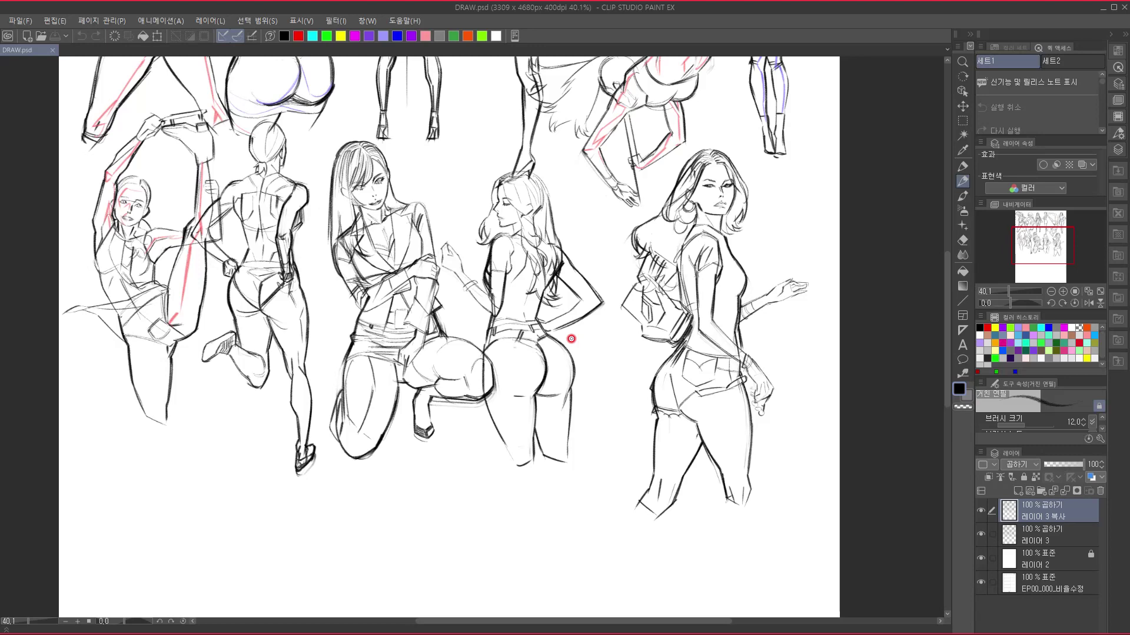
- Delete the copy of layer 3 and add a new raster layer above layer 3
{"action": "left_click", "coordinate": [1098, 490]}
{"action": "left_click", "coordinate": [588, 241]}
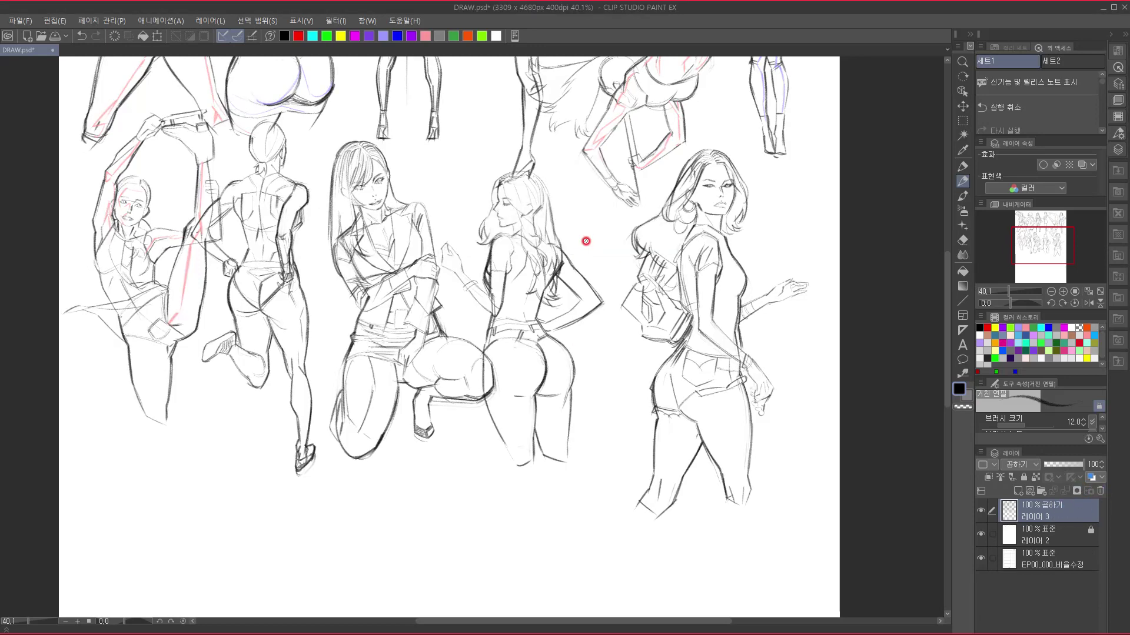
{"action": "left_click", "coordinate": [1016, 490]}
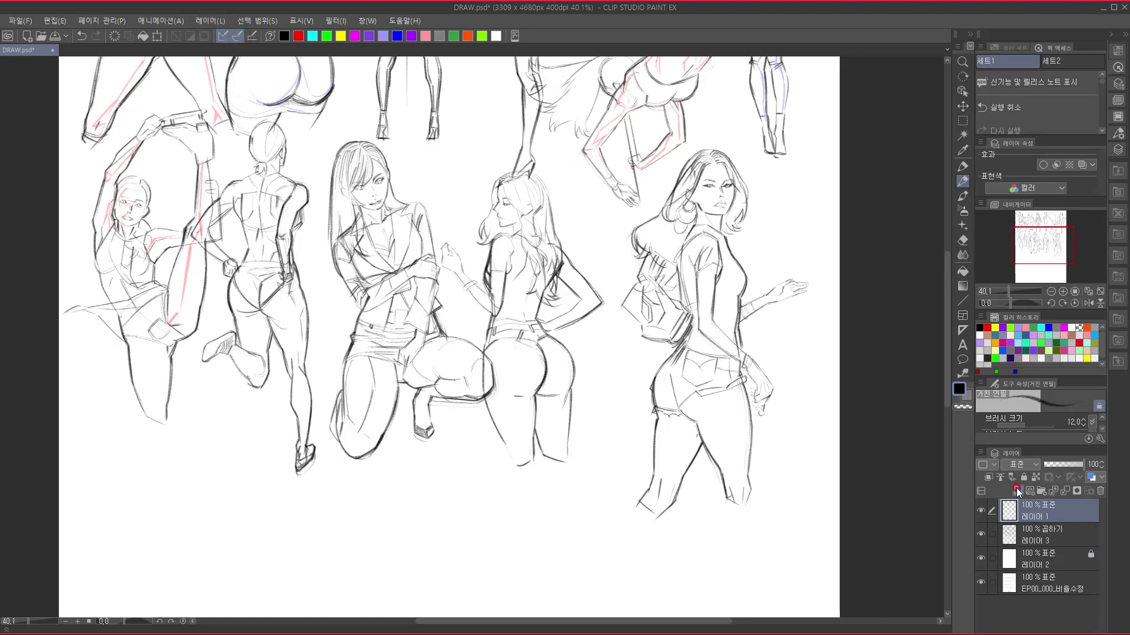
- Sketch an oval head outline with one ear in the blank canvas area beneath the leftmost figures
{"action": "left_click_drag", "start_coordinate": [446, 363], "coordinate": [473, 364]}
{"action": "left_click_drag", "start_coordinate": [377, 458], "coordinate": [573, 326]}
{"action": "mouse_move", "coordinate": [414, 488]}
{"action": "left_mouse_down"}
{"action": "mouse_move", "coordinate": [545, 381]}
{"action": "mouse_move", "coordinate": [608, 376]}
{"action": "left_mouse_up"}
{"action": "mouse_move", "coordinate": [451, 445]}
{"action": "left_mouse_down"}
{"action": "mouse_move", "coordinate": [532, 343]}
{"action": "mouse_move", "coordinate": [595, 301]}
{"action": "left_mouse_up"}
{"action": "scroll", "coordinate": [559, 361], "scroll_direction": "left", "scroll_amount": 3}
{"action": "scroll", "coordinate": [573, 338], "scroll_direction": "up", "scroll_amount": 4}
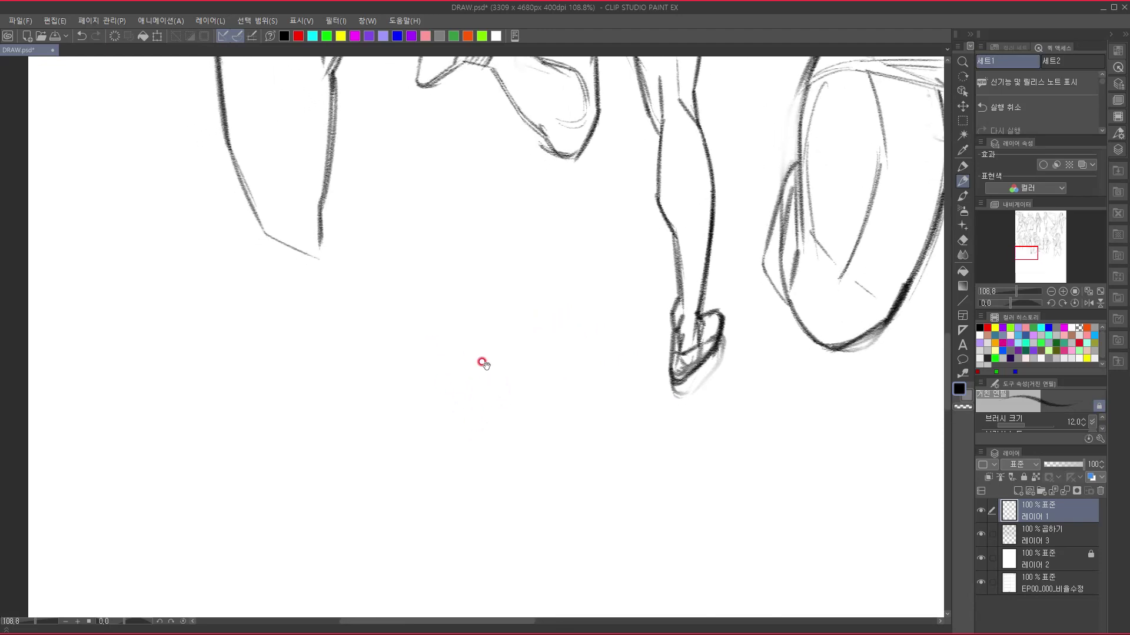
{"action": "mouse_move", "coordinate": [628, 371]}
{"action": "left_mouse_down"}
{"action": "mouse_move", "coordinate": [317, 461]}
{"action": "mouse_move", "coordinate": [156, 459]}
{"action": "left_mouse_up"}
{"action": "mouse_move", "coordinate": [536, 381]}
{"action": "left_mouse_down"}
{"action": "mouse_move", "coordinate": [482, 504]}
{"action": "mouse_move", "coordinate": [501, 513]}
{"action": "mouse_move", "coordinate": [512, 479]}
{"action": "mouse_move", "coordinate": [648, 361]}
{"action": "mouse_move", "coordinate": [492, 403]}
{"action": "mouse_move", "coordinate": [665, 318]}
{"action": "left_mouse_up"}
{"action": "left_click_drag", "start_coordinate": [386, 521], "coordinate": [557, 124]}
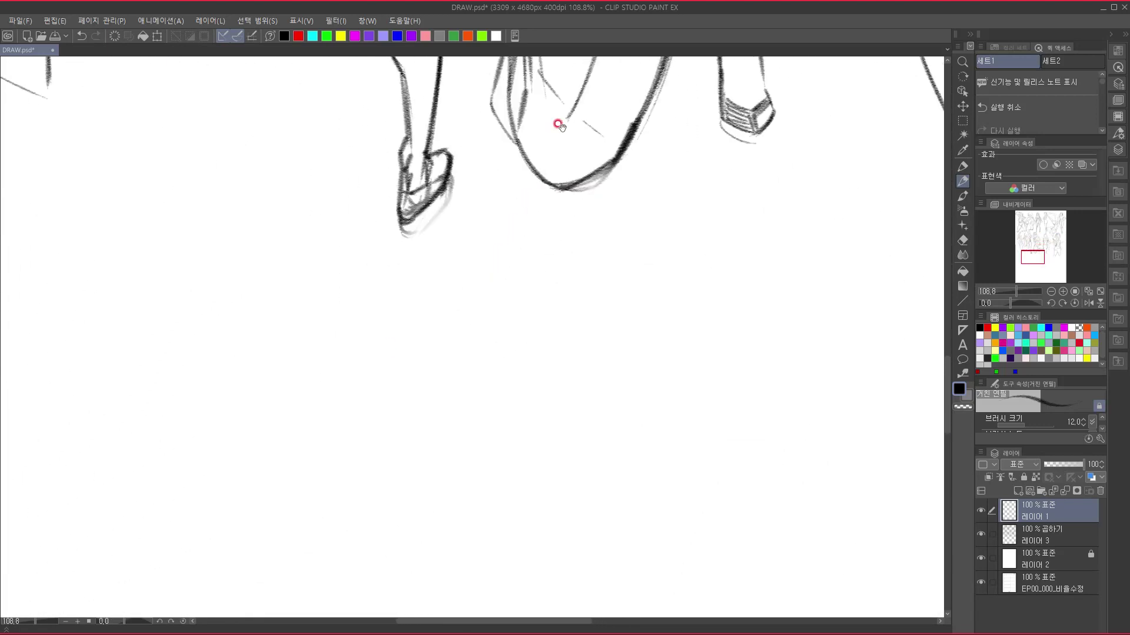
{"action": "left_click_drag", "start_coordinate": [374, 349], "coordinate": [537, 291]}
{"action": "left_click_drag", "start_coordinate": [411, 329], "coordinate": [542, 348]}
{"action": "left_click_drag", "start_coordinate": [368, 325], "coordinate": [408, 353]}
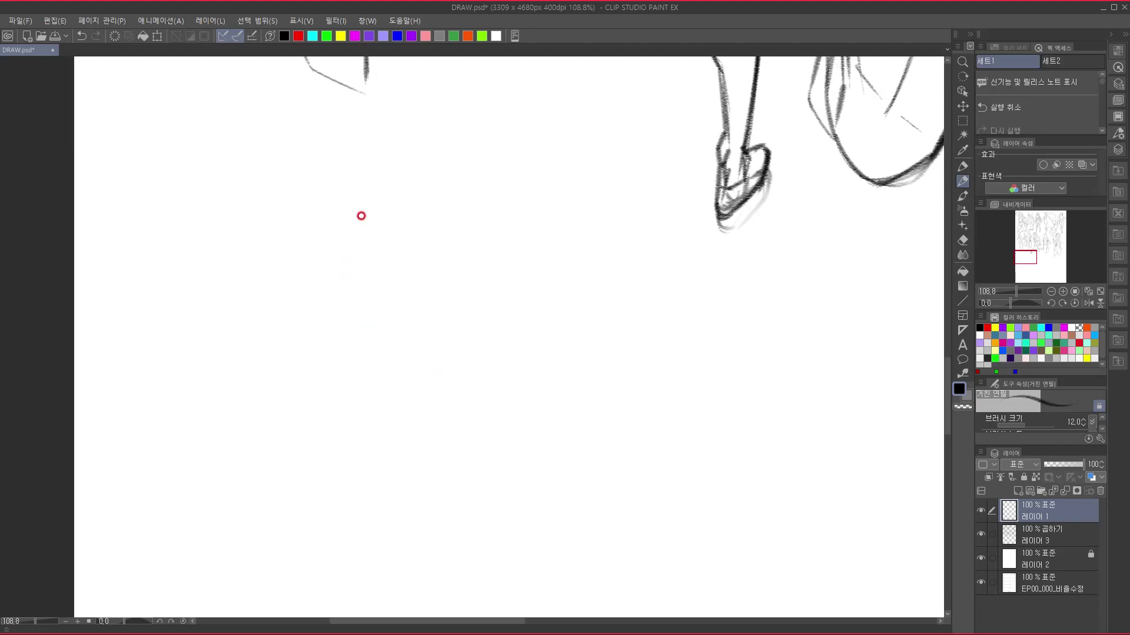
{"action": "left_click", "coordinate": [368, 238]}
{"action": "mouse_move", "coordinate": [362, 257]}
{"action": "left_mouse_down"}
{"action": "mouse_move", "coordinate": [366, 220]}
{"action": "mouse_move", "coordinate": [390, 183]}
{"action": "left_mouse_up"}
{"action": "mouse_move", "coordinate": [362, 219]}
{"action": "left_mouse_down"}
{"action": "mouse_move", "coordinate": [400, 174]}
{"action": "mouse_move", "coordinate": [436, 187]}
{"action": "mouse_move", "coordinate": [456, 229]}
{"action": "left_mouse_up"}
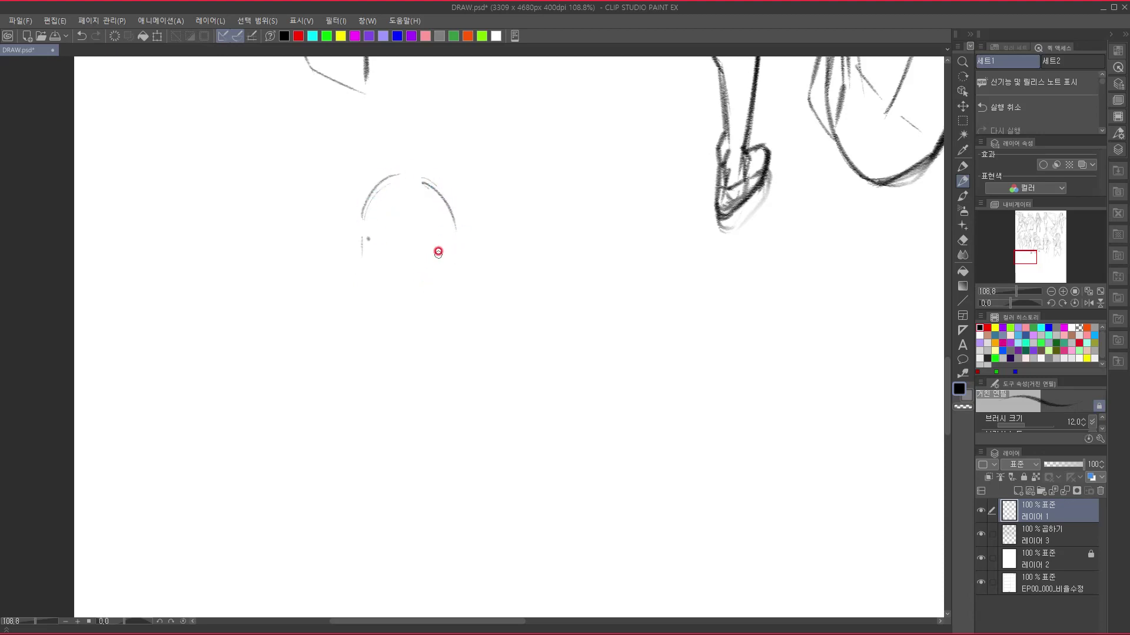
{"action": "mouse_move", "coordinate": [450, 228]}
{"action": "left_mouse_down"}
{"action": "mouse_move", "coordinate": [446, 307]}
{"action": "mouse_move", "coordinate": [449, 283]}
{"action": "mouse_move", "coordinate": [431, 315]}
{"action": "mouse_move", "coordinate": [386, 319]}
{"action": "mouse_move", "coordinate": [371, 300]}
{"action": "mouse_move", "coordinate": [401, 316]}
{"action": "left_mouse_up"}
{"action": "left_click_drag", "start_coordinate": [351, 257], "coordinate": [362, 286]}
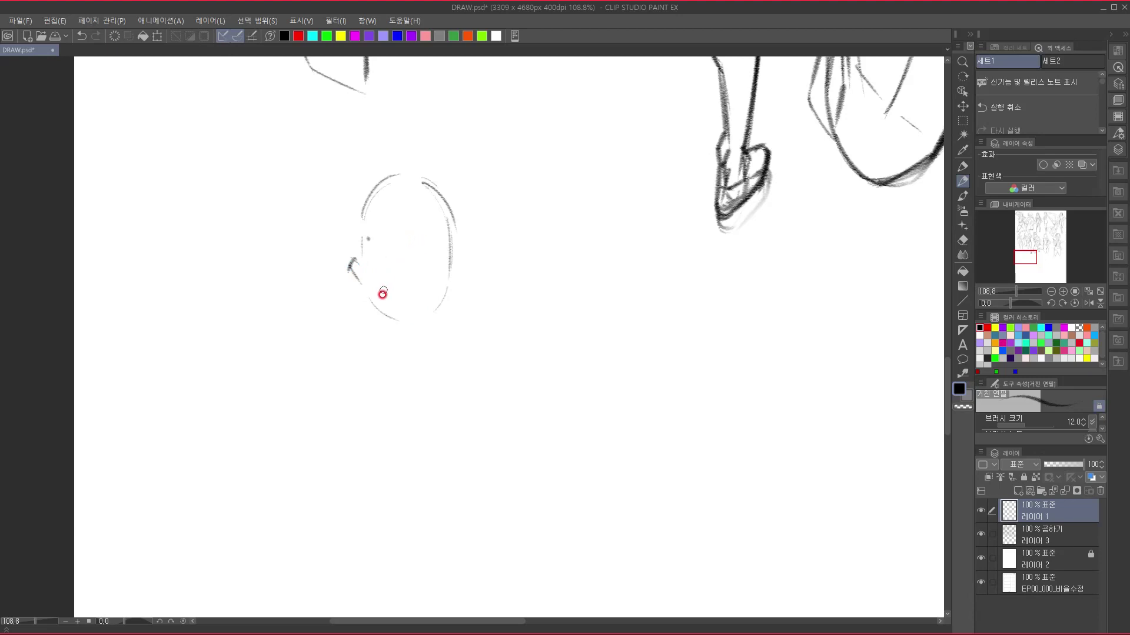
{"action": "mouse_move", "coordinate": [353, 255]}
{"action": "left_mouse_down"}
{"action": "mouse_move", "coordinate": [364, 280]}
{"action": "mouse_move", "coordinate": [346, 268]}
{"action": "mouse_move", "coordinate": [362, 288]}
{"action": "left_mouse_up"}
{"action": "key", "text": "ctrl+z"}
- Sketch the eyes and eyebrows inside the head and mark the base of the nose and the mouth
{"action": "left_click_drag", "start_coordinate": [379, 257], "coordinate": [423, 261]}
{"action": "left_click_drag", "start_coordinate": [434, 254], "coordinate": [451, 276]}
{"action": "left_click_drag", "start_coordinate": [385, 239], "coordinate": [403, 241]}
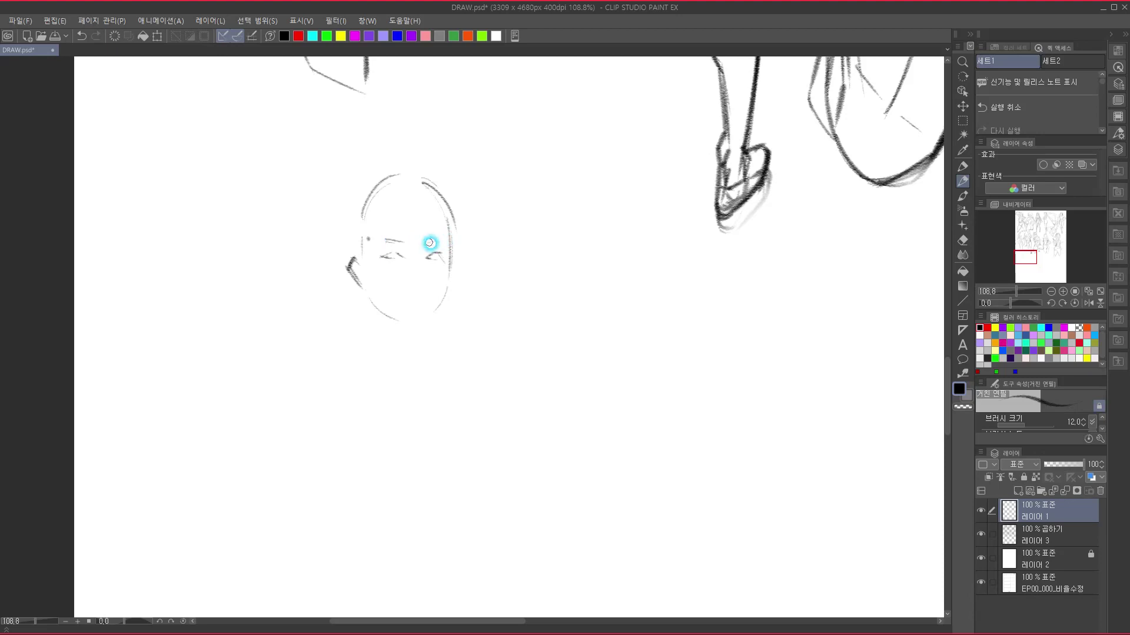
{"action": "left_click_drag", "start_coordinate": [426, 244], "coordinate": [441, 240]}
{"action": "left_click_drag", "start_coordinate": [424, 245], "coordinate": [421, 252]}
{"action": "left_click", "coordinate": [419, 283]}
{"action": "left_click_drag", "start_coordinate": [404, 305], "coordinate": [417, 299]}
- Add detail to both eyes and draw the side of the nose and the lips
{"action": "left_click_drag", "start_coordinate": [386, 257], "coordinate": [401, 258]}
{"action": "mouse_move", "coordinate": [444, 261]}
{"action": "left_mouse_down"}
{"action": "mouse_move", "coordinate": [434, 259]}
{"action": "mouse_move", "coordinate": [448, 260]}
{"action": "left_mouse_up"}
{"action": "left_click_drag", "start_coordinate": [380, 258], "coordinate": [403, 258]}
{"action": "left_click_drag", "start_coordinate": [400, 257], "coordinate": [408, 263]}
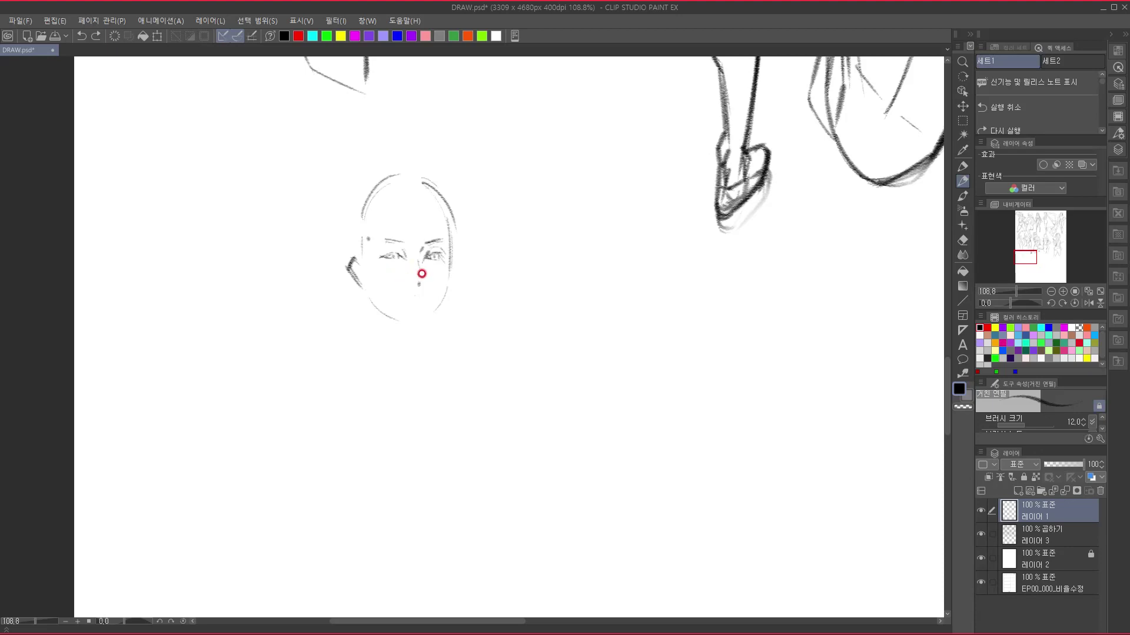
{"action": "mouse_move", "coordinate": [423, 249]}
{"action": "left_mouse_down"}
{"action": "mouse_move", "coordinate": [416, 287]}
{"action": "mouse_move", "coordinate": [428, 280]}
{"action": "mouse_move", "coordinate": [423, 253]}
{"action": "mouse_move", "coordinate": [423, 277]}
{"action": "left_mouse_up"}
{"action": "left_click_drag", "start_coordinate": [426, 299], "coordinate": [420, 299]}
{"action": "mouse_move", "coordinate": [410, 305]}
{"action": "left_mouse_down"}
{"action": "mouse_move", "coordinate": [414, 293]}
{"action": "mouse_move", "coordinate": [428, 303]}
{"action": "left_mouse_up"}
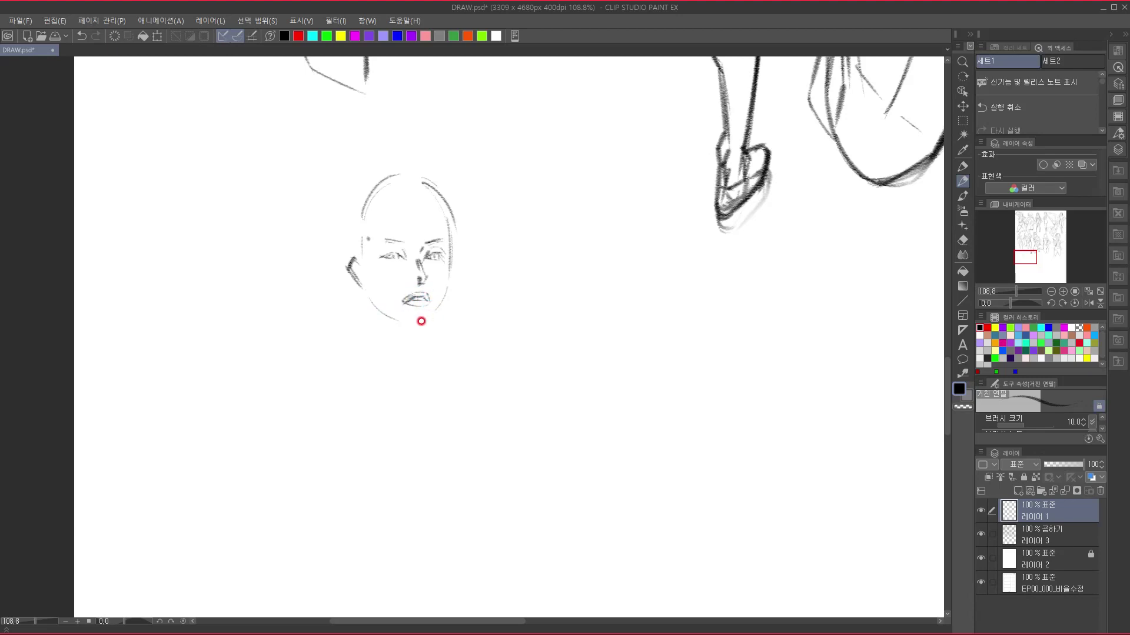
- Darken the face contour along the right cheek, the jaw and the chin
{"action": "mouse_move", "coordinate": [434, 199]}
{"action": "left_mouse_down"}
{"action": "mouse_move", "coordinate": [451, 259]}
{"action": "mouse_move", "coordinate": [429, 319]}
{"action": "left_mouse_up"}
{"action": "mouse_move", "coordinate": [367, 291]}
{"action": "left_mouse_down"}
{"action": "mouse_move", "coordinate": [355, 270]}
{"action": "mouse_move", "coordinate": [376, 312]}
{"action": "mouse_move", "coordinate": [427, 322]}
{"action": "left_mouse_up"}
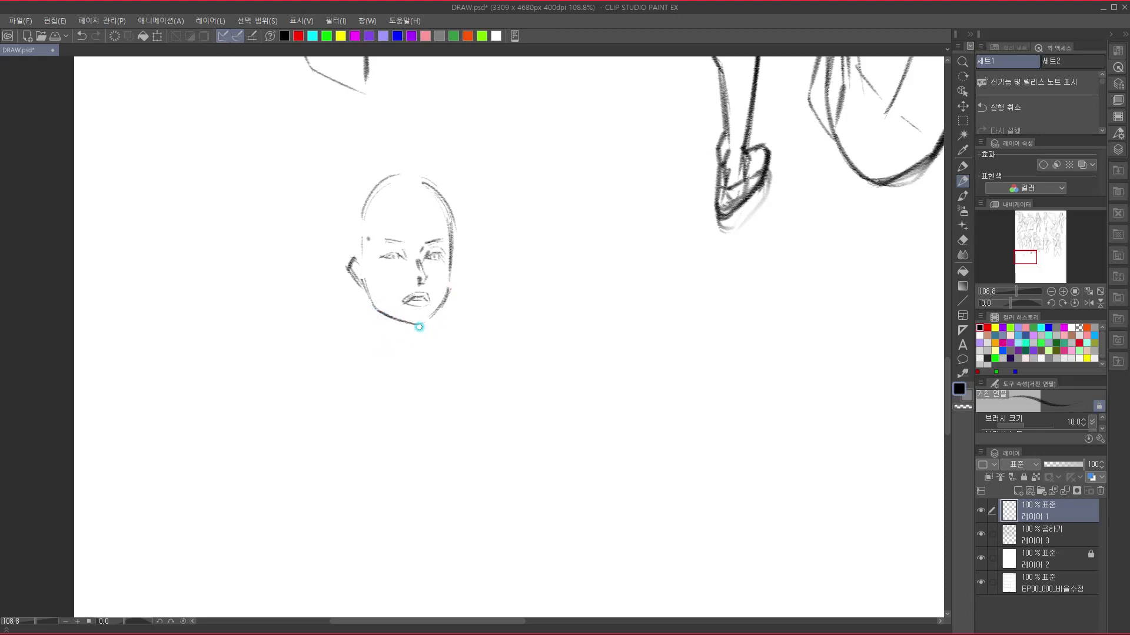
{"action": "left_click_drag", "start_coordinate": [446, 295], "coordinate": [422, 324]}
{"action": "left_click_drag", "start_coordinate": [449, 229], "coordinate": [442, 297]}
- Reinforce the upper eyelids and the bridge of the nose with darker strokes
{"action": "left_click_drag", "start_coordinate": [436, 255], "coordinate": [398, 254]}
{"action": "mouse_move", "coordinate": [380, 255]}
{"action": "left_mouse_down"}
{"action": "mouse_move", "coordinate": [404, 248]}
{"action": "mouse_move", "coordinate": [386, 253]}
{"action": "mouse_move", "coordinate": [408, 260]}
{"action": "left_mouse_up"}
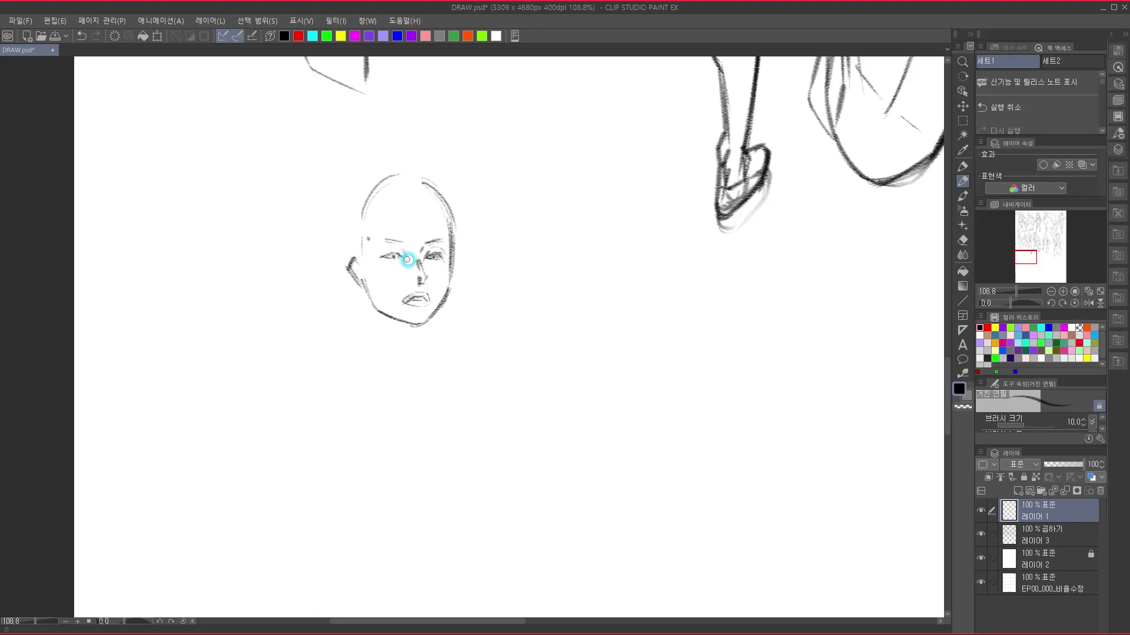
{"action": "mouse_move", "coordinate": [425, 259]}
{"action": "left_mouse_down"}
{"action": "mouse_move", "coordinate": [433, 261]}
{"action": "mouse_move", "coordinate": [397, 259]}
{"action": "left_mouse_up"}
{"action": "left_click_drag", "start_coordinate": [417, 261], "coordinate": [422, 275]}
- Draw the hairline around the forehead and down both temples
{"action": "left_click_drag", "start_coordinate": [375, 219], "coordinate": [365, 259]}
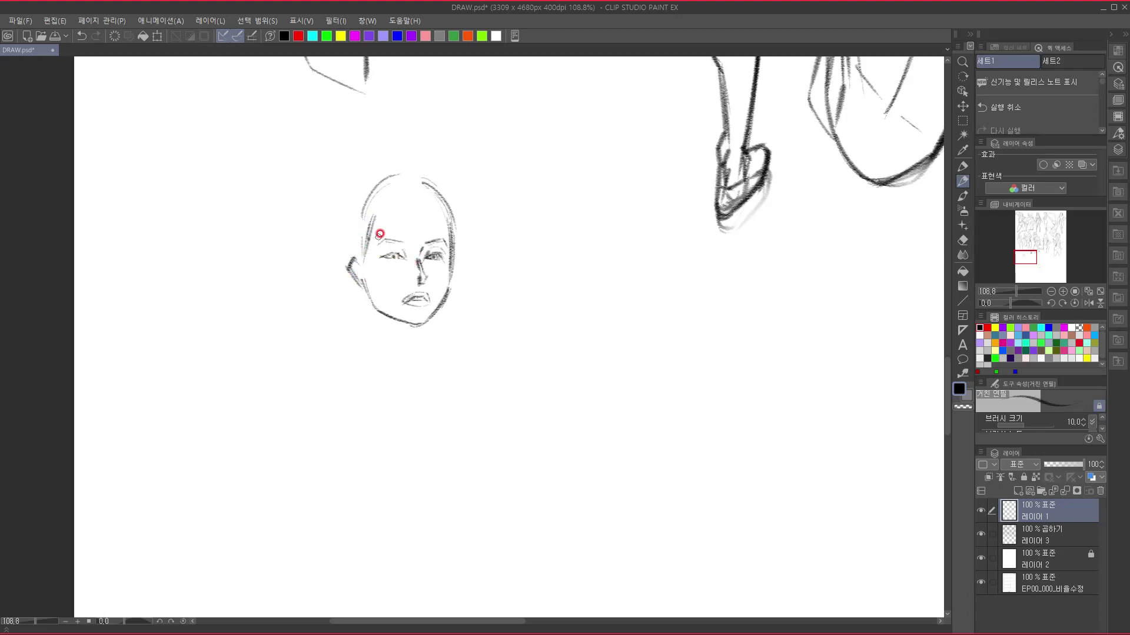
{"action": "left_click_drag", "start_coordinate": [401, 195], "coordinate": [372, 223]}
{"action": "left_click_drag", "start_coordinate": [425, 198], "coordinate": [449, 219]}
- Redraw the ear with inner detail and hang a hoop earring from the lobe
{"action": "mouse_move", "coordinate": [354, 256]}
{"action": "left_mouse_down"}
{"action": "mouse_move", "coordinate": [345, 272]}
{"action": "mouse_move", "coordinate": [360, 292]}
{"action": "left_mouse_up"}
{"action": "left_click_drag", "start_coordinate": [355, 277], "coordinate": [353, 298]}
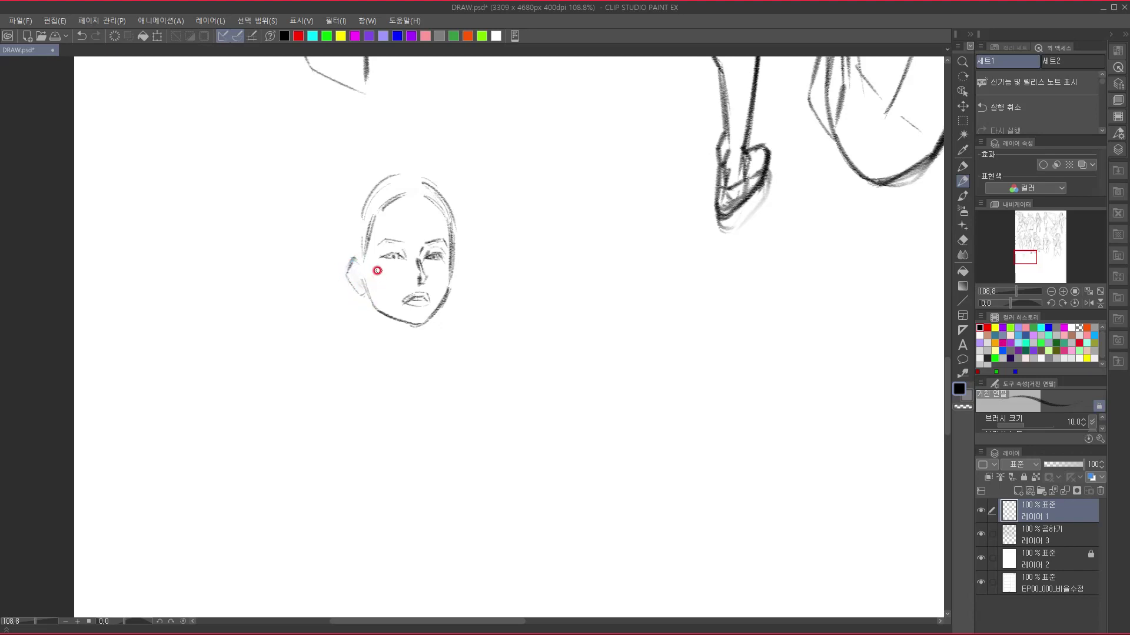
{"action": "left_click", "coordinate": [359, 272]}
{"action": "left_click_drag", "start_coordinate": [353, 265], "coordinate": [368, 285]}
{"action": "mouse_move", "coordinate": [360, 294]}
{"action": "left_mouse_down"}
{"action": "mouse_move", "coordinate": [371, 297]}
{"action": "mouse_move", "coordinate": [360, 313]}
{"action": "mouse_move", "coordinate": [373, 305]}
{"action": "left_mouse_up"}
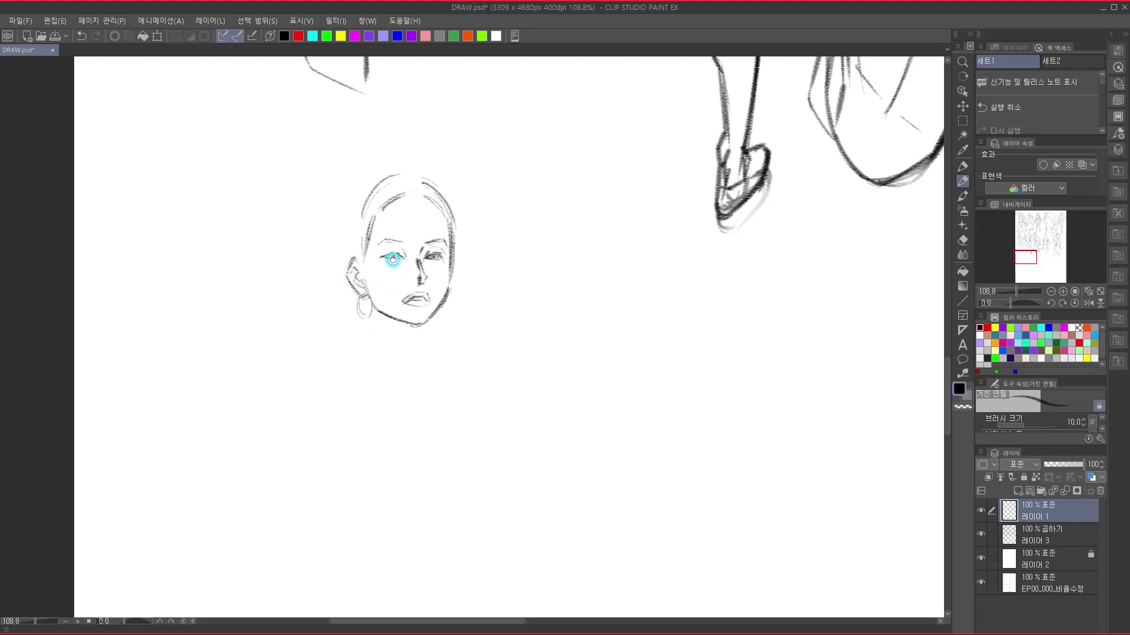
- Firm up the jaw and outline the hair over the crown and down both sides of the head
{"action": "mouse_move", "coordinate": [366, 291]}
{"action": "left_mouse_down"}
{"action": "mouse_move", "coordinate": [377, 313]}
{"action": "mouse_move", "coordinate": [412, 322]}
{"action": "mouse_move", "coordinate": [446, 308]}
{"action": "left_mouse_up"}
{"action": "left_click_drag", "start_coordinate": [450, 234], "coordinate": [420, 330]}
{"action": "mouse_move", "coordinate": [444, 189]}
{"action": "left_mouse_down"}
{"action": "mouse_move", "coordinate": [471, 270]}
{"action": "mouse_move", "coordinate": [463, 228]}
{"action": "mouse_move", "coordinate": [461, 300]}
{"action": "left_mouse_up"}
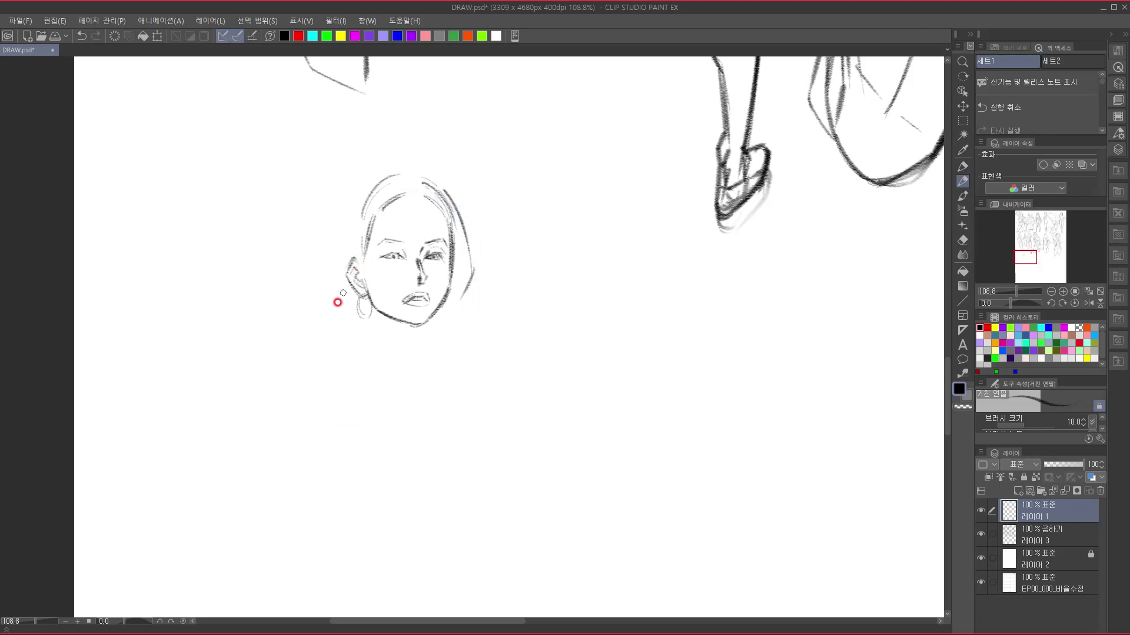
{"action": "left_click_drag", "start_coordinate": [352, 230], "coordinate": [352, 256]}
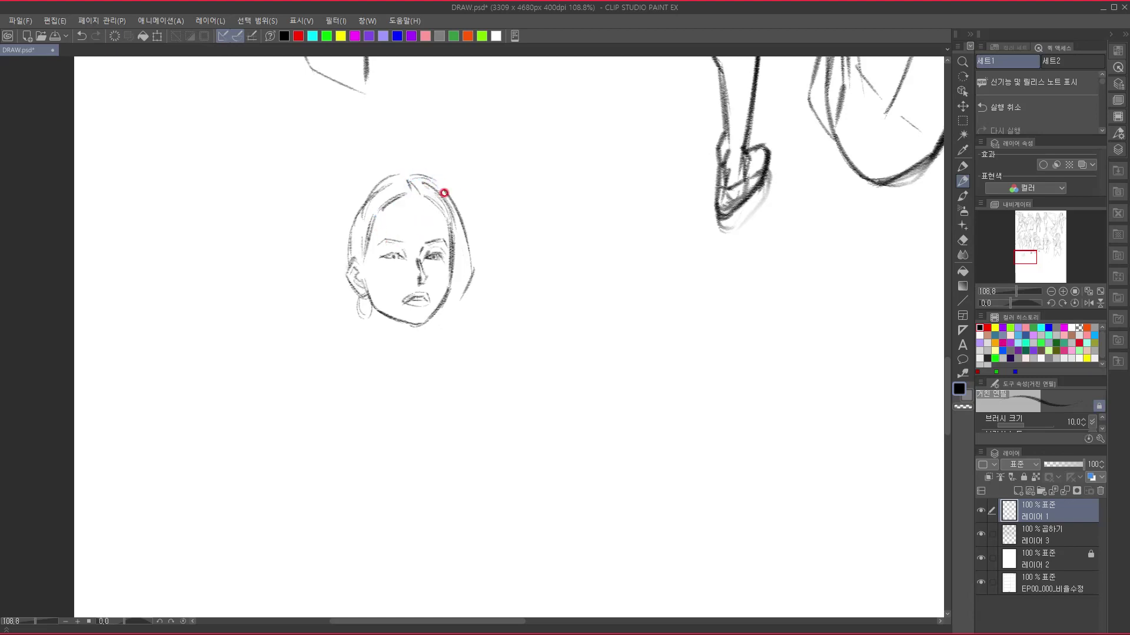
{"action": "mouse_move", "coordinate": [398, 176]}
{"action": "left_mouse_down"}
{"action": "mouse_move", "coordinate": [335, 253]}
{"action": "mouse_move", "coordinate": [306, 357]}
{"action": "left_mouse_up"}
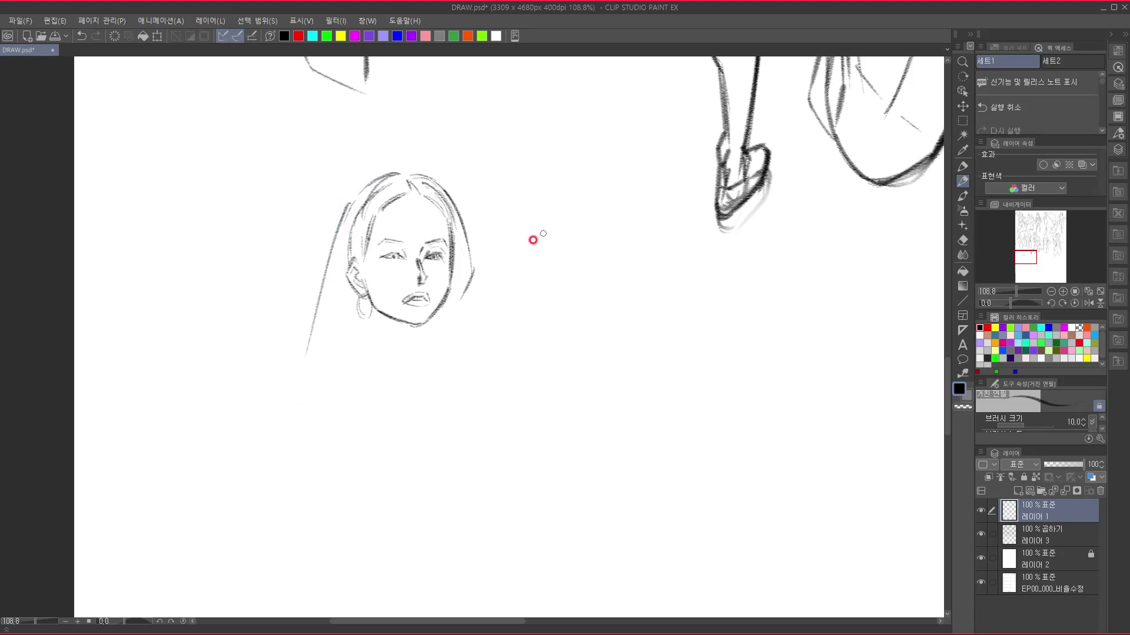
- Sketch the neck, both rounded shoulders and the start of the left outer arm
{"action": "left_click_drag", "start_coordinate": [370, 303], "coordinate": [372, 337]}
{"action": "left_click_drag", "start_coordinate": [365, 295], "coordinate": [364, 351]}
{"action": "mouse_move", "coordinate": [357, 350]}
{"action": "left_mouse_down"}
{"action": "mouse_move", "coordinate": [306, 381]}
{"action": "mouse_move", "coordinate": [370, 342]}
{"action": "left_mouse_up"}
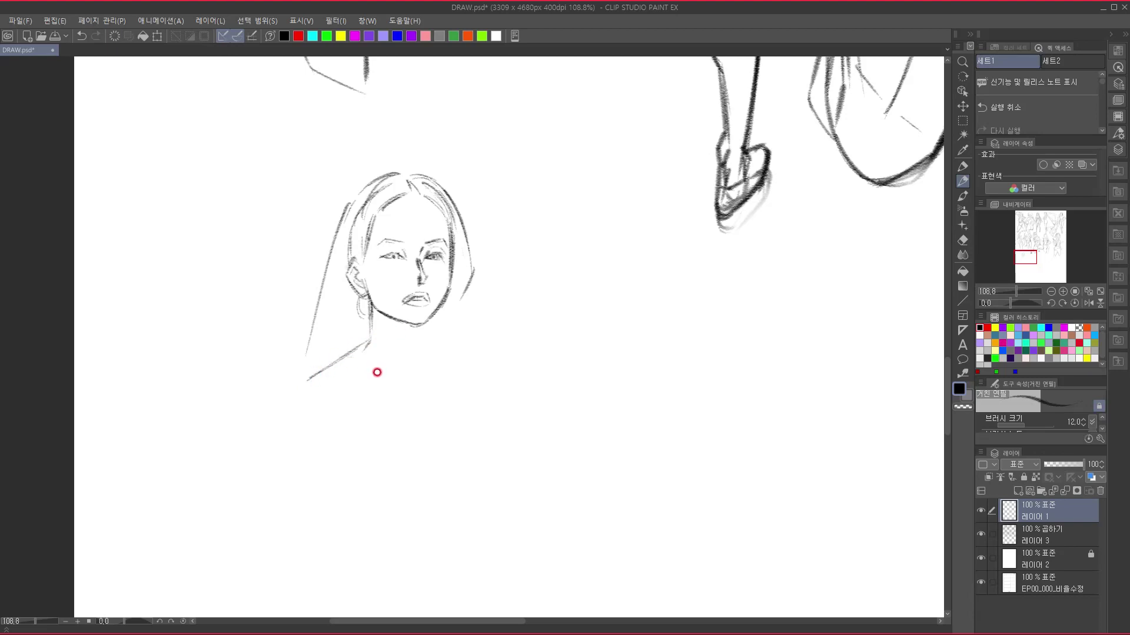
{"action": "left_click_drag", "start_coordinate": [292, 410], "coordinate": [310, 481]}
{"action": "left_click_drag", "start_coordinate": [294, 396], "coordinate": [369, 343]}
{"action": "left_click_drag", "start_coordinate": [433, 316], "coordinate": [430, 340]}
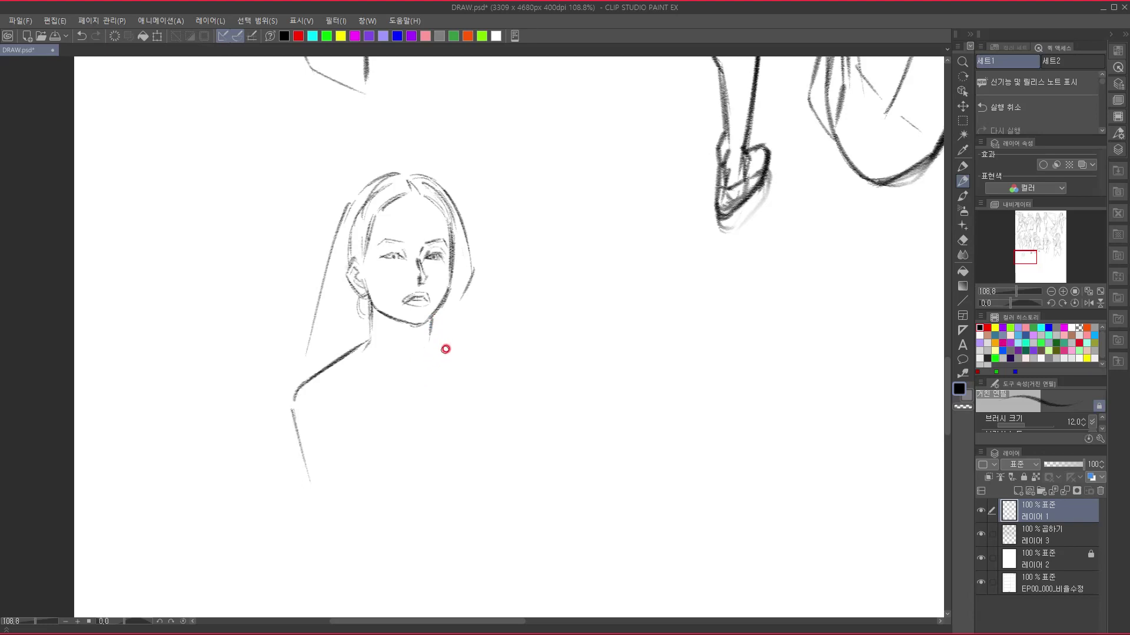
{"action": "mouse_move", "coordinate": [431, 333]}
{"action": "left_mouse_down"}
{"action": "mouse_move", "coordinate": [487, 338]}
{"action": "mouse_move", "coordinate": [511, 356]}
{"action": "mouse_move", "coordinate": [497, 343]}
{"action": "mouse_move", "coordinate": [514, 398]}
{"action": "mouse_move", "coordinate": [513, 375]}
{"action": "mouse_move", "coordinate": [493, 478]}
{"action": "mouse_move", "coordinate": [469, 376]}
{"action": "left_mouse_up"}
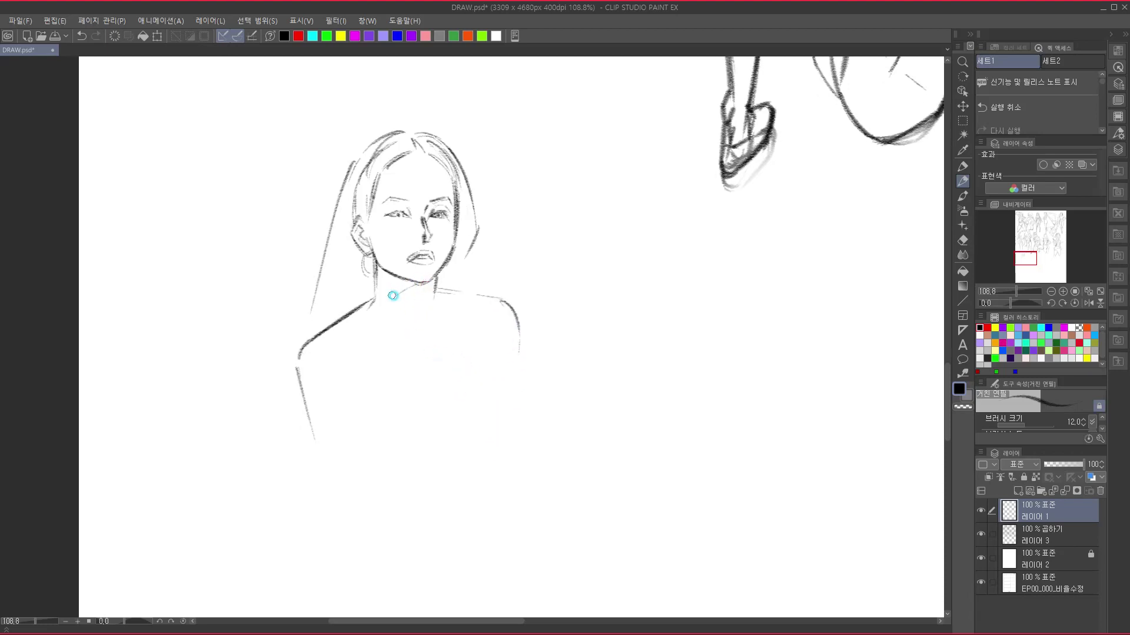
- Sketch a hand held under the chin with the wrist and forearm line descending from it
{"action": "left_click_drag", "start_coordinate": [424, 285], "coordinate": [441, 318]}
{"action": "left_click_drag", "start_coordinate": [388, 307], "coordinate": [417, 404]}
{"action": "left_click_drag", "start_coordinate": [392, 364], "coordinate": [436, 440]}
{"action": "scroll", "coordinate": [467, 440], "scroll_direction": "down", "scroll_amount": 1}
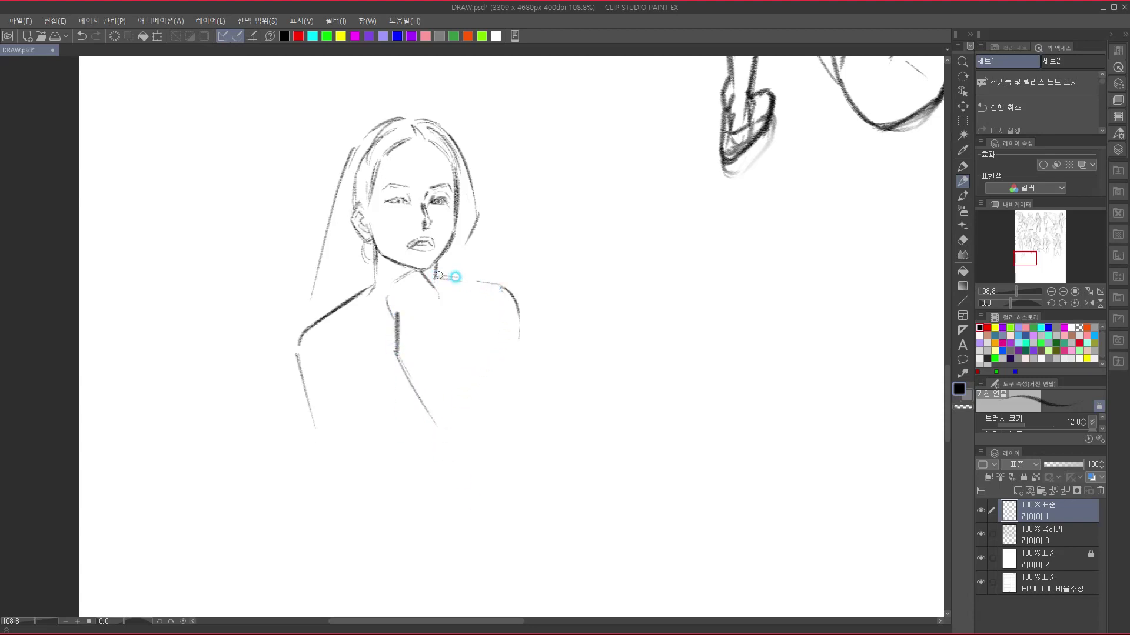
- Strengthen the right shoulder line and curl the end of the hair beside the neck
{"action": "left_click_drag", "start_coordinate": [438, 276], "coordinate": [485, 283]}
{"action": "left_click_drag", "start_coordinate": [479, 217], "coordinate": [453, 260]}
{"action": "mouse_move", "coordinate": [469, 237]}
{"action": "left_mouse_down"}
{"action": "mouse_move", "coordinate": [456, 279]}
{"action": "mouse_move", "coordinate": [464, 241]}
{"action": "mouse_move", "coordinate": [467, 263]}
{"action": "mouse_move", "coordinate": [446, 280]}
{"action": "left_mouse_up"}
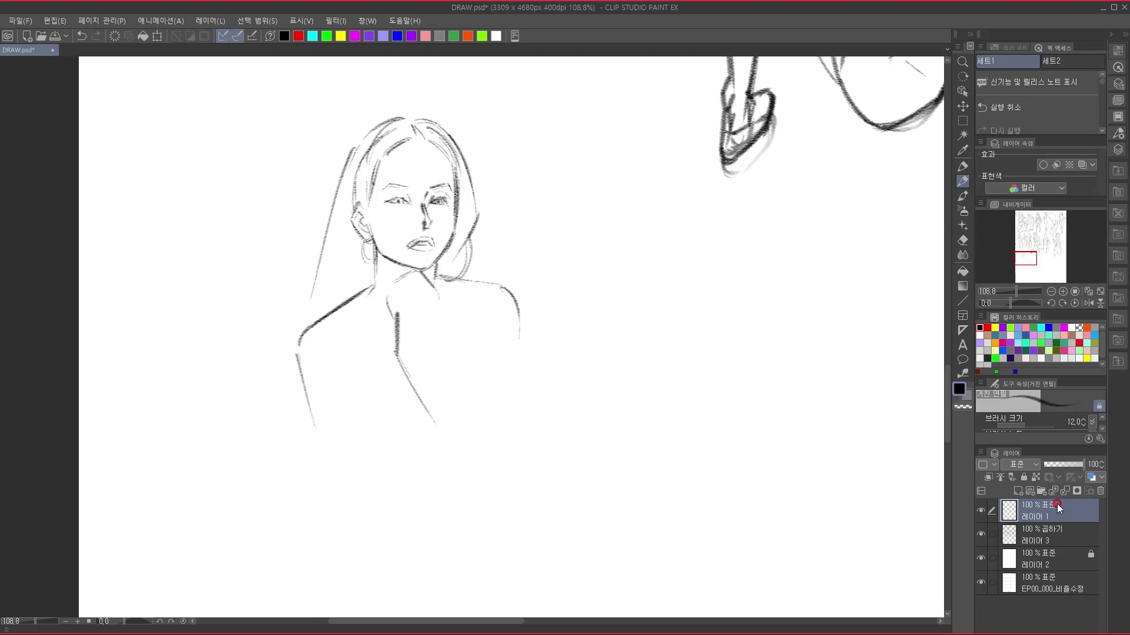
- Draw the neckline from both shoulders to the raised hand and start the second hand beside the wrist
{"action": "left_click_drag", "start_coordinate": [432, 302], "coordinate": [432, 272]}
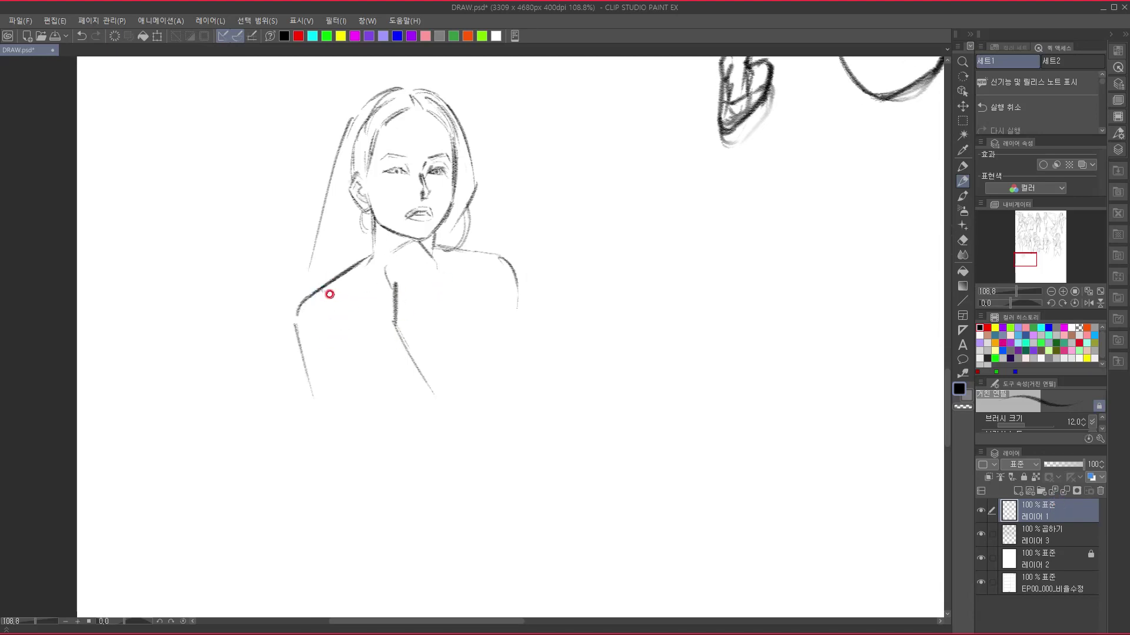
{"action": "mouse_move", "coordinate": [340, 295]}
{"action": "left_mouse_down"}
{"action": "mouse_move", "coordinate": [402, 290]}
{"action": "mouse_move", "coordinate": [431, 302]}
{"action": "mouse_move", "coordinate": [430, 282]}
{"action": "mouse_move", "coordinate": [414, 303]}
{"action": "mouse_move", "coordinate": [429, 283]}
{"action": "mouse_move", "coordinate": [474, 267]}
{"action": "mouse_move", "coordinate": [427, 281]}
{"action": "mouse_move", "coordinate": [480, 254]}
{"action": "left_mouse_up"}
{"action": "left_click_drag", "start_coordinate": [476, 322], "coordinate": [482, 295]}
{"action": "mouse_move", "coordinate": [330, 260]}
{"action": "left_mouse_down"}
{"action": "mouse_move", "coordinate": [354, 267]}
{"action": "mouse_move", "coordinate": [393, 244]}
{"action": "left_mouse_up"}
{"action": "left_click_drag", "start_coordinate": [401, 307], "coordinate": [398, 290]}
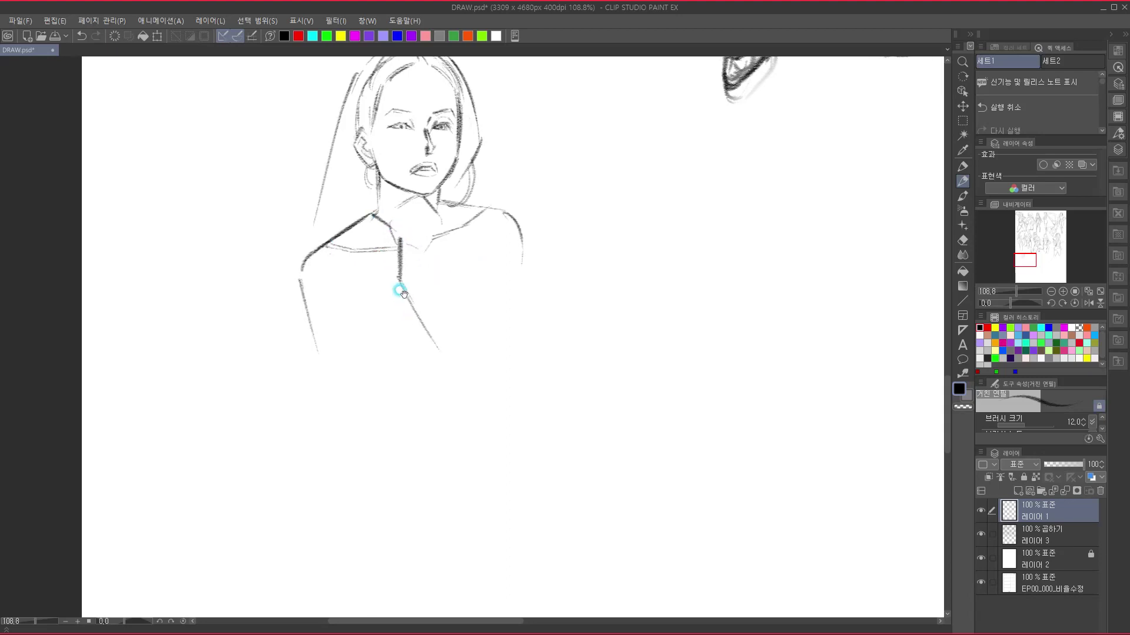
{"action": "left_click_drag", "start_coordinate": [355, 257], "coordinate": [367, 246]}
{"action": "scroll", "coordinate": [406, 276], "scroll_direction": "down", "scroll_amount": 1}
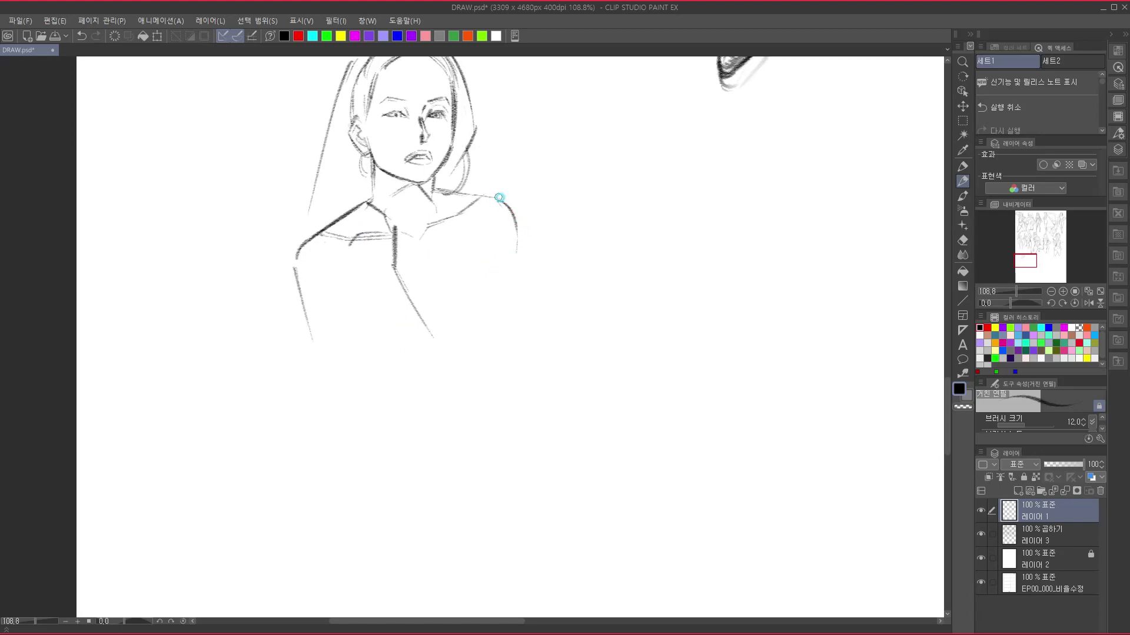
- Draw the right upper arm and its raised forearm, with fold lines across the chest between them
{"action": "mouse_move", "coordinate": [517, 232]}
{"action": "left_mouse_down"}
{"action": "mouse_move", "coordinate": [477, 384]}
{"action": "mouse_move", "coordinate": [457, 392]}
{"action": "left_mouse_up"}
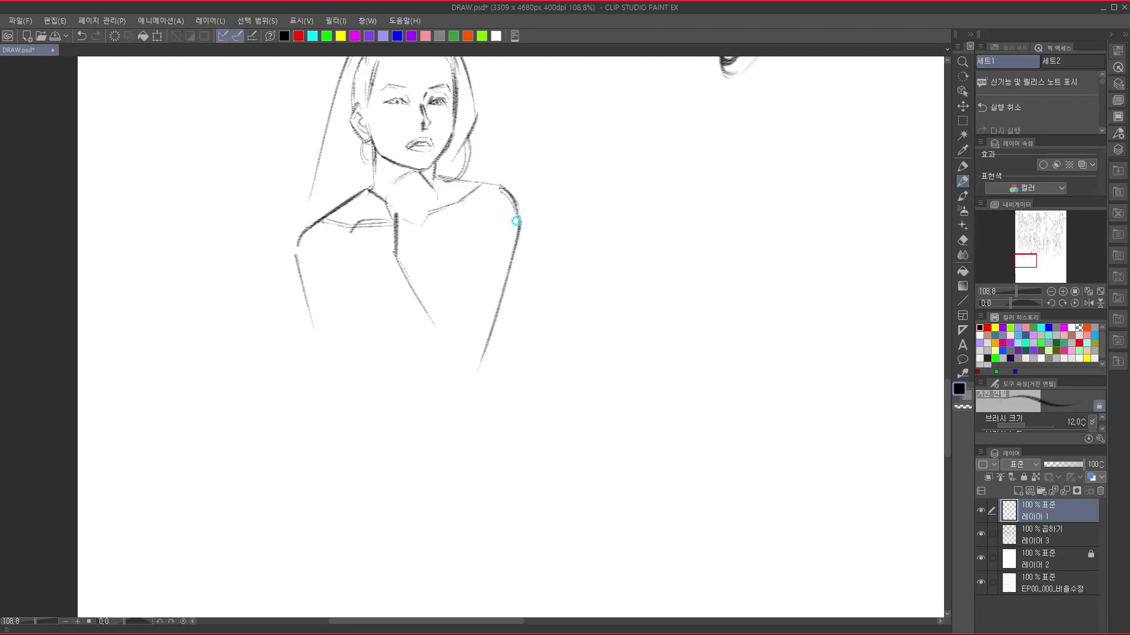
{"action": "left_click_drag", "start_coordinate": [519, 224], "coordinate": [481, 343]}
{"action": "mouse_move", "coordinate": [433, 178]}
{"action": "left_mouse_down"}
{"action": "mouse_move", "coordinate": [434, 242]}
{"action": "mouse_move", "coordinate": [434, 219]}
{"action": "mouse_move", "coordinate": [448, 319]}
{"action": "mouse_move", "coordinate": [471, 285]}
{"action": "mouse_move", "coordinate": [487, 318]}
{"action": "mouse_move", "coordinate": [482, 350]}
{"action": "mouse_move", "coordinate": [474, 298]}
{"action": "mouse_move", "coordinate": [483, 333]}
{"action": "left_mouse_up"}
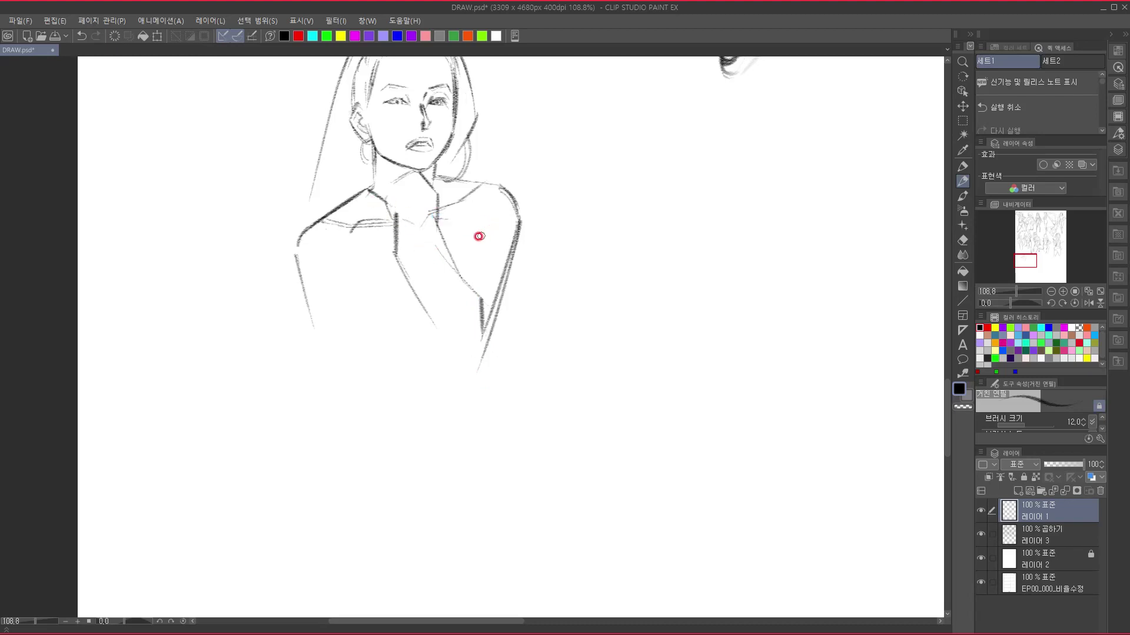
{"action": "mouse_move", "coordinate": [435, 216]}
{"action": "left_mouse_down"}
{"action": "mouse_move", "coordinate": [528, 237]}
{"action": "mouse_move", "coordinate": [438, 217]}
{"action": "mouse_move", "coordinate": [493, 229]}
{"action": "mouse_move", "coordinate": [526, 252]}
{"action": "mouse_move", "coordinate": [502, 247]}
{"action": "mouse_move", "coordinate": [507, 269]}
{"action": "mouse_move", "coordinate": [525, 254]}
{"action": "mouse_move", "coordinate": [518, 237]}
{"action": "mouse_move", "coordinate": [481, 336]}
{"action": "left_mouse_up"}
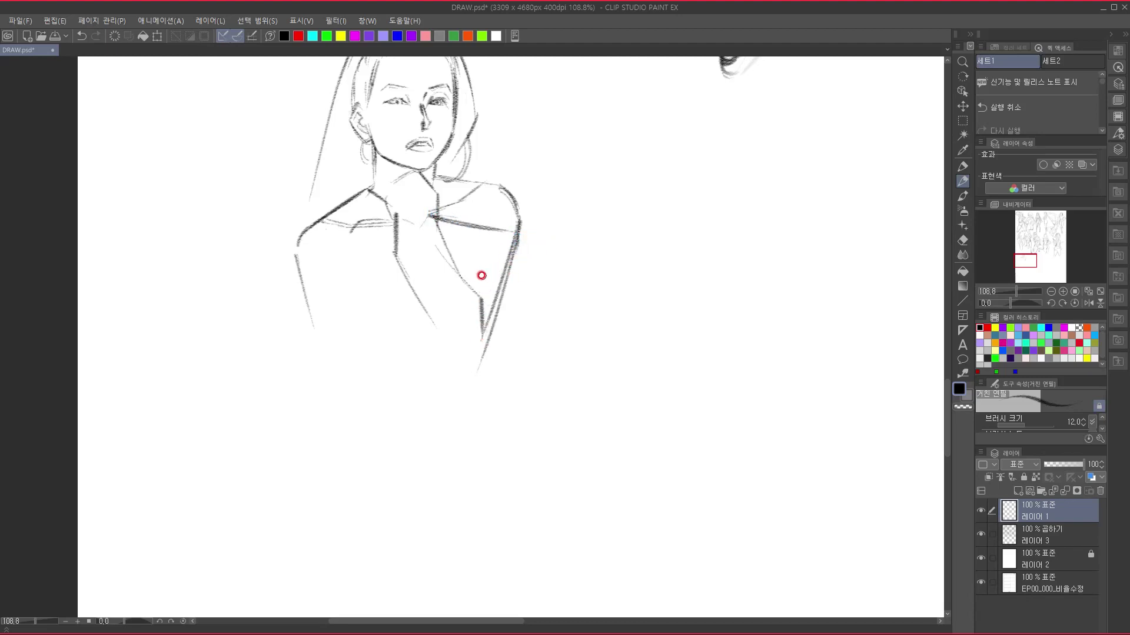
{"action": "left_click_drag", "start_coordinate": [464, 276], "coordinate": [500, 254]}
- Sketch the second forearm, extend the left upper arm downward and round off its elbow
{"action": "left_click_drag", "start_coordinate": [358, 220], "coordinate": [345, 245]}
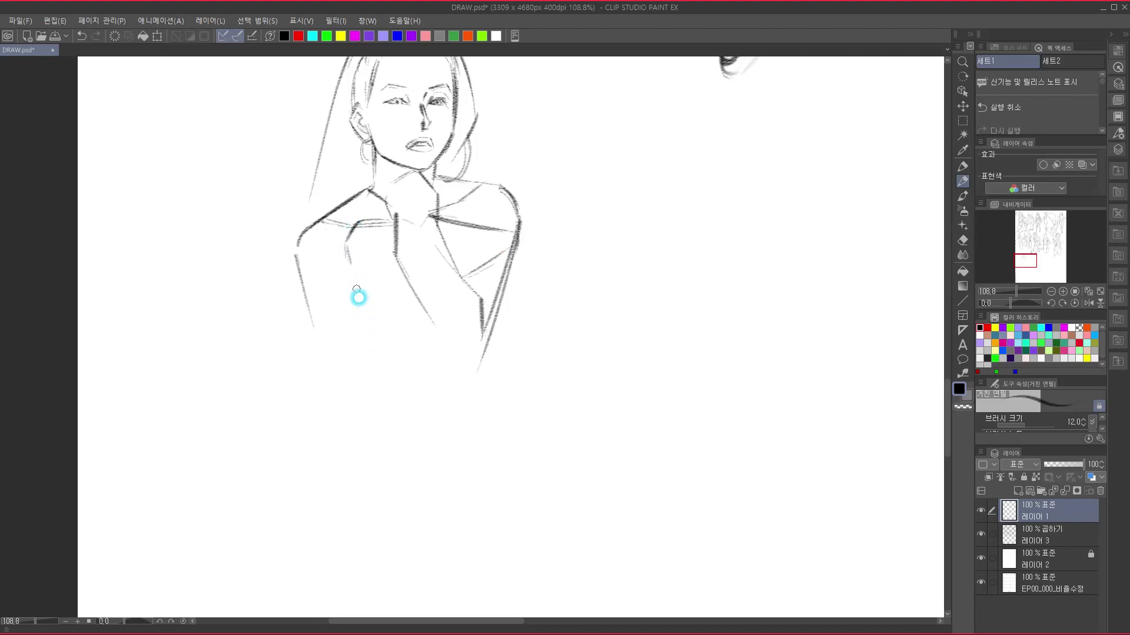
{"action": "left_click_drag", "start_coordinate": [346, 247], "coordinate": [368, 334]}
{"action": "mouse_move", "coordinate": [381, 251]}
{"action": "left_mouse_down"}
{"action": "mouse_move", "coordinate": [421, 351]}
{"action": "mouse_move", "coordinate": [411, 343]}
{"action": "left_mouse_up"}
{"action": "left_click_drag", "start_coordinate": [350, 241], "coordinate": [382, 373]}
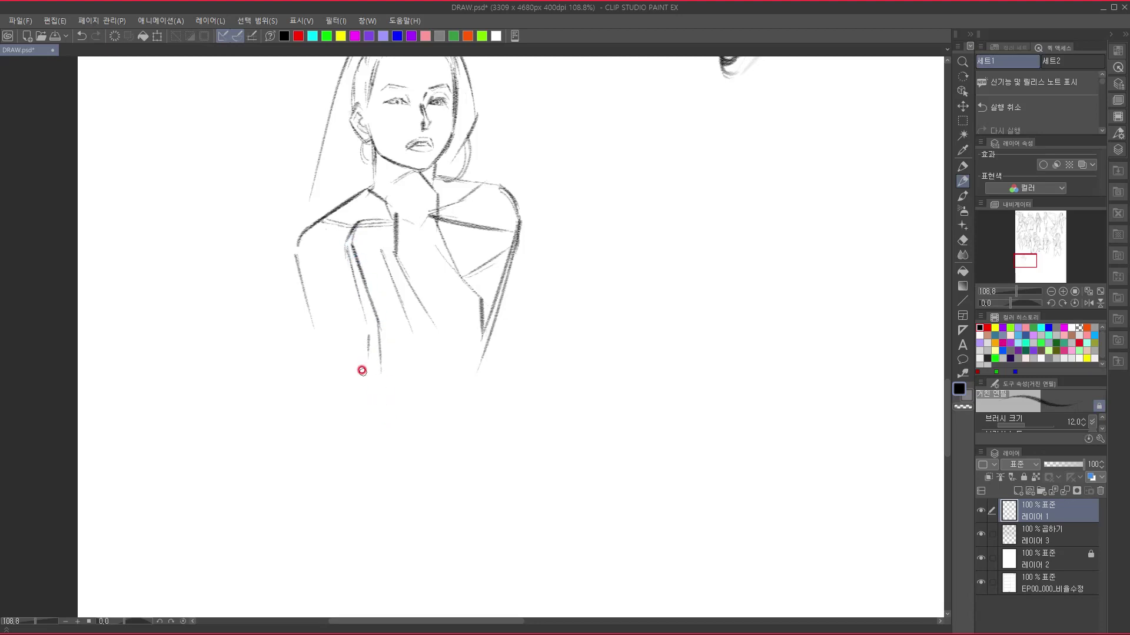
{"action": "left_click_drag", "start_coordinate": [302, 266], "coordinate": [347, 373]}
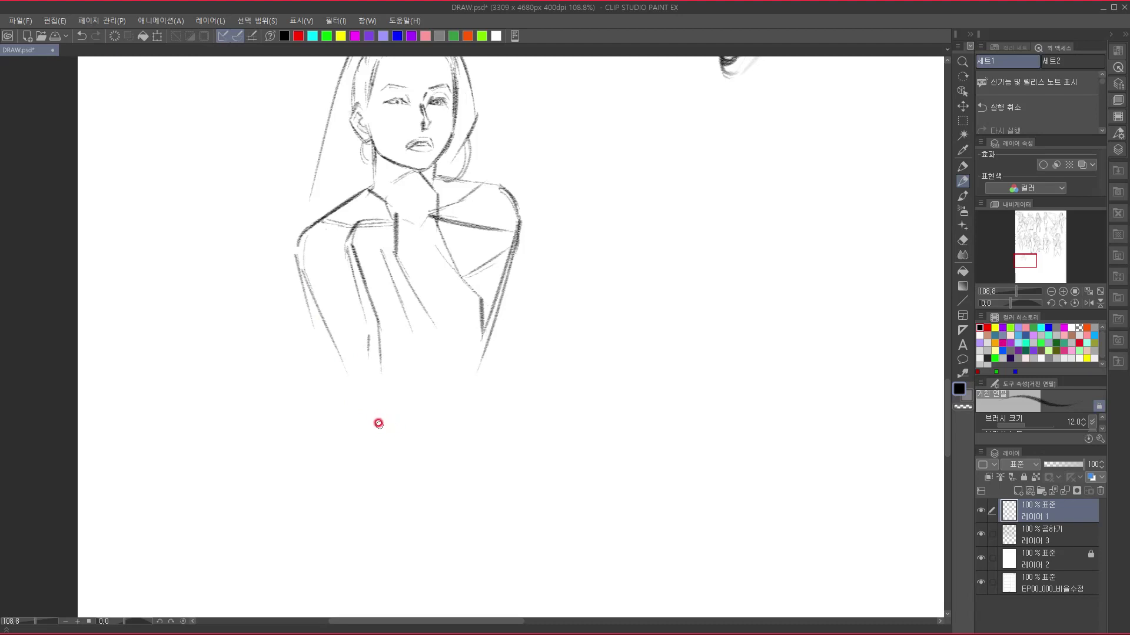
{"action": "left_click_drag", "start_coordinate": [362, 383], "coordinate": [420, 394]}
- Define the second hand's lower edge, darken the inner forearm contours and close both elbows
{"action": "mouse_move", "coordinate": [351, 253]}
{"action": "left_mouse_down"}
{"action": "mouse_move", "coordinate": [375, 249]}
{"action": "mouse_move", "coordinate": [404, 267]}
{"action": "mouse_move", "coordinate": [405, 250]}
{"action": "mouse_move", "coordinate": [378, 259]}
{"action": "mouse_move", "coordinate": [387, 271]}
{"action": "mouse_move", "coordinate": [397, 255]}
{"action": "mouse_move", "coordinate": [382, 235]}
{"action": "mouse_move", "coordinate": [383, 256]}
{"action": "mouse_move", "coordinate": [381, 242]}
{"action": "mouse_move", "coordinate": [413, 247]}
{"action": "left_mouse_up"}
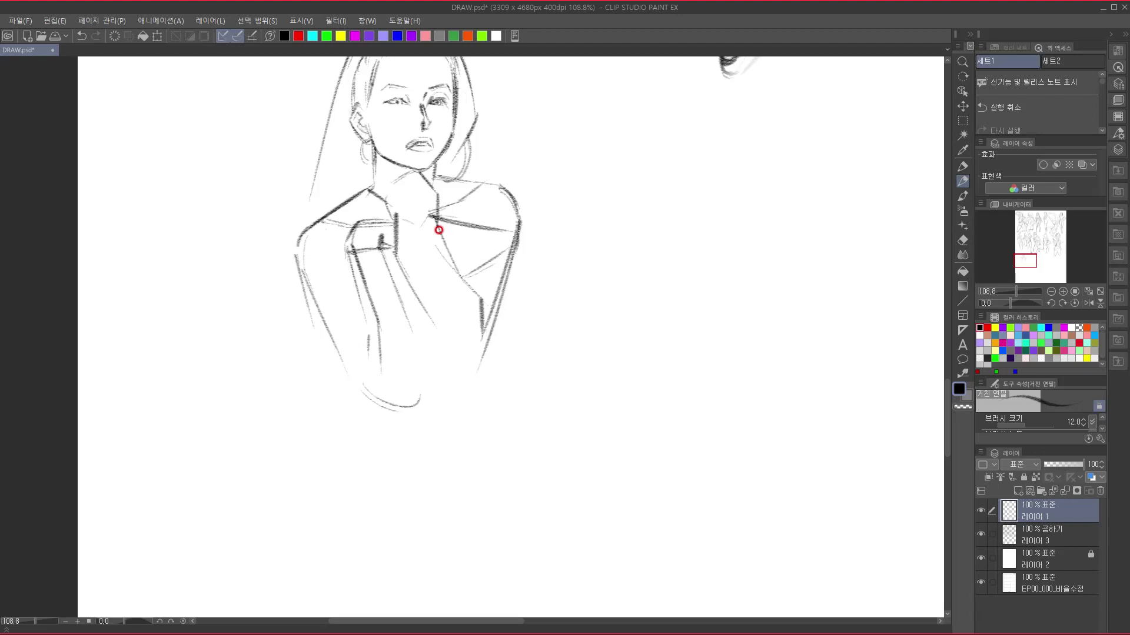
{"action": "left_click_drag", "start_coordinate": [394, 216], "coordinate": [393, 260]}
{"action": "left_click_drag", "start_coordinate": [395, 255], "coordinate": [412, 303]}
{"action": "mouse_move", "coordinate": [390, 253]}
{"action": "left_mouse_down"}
{"action": "mouse_move", "coordinate": [431, 343]}
{"action": "mouse_move", "coordinate": [428, 374]}
{"action": "left_mouse_up"}
{"action": "left_click_drag", "start_coordinate": [418, 320], "coordinate": [421, 395]}
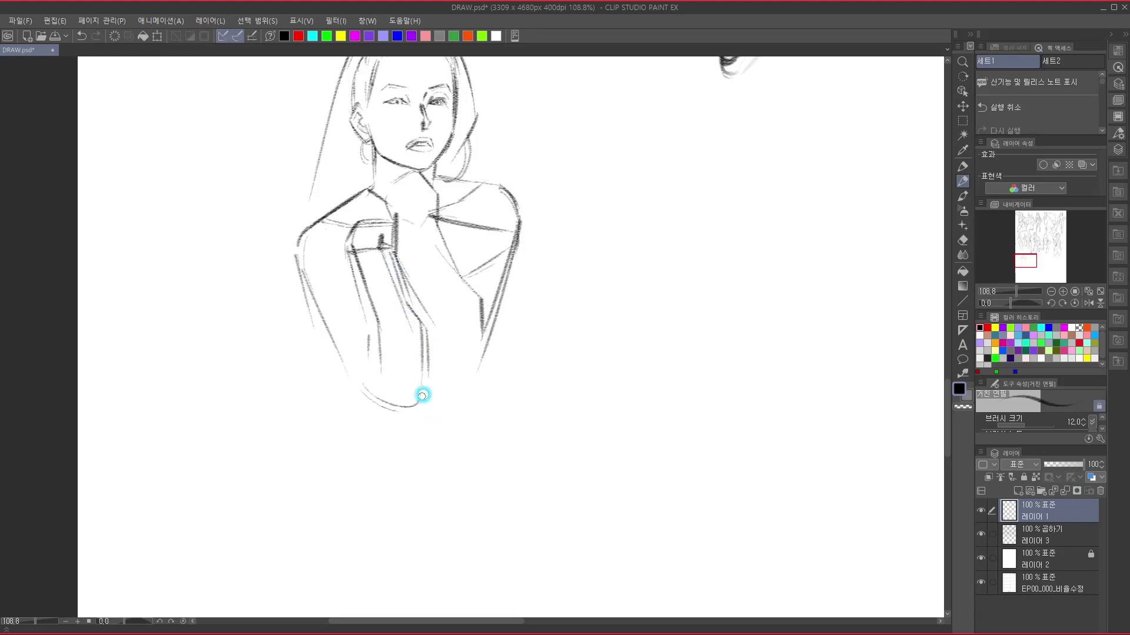
{"action": "mouse_move", "coordinate": [426, 330]}
{"action": "left_mouse_down"}
{"action": "mouse_move", "coordinate": [433, 382]}
{"action": "mouse_move", "coordinate": [411, 409]}
{"action": "mouse_move", "coordinate": [430, 364]}
{"action": "left_mouse_up"}
{"action": "mouse_move", "coordinate": [429, 322]}
{"action": "left_mouse_down"}
{"action": "mouse_move", "coordinate": [469, 379]}
{"action": "mouse_move", "coordinate": [457, 378]}
{"action": "mouse_move", "coordinate": [469, 378]}
{"action": "mouse_move", "coordinate": [443, 325]}
{"action": "left_mouse_up"}
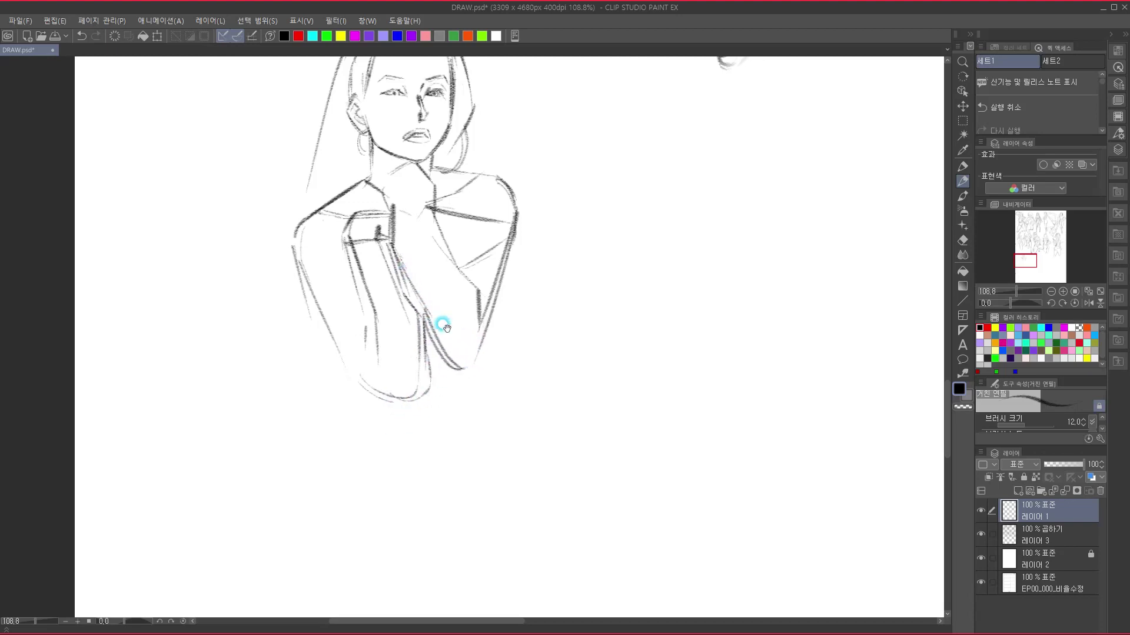
- Sketch the outer contour of the right elbow, curving down from the upper arm to its tip
{"action": "mouse_move", "coordinate": [478, 284]}
{"action": "left_mouse_down"}
{"action": "mouse_move", "coordinate": [504, 296]}
{"action": "mouse_move", "coordinate": [510, 318]}
{"action": "mouse_move", "coordinate": [493, 357]}
{"action": "left_mouse_up"}
{"action": "mouse_move", "coordinate": [505, 298]}
{"action": "left_mouse_down"}
{"action": "mouse_move", "coordinate": [499, 348]}
{"action": "mouse_move", "coordinate": [480, 372]}
{"action": "left_mouse_up"}
{"action": "left_click_drag", "start_coordinate": [506, 336], "coordinate": [480, 372]}
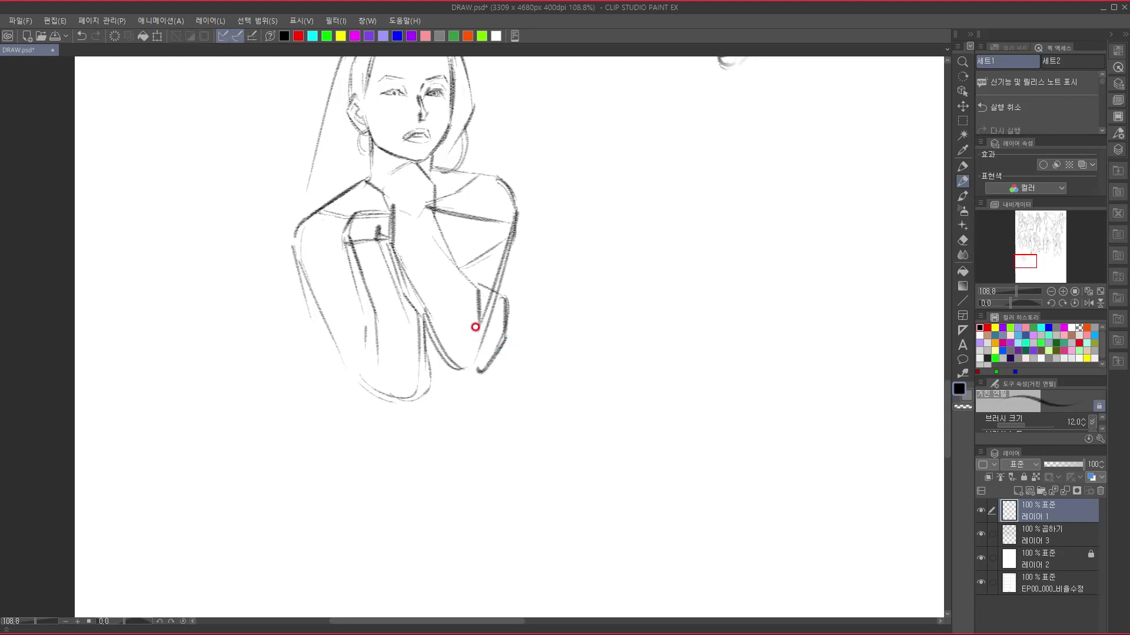
- Draw the left side of the torso below the upper arm and a line flaring outward from the waist
{"action": "left_click_drag", "start_coordinate": [402, 301], "coordinate": [403, 295]}
{"action": "left_click_drag", "start_coordinate": [330, 284], "coordinate": [325, 353]}
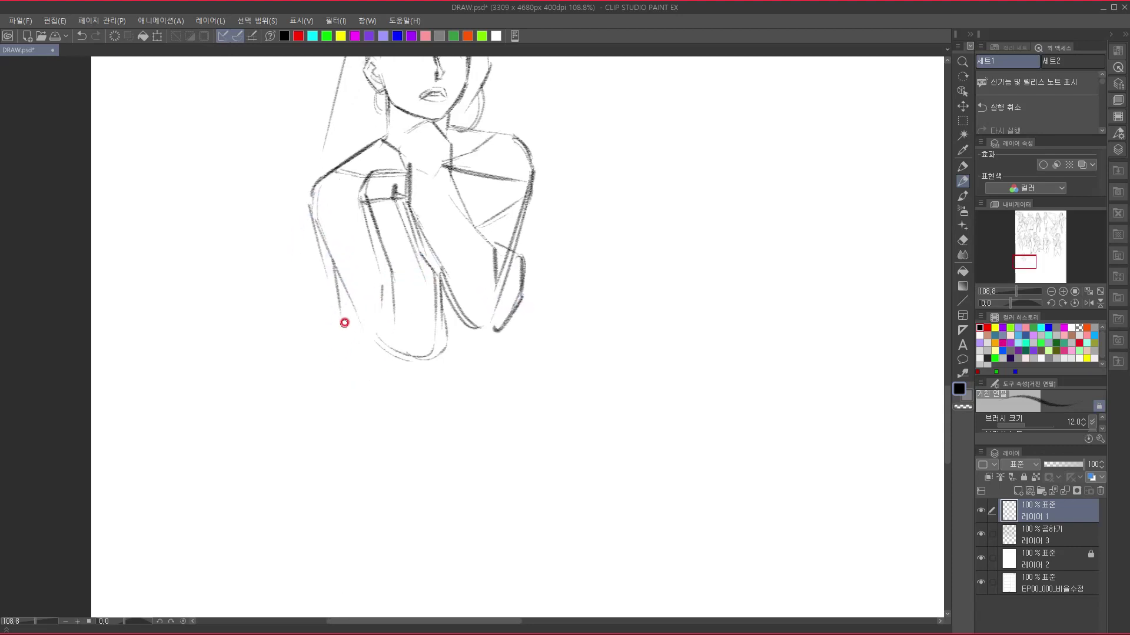
{"action": "left_click_drag", "start_coordinate": [345, 316], "coordinate": [315, 366]}
{"action": "mouse_move", "coordinate": [404, 308]}
{"action": "left_mouse_down"}
{"action": "mouse_move", "coordinate": [429, 271]}
{"action": "mouse_move", "coordinate": [327, 357]}
{"action": "mouse_move", "coordinate": [328, 370]}
{"action": "left_mouse_up"}
{"action": "left_click_drag", "start_coordinate": [404, 371], "coordinate": [333, 520]}
{"action": "left_click_drag", "start_coordinate": [411, 459], "coordinate": [422, 352]}
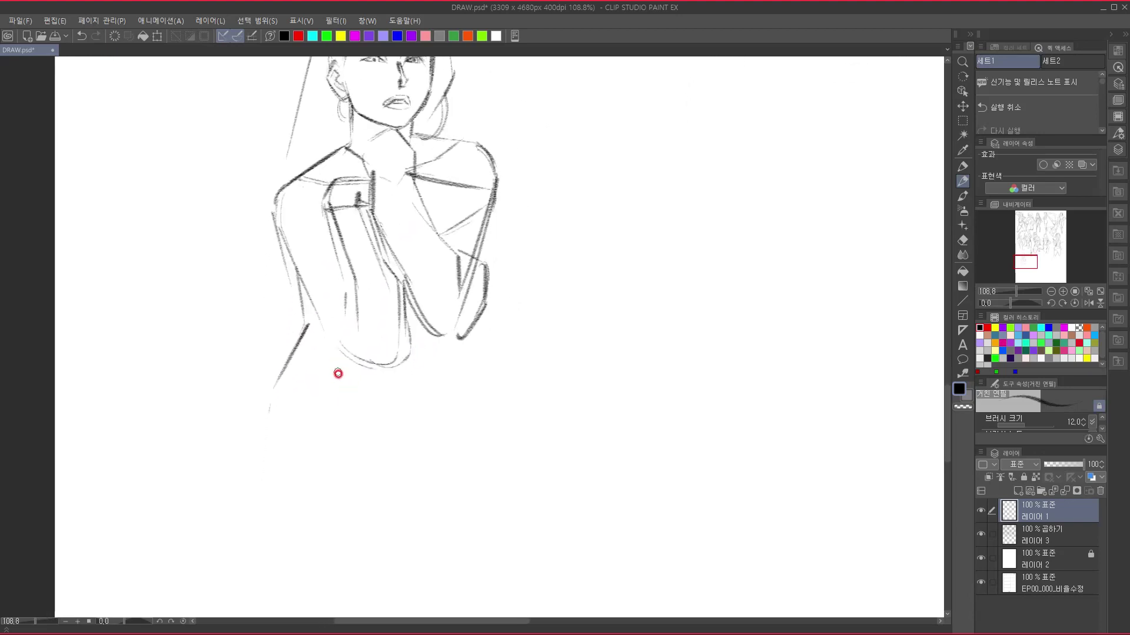
- Extend the hip contour downward, add a fold line at the waist and curve in the buttock
{"action": "mouse_move", "coordinate": [321, 318]}
{"action": "left_mouse_down"}
{"action": "mouse_move", "coordinate": [276, 382]}
{"action": "mouse_move", "coordinate": [315, 323]}
{"action": "left_mouse_up"}
{"action": "left_click_drag", "start_coordinate": [296, 367], "coordinate": [342, 335]}
{"action": "mouse_move", "coordinate": [288, 398]}
{"action": "left_mouse_down"}
{"action": "mouse_move", "coordinate": [318, 339]}
{"action": "mouse_move", "coordinate": [295, 386]}
{"action": "mouse_move", "coordinate": [300, 452]}
{"action": "mouse_move", "coordinate": [355, 483]}
{"action": "left_mouse_up"}
{"action": "left_click_drag", "start_coordinate": [473, 336], "coordinate": [429, 318]}
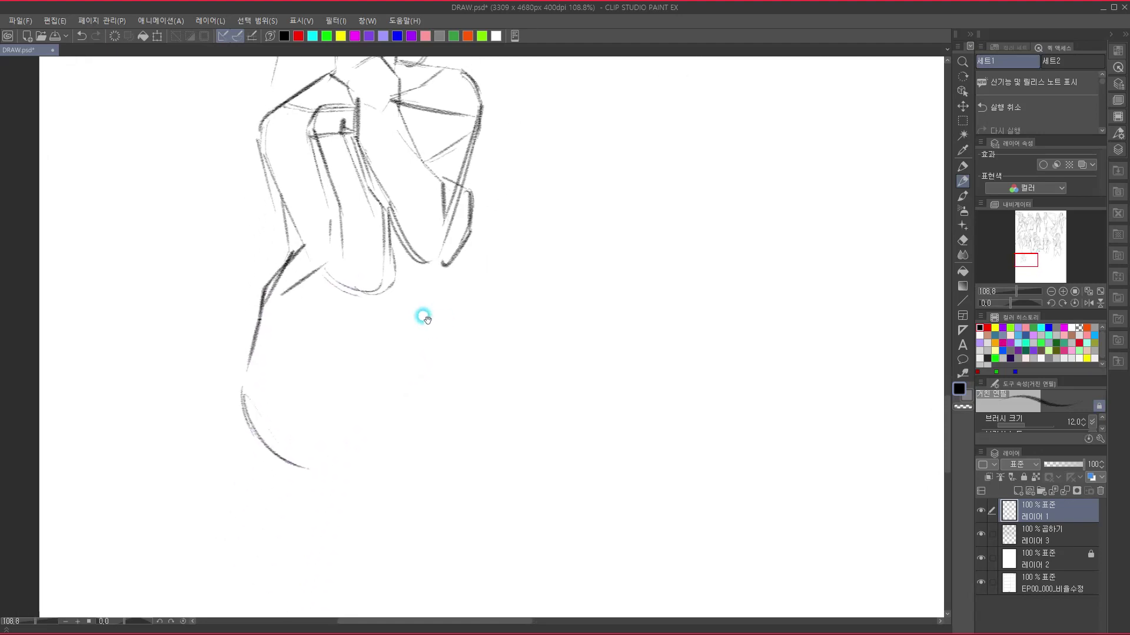
- Draw the near thigh's upper edge, round off both knees below the elbows and run the near shin downward
{"action": "mouse_move", "coordinate": [264, 420]}
{"action": "left_mouse_down"}
{"action": "mouse_move", "coordinate": [270, 383]}
{"action": "mouse_move", "coordinate": [397, 286]}
{"action": "left_mouse_up"}
{"action": "mouse_move", "coordinate": [299, 352]}
{"action": "left_mouse_down"}
{"action": "mouse_move", "coordinate": [407, 280]}
{"action": "mouse_move", "coordinate": [450, 353]}
{"action": "left_mouse_up"}
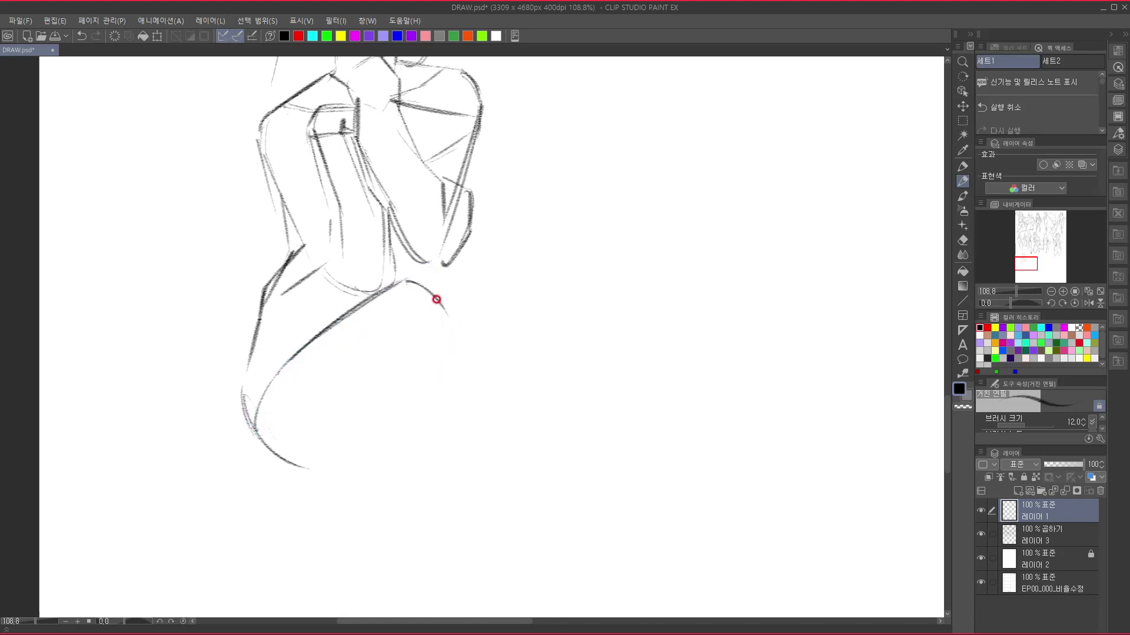
{"action": "mouse_move", "coordinate": [410, 281]}
{"action": "left_mouse_down"}
{"action": "mouse_move", "coordinate": [454, 263]}
{"action": "mouse_move", "coordinate": [477, 276]}
{"action": "mouse_move", "coordinate": [480, 299]}
{"action": "mouse_move", "coordinate": [447, 316]}
{"action": "left_mouse_up"}
{"action": "mouse_move", "coordinate": [409, 290]}
{"action": "left_mouse_down"}
{"action": "mouse_move", "coordinate": [439, 319]}
{"action": "mouse_move", "coordinate": [447, 362]}
{"action": "mouse_move", "coordinate": [446, 323]}
{"action": "mouse_move", "coordinate": [421, 384]}
{"action": "left_mouse_up"}
{"action": "mouse_move", "coordinate": [472, 330]}
{"action": "left_mouse_down"}
{"action": "mouse_move", "coordinate": [477, 308]}
{"action": "mouse_move", "coordinate": [421, 365]}
{"action": "left_mouse_up"}
{"action": "left_click_drag", "start_coordinate": [451, 300], "coordinate": [362, 442]}
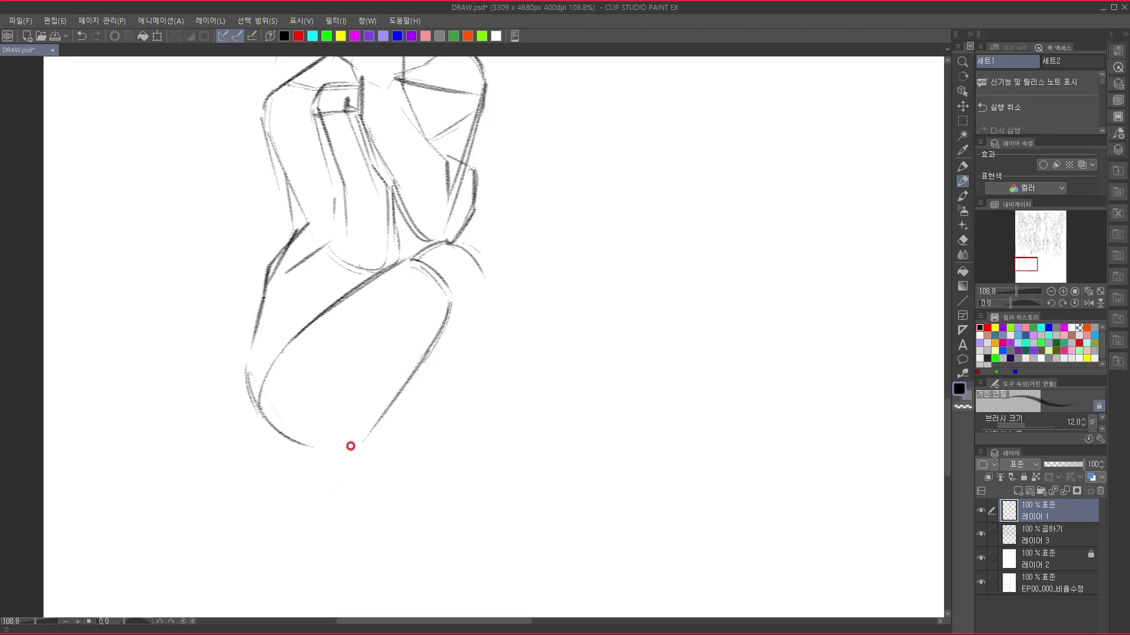
- Sketch the near leg's knee-back crease and calf, strengthen its shin and draw the lower leg down to the ankle
{"action": "mouse_move", "coordinate": [403, 321]}
{"action": "left_mouse_down"}
{"action": "mouse_move", "coordinate": [353, 351]}
{"action": "mouse_move", "coordinate": [341, 384]}
{"action": "mouse_move", "coordinate": [390, 341]}
{"action": "mouse_move", "coordinate": [407, 289]}
{"action": "left_mouse_up"}
{"action": "left_click_drag", "start_coordinate": [363, 320], "coordinate": [331, 403]}
{"action": "mouse_move", "coordinate": [450, 266]}
{"action": "left_mouse_down"}
{"action": "mouse_move", "coordinate": [418, 328]}
{"action": "mouse_move", "coordinate": [356, 422]}
{"action": "left_mouse_up"}
{"action": "mouse_move", "coordinate": [400, 351]}
{"action": "left_mouse_down"}
{"action": "mouse_move", "coordinate": [345, 426]}
{"action": "mouse_move", "coordinate": [383, 517]}
{"action": "mouse_move", "coordinate": [388, 509]}
{"action": "left_mouse_up"}
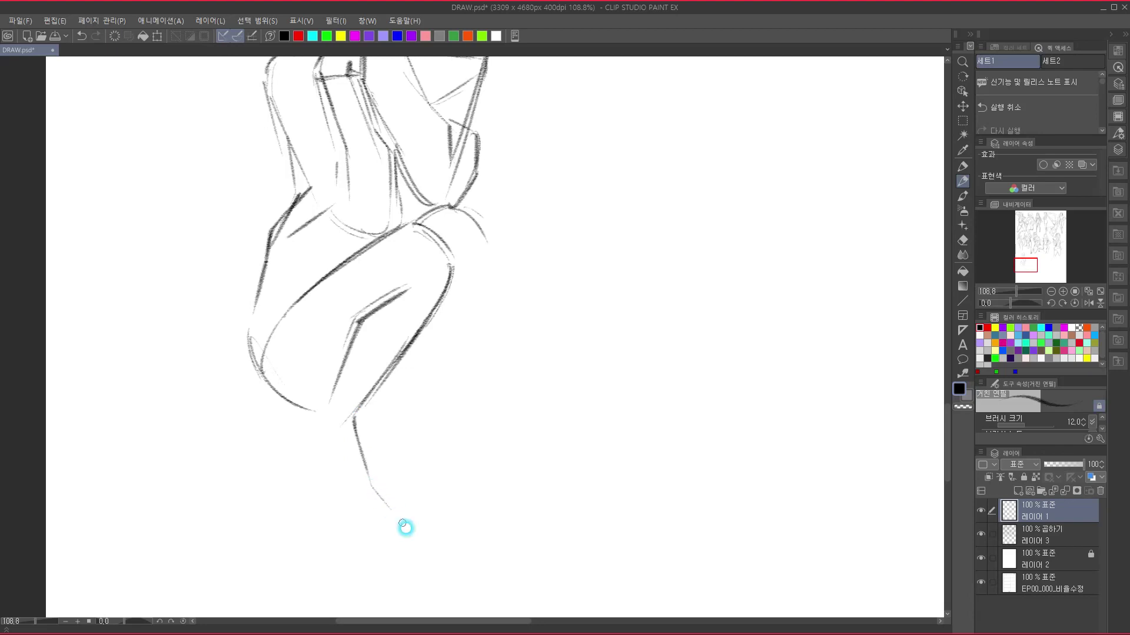
{"action": "mouse_move", "coordinate": [338, 400]}
{"action": "left_mouse_down"}
{"action": "mouse_move", "coordinate": [303, 443]}
{"action": "mouse_move", "coordinate": [337, 496]}
{"action": "mouse_move", "coordinate": [369, 516]}
{"action": "mouse_move", "coordinate": [403, 517]}
{"action": "left_mouse_up"}
- Draw the far leg's shin and inner calf, and extend its lower contours down beside the near ankle
{"action": "mouse_move", "coordinate": [469, 221]}
{"action": "left_mouse_down"}
{"action": "mouse_move", "coordinate": [491, 257]}
{"action": "mouse_move", "coordinate": [471, 336]}
{"action": "mouse_move", "coordinate": [429, 397]}
{"action": "left_mouse_up"}
{"action": "mouse_move", "coordinate": [493, 268]}
{"action": "left_mouse_down"}
{"action": "mouse_move", "coordinate": [469, 328]}
{"action": "mouse_move", "coordinate": [402, 423]}
{"action": "left_mouse_up"}
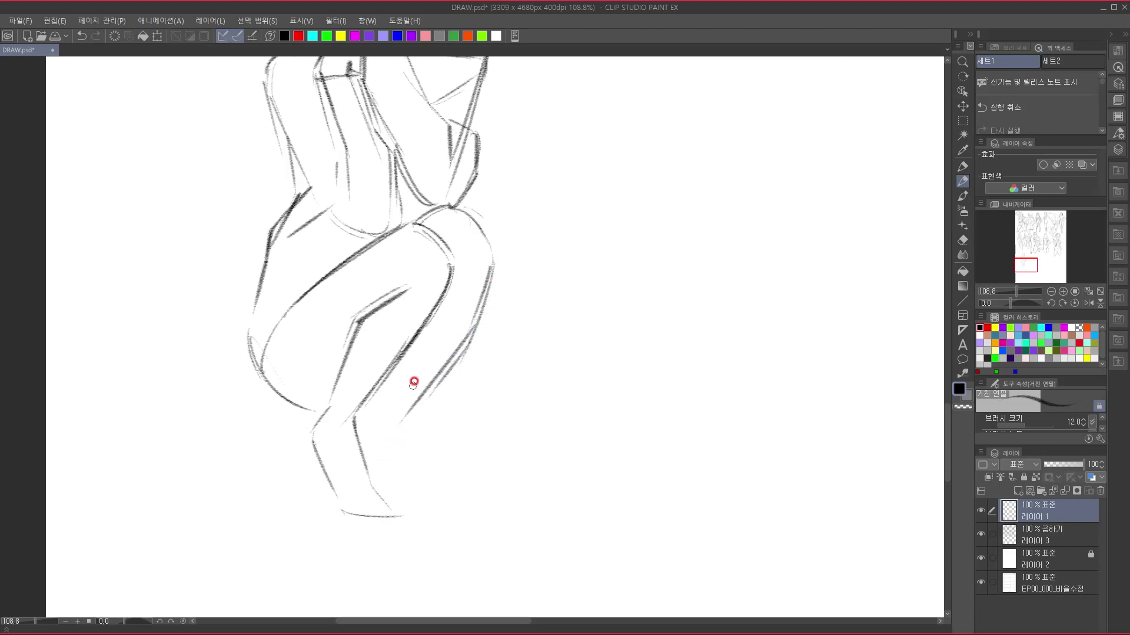
{"action": "left_click_drag", "start_coordinate": [418, 340], "coordinate": [379, 421]}
{"action": "left_click_drag", "start_coordinate": [429, 371], "coordinate": [363, 506]}
{"action": "left_click_drag", "start_coordinate": [482, 440], "coordinate": [510, 309]}
{"action": "mouse_move", "coordinate": [354, 391]}
{"action": "left_mouse_down"}
{"action": "mouse_move", "coordinate": [338, 434]}
{"action": "mouse_move", "coordinate": [344, 488]}
{"action": "left_mouse_up"}
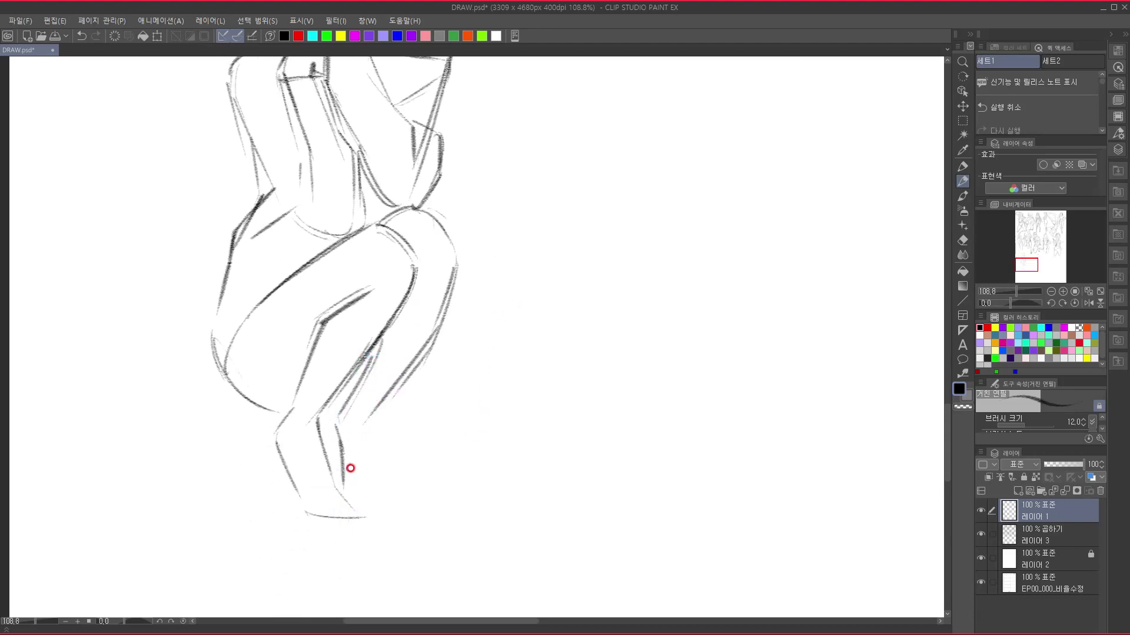
{"action": "left_click_drag", "start_coordinate": [340, 428], "coordinate": [347, 500]}
{"action": "left_click_drag", "start_coordinate": [369, 429], "coordinate": [386, 495]}
{"action": "left_click_drag", "start_coordinate": [401, 346], "coordinate": [411, 496]}
- Outline the long hair falling from the left side of the head toward the shoulder
{"action": "left_click_drag", "start_coordinate": [462, 351], "coordinate": [474, 479]}
{"action": "mouse_move", "coordinate": [500, 321]}
{"action": "left_mouse_down"}
{"action": "mouse_move", "coordinate": [522, 297]}
{"action": "mouse_move", "coordinate": [484, 295]}
{"action": "mouse_move", "coordinate": [512, 322]}
{"action": "left_mouse_up"}
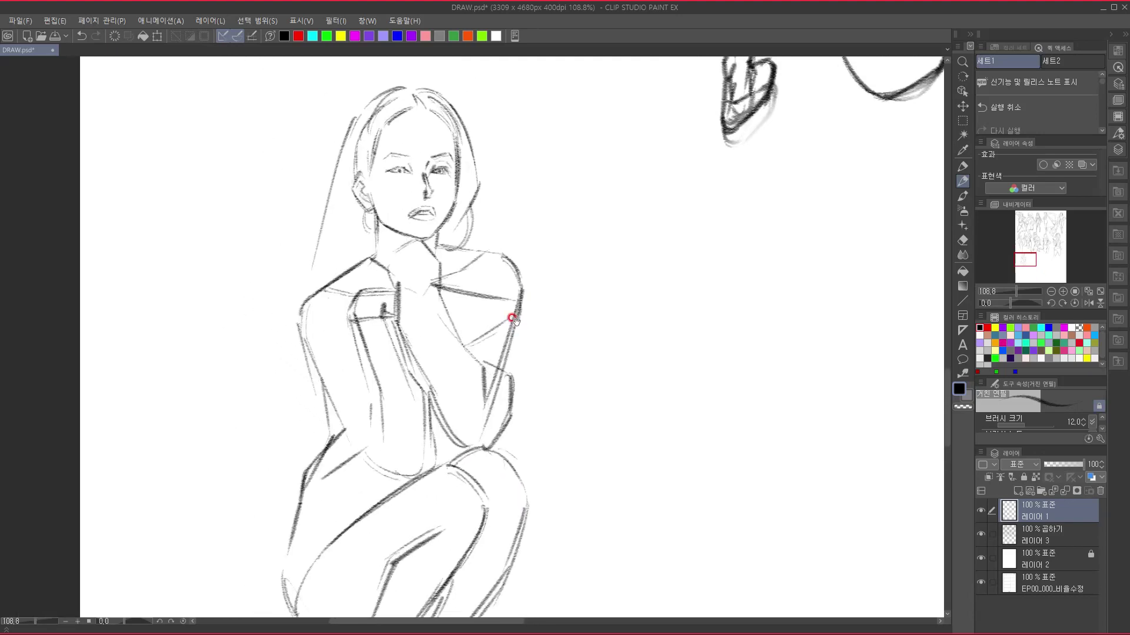
{"action": "left_click_drag", "start_coordinate": [369, 302], "coordinate": [369, 351]}
{"action": "left_click_drag", "start_coordinate": [353, 171], "coordinate": [316, 312]}
{"action": "mouse_move", "coordinate": [340, 217]}
{"action": "left_mouse_down"}
{"action": "mouse_move", "coordinate": [339, 306]}
{"action": "mouse_move", "coordinate": [310, 349]}
{"action": "left_mouse_up"}
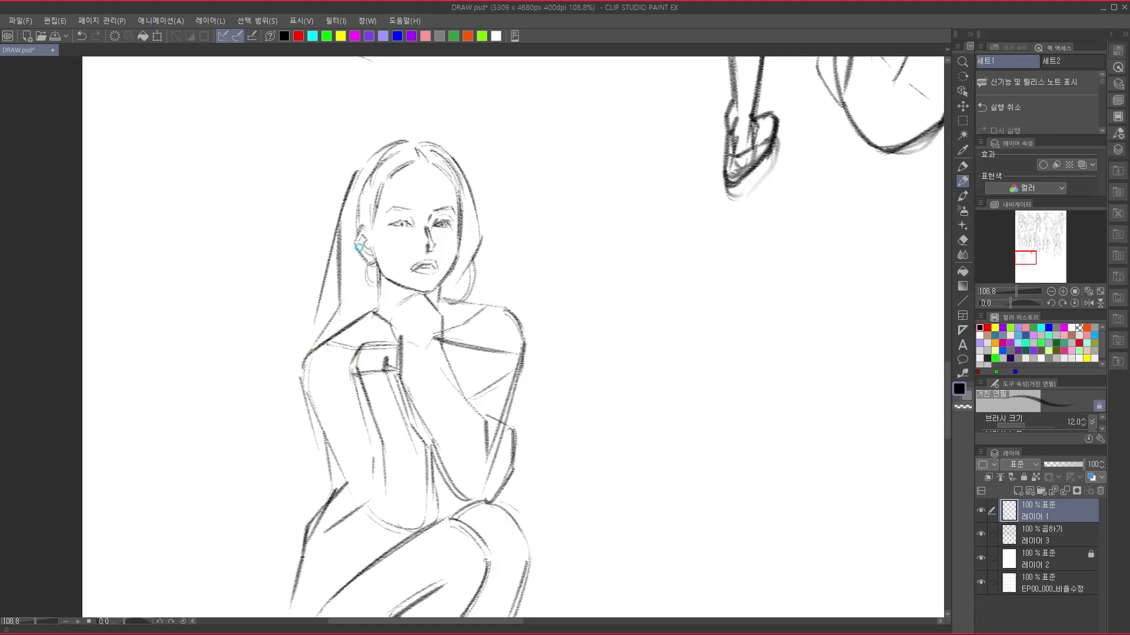
- Continue the left hair over the shoulder and finish it with wavy, curled ends beside the upper arm
{"action": "left_click_drag", "start_coordinate": [372, 313], "coordinate": [317, 356]}
{"action": "mouse_move", "coordinate": [338, 303]}
{"action": "left_mouse_down"}
{"action": "mouse_move", "coordinate": [301, 344]}
{"action": "mouse_move", "coordinate": [309, 395]}
{"action": "mouse_move", "coordinate": [320, 348]}
{"action": "mouse_move", "coordinate": [307, 349]}
{"action": "mouse_move", "coordinate": [292, 410]}
{"action": "left_mouse_up"}
{"action": "left_click_drag", "start_coordinate": [306, 367], "coordinate": [291, 406]}
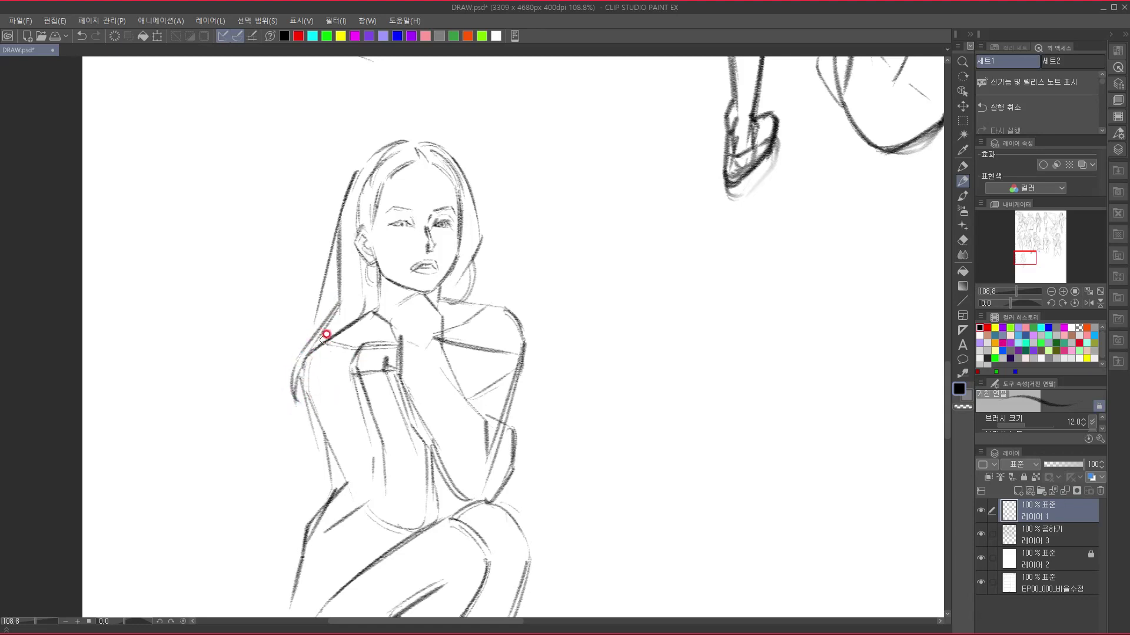
{"action": "mouse_move", "coordinate": [321, 312]}
{"action": "left_mouse_down"}
{"action": "mouse_move", "coordinate": [298, 359]}
{"action": "mouse_move", "coordinate": [353, 295]}
{"action": "left_mouse_up"}
{"action": "mouse_move", "coordinate": [317, 336]}
{"action": "left_mouse_down"}
{"action": "mouse_move", "coordinate": [321, 384]}
{"action": "mouse_move", "coordinate": [308, 387]}
{"action": "mouse_move", "coordinate": [318, 375]}
{"action": "mouse_move", "coordinate": [325, 402]}
{"action": "mouse_move", "coordinate": [293, 412]}
{"action": "mouse_move", "coordinate": [328, 415]}
{"action": "mouse_move", "coordinate": [307, 423]}
{"action": "mouse_move", "coordinate": [320, 435]}
{"action": "mouse_move", "coordinate": [320, 400]}
{"action": "left_mouse_up"}
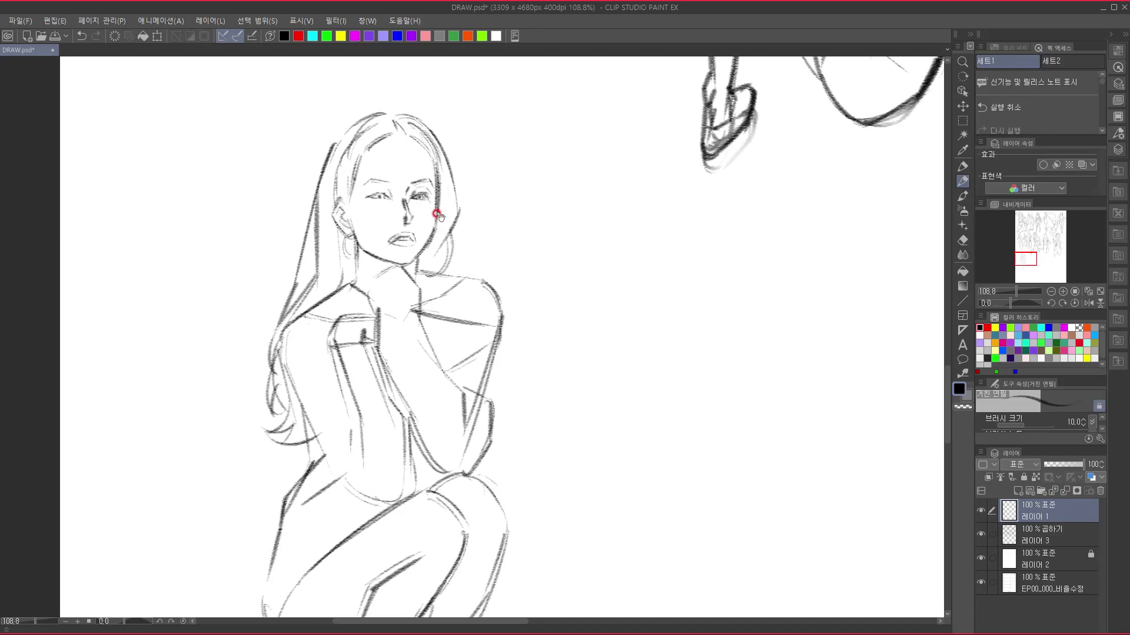
- Strengthen the hair beside the right cheek and add a curling lock that falls over the chest behind the hand
{"action": "left_click_drag", "start_coordinate": [435, 300], "coordinate": [436, 336]}
{"action": "mouse_move", "coordinate": [410, 171]}
{"action": "left_mouse_down"}
{"action": "mouse_move", "coordinate": [443, 212]}
{"action": "mouse_move", "coordinate": [426, 160]}
{"action": "mouse_move", "coordinate": [454, 206]}
{"action": "mouse_move", "coordinate": [442, 184]}
{"action": "mouse_move", "coordinate": [457, 258]}
{"action": "mouse_move", "coordinate": [446, 284]}
{"action": "left_mouse_up"}
{"action": "key", "text": "ctrl+z"}
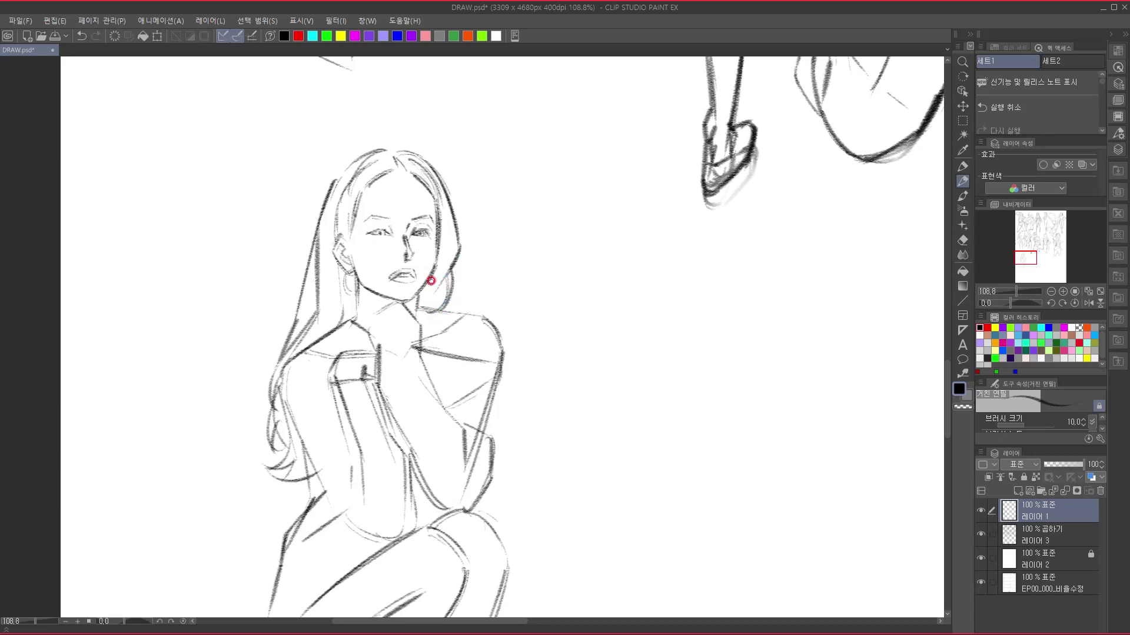
{"action": "left_click_drag", "start_coordinate": [445, 283], "coordinate": [429, 297]}
{"action": "mouse_move", "coordinate": [441, 338]}
{"action": "left_mouse_down"}
{"action": "mouse_move", "coordinate": [450, 389]}
{"action": "mouse_move", "coordinate": [442, 382]}
{"action": "mouse_move", "coordinate": [466, 390]}
{"action": "left_mouse_up"}
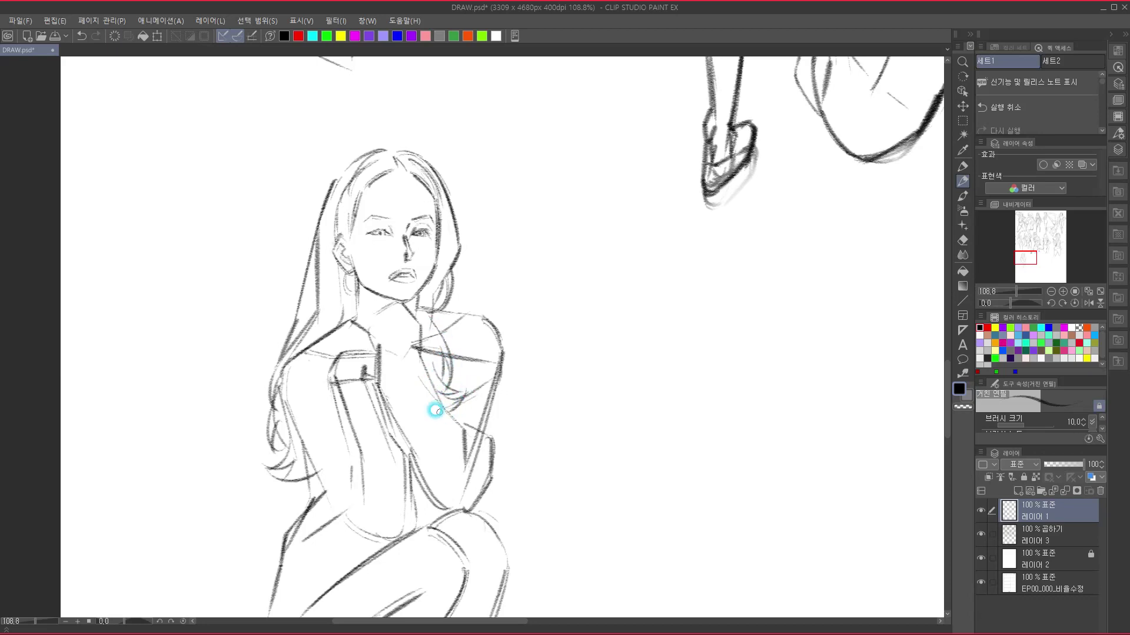
- Define the hoop earring and darken the hairline and outer hair contour around the face
{"action": "left_click_drag", "start_coordinate": [439, 251], "coordinate": [428, 277]}
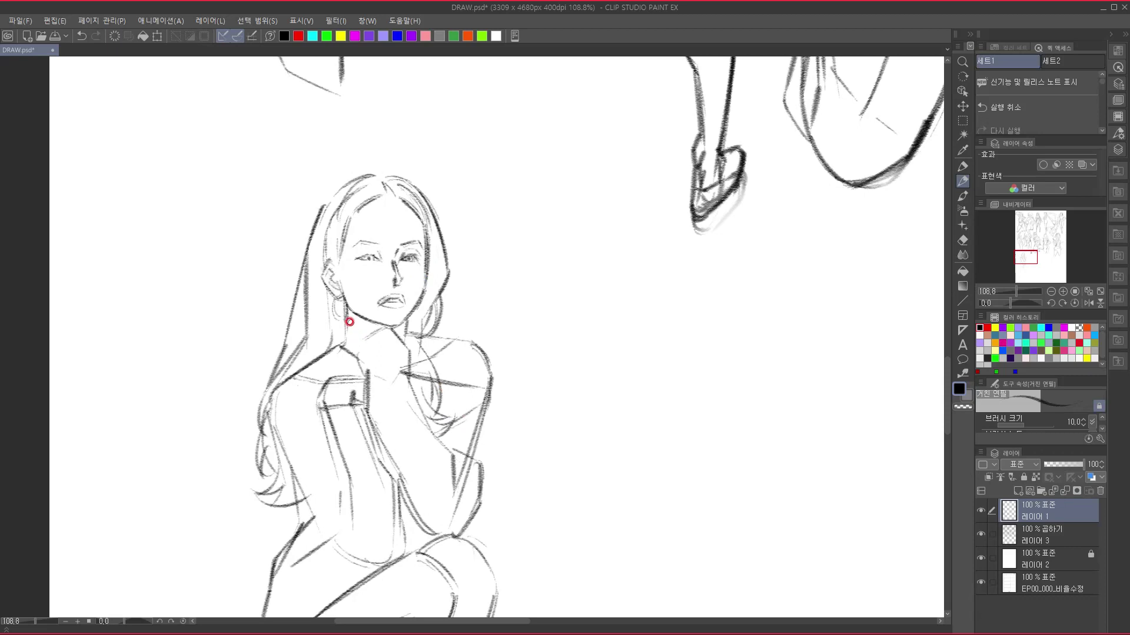
{"action": "mouse_move", "coordinate": [347, 303]}
{"action": "left_mouse_down"}
{"action": "mouse_move", "coordinate": [333, 313]}
{"action": "mouse_move", "coordinate": [351, 309]}
{"action": "left_mouse_up"}
{"action": "mouse_move", "coordinate": [328, 229]}
{"action": "left_mouse_down"}
{"action": "mouse_move", "coordinate": [327, 271]}
{"action": "mouse_move", "coordinate": [364, 185]}
{"action": "mouse_move", "coordinate": [373, 202]}
{"action": "mouse_move", "coordinate": [346, 225]}
{"action": "mouse_move", "coordinate": [334, 279]}
{"action": "left_mouse_up"}
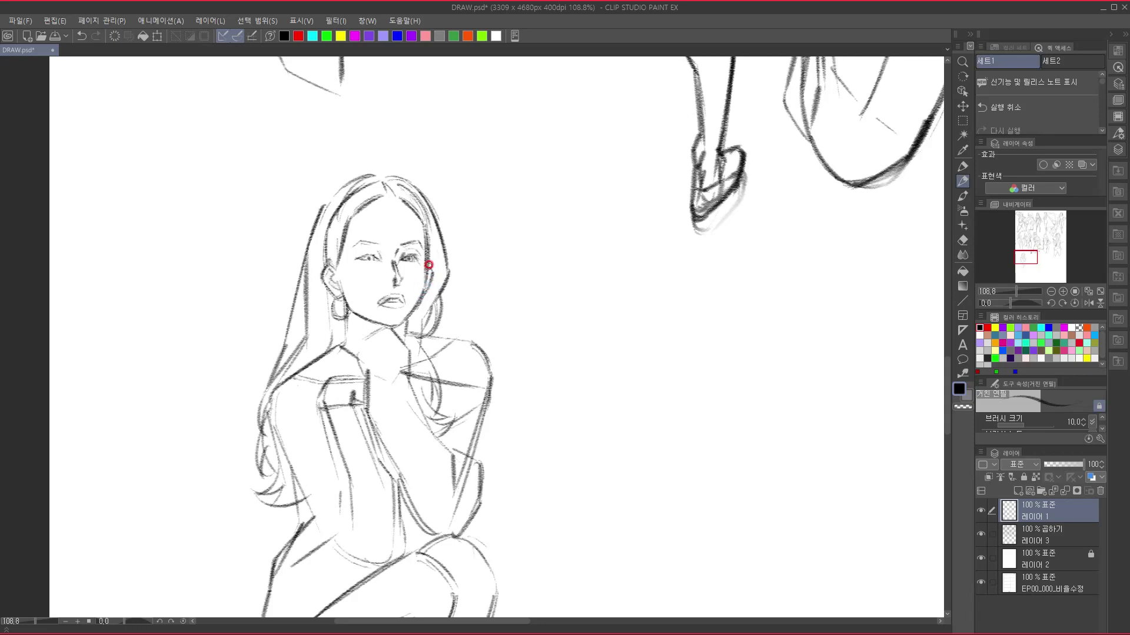
{"action": "mouse_move", "coordinate": [321, 211]}
{"action": "left_mouse_down"}
{"action": "mouse_move", "coordinate": [367, 175]}
{"action": "mouse_move", "coordinate": [408, 185]}
{"action": "mouse_move", "coordinate": [430, 206]}
{"action": "mouse_move", "coordinate": [448, 284]}
{"action": "mouse_move", "coordinate": [440, 299]}
{"action": "left_mouse_up"}
- Refine both hands' contours, shade the left hand's fingers and darken the neck lines above them
{"action": "left_click_drag", "start_coordinate": [471, 369], "coordinate": [462, 262]}
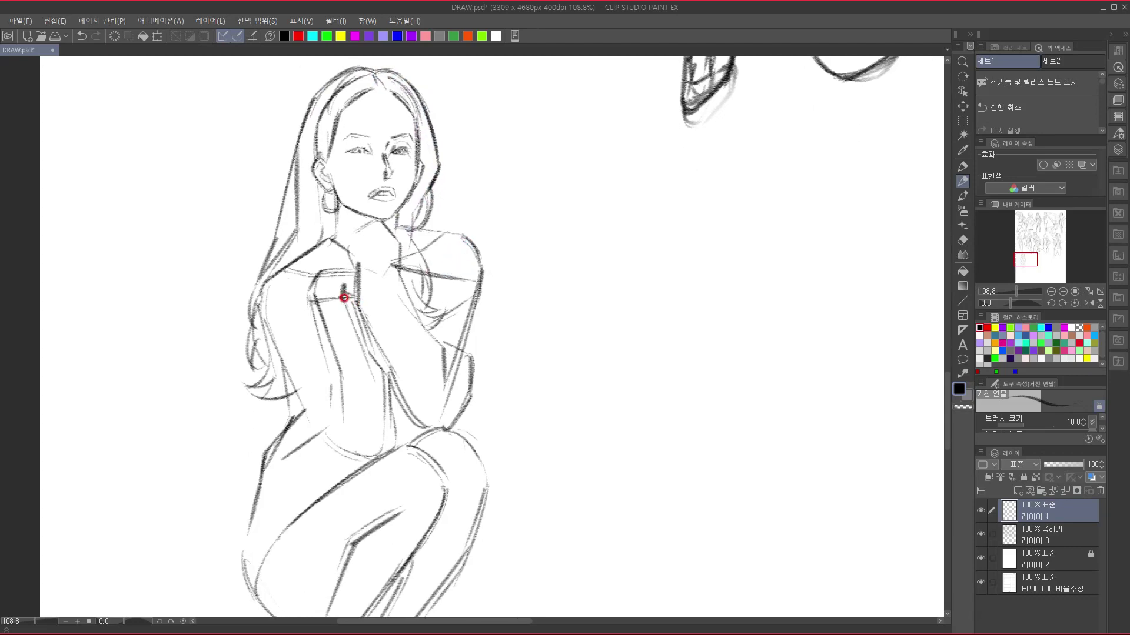
{"action": "left_click_drag", "start_coordinate": [359, 266], "coordinate": [358, 307]}
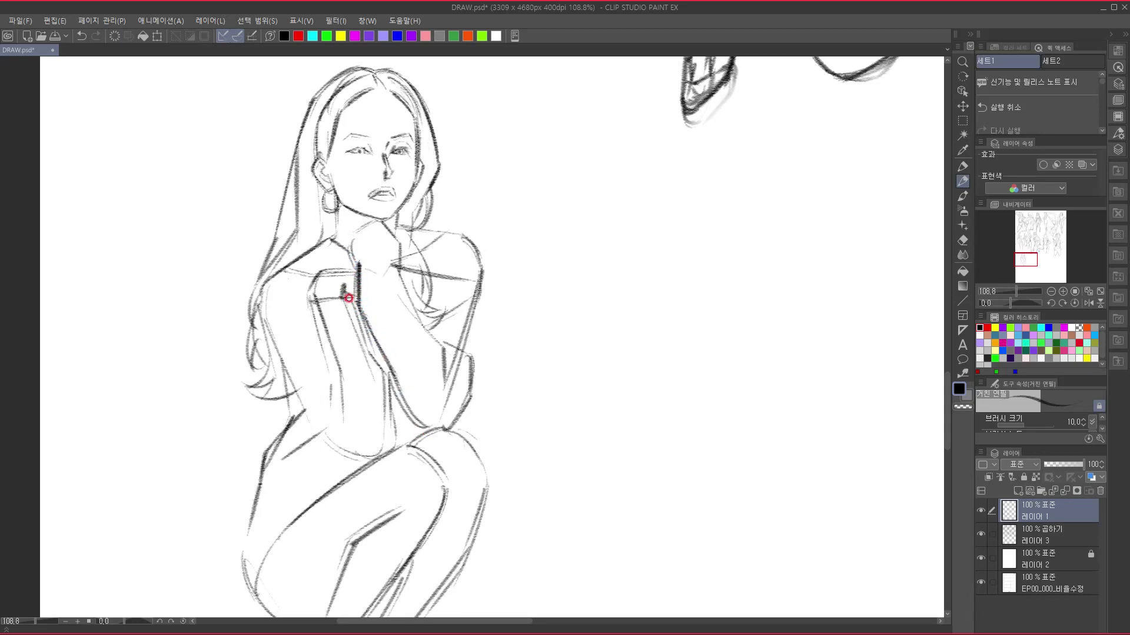
{"action": "mouse_move", "coordinate": [328, 254]}
{"action": "left_mouse_down"}
{"action": "mouse_move", "coordinate": [358, 263]}
{"action": "mouse_move", "coordinate": [313, 288]}
{"action": "mouse_move", "coordinate": [347, 283]}
{"action": "mouse_move", "coordinate": [359, 263]}
{"action": "mouse_move", "coordinate": [313, 292]}
{"action": "left_mouse_up"}
{"action": "mouse_move", "coordinate": [336, 279]}
{"action": "left_mouse_down"}
{"action": "mouse_move", "coordinate": [314, 286]}
{"action": "mouse_move", "coordinate": [345, 263]}
{"action": "mouse_move", "coordinate": [310, 292]}
{"action": "mouse_move", "coordinate": [333, 256]}
{"action": "mouse_move", "coordinate": [361, 267]}
{"action": "mouse_move", "coordinate": [336, 252]}
{"action": "mouse_move", "coordinate": [361, 256]}
{"action": "mouse_move", "coordinate": [312, 262]}
{"action": "mouse_move", "coordinate": [318, 315]}
{"action": "left_mouse_up"}
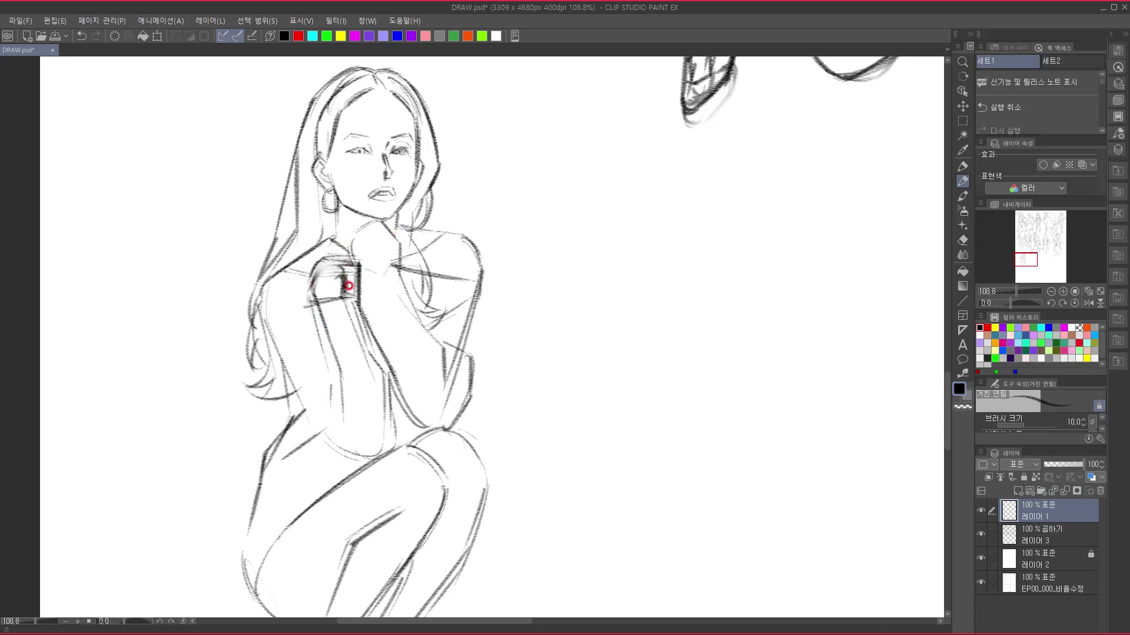
{"action": "mouse_move", "coordinate": [353, 261]}
{"action": "left_mouse_down"}
{"action": "mouse_move", "coordinate": [360, 234]}
{"action": "mouse_move", "coordinate": [391, 237]}
{"action": "left_mouse_up"}
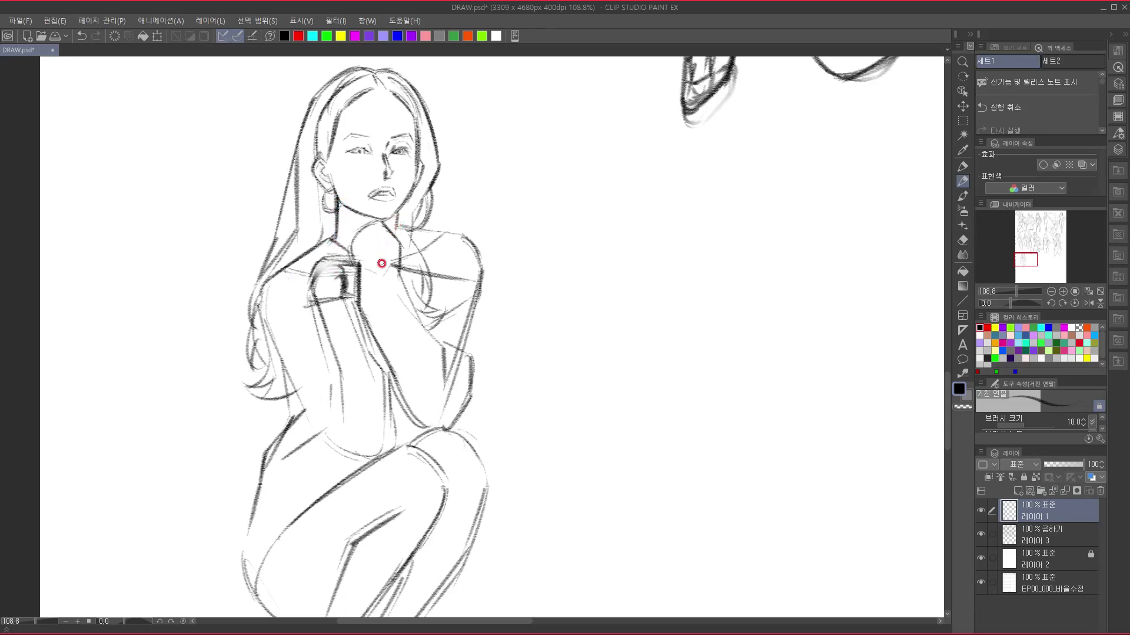
{"action": "left_click_drag", "start_coordinate": [399, 235], "coordinate": [399, 282]}
- Draw a cuff edge below the left hand, add fold lines along its forearm and darken the contour around the elbow
{"action": "left_click_drag", "start_coordinate": [461, 343], "coordinate": [474, 262]}
{"action": "mouse_move", "coordinate": [339, 187]}
{"action": "left_mouse_down"}
{"action": "mouse_move", "coordinate": [328, 206]}
{"action": "mouse_move", "coordinate": [341, 265]}
{"action": "left_mouse_up"}
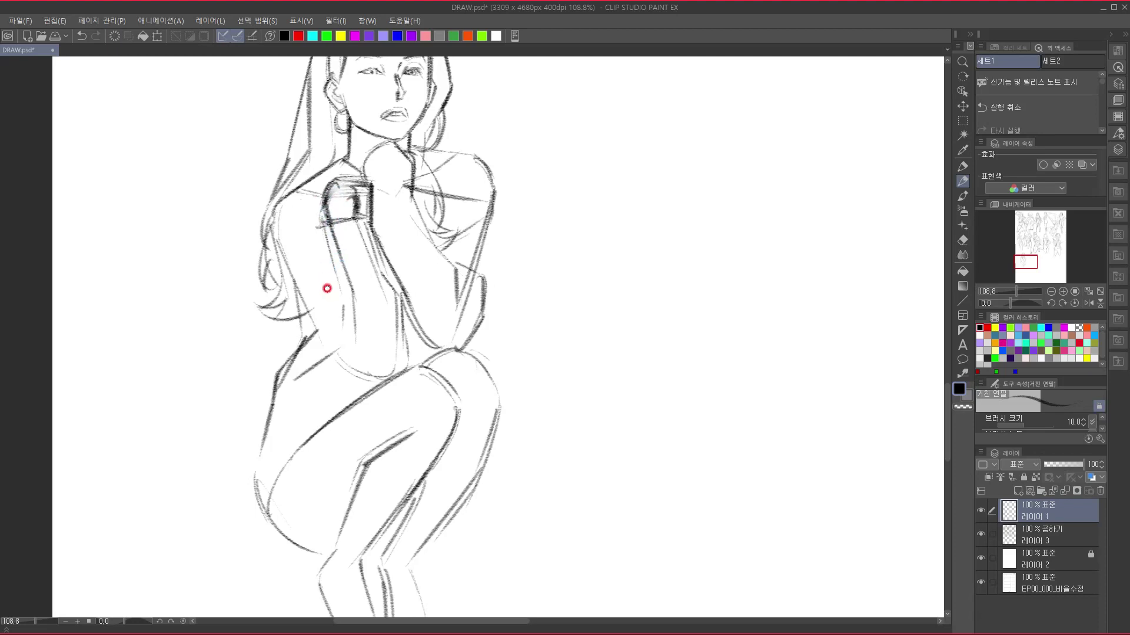
{"action": "mouse_move", "coordinate": [316, 224]}
{"action": "left_mouse_down"}
{"action": "mouse_move", "coordinate": [337, 272]}
{"action": "mouse_move", "coordinate": [372, 219]}
{"action": "mouse_move", "coordinate": [323, 253]}
{"action": "mouse_move", "coordinate": [344, 291]}
{"action": "left_mouse_up"}
{"action": "mouse_move", "coordinate": [313, 226]}
{"action": "left_mouse_down"}
{"action": "mouse_move", "coordinate": [334, 277]}
{"action": "mouse_move", "coordinate": [361, 300]}
{"action": "mouse_move", "coordinate": [344, 309]}
{"action": "mouse_move", "coordinate": [371, 340]}
{"action": "left_mouse_up"}
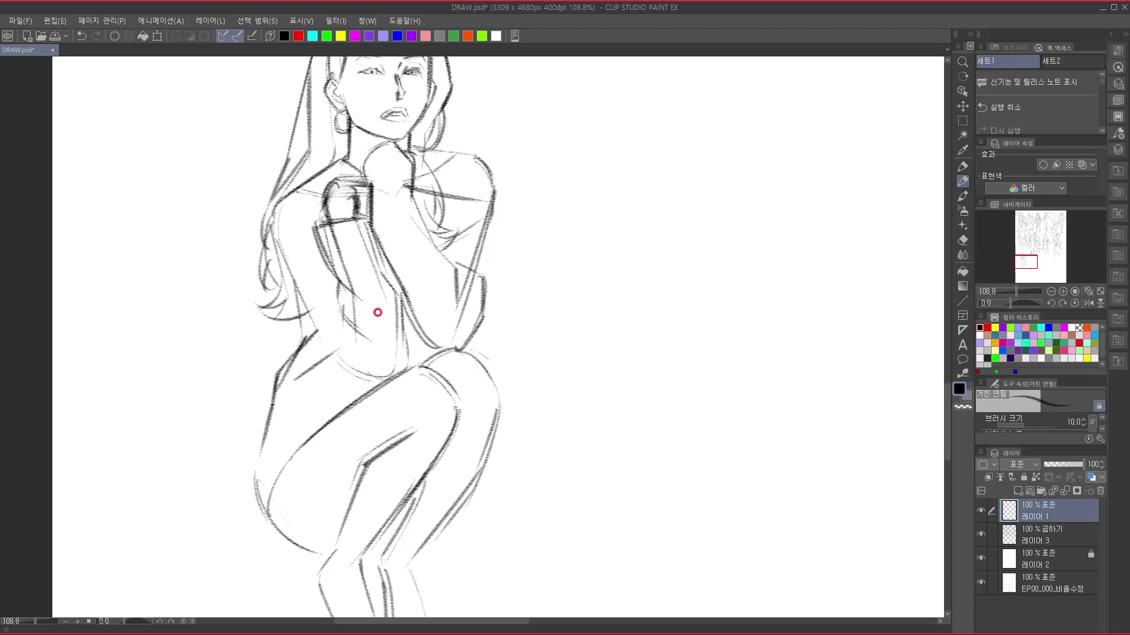
{"action": "left_click_drag", "start_coordinate": [369, 224], "coordinate": [412, 365]}
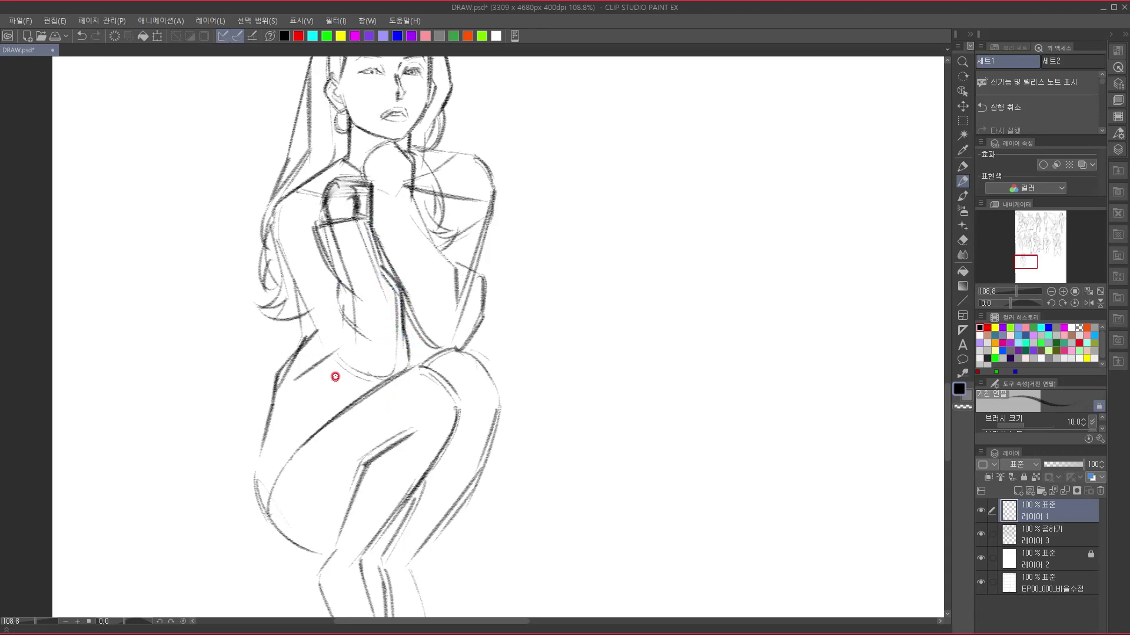
{"action": "left_click_drag", "start_coordinate": [340, 305], "coordinate": [334, 344]}
{"action": "mouse_move", "coordinate": [331, 344]}
{"action": "left_mouse_down"}
{"action": "mouse_move", "coordinate": [406, 376]}
{"action": "mouse_move", "coordinate": [366, 378]}
{"action": "mouse_move", "coordinate": [400, 376]}
{"action": "left_mouse_up"}
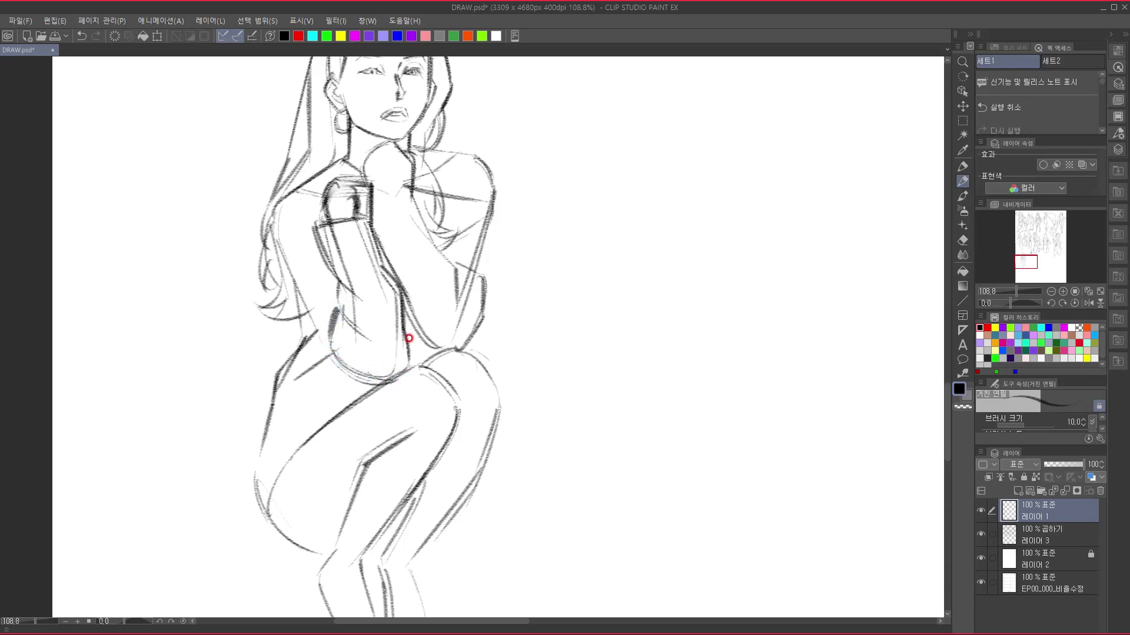
- Add the left upper arm's inner contour and a garment edge running across it to the cuff
{"action": "left_click_drag", "start_coordinate": [338, 297], "coordinate": [291, 343]}
{"action": "left_click_drag", "start_coordinate": [378, 333], "coordinate": [363, 383]}
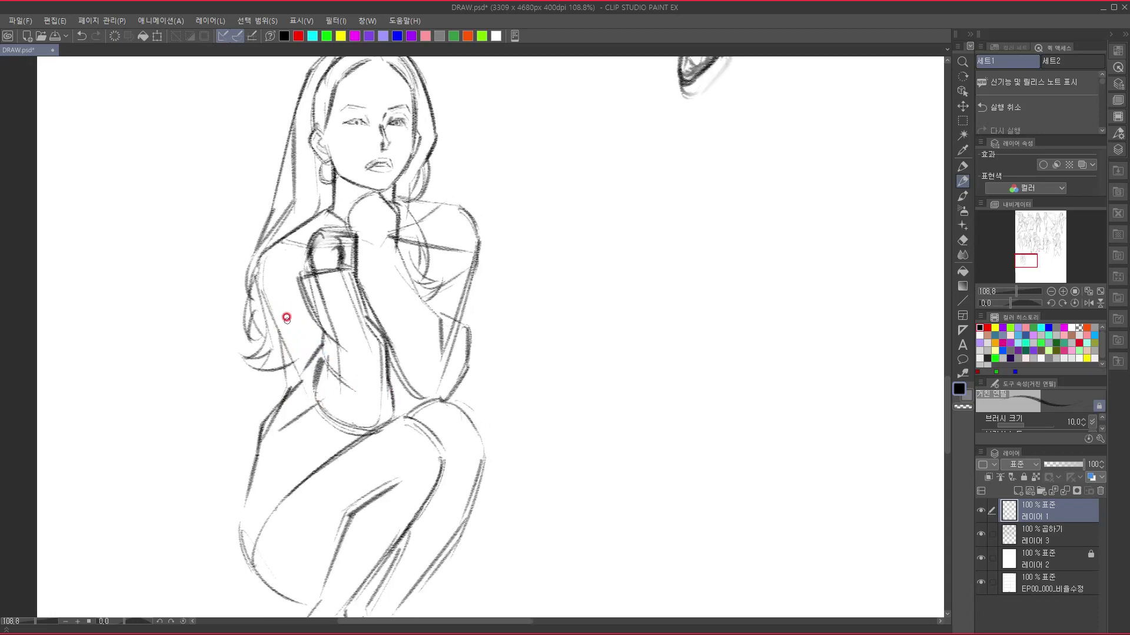
{"action": "left_click_drag", "start_coordinate": [269, 265], "coordinate": [302, 370]}
{"action": "mouse_move", "coordinate": [256, 277]}
{"action": "left_mouse_down"}
{"action": "mouse_move", "coordinate": [269, 267]}
{"action": "mouse_move", "coordinate": [302, 274]}
{"action": "left_mouse_up"}
- Darken the garment edge across the right upper arm and the rounded contour of the right shoulder
{"action": "mouse_move", "coordinate": [434, 246]}
{"action": "left_mouse_down"}
{"action": "mouse_move", "coordinate": [470, 254]}
{"action": "mouse_move", "coordinate": [468, 288]}
{"action": "mouse_move", "coordinate": [473, 277]}
{"action": "left_mouse_up"}
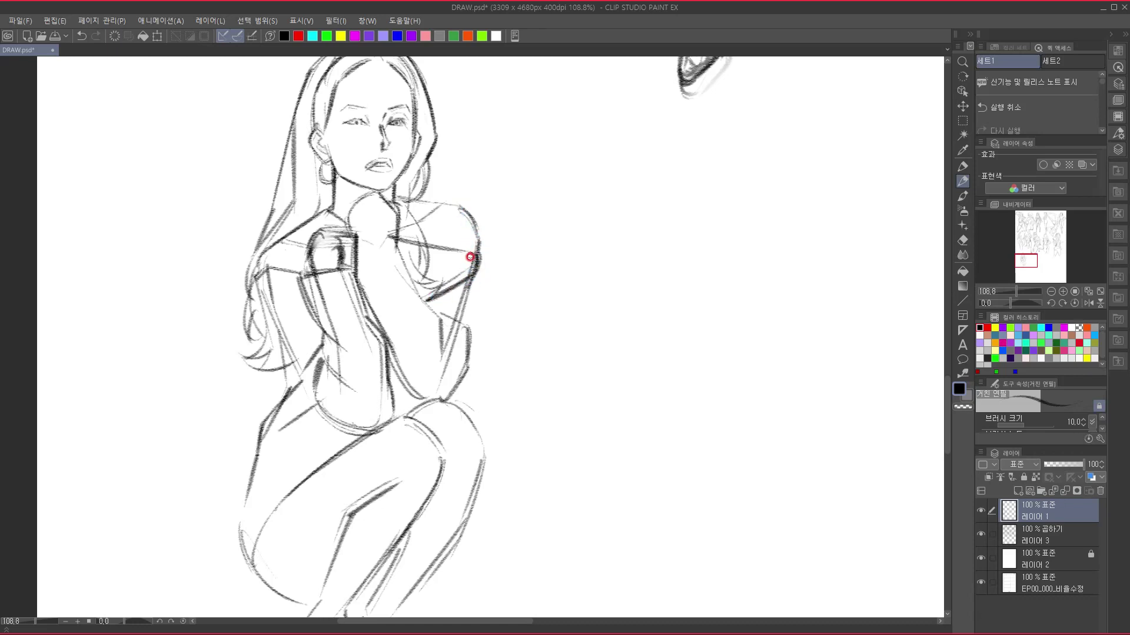
{"action": "left_click_drag", "start_coordinate": [462, 208], "coordinate": [475, 261]}
{"action": "left_click_drag", "start_coordinate": [399, 196], "coordinate": [461, 207]}
{"action": "scroll", "coordinate": [478, 253], "scroll_direction": "down", "scroll_amount": 3}
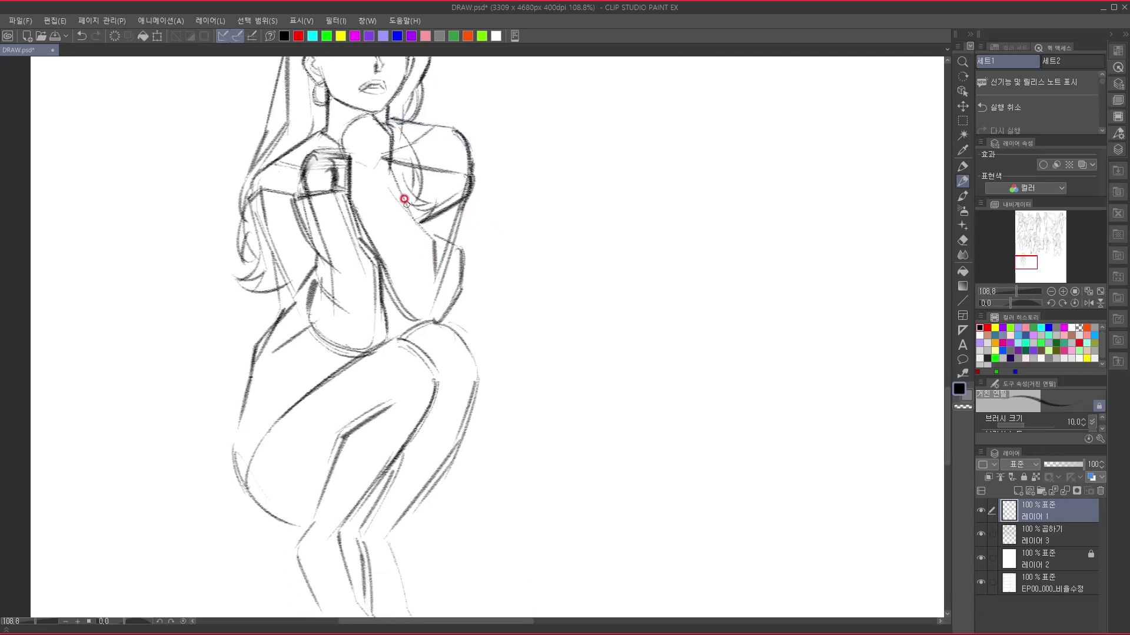
- Strengthen the right forearm and elbow contours, and darken the left upper arm's outer edge down to the elbow
{"action": "mouse_move", "coordinate": [389, 191]}
{"action": "left_mouse_down"}
{"action": "mouse_move", "coordinate": [430, 236]}
{"action": "mouse_move", "coordinate": [436, 282]}
{"action": "left_mouse_up"}
{"action": "left_click_drag", "start_coordinate": [438, 323], "coordinate": [446, 394]}
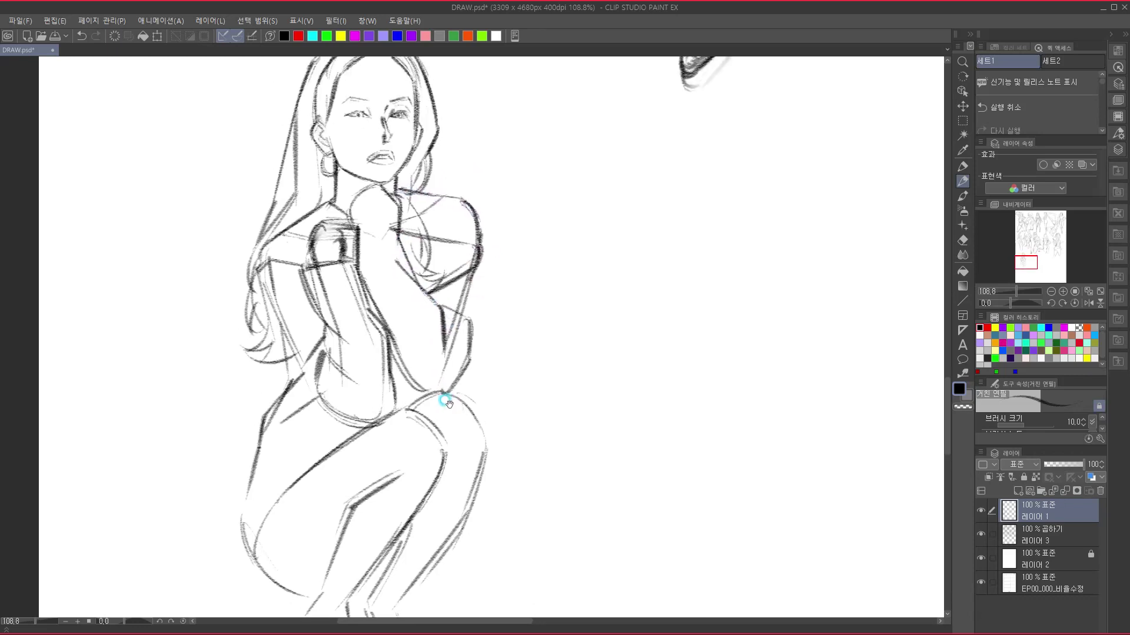
{"action": "left_click_drag", "start_coordinate": [492, 347], "coordinate": [496, 302]}
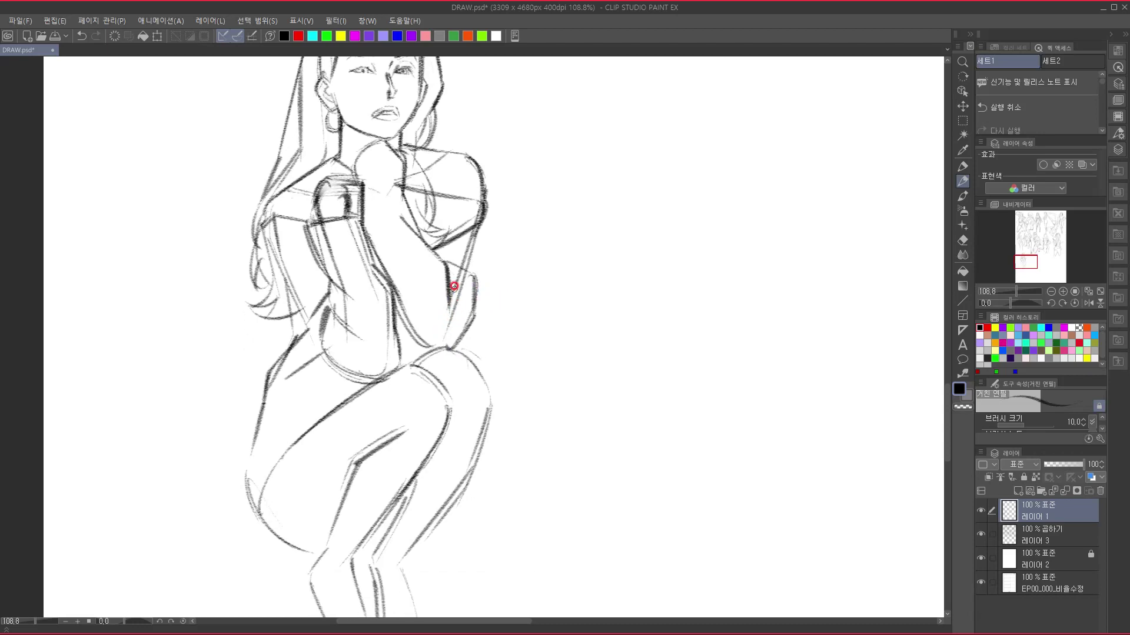
{"action": "mouse_move", "coordinate": [446, 257]}
{"action": "left_mouse_down"}
{"action": "mouse_move", "coordinate": [475, 273]}
{"action": "mouse_move", "coordinate": [478, 315]}
{"action": "mouse_move", "coordinate": [451, 346]}
{"action": "left_mouse_up"}
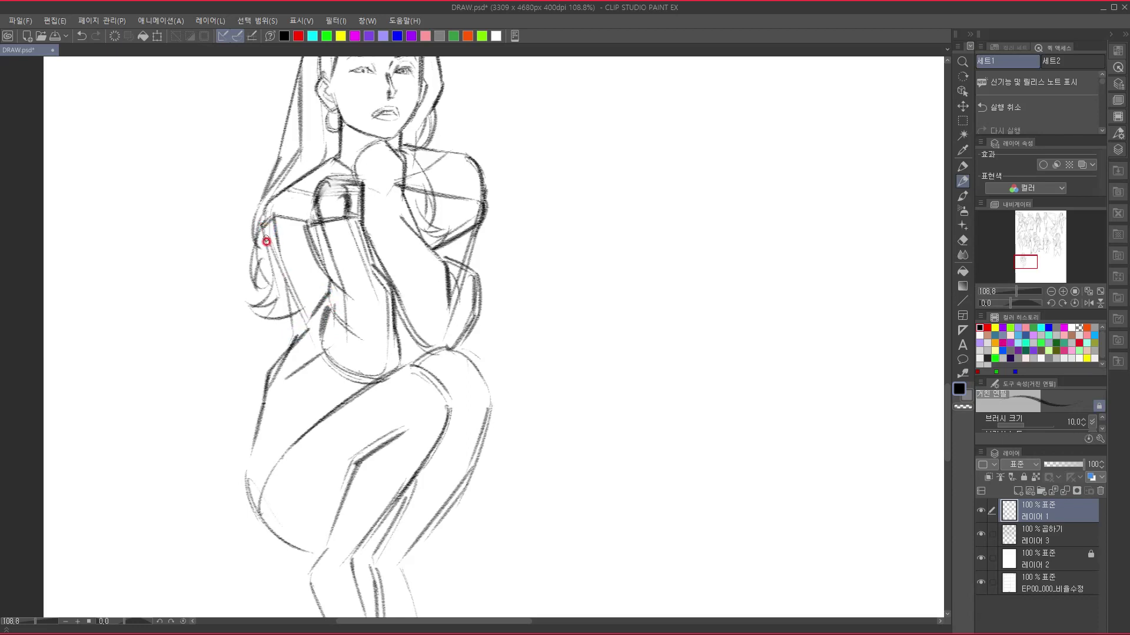
{"action": "mouse_move", "coordinate": [268, 205]}
{"action": "left_mouse_down"}
{"action": "mouse_move", "coordinate": [267, 246]}
{"action": "mouse_move", "coordinate": [266, 219]}
{"action": "mouse_move", "coordinate": [283, 271]}
{"action": "mouse_move", "coordinate": [273, 209]}
{"action": "mouse_move", "coordinate": [266, 240]}
{"action": "mouse_move", "coordinate": [294, 298]}
{"action": "left_mouse_up"}
{"action": "left_click_drag", "start_coordinate": [278, 263], "coordinate": [321, 353]}
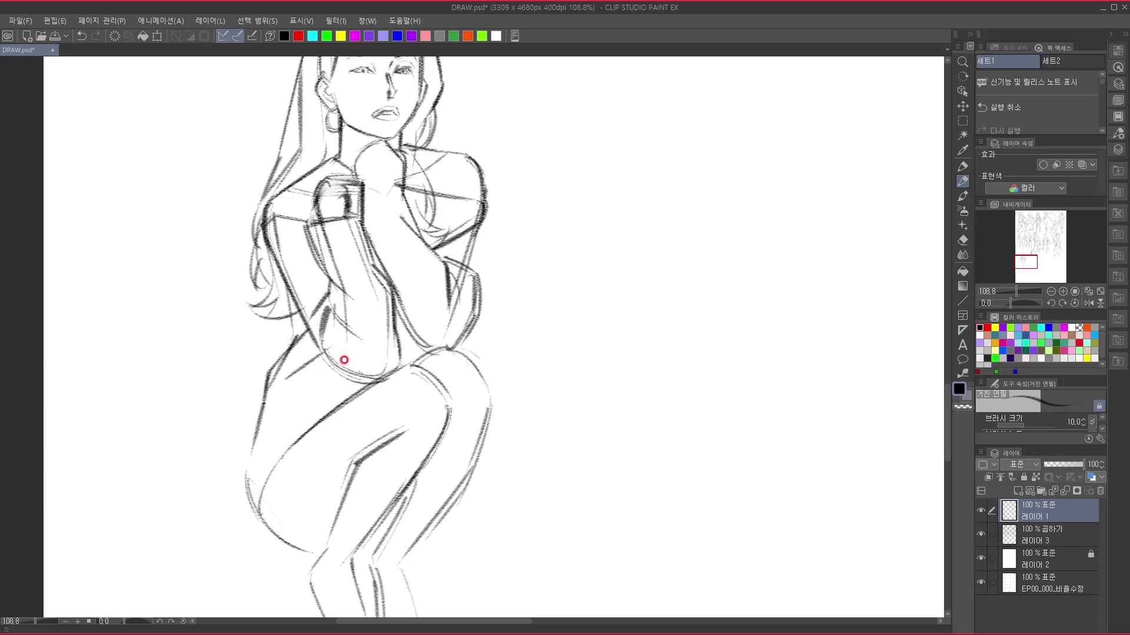
- Darken the back, waist and hip contour down around the buttock and shade the waist beside it
{"action": "left_click_drag", "start_coordinate": [398, 339], "coordinate": [440, 295]}
{"action": "mouse_move", "coordinate": [350, 287]}
{"action": "left_mouse_down"}
{"action": "mouse_move", "coordinate": [306, 332]}
{"action": "mouse_move", "coordinate": [319, 320]}
{"action": "mouse_move", "coordinate": [300, 379]}
{"action": "left_mouse_up"}
{"action": "mouse_move", "coordinate": [328, 238]}
{"action": "left_mouse_down"}
{"action": "mouse_move", "coordinate": [330, 297]}
{"action": "mouse_move", "coordinate": [316, 326]}
{"action": "left_mouse_up"}
{"action": "left_click_drag", "start_coordinate": [512, 308], "coordinate": [534, 283]}
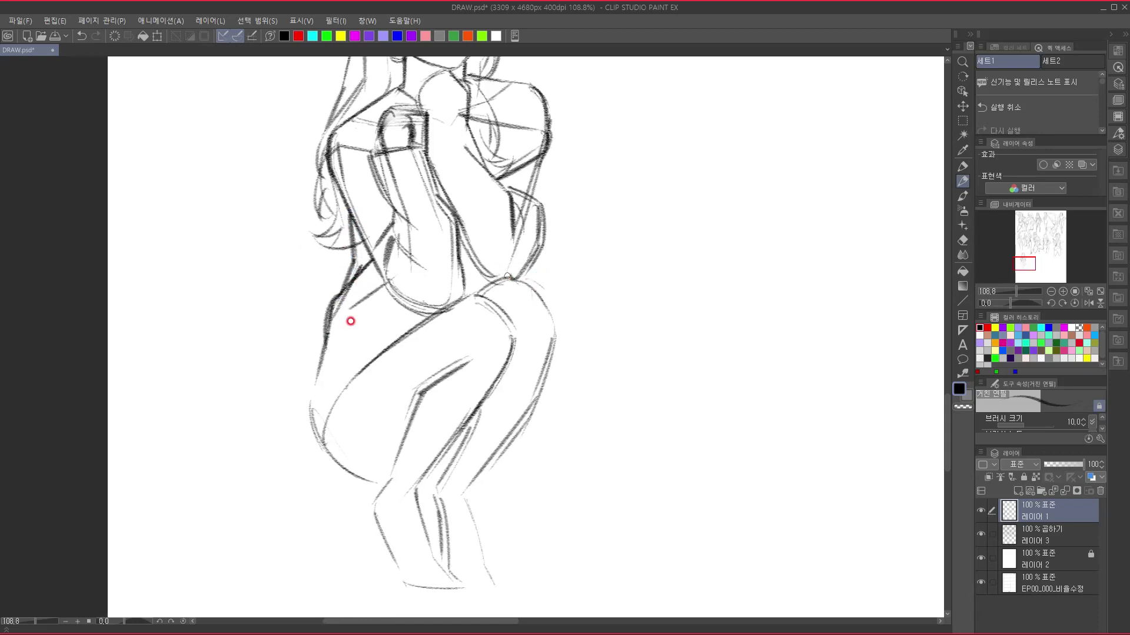
{"action": "mouse_move", "coordinate": [376, 254]}
{"action": "left_mouse_down"}
{"action": "mouse_move", "coordinate": [311, 320]}
{"action": "mouse_move", "coordinate": [322, 313]}
{"action": "mouse_move", "coordinate": [303, 406]}
{"action": "mouse_move", "coordinate": [319, 359]}
{"action": "mouse_move", "coordinate": [317, 333]}
{"action": "mouse_move", "coordinate": [295, 383]}
{"action": "left_mouse_up"}
{"action": "mouse_move", "coordinate": [317, 338]}
{"action": "left_mouse_down"}
{"action": "mouse_move", "coordinate": [295, 391]}
{"action": "mouse_move", "coordinate": [306, 435]}
{"action": "mouse_move", "coordinate": [368, 484]}
{"action": "left_mouse_up"}
{"action": "left_click_drag", "start_coordinate": [529, 369], "coordinate": [565, 355]}
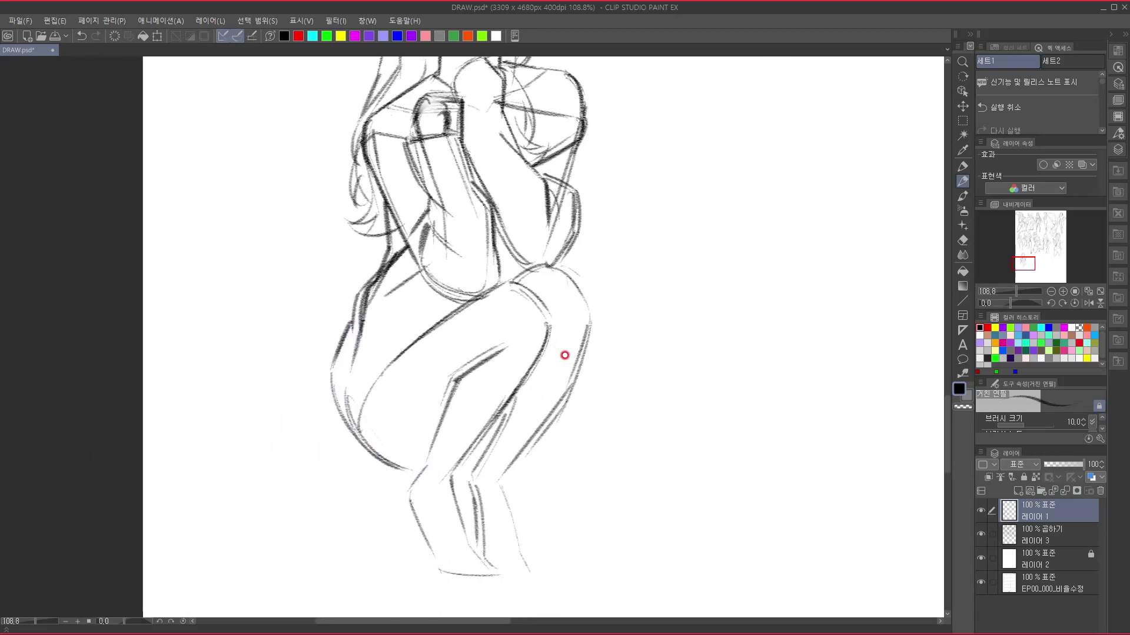
{"action": "left_click_drag", "start_coordinate": [352, 371], "coordinate": [380, 285]}
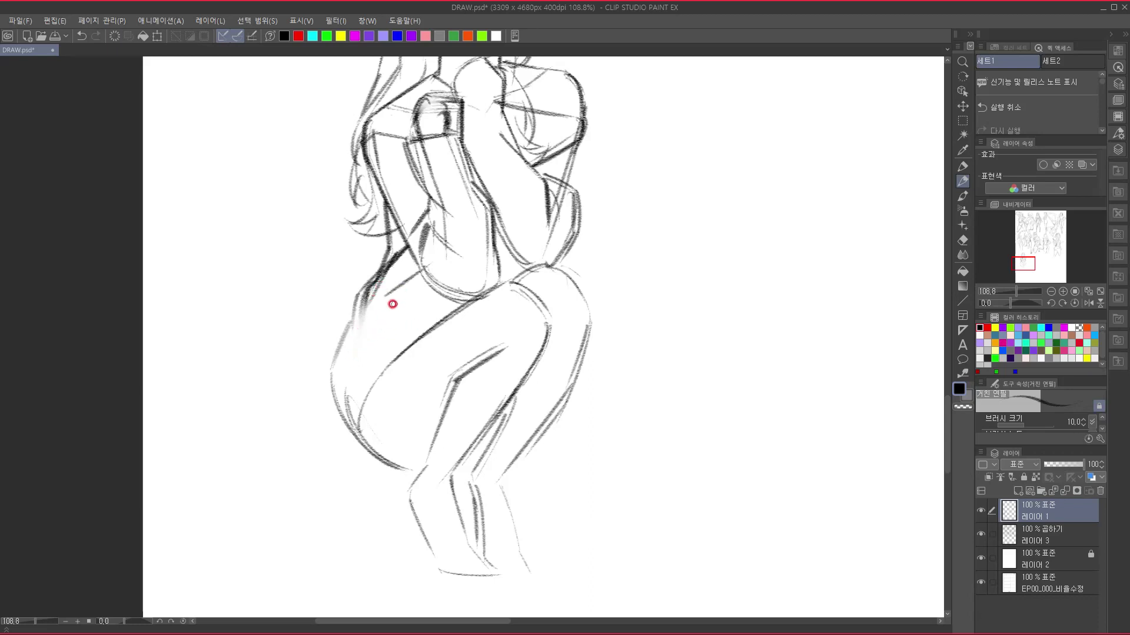
- Darken the hip and buttock contour and close its underside up to the back of the near thigh
{"action": "mouse_move", "coordinate": [380, 301]}
{"action": "left_mouse_down"}
{"action": "mouse_move", "coordinate": [421, 270]}
{"action": "mouse_move", "coordinate": [404, 251]}
{"action": "mouse_move", "coordinate": [360, 290]}
{"action": "mouse_move", "coordinate": [330, 366]}
{"action": "left_mouse_up"}
{"action": "mouse_move", "coordinate": [355, 322]}
{"action": "left_mouse_down"}
{"action": "mouse_move", "coordinate": [327, 385]}
{"action": "mouse_move", "coordinate": [332, 361]}
{"action": "mouse_move", "coordinate": [363, 423]}
{"action": "mouse_move", "coordinate": [340, 388]}
{"action": "mouse_move", "coordinate": [354, 434]}
{"action": "mouse_move", "coordinate": [408, 480]}
{"action": "left_mouse_up"}
{"action": "left_click_drag", "start_coordinate": [330, 380], "coordinate": [367, 456]}
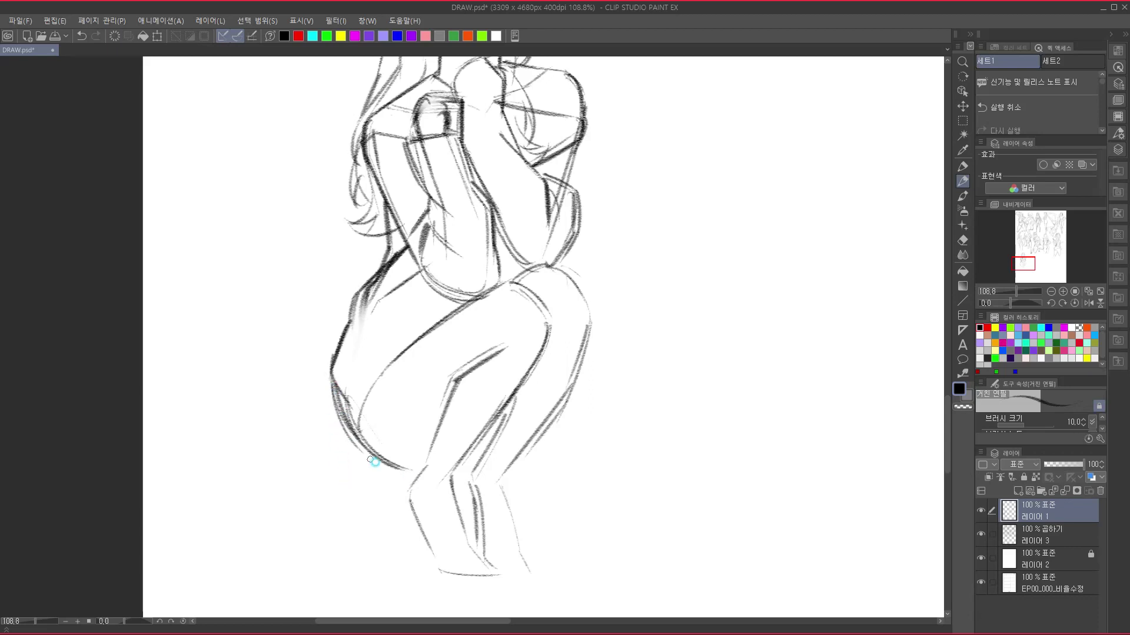
{"action": "mouse_move", "coordinate": [365, 438]}
{"action": "left_mouse_down"}
{"action": "mouse_move", "coordinate": [428, 462]}
{"action": "mouse_move", "coordinate": [398, 463]}
{"action": "mouse_move", "coordinate": [430, 449]}
{"action": "mouse_move", "coordinate": [402, 464]}
{"action": "mouse_move", "coordinate": [432, 452]}
{"action": "left_mouse_up"}
- Draw the garment hem from the hip along the near thigh and darken the thigh's top contour up to the knee
{"action": "left_click_drag", "start_coordinate": [354, 380], "coordinate": [429, 323]}
{"action": "left_click_drag", "start_coordinate": [350, 382], "coordinate": [453, 312]}
{"action": "mouse_move", "coordinate": [366, 396]}
{"action": "left_mouse_down"}
{"action": "mouse_move", "coordinate": [361, 437]}
{"action": "mouse_move", "coordinate": [414, 340]}
{"action": "mouse_move", "coordinate": [483, 290]}
{"action": "left_mouse_up"}
{"action": "left_click_drag", "start_coordinate": [426, 330], "coordinate": [513, 284]}
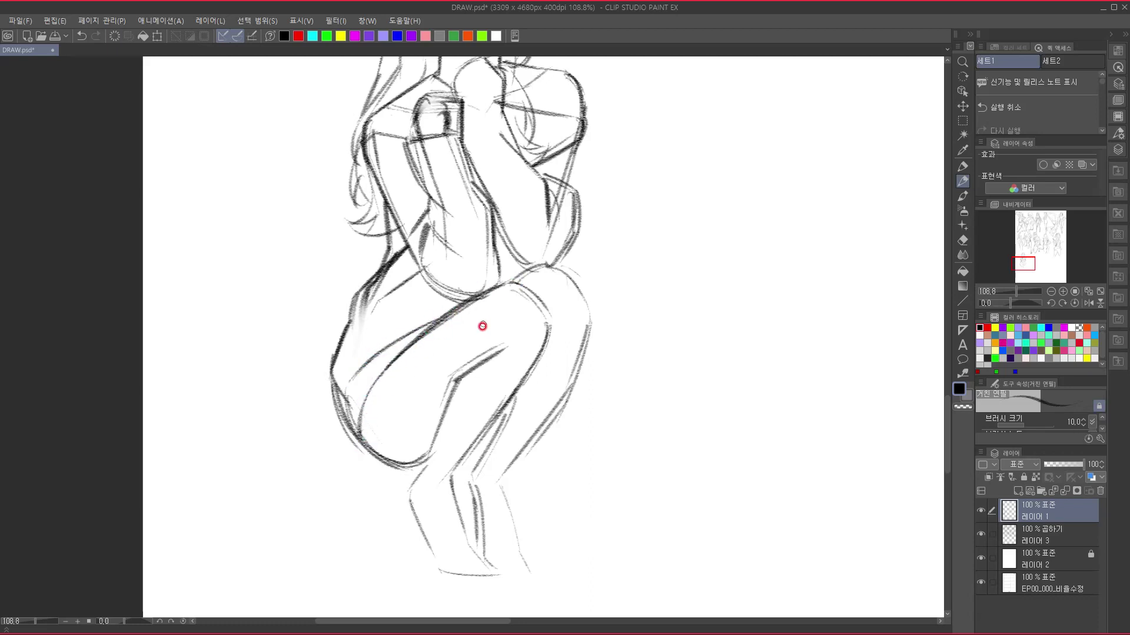
- Shape the near knee with an inner curve and redraw the front and back contours of the near lower leg
{"action": "mouse_move", "coordinate": [425, 335]}
{"action": "left_mouse_down"}
{"action": "mouse_move", "coordinate": [519, 281]}
{"action": "mouse_move", "coordinate": [513, 317]}
{"action": "mouse_move", "coordinate": [496, 304]}
{"action": "mouse_move", "coordinate": [510, 276]}
{"action": "mouse_move", "coordinate": [489, 285]}
{"action": "mouse_move", "coordinate": [477, 337]}
{"action": "left_mouse_up"}
{"action": "mouse_move", "coordinate": [518, 284]}
{"action": "left_mouse_down"}
{"action": "mouse_move", "coordinate": [471, 339]}
{"action": "mouse_move", "coordinate": [540, 324]}
{"action": "mouse_move", "coordinate": [493, 386]}
{"action": "left_mouse_up"}
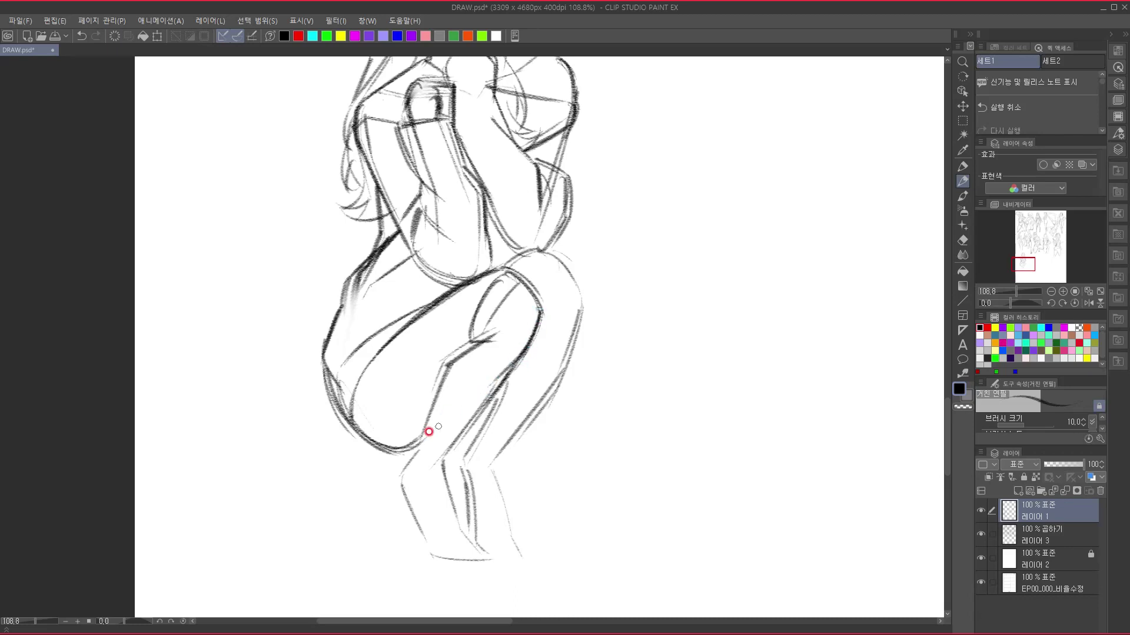
{"action": "mouse_move", "coordinate": [485, 340]}
{"action": "left_mouse_down"}
{"action": "mouse_move", "coordinate": [442, 365]}
{"action": "mouse_move", "coordinate": [412, 449]}
{"action": "left_mouse_up"}
{"action": "left_click_drag", "start_coordinate": [440, 366], "coordinate": [417, 427]}
{"action": "left_click_drag", "start_coordinate": [529, 323], "coordinate": [442, 439]}
{"action": "left_click_drag", "start_coordinate": [498, 377], "coordinate": [442, 440]}
{"action": "mouse_move", "coordinate": [461, 393]}
{"action": "left_mouse_down"}
{"action": "mouse_move", "coordinate": [416, 442]}
{"action": "mouse_move", "coordinate": [493, 344]}
{"action": "left_mouse_up"}
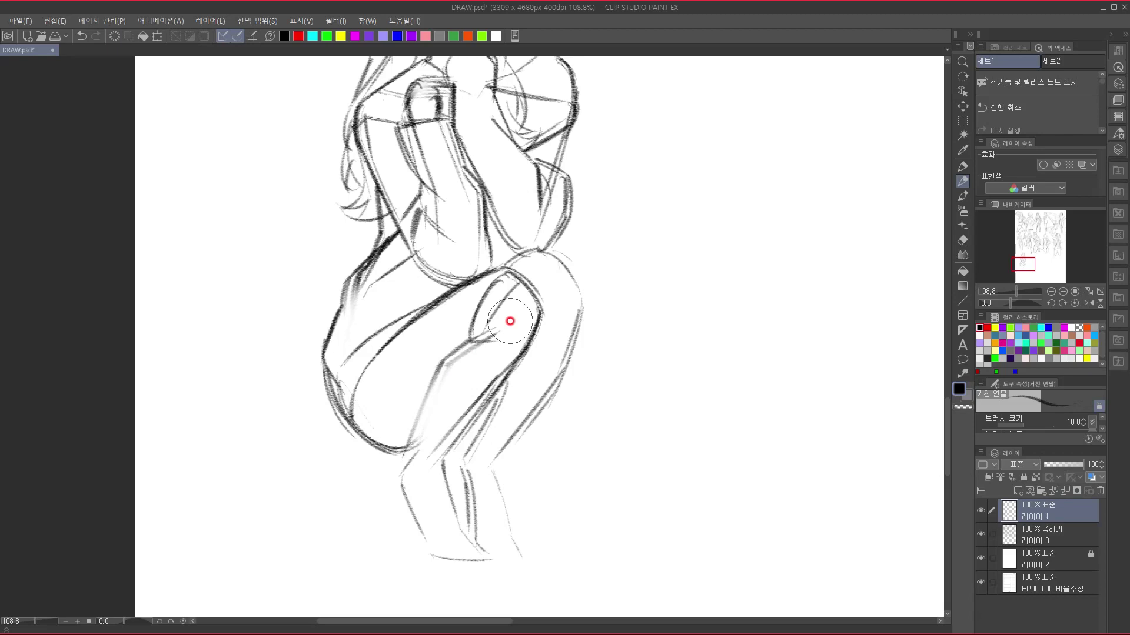
{"action": "left_click_drag", "start_coordinate": [435, 452], "coordinate": [434, 474]}
{"action": "mouse_move", "coordinate": [438, 369]}
{"action": "left_mouse_down"}
{"action": "mouse_move", "coordinate": [407, 456]}
{"action": "mouse_move", "coordinate": [496, 332]}
{"action": "left_mouse_up"}
- Define the near foot's instep, heel and sole, and add a thin stiletto heel below it
{"action": "scroll", "coordinate": [473, 404], "scroll_direction": "down", "scroll_amount": 2}
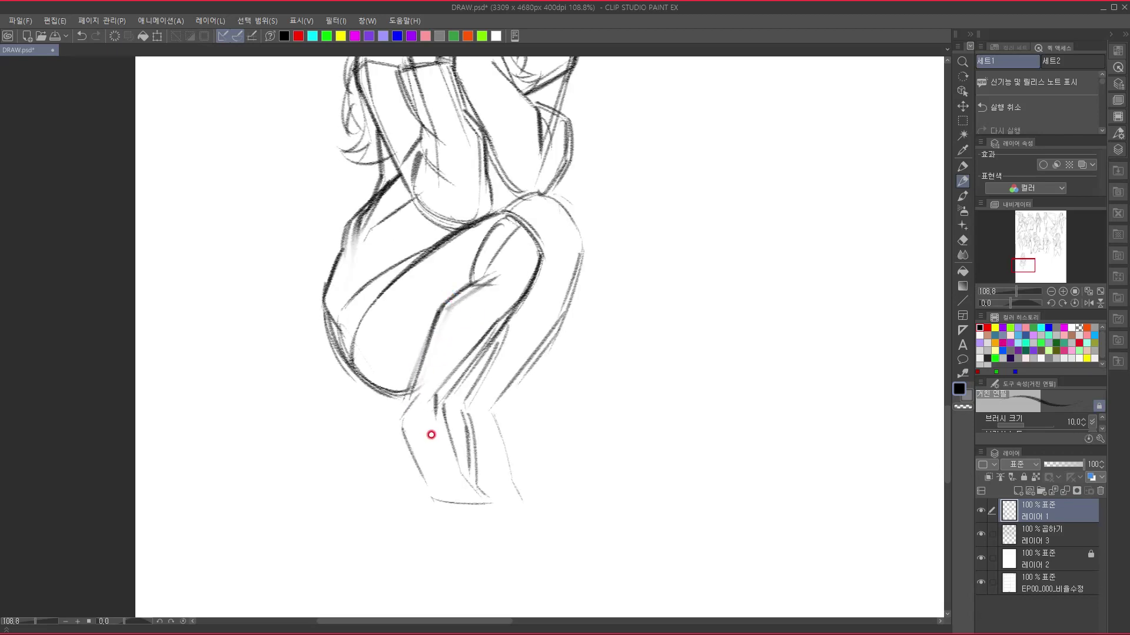
{"action": "left_click_drag", "start_coordinate": [439, 397], "coordinate": [454, 459]}
{"action": "left_click_drag", "start_coordinate": [441, 417], "coordinate": [482, 501]}
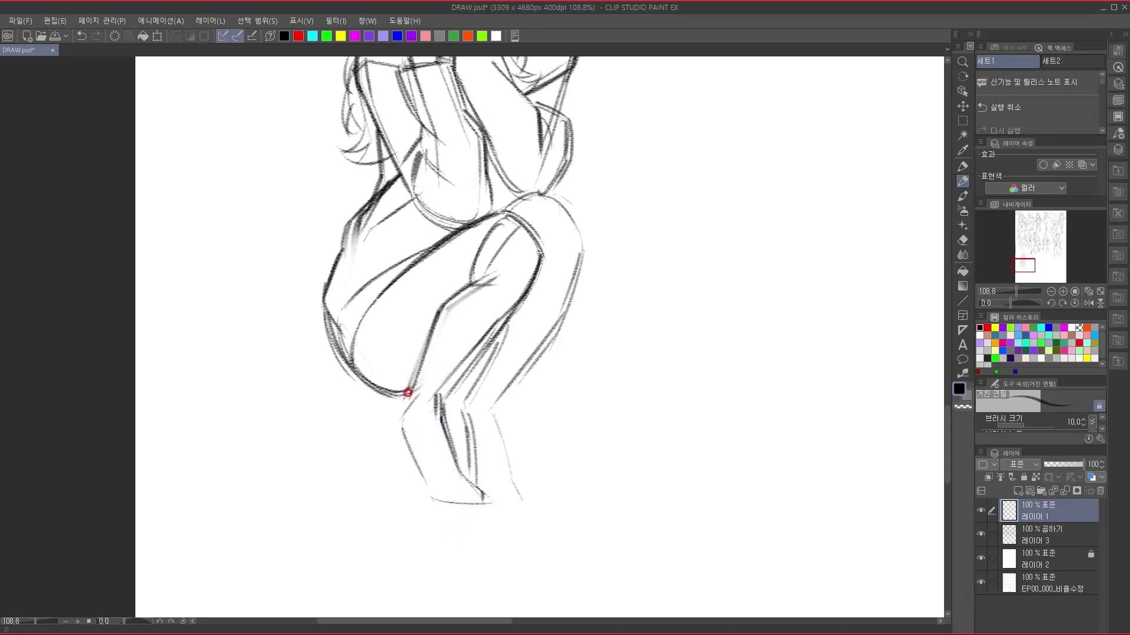
{"action": "mouse_move", "coordinate": [407, 404]}
{"action": "left_mouse_down"}
{"action": "mouse_move", "coordinate": [416, 465]}
{"action": "mouse_move", "coordinate": [407, 412]}
{"action": "mouse_move", "coordinate": [396, 419]}
{"action": "mouse_move", "coordinate": [412, 474]}
{"action": "mouse_move", "coordinate": [398, 428]}
{"action": "mouse_move", "coordinate": [435, 495]}
{"action": "left_mouse_up"}
{"action": "mouse_move", "coordinate": [415, 454]}
{"action": "left_mouse_down"}
{"action": "mouse_move", "coordinate": [431, 493]}
{"action": "mouse_move", "coordinate": [493, 490]}
{"action": "left_mouse_up"}
{"action": "mouse_move", "coordinate": [398, 434]}
{"action": "left_mouse_down"}
{"action": "mouse_move", "coordinate": [411, 457]}
{"action": "mouse_move", "coordinate": [408, 507]}
{"action": "left_mouse_up"}
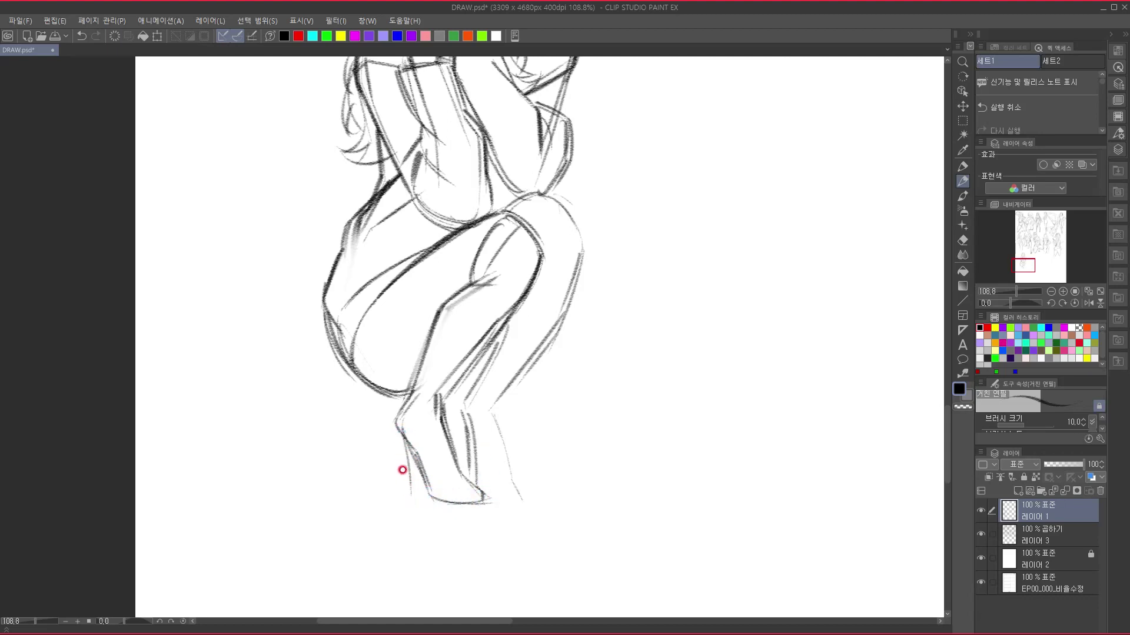
{"action": "left_click_drag", "start_coordinate": [415, 451], "coordinate": [409, 494]}
- Draw the far knee's rounded contour with an inner curve and darken the far leg's outer edge down to the ankle
{"action": "left_click_drag", "start_coordinate": [473, 366], "coordinate": [426, 458]}
{"action": "left_click_drag", "start_coordinate": [493, 331], "coordinate": [446, 479]}
{"action": "left_click_drag", "start_coordinate": [526, 442], "coordinate": [528, 247]}
{"action": "mouse_move", "coordinate": [446, 272]}
{"action": "left_mouse_down"}
{"action": "mouse_move", "coordinate": [429, 253]}
{"action": "mouse_move", "coordinate": [479, 254]}
{"action": "mouse_move", "coordinate": [495, 299]}
{"action": "mouse_move", "coordinate": [488, 274]}
{"action": "left_mouse_up"}
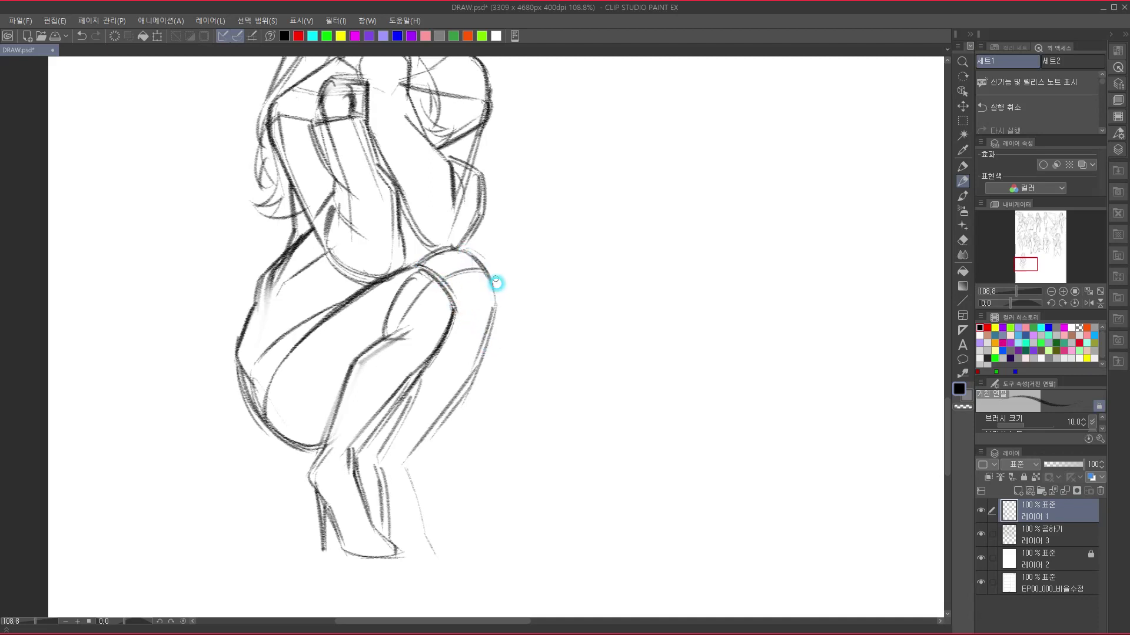
{"action": "mouse_move", "coordinate": [494, 290]}
{"action": "left_mouse_down"}
{"action": "mouse_move", "coordinate": [469, 383]}
{"action": "mouse_move", "coordinate": [400, 471]}
{"action": "left_mouse_up"}
{"action": "left_click_drag", "start_coordinate": [486, 335], "coordinate": [494, 296]}
- Lighten the old lines between the legs, redraw the near shin and far calf contours, and add small curves between the calves
{"action": "mouse_move", "coordinate": [378, 391]}
{"action": "left_mouse_down"}
{"action": "mouse_move", "coordinate": [373, 404]}
{"action": "mouse_move", "coordinate": [391, 377]}
{"action": "left_mouse_up"}
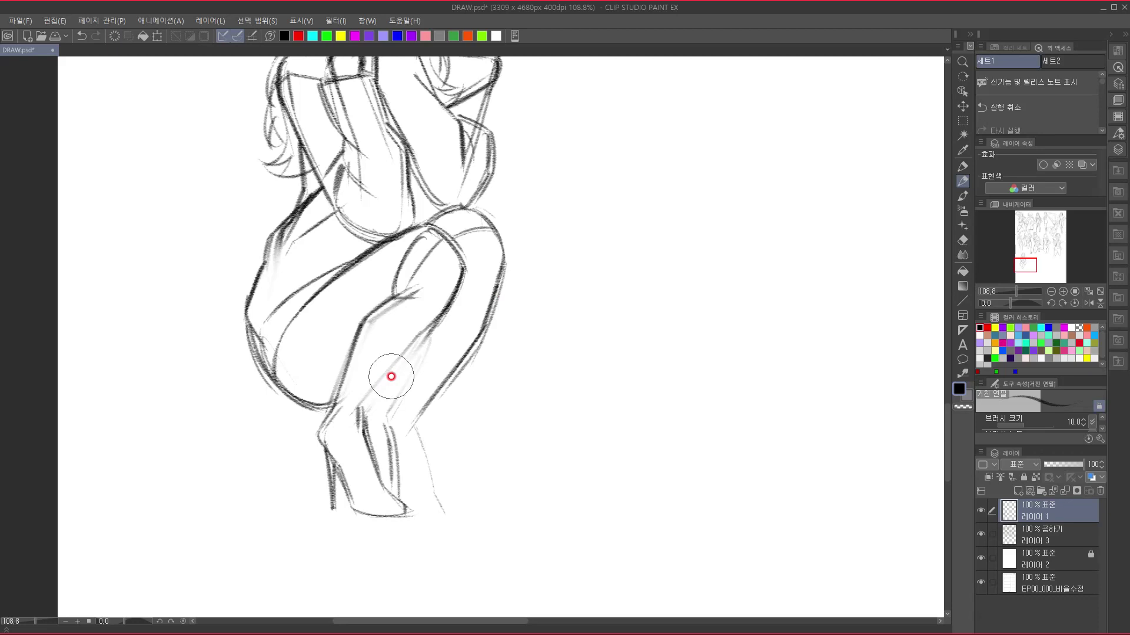
{"action": "mouse_move", "coordinate": [463, 270]}
{"action": "left_mouse_down"}
{"action": "mouse_move", "coordinate": [368, 403]}
{"action": "mouse_move", "coordinate": [364, 432]}
{"action": "left_mouse_up"}
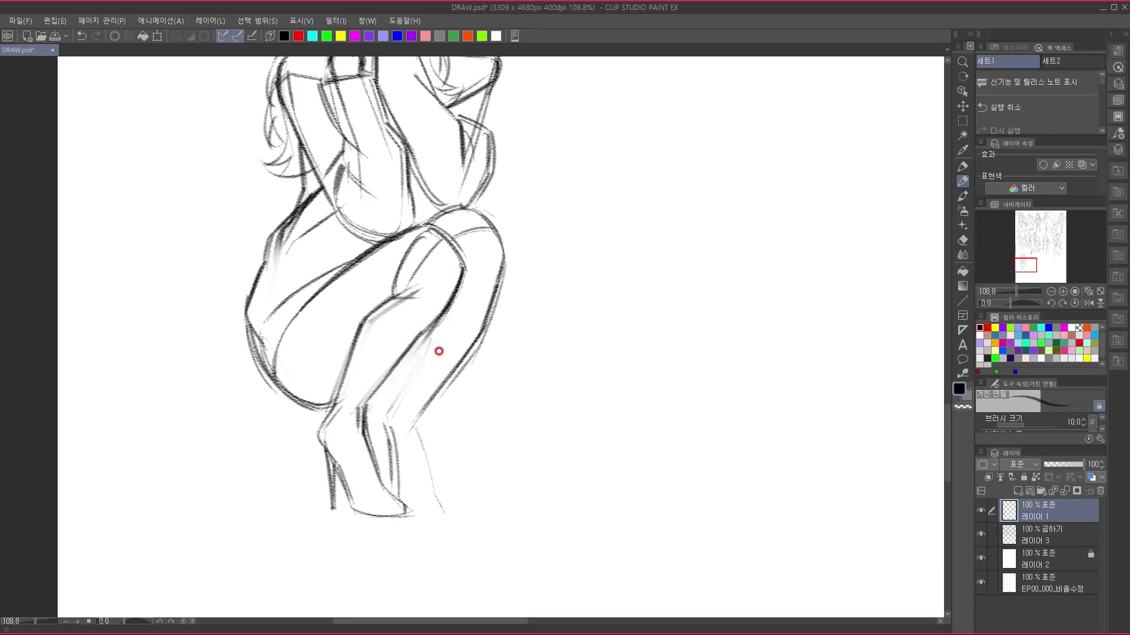
{"action": "mouse_move", "coordinate": [432, 328]}
{"action": "left_mouse_down"}
{"action": "mouse_move", "coordinate": [379, 403]}
{"action": "mouse_move", "coordinate": [396, 489]}
{"action": "left_mouse_up"}
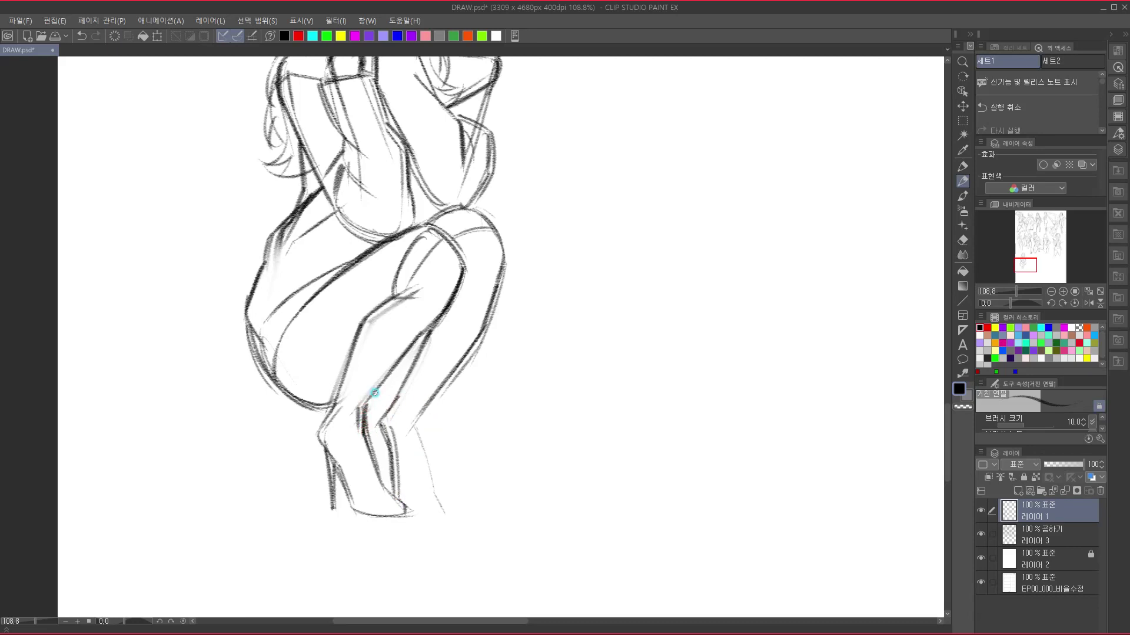
{"action": "left_click_drag", "start_coordinate": [377, 391], "coordinate": [398, 397]}
{"action": "left_click_drag", "start_coordinate": [365, 405], "coordinate": [392, 407]}
- Darken the far foot's instep and inner contour, and draw its shoe sole and toe
{"action": "left_click_drag", "start_coordinate": [434, 363], "coordinate": [412, 323]}
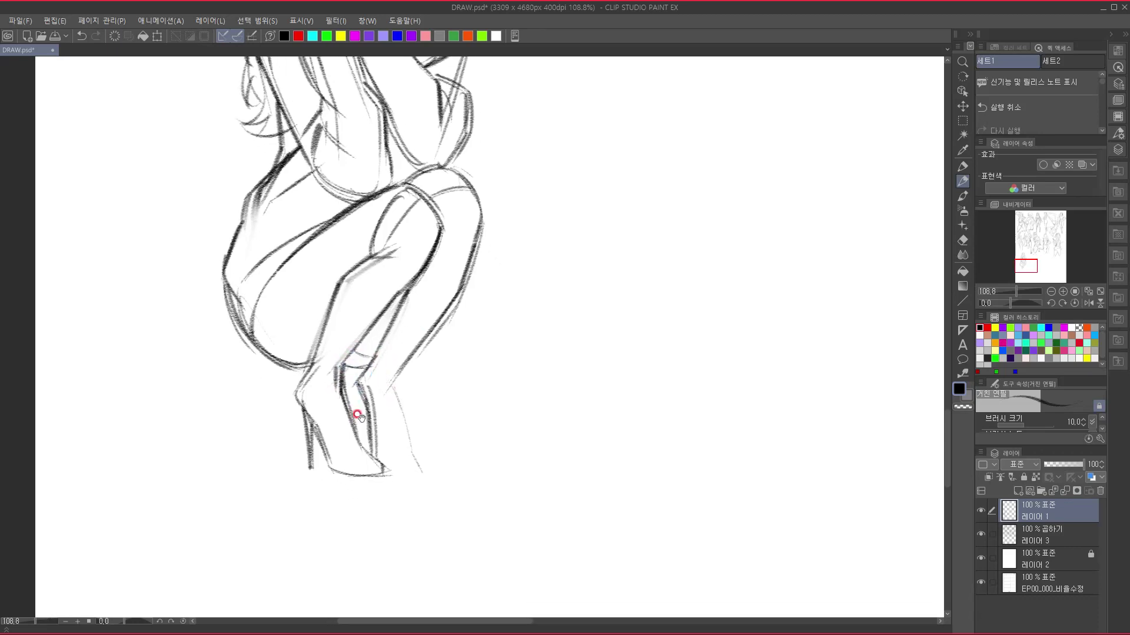
{"action": "left_click_drag", "start_coordinate": [393, 385], "coordinate": [411, 447]}
{"action": "left_click_drag", "start_coordinate": [378, 465], "coordinate": [419, 472]}
{"action": "left_click_drag", "start_coordinate": [398, 388], "coordinate": [425, 471]}
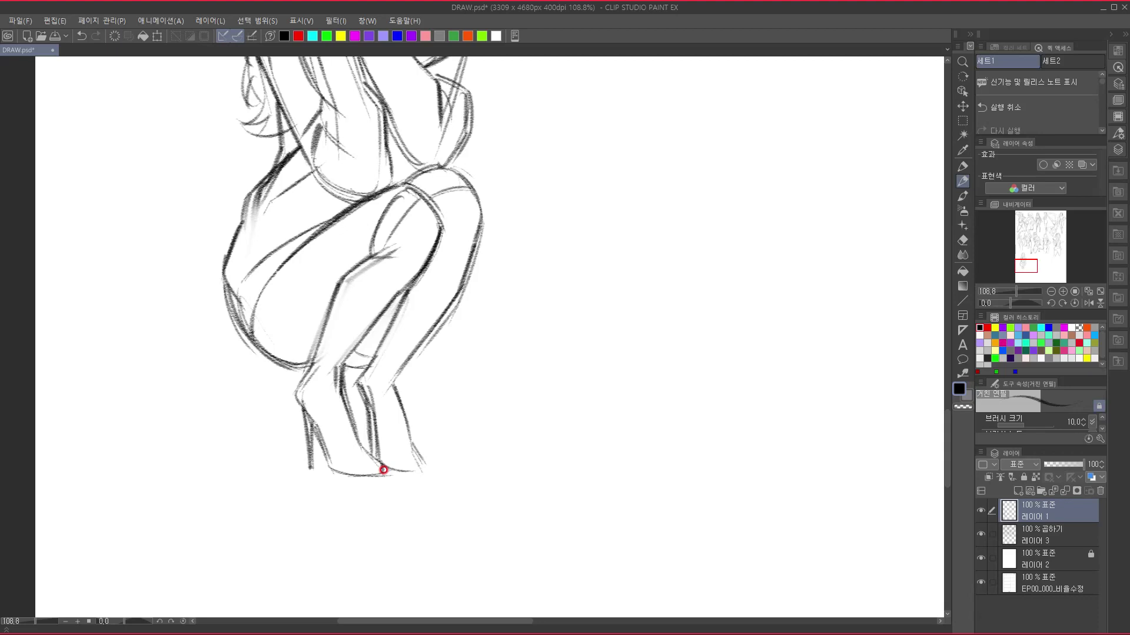
{"action": "left_click_drag", "start_coordinate": [386, 470], "coordinate": [421, 463]}
{"action": "left_click_drag", "start_coordinate": [360, 397], "coordinate": [367, 429]}
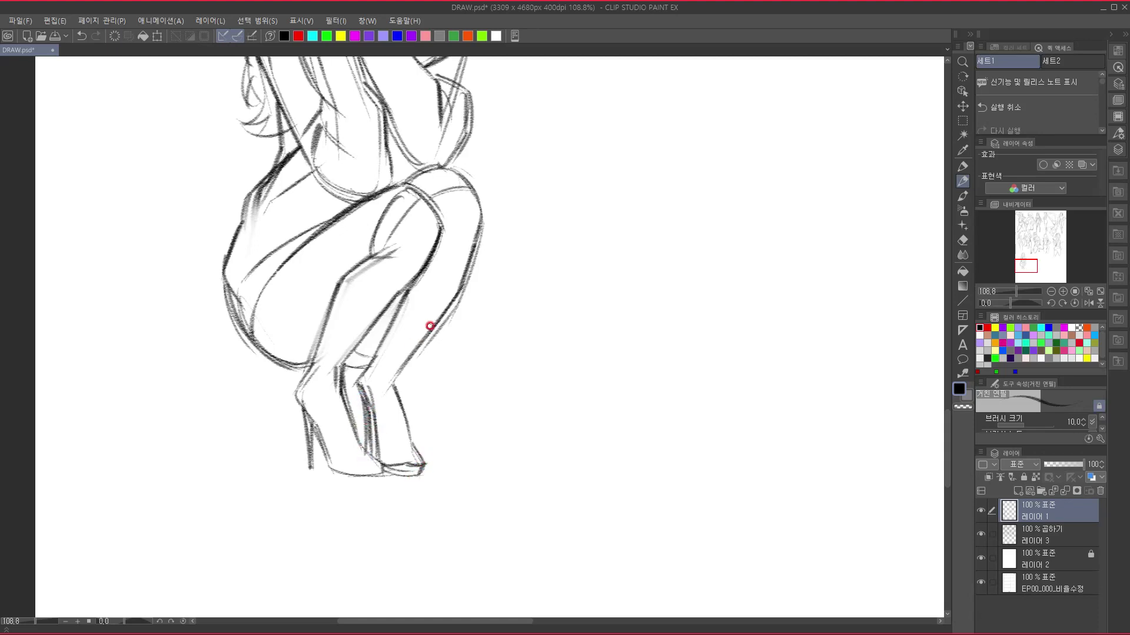
- Draw a narrow hanging shape behind the far shin and darken the shin edge beside it
{"action": "left_click_drag", "start_coordinate": [445, 315], "coordinate": [443, 372]}
{"action": "left_click_drag", "start_coordinate": [441, 323], "coordinate": [431, 381]}
{"action": "mouse_move", "coordinate": [444, 317]}
{"action": "left_mouse_down"}
{"action": "mouse_move", "coordinate": [442, 413]}
{"action": "mouse_move", "coordinate": [435, 394]}
{"action": "left_mouse_up"}
{"action": "left_click_drag", "start_coordinate": [445, 318], "coordinate": [395, 367]}
- Draw purple contour stripes along the right hand, forearm and elbow, following the sleeve's form
{"action": "left_click_drag", "start_coordinate": [487, 279], "coordinate": [549, 356]}
{"action": "left_click_drag", "start_coordinate": [570, 298], "coordinate": [561, 470]}
{"action": "left_click_drag", "start_coordinate": [603, 380], "coordinate": [613, 245]}
{"action": "left_click_drag", "start_coordinate": [351, 314], "coordinate": [333, 487]}
{"action": "left_click_drag", "start_coordinate": [433, 371], "coordinate": [423, 417]}
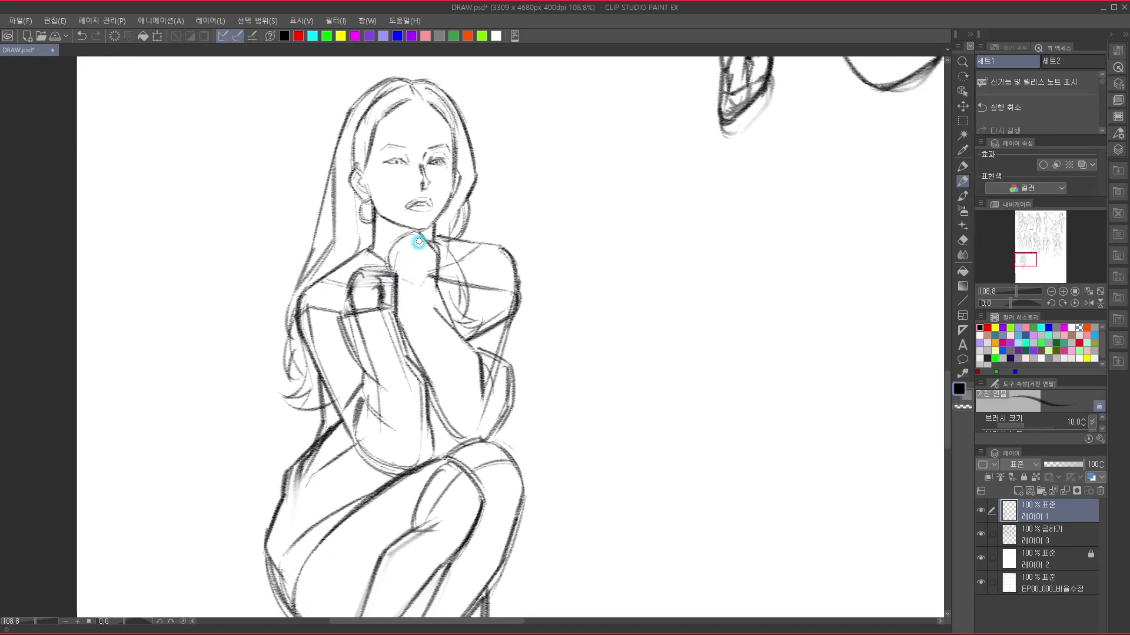
{"action": "left_click", "coordinate": [411, 37]}
{"action": "mouse_move", "coordinate": [400, 251]}
{"action": "left_mouse_down"}
{"action": "mouse_move", "coordinate": [394, 274]}
{"action": "mouse_move", "coordinate": [397, 255]}
{"action": "mouse_move", "coordinate": [419, 243]}
{"action": "mouse_move", "coordinate": [397, 249]}
{"action": "mouse_move", "coordinate": [416, 239]}
{"action": "mouse_move", "coordinate": [448, 264]}
{"action": "mouse_move", "coordinate": [397, 274]}
{"action": "mouse_move", "coordinate": [424, 276]}
{"action": "mouse_move", "coordinate": [431, 257]}
{"action": "mouse_move", "coordinate": [421, 252]}
{"action": "mouse_move", "coordinate": [428, 262]}
{"action": "mouse_move", "coordinate": [398, 280]}
{"action": "left_mouse_up"}
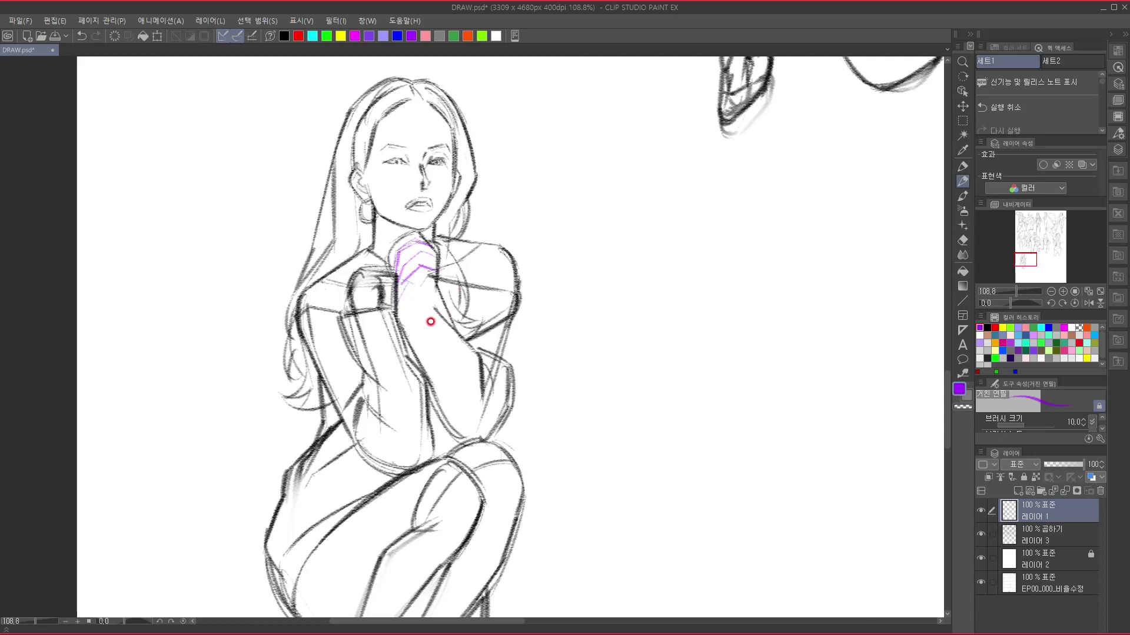
{"action": "mouse_move", "coordinate": [440, 291]}
{"action": "left_mouse_down"}
{"action": "mouse_move", "coordinate": [413, 304]}
{"action": "mouse_move", "coordinate": [420, 326]}
{"action": "mouse_move", "coordinate": [441, 304]}
{"action": "mouse_move", "coordinate": [423, 314]}
{"action": "mouse_move", "coordinate": [452, 324]}
{"action": "mouse_move", "coordinate": [420, 363]}
{"action": "mouse_move", "coordinate": [452, 336]}
{"action": "mouse_move", "coordinate": [425, 374]}
{"action": "left_mouse_up"}
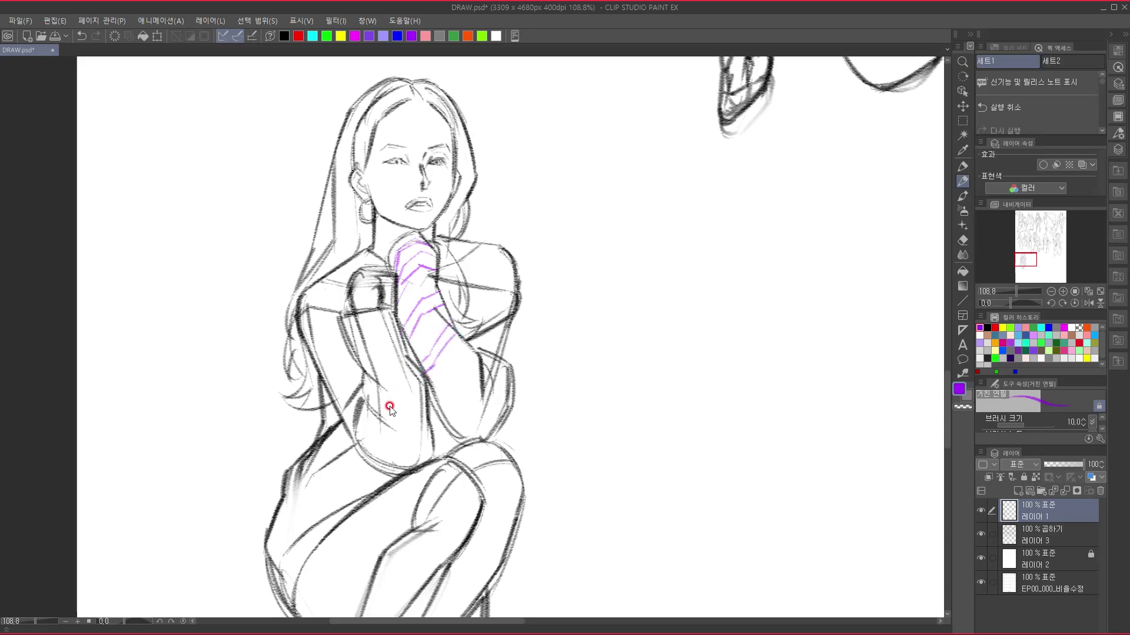
{"action": "mouse_move", "coordinate": [446, 332]}
{"action": "left_mouse_down"}
{"action": "mouse_move", "coordinate": [421, 358]}
{"action": "mouse_move", "coordinate": [456, 333]}
{"action": "mouse_move", "coordinate": [431, 359]}
{"action": "mouse_move", "coordinate": [468, 345]}
{"action": "mouse_move", "coordinate": [448, 374]}
{"action": "mouse_move", "coordinate": [476, 372]}
{"action": "mouse_move", "coordinate": [476, 361]}
{"action": "mouse_move", "coordinate": [441, 418]}
{"action": "left_mouse_up"}
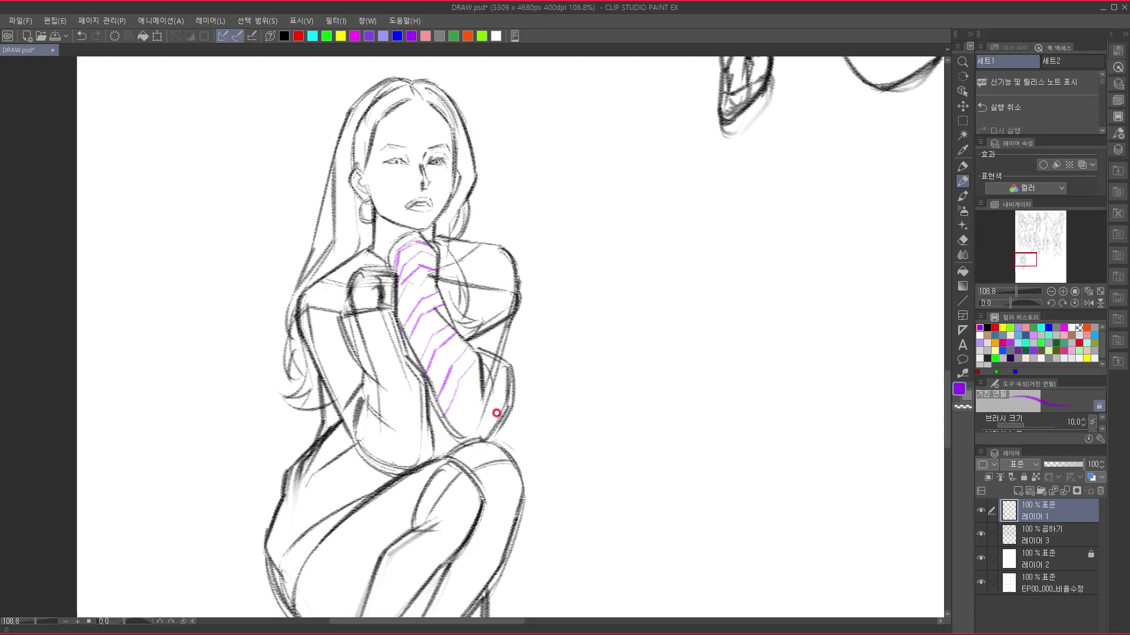
{"action": "left_click_drag", "start_coordinate": [479, 397], "coordinate": [465, 441]}
{"action": "mouse_move", "coordinate": [490, 380]}
{"action": "left_mouse_down"}
{"action": "mouse_move", "coordinate": [503, 410]}
{"action": "mouse_move", "coordinate": [491, 372]}
{"action": "mouse_move", "coordinate": [501, 404]}
{"action": "mouse_move", "coordinate": [499, 381]}
{"action": "mouse_move", "coordinate": [480, 437]}
{"action": "left_mouse_up"}
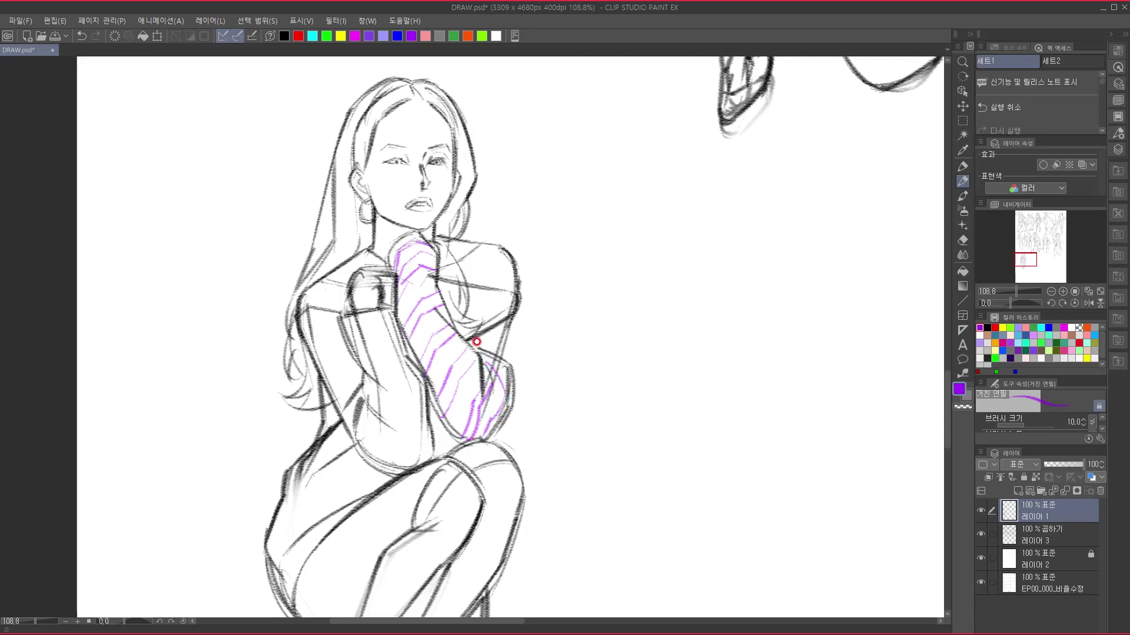
- Add purple stripes to the garment band across the right upper arm and to the sleeve below it
{"action": "mouse_move", "coordinate": [445, 292]}
{"action": "left_mouse_down"}
{"action": "mouse_move", "coordinate": [517, 303]}
{"action": "mouse_move", "coordinate": [472, 315]}
{"action": "mouse_move", "coordinate": [463, 304]}
{"action": "mouse_move", "coordinate": [511, 318]}
{"action": "left_mouse_up"}
{"action": "key", "text": "ctrl+z"}
{"action": "key", "text": "ctrl+z"}
{"action": "mouse_move", "coordinate": [467, 302]}
{"action": "left_mouse_down"}
{"action": "mouse_move", "coordinate": [516, 312]}
{"action": "mouse_move", "coordinate": [466, 316]}
{"action": "mouse_move", "coordinate": [487, 328]}
{"action": "mouse_move", "coordinate": [469, 327]}
{"action": "mouse_move", "coordinate": [506, 333]}
{"action": "mouse_move", "coordinate": [475, 358]}
{"action": "mouse_move", "coordinate": [492, 336]}
{"action": "left_mouse_up"}
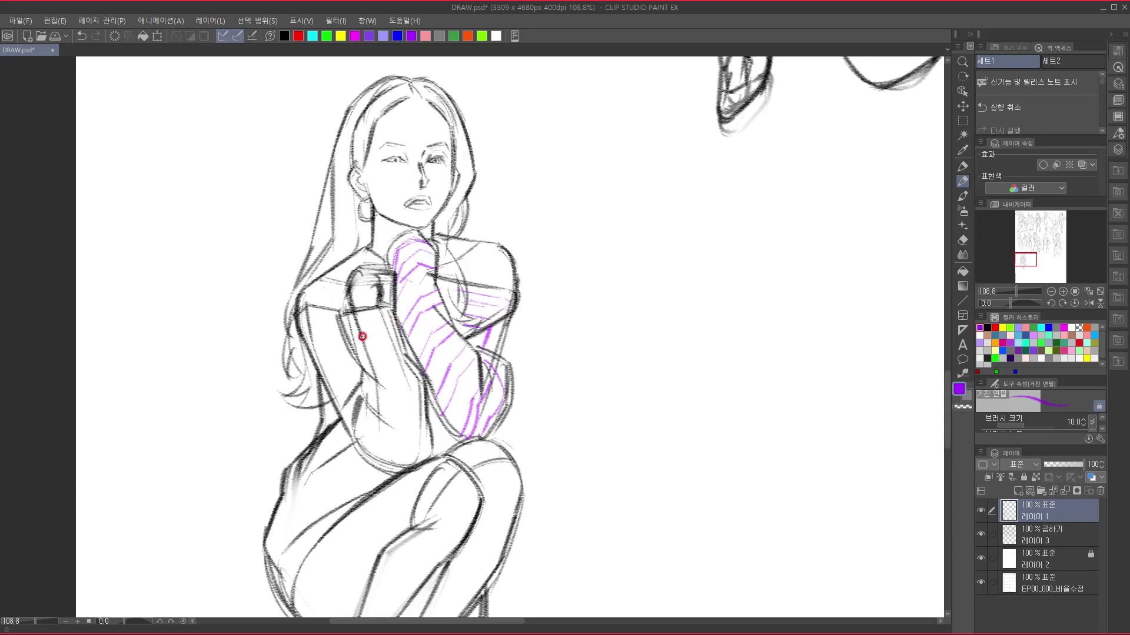
- Cover the left forearm, elbow, upper arm and shoulder with curved purple stripes
{"action": "mouse_move", "coordinate": [348, 338]}
{"action": "left_mouse_down"}
{"action": "mouse_move", "coordinate": [393, 330]}
{"action": "mouse_move", "coordinate": [391, 371]}
{"action": "mouse_move", "coordinate": [411, 365]}
{"action": "mouse_move", "coordinate": [400, 393]}
{"action": "mouse_move", "coordinate": [428, 390]}
{"action": "mouse_move", "coordinate": [413, 427]}
{"action": "mouse_move", "coordinate": [432, 423]}
{"action": "mouse_move", "coordinate": [406, 446]}
{"action": "mouse_move", "coordinate": [428, 439]}
{"action": "left_mouse_up"}
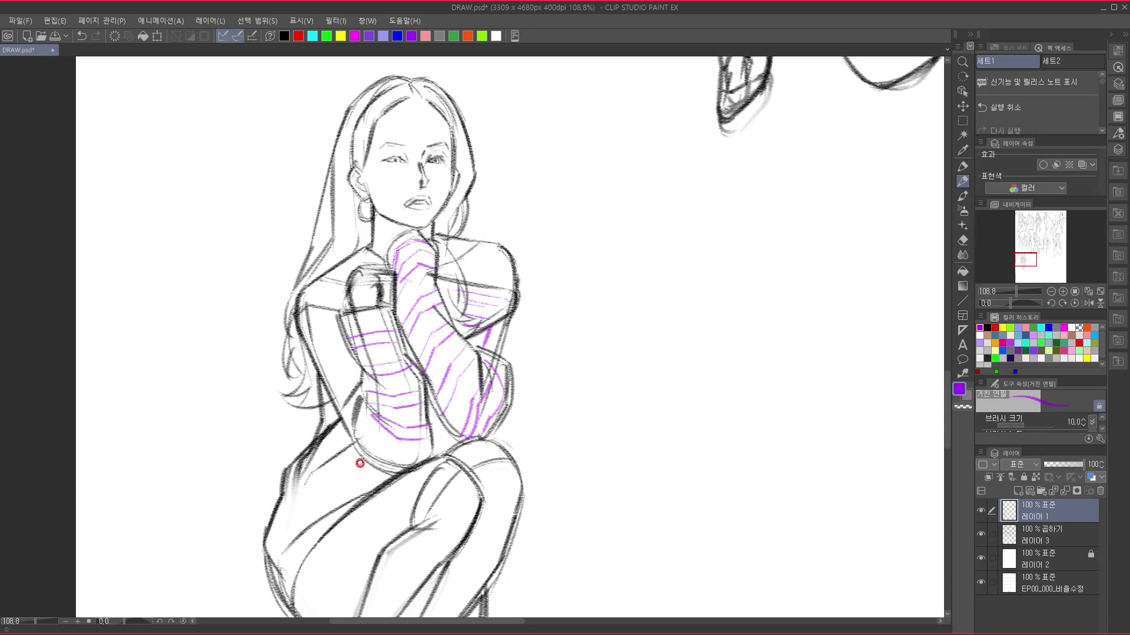
{"action": "left_click_drag", "start_coordinate": [363, 416], "coordinate": [399, 462]}
{"action": "mouse_move", "coordinate": [365, 419]}
{"action": "left_mouse_down"}
{"action": "mouse_move", "coordinate": [397, 460]}
{"action": "mouse_move", "coordinate": [424, 462]}
{"action": "left_mouse_up"}
{"action": "mouse_move", "coordinate": [345, 419]}
{"action": "left_mouse_down"}
{"action": "mouse_move", "coordinate": [363, 400]}
{"action": "mouse_move", "coordinate": [339, 396]}
{"action": "mouse_move", "coordinate": [371, 382]}
{"action": "mouse_move", "coordinate": [332, 392]}
{"action": "mouse_move", "coordinate": [370, 374]}
{"action": "mouse_move", "coordinate": [325, 380]}
{"action": "mouse_move", "coordinate": [349, 362]}
{"action": "mouse_move", "coordinate": [316, 365]}
{"action": "mouse_move", "coordinate": [356, 354]}
{"action": "mouse_move", "coordinate": [310, 353]}
{"action": "mouse_move", "coordinate": [342, 330]}
{"action": "mouse_move", "coordinate": [322, 363]}
{"action": "mouse_move", "coordinate": [338, 344]}
{"action": "mouse_move", "coordinate": [378, 335]}
{"action": "mouse_move", "coordinate": [311, 325]}
{"action": "mouse_move", "coordinate": [327, 290]}
{"action": "mouse_move", "coordinate": [298, 326]}
{"action": "mouse_move", "coordinate": [309, 313]}
{"action": "mouse_move", "coordinate": [360, 313]}
{"action": "mouse_move", "coordinate": [321, 281]}
{"action": "mouse_move", "coordinate": [316, 304]}
{"action": "mouse_move", "coordinate": [319, 318]}
{"action": "mouse_move", "coordinate": [356, 289]}
{"action": "mouse_move", "coordinate": [335, 310]}
{"action": "mouse_move", "coordinate": [357, 279]}
{"action": "mouse_move", "coordinate": [307, 308]}
{"action": "mouse_move", "coordinate": [336, 276]}
{"action": "left_mouse_up"}
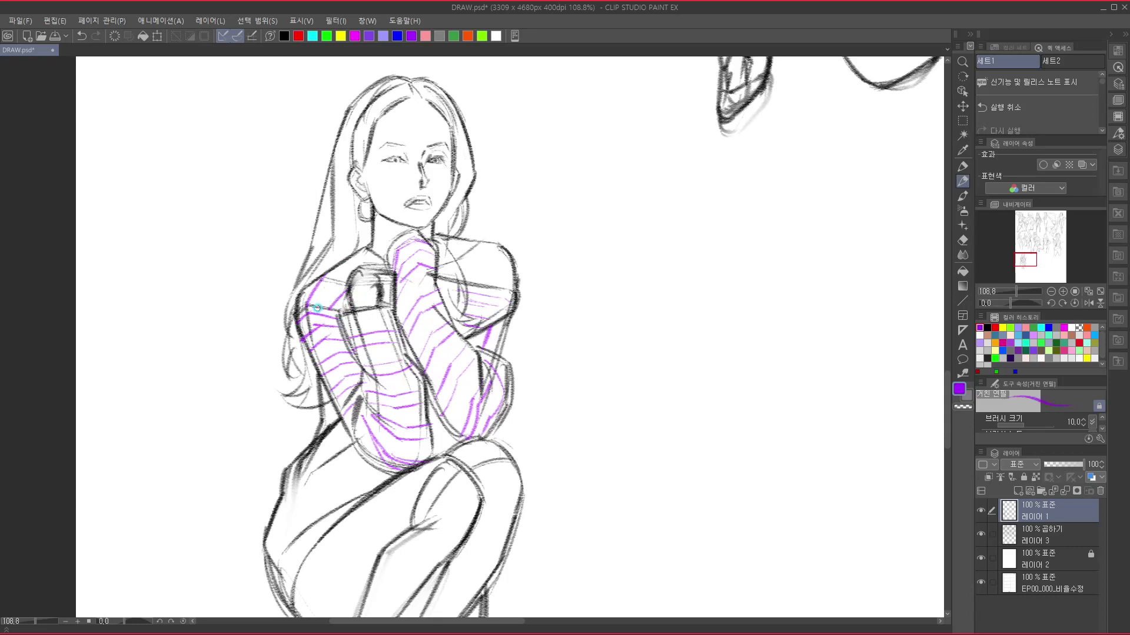
- Continue the purple stripes over the waist and hip down to the buttock
{"action": "left_click_drag", "start_coordinate": [454, 368], "coordinate": [452, 278]}
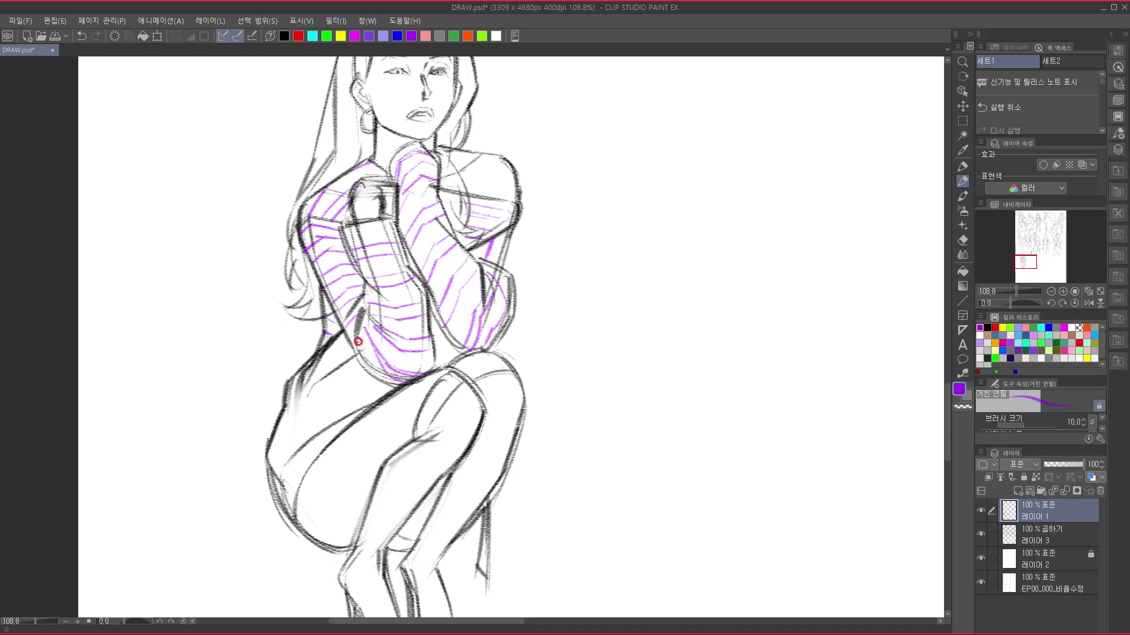
{"action": "mouse_move", "coordinate": [318, 346]}
{"action": "left_mouse_down"}
{"action": "mouse_move", "coordinate": [353, 339]}
{"action": "mouse_move", "coordinate": [329, 344]}
{"action": "mouse_move", "coordinate": [367, 354]}
{"action": "mouse_move", "coordinate": [321, 373]}
{"action": "mouse_move", "coordinate": [378, 389]}
{"action": "left_mouse_up"}
{"action": "mouse_move", "coordinate": [287, 398]}
{"action": "left_mouse_down"}
{"action": "mouse_move", "coordinate": [336, 410]}
{"action": "mouse_move", "coordinate": [328, 396]}
{"action": "left_mouse_up"}
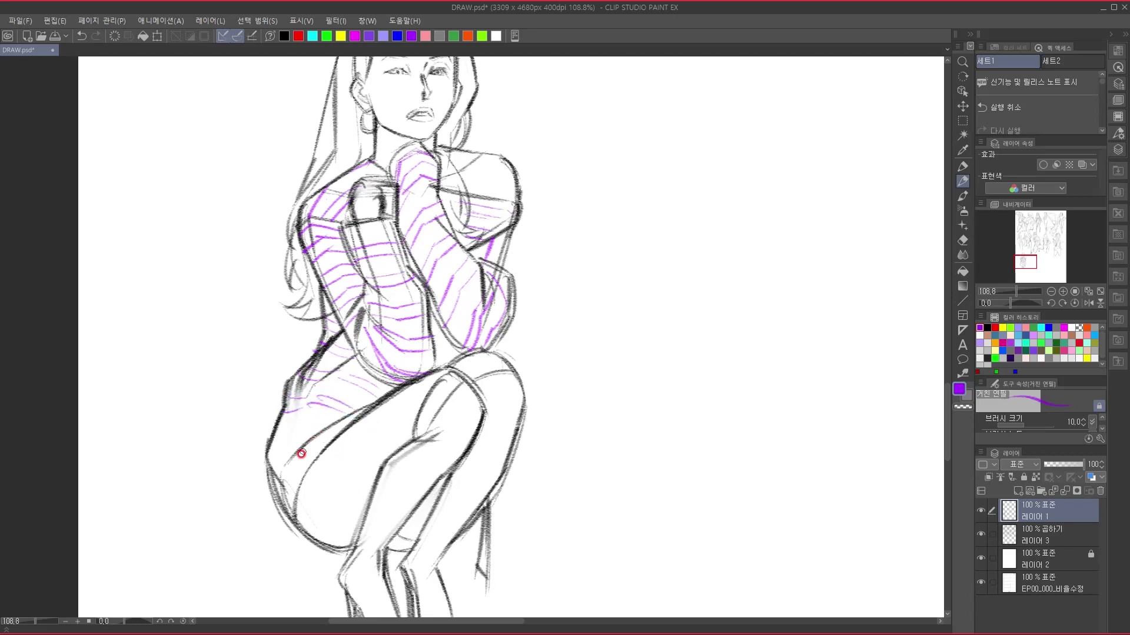
{"action": "left_click_drag", "start_coordinate": [272, 439], "coordinate": [328, 417]}
{"action": "left_click_drag", "start_coordinate": [274, 447], "coordinate": [315, 425]}
{"action": "mouse_move", "coordinate": [280, 472]}
{"action": "left_mouse_down"}
{"action": "mouse_move", "coordinate": [304, 445]}
{"action": "mouse_move", "coordinate": [284, 473]}
{"action": "mouse_move", "coordinate": [282, 512]}
{"action": "left_mouse_up"}
- Mark the face shadows in pink at the forehead's side, eye sockets, nose, cheek and below the lips
{"action": "key", "text": "space"}
{"action": "left_click_drag", "start_coordinate": [497, 464], "coordinate": [382, 498]}
{"action": "left_click_drag", "start_coordinate": [430, 391], "coordinate": [514, 429]}
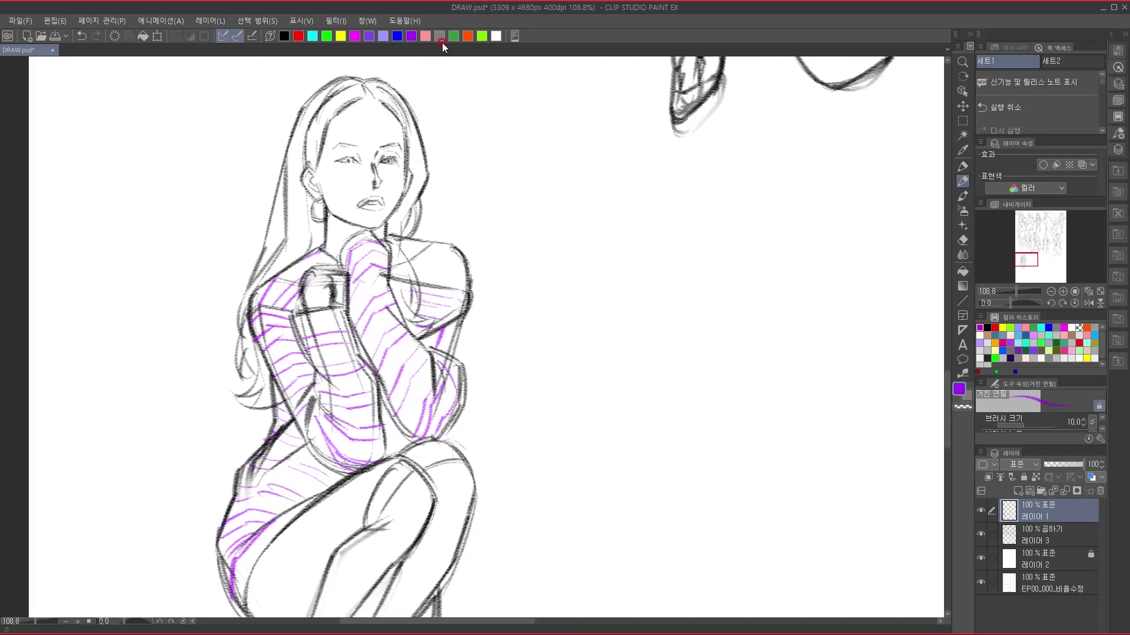
{"action": "left_click", "coordinate": [424, 36]}
{"action": "left_click_drag", "start_coordinate": [432, 204], "coordinate": [424, 221]}
{"action": "left_click_drag", "start_coordinate": [369, 120], "coordinate": [390, 154]}
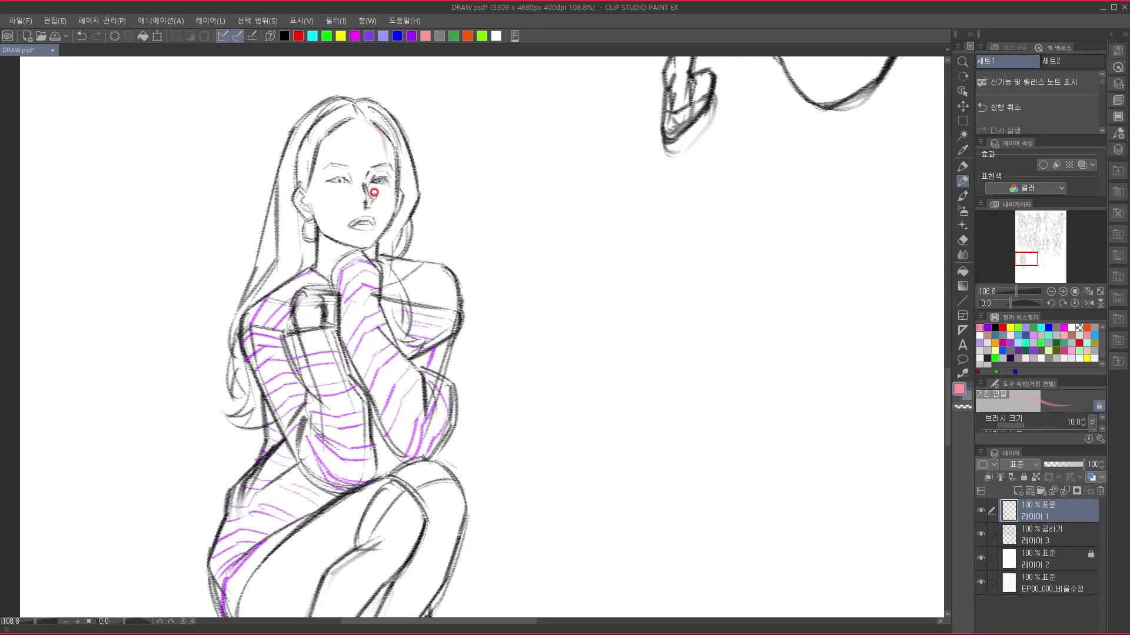
{"action": "left_click_drag", "start_coordinate": [370, 182], "coordinate": [369, 173]}
{"action": "left_click_drag", "start_coordinate": [382, 175], "coordinate": [393, 179]}
{"action": "mouse_move", "coordinate": [380, 171]}
{"action": "left_mouse_down"}
{"action": "mouse_move", "coordinate": [393, 192]}
{"action": "mouse_move", "coordinate": [384, 225]}
{"action": "left_mouse_up"}
{"action": "left_click_drag", "start_coordinate": [366, 186], "coordinate": [371, 207]}
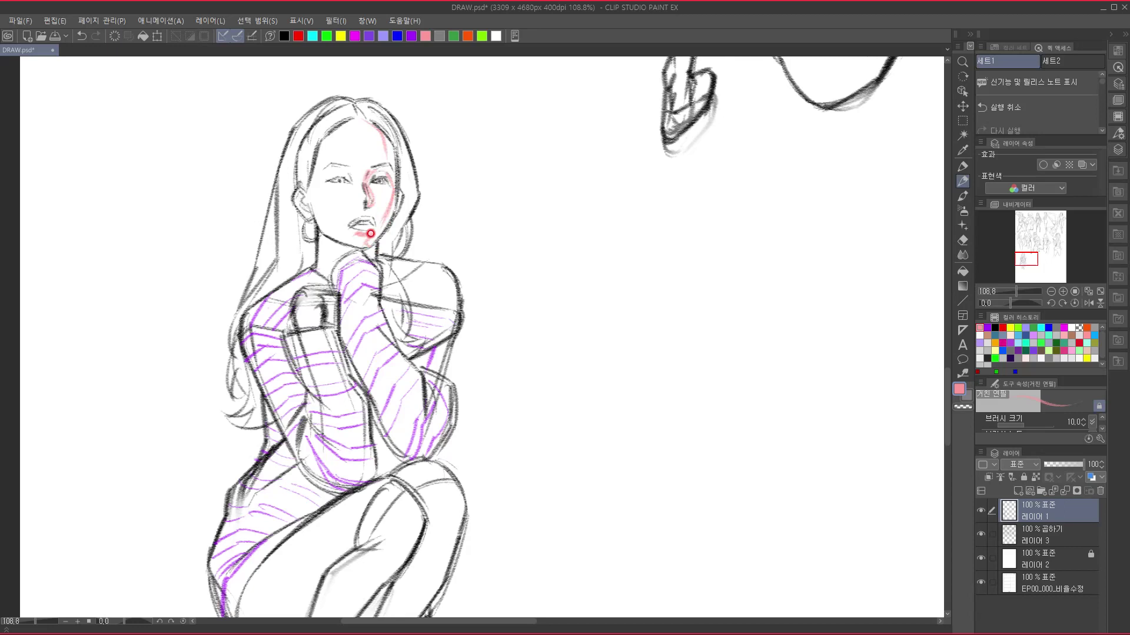
{"action": "left_click_drag", "start_coordinate": [343, 173], "coordinate": [351, 181]}
- Outline pink shadow shapes on the bare right shoulder
{"action": "scroll", "coordinate": [494, 382], "scroll_direction": "down", "scroll_amount": 3}
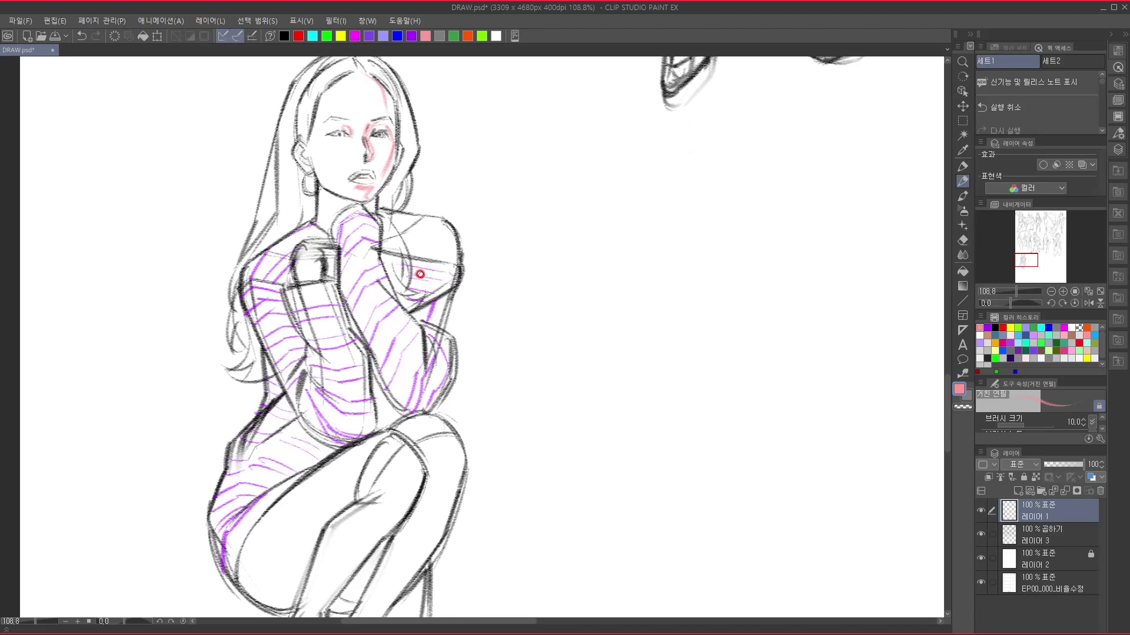
{"action": "left_click_drag", "start_coordinate": [436, 216], "coordinate": [405, 237]}
{"action": "left_click_drag", "start_coordinate": [440, 222], "coordinate": [450, 253]}
- Strengthen the garment hem along the near thigh in black and clean up the doubled line beside it
{"action": "mouse_move", "coordinate": [458, 387]}
{"action": "left_mouse_down"}
{"action": "mouse_move", "coordinate": [482, 369]}
{"action": "mouse_move", "coordinate": [422, 277]}
{"action": "left_mouse_up"}
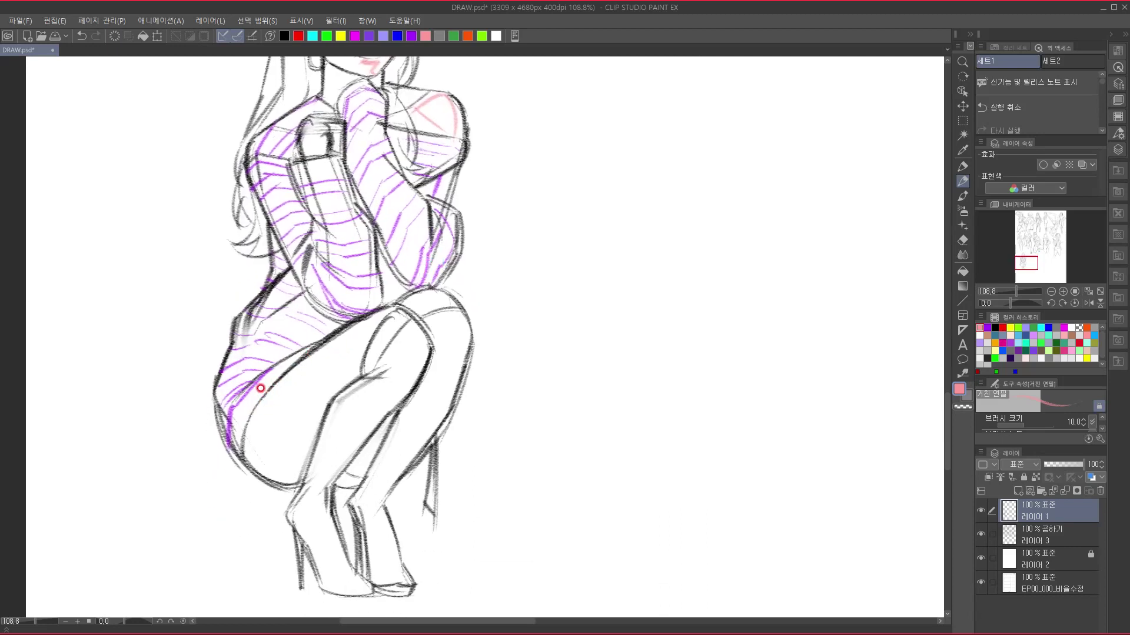
{"action": "left_click", "coordinate": [284, 35]}
{"action": "mouse_move", "coordinate": [242, 417]}
{"action": "left_mouse_down"}
{"action": "mouse_move", "coordinate": [242, 456]}
{"action": "mouse_move", "coordinate": [265, 391]}
{"action": "mouse_move", "coordinate": [297, 358]}
{"action": "mouse_move", "coordinate": [232, 441]}
{"action": "mouse_move", "coordinate": [245, 412]}
{"action": "mouse_move", "coordinate": [304, 344]}
{"action": "left_mouse_up"}
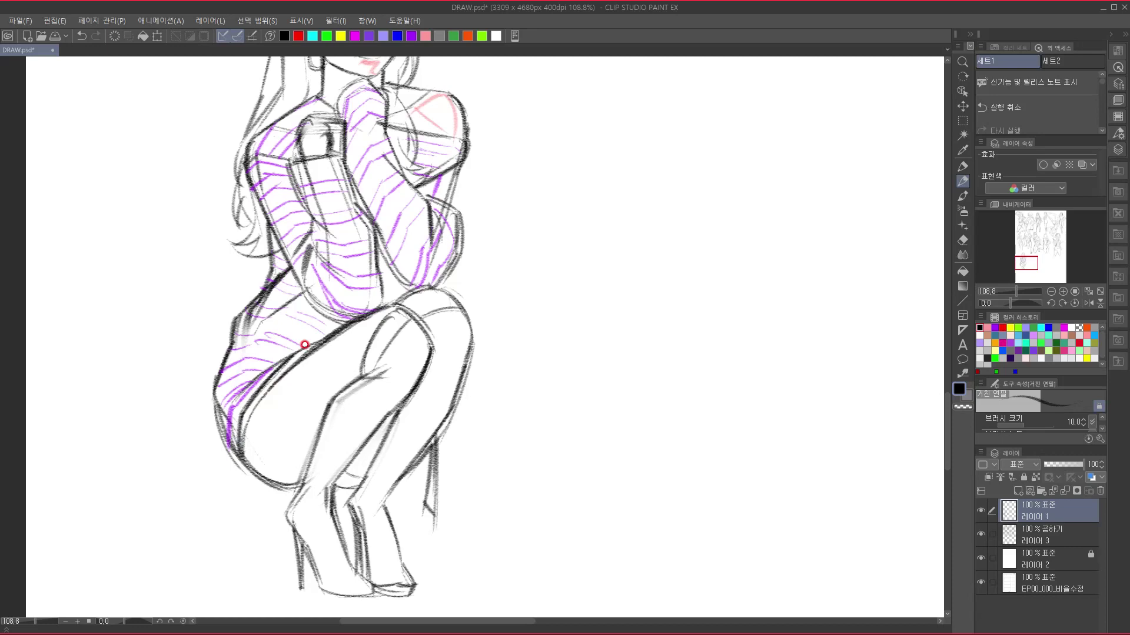
{"action": "mouse_move", "coordinate": [310, 373]}
{"action": "left_mouse_down"}
{"action": "mouse_move", "coordinate": [333, 348]}
{"action": "mouse_move", "coordinate": [273, 395]}
{"action": "left_mouse_up"}
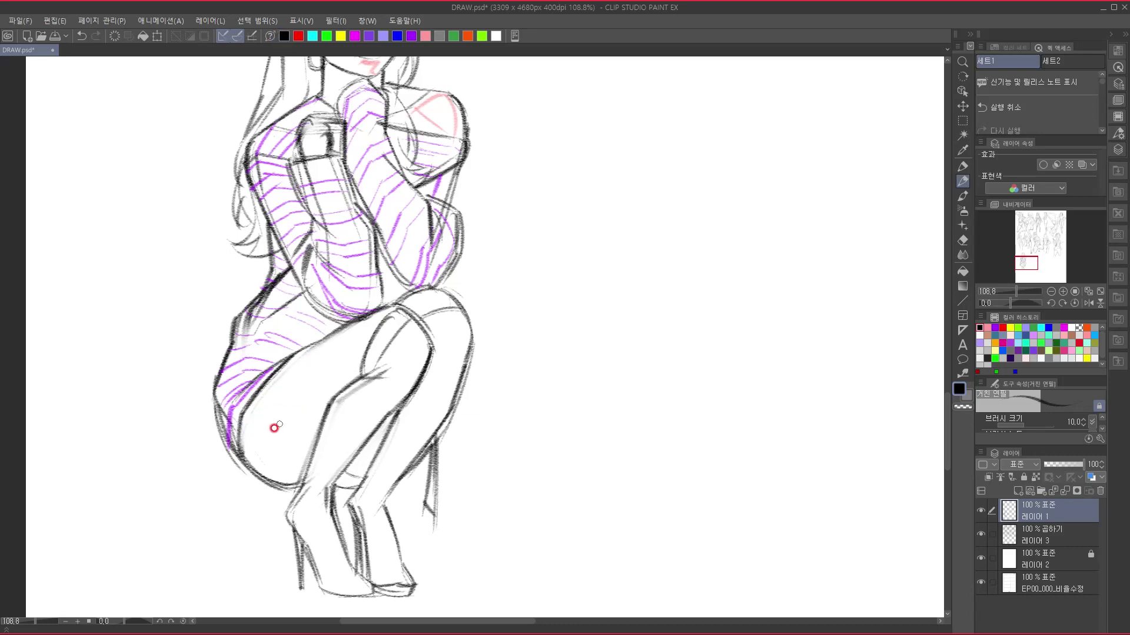
{"action": "mouse_move", "coordinate": [278, 371]}
{"action": "left_mouse_down"}
{"action": "mouse_move", "coordinate": [311, 339]}
{"action": "mouse_move", "coordinate": [395, 314]}
{"action": "mouse_move", "coordinate": [512, 328]}
{"action": "mouse_move", "coordinate": [542, 442]}
{"action": "mouse_move", "coordinate": [540, 506]}
{"action": "mouse_move", "coordinate": [523, 501]}
{"action": "mouse_move", "coordinate": [517, 421]}
{"action": "left_mouse_up"}
- Add a pink shadow line on the near thigh from the buttock up to the back of the knee
{"action": "left_click", "coordinate": [426, 36]}
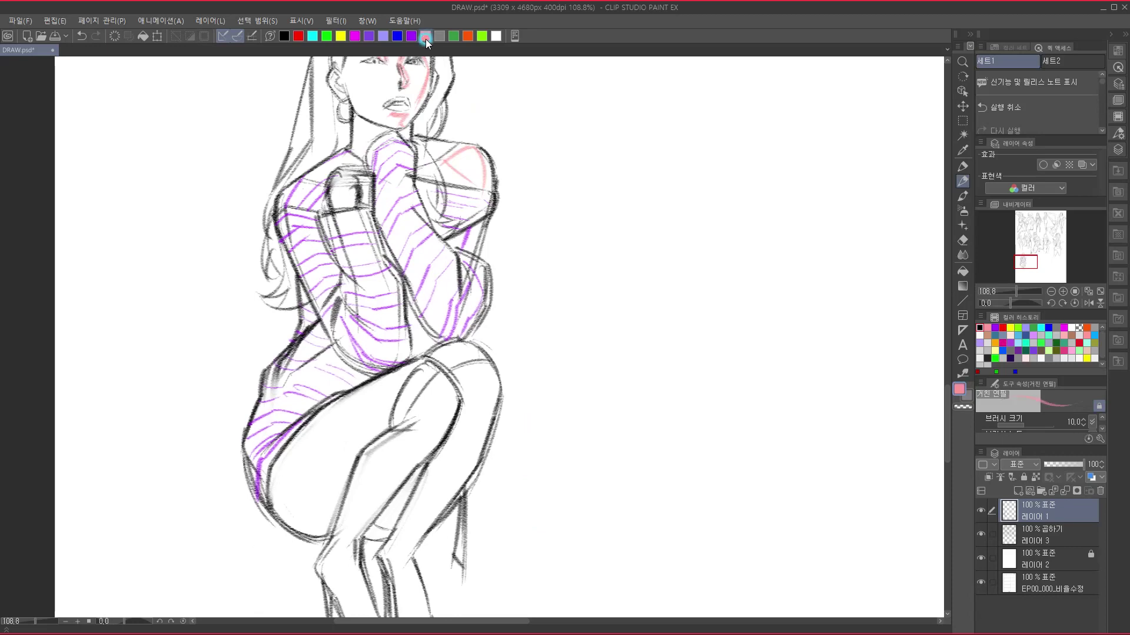
{"action": "left_click_drag", "start_coordinate": [419, 253], "coordinate": [433, 189]}
{"action": "left_click_drag", "start_coordinate": [327, 480], "coordinate": [386, 390]}
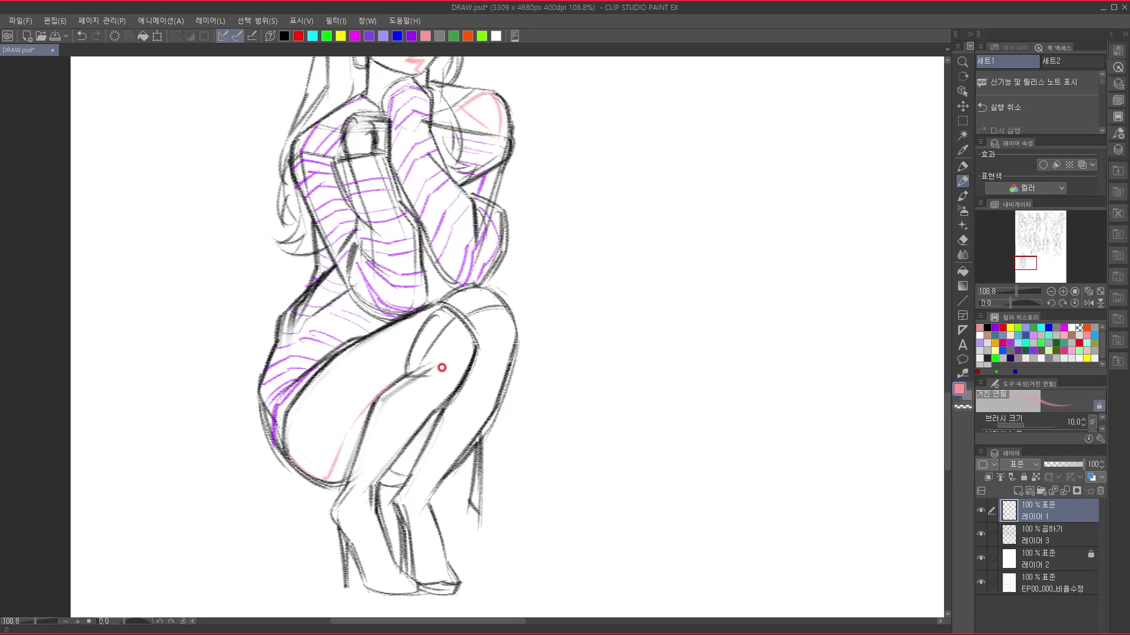
- Darken the long hair's outer contour on the left side down to the curled ends in black
{"action": "left_click", "coordinate": [284, 36]}
{"action": "mouse_move", "coordinate": [478, 438]}
{"action": "left_mouse_down"}
{"action": "mouse_move", "coordinate": [472, 506]}
{"action": "mouse_move", "coordinate": [485, 529]}
{"action": "mouse_move", "coordinate": [478, 450]}
{"action": "left_mouse_up"}
{"action": "mouse_move", "coordinate": [382, 273]}
{"action": "left_mouse_down"}
{"action": "mouse_move", "coordinate": [401, 424]}
{"action": "mouse_move", "coordinate": [430, 462]}
{"action": "left_mouse_up"}
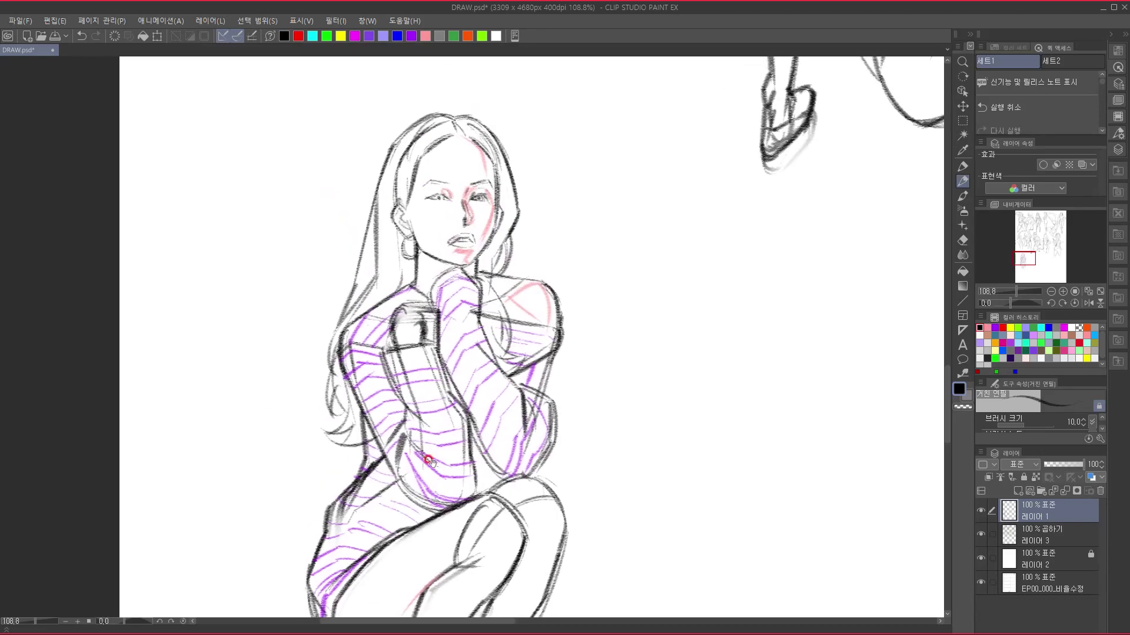
{"action": "mouse_move", "coordinate": [372, 197]}
{"action": "left_mouse_down"}
{"action": "mouse_move", "coordinate": [348, 312]}
{"action": "mouse_move", "coordinate": [325, 360]}
{"action": "left_mouse_up"}
{"action": "mouse_move", "coordinate": [356, 298]}
{"action": "left_mouse_down"}
{"action": "mouse_move", "coordinate": [323, 392]}
{"action": "mouse_move", "coordinate": [329, 436]}
{"action": "mouse_move", "coordinate": [354, 425]}
{"action": "mouse_move", "coordinate": [331, 439]}
{"action": "mouse_move", "coordinate": [373, 443]}
{"action": "mouse_move", "coordinate": [392, 482]}
{"action": "left_mouse_up"}
{"action": "left_click_drag", "start_coordinate": [376, 223], "coordinate": [361, 281]}
{"action": "mouse_move", "coordinate": [371, 229]}
{"action": "left_mouse_down"}
{"action": "mouse_move", "coordinate": [364, 273]}
{"action": "mouse_move", "coordinate": [390, 203]}
{"action": "mouse_move", "coordinate": [419, 186]}
{"action": "mouse_move", "coordinate": [448, 199]}
{"action": "mouse_move", "coordinate": [463, 190]}
{"action": "mouse_move", "coordinate": [504, 288]}
{"action": "mouse_move", "coordinate": [495, 332]}
{"action": "mouse_move", "coordinate": [476, 343]}
{"action": "left_mouse_up"}
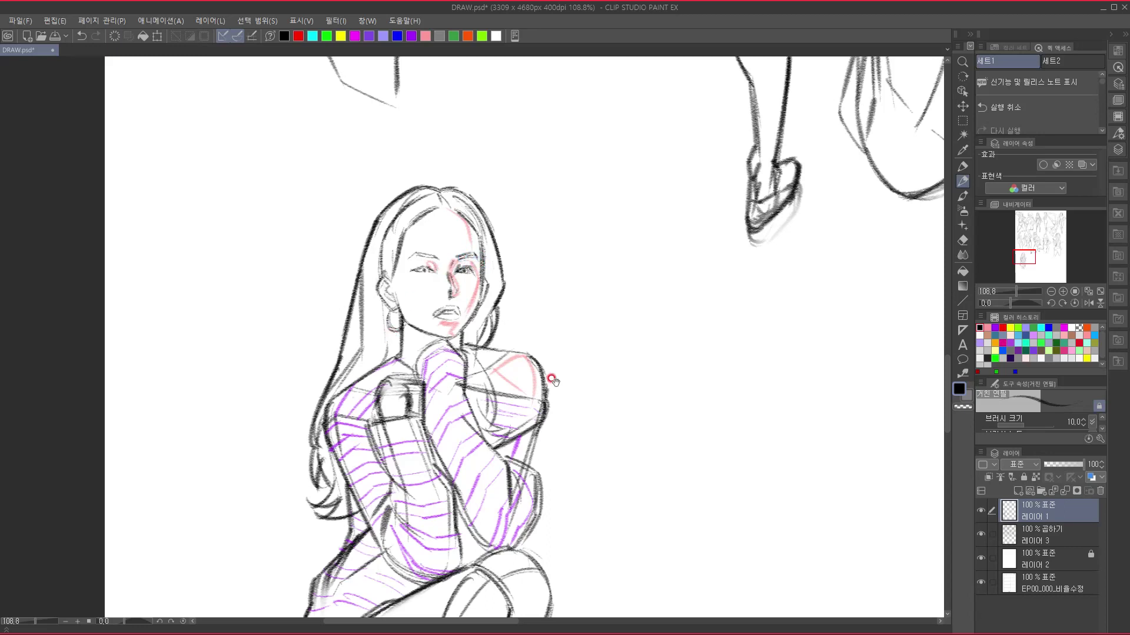
- Move the crouching figure's layer up and to the left, clear of the empty canvas area beside it
{"action": "left_click_drag", "start_coordinate": [552, 381], "coordinate": [543, 302]}
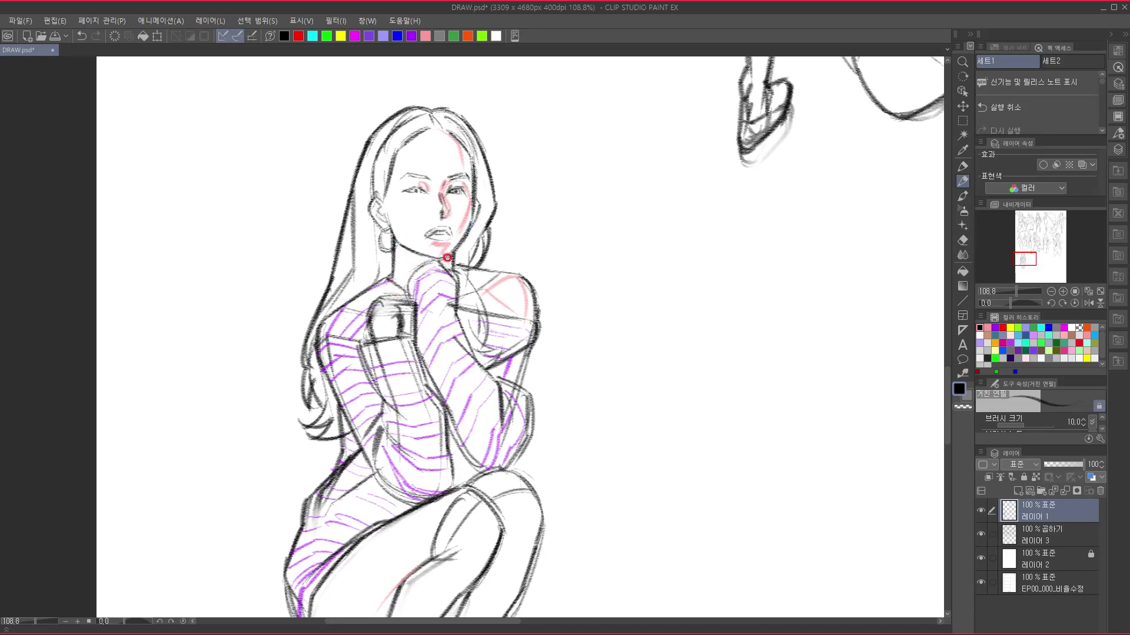
{"action": "left_click_drag", "start_coordinate": [399, 335], "coordinate": [401, 345]}
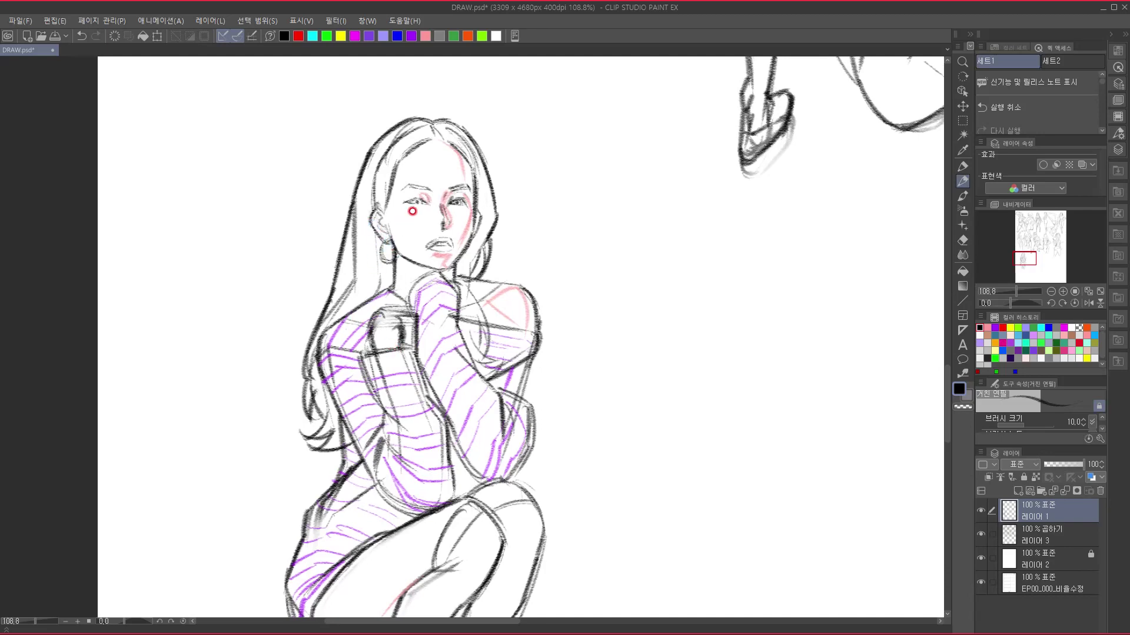
{"action": "mouse_move", "coordinate": [491, 389]}
{"action": "left_mouse_down"}
{"action": "mouse_move", "coordinate": [445, 209]}
{"action": "mouse_move", "coordinate": [524, 423]}
{"action": "mouse_move", "coordinate": [552, 396]}
{"action": "mouse_move", "coordinate": [558, 426]}
{"action": "mouse_move", "coordinate": [581, 330]}
{"action": "mouse_move", "coordinate": [573, 323]}
{"action": "mouse_move", "coordinate": [509, 477]}
{"action": "mouse_move", "coordinate": [524, 408]}
{"action": "mouse_move", "coordinate": [520, 424]}
{"action": "left_mouse_up"}
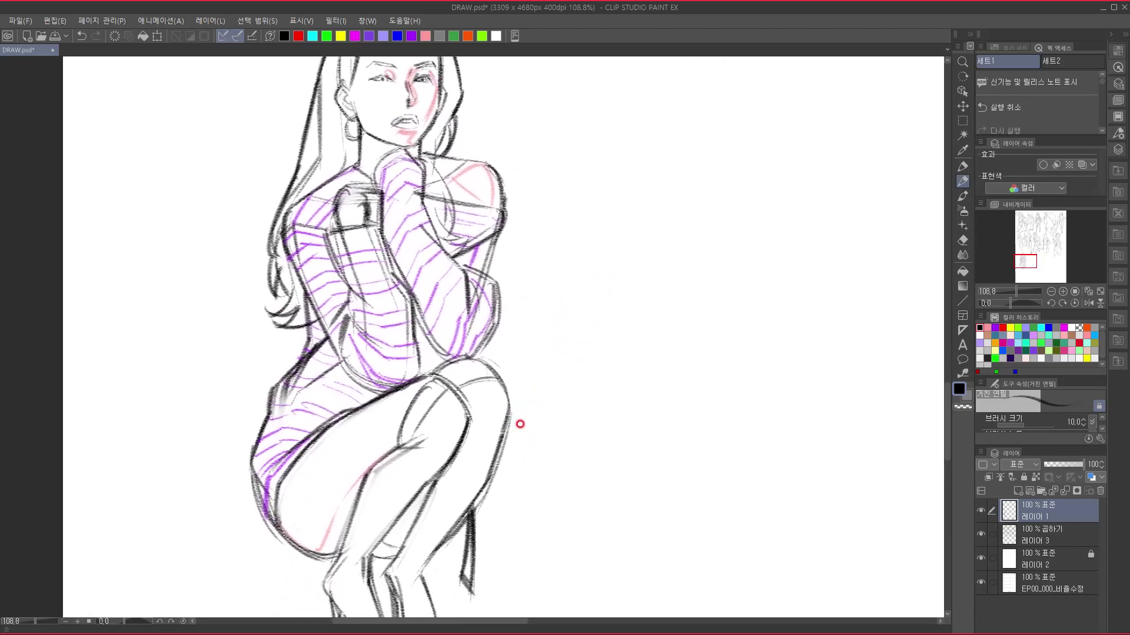
{"action": "key", "text": "k"}
{"action": "mouse_move", "coordinate": [420, 325]}
{"action": "left_mouse_down"}
{"action": "mouse_move", "coordinate": [415, 235]}
{"action": "mouse_move", "coordinate": [491, 483]}
{"action": "mouse_move", "coordinate": [348, 377]}
{"action": "mouse_move", "coordinate": [385, 419]}
{"action": "mouse_move", "coordinate": [380, 406]}
{"action": "mouse_move", "coordinate": [379, 443]}
{"action": "mouse_move", "coordinate": [390, 442]}
{"action": "mouse_move", "coordinate": [198, 223]}
{"action": "left_mouse_up"}
{"action": "left_click_drag", "start_coordinate": [377, 391], "coordinate": [322, 352]}
- Add a new layer and block in an upturned head beside the crouching figure in black at brush size 12: skull arc, face slope and chin
{"action": "left_click", "coordinate": [1019, 492]}
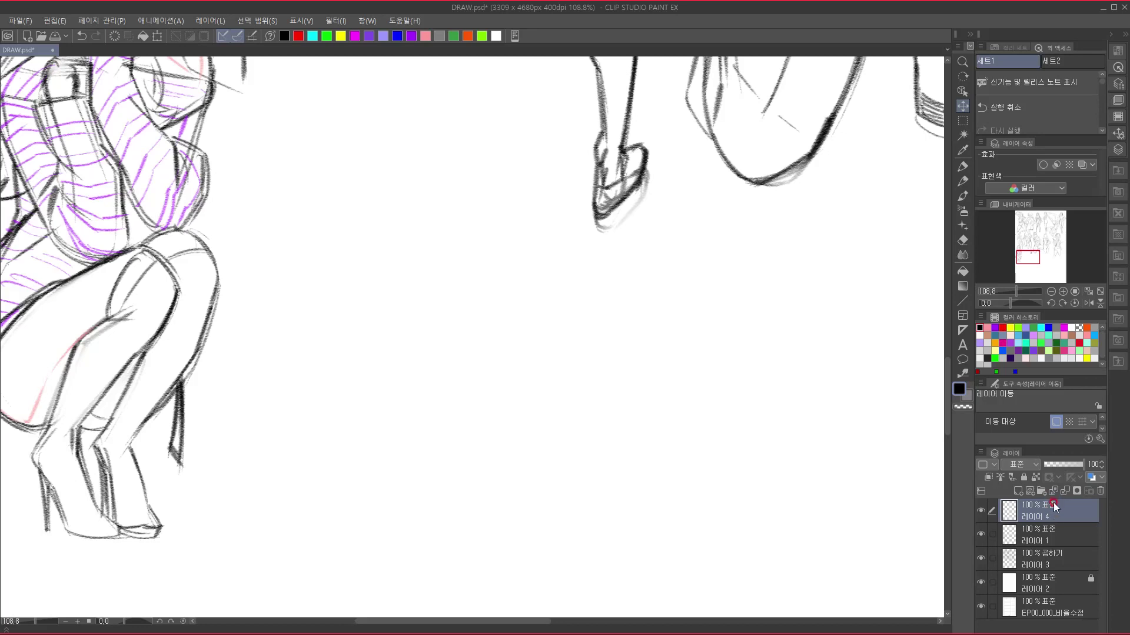
{"action": "key", "text": "p"}
{"action": "mouse_move", "coordinate": [346, 218]}
{"action": "left_mouse_down"}
{"action": "mouse_move", "coordinate": [393, 383]}
{"action": "mouse_move", "coordinate": [403, 383]}
{"action": "mouse_move", "coordinate": [427, 303]}
{"action": "left_mouse_up"}
{"action": "left_click", "coordinate": [349, 209]}
{"action": "mouse_move", "coordinate": [342, 224]}
{"action": "left_mouse_down"}
{"action": "mouse_move", "coordinate": [443, 189]}
{"action": "mouse_move", "coordinate": [464, 226]}
{"action": "left_mouse_up"}
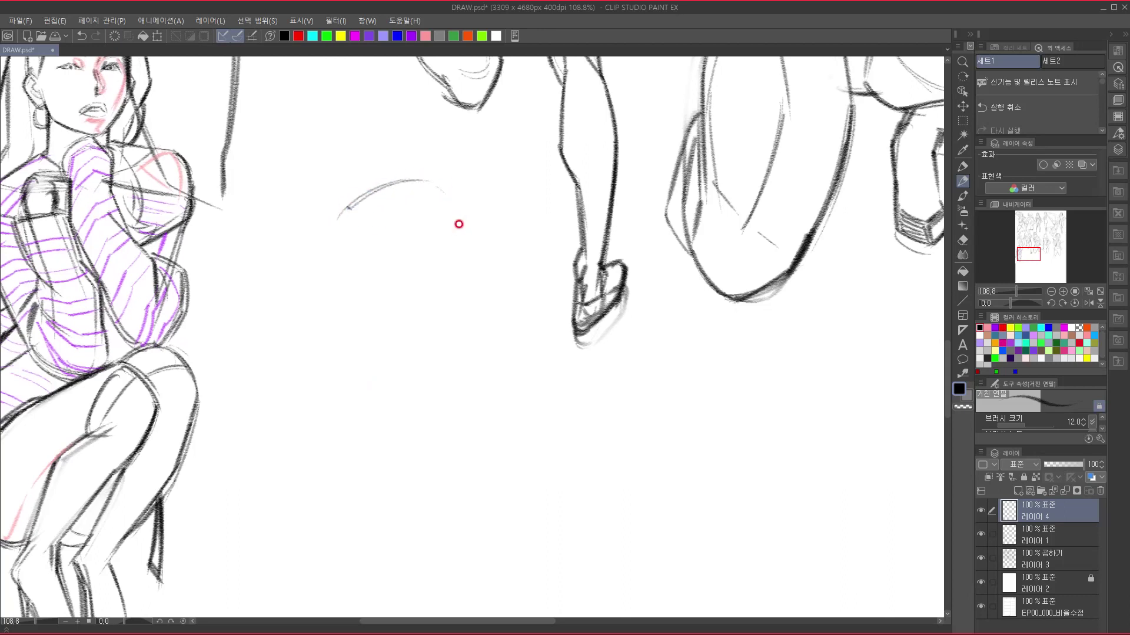
{"action": "left_click_drag", "start_coordinate": [441, 190], "coordinate": [483, 261]}
{"action": "mouse_move", "coordinate": [347, 208]}
{"action": "left_mouse_down"}
{"action": "mouse_move", "coordinate": [304, 271]}
{"action": "mouse_move", "coordinate": [325, 299]}
{"action": "left_mouse_up"}
{"action": "left_click_drag", "start_coordinate": [308, 266], "coordinate": [334, 300]}
- Sketch the near eye with its eyebrow, the nose tip and the nostril on the upturned face
{"action": "mouse_move", "coordinate": [371, 210]}
{"action": "left_mouse_down"}
{"action": "mouse_move", "coordinate": [401, 228]}
{"action": "mouse_move", "coordinate": [381, 221]}
{"action": "mouse_move", "coordinate": [392, 220]}
{"action": "left_mouse_up"}
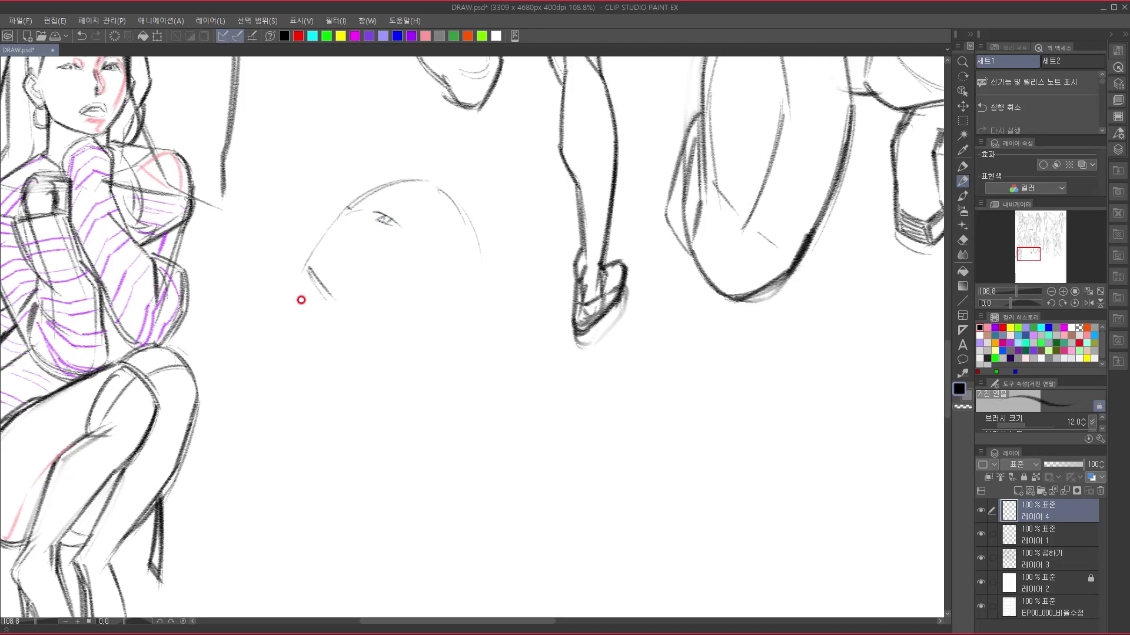
{"action": "mouse_move", "coordinate": [384, 215]}
{"action": "left_mouse_down"}
{"action": "mouse_move", "coordinate": [410, 239]}
{"action": "mouse_move", "coordinate": [365, 227]}
{"action": "mouse_move", "coordinate": [399, 211]}
{"action": "left_mouse_up"}
{"action": "left_click_drag", "start_coordinate": [399, 203], "coordinate": [410, 215]}
{"action": "mouse_move", "coordinate": [358, 204]}
{"action": "left_mouse_down"}
{"action": "mouse_move", "coordinate": [362, 207]}
{"action": "mouse_move", "coordinate": [332, 220]}
{"action": "mouse_move", "coordinate": [382, 200]}
{"action": "mouse_move", "coordinate": [346, 230]}
{"action": "left_mouse_up"}
{"action": "left_click_drag", "start_coordinate": [340, 216], "coordinate": [362, 208]}
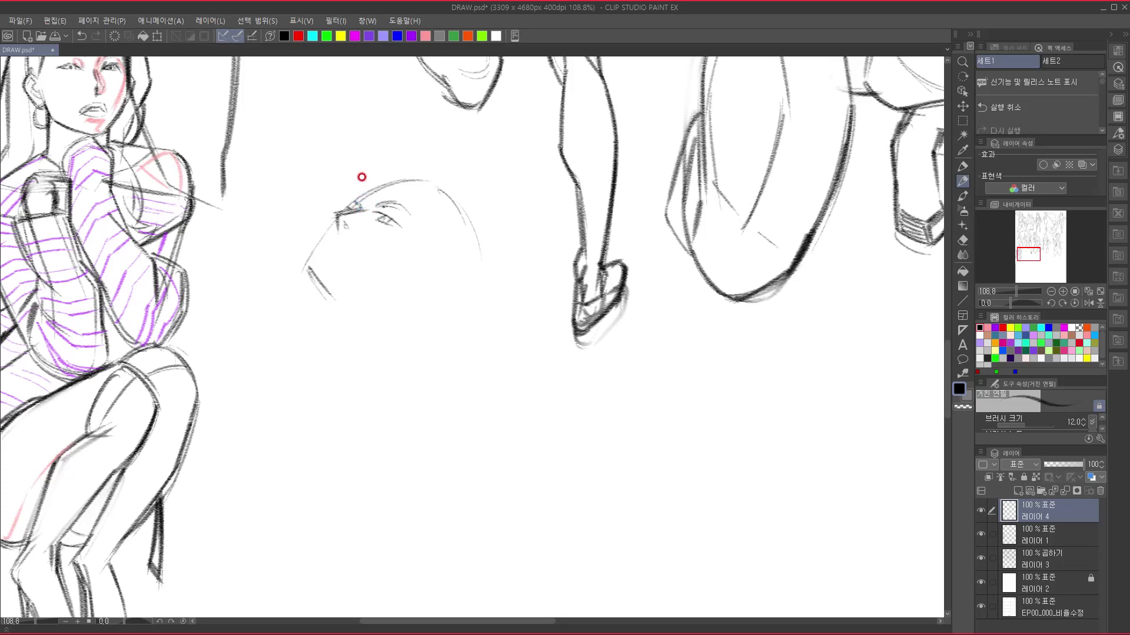
- Draw the parted lips and the chin profile below the nose, redoing the first lip strokes, and touch up the near eye
{"action": "left_click_drag", "start_coordinate": [340, 227], "coordinate": [330, 240]}
{"action": "left_click_drag", "start_coordinate": [321, 245], "coordinate": [333, 249]}
{"action": "key", "text": "ctrl+z"}
{"action": "key", "text": "ctrl+z"}
{"action": "left_click_drag", "start_coordinate": [323, 245], "coordinate": [304, 268]}
{"action": "left_click_drag", "start_coordinate": [378, 218], "coordinate": [400, 230]}
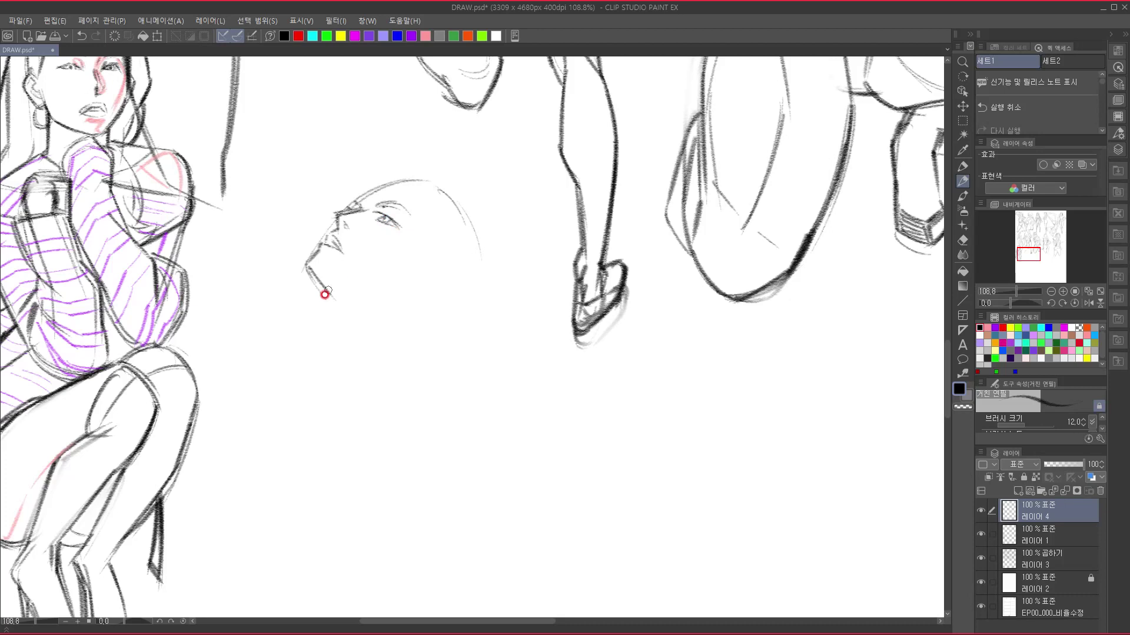
- Darken the far brow and forehead contour and add the hairline running from the crown down the side of the face
{"action": "mouse_move", "coordinate": [339, 214]}
{"action": "left_mouse_down"}
{"action": "mouse_move", "coordinate": [375, 209]}
{"action": "mouse_move", "coordinate": [365, 207]}
{"action": "left_mouse_up"}
{"action": "mouse_move", "coordinate": [383, 201]}
{"action": "left_mouse_down"}
{"action": "mouse_move", "coordinate": [346, 246]}
{"action": "mouse_move", "coordinate": [357, 209]}
{"action": "left_mouse_up"}
{"action": "left_click_drag", "start_coordinate": [365, 200], "coordinate": [419, 185]}
{"action": "mouse_move", "coordinate": [388, 185]}
{"action": "left_mouse_down"}
{"action": "mouse_move", "coordinate": [418, 178]}
{"action": "mouse_move", "coordinate": [436, 190]}
{"action": "mouse_move", "coordinate": [430, 203]}
{"action": "left_mouse_up"}
{"action": "mouse_move", "coordinate": [436, 270]}
{"action": "left_mouse_down"}
{"action": "mouse_move", "coordinate": [421, 247]}
{"action": "mouse_move", "coordinate": [442, 227]}
{"action": "mouse_move", "coordinate": [429, 194]}
{"action": "mouse_move", "coordinate": [436, 277]}
{"action": "left_mouse_up"}
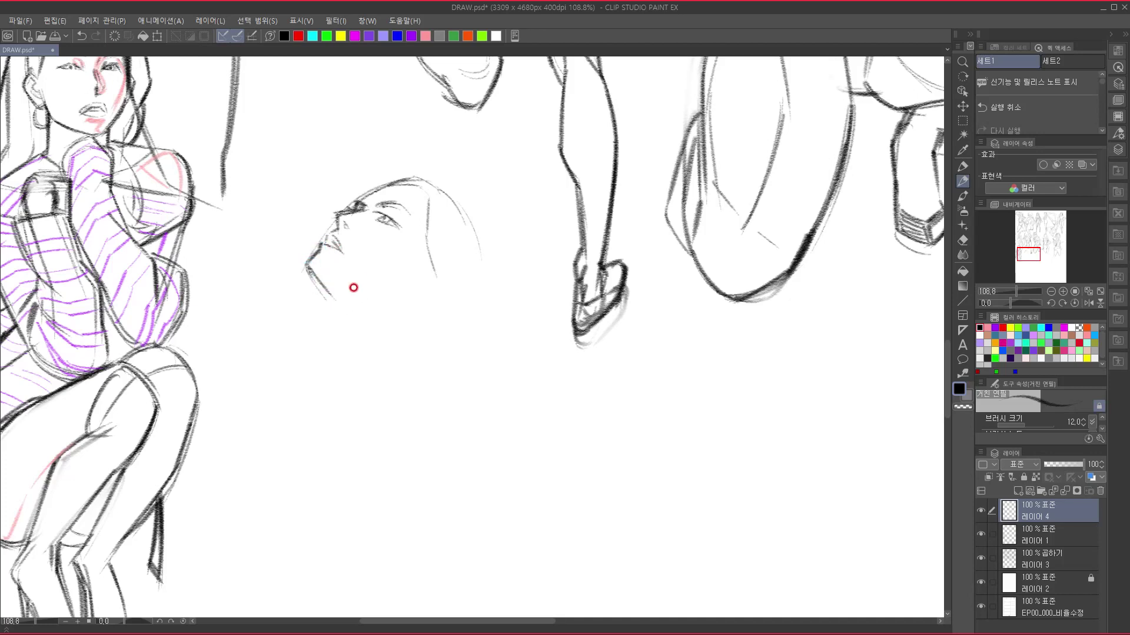
- Sketch the jawline and a rough ear shape, and draw the long hair's outer contour from the crown down behind the neck
{"action": "mouse_move", "coordinate": [316, 273]}
{"action": "left_mouse_down"}
{"action": "mouse_move", "coordinate": [442, 302]}
{"action": "mouse_move", "coordinate": [377, 292]}
{"action": "left_mouse_up"}
{"action": "left_click_drag", "start_coordinate": [413, 301], "coordinate": [441, 300]}
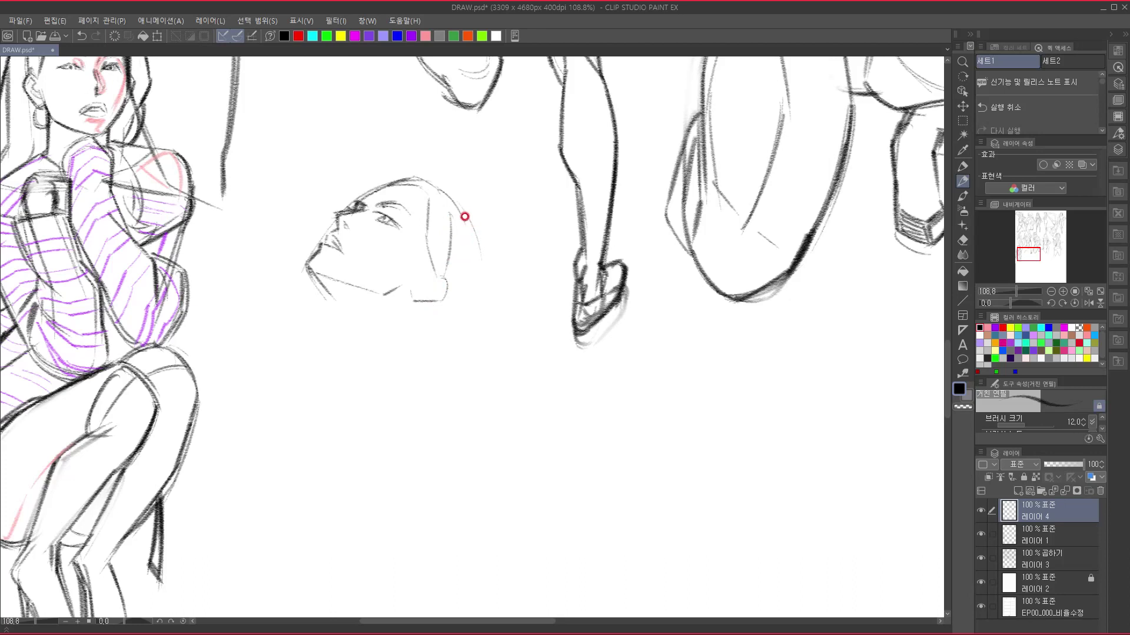
{"action": "left_click_drag", "start_coordinate": [460, 212], "coordinate": [497, 261]}
{"action": "left_click_drag", "start_coordinate": [479, 230], "coordinate": [499, 296]}
{"action": "mouse_move", "coordinate": [487, 240]}
{"action": "left_mouse_down"}
{"action": "mouse_move", "coordinate": [518, 363]}
{"action": "mouse_move", "coordinate": [500, 393]}
{"action": "left_mouse_up"}
{"action": "left_click_drag", "start_coordinate": [512, 340], "coordinate": [488, 389]}
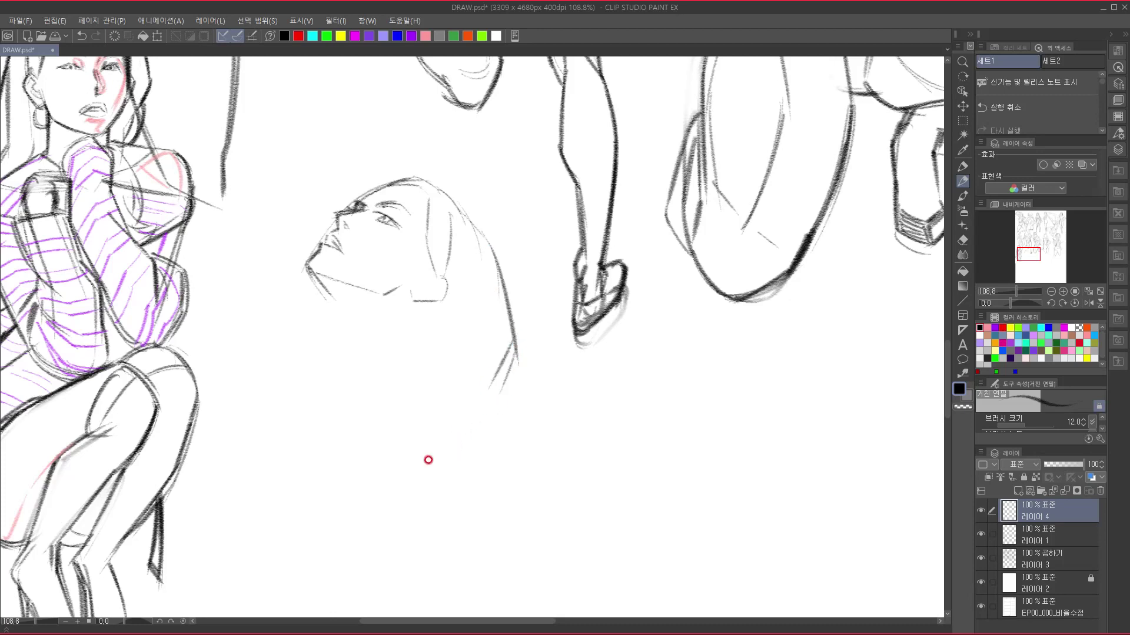
- Draw the neck's front, muscle and nape lines, redoing stray strokes, and extend the near shoulder slope into the upper arm curve
{"action": "mouse_move", "coordinate": [310, 271]}
{"action": "left_mouse_down"}
{"action": "mouse_move", "coordinate": [338, 334]}
{"action": "mouse_move", "coordinate": [341, 323]}
{"action": "mouse_move", "coordinate": [344, 365]}
{"action": "left_mouse_up"}
{"action": "key", "text": "ctrl+z"}
{"action": "left_click_drag", "start_coordinate": [333, 286], "coordinate": [339, 343]}
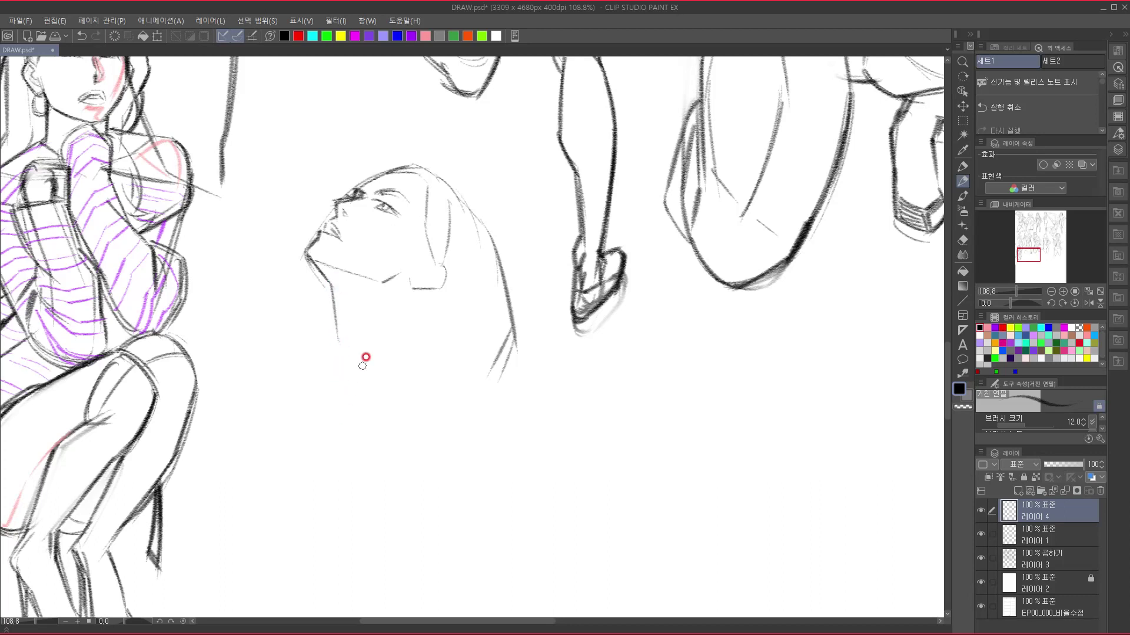
{"action": "left_click_drag", "start_coordinate": [395, 289], "coordinate": [379, 321]}
{"action": "key", "text": "ctrl+z"}
{"action": "mouse_move", "coordinate": [383, 299]}
{"action": "left_mouse_down"}
{"action": "mouse_move", "coordinate": [373, 286]}
{"action": "mouse_move", "coordinate": [372, 320]}
{"action": "left_mouse_up"}
{"action": "mouse_move", "coordinate": [421, 298]}
{"action": "left_mouse_down"}
{"action": "mouse_move", "coordinate": [372, 385]}
{"action": "mouse_move", "coordinate": [392, 359]}
{"action": "mouse_move", "coordinate": [406, 385]}
{"action": "mouse_move", "coordinate": [416, 331]}
{"action": "left_mouse_up"}
{"action": "left_click_drag", "start_coordinate": [417, 333], "coordinate": [459, 356]}
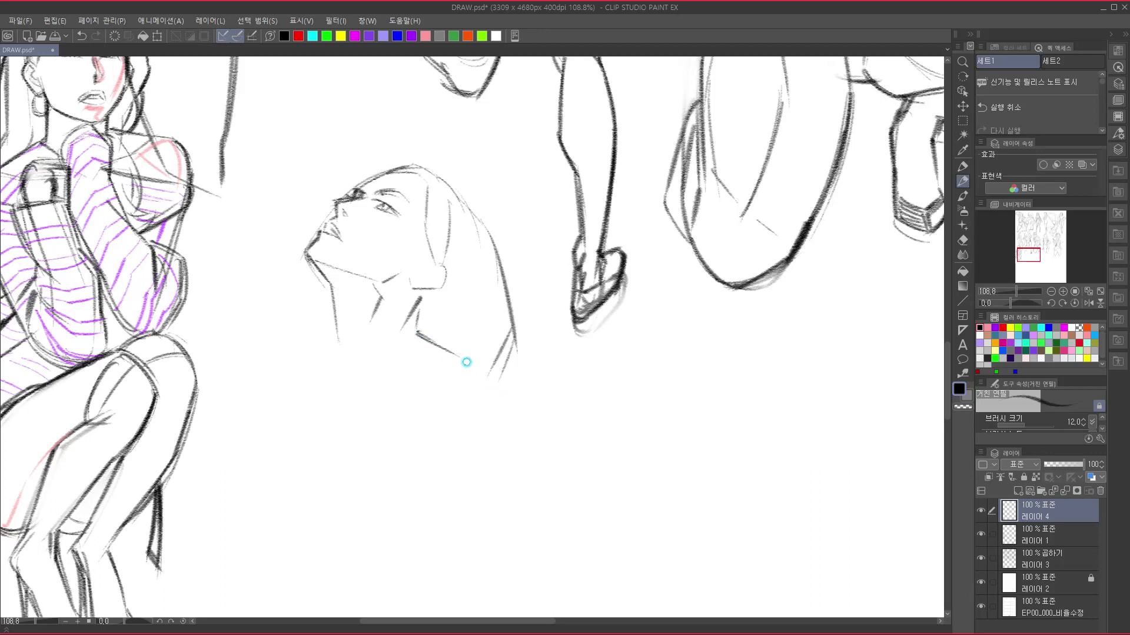
{"action": "left_click_drag", "start_coordinate": [479, 365], "coordinate": [533, 454]}
{"action": "scroll", "coordinate": [441, 400], "scroll_direction": "left", "scroll_amount": 2}
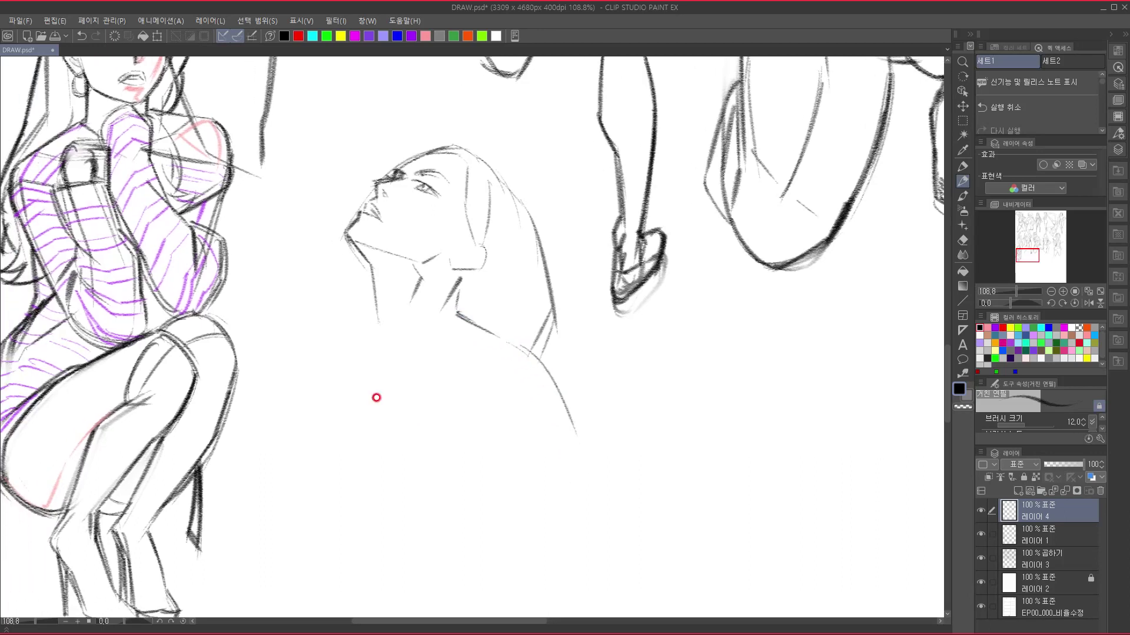
- Sketch the far shoulder contour, the pit of the neck and the collarbone line across the base of the neck
{"action": "left_click_drag", "start_coordinate": [381, 317], "coordinate": [386, 343]}
{"action": "left_click_drag", "start_coordinate": [371, 323], "coordinate": [343, 333]}
{"action": "left_click_drag", "start_coordinate": [356, 385], "coordinate": [347, 330]}
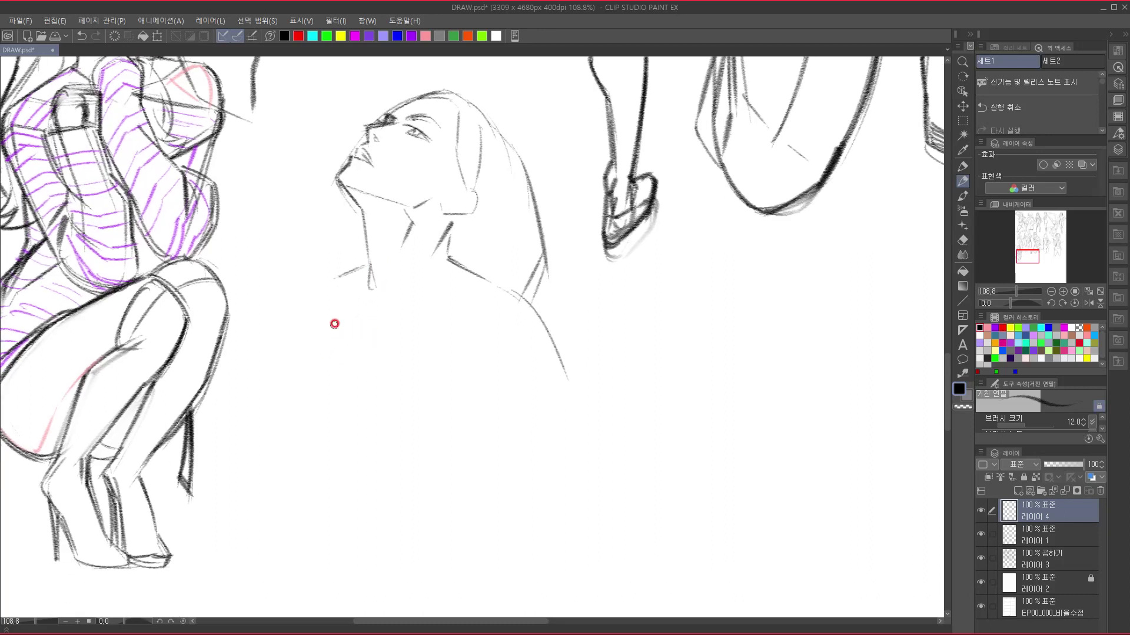
{"action": "mouse_move", "coordinate": [330, 285]}
{"action": "left_mouse_down"}
{"action": "mouse_move", "coordinate": [312, 323]}
{"action": "mouse_move", "coordinate": [319, 311]}
{"action": "mouse_move", "coordinate": [324, 338]}
{"action": "left_mouse_up"}
{"action": "left_click_drag", "start_coordinate": [359, 275], "coordinate": [370, 317]}
{"action": "left_click_drag", "start_coordinate": [386, 316], "coordinate": [477, 280]}
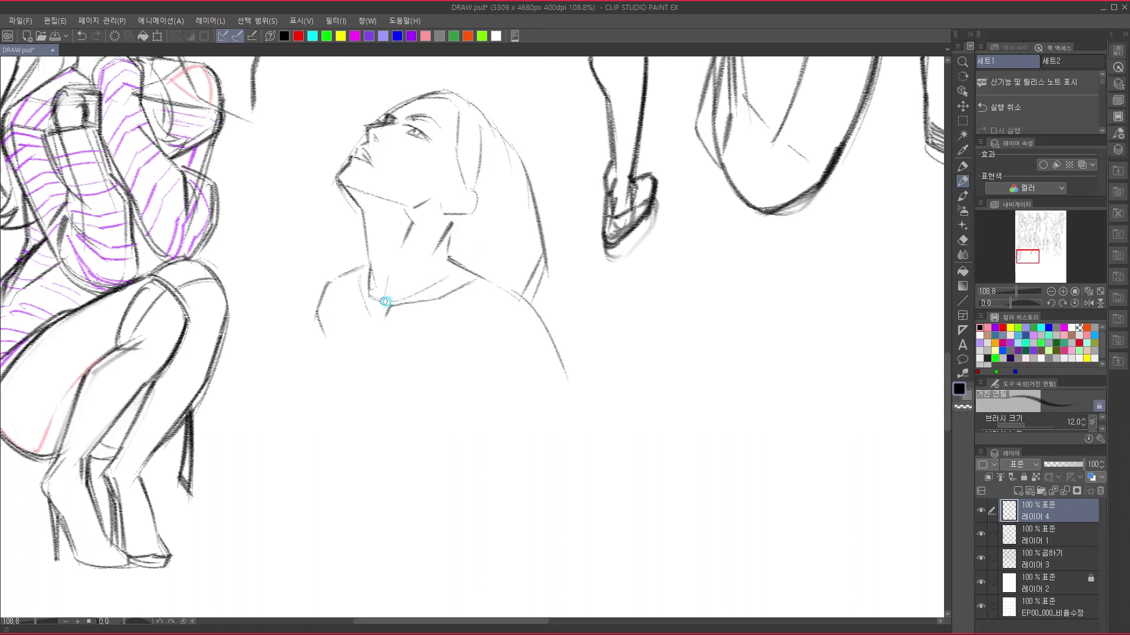
- Sketch the chest with its centre line, the far side contour below the shoulder and the two rounded lower curves
{"action": "left_click_drag", "start_coordinate": [409, 351], "coordinate": [386, 296]}
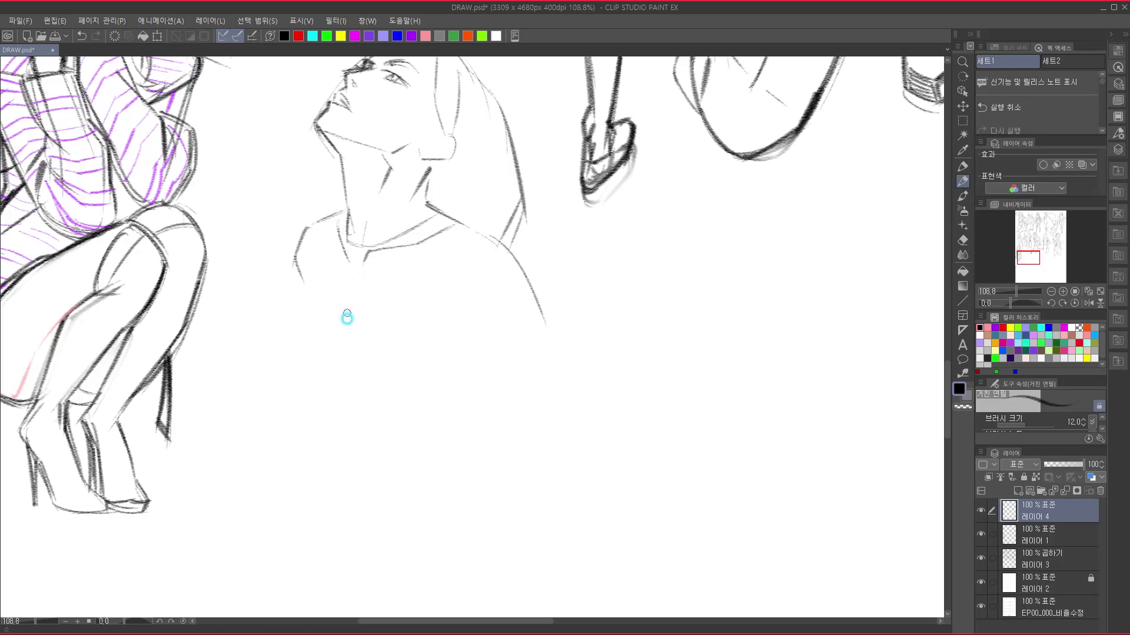
{"action": "left_click_drag", "start_coordinate": [355, 274], "coordinate": [353, 321]}
{"action": "left_click_drag", "start_coordinate": [295, 257], "coordinate": [315, 295]}
{"action": "scroll", "coordinate": [353, 339], "scroll_direction": "down", "scroll_amount": 1}
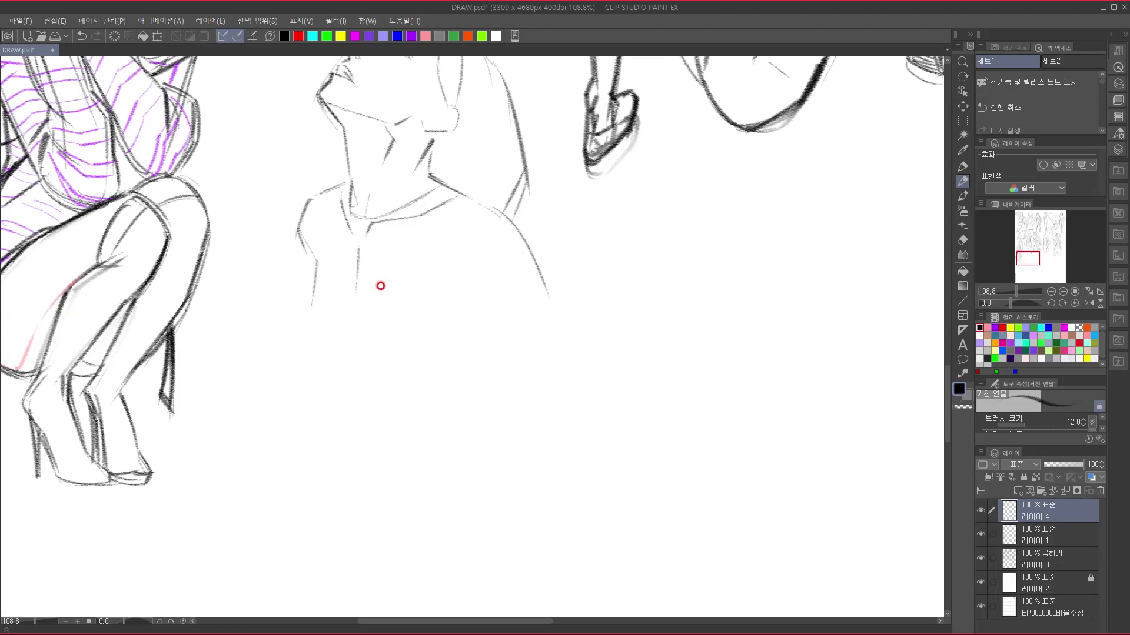
{"action": "left_click_drag", "start_coordinate": [318, 263], "coordinate": [313, 298]}
{"action": "mouse_move", "coordinate": [291, 346]}
{"action": "left_mouse_down"}
{"action": "mouse_move", "coordinate": [304, 377]}
{"action": "mouse_move", "coordinate": [347, 385]}
{"action": "left_mouse_up"}
{"action": "left_click_drag", "start_coordinate": [290, 343], "coordinate": [337, 394]}
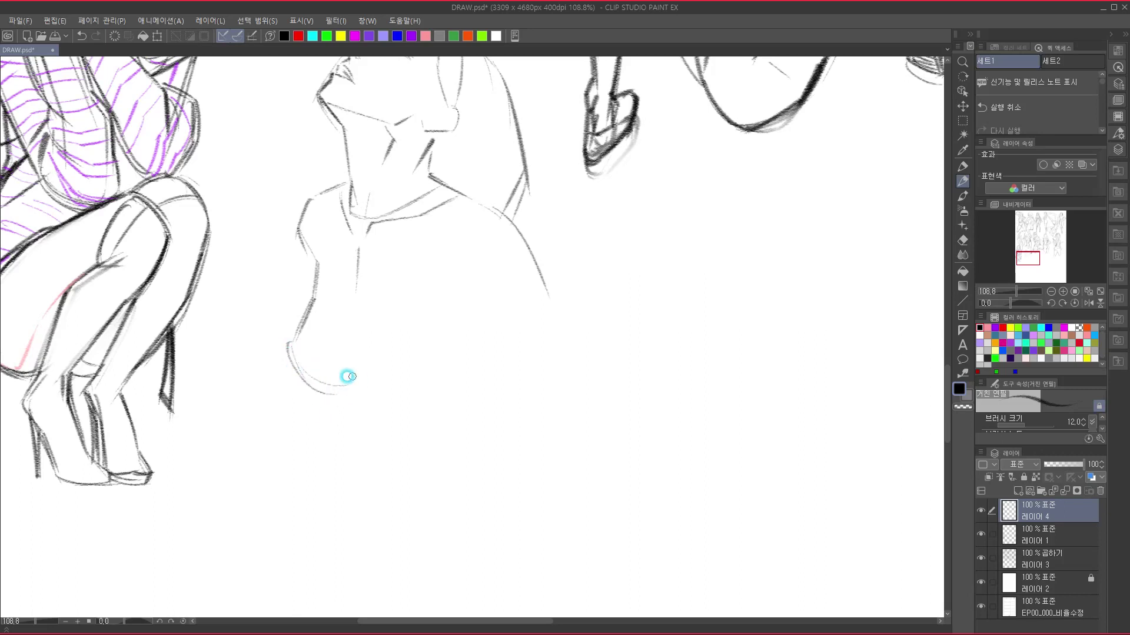
{"action": "mouse_move", "coordinate": [292, 361]}
{"action": "left_mouse_down"}
{"action": "mouse_move", "coordinate": [337, 394]}
{"action": "mouse_move", "coordinate": [358, 386]}
{"action": "mouse_move", "coordinate": [421, 399]}
{"action": "left_mouse_up"}
{"action": "left_click_drag", "start_coordinate": [350, 353], "coordinate": [389, 405]}
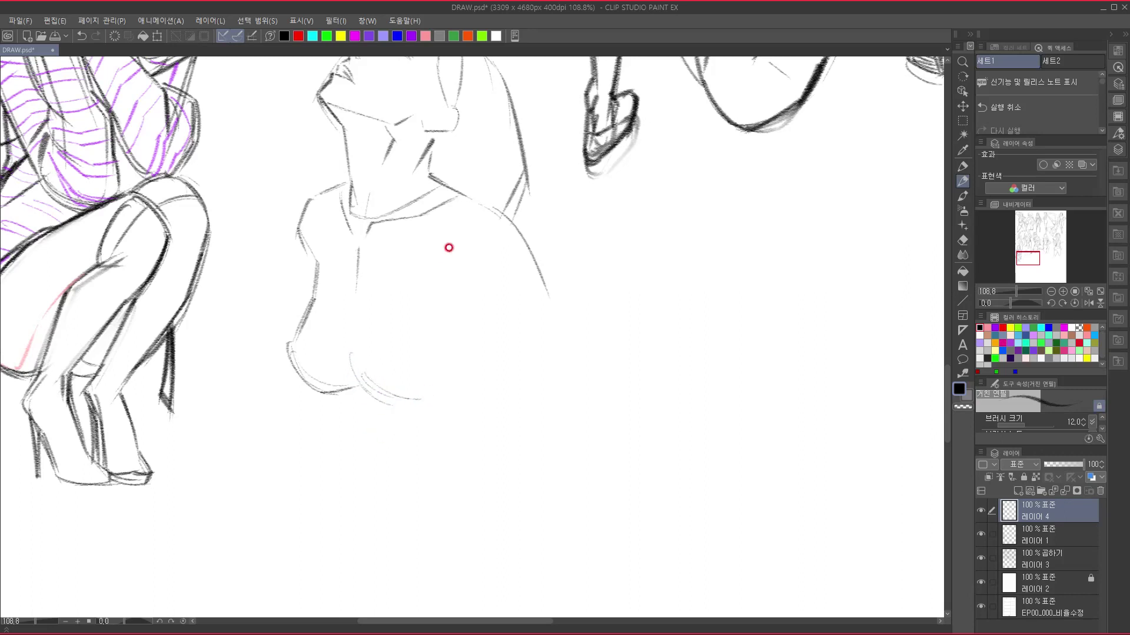
- Draw the armpit and back line down to the waist, and add a faint curve for the hip below it
{"action": "mouse_move", "coordinate": [502, 282]}
{"action": "left_mouse_down"}
{"action": "mouse_move", "coordinate": [484, 335]}
{"action": "mouse_move", "coordinate": [496, 357]}
{"action": "mouse_move", "coordinate": [462, 290]}
{"action": "mouse_move", "coordinate": [482, 285]}
{"action": "mouse_move", "coordinate": [492, 366]}
{"action": "left_mouse_up"}
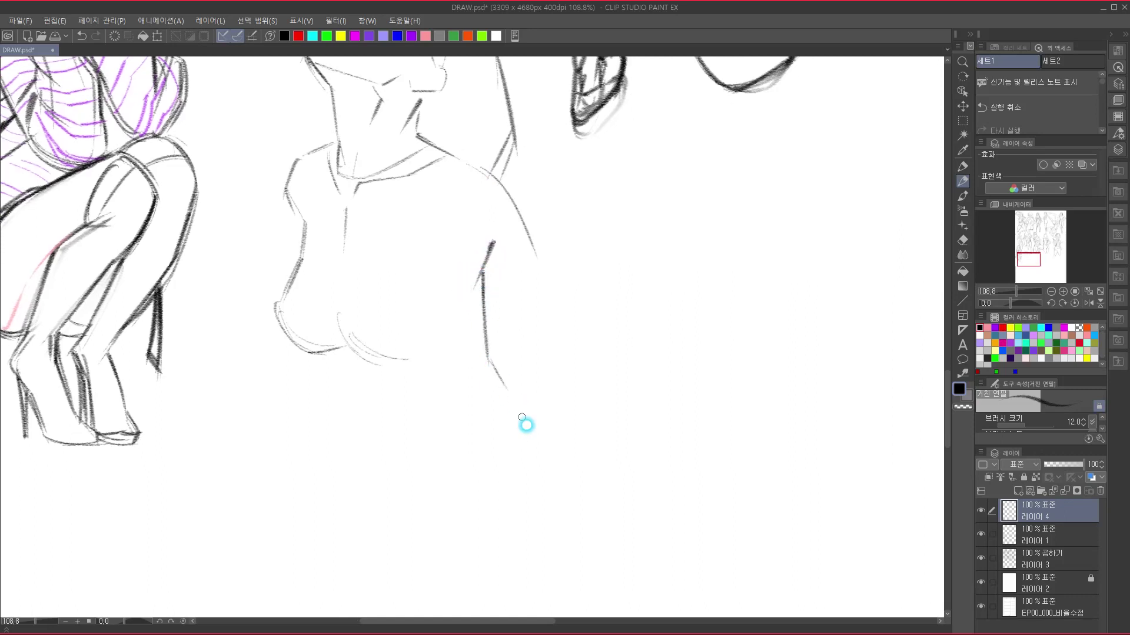
{"action": "scroll", "coordinate": [538, 365], "scroll_direction": "down", "scroll_amount": 1}
{"action": "left_click_drag", "start_coordinate": [489, 316], "coordinate": [569, 494]}
{"action": "left_click_drag", "start_coordinate": [509, 393], "coordinate": [471, 570]}
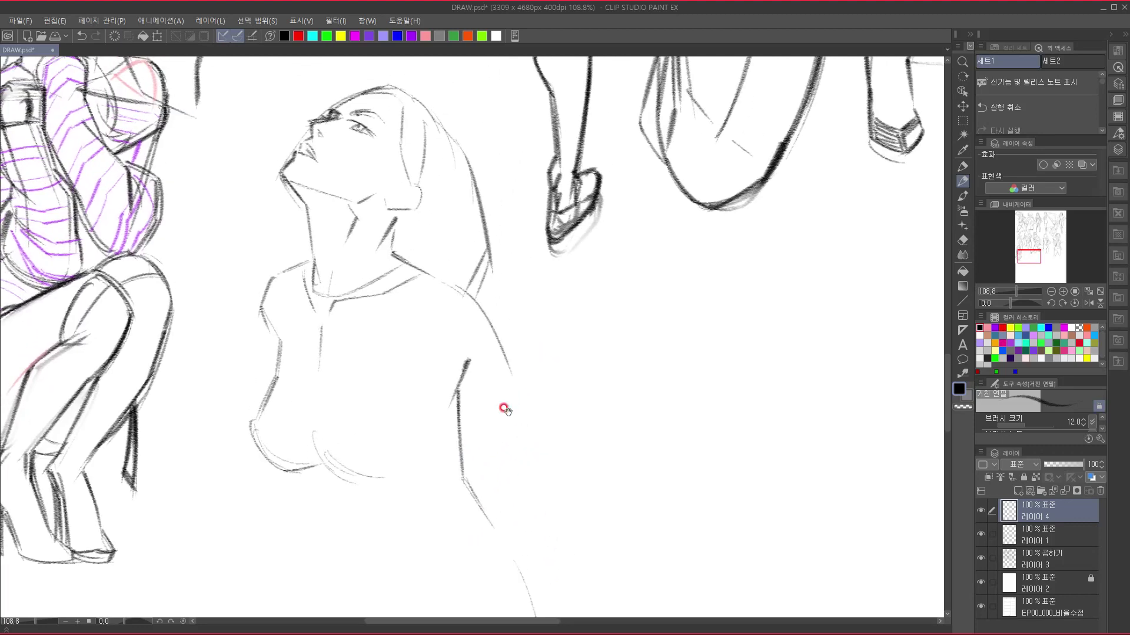
- Strengthen the near shoulder, outline its rounded cap and draw both edges of the upper arm reaching backward
{"action": "left_click_drag", "start_coordinate": [521, 344], "coordinate": [496, 286]}
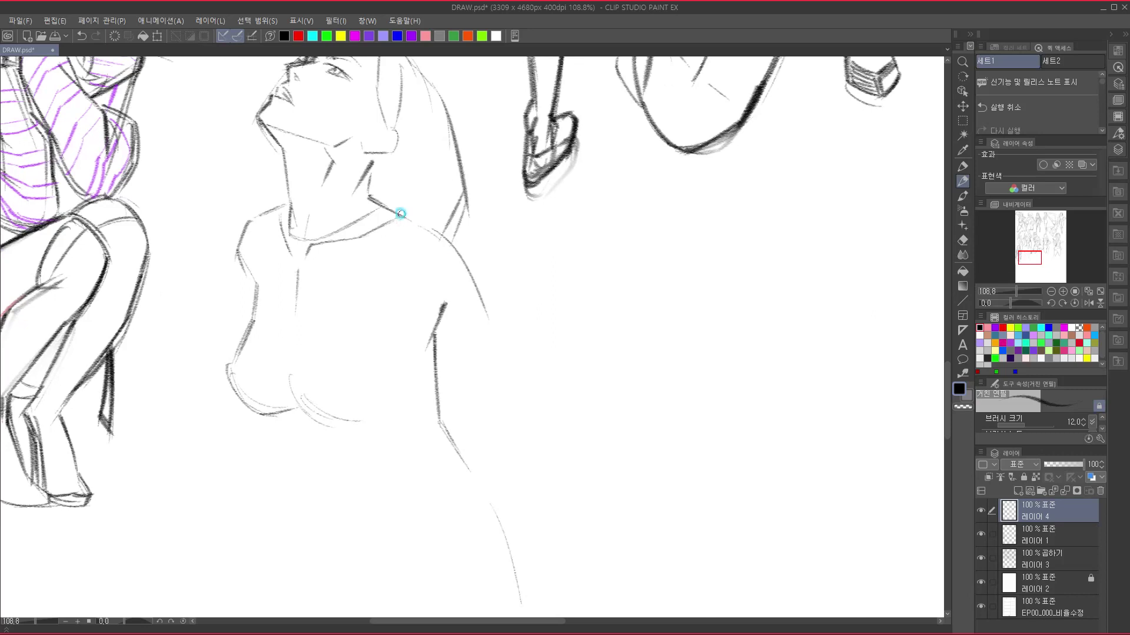
{"action": "left_click_drag", "start_coordinate": [403, 211], "coordinate": [451, 239]}
{"action": "left_click_drag", "start_coordinate": [438, 233], "coordinate": [473, 276]}
{"action": "left_click_drag", "start_coordinate": [448, 239], "coordinate": [479, 295]}
{"action": "mouse_move", "coordinate": [437, 231]}
{"action": "left_mouse_down"}
{"action": "mouse_move", "coordinate": [389, 237]}
{"action": "mouse_move", "coordinate": [398, 290]}
{"action": "mouse_move", "coordinate": [442, 305]}
{"action": "mouse_move", "coordinate": [429, 327]}
{"action": "mouse_move", "coordinate": [491, 391]}
{"action": "left_mouse_up"}
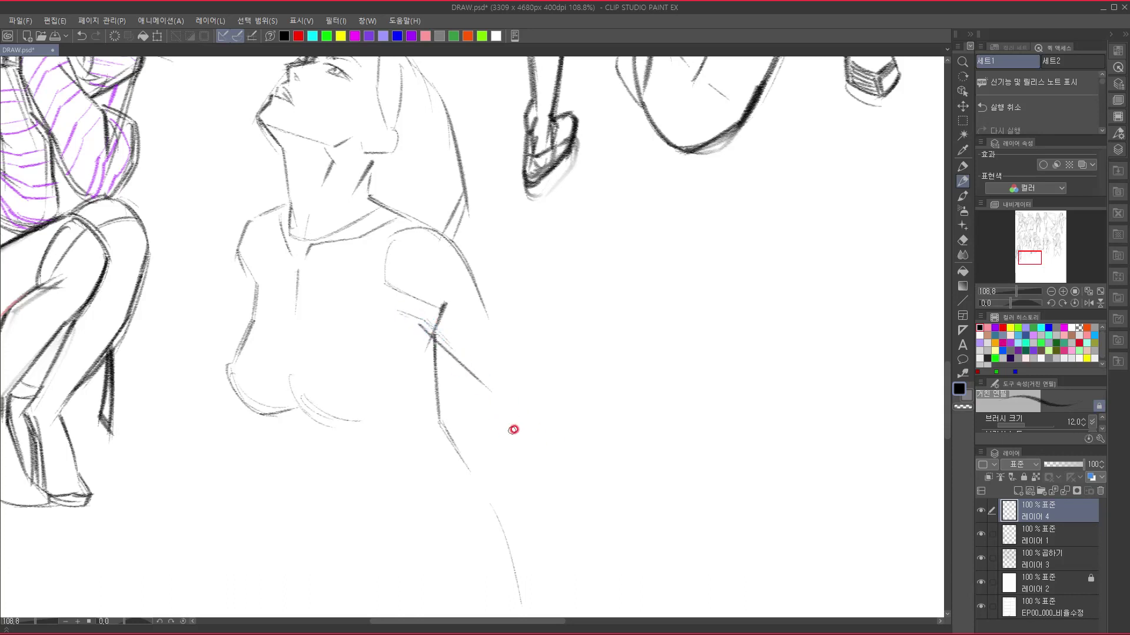
{"action": "left_click_drag", "start_coordinate": [488, 319], "coordinate": [545, 395]}
- Place short position strokes on both sides of the torso, one beyond the near arm and one beside the far shoulder
{"action": "left_click_drag", "start_coordinate": [588, 452], "coordinate": [573, 482]}
{"action": "mouse_move", "coordinate": [613, 416]}
{"action": "left_mouse_down"}
{"action": "mouse_move", "coordinate": [568, 460]}
{"action": "mouse_move", "coordinate": [566, 436]}
{"action": "left_mouse_up"}
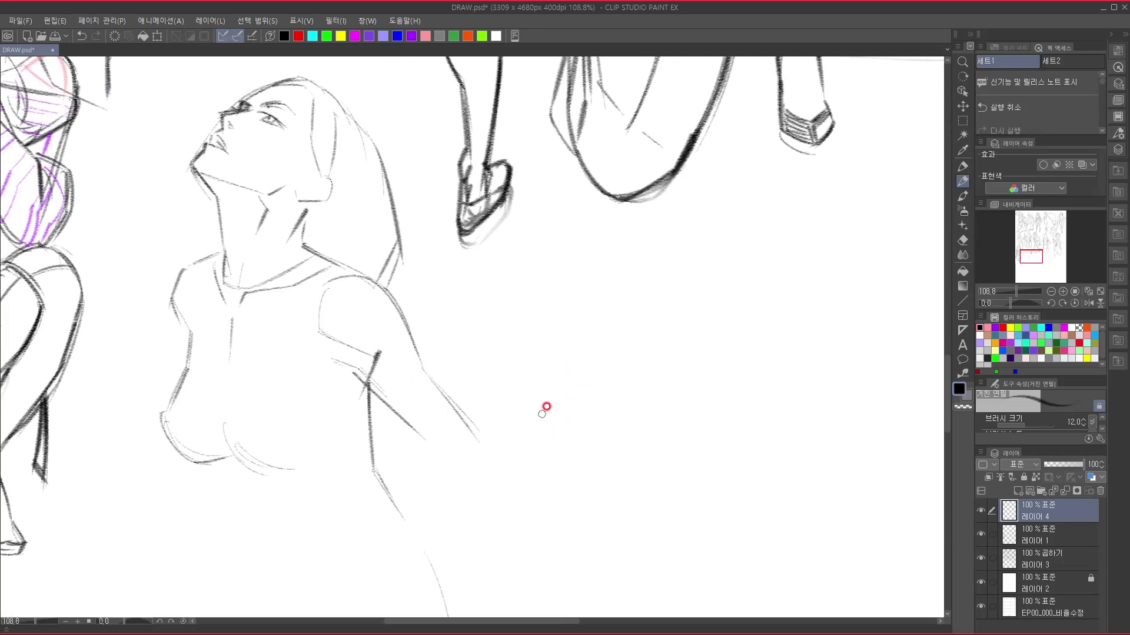
{"action": "left_click_drag", "start_coordinate": [538, 330], "coordinate": [570, 357]}
{"action": "mouse_move", "coordinate": [497, 388]}
{"action": "left_mouse_down"}
{"action": "mouse_move", "coordinate": [540, 412]}
{"action": "mouse_move", "coordinate": [613, 420]}
{"action": "left_mouse_up"}
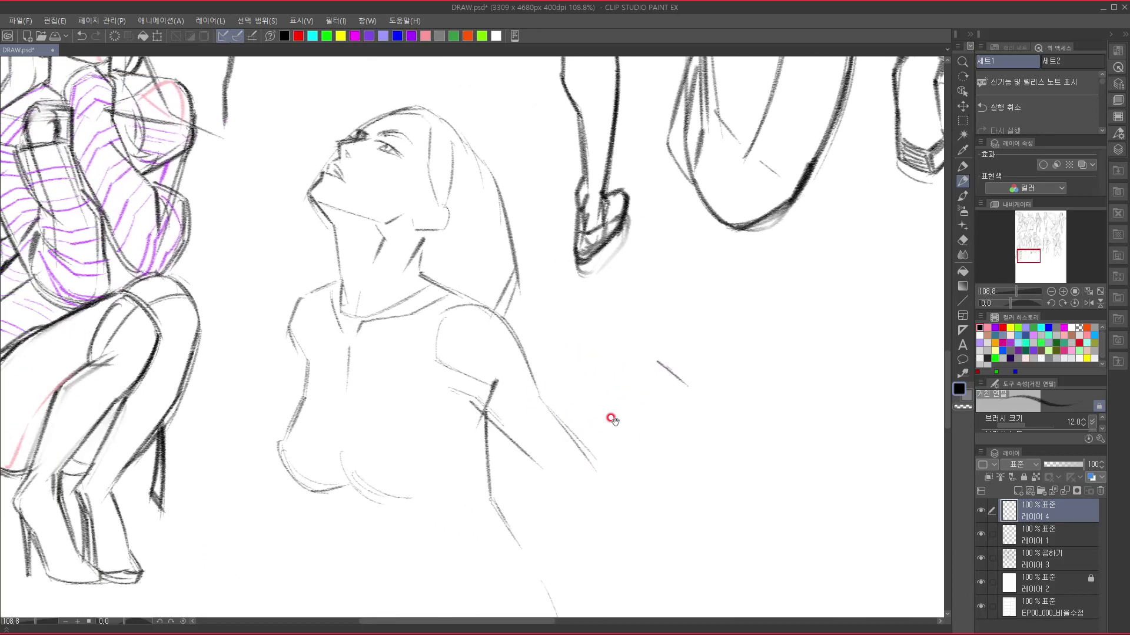
{"action": "left_click_drag", "start_coordinate": [244, 305], "coordinate": [274, 292]}
{"action": "left_click_drag", "start_coordinate": [386, 408], "coordinate": [374, 384]}
{"action": "left_click_drag", "start_coordinate": [334, 212], "coordinate": [333, 399]}
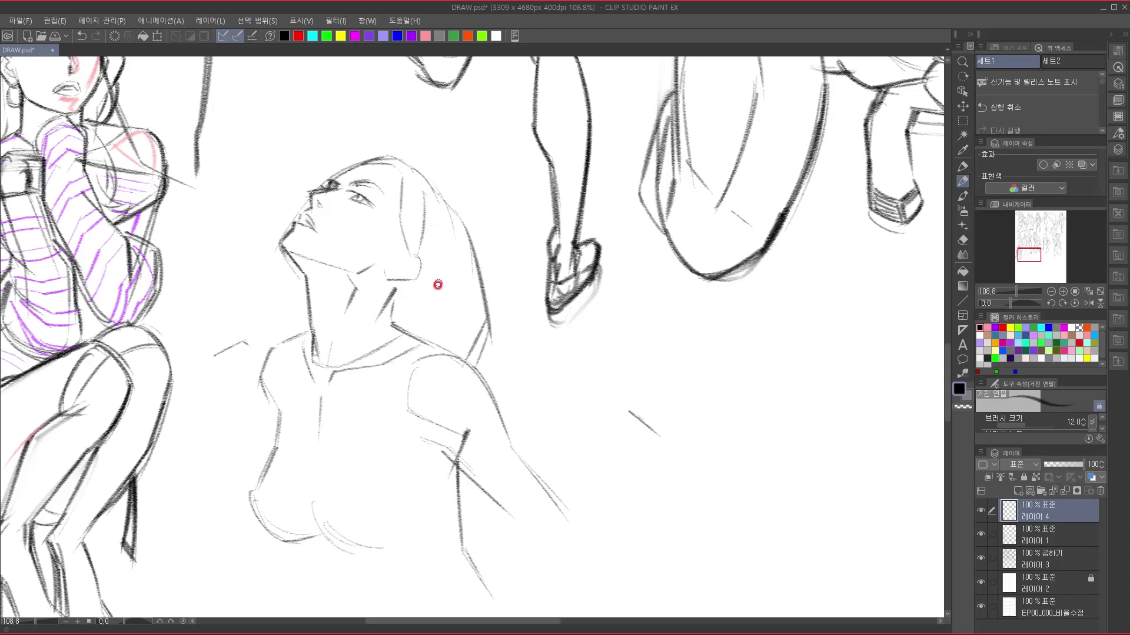
- Draw the hair edge behind the ear down to the nape, darken the nape, and detail the ear and sideburn
{"action": "left_click_drag", "start_coordinate": [443, 232], "coordinate": [396, 333]}
{"action": "left_click_drag", "start_coordinate": [378, 305], "coordinate": [404, 334]}
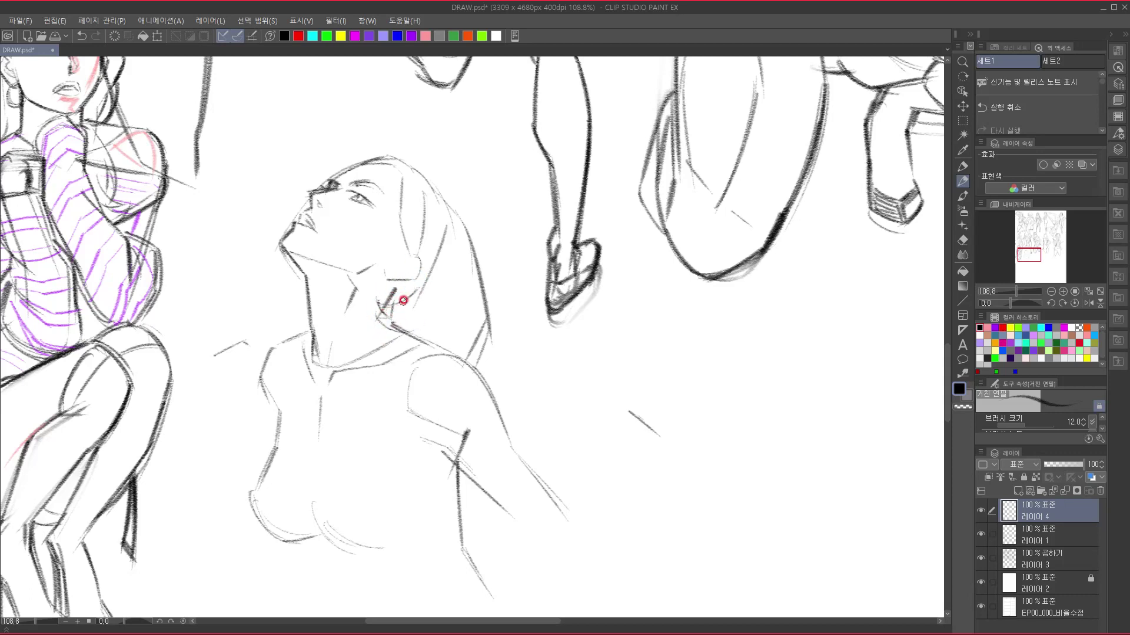
{"action": "left_click_drag", "start_coordinate": [402, 284], "coordinate": [390, 303]}
{"action": "left_click_drag", "start_coordinate": [420, 257], "coordinate": [406, 288]}
{"action": "left_click_drag", "start_coordinate": [417, 260], "coordinate": [412, 277]}
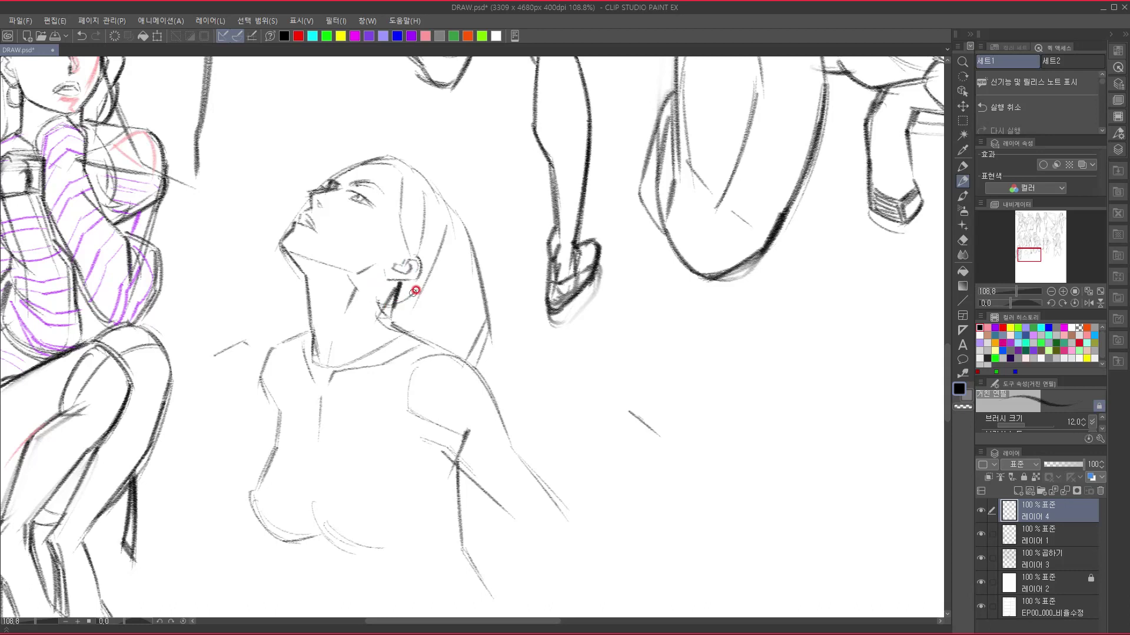
{"action": "left_click_drag", "start_coordinate": [392, 274], "coordinate": [426, 275]}
{"action": "left_click_drag", "start_coordinate": [402, 230], "coordinate": [389, 247]}
- Darken the hair's outer back contour down to the pointed ends and add inner strand lines toward the shoulder
{"action": "left_click_drag", "start_coordinate": [324, 295], "coordinate": [319, 296]}
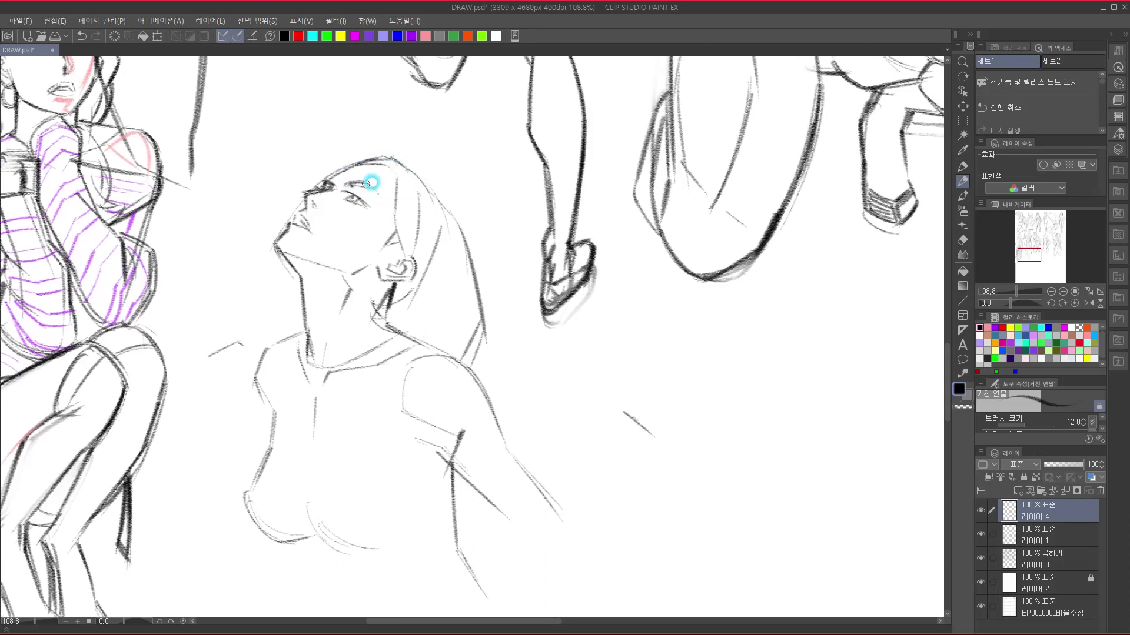
{"action": "mouse_move", "coordinate": [395, 171]}
{"action": "left_mouse_down"}
{"action": "mouse_move", "coordinate": [403, 253]}
{"action": "mouse_move", "coordinate": [439, 213]}
{"action": "mouse_move", "coordinate": [465, 249]}
{"action": "left_mouse_up"}
{"action": "mouse_move", "coordinate": [438, 200]}
{"action": "left_mouse_down"}
{"action": "mouse_move", "coordinate": [466, 243]}
{"action": "mouse_move", "coordinate": [482, 321]}
{"action": "mouse_move", "coordinate": [454, 371]}
{"action": "left_mouse_up"}
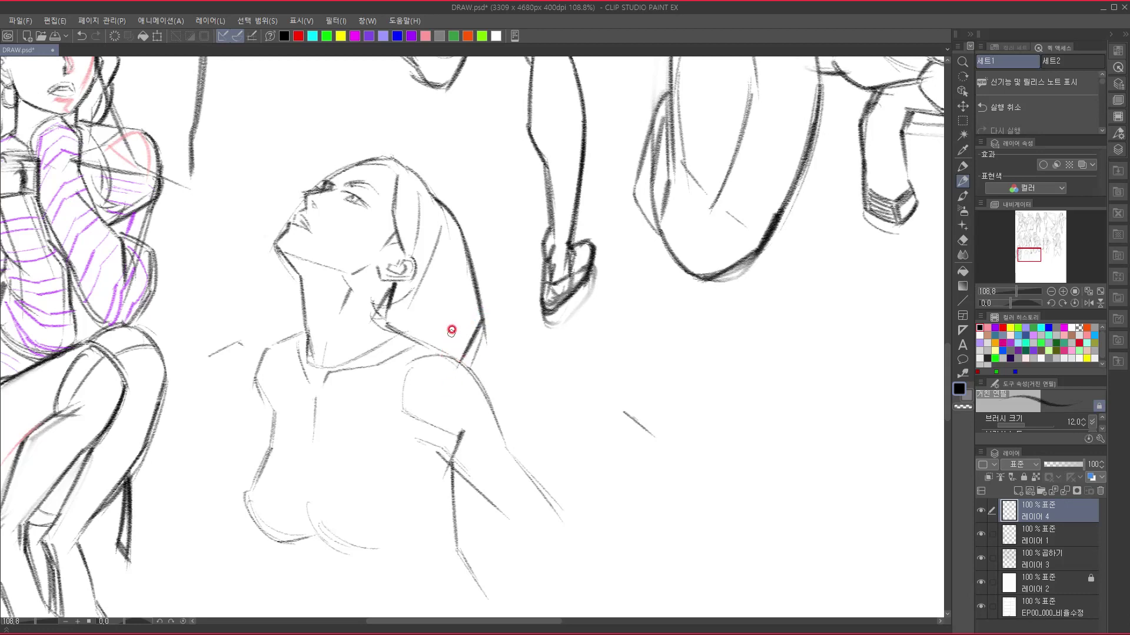
{"action": "mouse_move", "coordinate": [459, 300]}
{"action": "left_mouse_down"}
{"action": "mouse_move", "coordinate": [409, 337]}
{"action": "mouse_move", "coordinate": [432, 294]}
{"action": "left_mouse_up"}
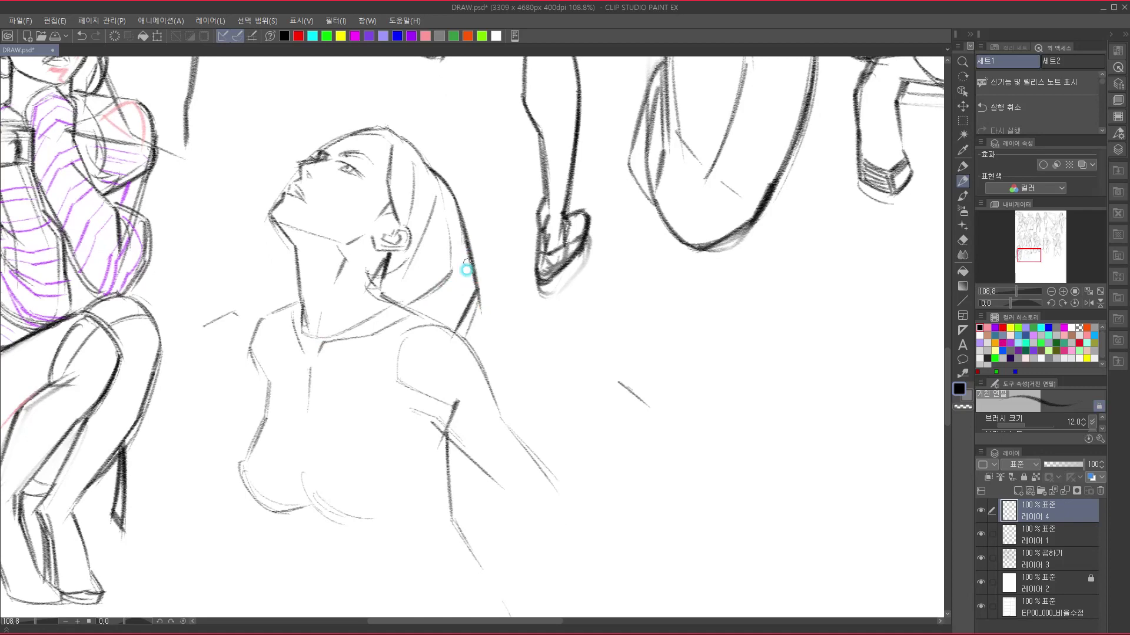
{"action": "left_click_drag", "start_coordinate": [469, 262], "coordinate": [485, 311]}
{"action": "left_click_drag", "start_coordinate": [476, 396], "coordinate": [421, 341]}
{"action": "left_click_drag", "start_coordinate": [433, 293], "coordinate": [486, 300]}
- Strengthen the chest's centre line and sketch the abdomen contour and the rib line beneath the chest
{"action": "left_click_drag", "start_coordinate": [387, 376], "coordinate": [452, 301]}
{"action": "left_click_drag", "start_coordinate": [287, 271], "coordinate": [294, 320]}
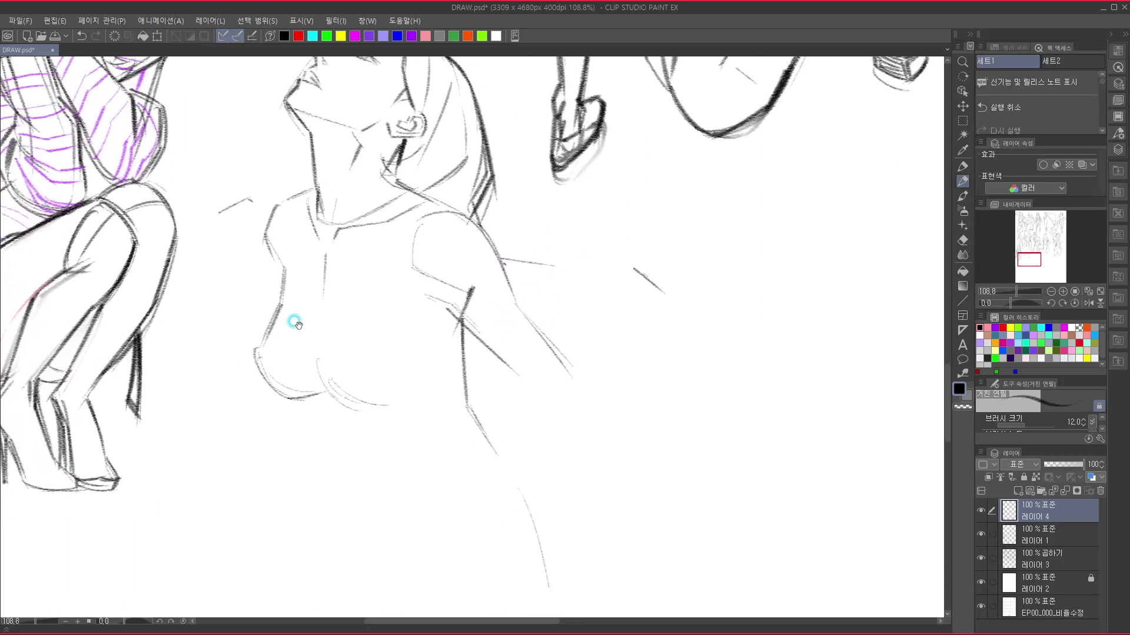
{"action": "left_click_drag", "start_coordinate": [345, 370], "coordinate": [339, 326]}
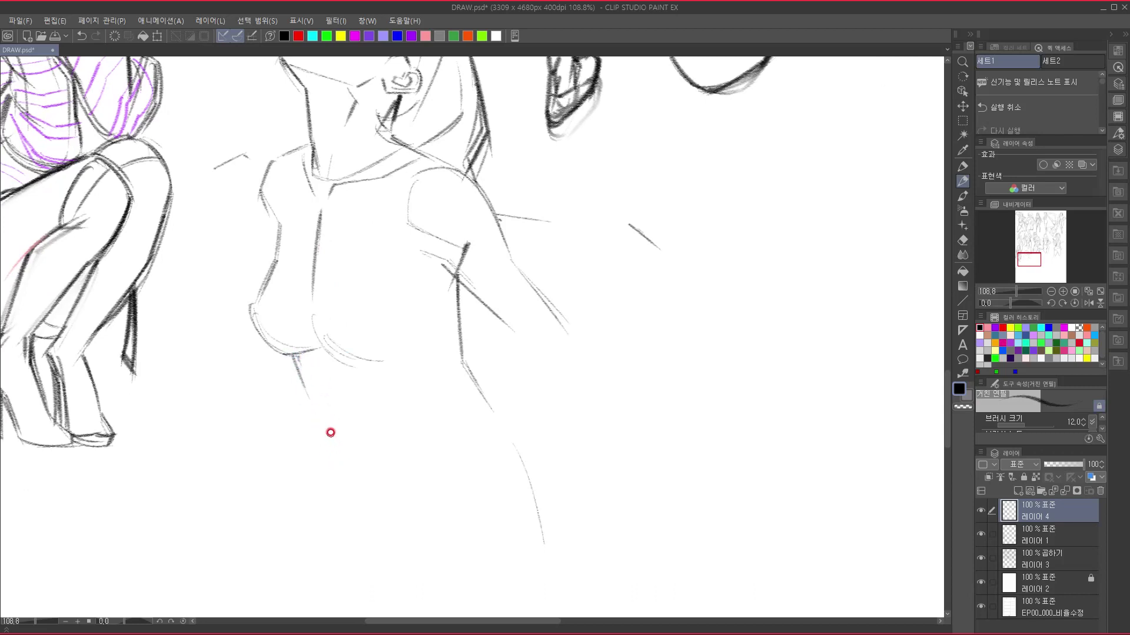
{"action": "left_click_drag", "start_coordinate": [305, 390], "coordinate": [343, 424]}
{"action": "mouse_move", "coordinate": [336, 369]}
{"action": "left_mouse_down"}
{"action": "mouse_move", "coordinate": [353, 395]}
{"action": "mouse_move", "coordinate": [409, 419]}
{"action": "mouse_move", "coordinate": [444, 423]}
{"action": "mouse_move", "coordinate": [435, 400]}
{"action": "left_mouse_up"}
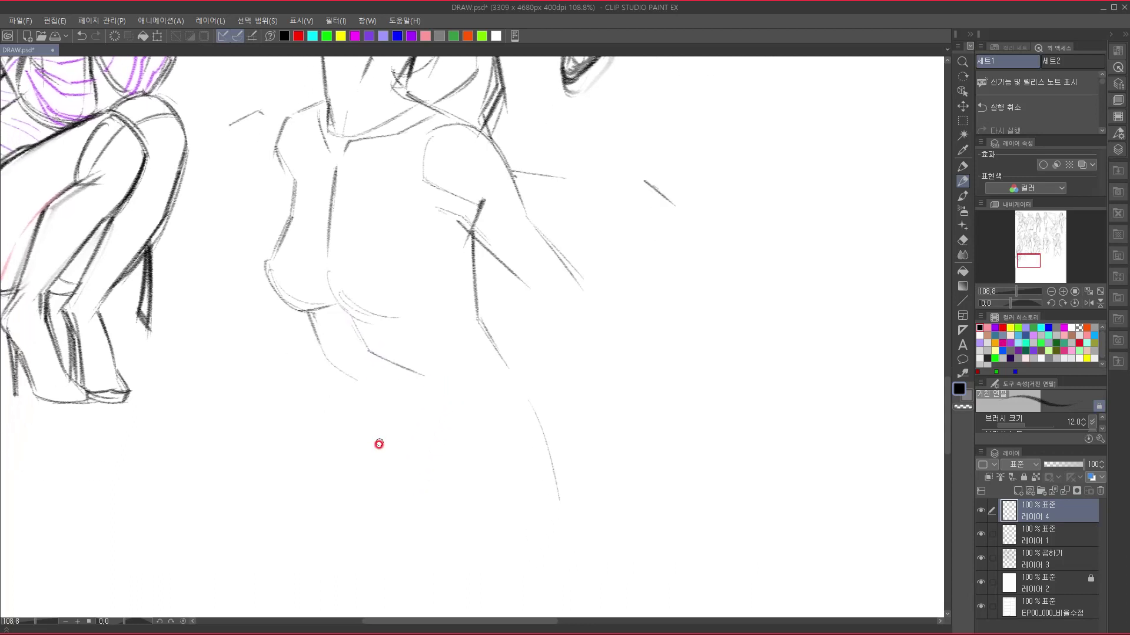
- Draw the waistband below the abdomen, with curved upper and lower edges and short closing strokes at both ends
{"action": "left_click_drag", "start_coordinate": [356, 380], "coordinate": [424, 375]}
{"action": "left_click_drag", "start_coordinate": [354, 380], "coordinate": [457, 367]}
{"action": "left_click_drag", "start_coordinate": [388, 378], "coordinate": [498, 349]}
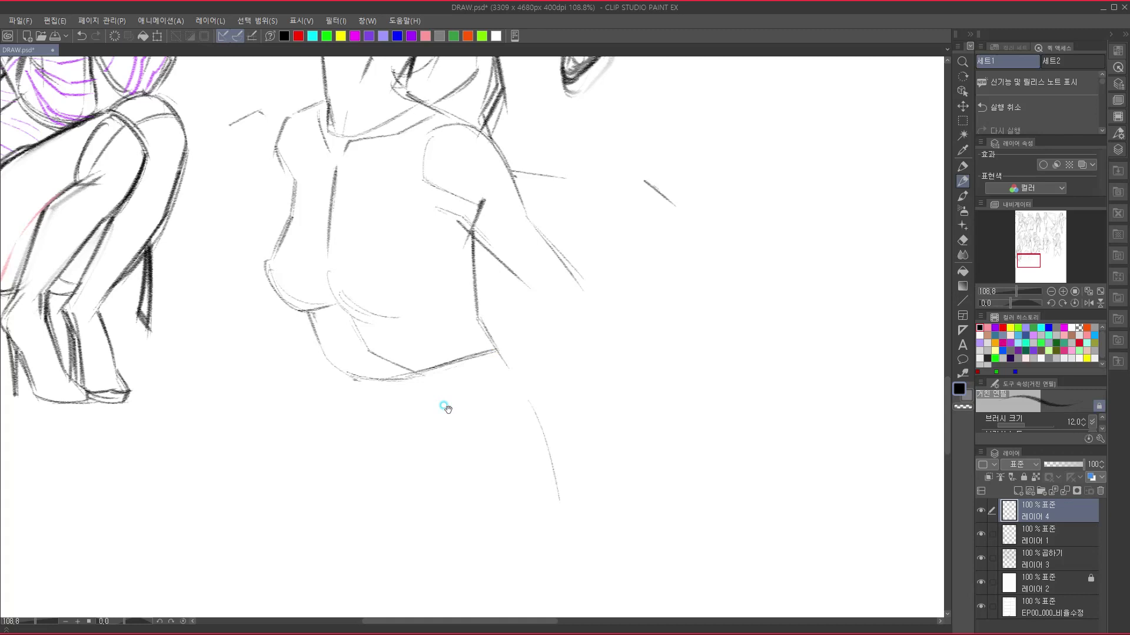
{"action": "left_click_drag", "start_coordinate": [418, 401], "coordinate": [422, 380]}
{"action": "mouse_move", "coordinate": [355, 353]}
{"action": "left_mouse_down"}
{"action": "mouse_move", "coordinate": [354, 383]}
{"action": "mouse_move", "coordinate": [388, 378]}
{"action": "left_mouse_up"}
{"action": "mouse_move", "coordinate": [406, 376]}
{"action": "left_mouse_down"}
{"action": "mouse_move", "coordinate": [493, 353]}
{"action": "mouse_move", "coordinate": [412, 353]}
{"action": "left_mouse_up"}
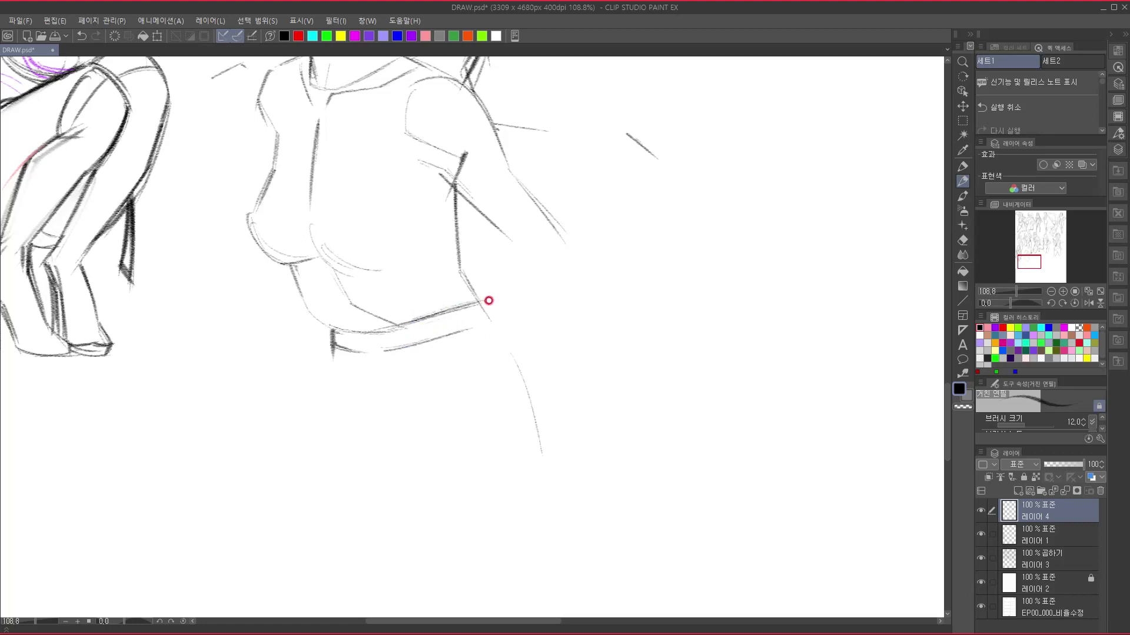
{"action": "mouse_move", "coordinate": [495, 306]}
{"action": "left_mouse_down"}
{"action": "mouse_move", "coordinate": [495, 321]}
{"action": "mouse_move", "coordinate": [498, 301]}
{"action": "left_mouse_up"}
- Draw the hip's rounded outer contour, the crotch folds and the diagonal inner thigh line down to the knee
{"action": "mouse_move", "coordinate": [544, 339]}
{"action": "left_mouse_down"}
{"action": "mouse_move", "coordinate": [548, 295]}
{"action": "mouse_move", "coordinate": [531, 326]}
{"action": "mouse_move", "coordinate": [550, 459]}
{"action": "mouse_move", "coordinate": [557, 431]}
{"action": "mouse_move", "coordinate": [550, 463]}
{"action": "left_mouse_up"}
{"action": "left_click_drag", "start_coordinate": [468, 447], "coordinate": [477, 588]}
{"action": "mouse_move", "coordinate": [499, 406]}
{"action": "left_mouse_down"}
{"action": "mouse_move", "coordinate": [505, 529]}
{"action": "mouse_move", "coordinate": [600, 353]}
{"action": "mouse_move", "coordinate": [631, 204]}
{"action": "left_mouse_up"}
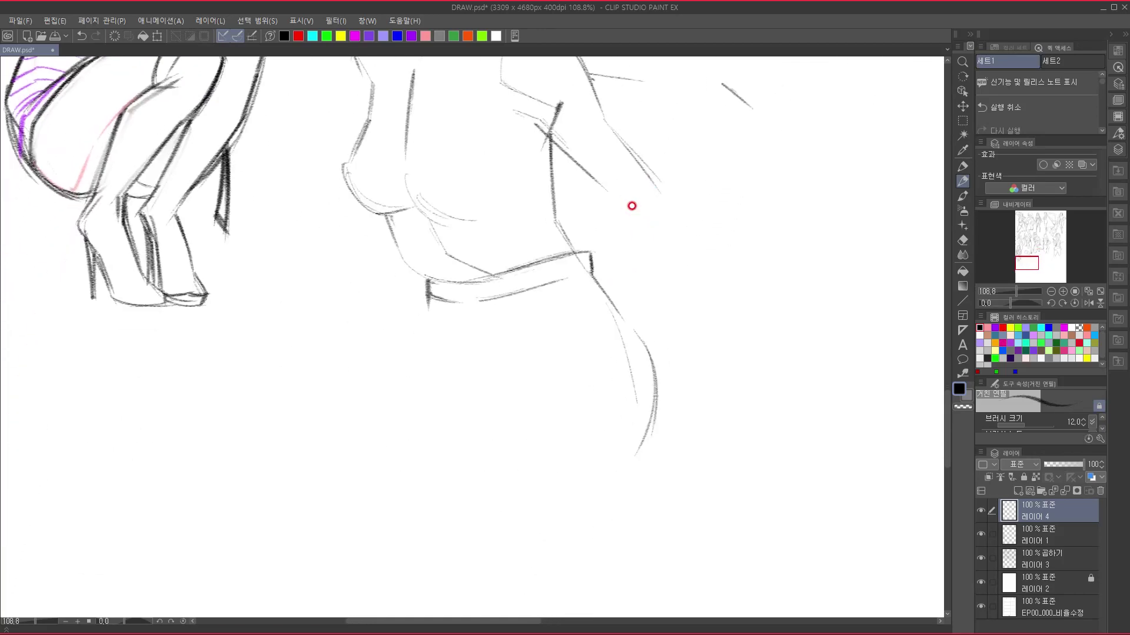
{"action": "mouse_move", "coordinate": [427, 297]}
{"action": "left_mouse_down"}
{"action": "mouse_move", "coordinate": [417, 332]}
{"action": "mouse_move", "coordinate": [466, 297]}
{"action": "mouse_move", "coordinate": [494, 303]}
{"action": "left_mouse_up"}
{"action": "left_click_drag", "start_coordinate": [469, 295], "coordinate": [445, 330]}
{"action": "mouse_move", "coordinate": [471, 294]}
{"action": "left_mouse_down"}
{"action": "mouse_move", "coordinate": [425, 354]}
{"action": "mouse_move", "coordinate": [347, 445]}
{"action": "left_mouse_up"}
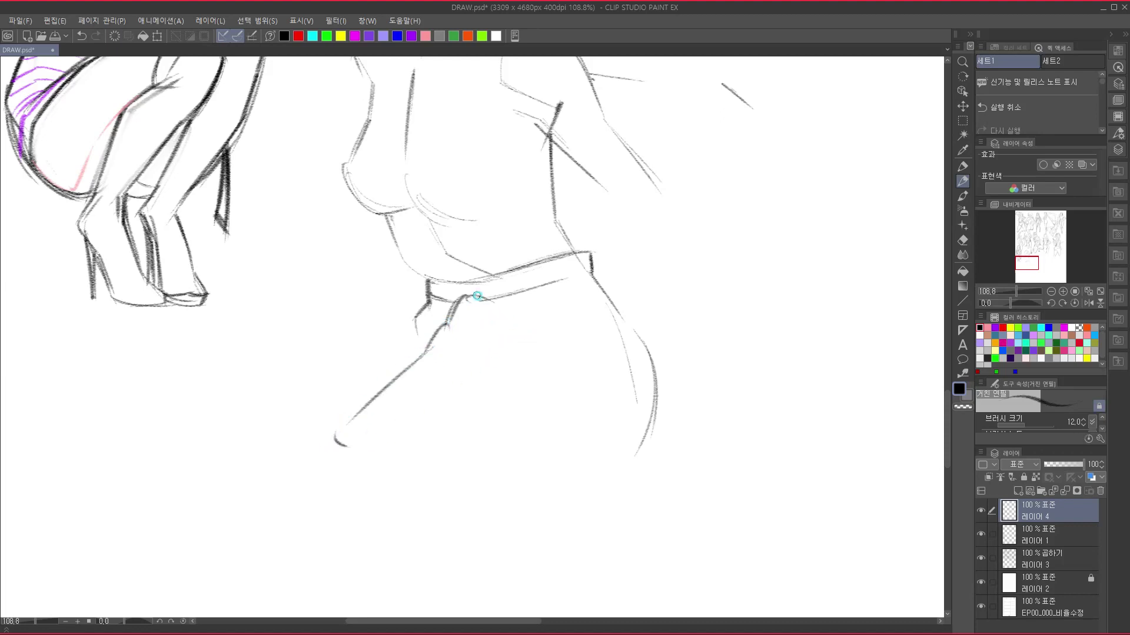
- Add the near thigh's diagonal crease at the hip, and draw the far thigh's upper contour out to the rounded knee
{"action": "mouse_move", "coordinate": [466, 295]}
{"action": "left_mouse_down"}
{"action": "mouse_move", "coordinate": [573, 347]}
{"action": "mouse_move", "coordinate": [635, 395]}
{"action": "left_mouse_up"}
{"action": "mouse_move", "coordinate": [474, 436]}
{"action": "left_mouse_down"}
{"action": "mouse_move", "coordinate": [481, 484]}
{"action": "mouse_move", "coordinate": [573, 472]}
{"action": "mouse_move", "coordinate": [560, 436]}
{"action": "left_mouse_up"}
{"action": "mouse_move", "coordinate": [489, 407]}
{"action": "left_mouse_down"}
{"action": "mouse_move", "coordinate": [453, 414]}
{"action": "mouse_move", "coordinate": [493, 426]}
{"action": "mouse_move", "coordinate": [475, 399]}
{"action": "mouse_move", "coordinate": [456, 413]}
{"action": "mouse_move", "coordinate": [406, 405]}
{"action": "left_mouse_up"}
{"action": "left_click_drag", "start_coordinate": [289, 375], "coordinate": [436, 409]}
{"action": "mouse_move", "coordinate": [289, 371]}
{"action": "left_mouse_down"}
{"action": "mouse_move", "coordinate": [224, 421]}
{"action": "mouse_move", "coordinate": [240, 470]}
{"action": "left_mouse_up"}
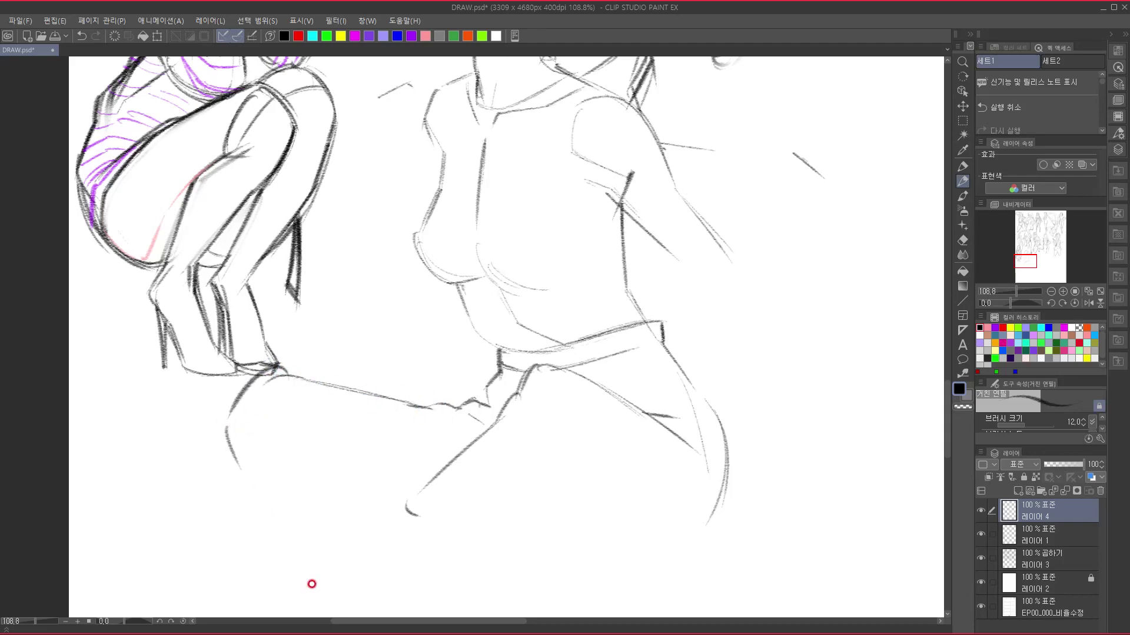
- Darken the neck-to-shoulder line and the far bust contour, and curve in the near cup's upper edge
{"action": "left_click_drag", "start_coordinate": [539, 406], "coordinate": [423, 587]}
{"action": "mouse_move", "coordinate": [525, 417]}
{"action": "left_mouse_down"}
{"action": "mouse_move", "coordinate": [543, 369]}
{"action": "mouse_move", "coordinate": [529, 350]}
{"action": "left_mouse_up"}
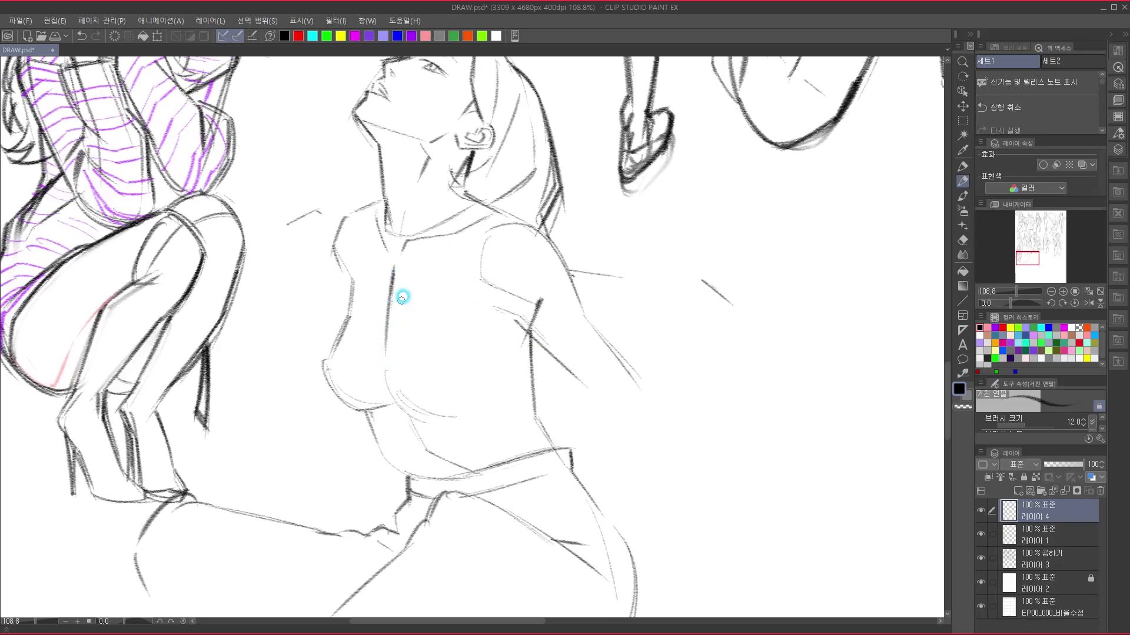
{"action": "left_click_drag", "start_coordinate": [403, 240], "coordinate": [446, 236]}
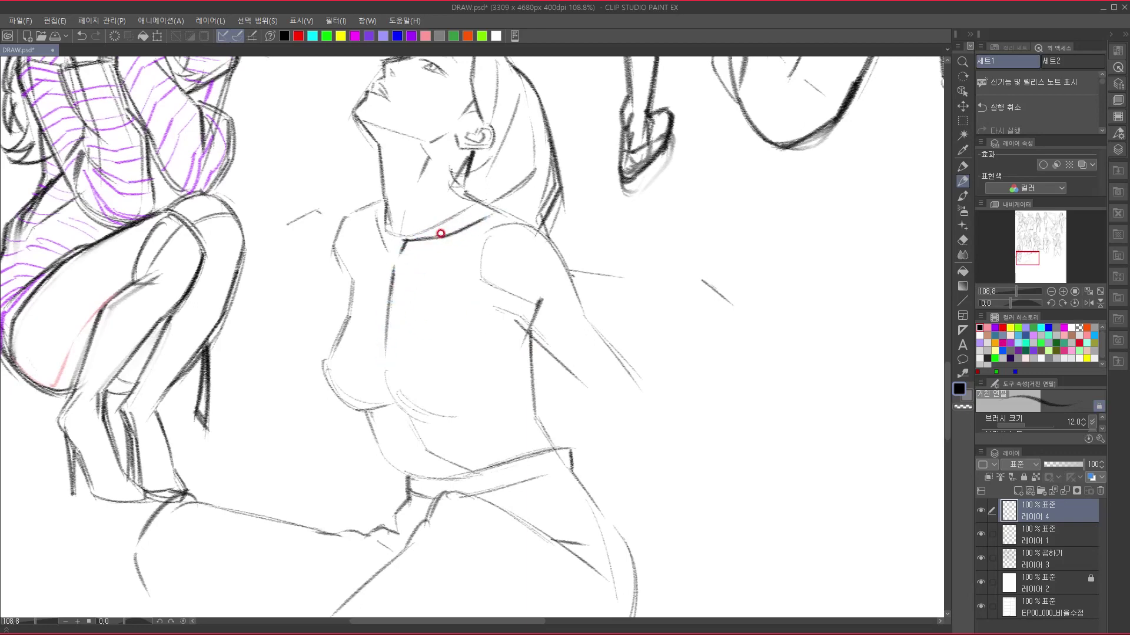
{"action": "mouse_move", "coordinate": [438, 233]}
{"action": "left_mouse_down"}
{"action": "mouse_move", "coordinate": [481, 224]}
{"action": "mouse_move", "coordinate": [445, 223]}
{"action": "left_mouse_up"}
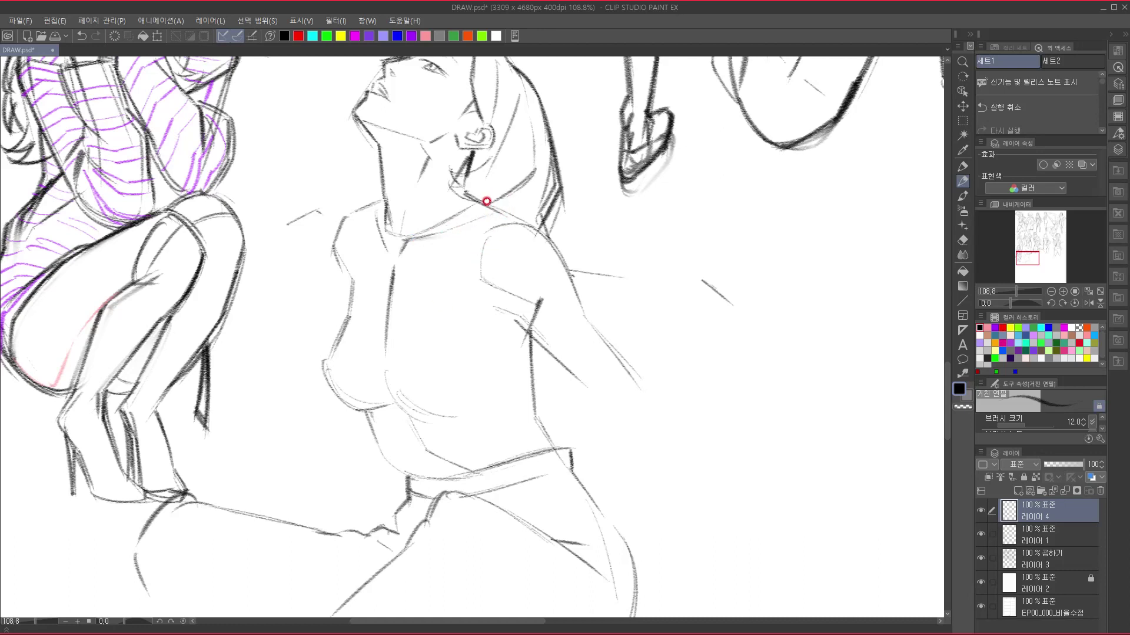
{"action": "left_click_drag", "start_coordinate": [453, 189], "coordinate": [487, 204]}
{"action": "left_click_drag", "start_coordinate": [351, 283], "coordinate": [323, 366]}
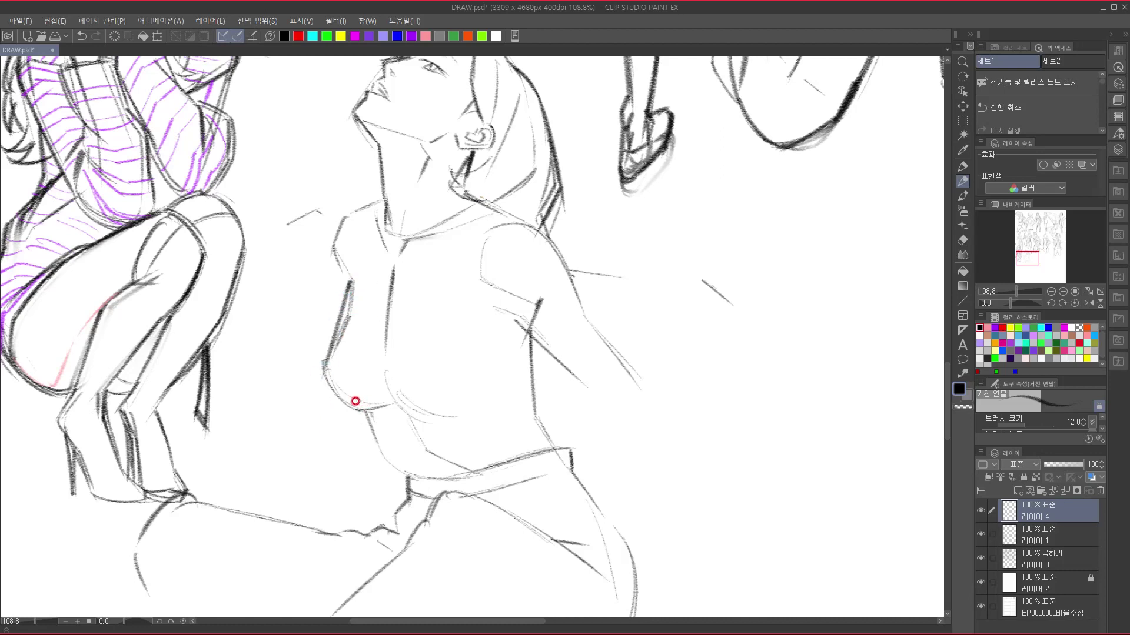
{"action": "mouse_move", "coordinate": [323, 364]}
{"action": "left_mouse_down"}
{"action": "mouse_move", "coordinate": [364, 409]}
{"action": "mouse_move", "coordinate": [416, 364]}
{"action": "mouse_move", "coordinate": [407, 402]}
{"action": "mouse_move", "coordinate": [424, 358]}
{"action": "mouse_move", "coordinate": [406, 401]}
{"action": "mouse_move", "coordinate": [409, 380]}
{"action": "mouse_move", "coordinate": [391, 382]}
{"action": "mouse_move", "coordinate": [396, 425]}
{"action": "mouse_move", "coordinate": [409, 416]}
{"action": "mouse_move", "coordinate": [395, 393]}
{"action": "mouse_move", "coordinate": [426, 354]}
{"action": "mouse_move", "coordinate": [403, 373]}
{"action": "mouse_move", "coordinate": [457, 337]}
{"action": "left_mouse_up"}
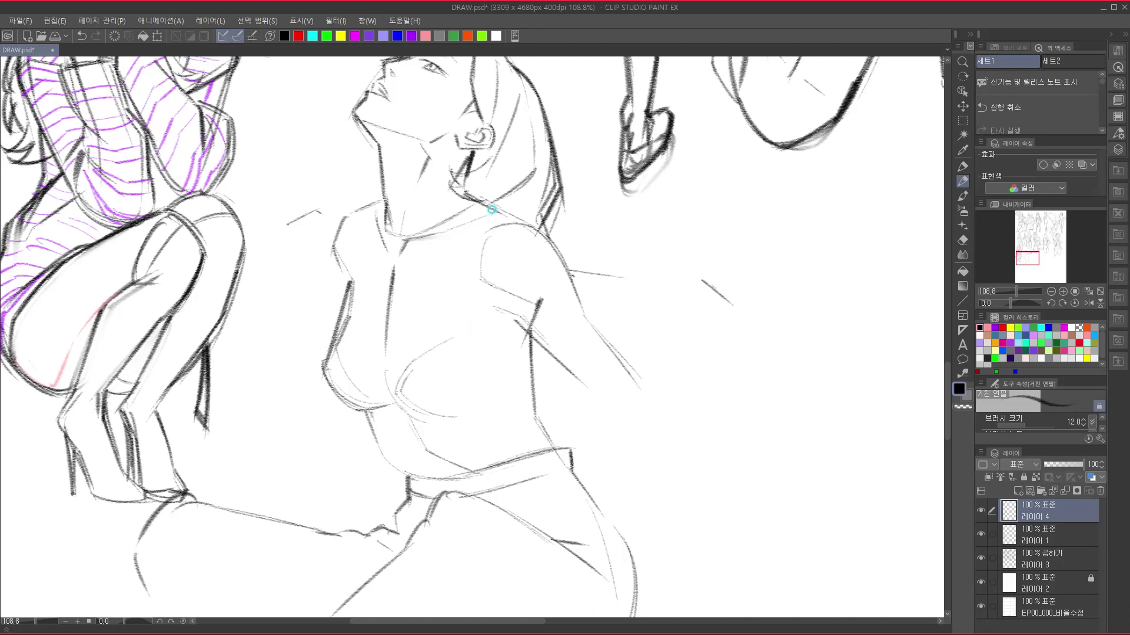
- Draw the near shoulder strap as two lines running down to the cup, and add the cup's slanting outer edge
{"action": "left_click_drag", "start_coordinate": [464, 240], "coordinate": [454, 330]}
{"action": "mouse_move", "coordinate": [496, 218]}
{"action": "left_mouse_down"}
{"action": "mouse_move", "coordinate": [468, 258]}
{"action": "mouse_move", "coordinate": [475, 238]}
{"action": "mouse_move", "coordinate": [464, 306]}
{"action": "left_mouse_up"}
{"action": "mouse_move", "coordinate": [468, 253]}
{"action": "left_mouse_down"}
{"action": "mouse_move", "coordinate": [467, 334]}
{"action": "mouse_move", "coordinate": [467, 320]}
{"action": "mouse_move", "coordinate": [455, 339]}
{"action": "mouse_move", "coordinate": [466, 384]}
{"action": "mouse_move", "coordinate": [497, 373]}
{"action": "left_mouse_up"}
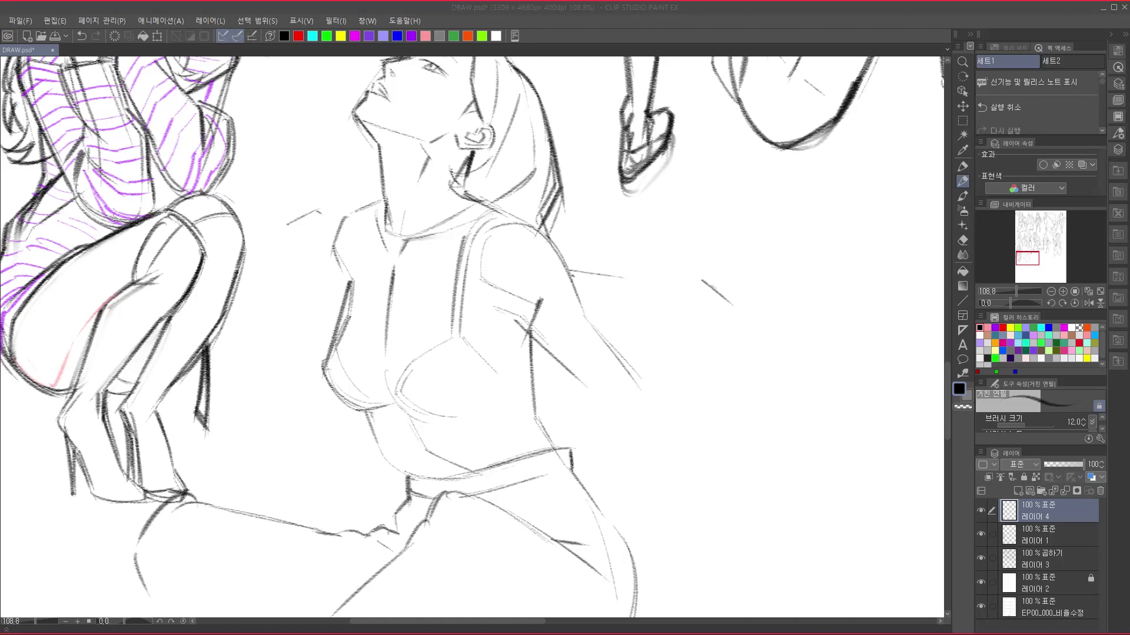
{"action": "left_click", "coordinate": [440, 268]}
{"action": "mouse_move", "coordinate": [445, 343]}
{"action": "left_mouse_down"}
{"action": "mouse_move", "coordinate": [436, 393]}
{"action": "mouse_move", "coordinate": [453, 356]}
{"action": "left_mouse_up"}
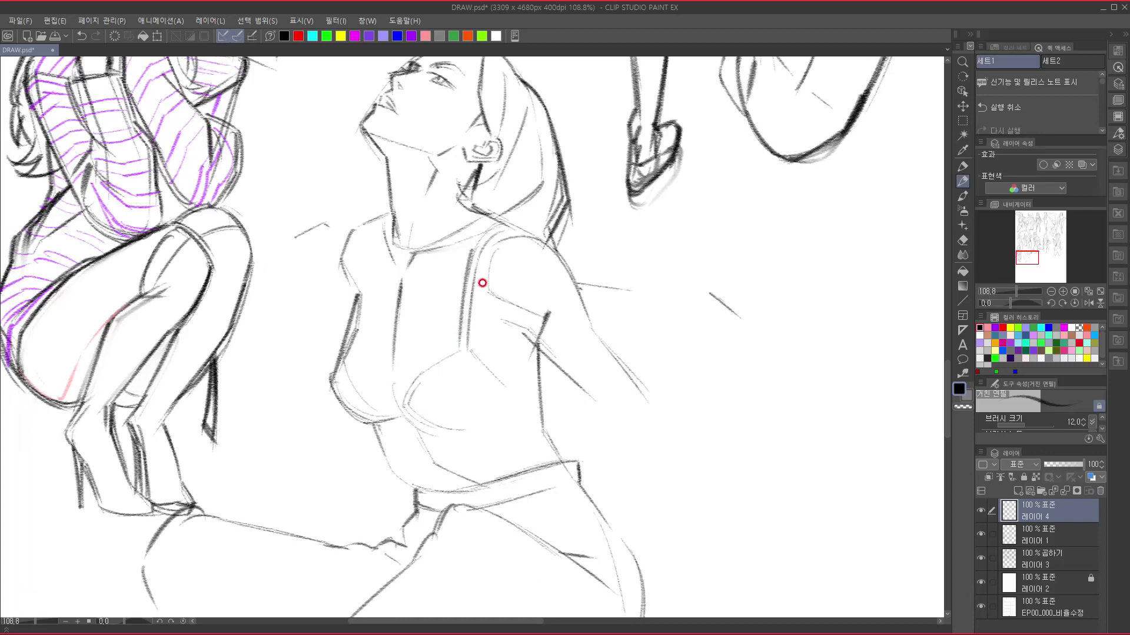
- Draw the far strap from the neck base down over the chest, joining it to the far bust contour
{"action": "left_click_drag", "start_coordinate": [384, 233], "coordinate": [352, 352]}
{"action": "left_click_drag", "start_coordinate": [386, 230], "coordinate": [363, 287]}
{"action": "left_click_drag", "start_coordinate": [388, 231], "coordinate": [356, 290]}
{"action": "left_click_drag", "start_coordinate": [383, 235], "coordinate": [353, 341]}
{"action": "mouse_move", "coordinate": [462, 334]}
{"action": "left_mouse_down"}
{"action": "mouse_move", "coordinate": [459, 326]}
{"action": "mouse_move", "coordinate": [481, 320]}
{"action": "mouse_move", "coordinate": [475, 334]}
{"action": "left_mouse_up"}
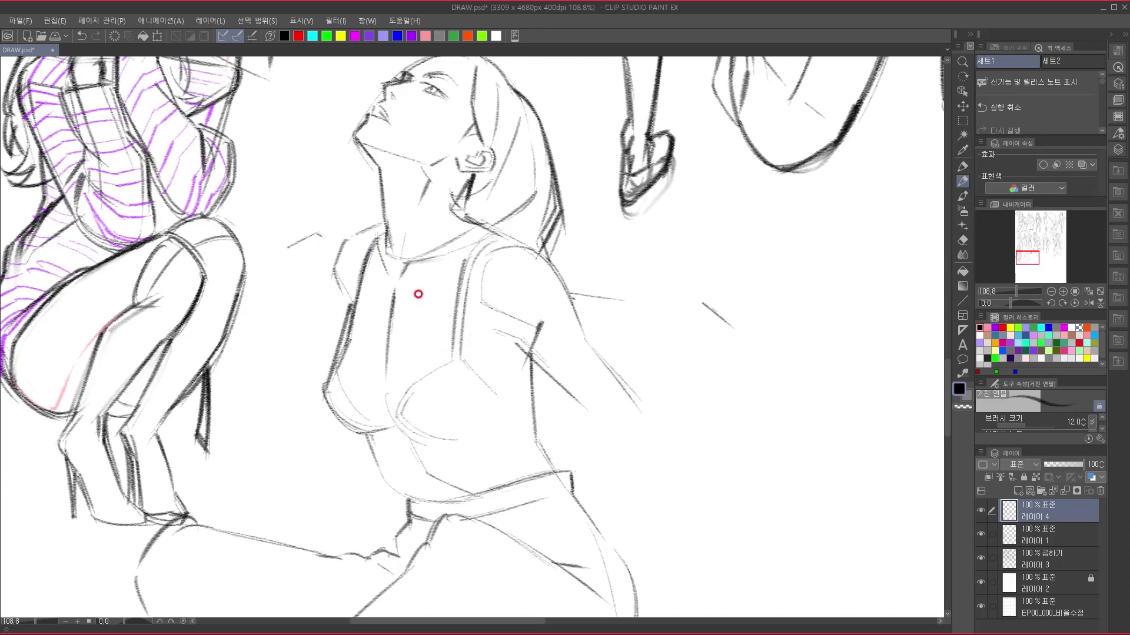
- Thicken the near shoulder line behind the neck and the contour of the far shoulder and upper arm
{"action": "left_click_drag", "start_coordinate": [478, 217], "coordinate": [543, 252]}
{"action": "left_click_drag", "start_coordinate": [466, 208], "coordinate": [541, 253]}
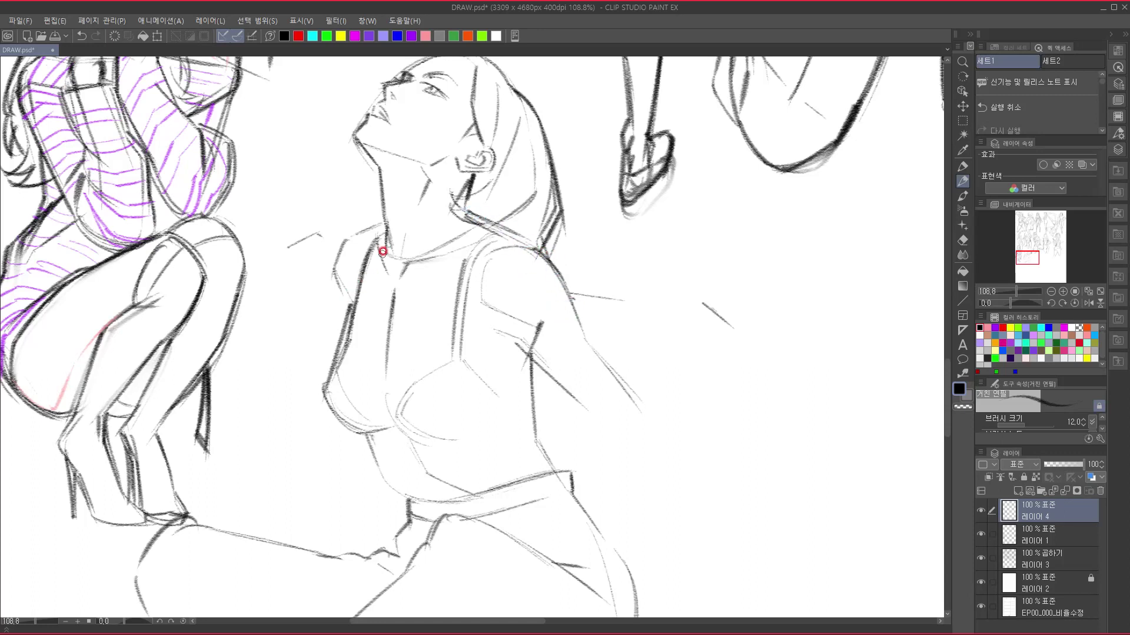
{"action": "mouse_move", "coordinate": [381, 226]}
{"action": "left_mouse_down"}
{"action": "mouse_move", "coordinate": [335, 258]}
{"action": "mouse_move", "coordinate": [386, 227]}
{"action": "mouse_move", "coordinate": [336, 257]}
{"action": "mouse_move", "coordinate": [347, 251]}
{"action": "mouse_move", "coordinate": [348, 294]}
{"action": "left_mouse_up"}
{"action": "left_click_drag", "start_coordinate": [347, 252], "coordinate": [350, 306]}
{"action": "mouse_move", "coordinate": [382, 224]}
{"action": "left_mouse_down"}
{"action": "mouse_move", "coordinate": [353, 243]}
{"action": "mouse_move", "coordinate": [339, 312]}
{"action": "left_mouse_up"}
{"action": "scroll", "coordinate": [469, 323], "scroll_direction": "down", "scroll_amount": 2}
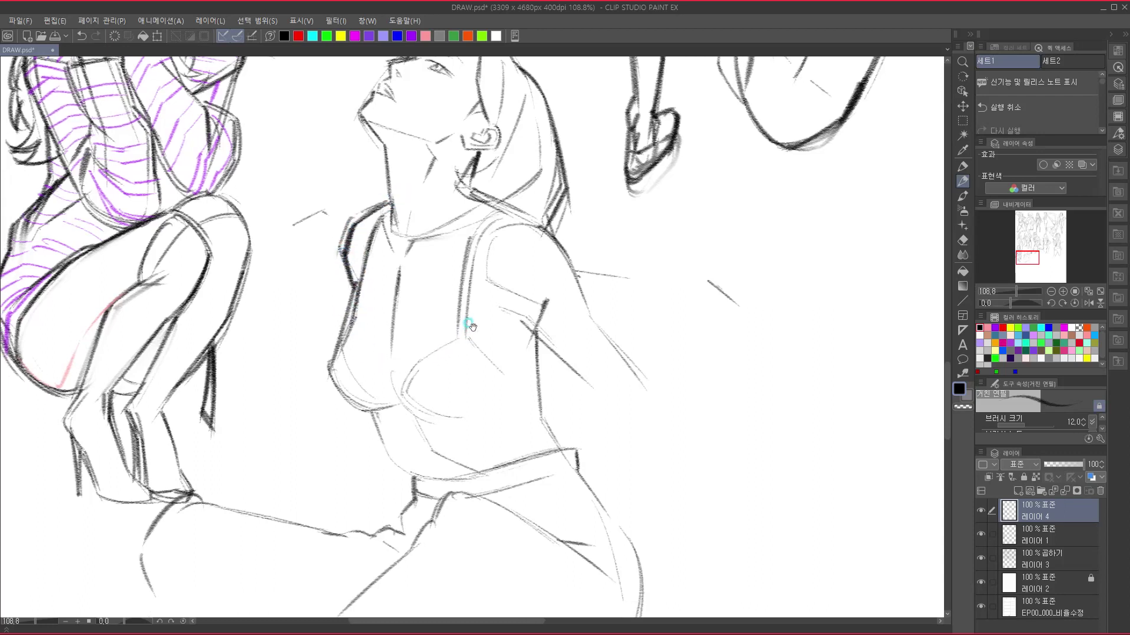
- Define the bust with cleavage lines and the near cup's lower curve, and add the side band and crease under the armpit
{"action": "mouse_move", "coordinate": [356, 250]}
{"action": "left_mouse_down"}
{"action": "mouse_move", "coordinate": [331, 325]}
{"action": "mouse_move", "coordinate": [339, 355]}
{"action": "mouse_move", "coordinate": [368, 374]}
{"action": "left_mouse_up"}
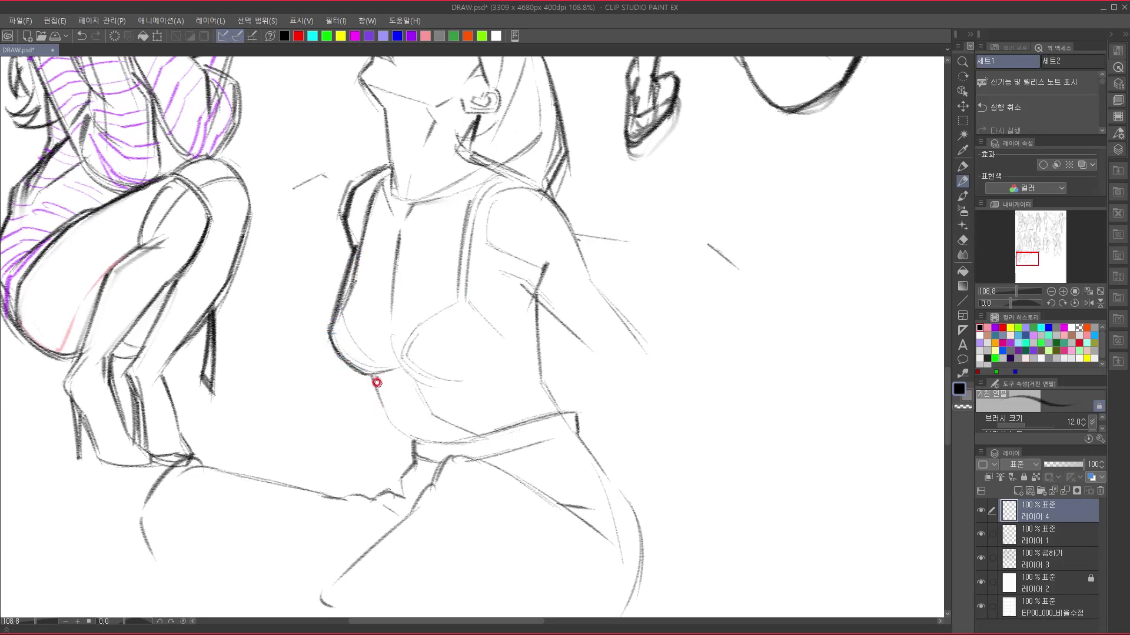
{"action": "mouse_move", "coordinate": [402, 355]}
{"action": "left_mouse_down"}
{"action": "mouse_move", "coordinate": [406, 330]}
{"action": "mouse_move", "coordinate": [444, 310]}
{"action": "mouse_move", "coordinate": [424, 316]}
{"action": "mouse_move", "coordinate": [452, 315]}
{"action": "mouse_move", "coordinate": [366, 388]}
{"action": "mouse_move", "coordinate": [381, 401]}
{"action": "mouse_move", "coordinate": [384, 330]}
{"action": "mouse_move", "coordinate": [408, 376]}
{"action": "left_mouse_up"}
{"action": "left_click_drag", "start_coordinate": [392, 318], "coordinate": [430, 260]}
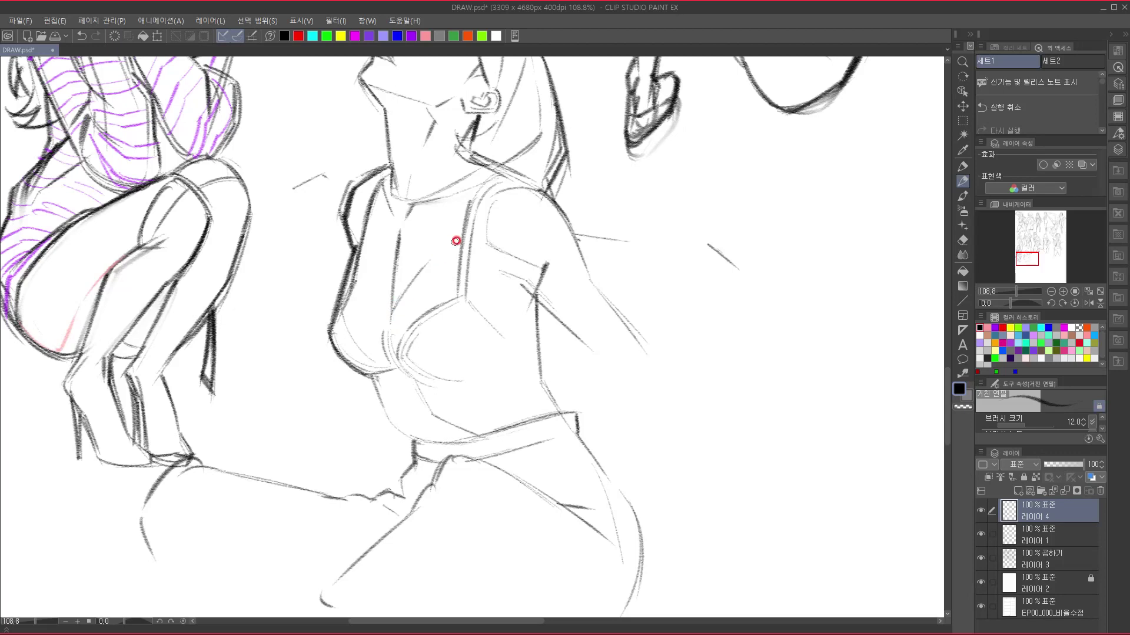
{"action": "key", "text": "ctrl+z"}
{"action": "left_click_drag", "start_coordinate": [425, 380], "coordinate": [494, 372]}
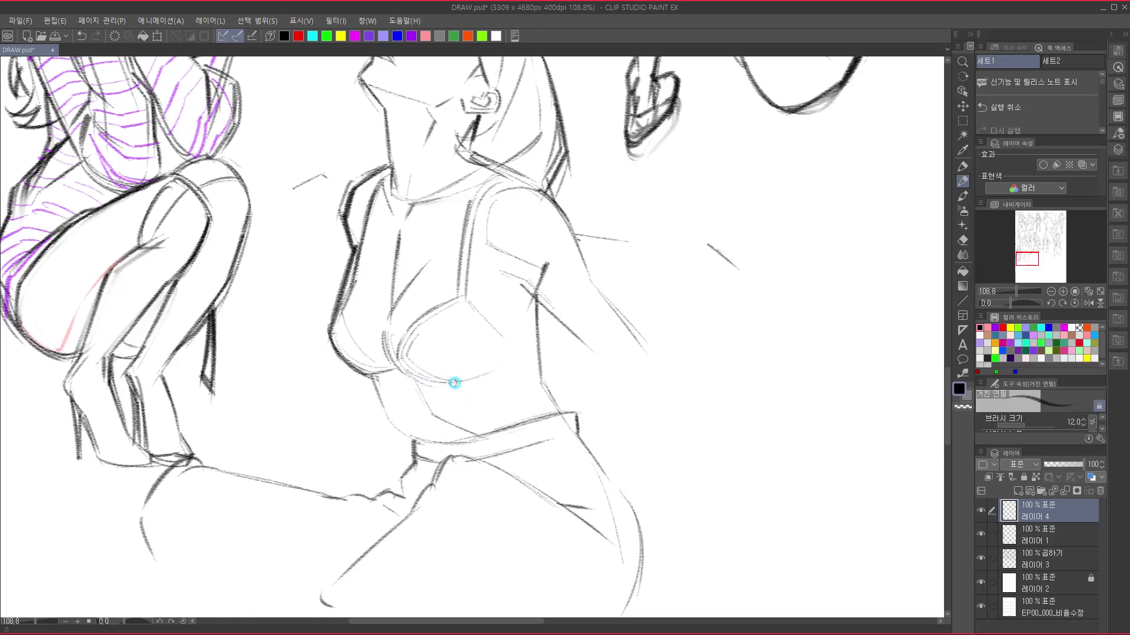
{"action": "mouse_move", "coordinate": [464, 296]}
{"action": "left_mouse_down"}
{"action": "mouse_move", "coordinate": [503, 338]}
{"action": "mouse_move", "coordinate": [495, 347]}
{"action": "mouse_move", "coordinate": [509, 335]}
{"action": "mouse_move", "coordinate": [494, 327]}
{"action": "mouse_move", "coordinate": [533, 303]}
{"action": "left_mouse_up"}
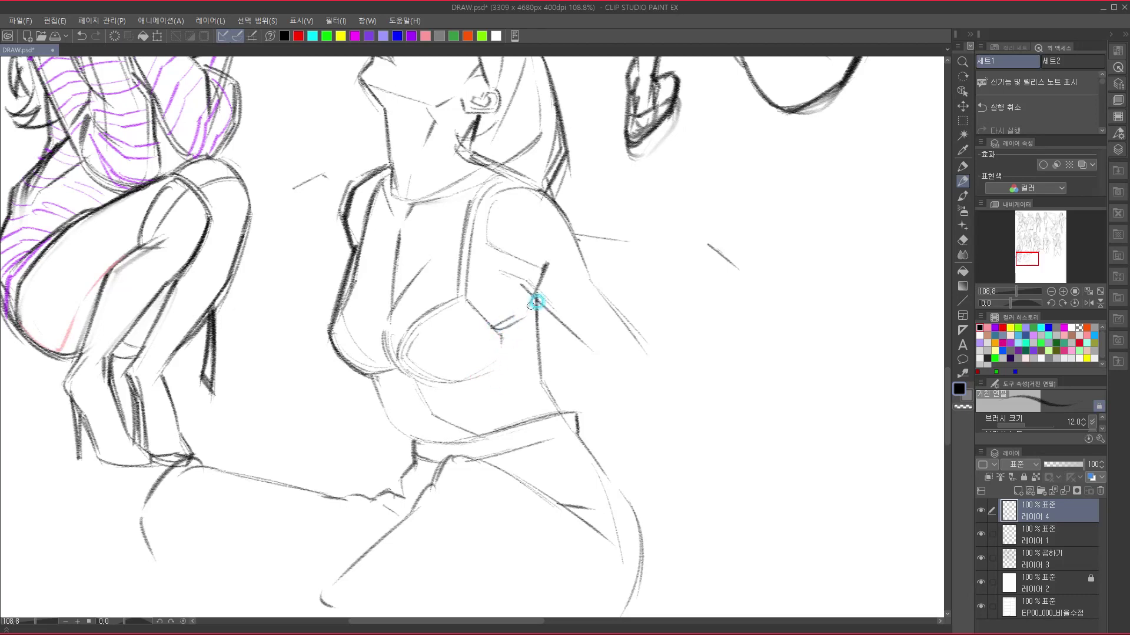
{"action": "left_click_drag", "start_coordinate": [535, 330], "coordinate": [507, 355]}
- Darken the abdomen's front contour down to the waistband and the rib line beneath the near cup
{"action": "mouse_move", "coordinate": [591, 341]}
{"action": "left_mouse_down"}
{"action": "mouse_move", "coordinate": [517, 400]}
{"action": "mouse_move", "coordinate": [500, 392]}
{"action": "mouse_move", "coordinate": [483, 296]}
{"action": "left_mouse_up"}
{"action": "mouse_move", "coordinate": [293, 319]}
{"action": "left_mouse_down"}
{"action": "mouse_move", "coordinate": [315, 369]}
{"action": "mouse_move", "coordinate": [348, 387]}
{"action": "left_mouse_up"}
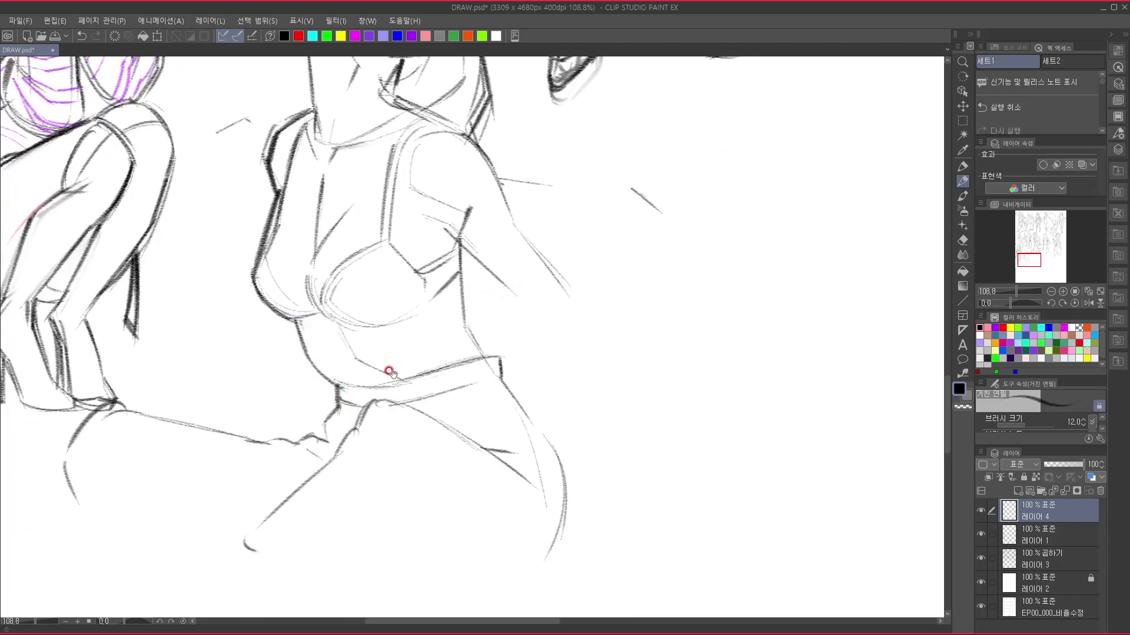
{"action": "left_click_drag", "start_coordinate": [454, 384], "coordinate": [446, 524]}
{"action": "left_click_drag", "start_coordinate": [555, 429], "coordinate": [517, 333]}
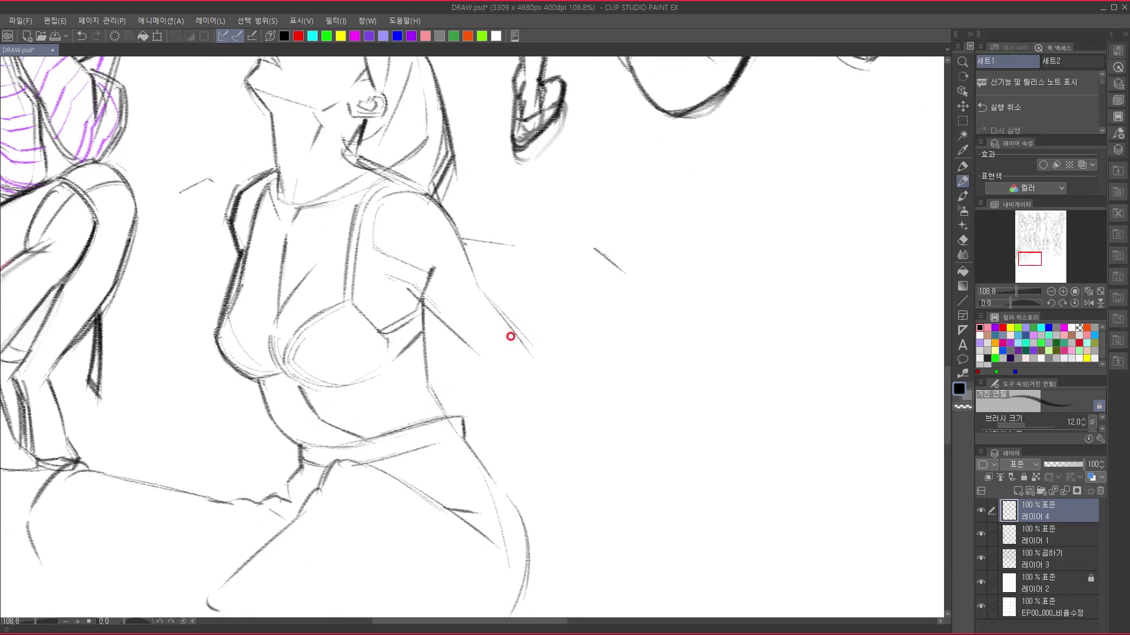
- Darken the near upper arm's outer contour, extend its underside and round off the elbow
{"action": "left_click_drag", "start_coordinate": [449, 218], "coordinate": [484, 289]}
{"action": "left_click_drag", "start_coordinate": [458, 233], "coordinate": [522, 335]}
{"action": "mouse_move", "coordinate": [492, 294]}
{"action": "left_mouse_down"}
{"action": "mouse_move", "coordinate": [548, 405]}
{"action": "mouse_move", "coordinate": [557, 397]}
{"action": "left_mouse_up"}
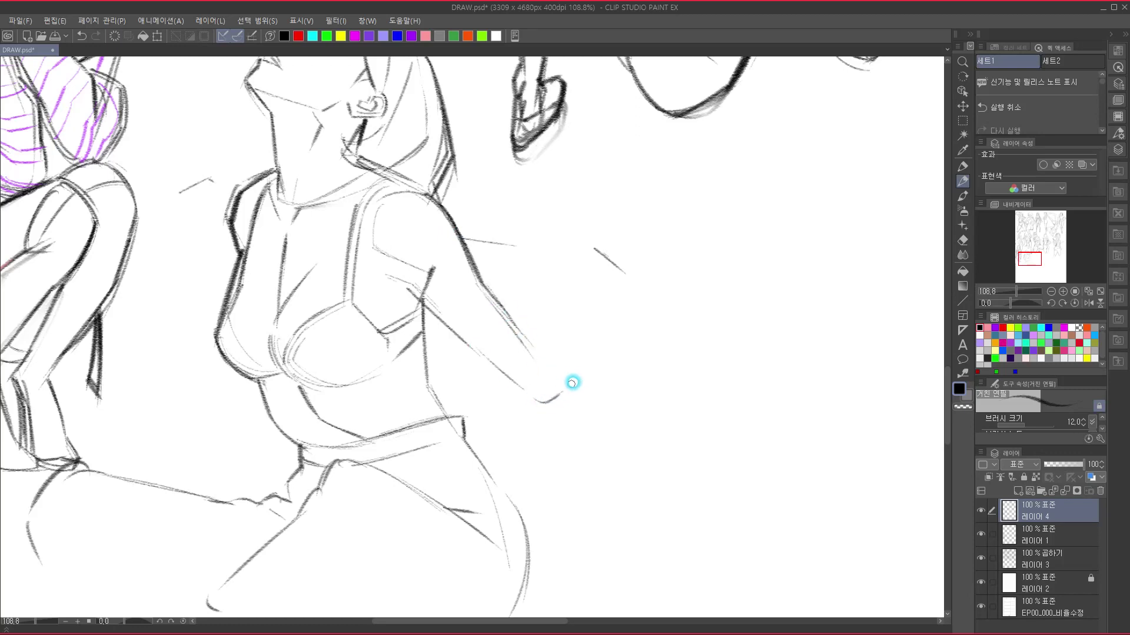
- Sketch the near hand beyond the elbow with short finger divisions, curled fingertips and a knuckle edge
{"action": "left_click_drag", "start_coordinate": [612, 340], "coordinate": [584, 349]}
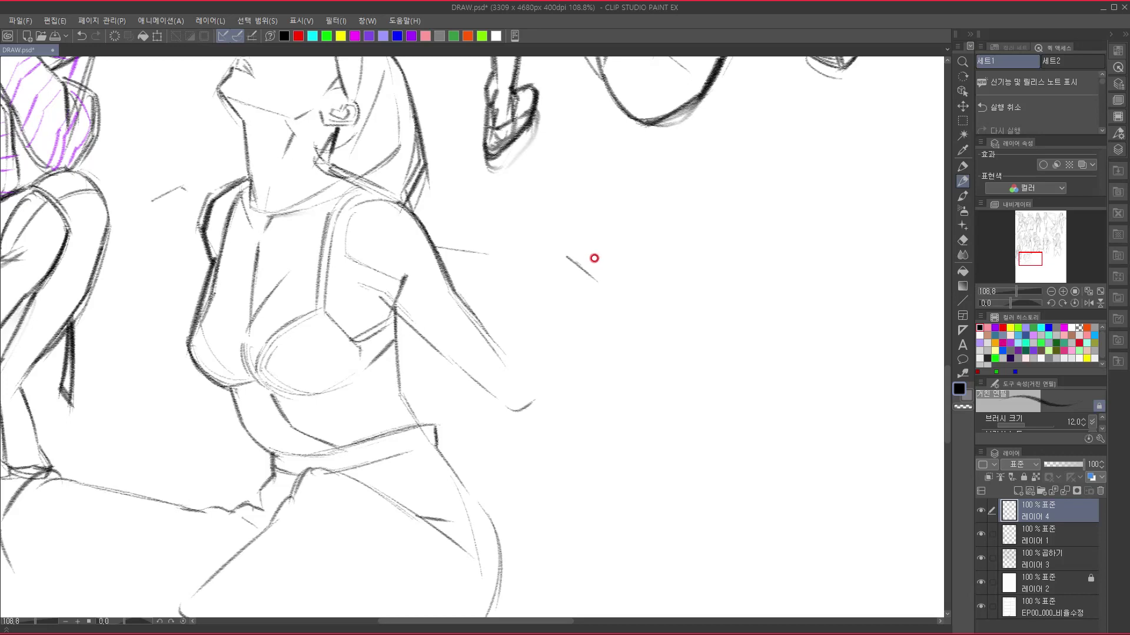
{"action": "mouse_move", "coordinate": [576, 259]}
{"action": "left_mouse_down"}
{"action": "mouse_move", "coordinate": [566, 275]}
{"action": "mouse_move", "coordinate": [598, 288]}
{"action": "left_mouse_up"}
{"action": "mouse_move", "coordinate": [600, 285]}
{"action": "left_mouse_down"}
{"action": "mouse_move", "coordinate": [581, 306]}
{"action": "mouse_move", "coordinate": [608, 293]}
{"action": "mouse_move", "coordinate": [606, 315]}
{"action": "mouse_move", "coordinate": [587, 301]}
{"action": "left_mouse_up"}
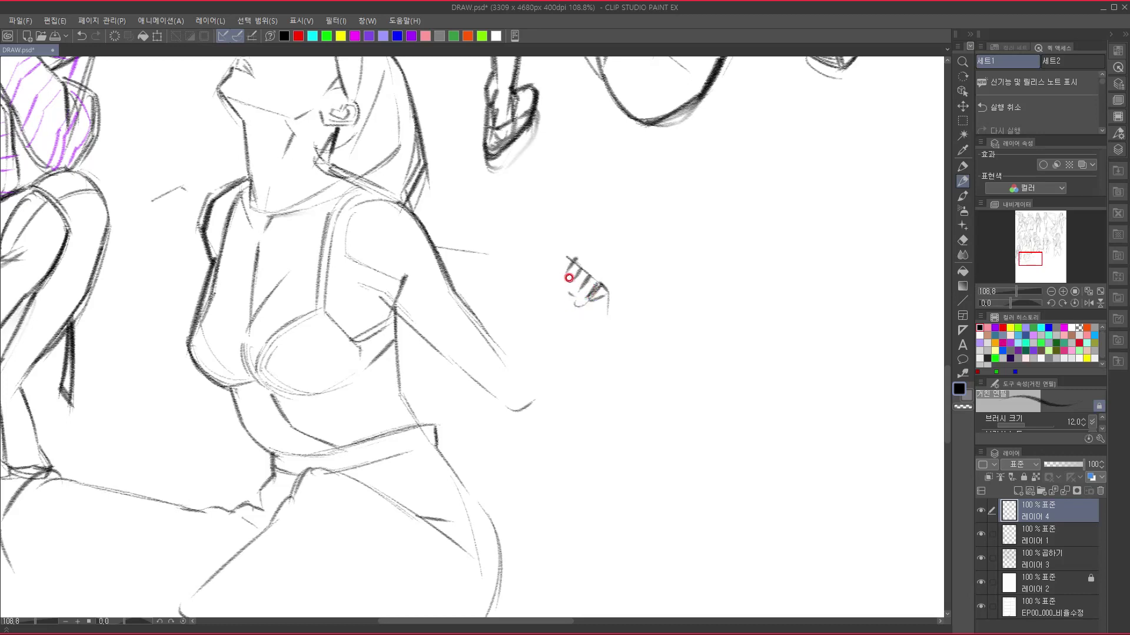
{"action": "scroll", "coordinate": [530, 347], "scroll_direction": "down", "scroll_amount": 1}
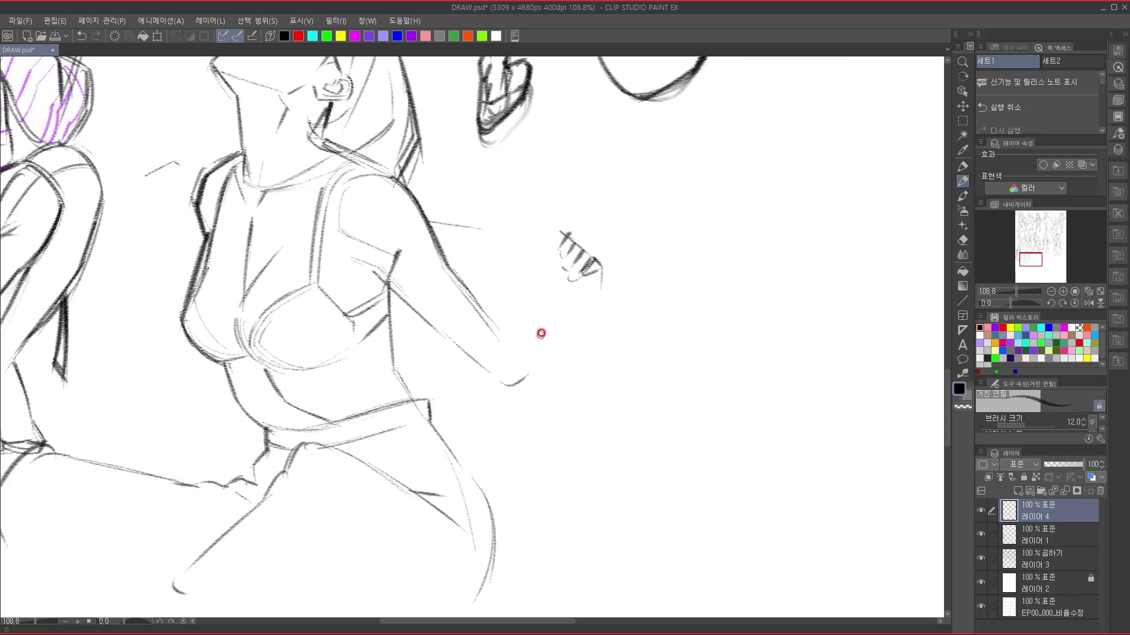
- Draw the held cloth's diagonal edge from the near hand to the waist, with hanging folds, and darken the hip contour
{"action": "left_click_drag", "start_coordinate": [544, 245], "coordinate": [517, 268]}
{"action": "left_click_drag", "start_coordinate": [518, 264], "coordinate": [443, 369]}
{"action": "mouse_move", "coordinate": [526, 261]}
{"action": "left_mouse_down"}
{"action": "mouse_move", "coordinate": [449, 361]}
{"action": "mouse_move", "coordinate": [438, 409]}
{"action": "left_mouse_up"}
{"action": "mouse_move", "coordinate": [444, 360]}
{"action": "left_mouse_down"}
{"action": "mouse_move", "coordinate": [415, 391]}
{"action": "mouse_move", "coordinate": [417, 430]}
{"action": "mouse_move", "coordinate": [438, 452]}
{"action": "left_mouse_up"}
{"action": "mouse_move", "coordinate": [466, 416]}
{"action": "left_mouse_down"}
{"action": "mouse_move", "coordinate": [453, 346]}
{"action": "mouse_move", "coordinate": [473, 431]}
{"action": "left_mouse_up"}
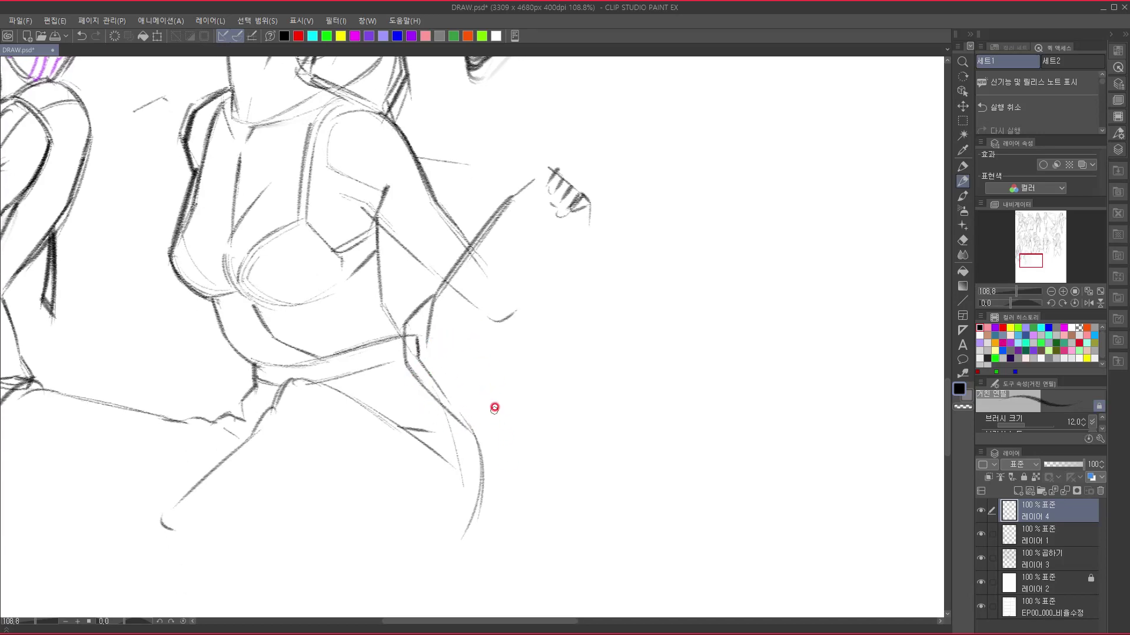
{"action": "left_click_drag", "start_coordinate": [502, 290], "coordinate": [484, 407]}
{"action": "left_click_drag", "start_coordinate": [512, 368], "coordinate": [471, 510]}
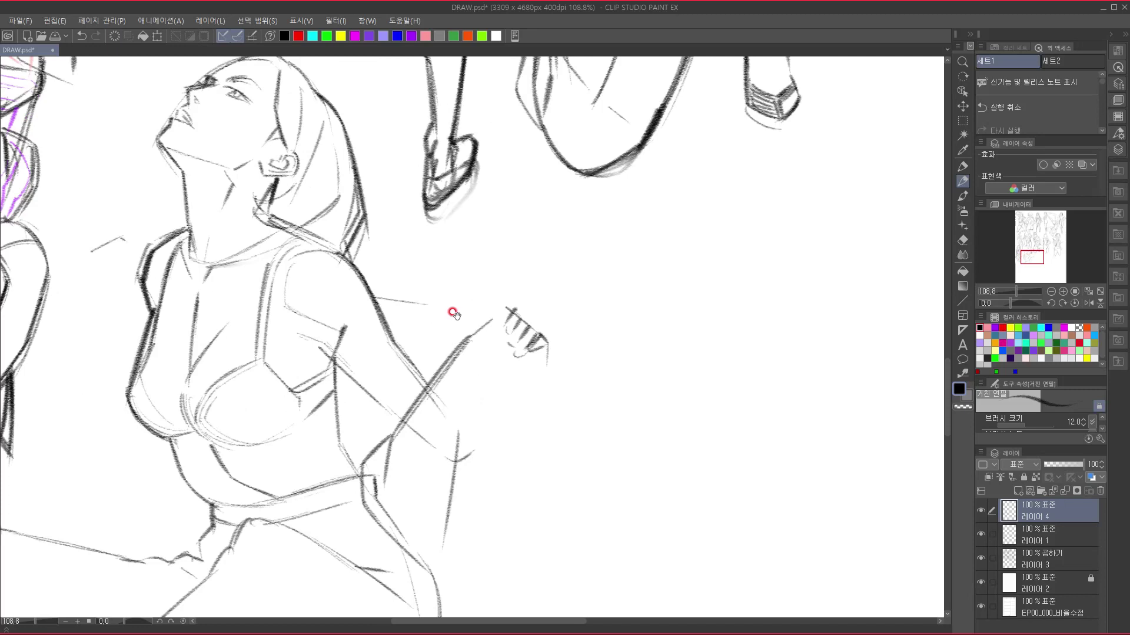
- Draw the cloth's upper edge from the near shoulder to the hand, with stretched fold lines behind the arm
{"action": "left_click_drag", "start_coordinate": [369, 292], "coordinate": [433, 304]}
{"action": "key", "text": "ctrl+z"}
{"action": "mouse_move", "coordinate": [377, 294]}
{"action": "left_mouse_down"}
{"action": "mouse_move", "coordinate": [477, 308]}
{"action": "mouse_move", "coordinate": [449, 317]}
{"action": "mouse_move", "coordinate": [507, 310]}
{"action": "left_mouse_up"}
{"action": "left_click_drag", "start_coordinate": [460, 334], "coordinate": [435, 379]}
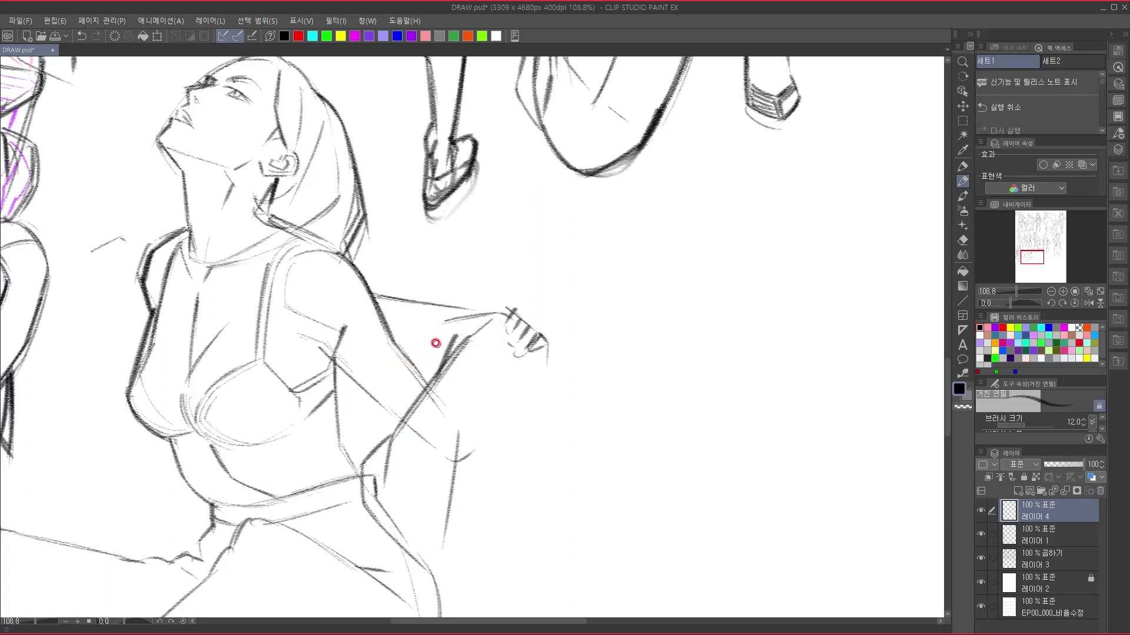
{"action": "mouse_move", "coordinate": [383, 318]}
{"action": "left_mouse_down"}
{"action": "mouse_move", "coordinate": [433, 325]}
{"action": "mouse_move", "coordinate": [477, 311]}
{"action": "left_mouse_up"}
{"action": "left_click_drag", "start_coordinate": [490, 423], "coordinate": [449, 323]}
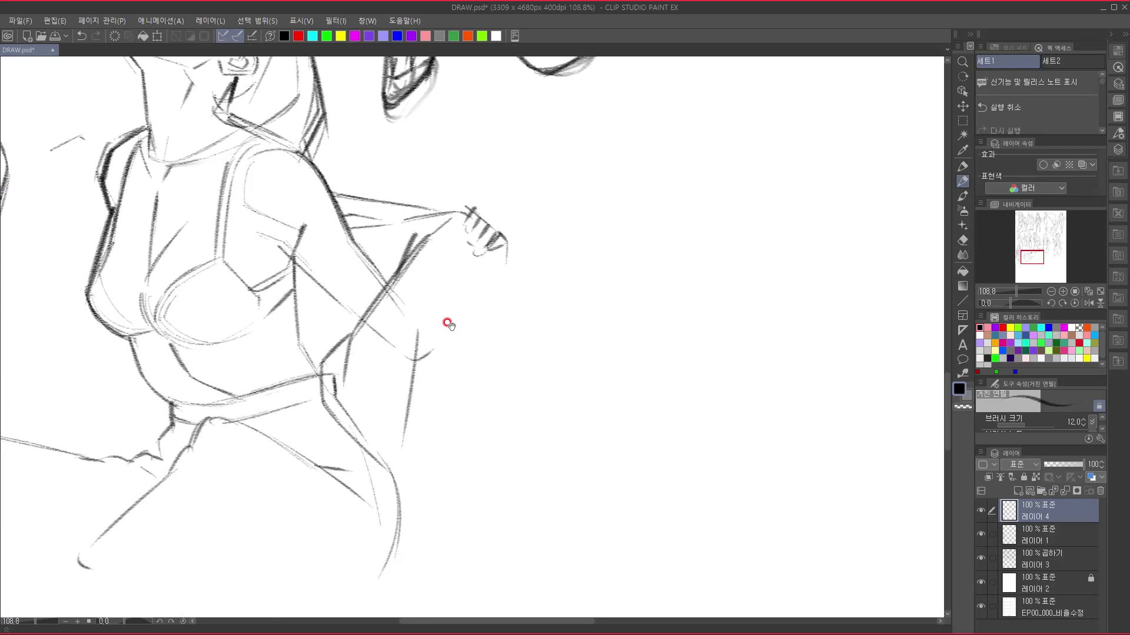
- Draw the cloth hanging below the near hand with a vertical fold and a long outer edge
{"action": "left_click_drag", "start_coordinate": [493, 250], "coordinate": [496, 365]}
{"action": "scroll", "coordinate": [482, 431], "scroll_direction": "down", "scroll_amount": 1}
{"action": "left_click_drag", "start_coordinate": [478, 223], "coordinate": [512, 272]}
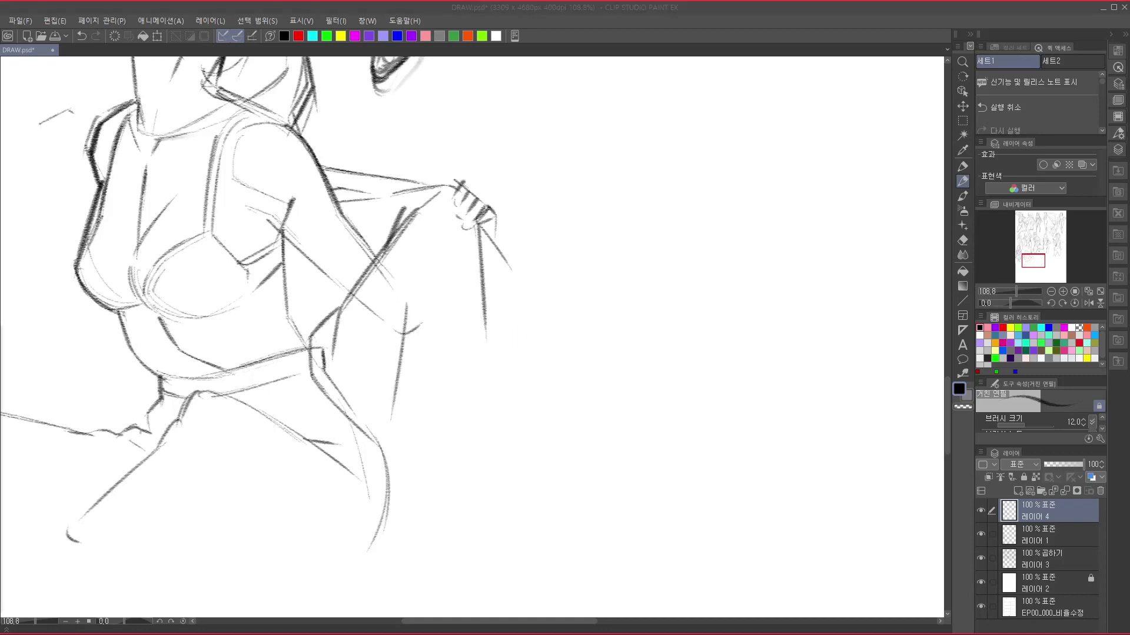
{"action": "left_click_drag", "start_coordinate": [461, 369], "coordinate": [491, 327]}
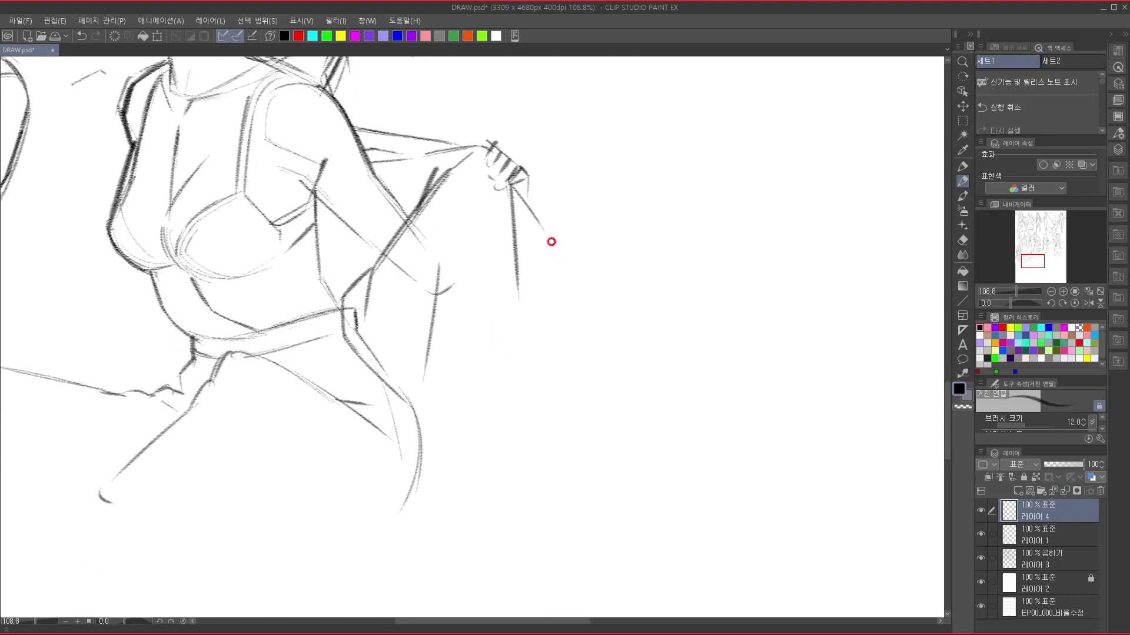
{"action": "left_click_drag", "start_coordinate": [555, 247], "coordinate": [558, 398]}
- Sketch the far hand beside the far shoulder with short finger divisions, curled fingertips and a palm edge
{"action": "left_click_drag", "start_coordinate": [461, 339], "coordinate": [633, 469]}
{"action": "mouse_move", "coordinate": [436, 358]}
{"action": "left_mouse_down"}
{"action": "mouse_move", "coordinate": [467, 371]}
{"action": "mouse_move", "coordinate": [509, 347]}
{"action": "left_mouse_up"}
{"action": "left_click_drag", "start_coordinate": [337, 215], "coordinate": [338, 204]}
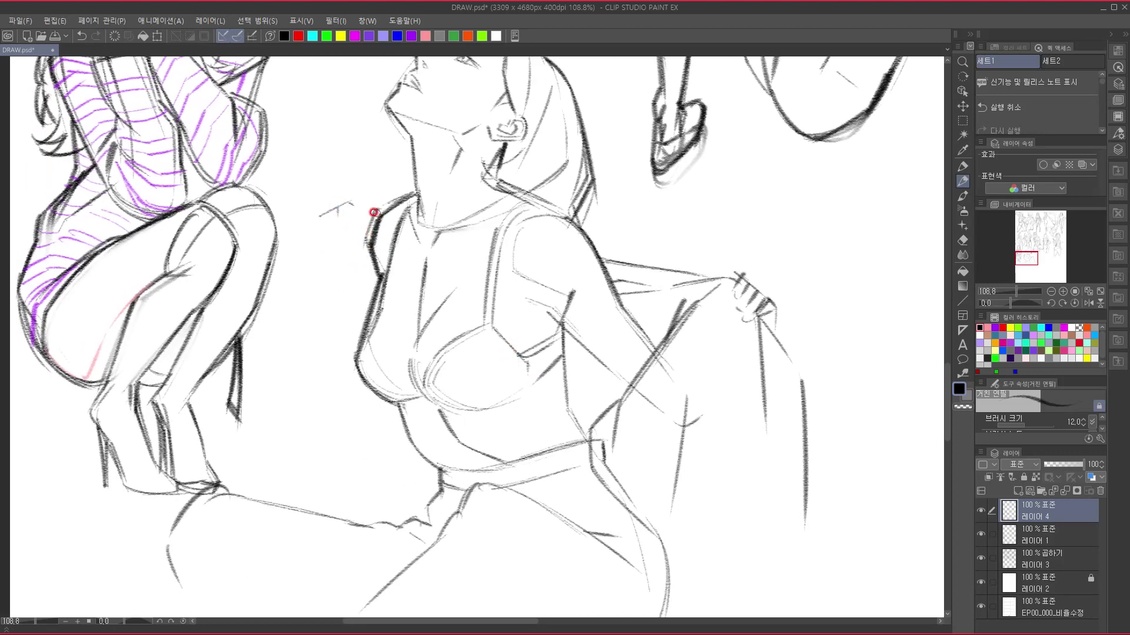
{"action": "mouse_move", "coordinate": [343, 205]}
{"action": "left_mouse_down"}
{"action": "mouse_move", "coordinate": [366, 203]}
{"action": "mouse_move", "coordinate": [373, 230]}
{"action": "mouse_move", "coordinate": [342, 217]}
{"action": "left_mouse_up"}
{"action": "left_click_drag", "start_coordinate": [354, 212], "coordinate": [342, 227]}
{"action": "mouse_move", "coordinate": [341, 208]}
{"action": "left_mouse_down"}
{"action": "mouse_move", "coordinate": [315, 223]}
{"action": "mouse_move", "coordinate": [327, 217]}
{"action": "mouse_move", "coordinate": [338, 243]}
{"action": "mouse_move", "coordinate": [313, 233]}
{"action": "left_mouse_up"}
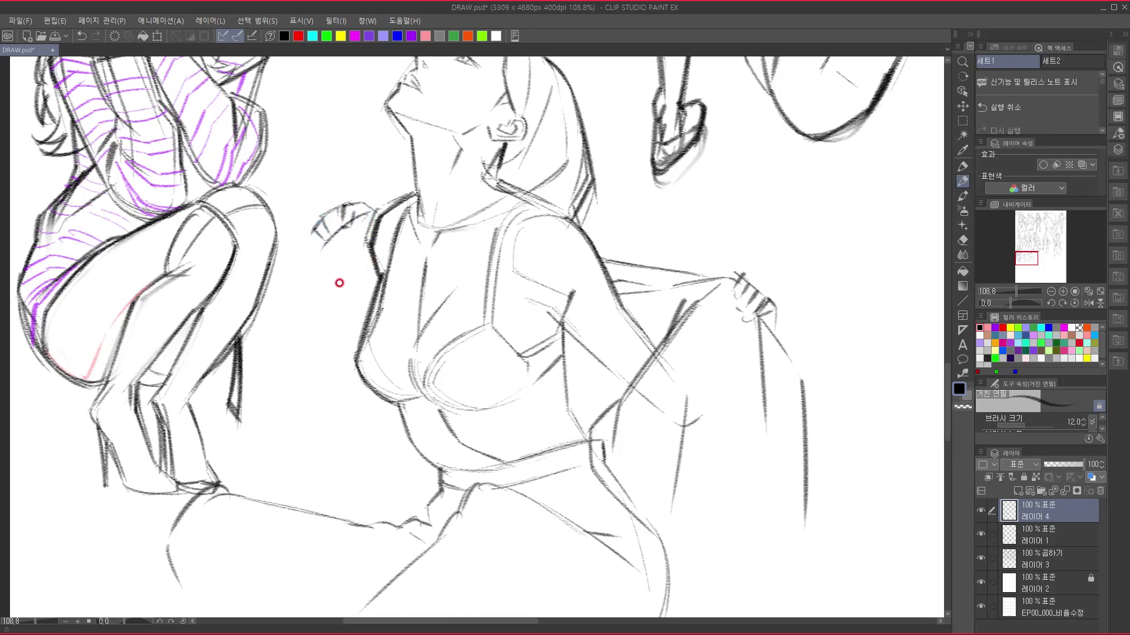
- Draw the cloth hanging from the far hand to the thigh, with its outer edge, inner edge and a short fold by the abdomen
{"action": "left_click_drag", "start_coordinate": [420, 260], "coordinate": [432, 209]}
{"action": "left_click_drag", "start_coordinate": [336, 197], "coordinate": [323, 327]}
{"action": "left_click_drag", "start_coordinate": [326, 280], "coordinate": [345, 383]}
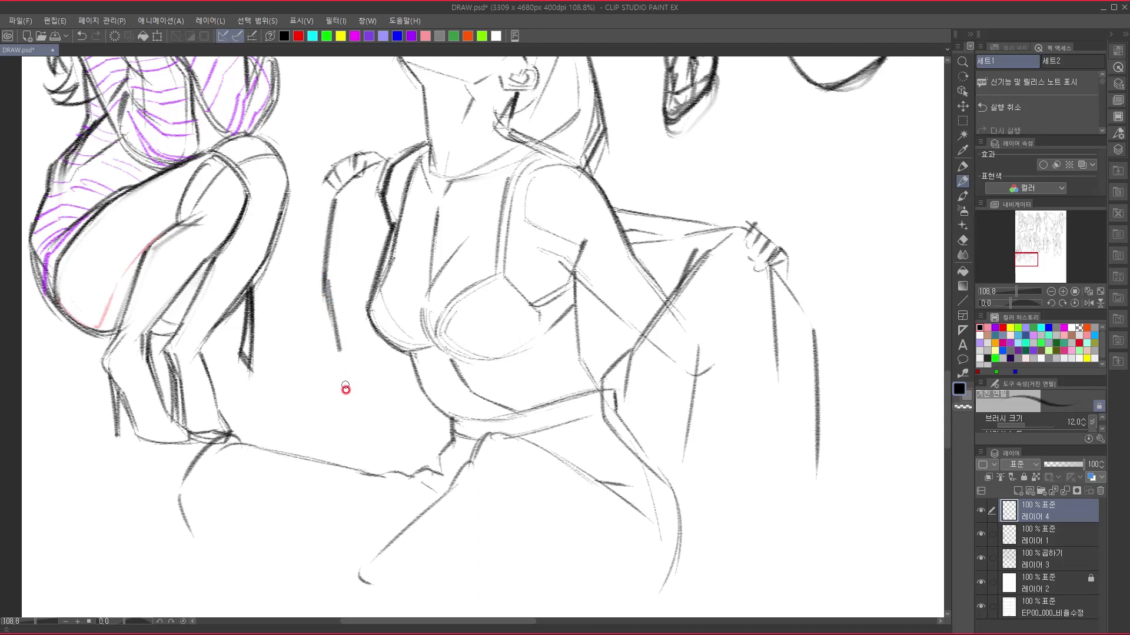
{"action": "left_click_drag", "start_coordinate": [370, 229], "coordinate": [323, 509]}
{"action": "mouse_move", "coordinate": [547, 351]}
{"action": "left_mouse_down"}
{"action": "mouse_move", "coordinate": [534, 319]}
{"action": "mouse_move", "coordinate": [541, 292]}
{"action": "left_mouse_up"}
{"action": "left_click_drag", "start_coordinate": [405, 293], "coordinate": [412, 350]}
{"action": "left_click_drag", "start_coordinate": [421, 462], "coordinate": [405, 382]}
{"action": "mouse_move", "coordinate": [561, 318]}
{"action": "left_mouse_down"}
{"action": "mouse_move", "coordinate": [551, 345]}
{"action": "mouse_move", "coordinate": [522, 332]}
{"action": "mouse_move", "coordinate": [558, 294]}
{"action": "left_mouse_up"}
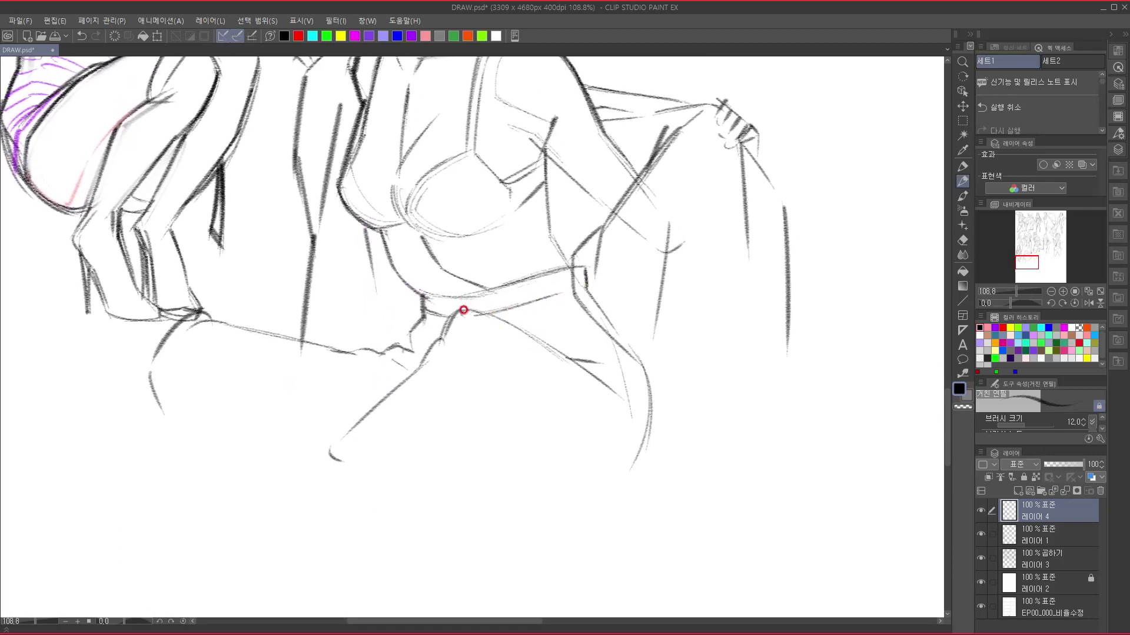
- Draw short connecting marks in the kneeling woman's waistband and darken the crotch crease and the near thigh's upper contour
{"action": "mouse_move", "coordinate": [490, 295]}
{"action": "left_mouse_down"}
{"action": "mouse_move", "coordinate": [493, 317]}
{"action": "mouse_move", "coordinate": [463, 319]}
{"action": "mouse_move", "coordinate": [461, 332]}
{"action": "mouse_move", "coordinate": [465, 307]}
{"action": "mouse_move", "coordinate": [426, 309]}
{"action": "mouse_move", "coordinate": [432, 339]}
{"action": "mouse_move", "coordinate": [431, 298]}
{"action": "mouse_move", "coordinate": [424, 321]}
{"action": "left_mouse_up"}
{"action": "mouse_move", "coordinate": [454, 305]}
{"action": "left_mouse_down"}
{"action": "mouse_move", "coordinate": [516, 313]}
{"action": "mouse_move", "coordinate": [499, 313]}
{"action": "mouse_move", "coordinate": [585, 361]}
{"action": "left_mouse_up"}
{"action": "left_click_drag", "start_coordinate": [532, 325], "coordinate": [609, 397]}
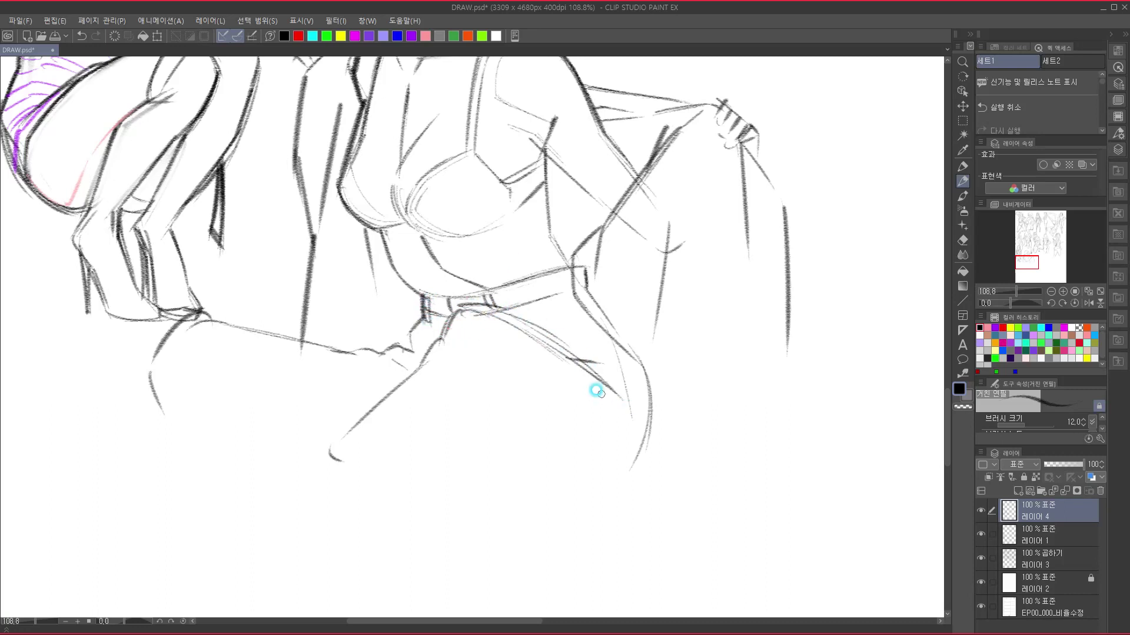
{"action": "mouse_move", "coordinate": [495, 312]}
{"action": "left_mouse_down"}
{"action": "mouse_move", "coordinate": [447, 318]}
{"action": "mouse_move", "coordinate": [443, 341]}
{"action": "mouse_move", "coordinate": [437, 334]}
{"action": "mouse_move", "coordinate": [350, 439]}
{"action": "left_mouse_up"}
{"action": "mouse_move", "coordinate": [464, 305]}
{"action": "left_mouse_down"}
{"action": "mouse_move", "coordinate": [594, 360]}
{"action": "mouse_move", "coordinate": [613, 383]}
{"action": "left_mouse_up"}
{"action": "key", "text": "ctrl+z"}
{"action": "key", "text": "ctrl+z"}
{"action": "mouse_move", "coordinate": [492, 312]}
{"action": "left_mouse_down"}
{"action": "mouse_move", "coordinate": [545, 330]}
{"action": "mouse_move", "coordinate": [642, 418]}
{"action": "left_mouse_up"}
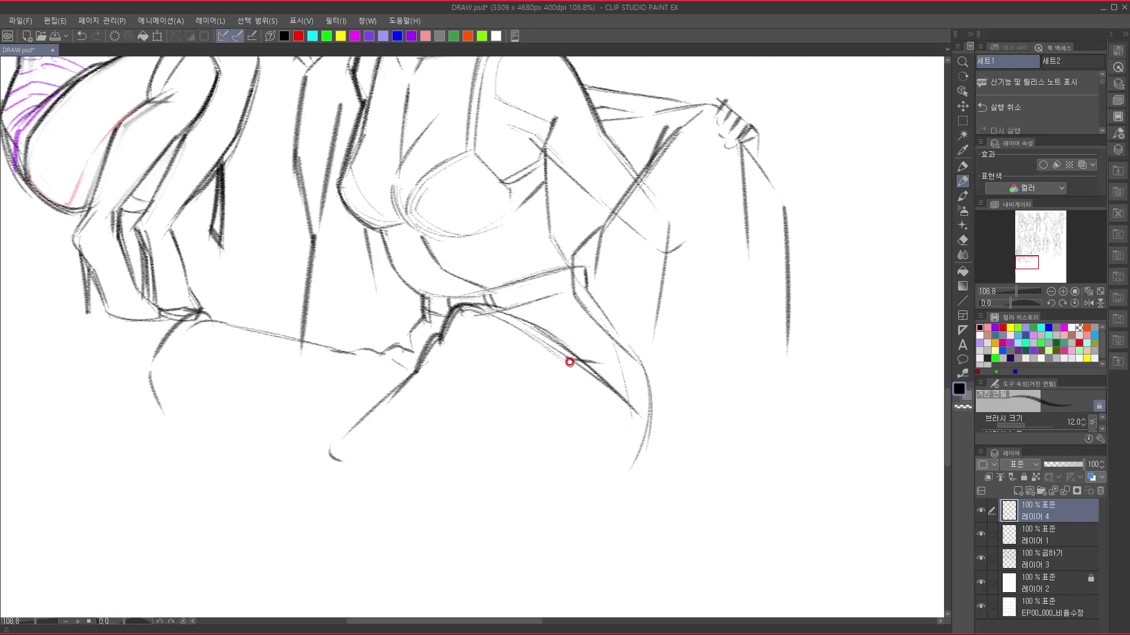
- Add short folds beside the near hip, darken the outer hip and buttock curve, and mark a contour line on the near thigh
{"action": "mouse_move", "coordinate": [559, 344]}
{"action": "left_mouse_down"}
{"action": "mouse_move", "coordinate": [590, 335]}
{"action": "mouse_move", "coordinate": [552, 335]}
{"action": "mouse_move", "coordinate": [613, 333]}
{"action": "mouse_move", "coordinate": [568, 303]}
{"action": "mouse_move", "coordinate": [607, 388]}
{"action": "mouse_move", "coordinate": [610, 375]}
{"action": "mouse_move", "coordinate": [573, 356]}
{"action": "left_mouse_up"}
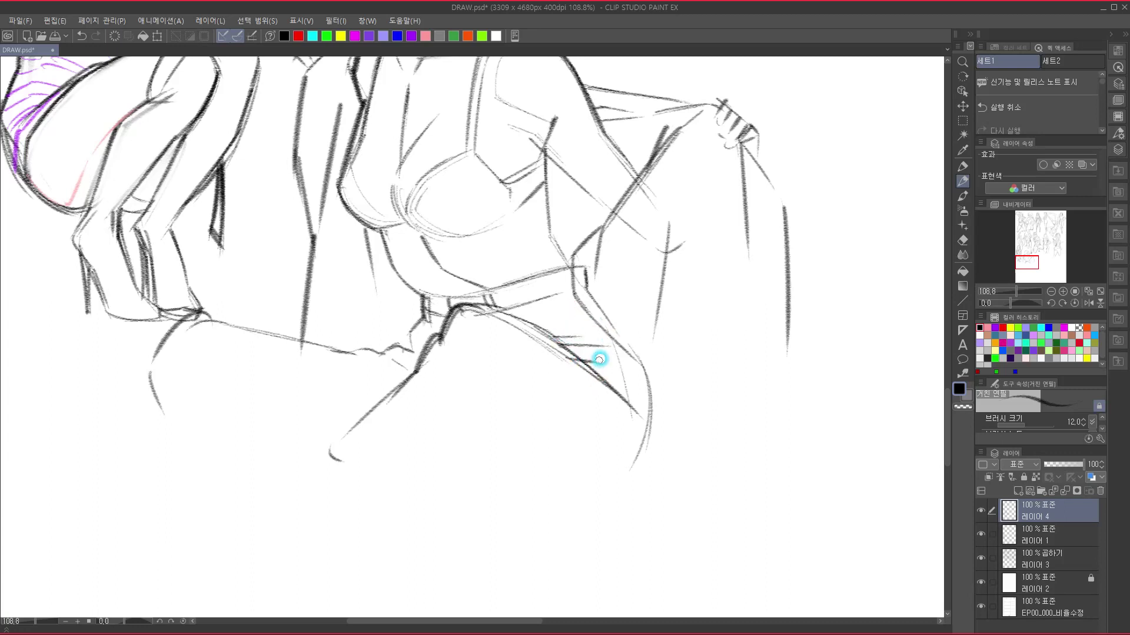
{"action": "left_click_drag", "start_coordinate": [577, 299], "coordinate": [632, 406]}
{"action": "left_click_drag", "start_coordinate": [631, 347], "coordinate": [649, 425]}
{"action": "left_click_drag", "start_coordinate": [647, 366], "coordinate": [629, 459]}
{"action": "left_click_drag", "start_coordinate": [498, 377], "coordinate": [519, 333]}
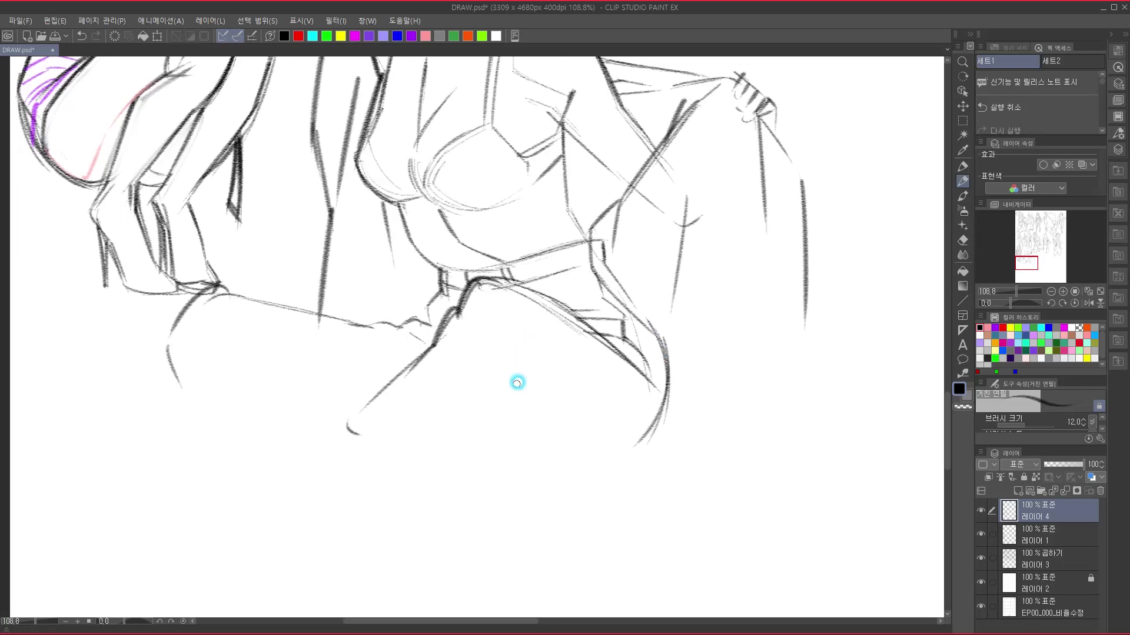
{"action": "mouse_move", "coordinate": [538, 347]}
{"action": "left_mouse_down"}
{"action": "mouse_move", "coordinate": [526, 409]}
{"action": "mouse_move", "coordinate": [553, 472]}
{"action": "mouse_move", "coordinate": [606, 392]}
{"action": "left_mouse_up"}
- Draw the far leg's lower contour from the crotch toward the knee, with short crease lines at the knee
{"action": "mouse_move", "coordinate": [354, 351]}
{"action": "left_mouse_down"}
{"action": "mouse_move", "coordinate": [446, 393]}
{"action": "mouse_move", "coordinate": [460, 379]}
{"action": "left_mouse_up"}
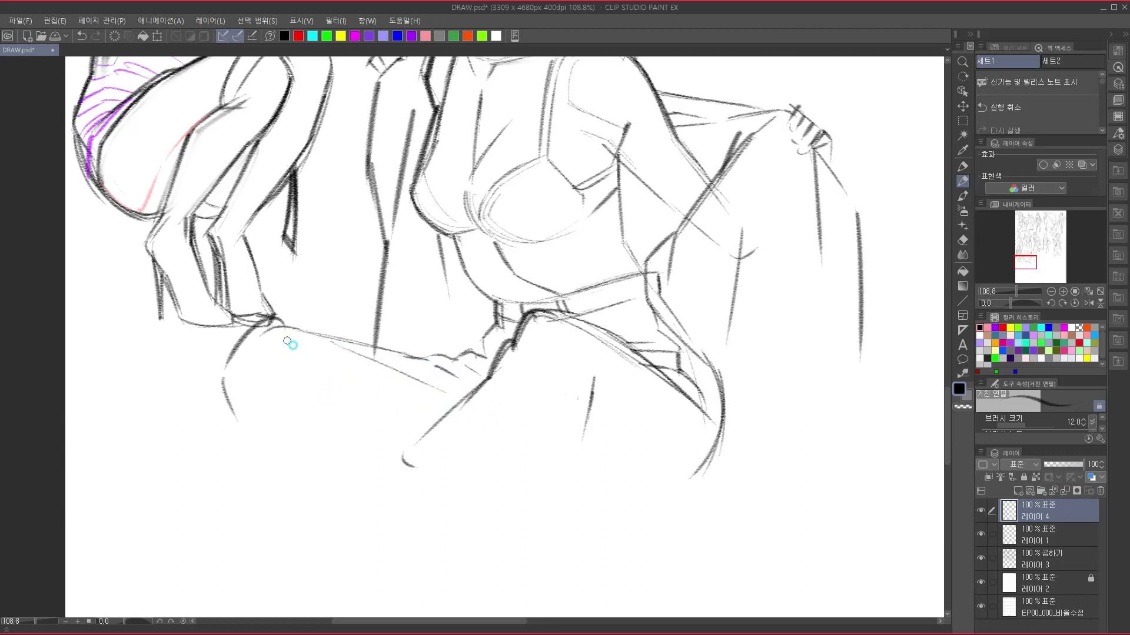
{"action": "mouse_move", "coordinate": [275, 333]}
{"action": "left_mouse_down"}
{"action": "mouse_move", "coordinate": [312, 338]}
{"action": "mouse_move", "coordinate": [322, 360]}
{"action": "left_mouse_up"}
{"action": "mouse_move", "coordinate": [290, 349]}
{"action": "left_mouse_down"}
{"action": "mouse_move", "coordinate": [371, 377]}
{"action": "mouse_move", "coordinate": [339, 363]}
{"action": "mouse_move", "coordinate": [372, 396]}
{"action": "left_mouse_up"}
- Darken the kneeling woman's throat contour from chin to collar, with the shadow behind the ear and the neck base line
{"action": "scroll", "coordinate": [500, 483], "scroll_direction": "up", "scroll_amount": 5}
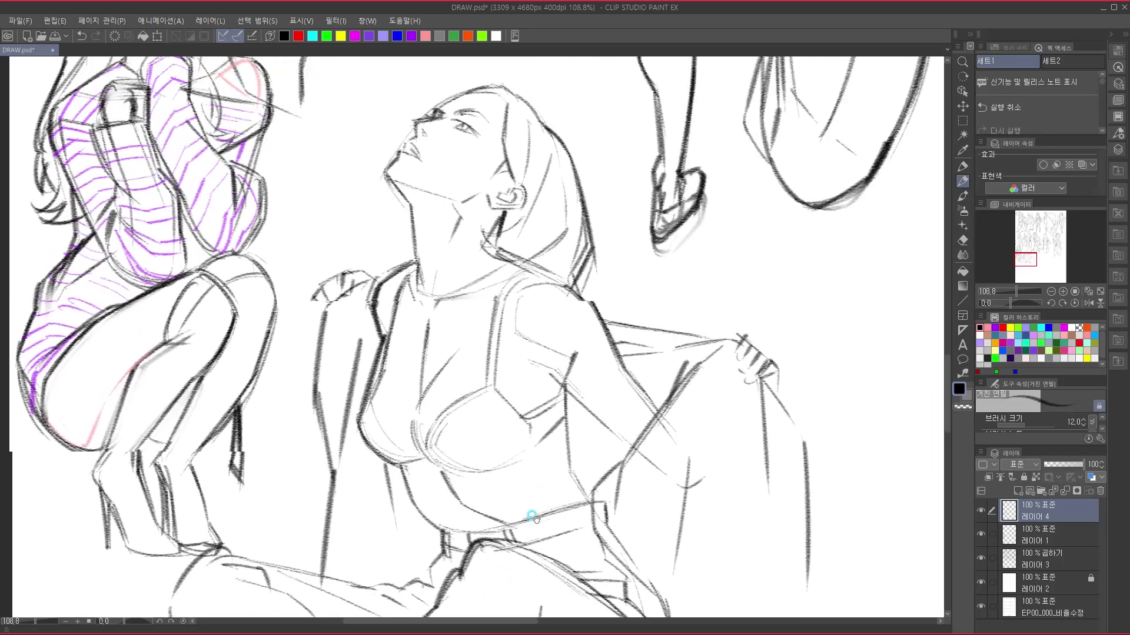
{"action": "left_click_drag", "start_coordinate": [547, 464], "coordinate": [545, 478]}
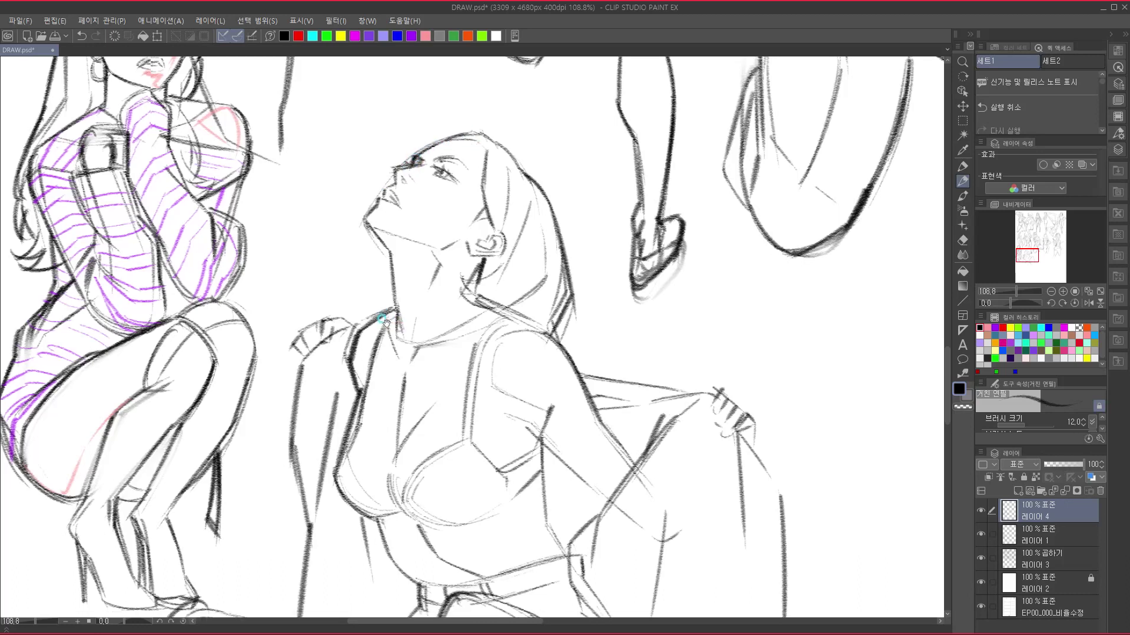
{"action": "scroll", "coordinate": [385, 321], "scroll_direction": "down", "scroll_amount": 1}
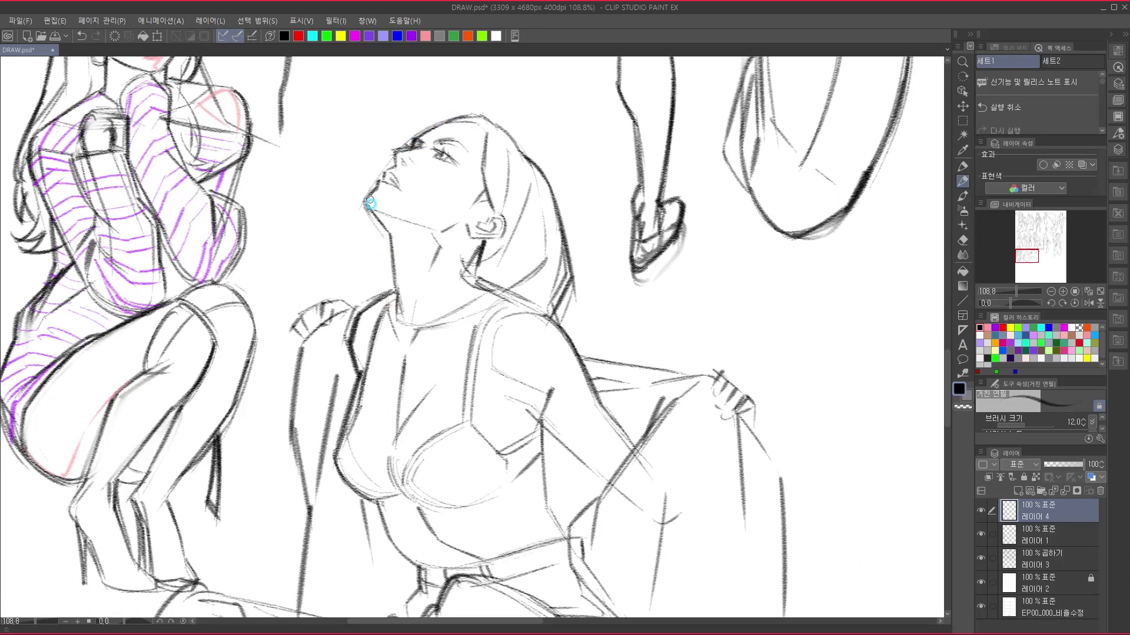
{"action": "mouse_move", "coordinate": [370, 208]}
{"action": "left_mouse_down"}
{"action": "mouse_move", "coordinate": [396, 240]}
{"action": "mouse_move", "coordinate": [396, 290]}
{"action": "mouse_move", "coordinate": [411, 323]}
{"action": "left_mouse_up"}
{"action": "mouse_move", "coordinate": [482, 265]}
{"action": "left_mouse_down"}
{"action": "mouse_move", "coordinate": [464, 244]}
{"action": "mouse_move", "coordinate": [467, 260]}
{"action": "left_mouse_up"}
{"action": "mouse_move", "coordinate": [499, 224]}
{"action": "left_mouse_down"}
{"action": "mouse_move", "coordinate": [465, 262]}
{"action": "mouse_move", "coordinate": [448, 247]}
{"action": "mouse_move", "coordinate": [470, 269]}
{"action": "left_mouse_up"}
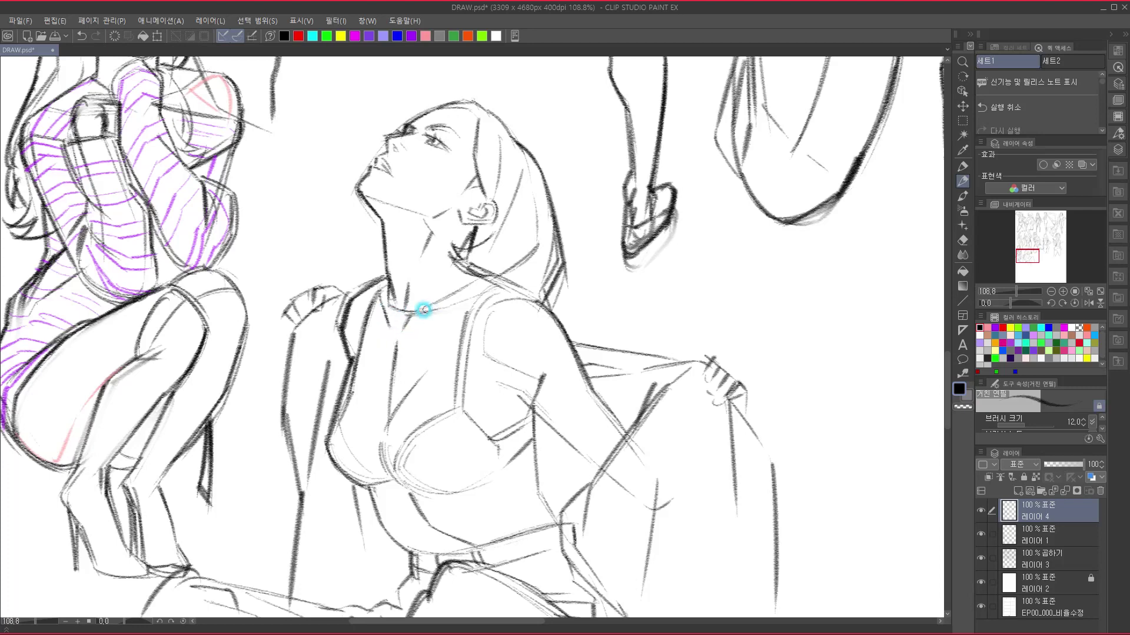
{"action": "left_click_drag", "start_coordinate": [433, 302], "coordinate": [496, 265]}
- Darken the long outer edge of the cloth hanging from the far hand
{"action": "left_click_drag", "start_coordinate": [449, 364], "coordinate": [404, 259]}
{"action": "left_click_drag", "start_coordinate": [453, 412], "coordinate": [555, 537]}
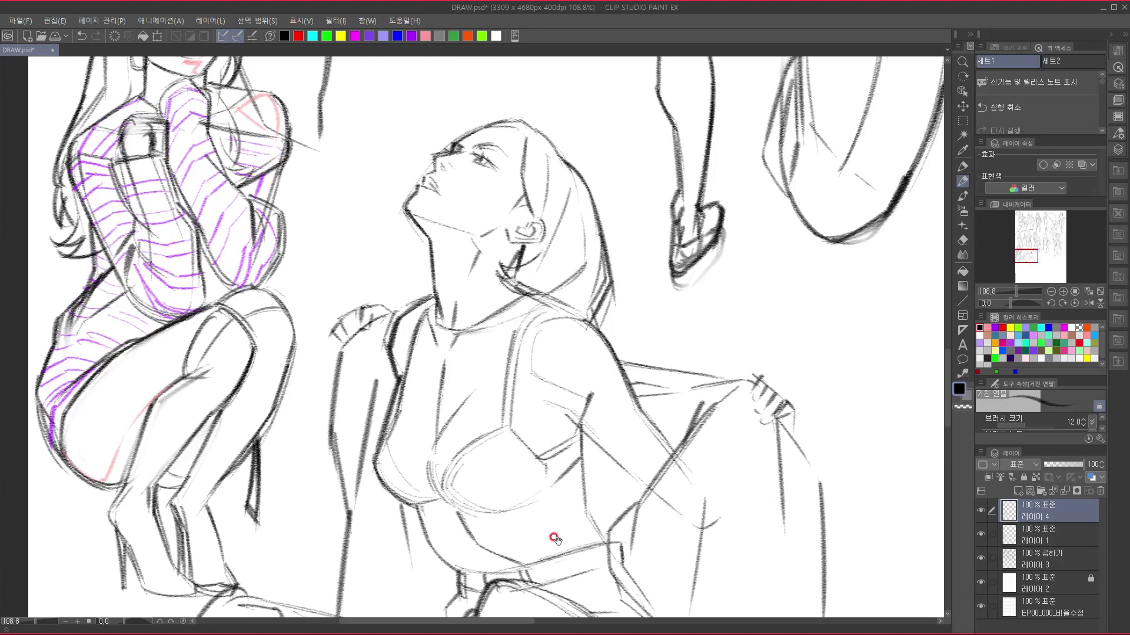
{"action": "left_click_drag", "start_coordinate": [528, 406], "coordinate": [535, 342]}
{"action": "mouse_move", "coordinate": [360, 291]}
{"action": "left_mouse_down"}
{"action": "mouse_move", "coordinate": [345, 368]}
{"action": "mouse_move", "coordinate": [364, 465]}
{"action": "mouse_move", "coordinate": [388, 320]}
{"action": "mouse_move", "coordinate": [359, 450]}
{"action": "left_mouse_up"}
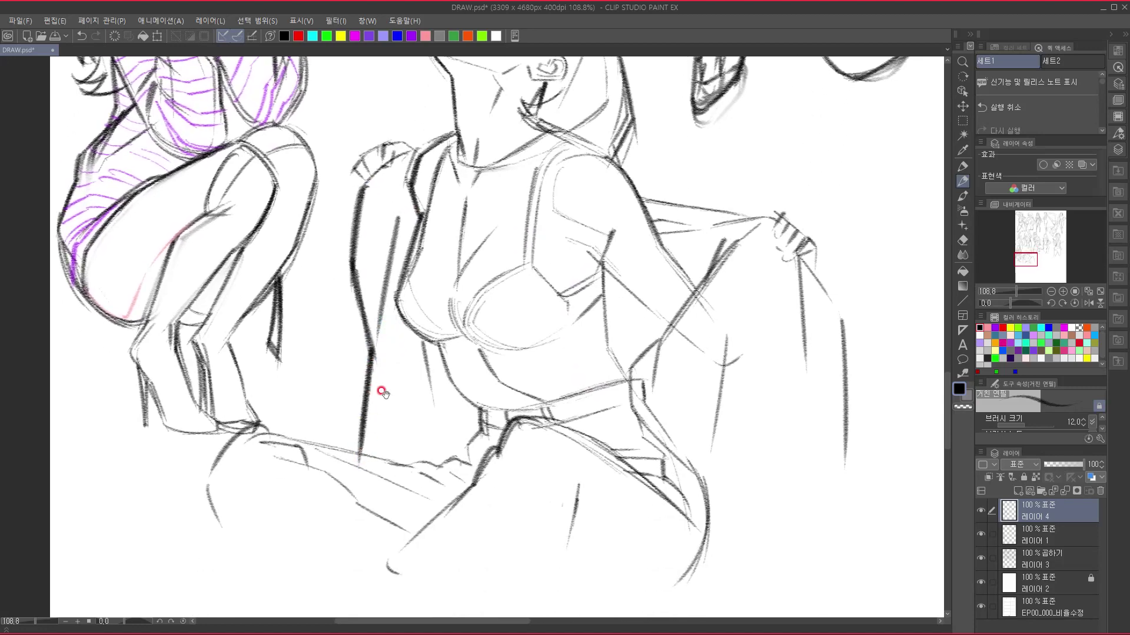
{"action": "left_click_drag", "start_coordinate": [396, 335], "coordinate": [365, 443]}
- Strengthen the line running from the back of the neck down to the collar
{"action": "mouse_move", "coordinate": [330, 280]}
{"action": "left_mouse_down"}
{"action": "mouse_move", "coordinate": [360, 258]}
{"action": "mouse_move", "coordinate": [404, 250]}
{"action": "left_mouse_up"}
{"action": "left_click_drag", "start_coordinate": [479, 353], "coordinate": [408, 479]}
{"action": "left_click_drag", "start_coordinate": [496, 309], "coordinate": [509, 268]}
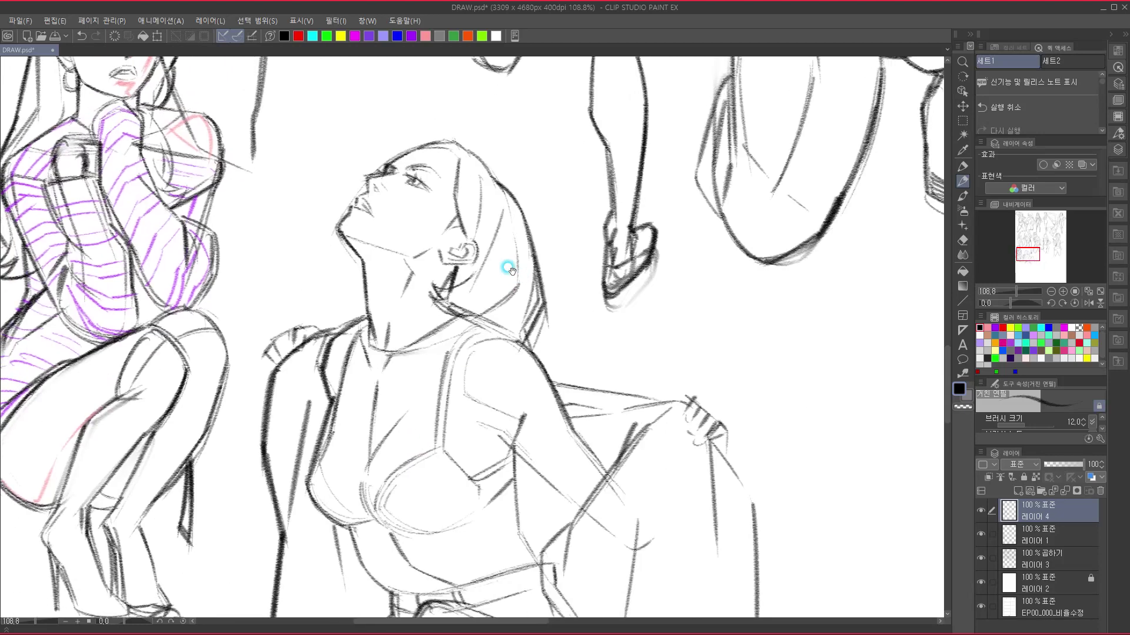
{"action": "left_click_drag", "start_coordinate": [427, 291], "coordinate": [436, 266]}
{"action": "left_click_drag", "start_coordinate": [420, 321], "coordinate": [435, 395]}
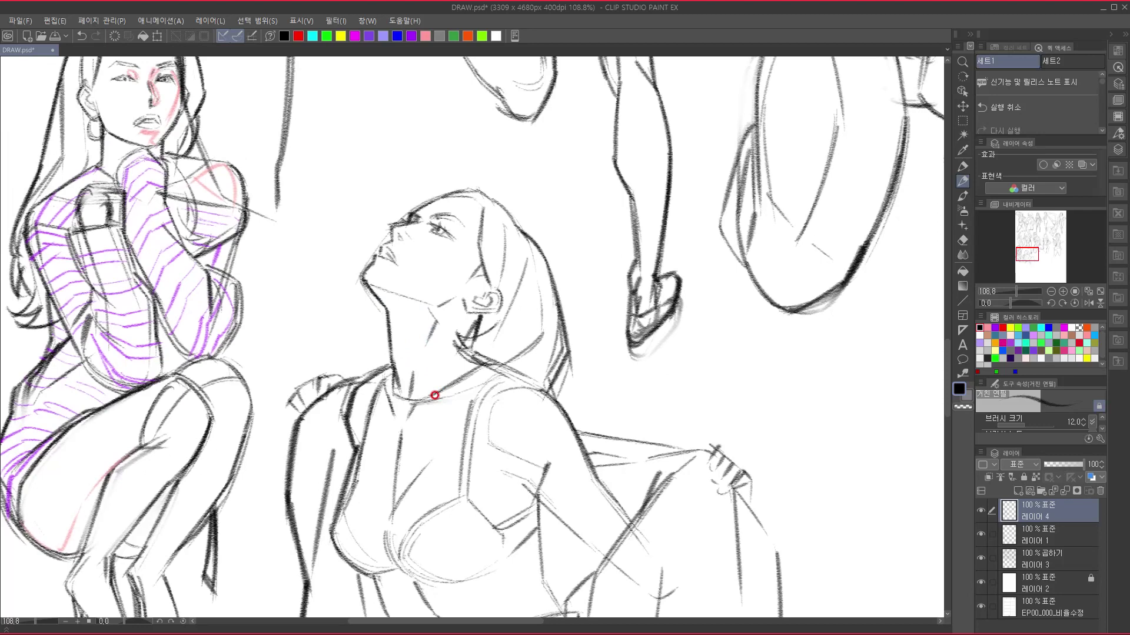
- Move the kneeling woman's layer up and slightly left, closer to the figures above
{"action": "key", "text": "k"}
{"action": "left_click_drag", "start_coordinate": [450, 523], "coordinate": [419, 337]}
{"action": "mouse_move", "coordinate": [488, 452]}
{"action": "left_mouse_down"}
{"action": "mouse_move", "coordinate": [479, 439]}
{"action": "mouse_move", "coordinate": [432, 436]}
{"action": "mouse_move", "coordinate": [373, 330]}
{"action": "left_mouse_up"}
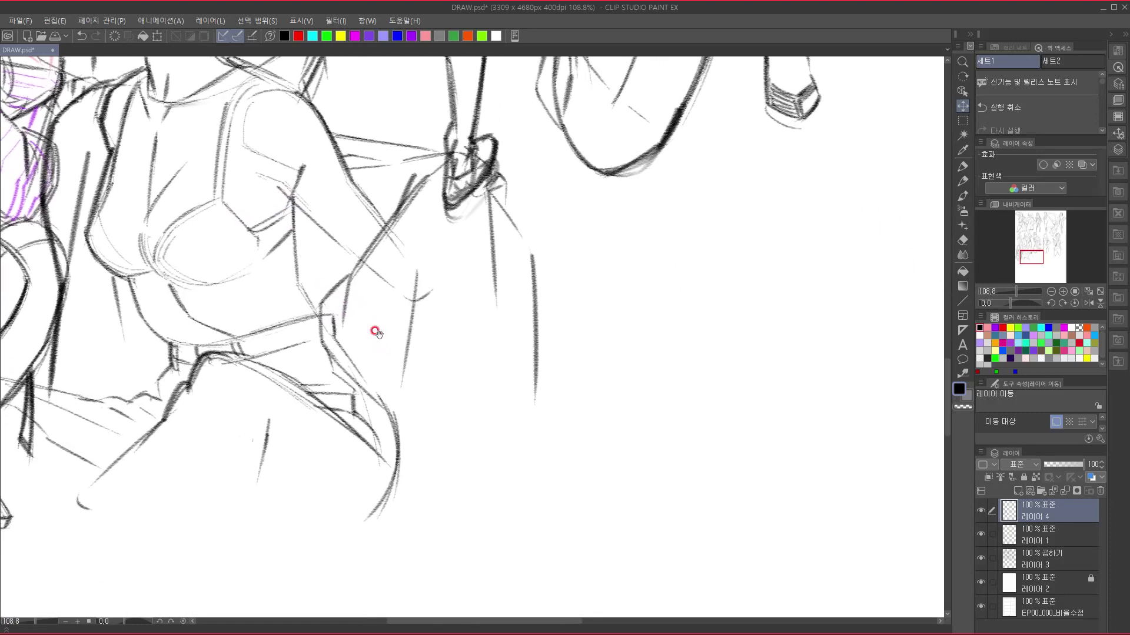
- Add a new layer and sketch a new head's crown arc and forehead line in the empty area beside the kneeling woman
{"action": "left_click", "coordinate": [1015, 492]}
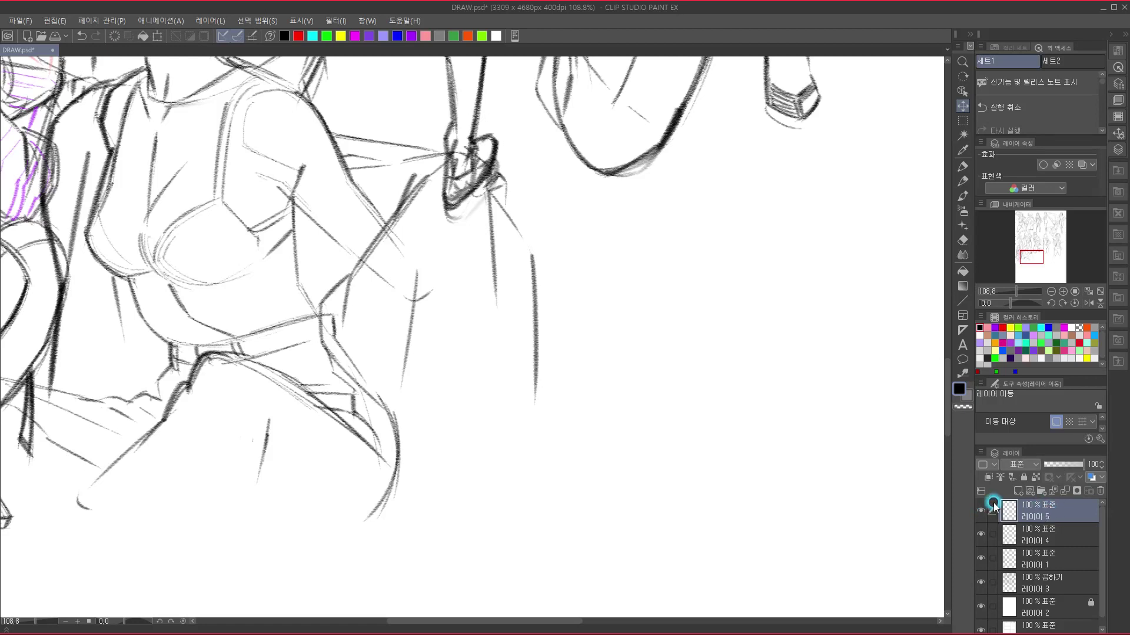
{"action": "key", "text": "p"}
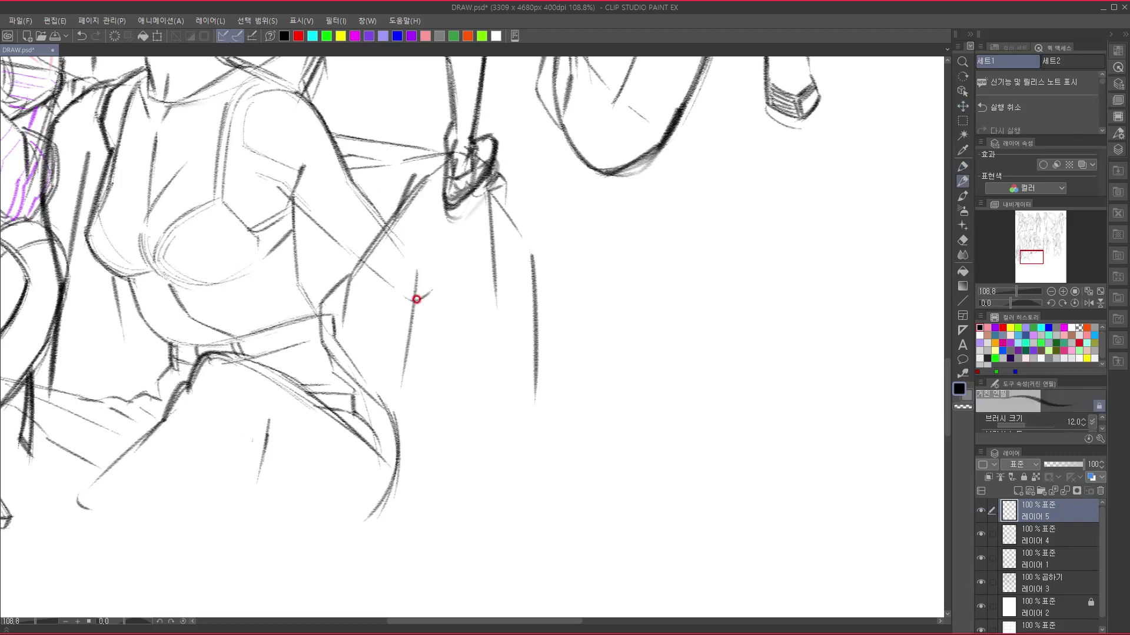
{"action": "left_click_drag", "start_coordinate": [731, 425], "coordinate": [345, 461]}
{"action": "mouse_move", "coordinate": [395, 335]}
{"action": "left_mouse_down"}
{"action": "mouse_move", "coordinate": [412, 479]}
{"action": "mouse_move", "coordinate": [429, 474]}
{"action": "mouse_move", "coordinate": [474, 389]}
{"action": "mouse_move", "coordinate": [512, 348]}
{"action": "mouse_move", "coordinate": [562, 319]}
{"action": "mouse_move", "coordinate": [534, 326]}
{"action": "left_mouse_up"}
{"action": "left_click_drag", "start_coordinate": [437, 224], "coordinate": [436, 240]}
{"action": "left_click_drag", "start_coordinate": [405, 318], "coordinate": [394, 333]}
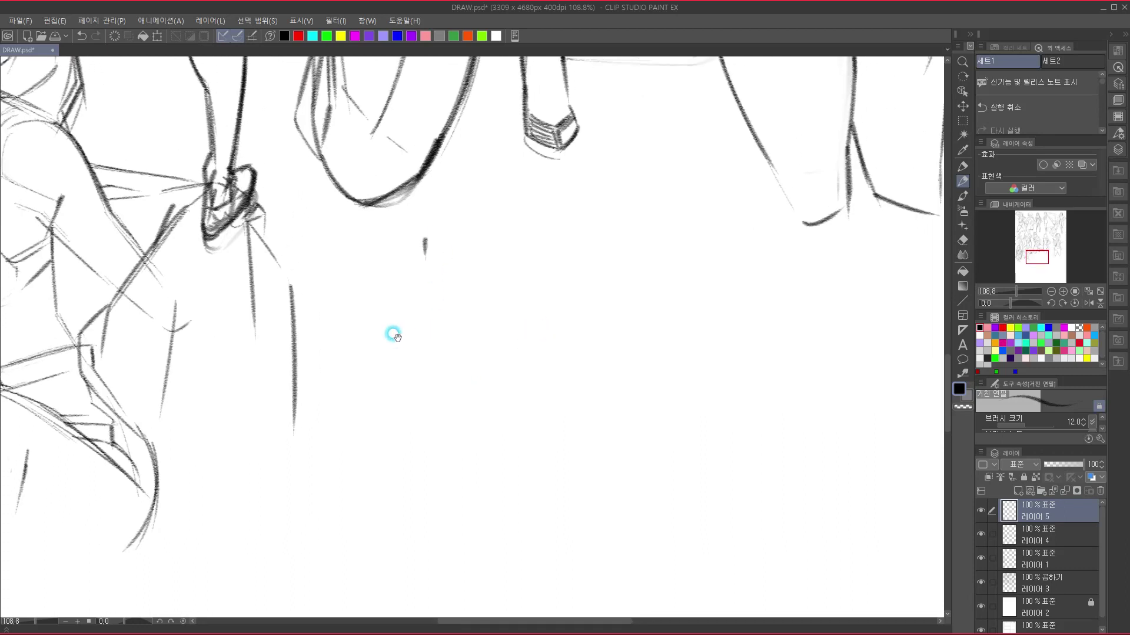
{"action": "mouse_move", "coordinate": [438, 231]}
{"action": "left_mouse_down"}
{"action": "mouse_move", "coordinate": [507, 210]}
{"action": "mouse_move", "coordinate": [552, 230]}
{"action": "left_mouse_up"}
{"action": "left_click_drag", "start_coordinate": [427, 240], "coordinate": [430, 301]}
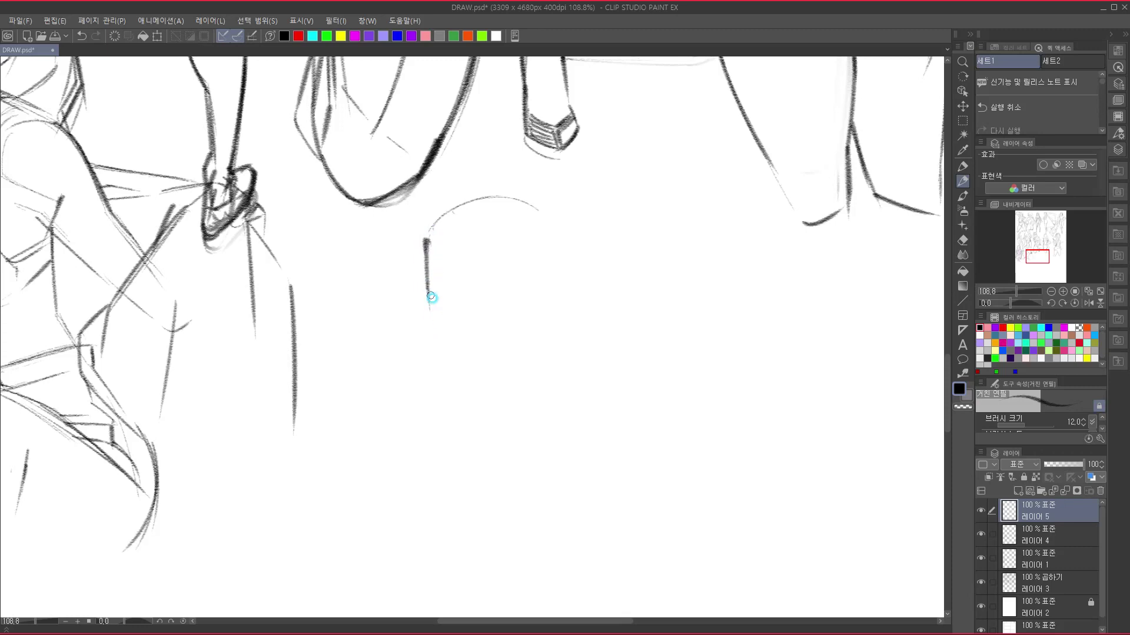
- Draw the nose and upper lip profile of the new head, with the near eye and its eyebrow
{"action": "mouse_move", "coordinate": [435, 301]}
{"action": "left_mouse_down"}
{"action": "mouse_move", "coordinate": [430, 334]}
{"action": "mouse_move", "coordinate": [447, 337]}
{"action": "mouse_move", "coordinate": [446, 356]}
{"action": "left_mouse_up"}
{"action": "left_click_drag", "start_coordinate": [446, 298], "coordinate": [469, 293]}
{"action": "key", "text": "ctrl+z"}
{"action": "left_click_drag", "start_coordinate": [447, 299], "coordinate": [464, 295]}
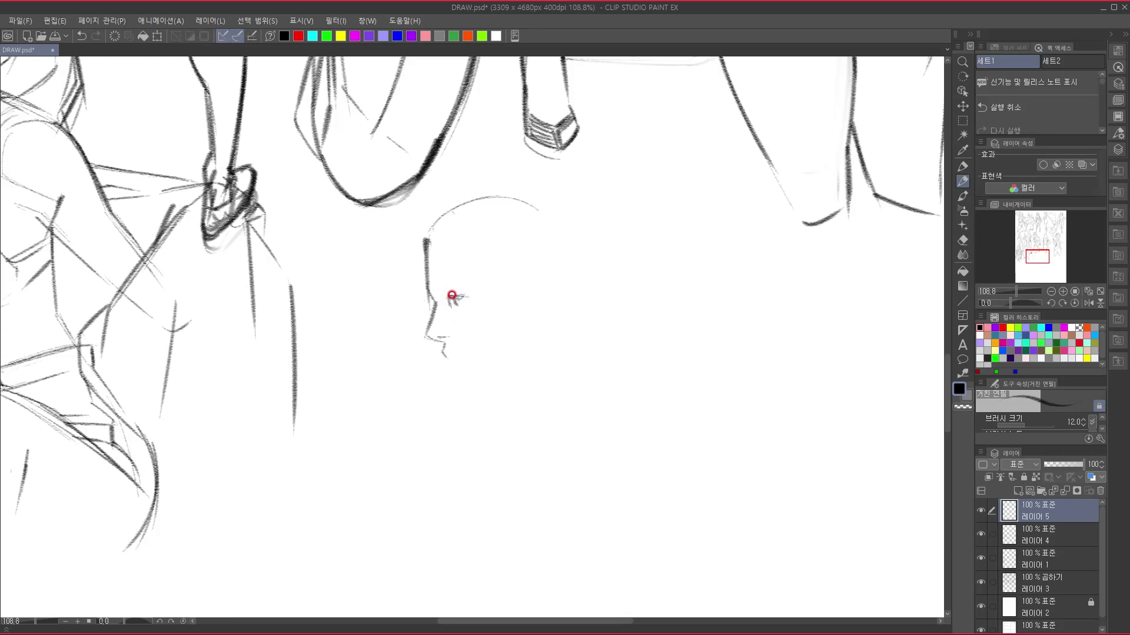
{"action": "left_click_drag", "start_coordinate": [448, 295], "coordinate": [468, 295]}
{"action": "left_click_drag", "start_coordinate": [451, 280], "coordinate": [464, 273]}
{"action": "mouse_move", "coordinate": [440, 282]}
{"action": "left_mouse_down"}
{"action": "mouse_move", "coordinate": [449, 292]}
{"action": "mouse_move", "coordinate": [460, 276]}
{"action": "mouse_move", "coordinate": [474, 281]}
{"action": "left_mouse_up"}
- Sketch the nostril, lips, chin and the start of the jawline on the profile face
{"action": "mouse_move", "coordinate": [445, 318]}
{"action": "left_mouse_down"}
{"action": "mouse_move", "coordinate": [465, 298]}
{"action": "mouse_move", "coordinate": [454, 302]}
{"action": "left_mouse_up"}
{"action": "mouse_move", "coordinate": [428, 328]}
{"action": "left_mouse_down"}
{"action": "mouse_move", "coordinate": [451, 339]}
{"action": "mouse_move", "coordinate": [447, 330]}
{"action": "mouse_move", "coordinate": [445, 355]}
{"action": "left_mouse_up"}
{"action": "mouse_move", "coordinate": [451, 353]}
{"action": "left_mouse_down"}
{"action": "mouse_move", "coordinate": [478, 353]}
{"action": "mouse_move", "coordinate": [451, 367]}
{"action": "left_mouse_up"}
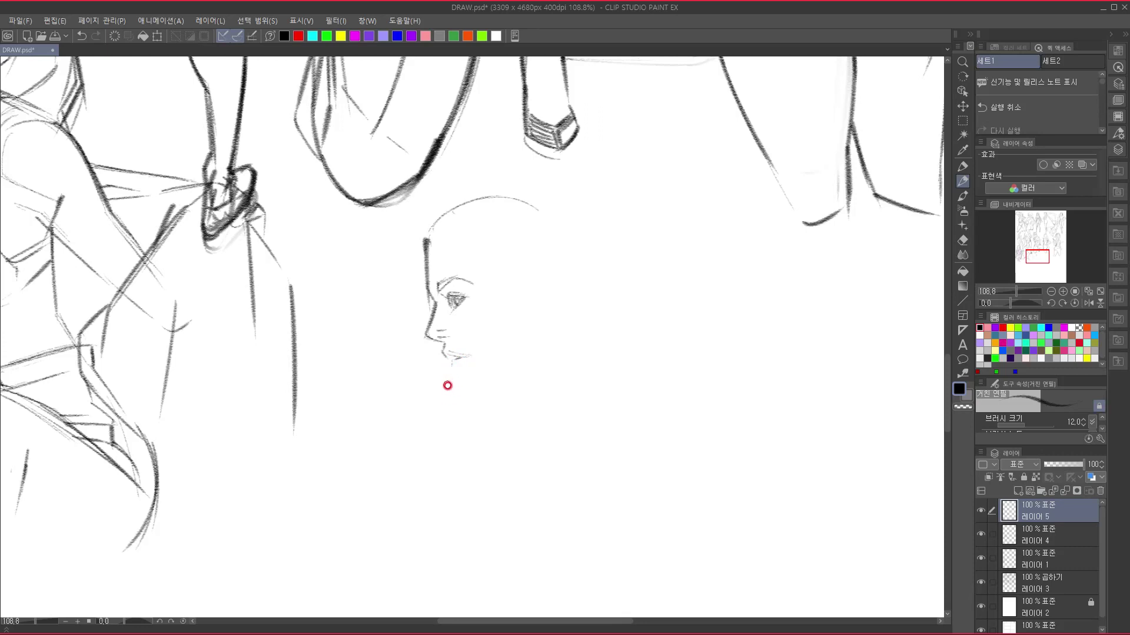
{"action": "mouse_move", "coordinate": [455, 369]}
{"action": "left_mouse_down"}
{"action": "mouse_move", "coordinate": [454, 386]}
{"action": "mouse_move", "coordinate": [476, 383]}
{"action": "mouse_move", "coordinate": [466, 387]}
{"action": "mouse_move", "coordinate": [504, 366]}
{"action": "left_mouse_up"}
- Draw the hair swept from the forehead across the temple, with curved front locks hanging before the face
{"action": "left_click_drag", "start_coordinate": [429, 243], "coordinate": [433, 298]}
{"action": "mouse_move", "coordinate": [428, 252]}
{"action": "left_mouse_down"}
{"action": "mouse_move", "coordinate": [478, 279]}
{"action": "mouse_move", "coordinate": [504, 277]}
{"action": "left_mouse_up"}
{"action": "left_click_drag", "start_coordinate": [431, 252], "coordinate": [515, 272]}
{"action": "left_click_drag", "start_coordinate": [443, 228], "coordinate": [501, 259]}
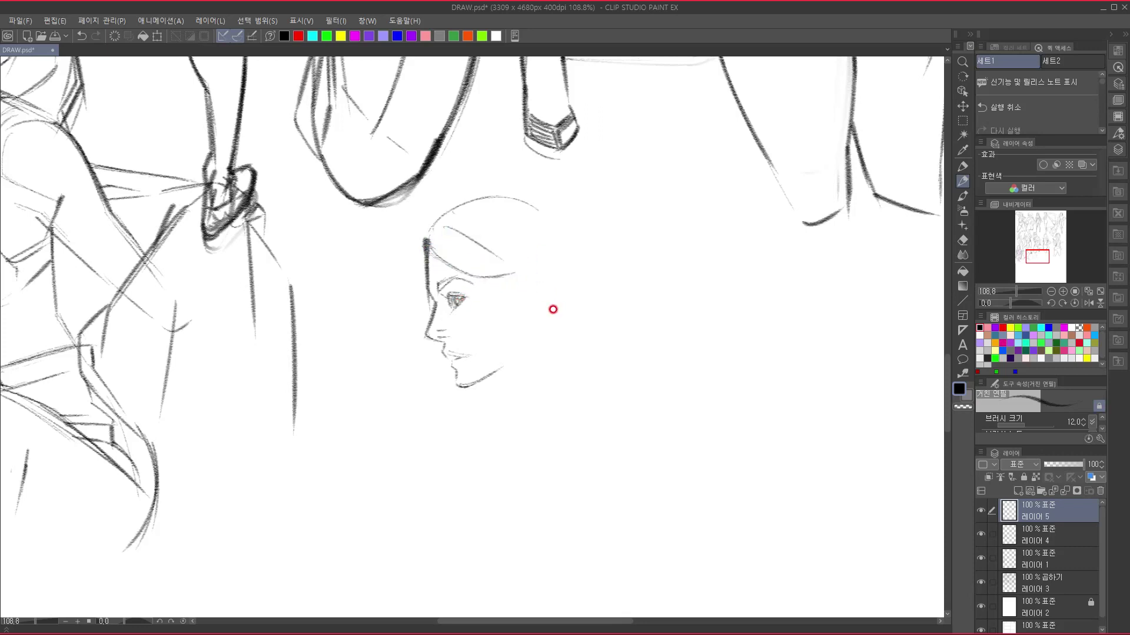
{"action": "left_click_drag", "start_coordinate": [412, 242], "coordinate": [429, 308]}
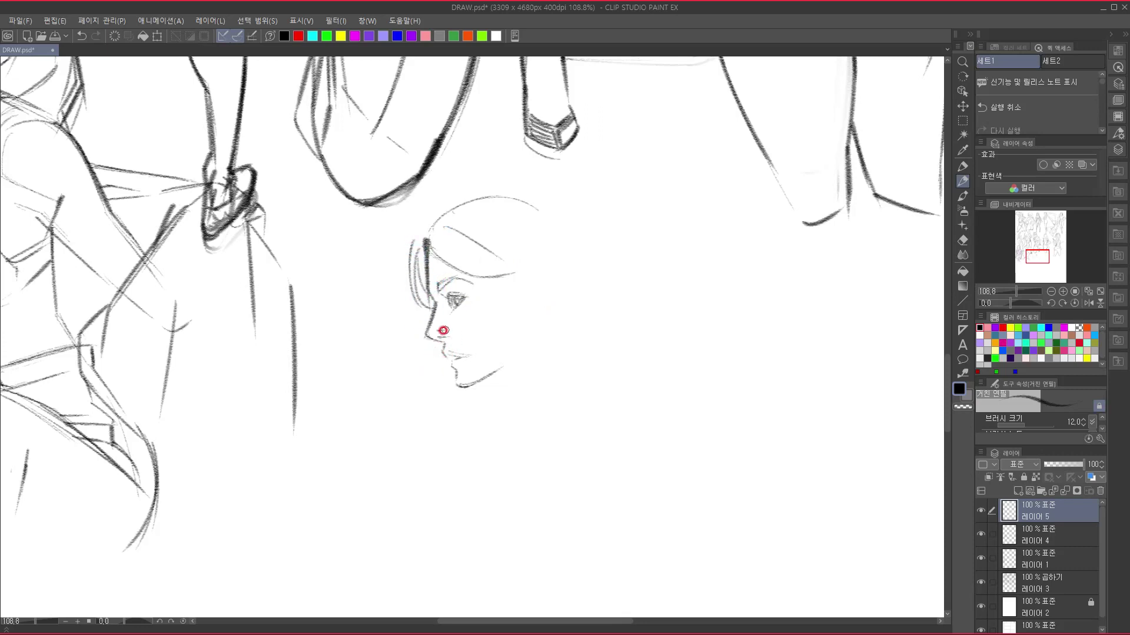
- Darken the chin and jawline, then draw the sideburn, the ear with its inner contour, and hair strands above it
{"action": "left_click_drag", "start_coordinate": [461, 357], "coordinate": [452, 365]}
{"action": "mouse_move", "coordinate": [456, 371]}
{"action": "left_mouse_down"}
{"action": "mouse_move", "coordinate": [481, 382]}
{"action": "mouse_move", "coordinate": [487, 373]}
{"action": "mouse_move", "coordinate": [461, 377]}
{"action": "mouse_move", "coordinate": [475, 384]}
{"action": "mouse_move", "coordinate": [465, 385]}
{"action": "mouse_move", "coordinate": [526, 347]}
{"action": "left_mouse_up"}
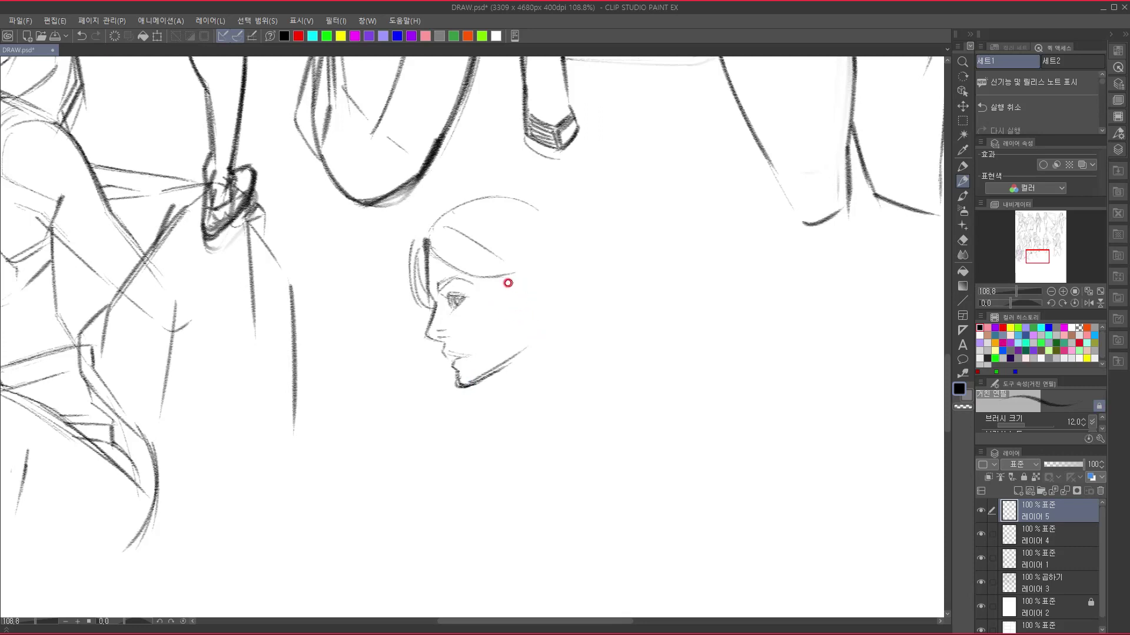
{"action": "mouse_move", "coordinate": [431, 249]}
{"action": "left_mouse_down"}
{"action": "mouse_move", "coordinate": [468, 276]}
{"action": "mouse_move", "coordinate": [513, 275]}
{"action": "mouse_move", "coordinate": [484, 277]}
{"action": "mouse_move", "coordinate": [546, 293]}
{"action": "mouse_move", "coordinate": [502, 320]}
{"action": "mouse_move", "coordinate": [511, 291]}
{"action": "mouse_move", "coordinate": [548, 282]}
{"action": "mouse_move", "coordinate": [544, 314]}
{"action": "left_mouse_up"}
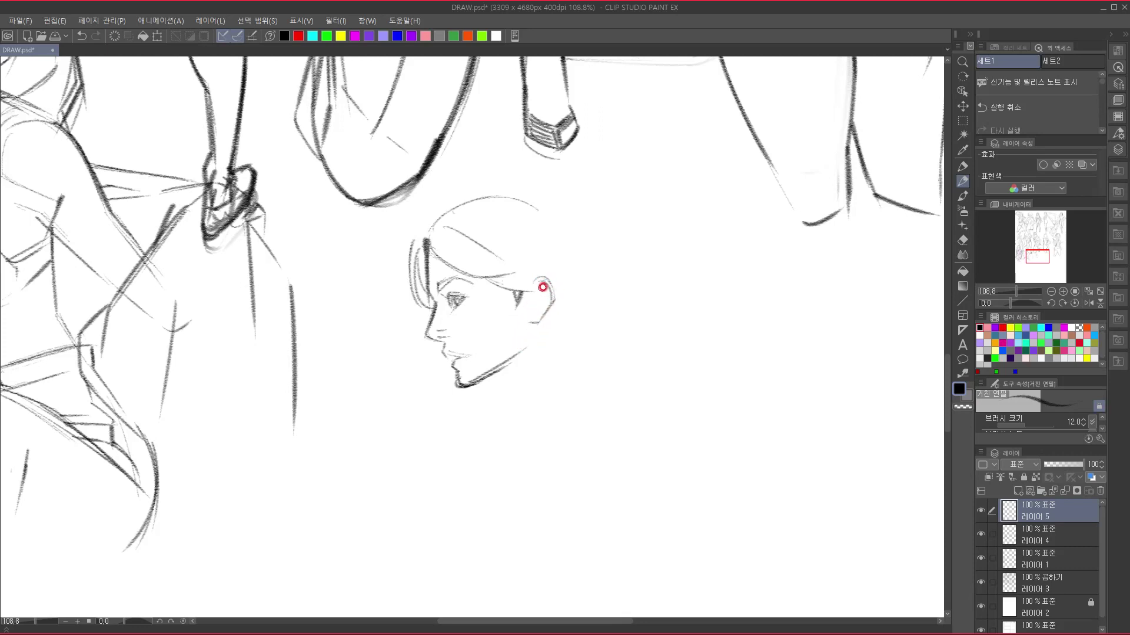
{"action": "mouse_move", "coordinate": [540, 277]}
{"action": "left_mouse_down"}
{"action": "mouse_move", "coordinate": [550, 309]}
{"action": "mouse_move", "coordinate": [542, 286]}
{"action": "mouse_move", "coordinate": [532, 320]}
{"action": "mouse_move", "coordinate": [551, 281]}
{"action": "left_mouse_up"}
{"action": "left_click_drag", "start_coordinate": [527, 323], "coordinate": [525, 343]}
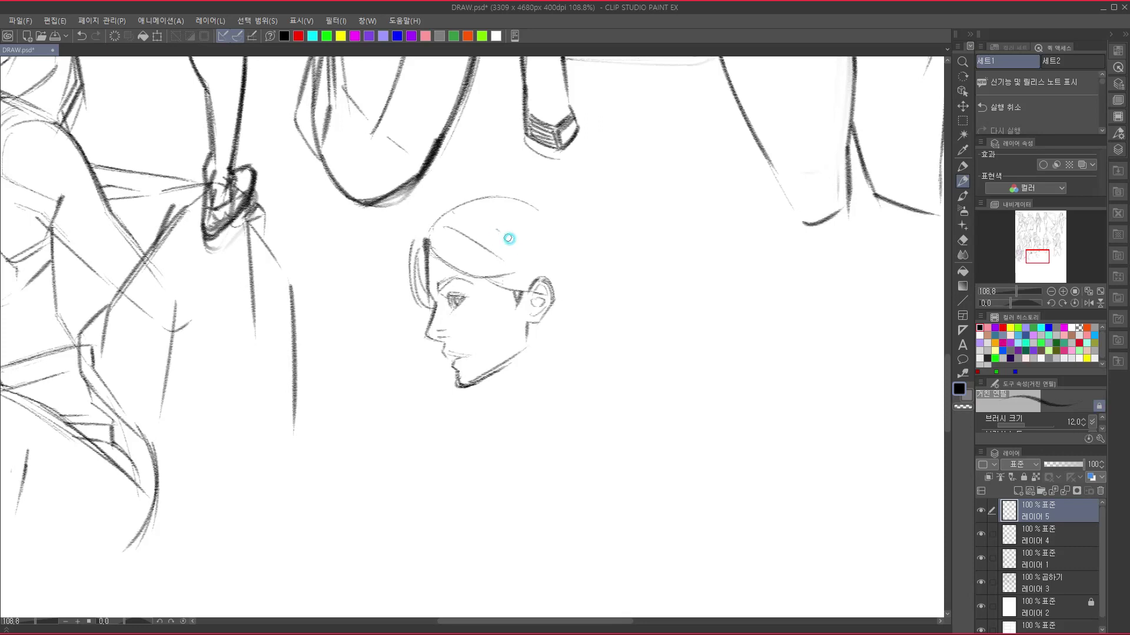
{"action": "left_click_drag", "start_coordinate": [510, 214], "coordinate": [546, 258]}
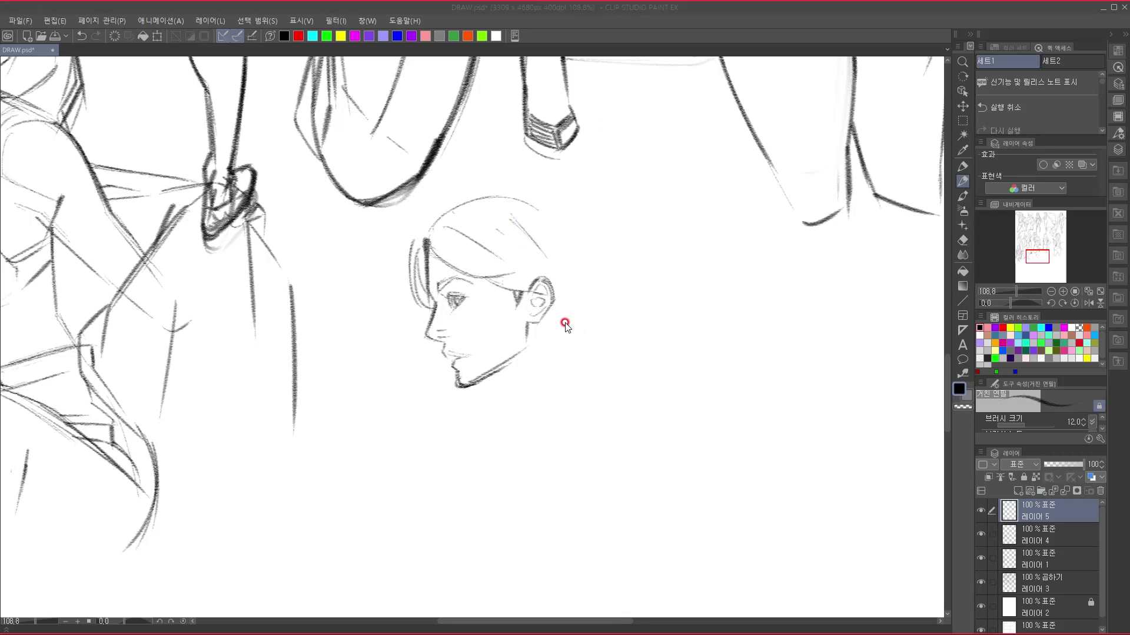
{"action": "left_click", "coordinate": [405, 291]}
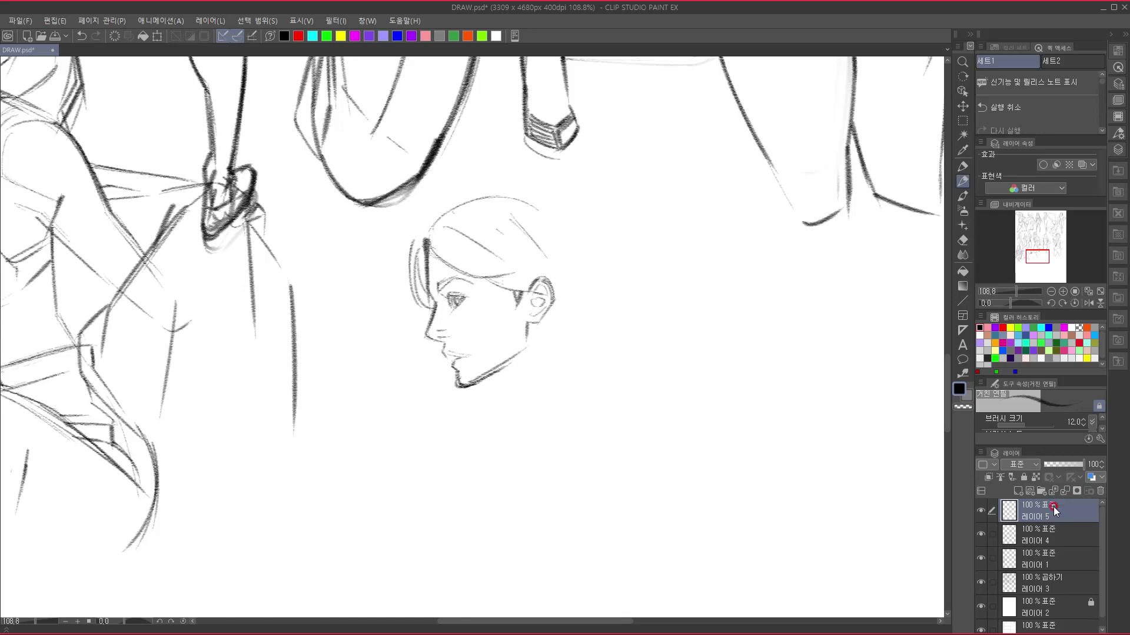
- Sketch the hair's back edge, the throat line under the jaw, and the nape sloping into the near shoulder
{"action": "left_click_drag", "start_coordinate": [545, 303], "coordinate": [508, 290]}
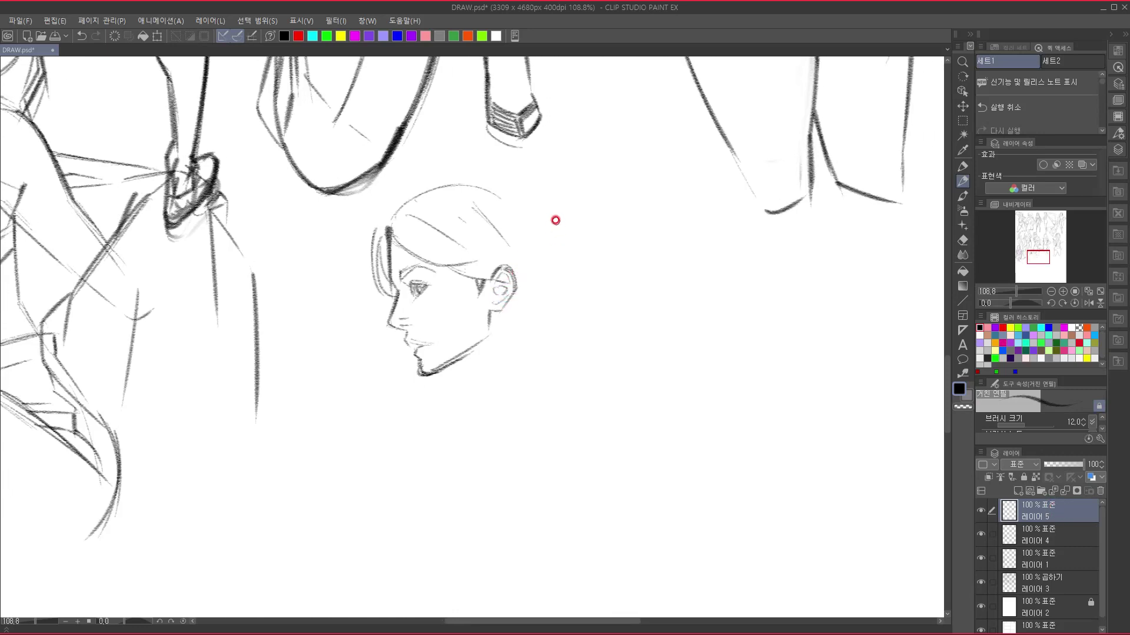
{"action": "left_click_drag", "start_coordinate": [539, 198], "coordinate": [570, 267]}
{"action": "left_click_drag", "start_coordinate": [550, 345], "coordinate": [554, 314]}
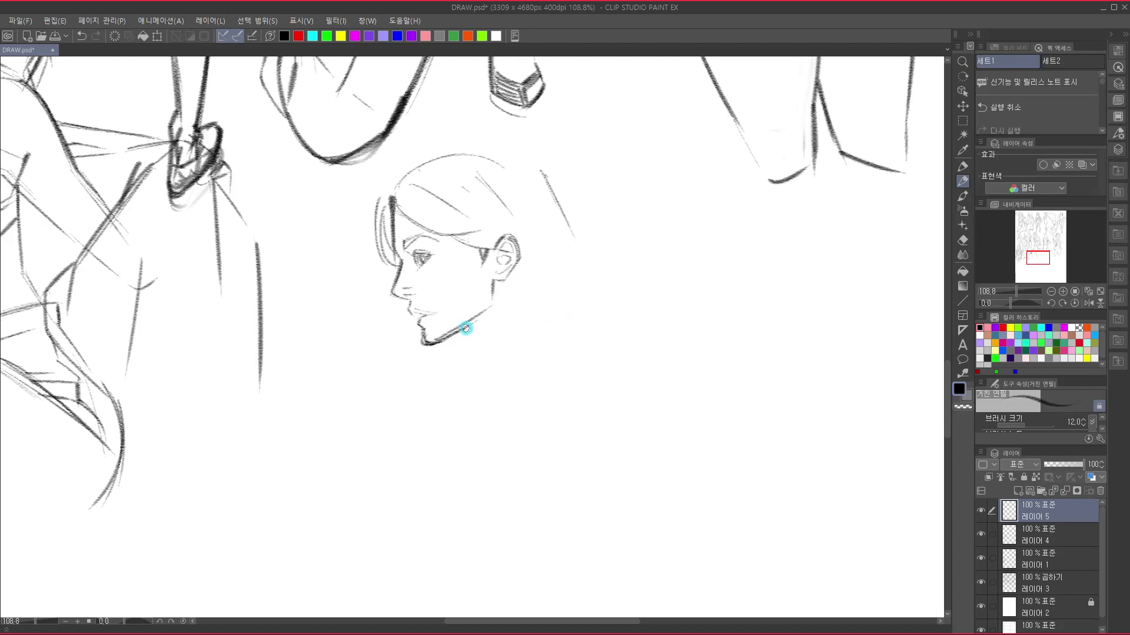
{"action": "left_click_drag", "start_coordinate": [468, 328], "coordinate": [475, 354]}
{"action": "left_click_drag", "start_coordinate": [532, 272], "coordinate": [542, 316]}
{"action": "left_click_drag", "start_coordinate": [537, 316], "coordinate": [586, 369]}
- Add the neck muscle line, strengthen the throat under the jaw, and draw the far shoulder and upper arm contour
{"action": "left_click_drag", "start_coordinate": [523, 352], "coordinate": [484, 331]}
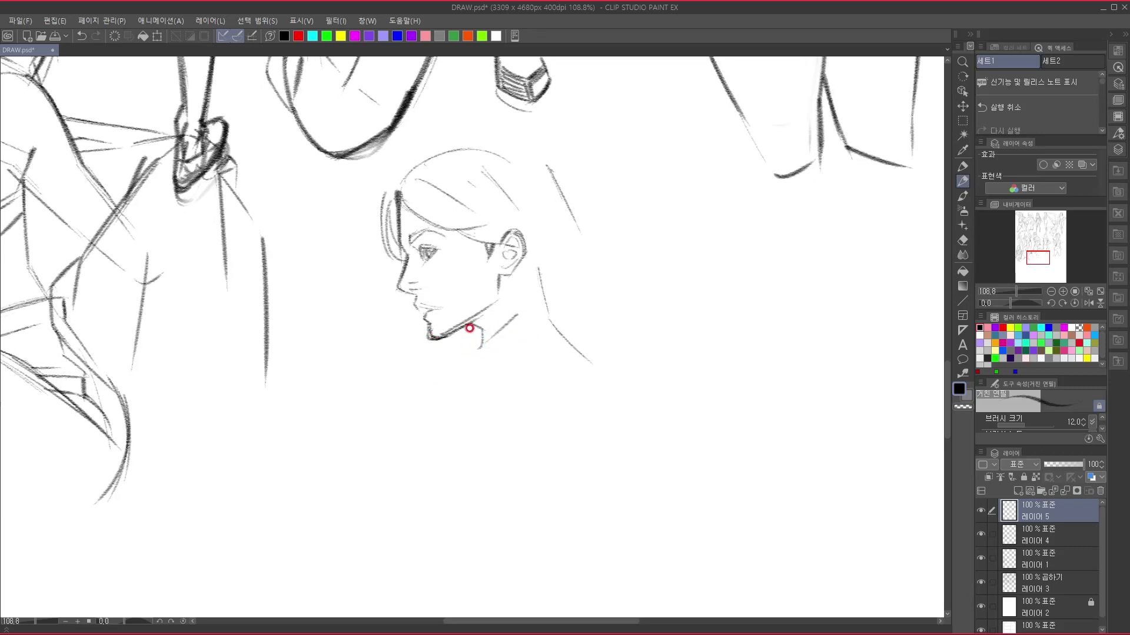
{"action": "left_click_drag", "start_coordinate": [467, 329], "coordinate": [478, 333]}
{"action": "scroll", "coordinate": [456, 364], "scroll_direction": "down", "scroll_amount": 3}
{"action": "left_click_drag", "start_coordinate": [409, 307], "coordinate": [397, 421]}
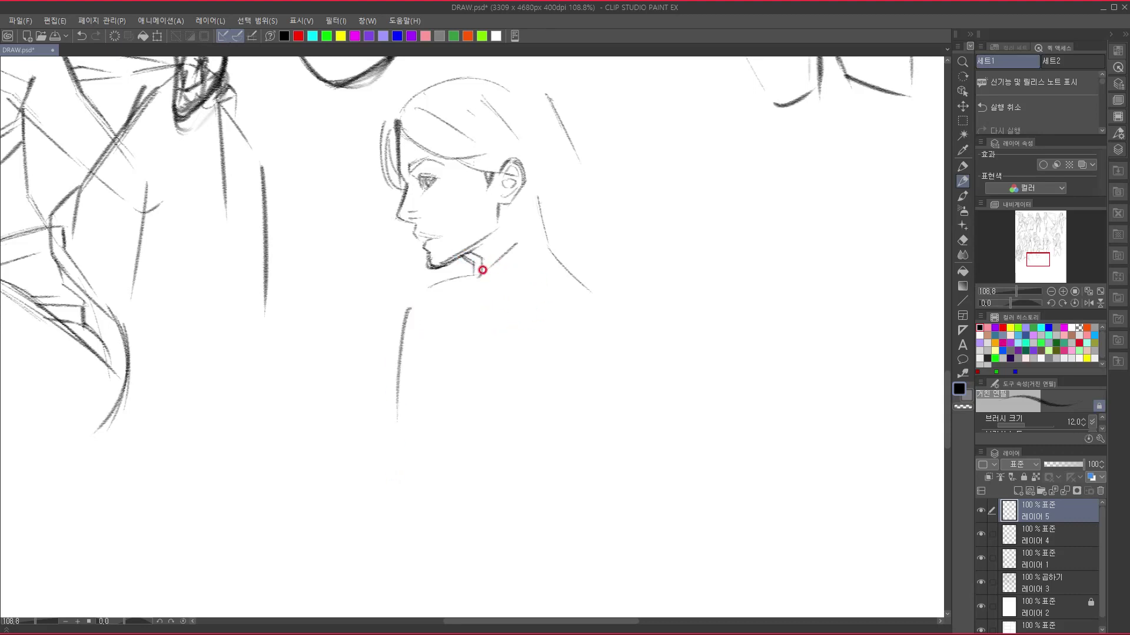
- Refine the profile face by darkening the upper eyelid and lashes and redrawing the line between the lips
{"action": "left_click_drag", "start_coordinate": [479, 300], "coordinate": [420, 389]}
{"action": "mouse_move", "coordinate": [416, 346]}
{"action": "left_mouse_down"}
{"action": "mouse_move", "coordinate": [410, 336]}
{"action": "mouse_move", "coordinate": [417, 352]}
{"action": "left_mouse_up"}
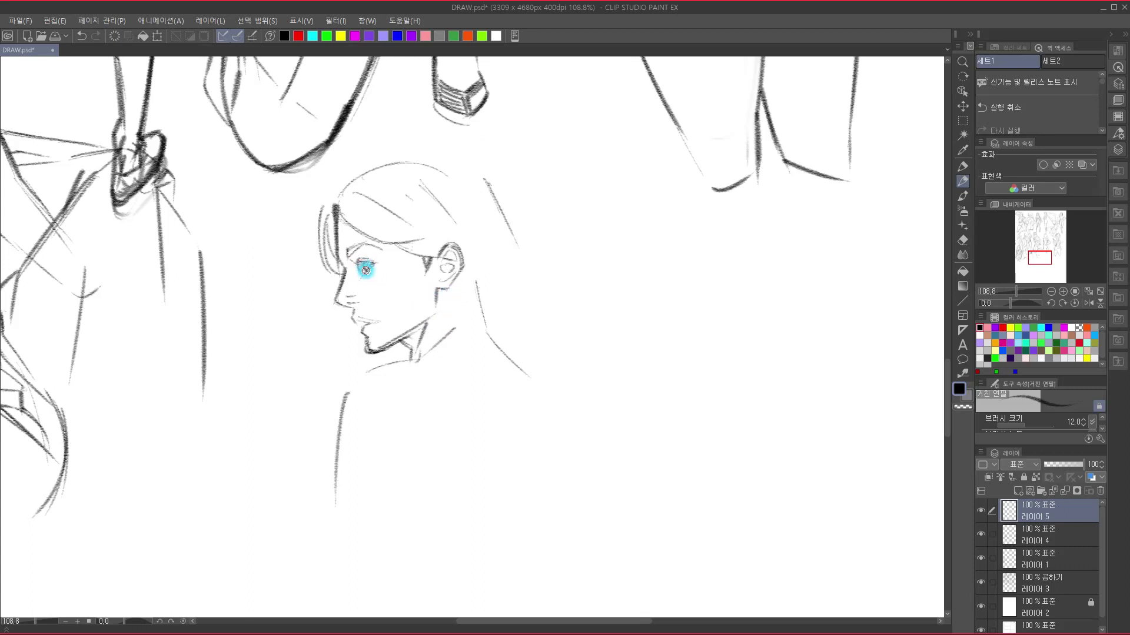
{"action": "mouse_move", "coordinate": [360, 261]}
{"action": "left_mouse_down"}
{"action": "mouse_move", "coordinate": [382, 265]}
{"action": "mouse_move", "coordinate": [371, 265]}
{"action": "mouse_move", "coordinate": [383, 248]}
{"action": "left_mouse_up"}
{"action": "mouse_move", "coordinate": [378, 329]}
{"action": "left_mouse_down"}
{"action": "mouse_move", "coordinate": [358, 319]}
{"action": "mouse_move", "coordinate": [370, 320]}
{"action": "left_mouse_up"}
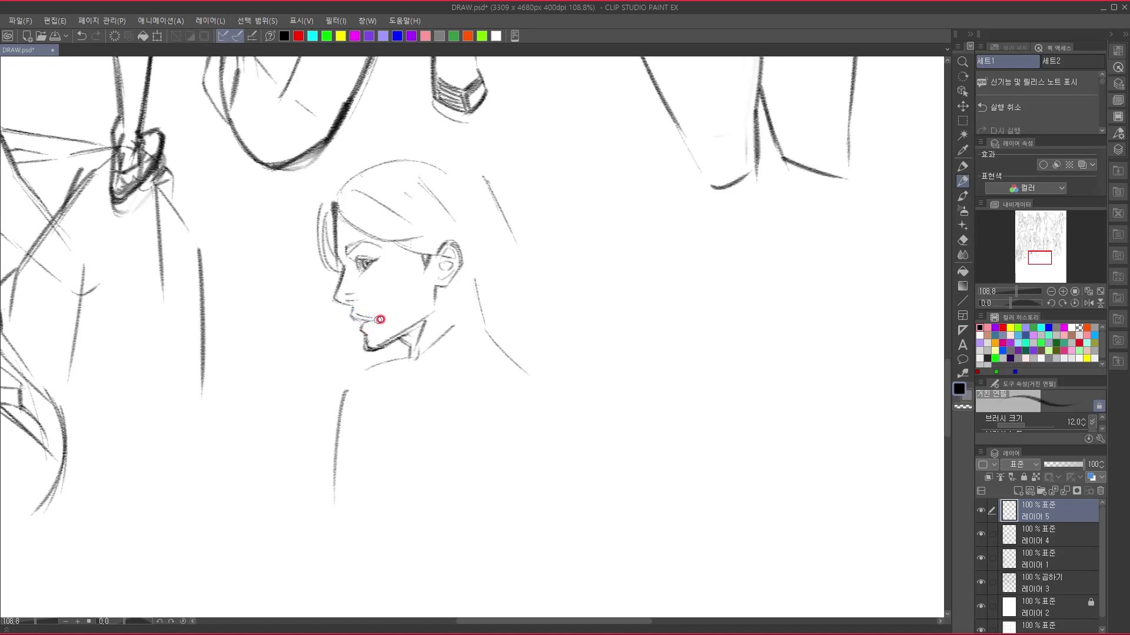
{"action": "mouse_move", "coordinate": [363, 321]}
{"action": "left_mouse_down"}
{"action": "mouse_move", "coordinate": [364, 331]}
{"action": "mouse_move", "coordinate": [378, 320]}
{"action": "left_mouse_up"}
- Draw the hair's outer outline from the forehead over the crown and down the back to wavy ends at the shoulder
{"action": "left_click_drag", "start_coordinate": [384, 418], "coordinate": [365, 427]}
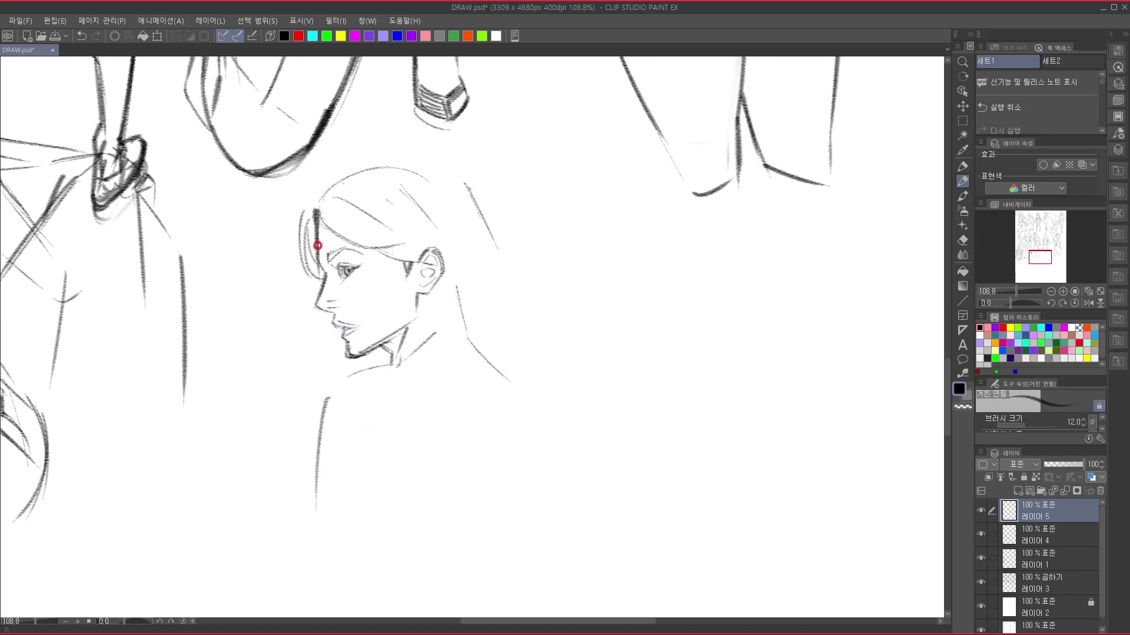
{"action": "mouse_move", "coordinate": [303, 205]}
{"action": "left_mouse_down"}
{"action": "mouse_move", "coordinate": [335, 179]}
{"action": "mouse_move", "coordinate": [421, 161]}
{"action": "mouse_move", "coordinate": [443, 170]}
{"action": "mouse_move", "coordinate": [410, 173]}
{"action": "mouse_move", "coordinate": [443, 211]}
{"action": "mouse_move", "coordinate": [474, 192]}
{"action": "mouse_move", "coordinate": [430, 168]}
{"action": "mouse_move", "coordinate": [458, 177]}
{"action": "mouse_move", "coordinate": [481, 205]}
{"action": "mouse_move", "coordinate": [465, 184]}
{"action": "mouse_move", "coordinate": [491, 272]}
{"action": "mouse_move", "coordinate": [482, 243]}
{"action": "mouse_move", "coordinate": [500, 266]}
{"action": "mouse_move", "coordinate": [487, 231]}
{"action": "mouse_move", "coordinate": [517, 275]}
{"action": "mouse_move", "coordinate": [517, 303]}
{"action": "mouse_move", "coordinate": [494, 315]}
{"action": "mouse_move", "coordinate": [458, 371]}
{"action": "mouse_move", "coordinate": [484, 337]}
{"action": "mouse_move", "coordinate": [509, 352]}
{"action": "mouse_move", "coordinate": [500, 313]}
{"action": "mouse_move", "coordinate": [499, 352]}
{"action": "mouse_move", "coordinate": [522, 353]}
{"action": "left_mouse_up"}
{"action": "key", "text": "ctrl+z"}
{"action": "left_click_drag", "start_coordinate": [499, 356], "coordinate": [513, 370]}
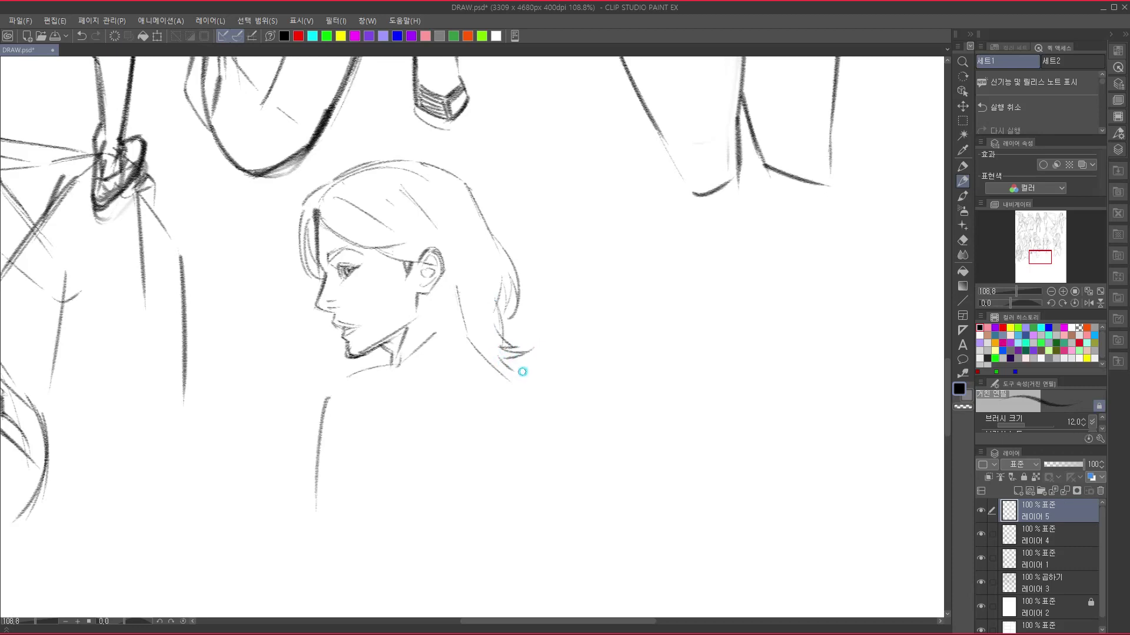
- Add hair strands behind the ear and draw the right shoulder line sloping from the nape into the upper arm
{"action": "mouse_move", "coordinate": [436, 283]}
{"action": "left_mouse_down"}
{"action": "mouse_move", "coordinate": [418, 328]}
{"action": "mouse_move", "coordinate": [445, 303]}
{"action": "mouse_move", "coordinate": [433, 342]}
{"action": "left_mouse_up"}
{"action": "mouse_move", "coordinate": [448, 301]}
{"action": "left_mouse_down"}
{"action": "mouse_move", "coordinate": [461, 338]}
{"action": "mouse_move", "coordinate": [488, 334]}
{"action": "left_mouse_up"}
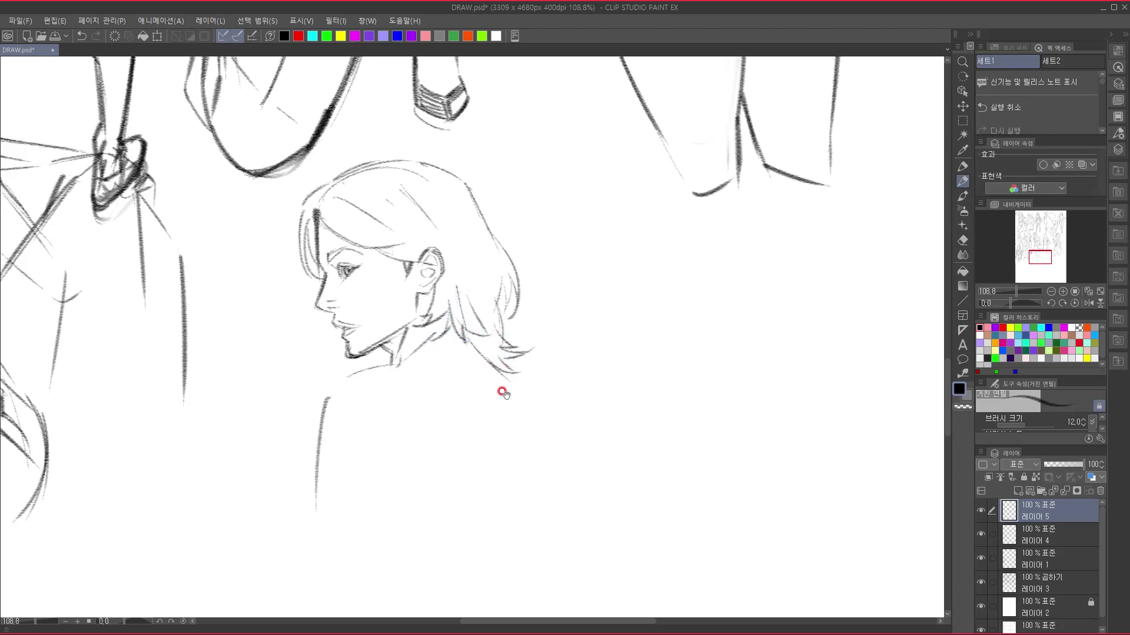
{"action": "left_click_drag", "start_coordinate": [502, 391], "coordinate": [479, 299]}
{"action": "mouse_move", "coordinate": [451, 253]}
{"action": "left_mouse_down"}
{"action": "mouse_move", "coordinate": [519, 316]}
{"action": "mouse_move", "coordinate": [538, 371]}
{"action": "left_mouse_up"}
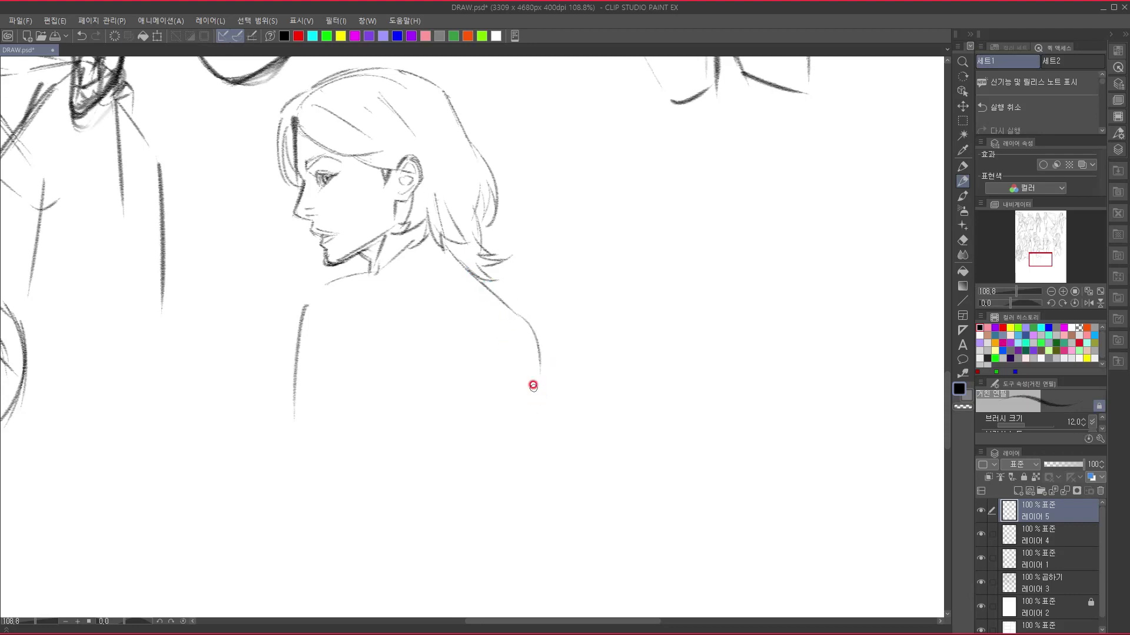
{"action": "left_click_drag", "start_coordinate": [552, 333], "coordinate": [585, 308]}
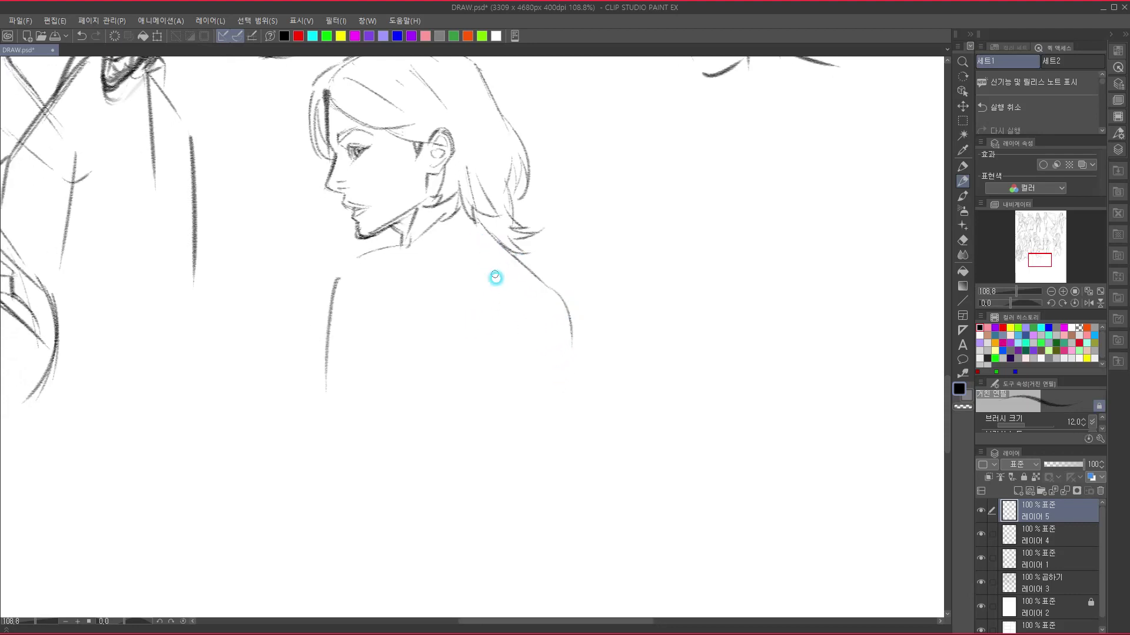
- Draw the spine as a long curve from the nape down to the small of the back
{"action": "left_click_drag", "start_coordinate": [517, 330], "coordinate": [527, 286]}
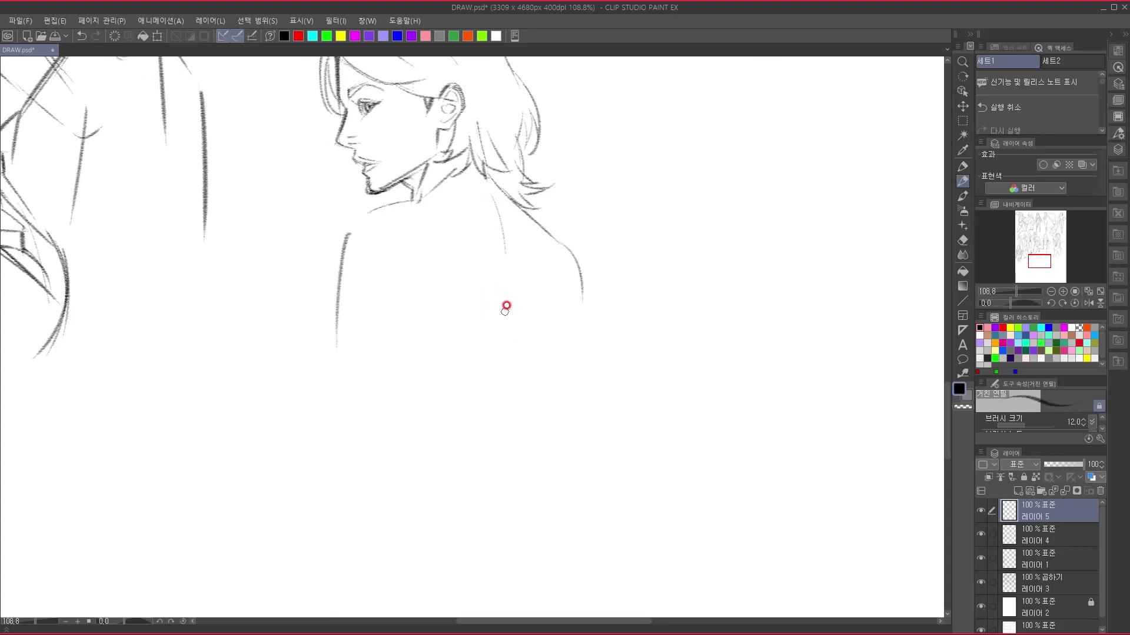
{"action": "mouse_move", "coordinate": [494, 207]}
{"action": "left_mouse_down"}
{"action": "mouse_move", "coordinate": [505, 277]}
{"action": "mouse_move", "coordinate": [446, 478]}
{"action": "left_mouse_up"}
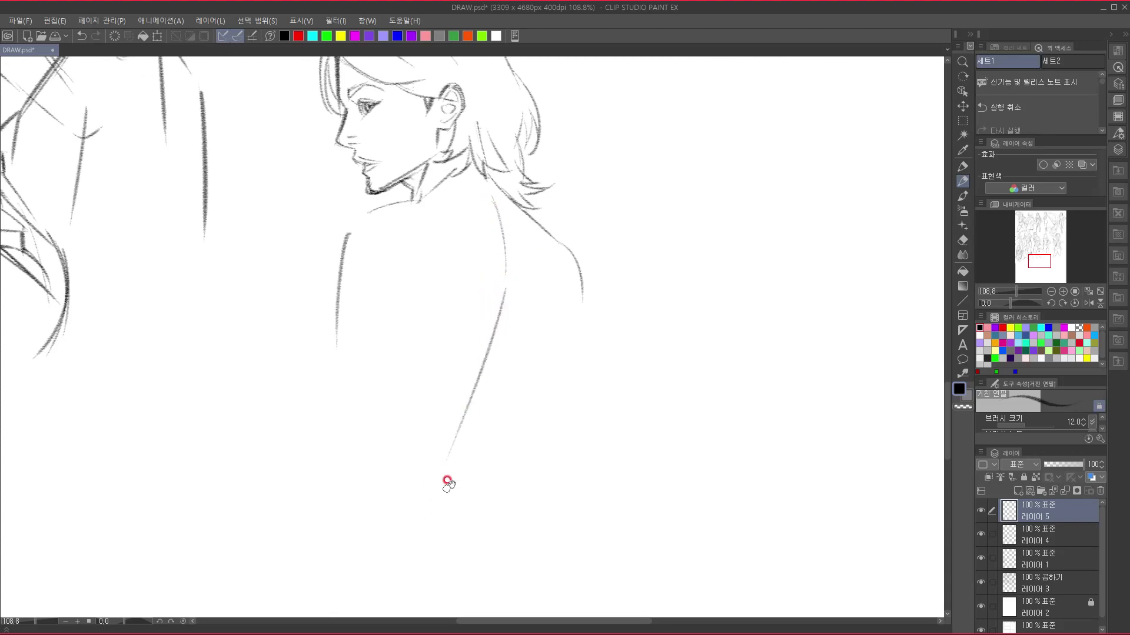
{"action": "left_click_drag", "start_coordinate": [529, 388], "coordinate": [552, 308]}
{"action": "left_click_drag", "start_coordinate": [475, 375], "coordinate": [469, 408]}
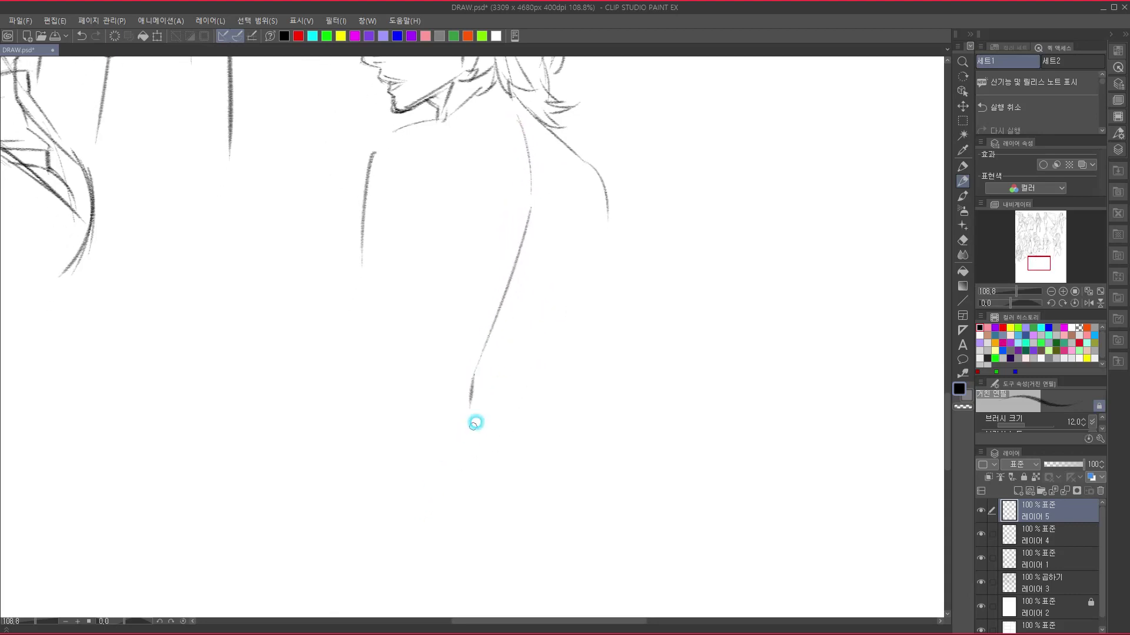
{"action": "left_click_drag", "start_coordinate": [519, 373], "coordinate": [492, 486]}
{"action": "left_click_drag", "start_coordinate": [547, 353], "coordinate": [557, 323]}
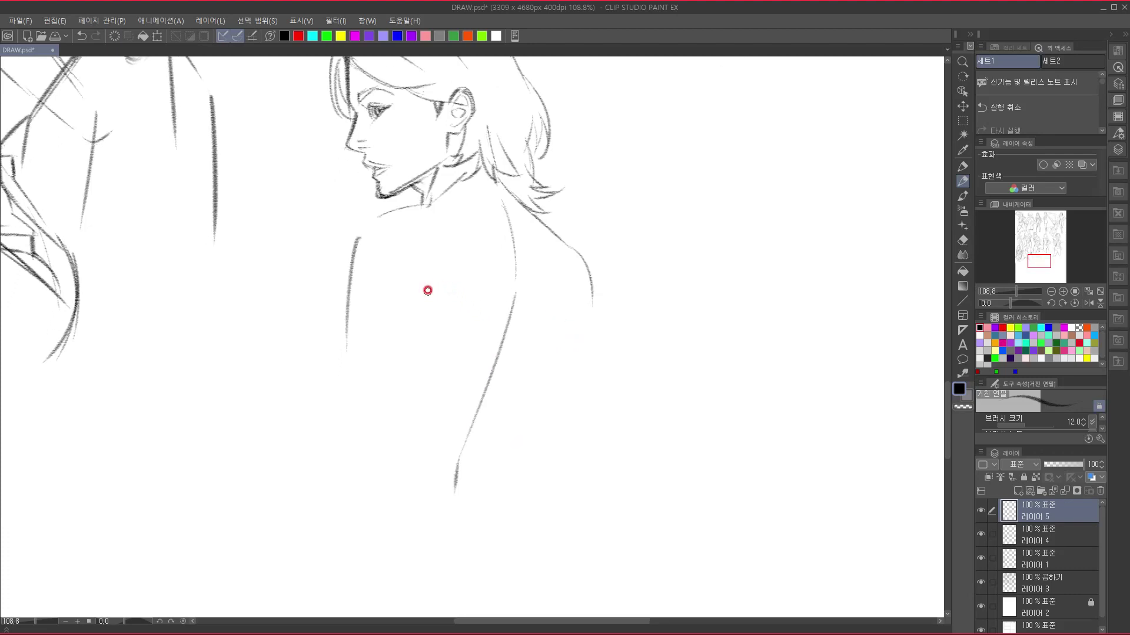
- Draw the top of the left shoulder, a line running down from the left armpit and the left shoulder blade contour
{"action": "left_click", "coordinate": [395, 312]}
{"action": "left_click_drag", "start_coordinate": [406, 326], "coordinate": [388, 391]}
{"action": "left_click", "coordinate": [395, 313]}
{"action": "mouse_move", "coordinate": [367, 224]}
{"action": "left_mouse_down"}
{"action": "mouse_move", "coordinate": [417, 208]}
{"action": "mouse_move", "coordinate": [411, 221]}
{"action": "mouse_move", "coordinate": [397, 212]}
{"action": "mouse_move", "coordinate": [434, 216]}
{"action": "mouse_move", "coordinate": [481, 256]}
{"action": "mouse_move", "coordinate": [440, 217]}
{"action": "mouse_move", "coordinate": [508, 277]}
{"action": "mouse_move", "coordinate": [485, 252]}
{"action": "mouse_move", "coordinate": [473, 332]}
{"action": "mouse_move", "coordinate": [481, 309]}
{"action": "mouse_move", "coordinate": [456, 345]}
{"action": "left_mouse_up"}
{"action": "key", "text": "ctrl+z"}
{"action": "mouse_move", "coordinate": [491, 262]}
{"action": "left_mouse_down"}
{"action": "mouse_move", "coordinate": [478, 320]}
{"action": "mouse_move", "coordinate": [444, 369]}
{"action": "left_mouse_up"}
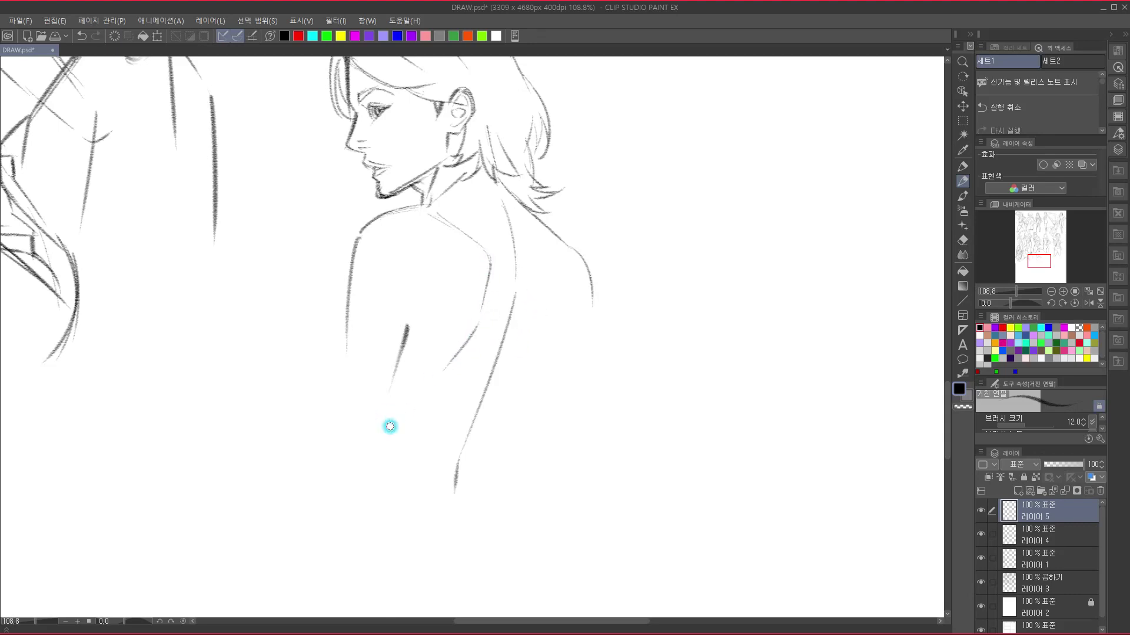
- Draw the torso's right side from the armpit to the waist, the hip curve below it and a short right shoulder blade line
{"action": "mouse_move", "coordinate": [539, 279]}
{"action": "left_mouse_down"}
{"action": "mouse_move", "coordinate": [537, 378]}
{"action": "mouse_move", "coordinate": [580, 322]}
{"action": "mouse_move", "coordinate": [540, 383]}
{"action": "left_mouse_up"}
{"action": "mouse_move", "coordinate": [528, 423]}
{"action": "left_mouse_down"}
{"action": "mouse_move", "coordinate": [587, 331]}
{"action": "mouse_move", "coordinate": [558, 294]}
{"action": "left_mouse_up"}
{"action": "left_click_drag", "start_coordinate": [596, 255], "coordinate": [519, 391]}
{"action": "mouse_move", "coordinate": [508, 433]}
{"action": "left_mouse_down"}
{"action": "mouse_move", "coordinate": [509, 359]}
{"action": "mouse_move", "coordinate": [532, 371]}
{"action": "mouse_move", "coordinate": [540, 295]}
{"action": "mouse_move", "coordinate": [583, 424]}
{"action": "mouse_move", "coordinate": [582, 496]}
{"action": "left_mouse_up"}
{"action": "left_click_drag", "start_coordinate": [579, 398], "coordinate": [576, 512]}
{"action": "left_click_drag", "start_coordinate": [508, 273], "coordinate": [519, 537]}
{"action": "mouse_move", "coordinate": [594, 400]}
{"action": "left_mouse_down"}
{"action": "mouse_move", "coordinate": [545, 290]}
{"action": "mouse_move", "coordinate": [533, 289]}
{"action": "left_mouse_up"}
- Draw the outer and inner contours of the hanging right arm from the shoulder down to the wrist
{"action": "left_click_drag", "start_coordinate": [546, 234], "coordinate": [548, 353]}
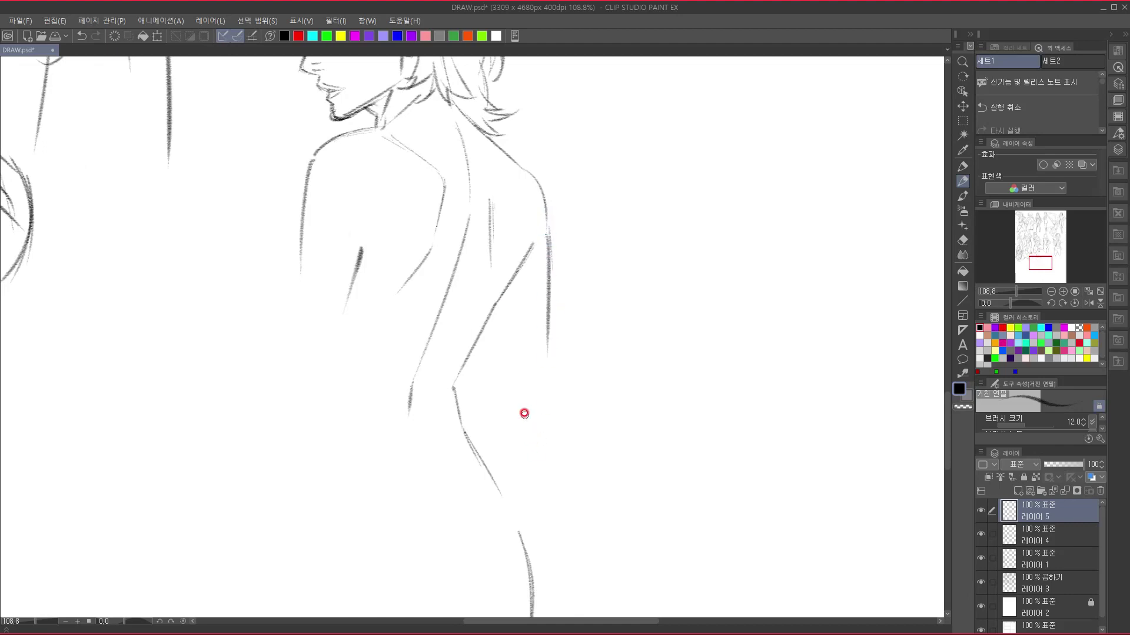
{"action": "left_click_drag", "start_coordinate": [493, 304], "coordinate": [501, 369]}
{"action": "left_click_drag", "start_coordinate": [536, 188], "coordinate": [547, 274]}
{"action": "left_click_drag", "start_coordinate": [547, 312], "coordinate": [541, 228]}
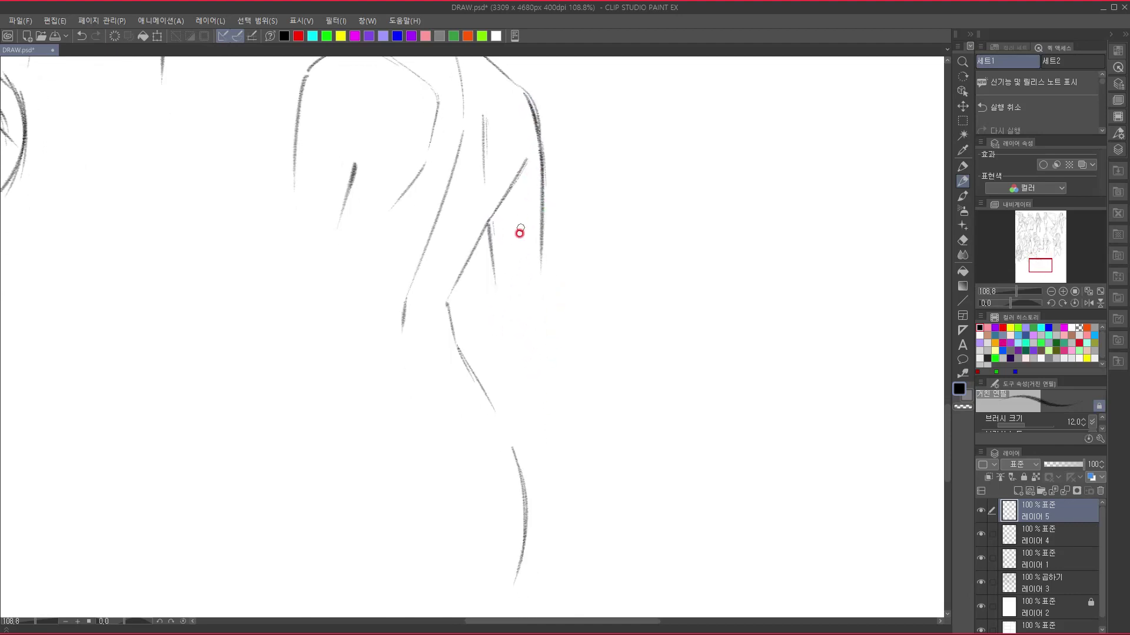
{"action": "left_click_drag", "start_coordinate": [539, 161], "coordinate": [525, 439]}
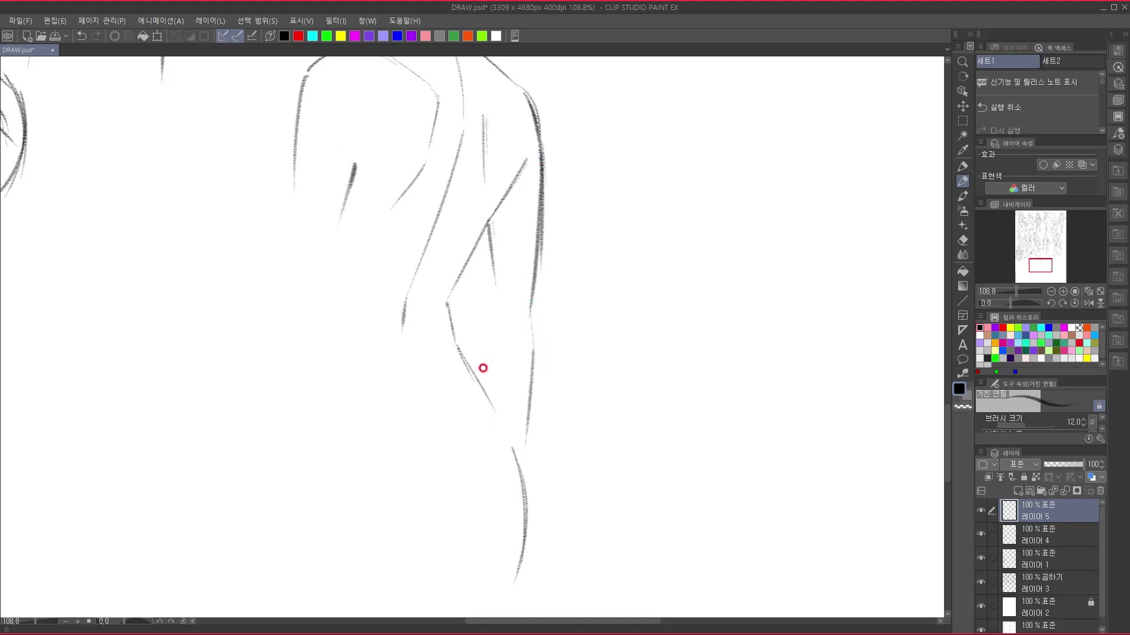
{"action": "left_click_drag", "start_coordinate": [488, 226], "coordinate": [496, 415]}
{"action": "left_click_drag", "start_coordinate": [531, 304], "coordinate": [572, 527]}
{"action": "left_click_drag", "start_coordinate": [621, 436], "coordinate": [668, 220]}
- Strengthen the left upper arm's outer edge and extend its inner edge from the armpit toward the elbow
{"action": "left_click_drag", "start_coordinate": [441, 174], "coordinate": [417, 265]}
{"action": "mouse_move", "coordinate": [473, 187]}
{"action": "left_mouse_down"}
{"action": "mouse_move", "coordinate": [431, 330]}
{"action": "mouse_move", "coordinate": [418, 287]}
{"action": "left_mouse_up"}
{"action": "left_click_drag", "start_coordinate": [435, 355], "coordinate": [444, 293]}
{"action": "left_click_drag", "start_coordinate": [382, 170], "coordinate": [357, 339]}
{"action": "left_click_drag", "start_coordinate": [425, 334], "coordinate": [449, 262]}
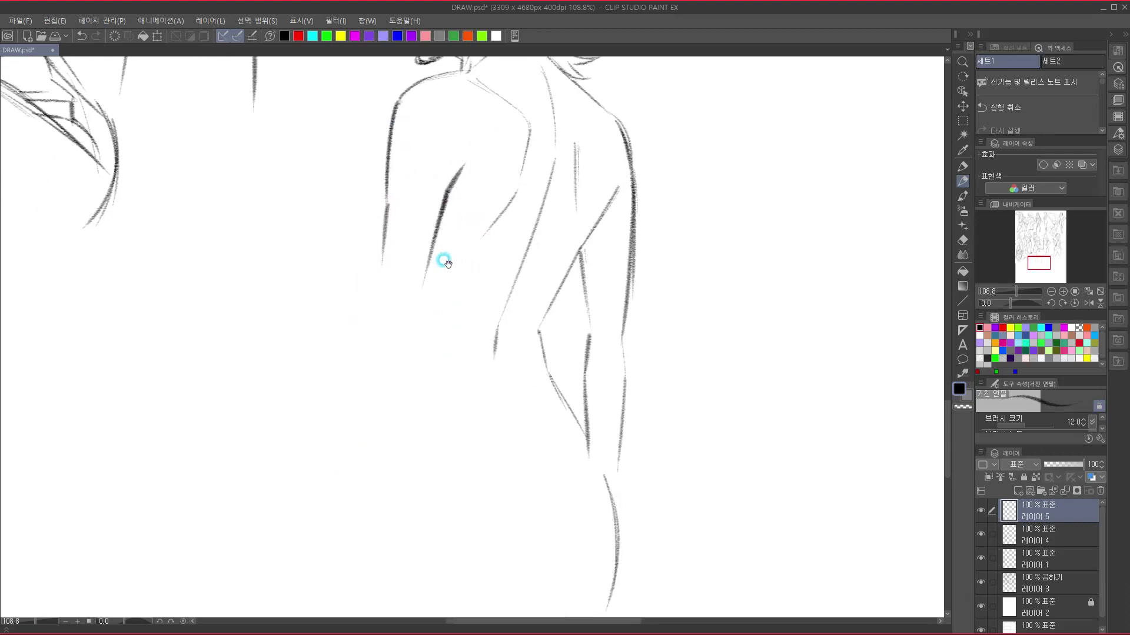
- Draw the left elbow and both forearm contours tapering down to the hand, with a short curve at the end
{"action": "mouse_move", "coordinate": [387, 207]}
{"action": "left_mouse_down"}
{"action": "mouse_move", "coordinate": [380, 294]}
{"action": "mouse_move", "coordinate": [330, 424]}
{"action": "left_mouse_up"}
{"action": "mouse_move", "coordinate": [422, 284]}
{"action": "left_mouse_down"}
{"action": "mouse_move", "coordinate": [416, 358]}
{"action": "mouse_move", "coordinate": [336, 512]}
{"action": "left_mouse_up"}
{"action": "left_click_drag", "start_coordinate": [468, 380], "coordinate": [506, 287]}
{"action": "left_click_drag", "start_coordinate": [393, 250], "coordinate": [332, 515]}
{"action": "left_click_drag", "start_coordinate": [557, 405], "coordinate": [494, 529]}
{"action": "mouse_move", "coordinate": [570, 348]}
{"action": "left_mouse_down"}
{"action": "mouse_move", "coordinate": [605, 278]}
{"action": "mouse_move", "coordinate": [597, 255]}
{"action": "mouse_move", "coordinate": [499, 245]}
{"action": "mouse_move", "coordinate": [493, 180]}
{"action": "left_mouse_up"}
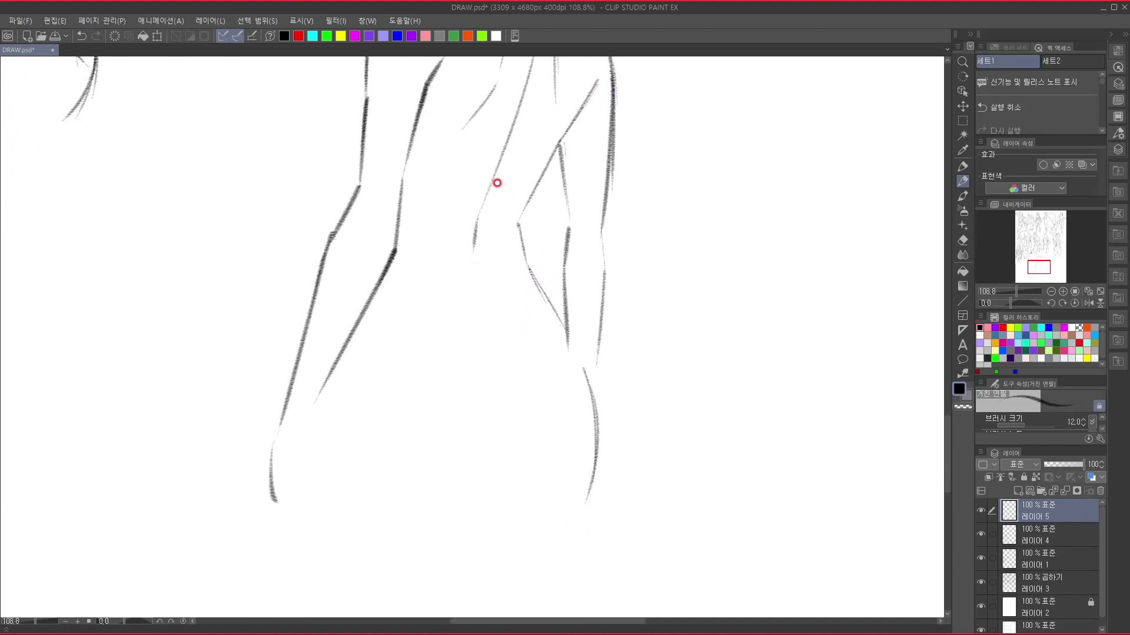
- Darken the lower end of the spine and sketch short construction lines for the sacrum area below it
{"action": "mouse_move", "coordinate": [478, 225]}
{"action": "left_mouse_down"}
{"action": "mouse_move", "coordinate": [449, 310]}
{"action": "mouse_move", "coordinate": [421, 293]}
{"action": "mouse_move", "coordinate": [471, 336]}
{"action": "mouse_move", "coordinate": [473, 364]}
{"action": "mouse_move", "coordinate": [434, 332]}
{"action": "left_mouse_up"}
{"action": "left_click", "coordinate": [465, 335]}
{"action": "left_click_drag", "start_coordinate": [503, 312], "coordinate": [510, 331]}
{"action": "mouse_move", "coordinate": [469, 357]}
{"action": "left_mouse_down"}
{"action": "mouse_move", "coordinate": [429, 333]}
{"action": "mouse_move", "coordinate": [503, 381]}
{"action": "mouse_move", "coordinate": [438, 313]}
{"action": "mouse_move", "coordinate": [493, 308]}
{"action": "left_mouse_up"}
{"action": "mouse_move", "coordinate": [437, 310]}
{"action": "left_mouse_down"}
{"action": "mouse_move", "coordinate": [469, 308]}
{"action": "mouse_move", "coordinate": [534, 274]}
{"action": "left_mouse_up"}
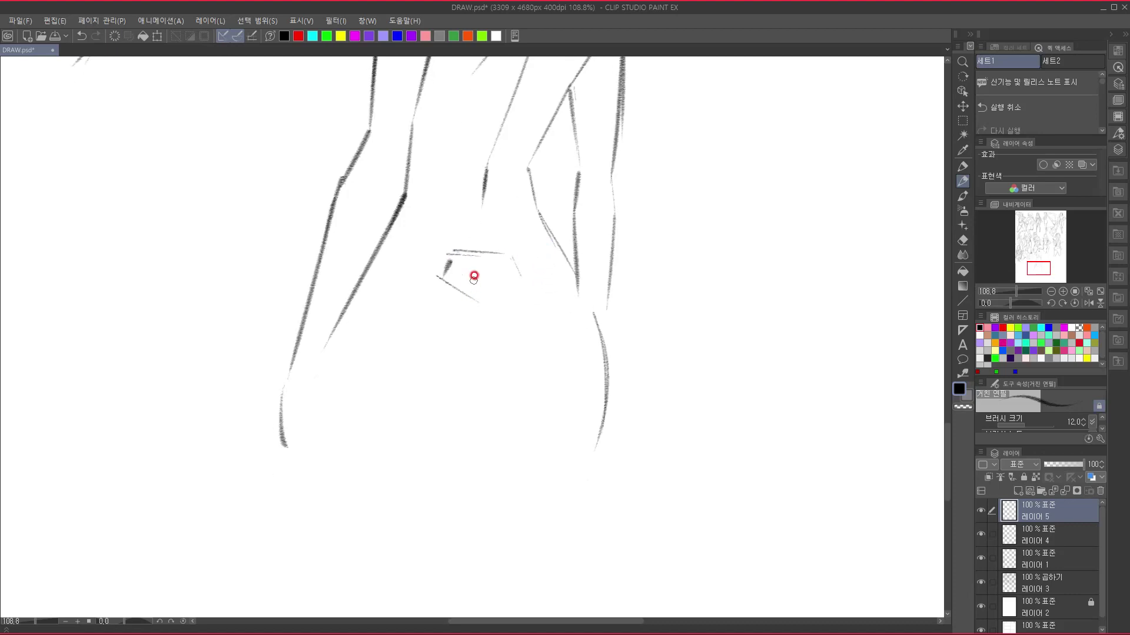
- Draw the curved waistband line across the lower back from the left forearm to the right hip
{"action": "left_click_drag", "start_coordinate": [390, 231], "coordinate": [450, 226]}
{"action": "left_click_drag", "start_coordinate": [439, 278], "coordinate": [433, 283]}
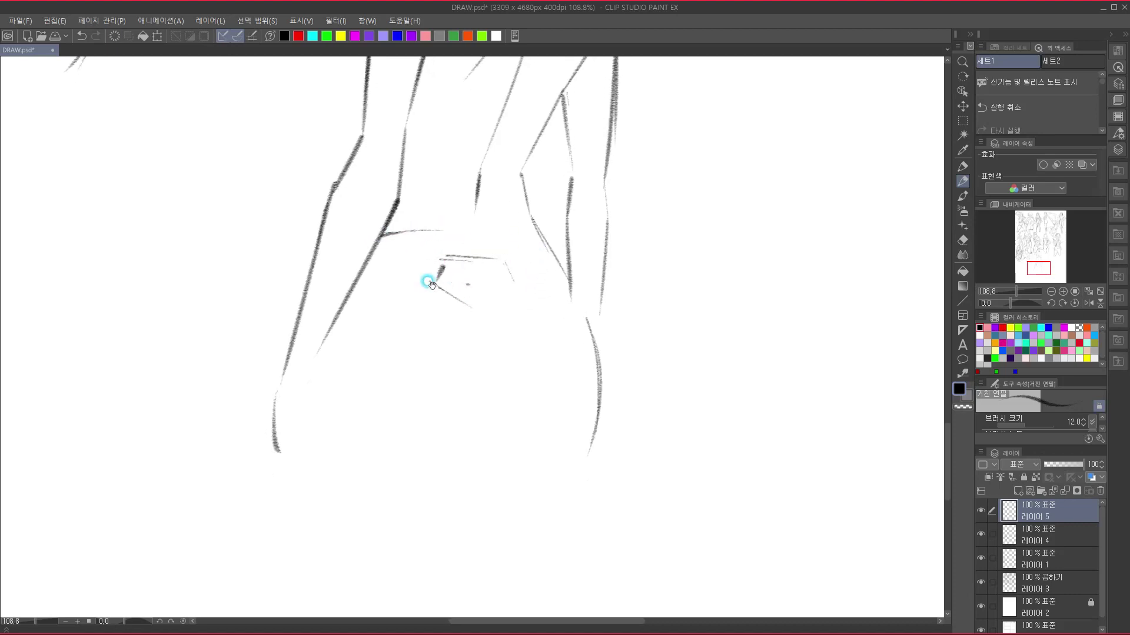
{"action": "left_click_drag", "start_coordinate": [384, 234], "coordinate": [543, 241]}
- Thicken the left shoulder top and outer upper arm, and draw the curved back edge of the deltoid to the armpit
{"action": "left_click_drag", "start_coordinate": [513, 292], "coordinate": [479, 502]}
{"action": "left_click_drag", "start_coordinate": [561, 372], "coordinate": [630, 154]}
{"action": "left_click_drag", "start_coordinate": [434, 308], "coordinate": [447, 415]}
{"action": "left_click_drag", "start_coordinate": [433, 284], "coordinate": [421, 433]}
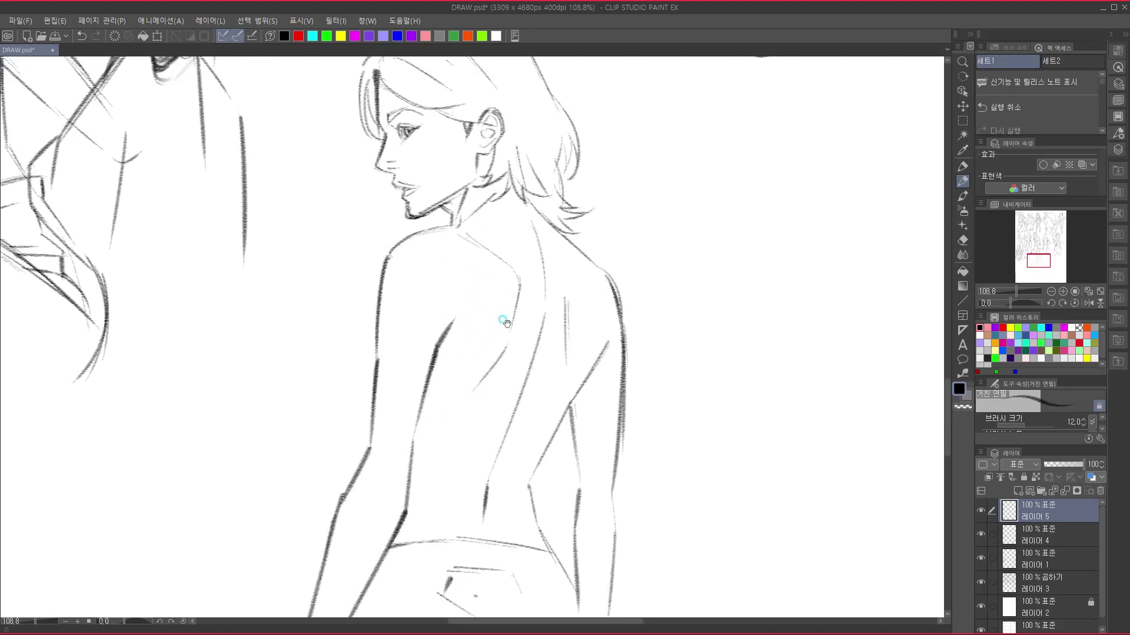
{"action": "left_click_drag", "start_coordinate": [504, 321], "coordinate": [510, 277]}
{"action": "left_click_drag", "start_coordinate": [400, 217], "coordinate": [388, 318]}
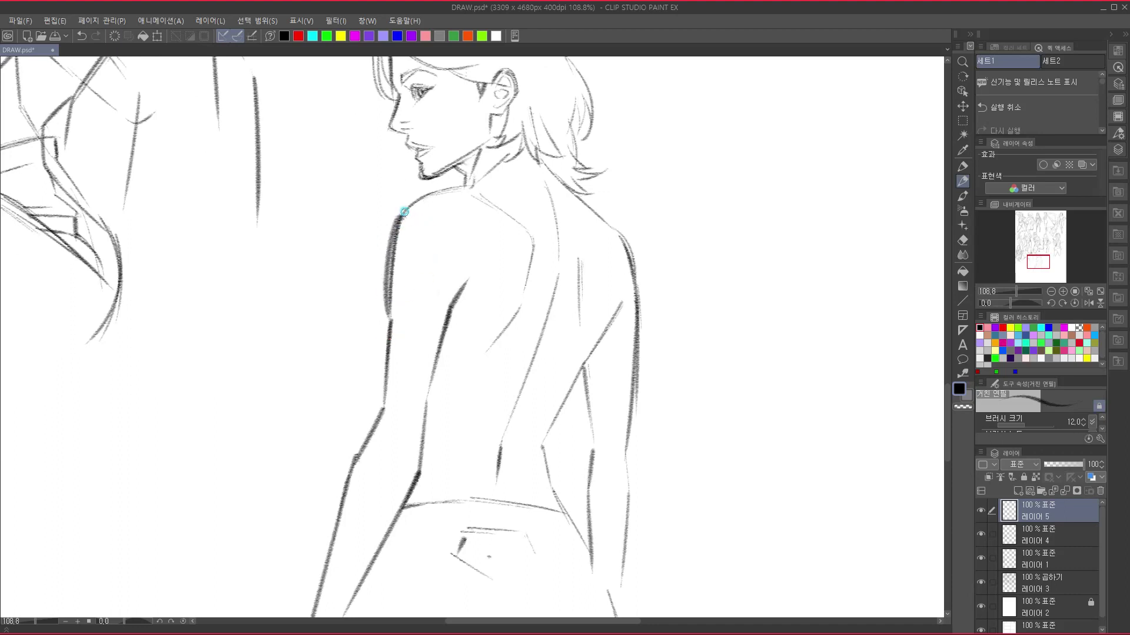
{"action": "left_click_drag", "start_coordinate": [403, 213], "coordinate": [466, 188]}
{"action": "mouse_move", "coordinate": [418, 205]}
{"action": "left_mouse_down"}
{"action": "mouse_move", "coordinate": [446, 234]}
{"action": "mouse_move", "coordinate": [456, 289]}
{"action": "left_mouse_up"}
{"action": "mouse_move", "coordinate": [429, 369]}
{"action": "left_mouse_down"}
{"action": "mouse_move", "coordinate": [534, 300]}
{"action": "mouse_move", "coordinate": [526, 277]}
{"action": "left_mouse_up"}
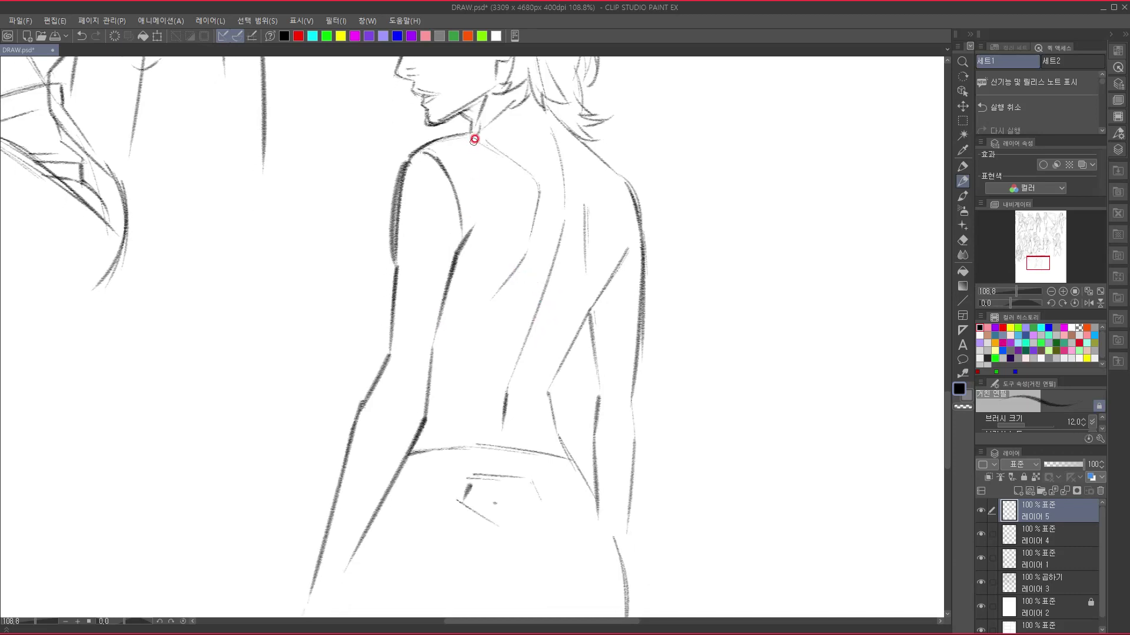
- Draw a curved line across the base of the neck between the shoulders and darken the left deltoid's back edge
{"action": "mouse_move", "coordinate": [501, 114]}
{"action": "left_mouse_down"}
{"action": "mouse_move", "coordinate": [480, 221]}
{"action": "mouse_move", "coordinate": [524, 227]}
{"action": "mouse_move", "coordinate": [465, 232]}
{"action": "mouse_move", "coordinate": [550, 232]}
{"action": "left_mouse_up"}
{"action": "key", "text": "ctrl+z"}
{"action": "left_click_drag", "start_coordinate": [535, 391], "coordinate": [560, 327]}
{"action": "left_click_drag", "start_coordinate": [504, 239], "coordinate": [501, 221]}
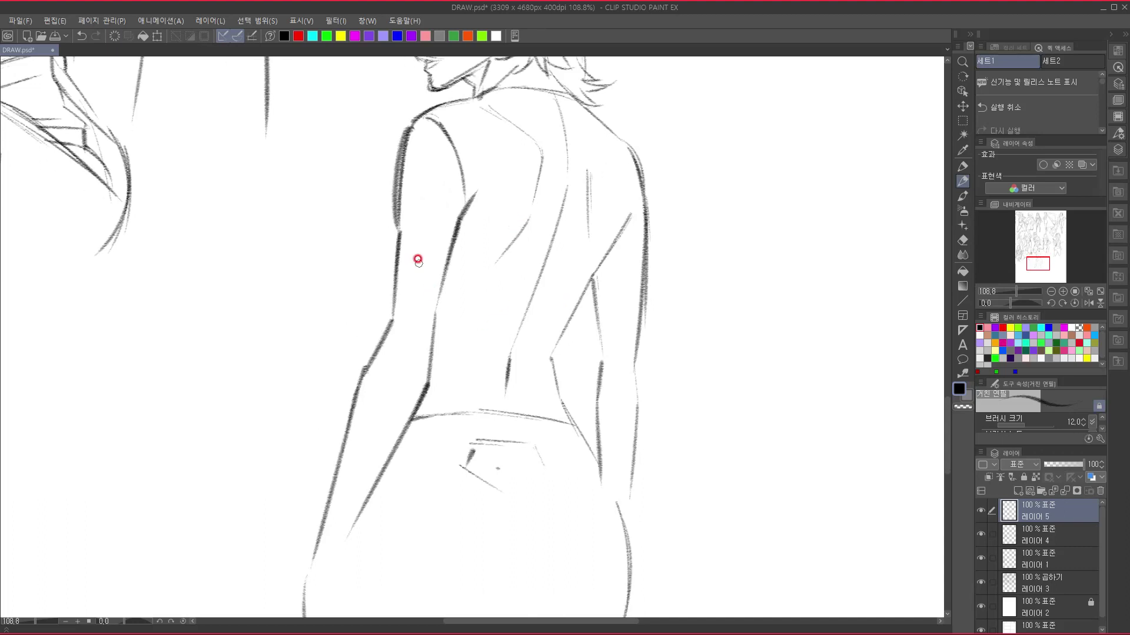
{"action": "left_click_drag", "start_coordinate": [438, 197], "coordinate": [441, 244]}
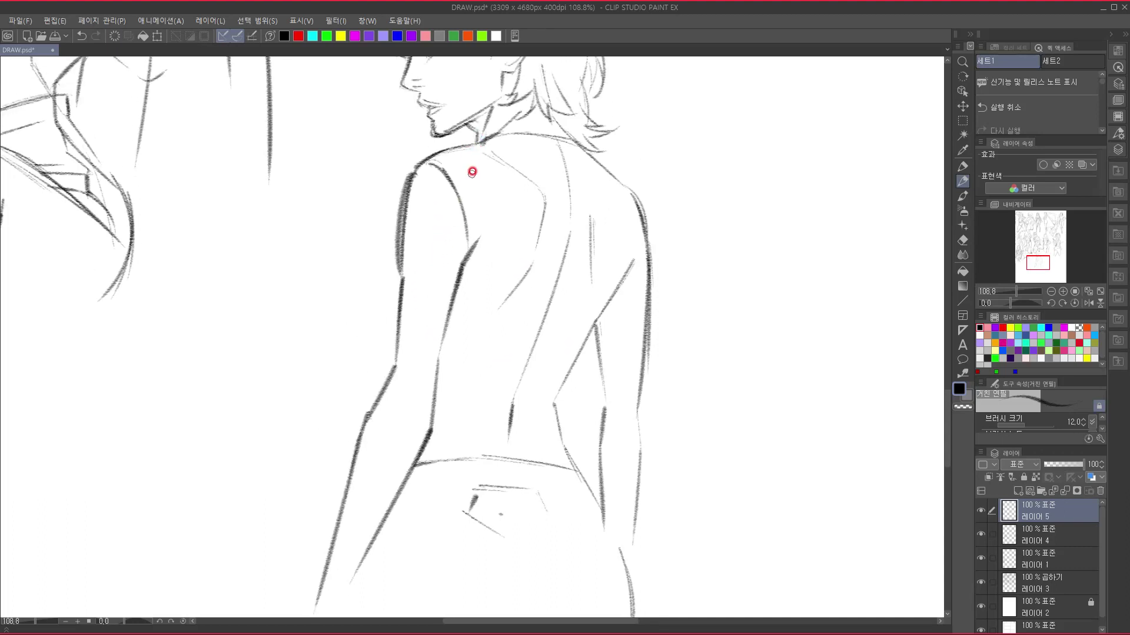
{"action": "mouse_move", "coordinate": [459, 161]}
{"action": "left_mouse_down"}
{"action": "mouse_move", "coordinate": [397, 259]}
{"action": "mouse_move", "coordinate": [429, 247]}
{"action": "mouse_move", "coordinate": [428, 235]}
{"action": "left_mouse_up"}
{"action": "key", "text": "ctrl+z"}
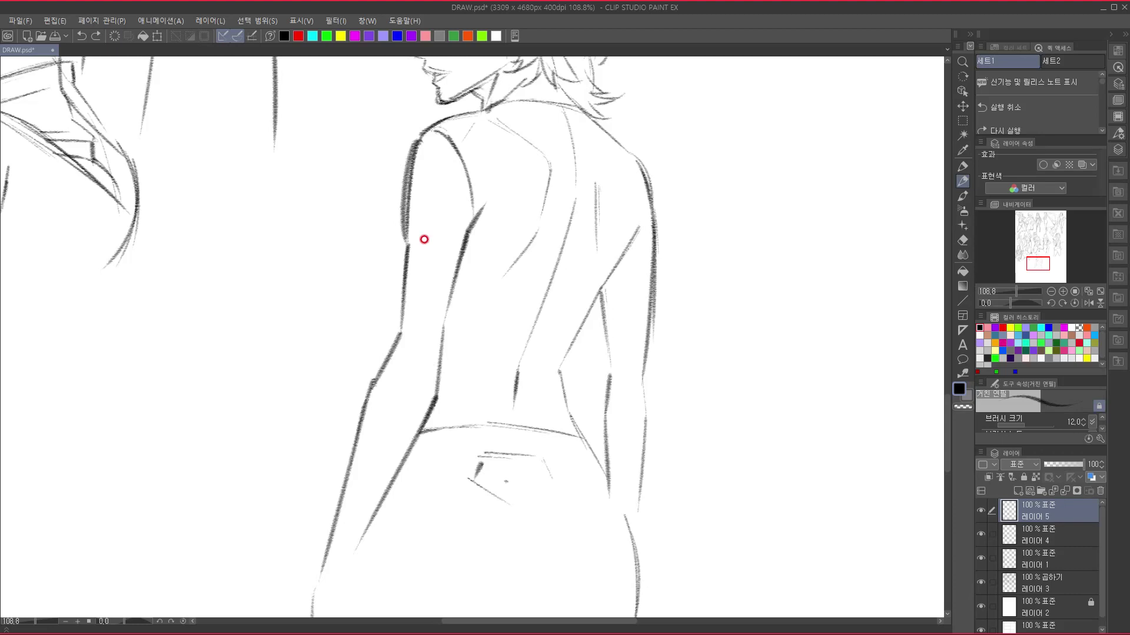
{"action": "left_click_drag", "start_coordinate": [489, 329], "coordinate": [436, 487]}
{"action": "left_click_drag", "start_coordinate": [514, 450], "coordinate": [516, 390]}
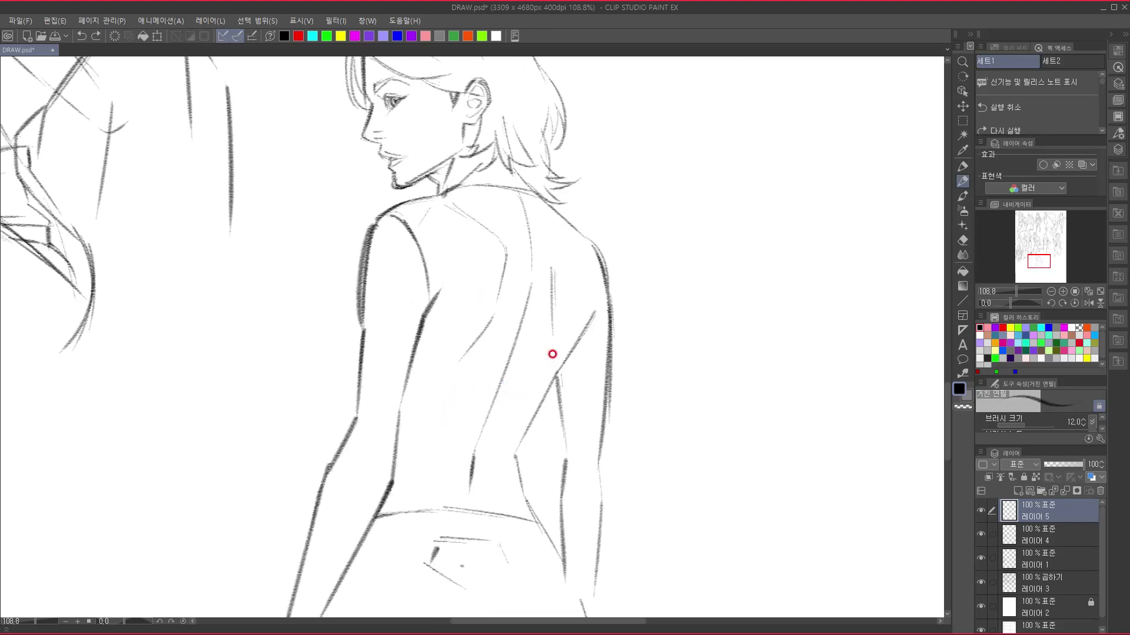
- Draw a second contour along the left shoulder and both sides of the left arm down past the elbow
{"action": "mouse_move", "coordinate": [359, 233]}
{"action": "left_mouse_down"}
{"action": "mouse_move", "coordinate": [420, 199]}
{"action": "mouse_move", "coordinate": [353, 306]}
{"action": "mouse_move", "coordinate": [341, 442]}
{"action": "mouse_move", "coordinate": [387, 237]}
{"action": "left_mouse_up"}
{"action": "mouse_move", "coordinate": [385, 222]}
{"action": "left_mouse_down"}
{"action": "mouse_move", "coordinate": [423, 313]}
{"action": "mouse_move", "coordinate": [459, 179]}
{"action": "mouse_move", "coordinate": [416, 209]}
{"action": "left_mouse_up"}
{"action": "left_click_drag", "start_coordinate": [421, 203], "coordinate": [398, 359]}
{"action": "mouse_move", "coordinate": [361, 296]}
{"action": "left_mouse_down"}
{"action": "mouse_move", "coordinate": [325, 365]}
{"action": "mouse_move", "coordinate": [304, 492]}
{"action": "left_mouse_up"}
{"action": "left_click_drag", "start_coordinate": [429, 381], "coordinate": [355, 498]}
{"action": "left_click_drag", "start_coordinate": [351, 262], "coordinate": [369, 242]}
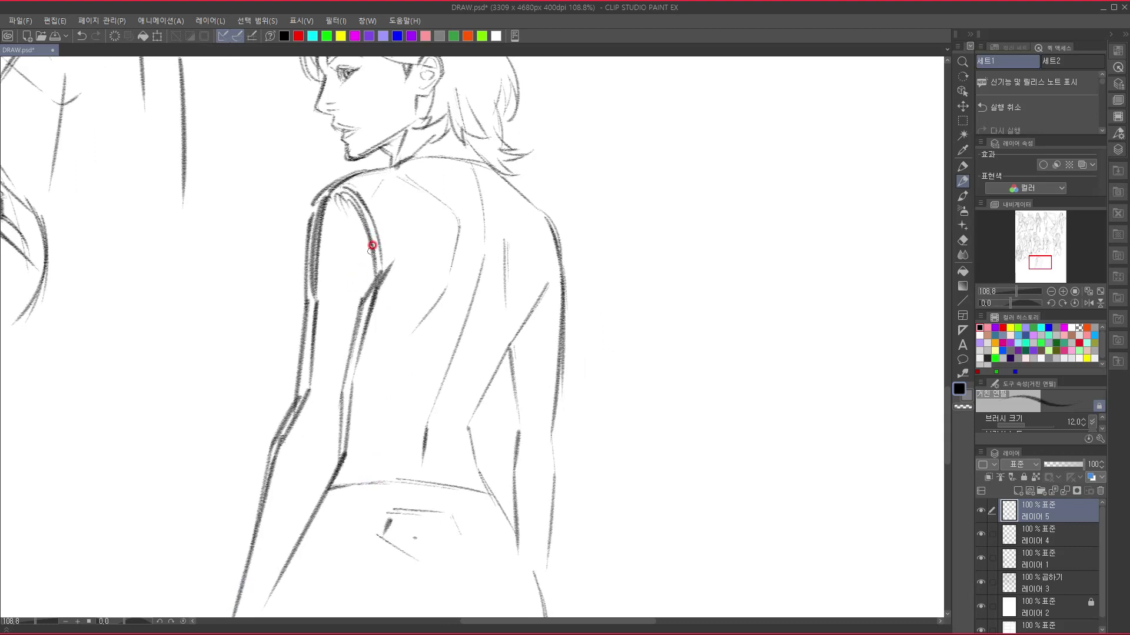
- Add muscle lines inside the left upper arm, from the deltoid diagonal down to the elbow
{"action": "left_click_drag", "start_coordinate": [383, 177], "coordinate": [315, 315]}
{"action": "mouse_move", "coordinate": [363, 216]}
{"action": "left_mouse_down"}
{"action": "mouse_move", "coordinate": [310, 301]}
{"action": "mouse_move", "coordinate": [318, 356]}
{"action": "left_mouse_up"}
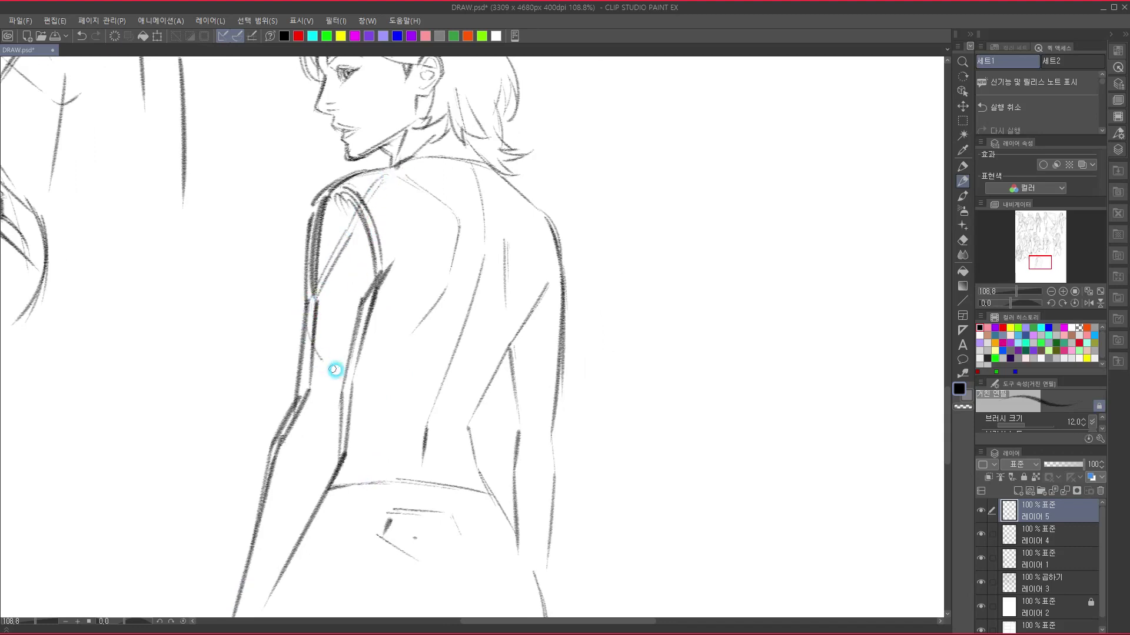
{"action": "mouse_move", "coordinate": [308, 308]}
{"action": "left_mouse_down"}
{"action": "mouse_move", "coordinate": [325, 362]}
{"action": "mouse_move", "coordinate": [325, 455]}
{"action": "left_mouse_up"}
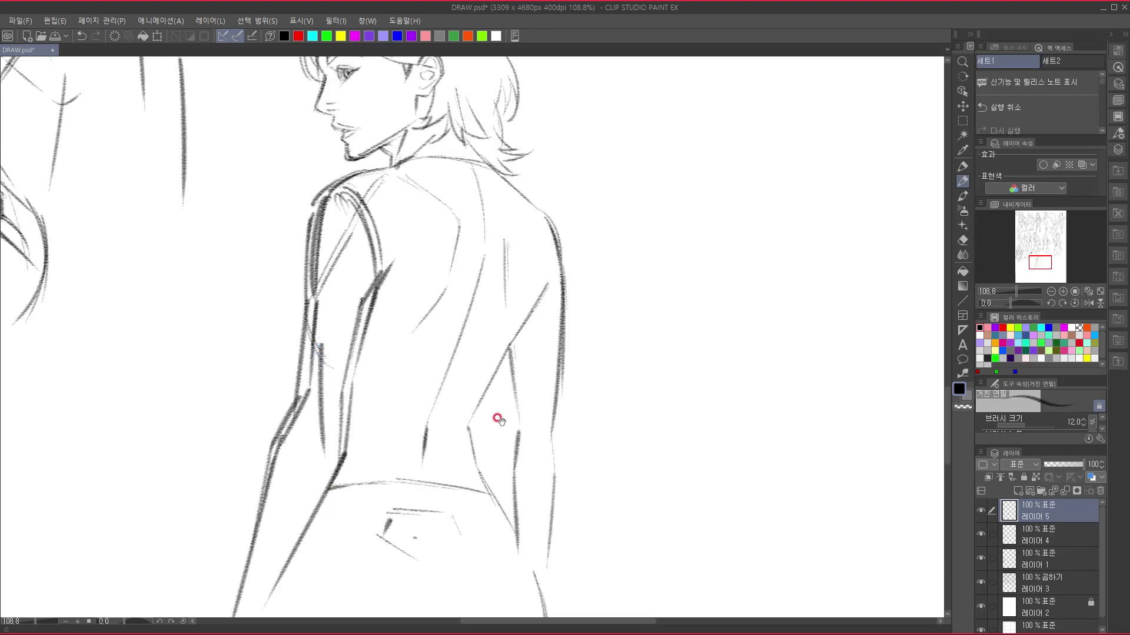
{"action": "left_click_drag", "start_coordinate": [487, 356], "coordinate": [532, 258]}
{"action": "left_click_drag", "start_coordinate": [373, 252], "coordinate": [365, 371]}
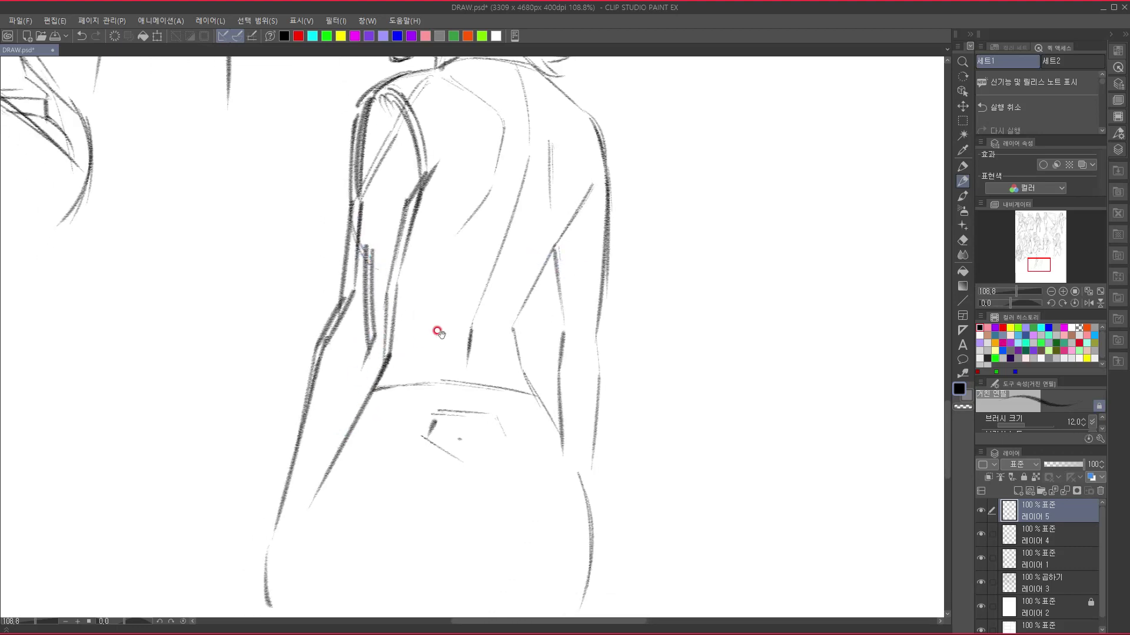
- Draw the inner muscle lines of the left forearm from the elbow down to the wrist
{"action": "left_click_drag", "start_coordinate": [439, 330], "coordinate": [501, 174]}
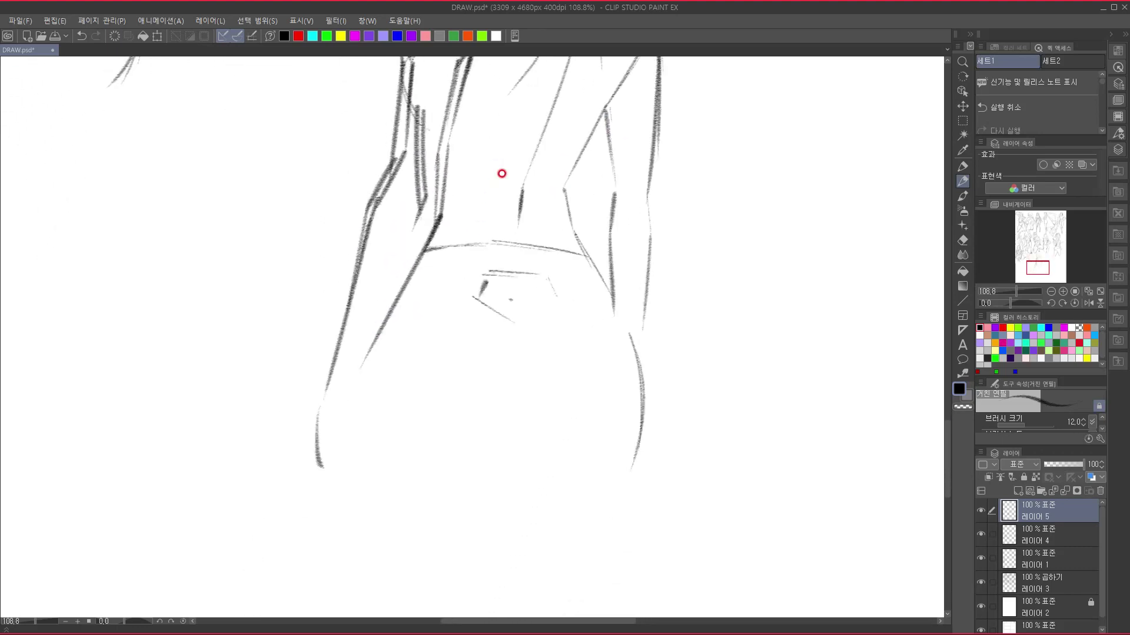
{"action": "mouse_move", "coordinate": [424, 111]}
{"action": "left_mouse_down"}
{"action": "mouse_move", "coordinate": [421, 206]}
{"action": "mouse_move", "coordinate": [380, 286]}
{"action": "left_mouse_up"}
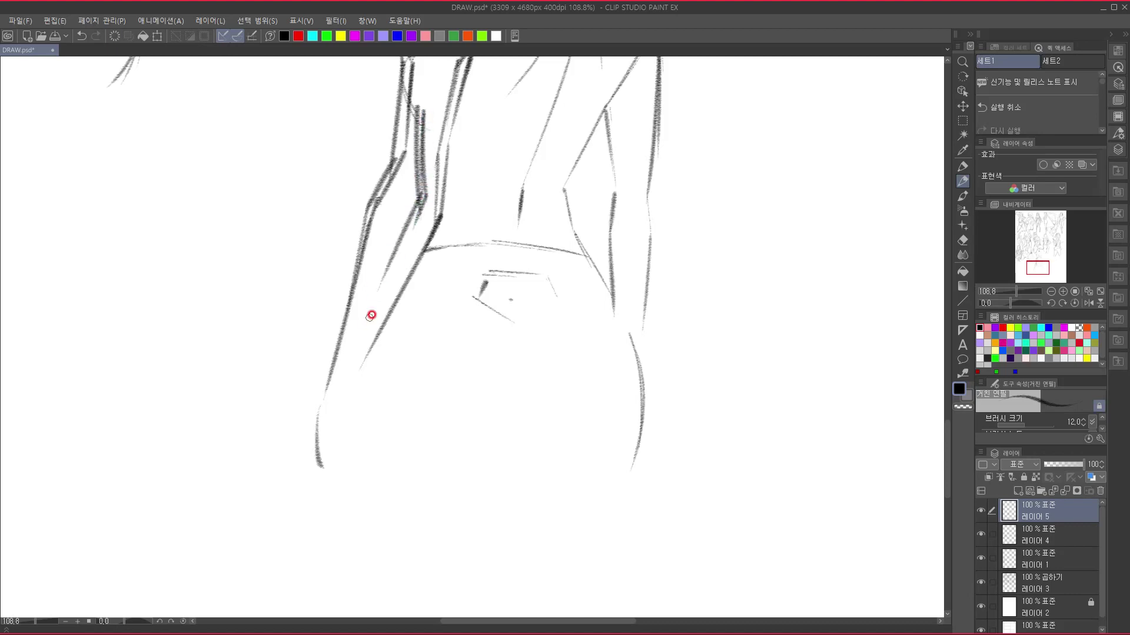
{"action": "left_click_drag", "start_coordinate": [417, 213], "coordinate": [386, 279]}
{"action": "left_click_drag", "start_coordinate": [478, 354], "coordinate": [511, 295]}
{"action": "left_click_drag", "start_coordinate": [415, 234], "coordinate": [401, 307]}
{"action": "left_click_drag", "start_coordinate": [411, 254], "coordinate": [398, 336]}
{"action": "left_click_drag", "start_coordinate": [486, 346], "coordinate": [499, 280]}
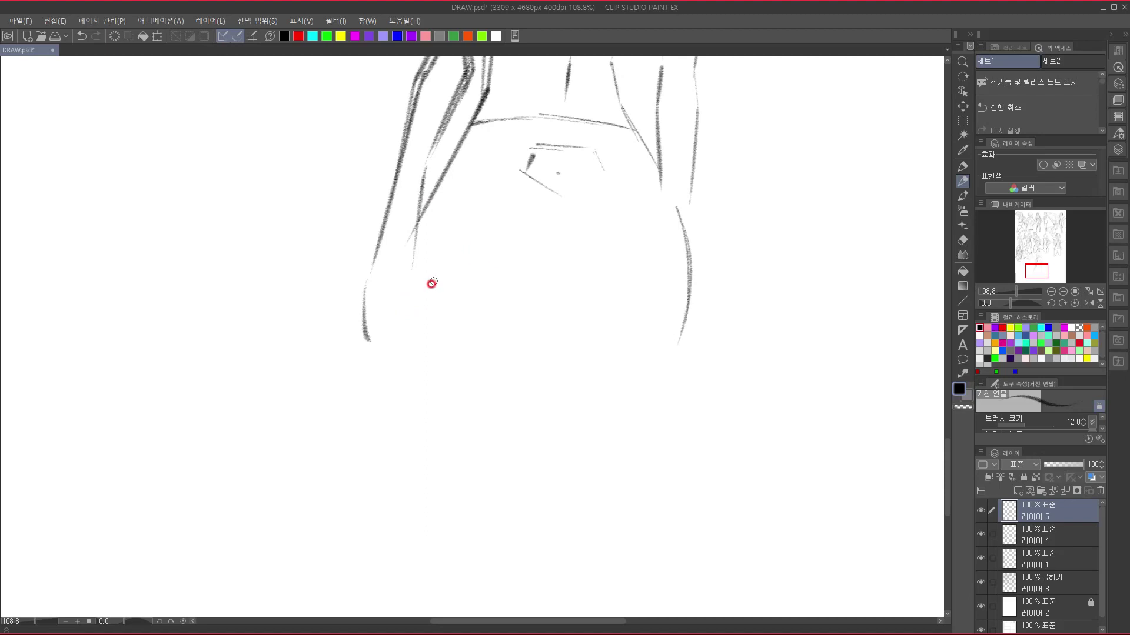
- Draw the left thigh's front and back contours, the buttock curve and a short line across the lower thigh
{"action": "left_click_drag", "start_coordinate": [416, 197], "coordinate": [342, 487]}
{"action": "left_click_drag", "start_coordinate": [542, 355], "coordinate": [521, 329]}
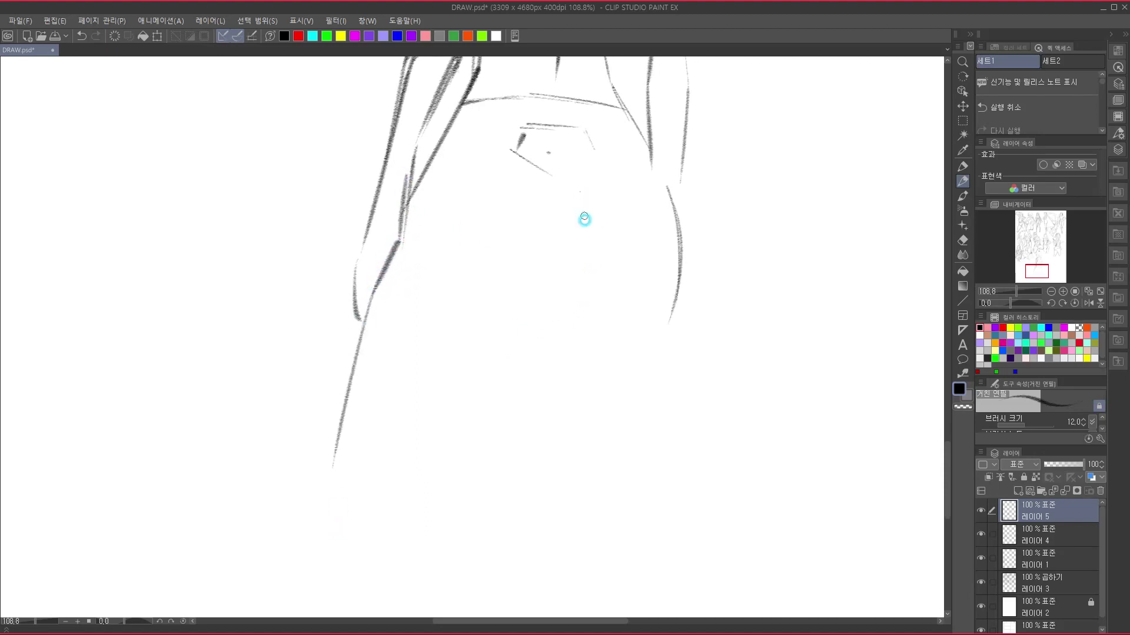
{"action": "left_click_drag", "start_coordinate": [577, 190], "coordinate": [570, 294]}
{"action": "mouse_move", "coordinate": [586, 194]}
{"action": "left_mouse_down"}
{"action": "mouse_move", "coordinate": [579, 297]}
{"action": "mouse_move", "coordinate": [521, 338]}
{"action": "left_mouse_up"}
{"action": "mouse_move", "coordinate": [574, 285]}
{"action": "left_mouse_down"}
{"action": "mouse_move", "coordinate": [517, 340]}
{"action": "mouse_move", "coordinate": [539, 320]}
{"action": "mouse_move", "coordinate": [441, 465]}
{"action": "left_mouse_up"}
{"action": "left_click_drag", "start_coordinate": [336, 455], "coordinate": [374, 481]}
{"action": "mouse_move", "coordinate": [613, 315]}
{"action": "left_mouse_down"}
{"action": "mouse_move", "coordinate": [506, 482]}
{"action": "mouse_move", "coordinate": [530, 396]}
{"action": "mouse_move", "coordinate": [510, 219]}
{"action": "left_mouse_up"}
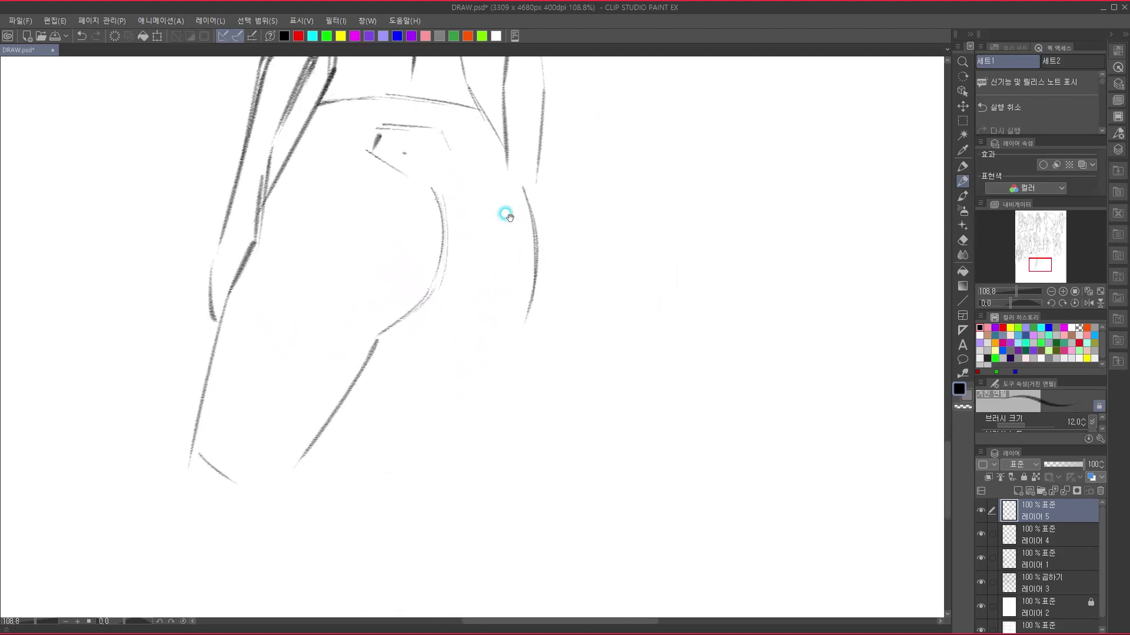
- Draw the right buttock's underside and inner thigh lines, and reinforce the outer right hip and thigh contour
{"action": "left_click_drag", "start_coordinate": [376, 351], "coordinate": [382, 378]}
{"action": "left_click_drag", "start_coordinate": [383, 336], "coordinate": [410, 429]}
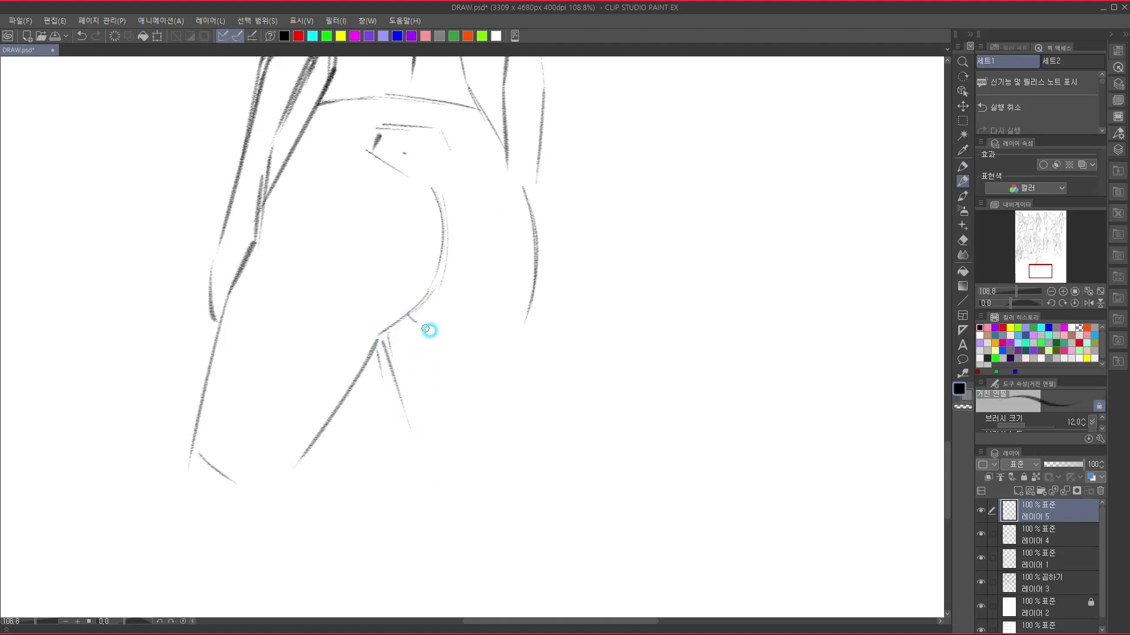
{"action": "left_click_drag", "start_coordinate": [404, 316], "coordinate": [504, 327]}
{"action": "mouse_move", "coordinate": [522, 187]}
{"action": "left_mouse_down"}
{"action": "mouse_move", "coordinate": [535, 264]}
{"action": "mouse_move", "coordinate": [517, 427]}
{"action": "left_mouse_up"}
{"action": "left_click_drag", "start_coordinate": [388, 344], "coordinate": [413, 447]}
{"action": "scroll", "coordinate": [500, 462], "scroll_direction": "up", "scroll_amount": 8}
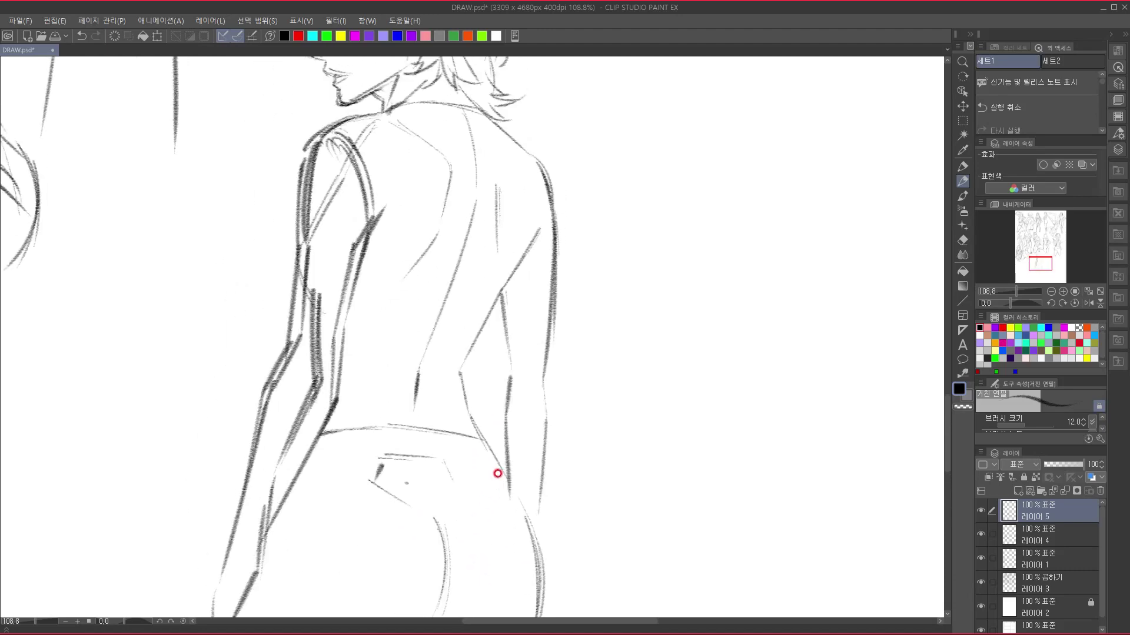
{"action": "scroll", "coordinate": [497, 473], "scroll_direction": "up", "scroll_amount": 4}
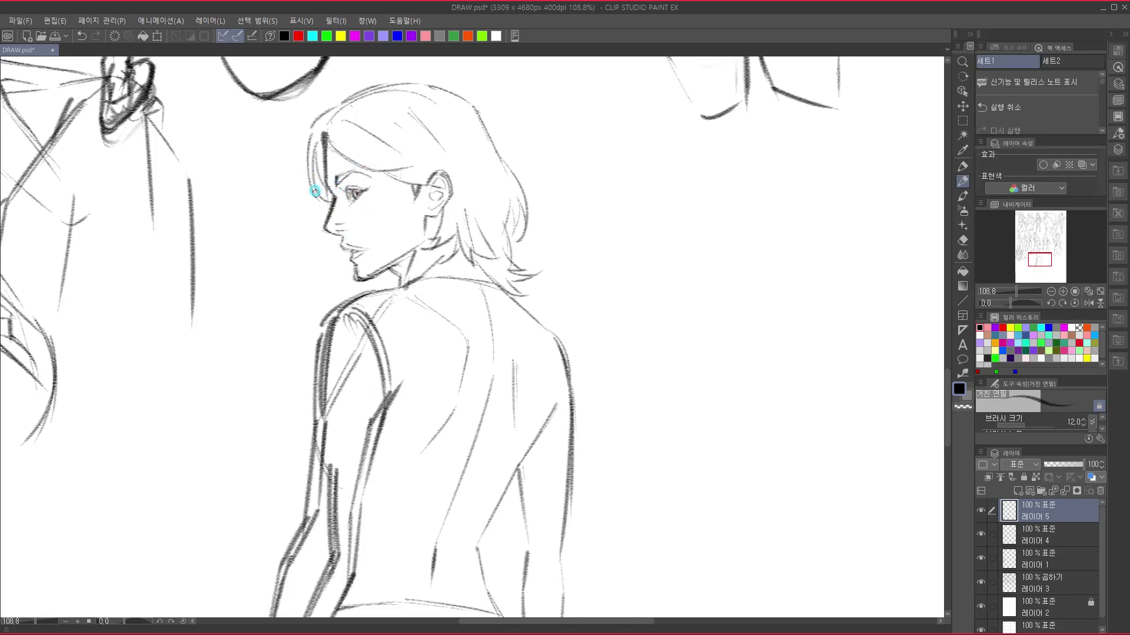
{"action": "scroll", "coordinate": [374, 199], "scroll_direction": "down", "scroll_amount": 5}
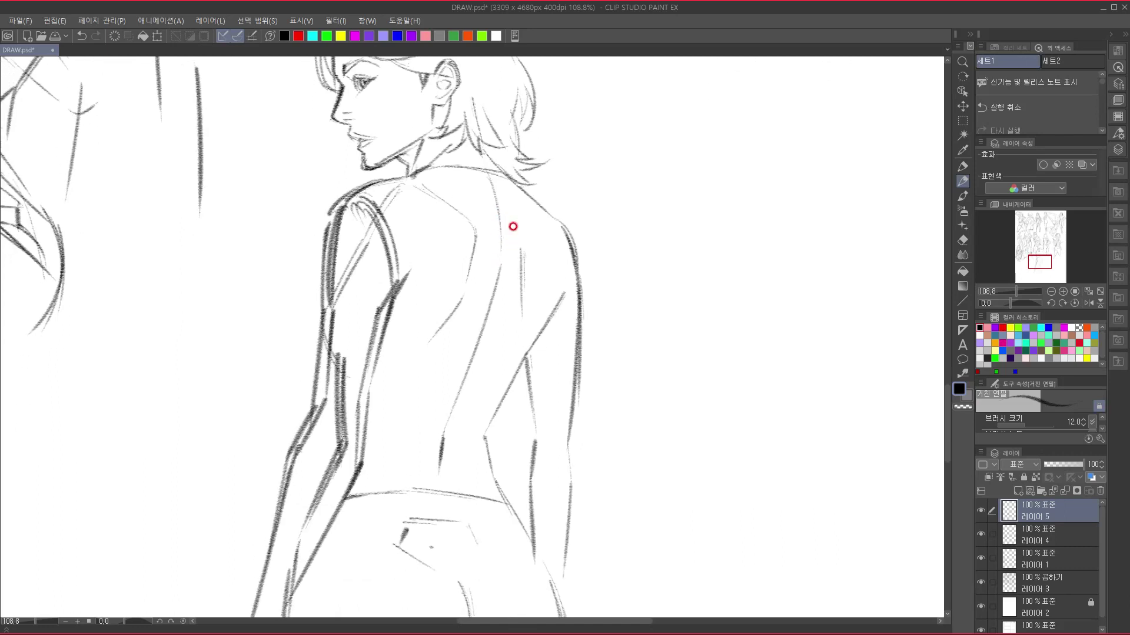
- Fade the line bordering the left arm and torso with the eraser and redraw it from the shoulder curve down toward the waist
{"action": "left_click_drag", "start_coordinate": [354, 247], "coordinate": [337, 353]}
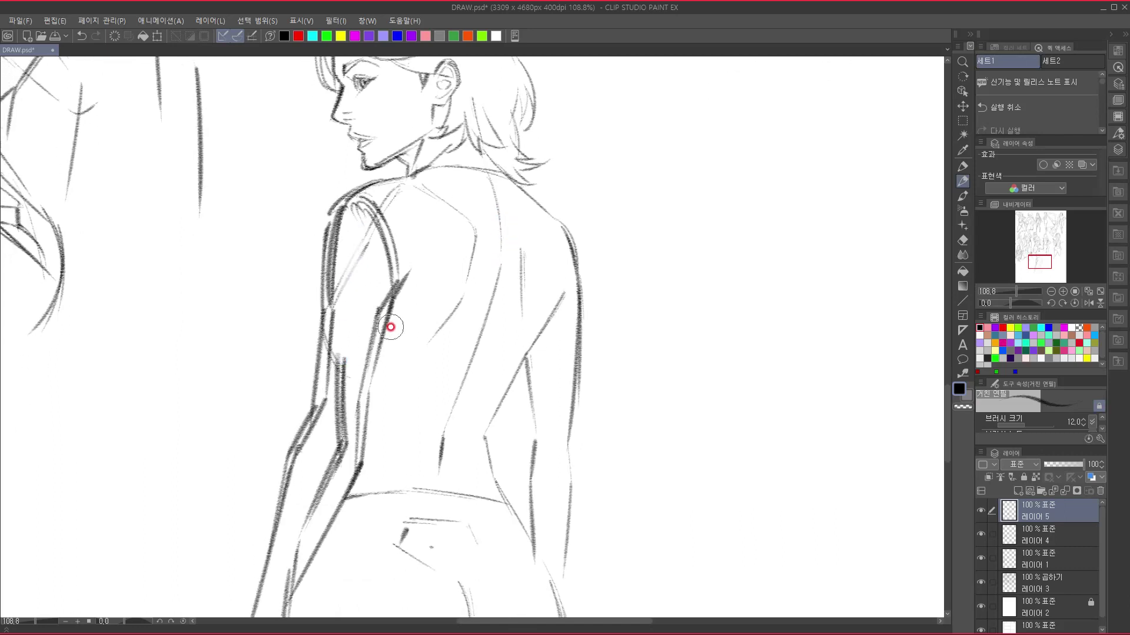
{"action": "left_click_drag", "start_coordinate": [388, 323], "coordinate": [343, 341]}
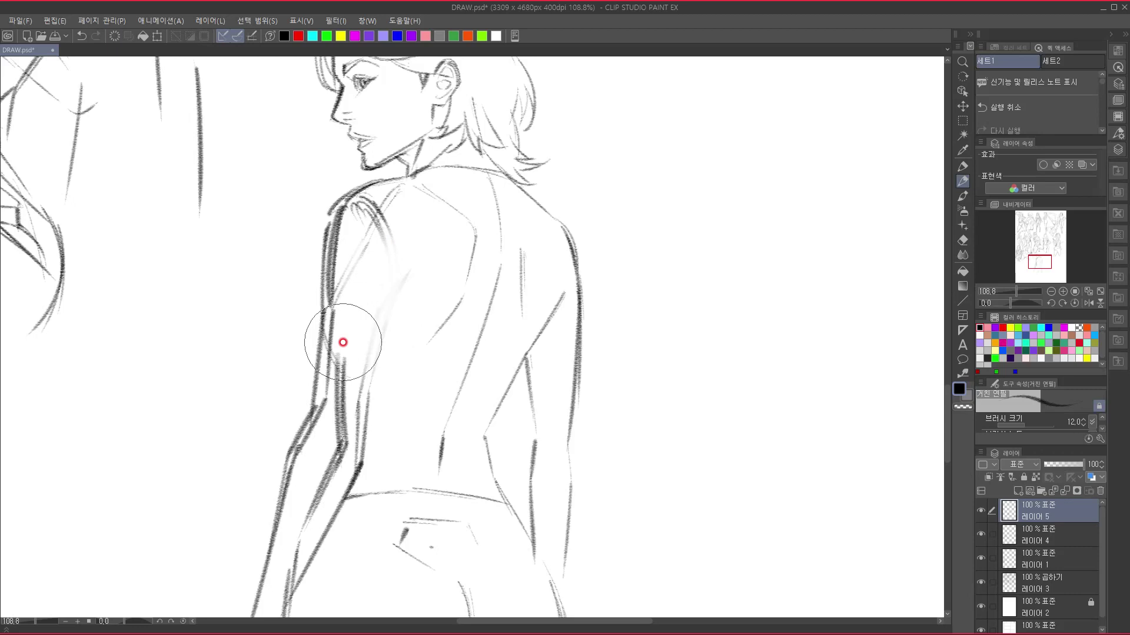
{"action": "left_click_drag", "start_coordinate": [466, 340], "coordinate": [475, 305]}
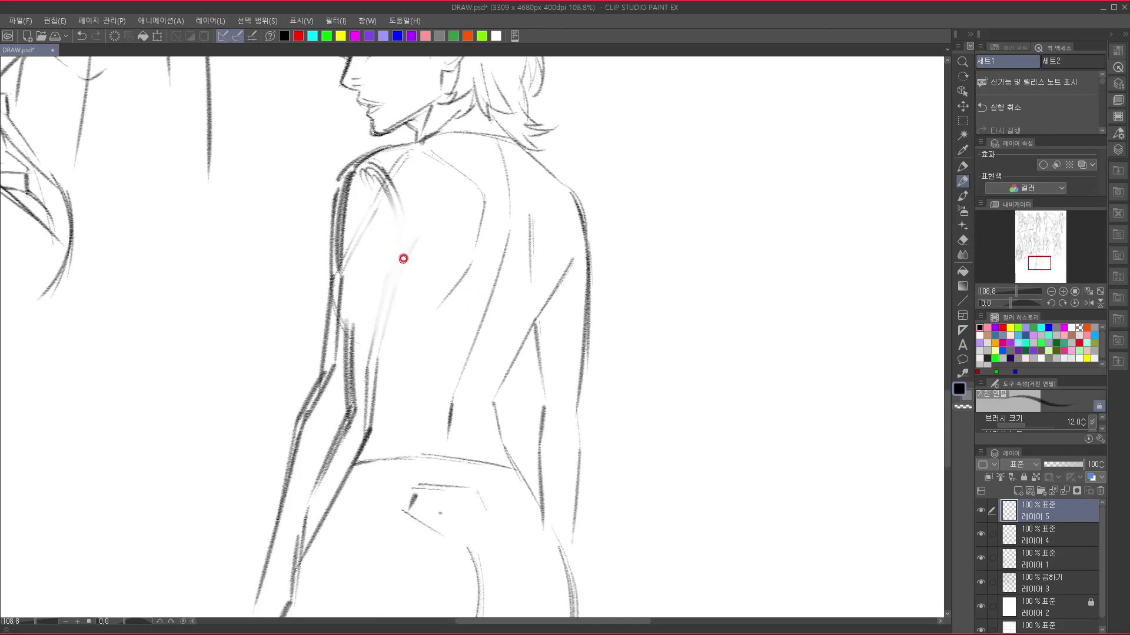
{"action": "mouse_move", "coordinate": [405, 247]}
{"action": "left_mouse_down"}
{"action": "mouse_move", "coordinate": [391, 260]}
{"action": "mouse_move", "coordinate": [362, 389]}
{"action": "left_mouse_up"}
{"action": "left_click_drag", "start_coordinate": [397, 209], "coordinate": [403, 254]}
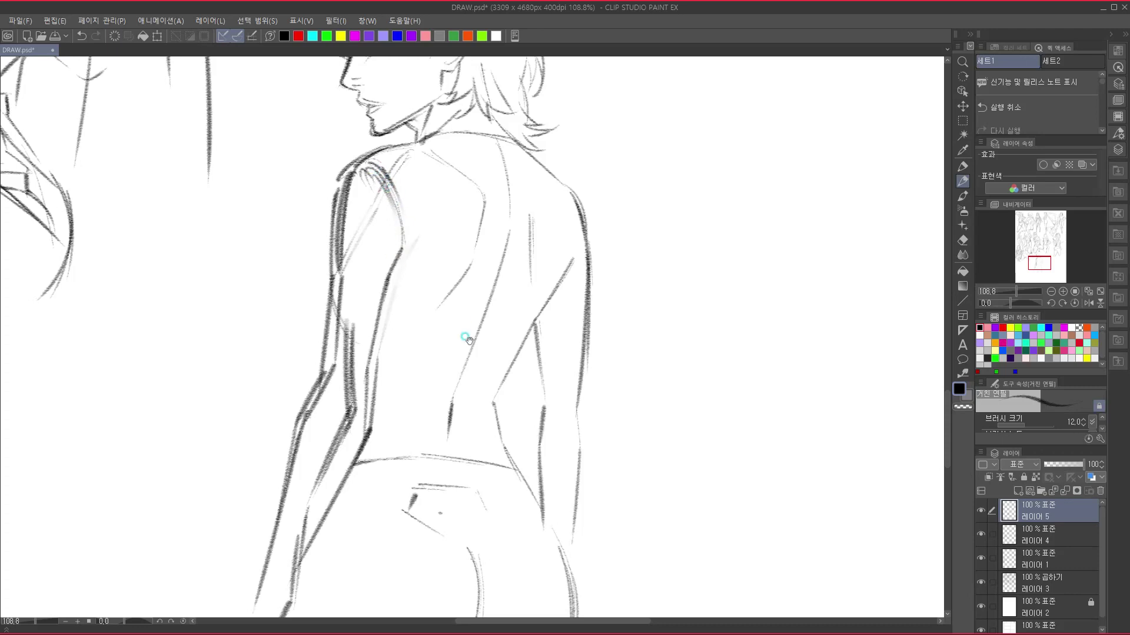
{"action": "left_click_drag", "start_coordinate": [466, 342], "coordinate": [417, 447]}
{"action": "left_click_drag", "start_coordinate": [474, 403], "coordinate": [504, 304]}
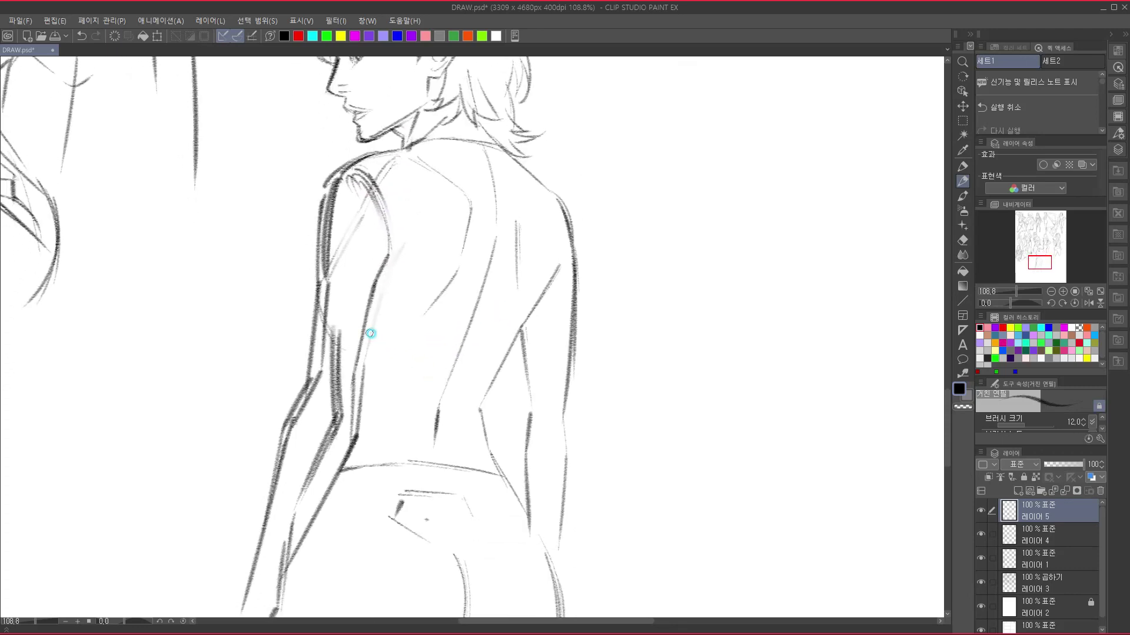
- Draw cropped-top contour lines across the middle of the back, undoing the stray strokes below them
{"action": "left_click_drag", "start_coordinate": [362, 335], "coordinate": [404, 347]}
{"action": "left_click_drag", "start_coordinate": [458, 348], "coordinate": [519, 343]}
{"action": "left_click_drag", "start_coordinate": [359, 385], "coordinate": [415, 405]}
{"action": "key", "text": "ctrl+z"}
{"action": "key", "text": "ctrl+z"}
- Draw the cropped top's double curved hem above the waist and add fold lines across it with small bumps at the right side
{"action": "left_click_drag", "start_coordinate": [345, 408], "coordinate": [409, 417]}
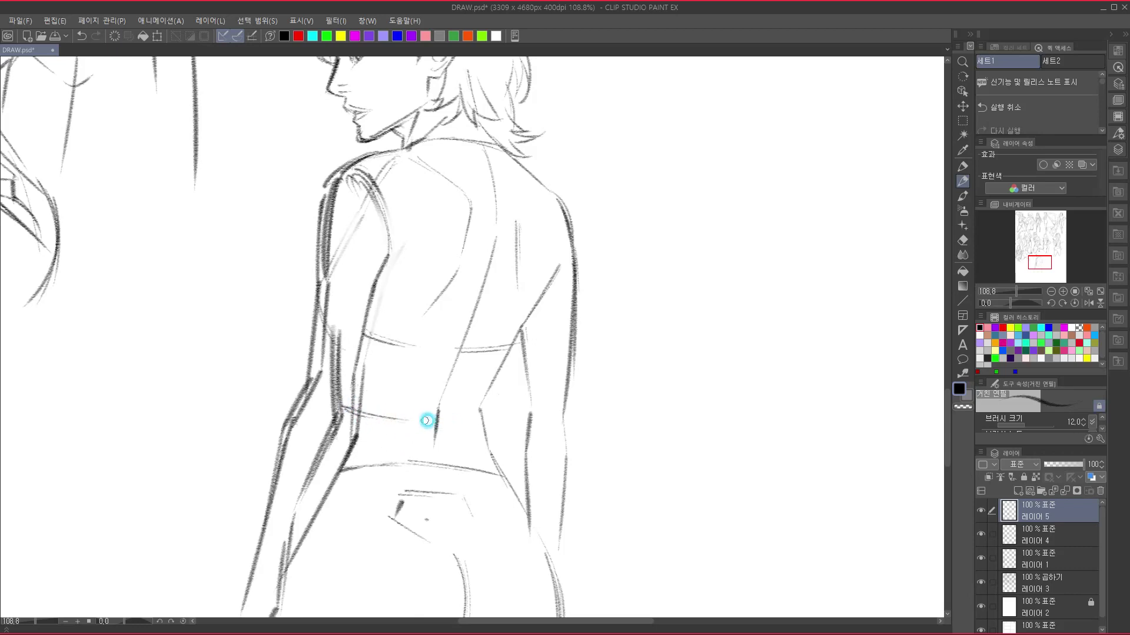
{"action": "left_click_drag", "start_coordinate": [420, 421], "coordinate": [484, 416]}
{"action": "left_click_drag", "start_coordinate": [394, 408], "coordinate": [482, 408]}
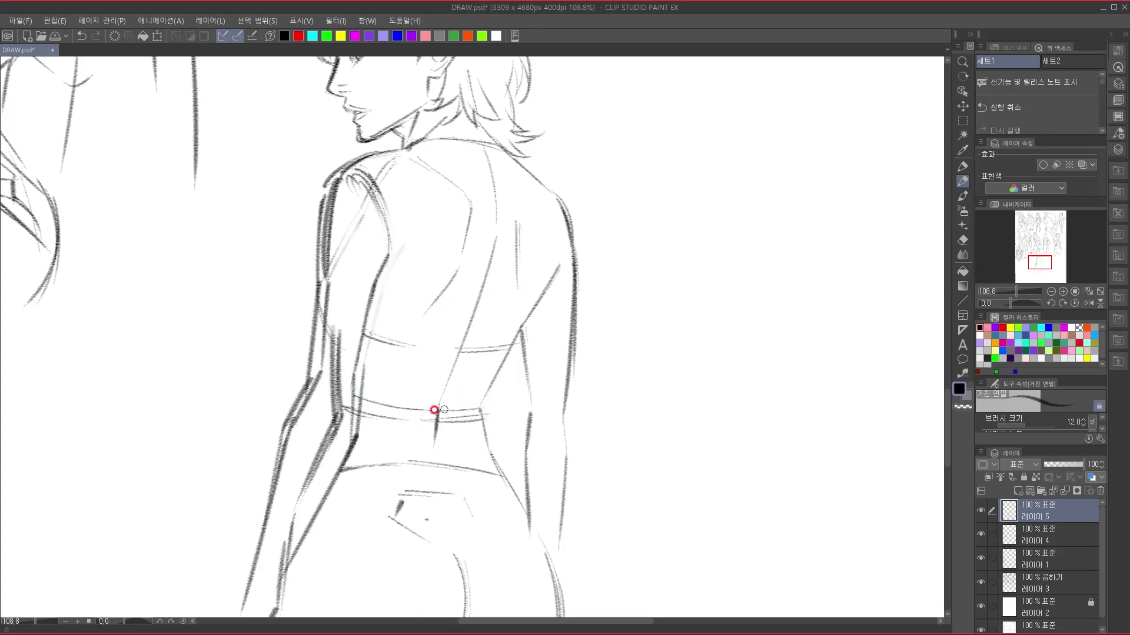
{"action": "mouse_move", "coordinate": [361, 391]}
{"action": "left_mouse_down"}
{"action": "mouse_move", "coordinate": [487, 407]}
{"action": "mouse_move", "coordinate": [360, 391]}
{"action": "mouse_move", "coordinate": [482, 399]}
{"action": "mouse_move", "coordinate": [450, 401]}
{"action": "mouse_move", "coordinate": [378, 392]}
{"action": "mouse_move", "coordinate": [488, 399]}
{"action": "left_mouse_up"}
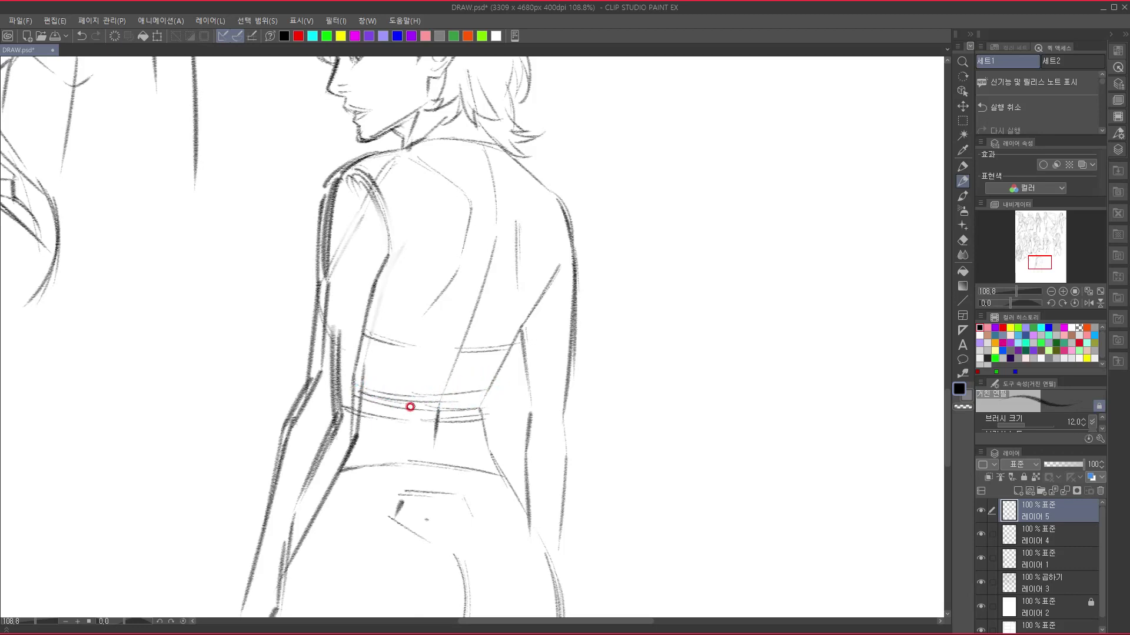
{"action": "mouse_move", "coordinate": [356, 361]}
{"action": "left_mouse_down"}
{"action": "mouse_move", "coordinate": [439, 383]}
{"action": "mouse_move", "coordinate": [466, 378]}
{"action": "mouse_move", "coordinate": [382, 366]}
{"action": "mouse_move", "coordinate": [495, 387]}
{"action": "left_mouse_up"}
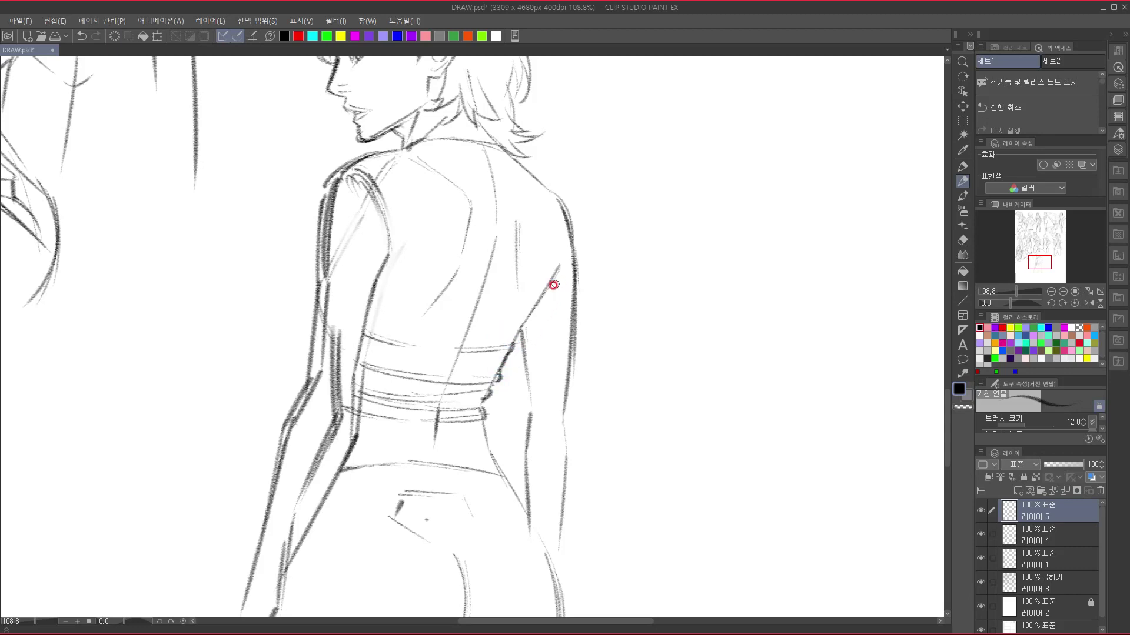
- Darken the right side of the torso from armpit to top hem and add the inner line of the right upper arm
{"action": "mouse_move", "coordinate": [560, 265]}
{"action": "left_mouse_down"}
{"action": "mouse_move", "coordinate": [513, 338]}
{"action": "mouse_move", "coordinate": [401, 441]}
{"action": "left_mouse_up"}
{"action": "mouse_move", "coordinate": [398, 202]}
{"action": "left_mouse_down"}
{"action": "mouse_move", "coordinate": [462, 261]}
{"action": "mouse_move", "coordinate": [485, 252]}
{"action": "mouse_move", "coordinate": [473, 162]}
{"action": "mouse_move", "coordinate": [473, 281]}
{"action": "mouse_move", "coordinate": [483, 261]}
{"action": "left_mouse_up"}
{"action": "mouse_move", "coordinate": [471, 219]}
{"action": "left_mouse_down"}
{"action": "mouse_move", "coordinate": [448, 263]}
{"action": "mouse_move", "coordinate": [441, 241]}
{"action": "mouse_move", "coordinate": [469, 299]}
{"action": "left_mouse_up"}
{"action": "left_click_drag", "start_coordinate": [456, 380], "coordinate": [460, 365]}
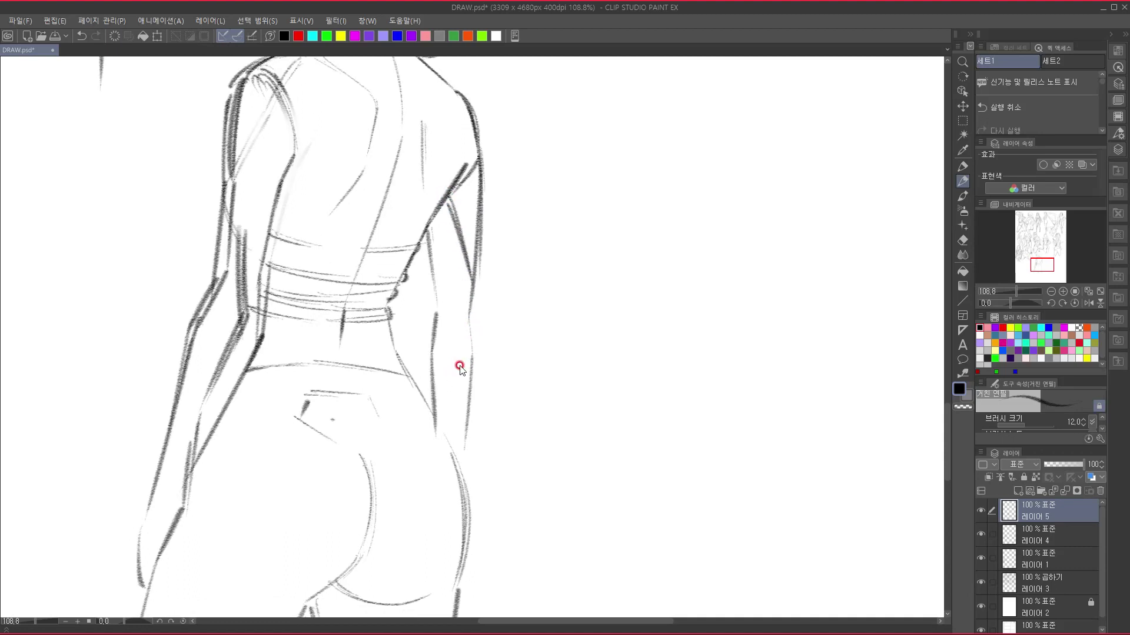
- Draw a higher waistband edge across the hips, fade the old waist line, and reinforce the right waist contour down to it
{"action": "mouse_move", "coordinate": [476, 399]}
{"action": "left_mouse_down"}
{"action": "mouse_move", "coordinate": [597, 323]}
{"action": "mouse_move", "coordinate": [553, 287]}
{"action": "mouse_move", "coordinate": [552, 338]}
{"action": "mouse_move", "coordinate": [529, 326]}
{"action": "left_mouse_up"}
{"action": "left_click_drag", "start_coordinate": [493, 241], "coordinate": [487, 259]}
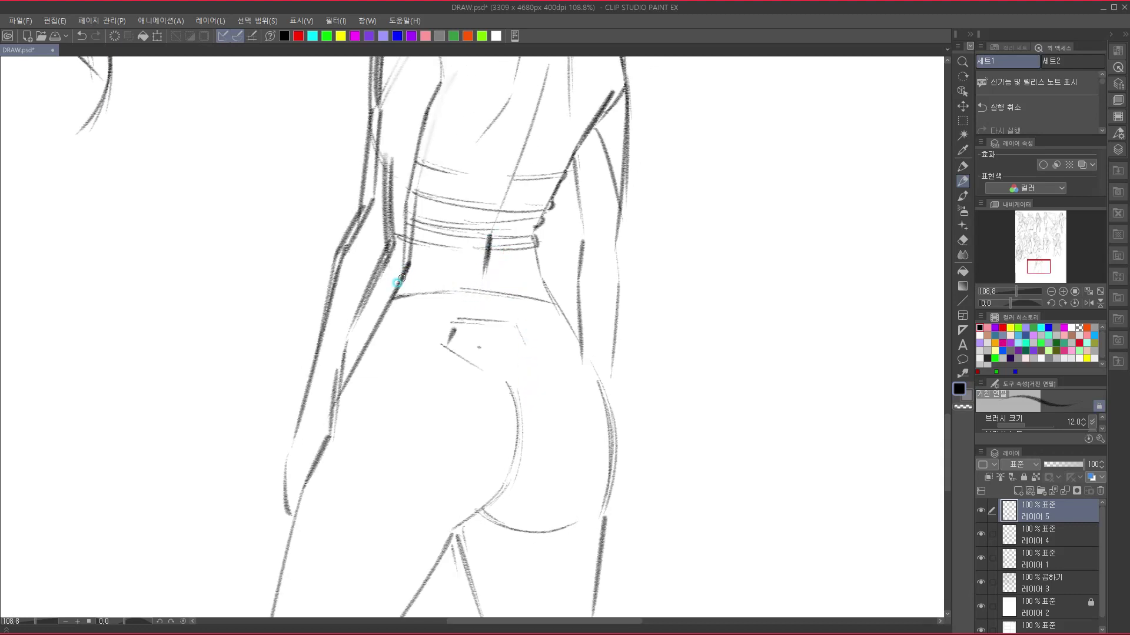
{"action": "mouse_move", "coordinate": [402, 281]}
{"action": "left_mouse_down"}
{"action": "mouse_move", "coordinate": [507, 274]}
{"action": "mouse_move", "coordinate": [466, 272]}
{"action": "mouse_move", "coordinate": [446, 287]}
{"action": "mouse_move", "coordinate": [460, 300]}
{"action": "mouse_move", "coordinate": [496, 291]}
{"action": "mouse_move", "coordinate": [470, 278]}
{"action": "mouse_move", "coordinate": [558, 292]}
{"action": "left_mouse_up"}
{"action": "left_click_drag", "start_coordinate": [482, 277], "coordinate": [562, 291]}
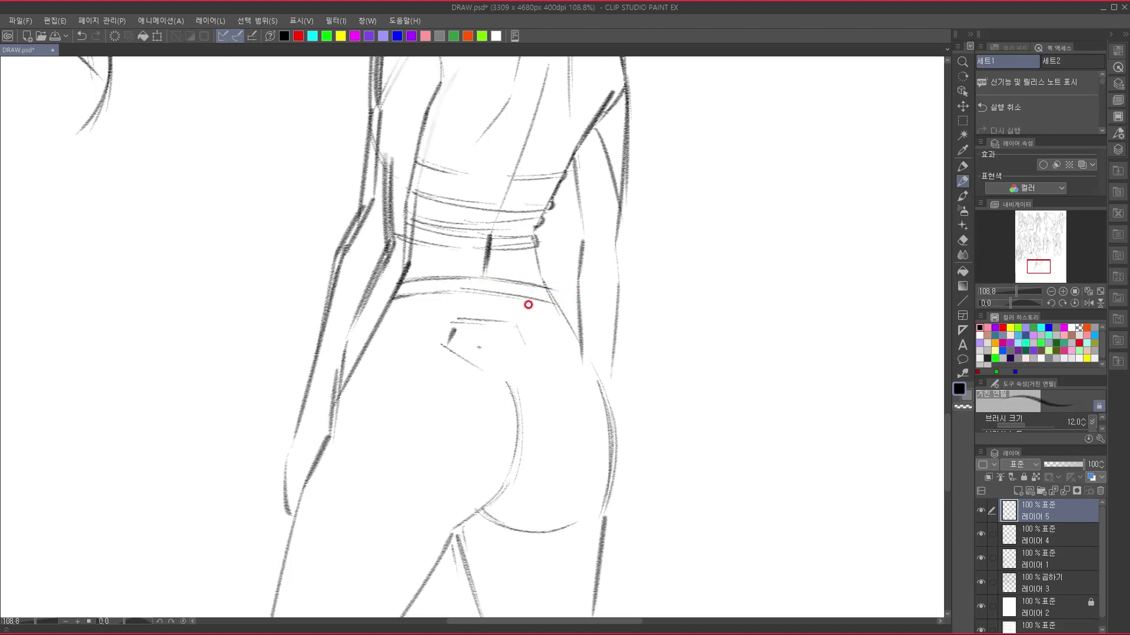
{"action": "left_click_drag", "start_coordinate": [436, 300], "coordinate": [547, 305]}
{"action": "left_click_drag", "start_coordinate": [398, 282], "coordinate": [546, 288]}
{"action": "left_click_drag", "start_coordinate": [474, 276], "coordinate": [554, 290]}
{"action": "mouse_move", "coordinate": [537, 250]}
{"action": "left_mouse_down"}
{"action": "mouse_move", "coordinate": [544, 301]}
{"action": "mouse_move", "coordinate": [513, 274]}
{"action": "mouse_move", "coordinate": [554, 291]}
{"action": "left_mouse_up"}
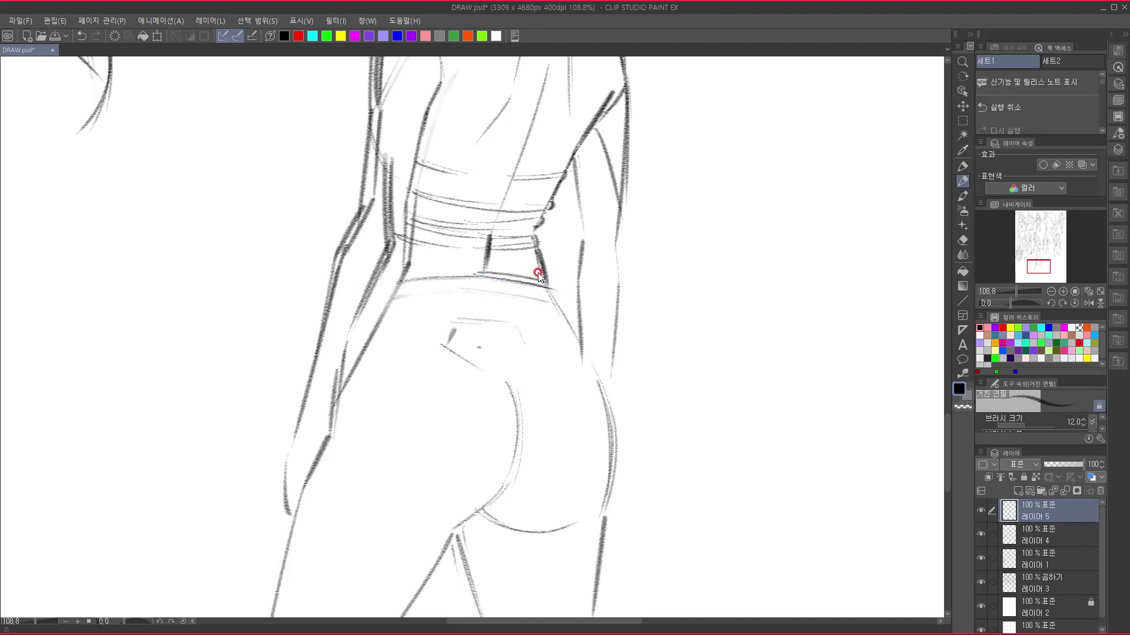
{"action": "key", "text": "ctrl+z"}
{"action": "left_click_drag", "start_coordinate": [477, 275], "coordinate": [553, 288]}
- Add the jeans' centre-back belt loop, the waistband's lower edge and an angular belt-loop shape at the right hip
{"action": "left_click_drag", "start_coordinate": [486, 281], "coordinate": [490, 308]}
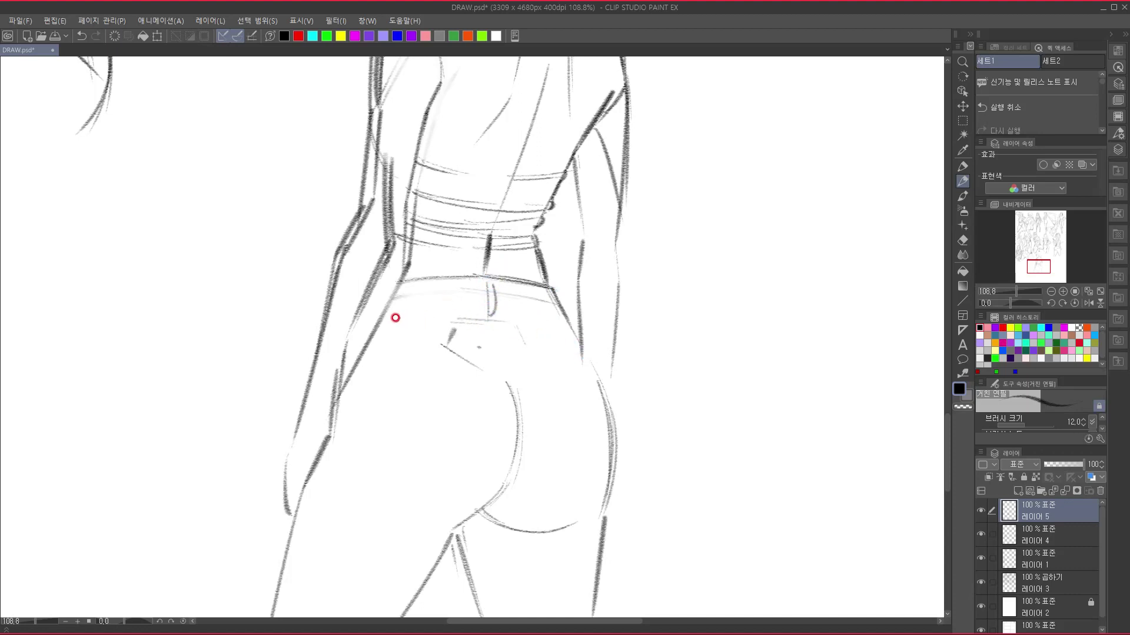
{"action": "left_click_drag", "start_coordinate": [393, 305], "coordinate": [493, 297]}
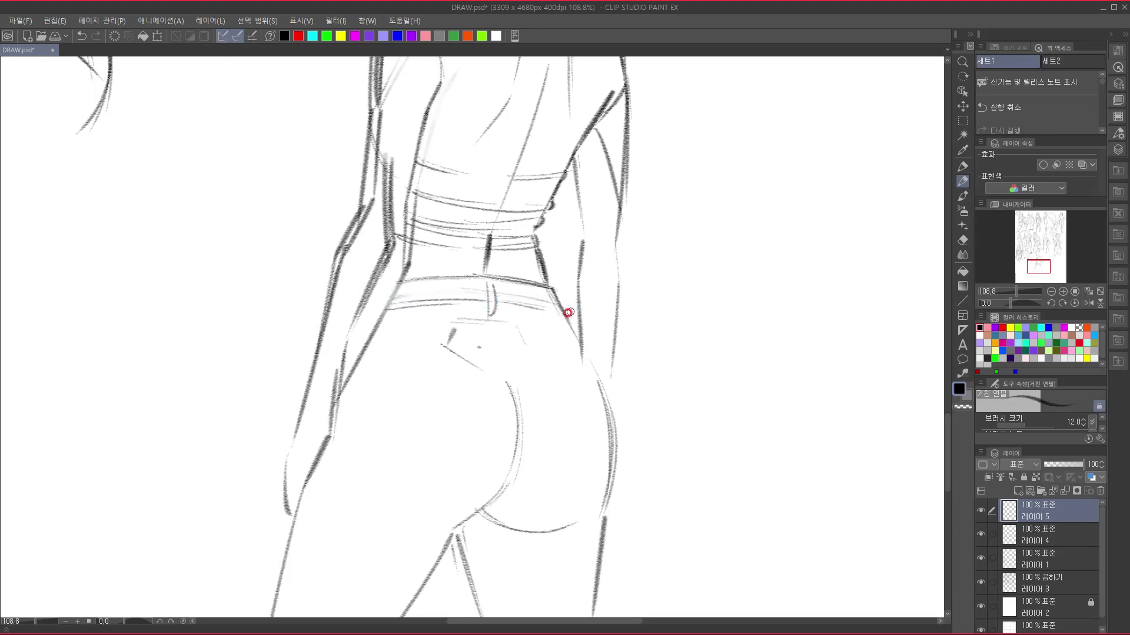
{"action": "left_click_drag", "start_coordinate": [524, 282], "coordinate": [530, 322]}
{"action": "mouse_move", "coordinate": [531, 321]}
{"action": "left_mouse_down"}
{"action": "mouse_move", "coordinate": [641, 323]}
{"action": "mouse_move", "coordinate": [560, 289]}
{"action": "mouse_move", "coordinate": [568, 327]}
{"action": "left_mouse_up"}
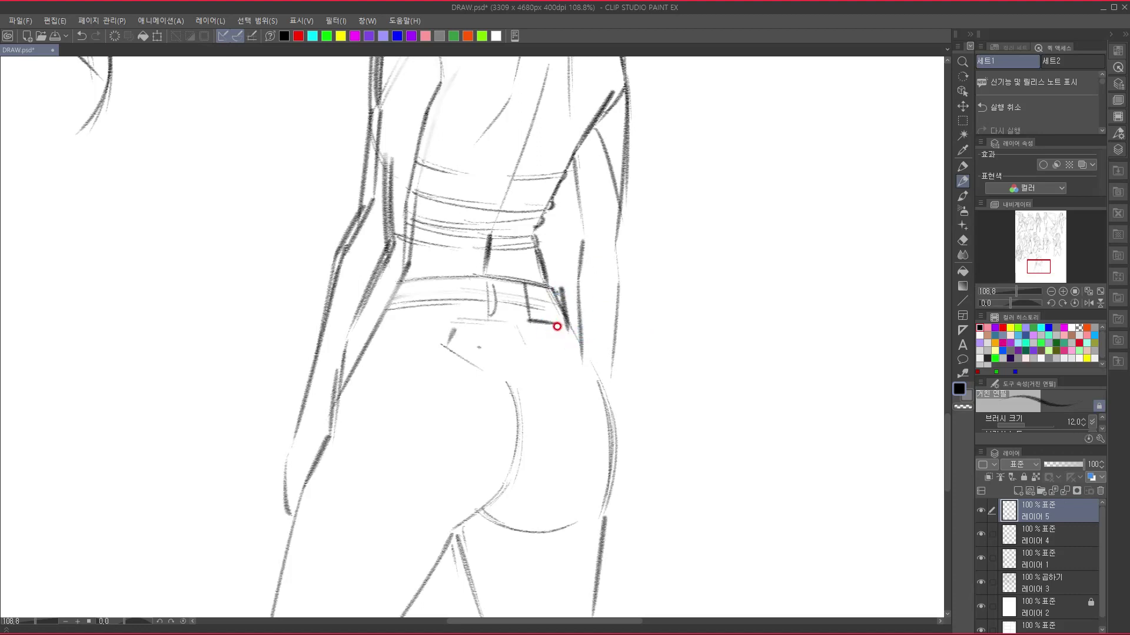
- Draw the V-shaped yoke seams from both hips to the centre back seam below the waistband
{"action": "mouse_move", "coordinate": [377, 325]}
{"action": "left_mouse_down"}
{"action": "mouse_move", "coordinate": [499, 328]}
{"action": "mouse_move", "coordinate": [501, 360]}
{"action": "left_mouse_up"}
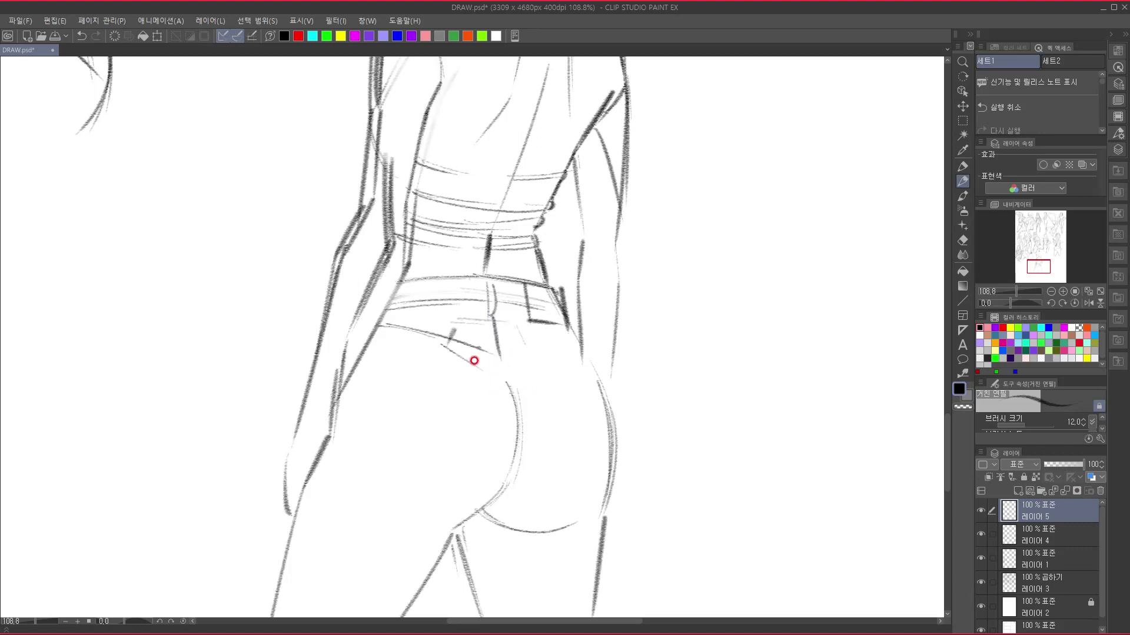
{"action": "mouse_move", "coordinate": [510, 352]}
{"action": "left_mouse_down"}
{"action": "mouse_move", "coordinate": [538, 343]}
{"action": "mouse_move", "coordinate": [504, 354]}
{"action": "mouse_move", "coordinate": [579, 328]}
{"action": "mouse_move", "coordinate": [505, 350]}
{"action": "mouse_move", "coordinate": [563, 333]}
{"action": "left_mouse_up"}
{"action": "mouse_move", "coordinate": [497, 353]}
{"action": "left_mouse_down"}
{"action": "mouse_move", "coordinate": [454, 549]}
{"action": "mouse_move", "coordinate": [457, 585]}
{"action": "left_mouse_up"}
- Darken the curved centre seam between the buttocks from the yoke point down toward the crotch
{"action": "left_click_drag", "start_coordinate": [512, 550], "coordinate": [517, 171]}
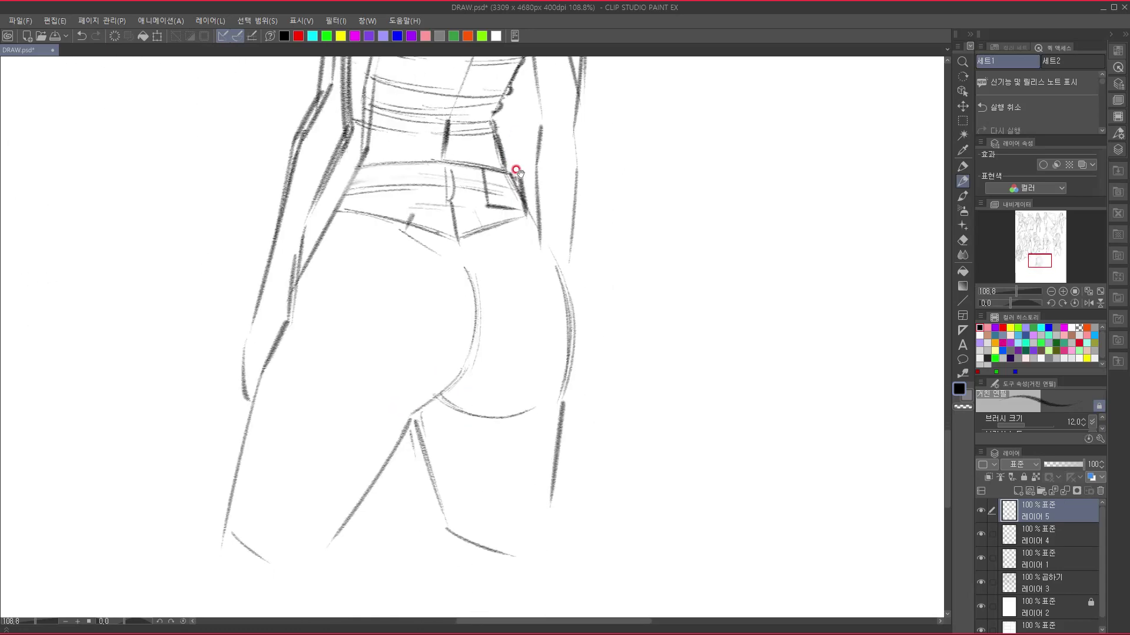
{"action": "left_click_drag", "start_coordinate": [466, 255], "coordinate": [473, 345]}
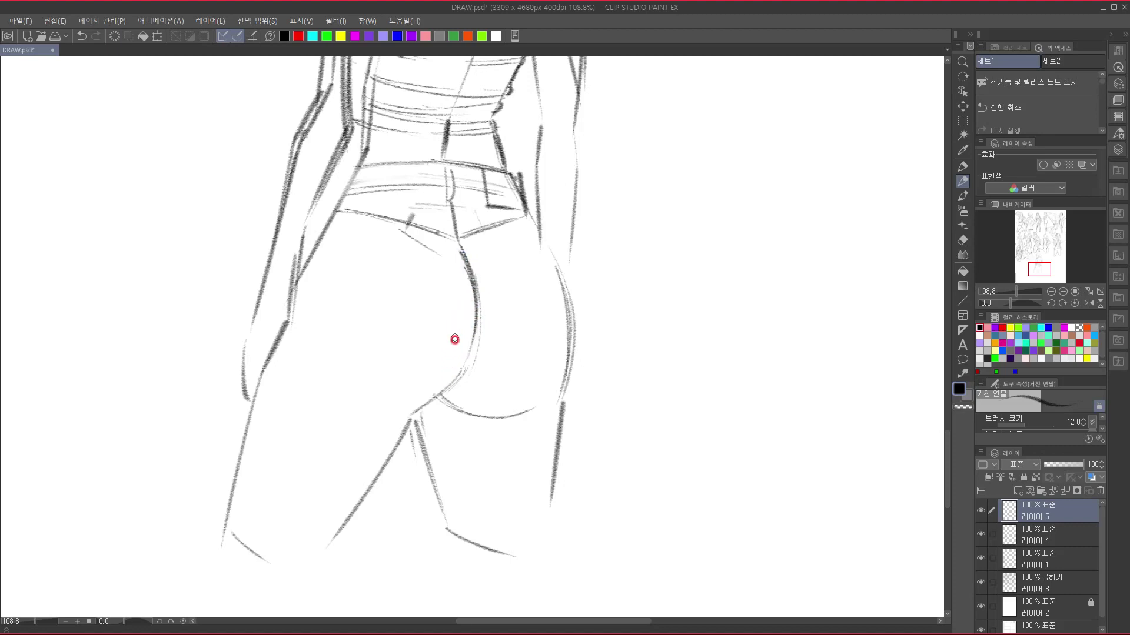
{"action": "left_click_drag", "start_coordinate": [475, 289], "coordinate": [466, 356]}
{"action": "left_click_drag", "start_coordinate": [468, 329], "coordinate": [459, 371]}
{"action": "key", "text": "ctrl+z"}
{"action": "left_click_drag", "start_coordinate": [471, 330], "coordinate": [457, 378]}
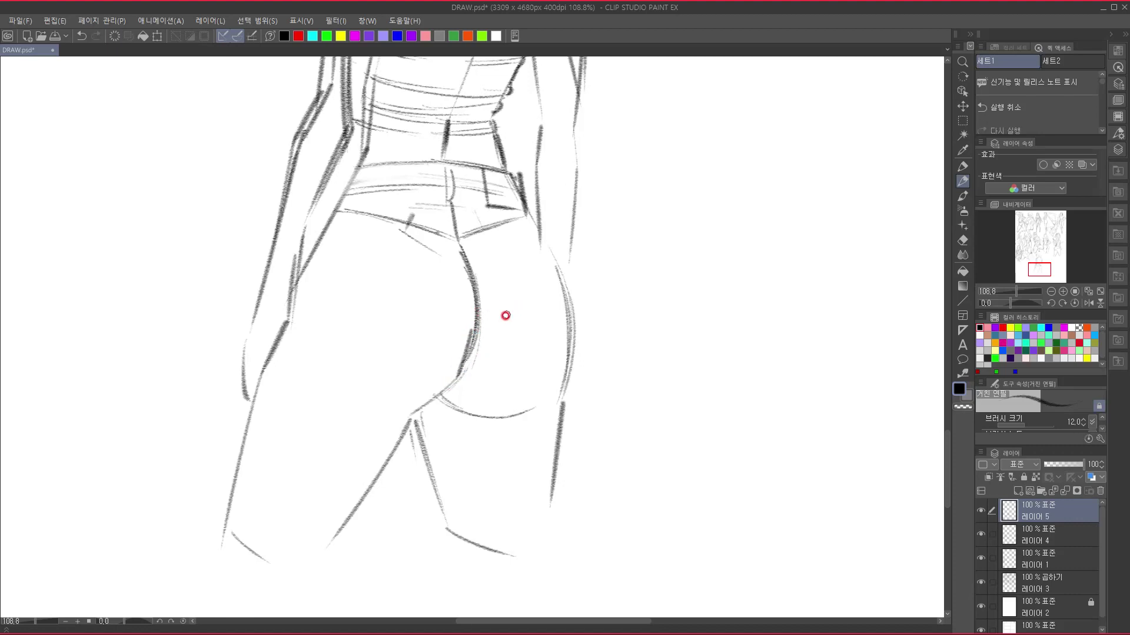
- Draw the five-sided back pocket on the left buttock
{"action": "mouse_move", "coordinate": [335, 255]}
{"action": "left_mouse_down"}
{"action": "mouse_move", "coordinate": [411, 255]}
{"action": "mouse_move", "coordinate": [392, 329]}
{"action": "left_mouse_up"}
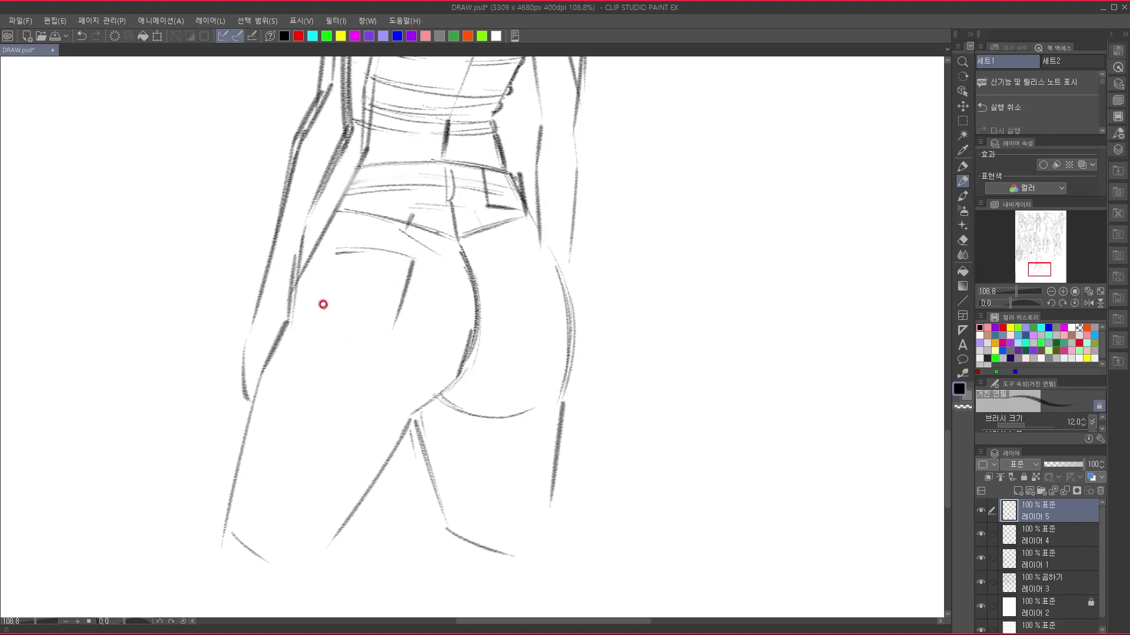
{"action": "mouse_move", "coordinate": [320, 254]}
{"action": "left_mouse_down"}
{"action": "mouse_move", "coordinate": [320, 338]}
{"action": "mouse_move", "coordinate": [321, 318]}
{"action": "mouse_move", "coordinate": [370, 350]}
{"action": "mouse_move", "coordinate": [352, 343]}
{"action": "mouse_move", "coordinate": [397, 329]}
{"action": "left_mouse_up"}
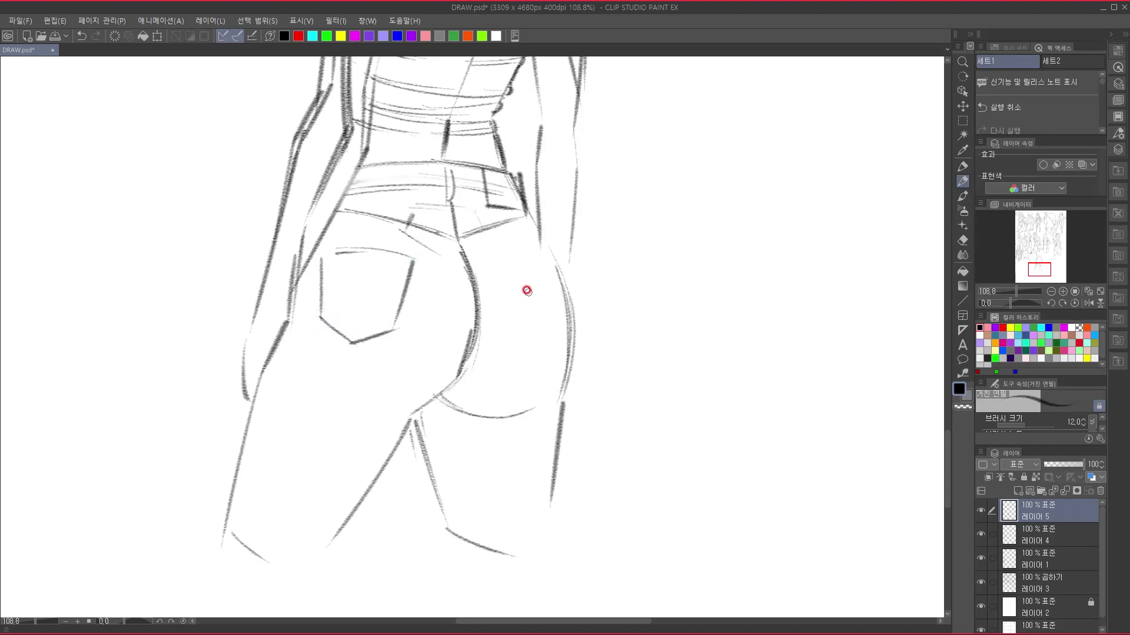
{"action": "left_click_drag", "start_coordinate": [505, 263], "coordinate": [524, 317]}
{"action": "key", "text": "ctrl+z"}
{"action": "left_click_drag", "start_coordinate": [504, 263], "coordinate": [529, 329]}
{"action": "left_click_drag", "start_coordinate": [505, 262], "coordinate": [541, 254]}
{"action": "left_click_drag", "start_coordinate": [533, 337], "coordinate": [562, 348]}
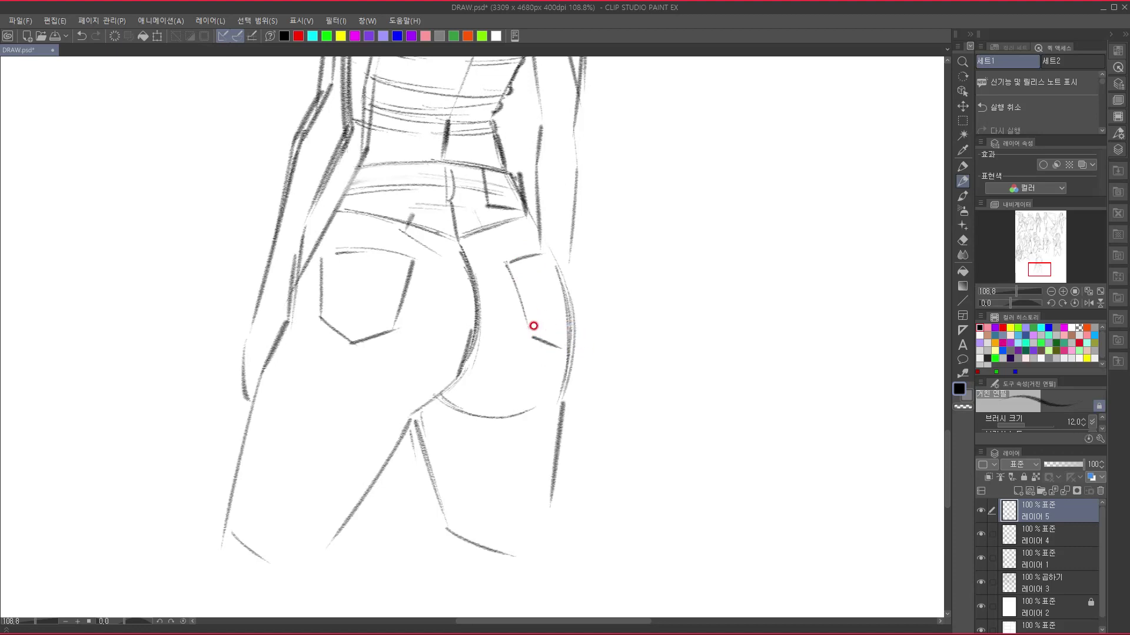
{"action": "key", "text": "ctrl+z"}
{"action": "key", "text": "ctrl+z"}
- Thicken the centre seam from the belt loop along the buttock cleft down to the crotch
{"action": "left_click_drag", "start_coordinate": [447, 193], "coordinate": [481, 297]}
{"action": "mouse_move", "coordinate": [466, 250]}
{"action": "left_mouse_down"}
{"action": "mouse_move", "coordinate": [481, 330]}
{"action": "mouse_move", "coordinate": [464, 353]}
{"action": "mouse_move", "coordinate": [474, 340]}
{"action": "left_mouse_up"}
{"action": "mouse_move", "coordinate": [452, 196]}
{"action": "left_mouse_down"}
{"action": "mouse_move", "coordinate": [472, 254]}
{"action": "mouse_move", "coordinate": [468, 345]}
{"action": "mouse_move", "coordinate": [438, 397]}
{"action": "left_mouse_up"}
- Draw the foreshortened back pocket on the right buttock and strengthen the outer right hip contour
{"action": "left_click_drag", "start_coordinate": [508, 264], "coordinate": [530, 322]}
{"action": "left_click_drag", "start_coordinate": [507, 266], "coordinate": [550, 254]}
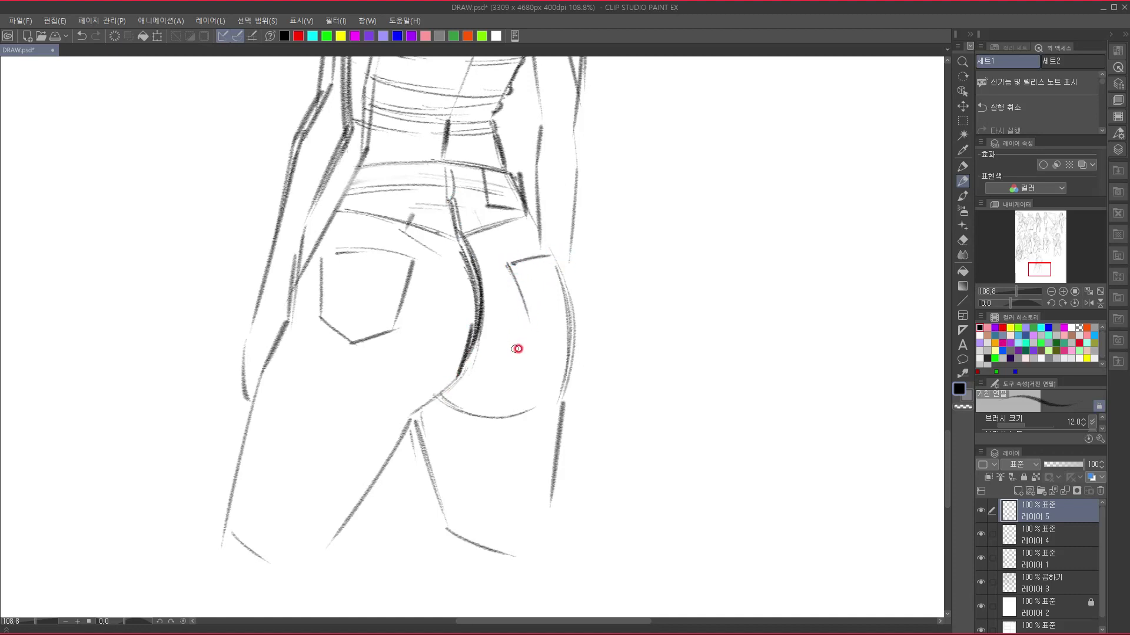
{"action": "left_click_drag", "start_coordinate": [537, 331], "coordinate": [562, 342]}
{"action": "left_click_drag", "start_coordinate": [532, 233], "coordinate": [575, 307]}
{"action": "mouse_move", "coordinate": [537, 227]}
{"action": "left_mouse_down"}
{"action": "mouse_move", "coordinate": [575, 315]}
{"action": "mouse_move", "coordinate": [562, 399]}
{"action": "left_mouse_up"}
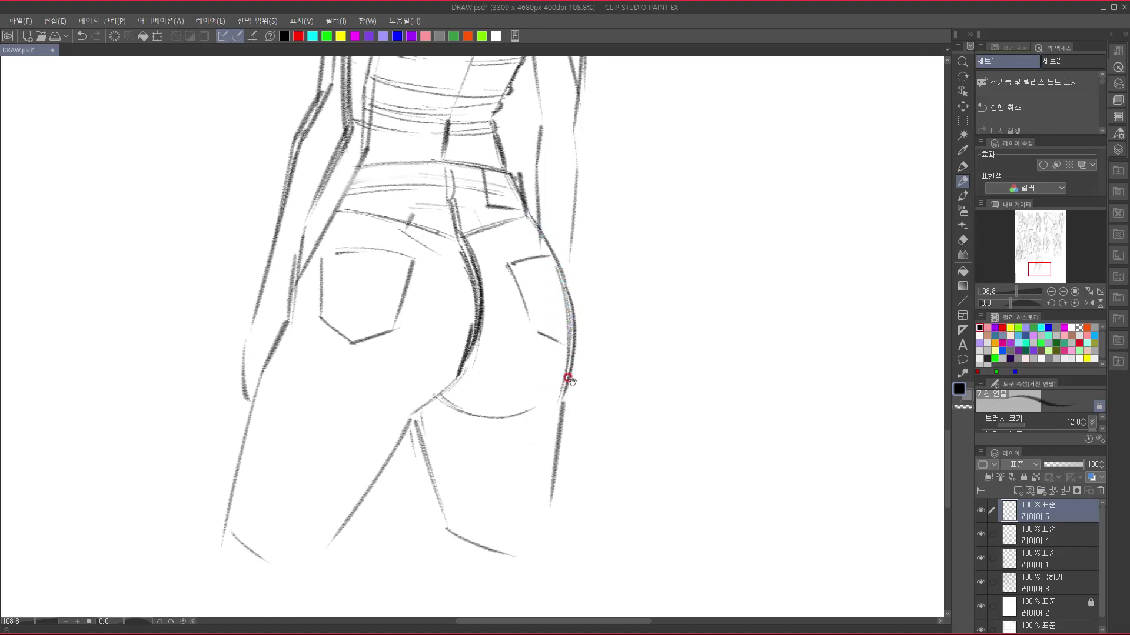
- Draw the curved fabric folds and a raised lower edge under the right buttock, and erase the old curve below it
{"action": "scroll", "coordinate": [562, 385], "scroll_direction": "down", "scroll_amount": 1}
{"action": "left_click_drag", "start_coordinate": [472, 318], "coordinate": [452, 364]}
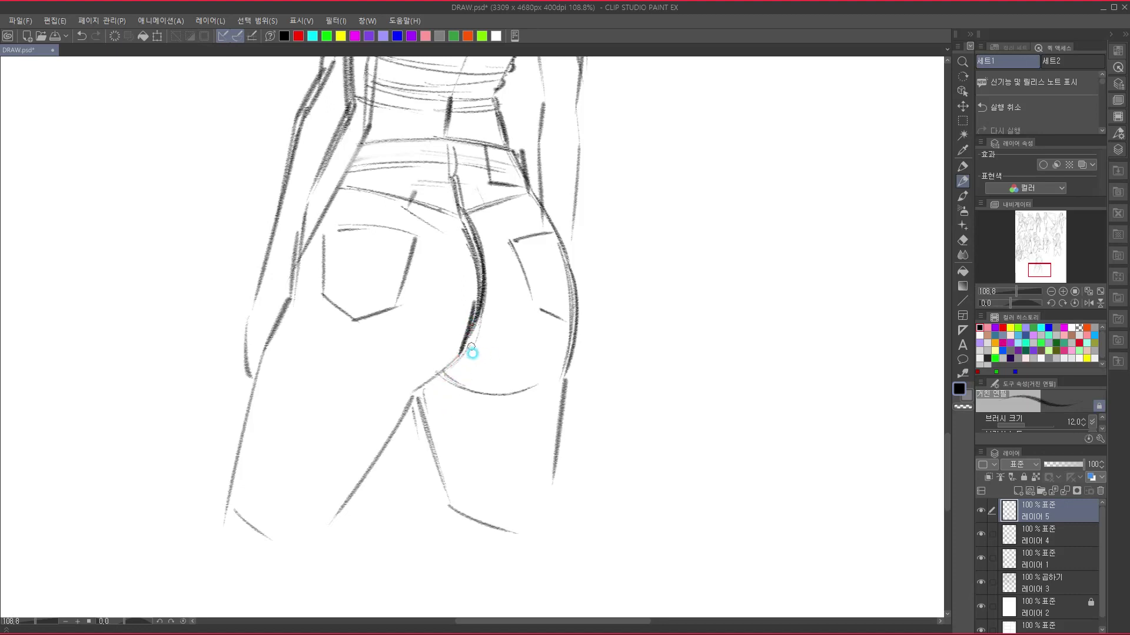
{"action": "left_click_drag", "start_coordinate": [471, 346], "coordinate": [553, 319]}
{"action": "left_click_drag", "start_coordinate": [471, 347], "coordinate": [542, 320]}
{"action": "mouse_move", "coordinate": [463, 351]}
{"action": "left_mouse_down"}
{"action": "mouse_move", "coordinate": [517, 338]}
{"action": "mouse_move", "coordinate": [471, 353]}
{"action": "mouse_move", "coordinate": [512, 361]}
{"action": "mouse_move", "coordinate": [555, 317]}
{"action": "left_mouse_up"}
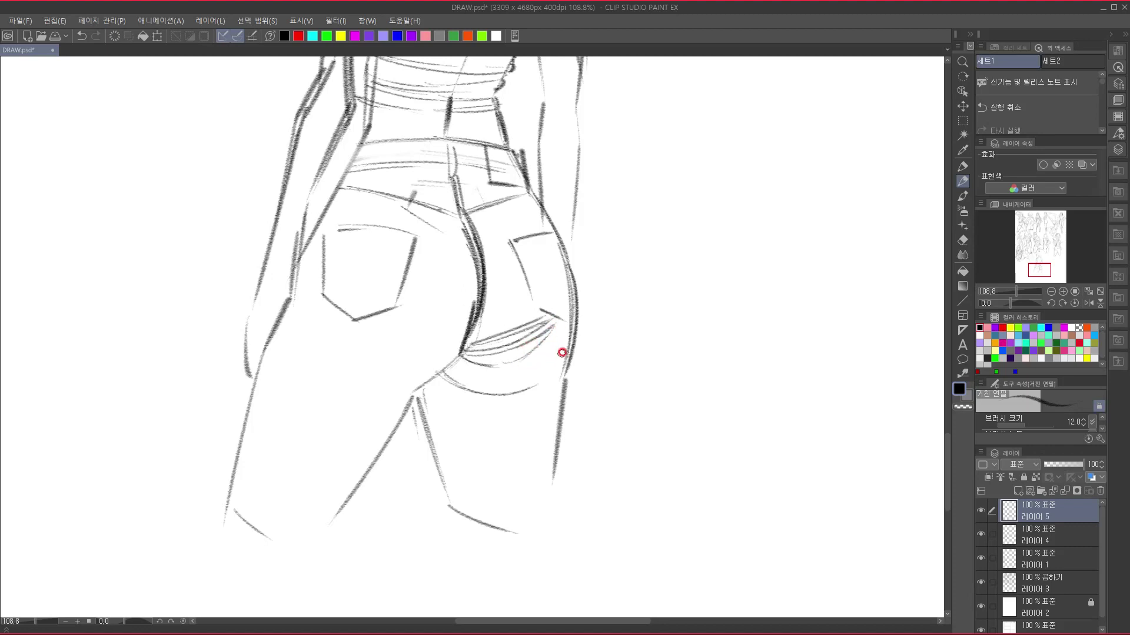
{"action": "mouse_move", "coordinate": [569, 329]}
{"action": "left_mouse_down"}
{"action": "mouse_move", "coordinate": [517, 365]}
{"action": "mouse_move", "coordinate": [581, 322]}
{"action": "mouse_move", "coordinate": [568, 348]}
{"action": "left_mouse_up"}
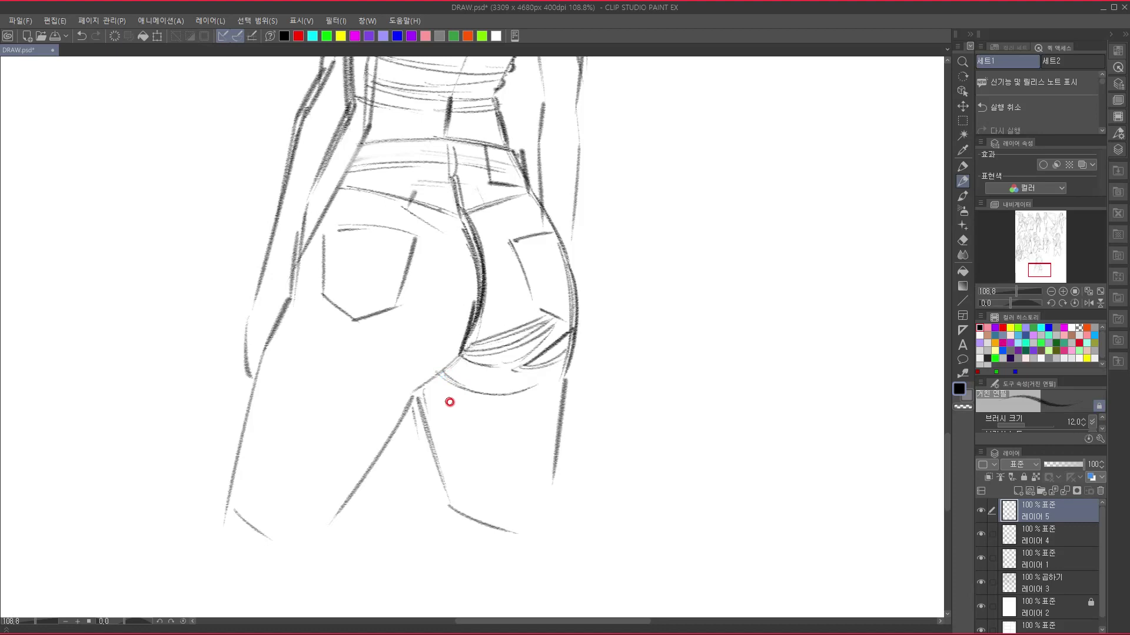
{"action": "mouse_move", "coordinate": [479, 370]}
{"action": "left_mouse_down"}
{"action": "mouse_move", "coordinate": [458, 357]}
{"action": "mouse_move", "coordinate": [521, 369]}
{"action": "mouse_move", "coordinate": [537, 353]}
{"action": "left_mouse_up"}
{"action": "mouse_move", "coordinate": [455, 387]}
{"action": "left_mouse_down"}
{"action": "mouse_move", "coordinate": [537, 396]}
{"action": "mouse_move", "coordinate": [543, 385]}
{"action": "left_mouse_up"}
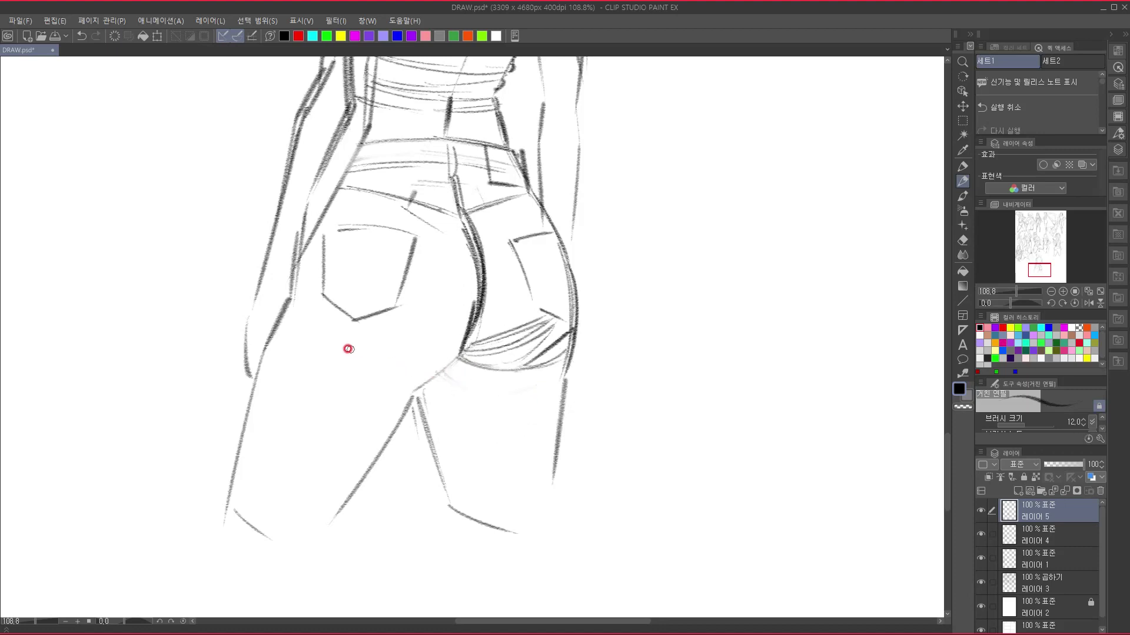
- Draw the curved folds under the left buttock and round off its lower edge toward the crotch
{"action": "mouse_move", "coordinate": [358, 348]}
{"action": "left_mouse_down"}
{"action": "mouse_move", "coordinate": [464, 373]}
{"action": "mouse_move", "coordinate": [455, 380]}
{"action": "left_mouse_up"}
{"action": "left_click_drag", "start_coordinate": [323, 345], "coordinate": [358, 382]}
{"action": "left_click_drag", "start_coordinate": [327, 350], "coordinate": [383, 397]}
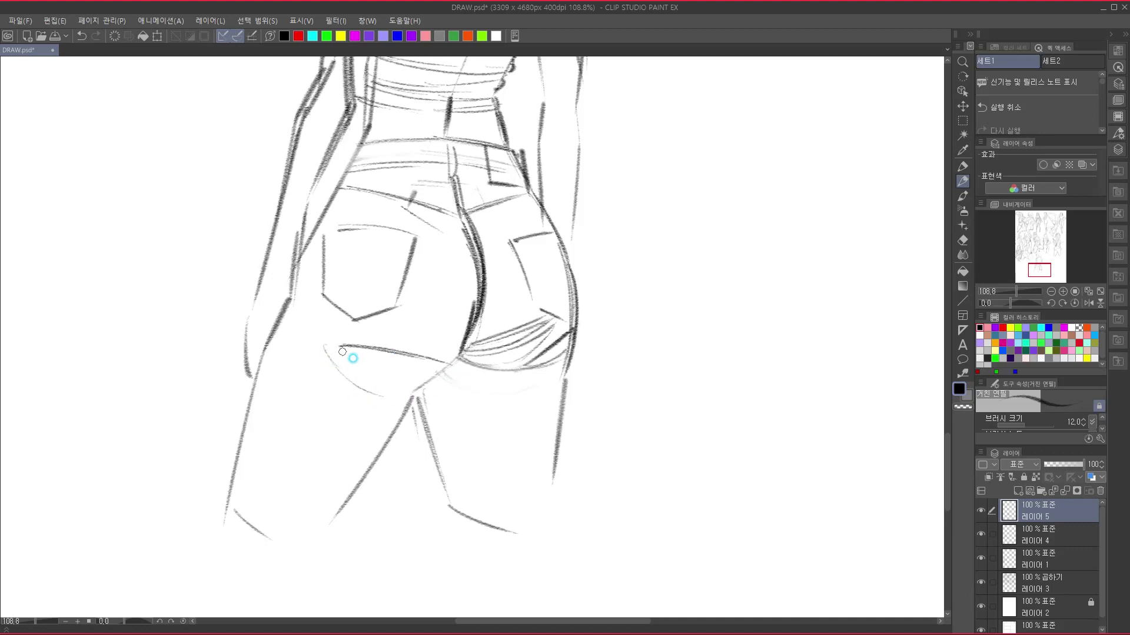
{"action": "left_click_drag", "start_coordinate": [332, 351], "coordinate": [441, 365]}
{"action": "left_click_drag", "start_coordinate": [347, 361], "coordinate": [423, 378]}
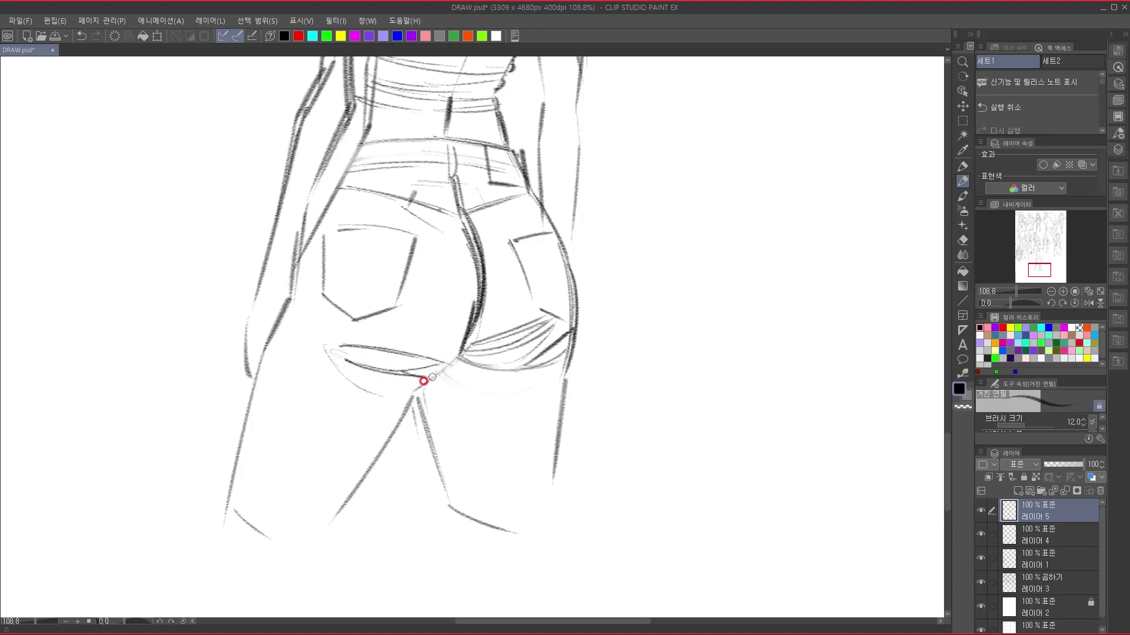
{"action": "mouse_move", "coordinate": [330, 361]}
{"action": "left_mouse_down"}
{"action": "mouse_move", "coordinate": [392, 392]}
{"action": "mouse_move", "coordinate": [422, 389]}
{"action": "left_mouse_up"}
{"action": "mouse_move", "coordinate": [331, 372]}
{"action": "left_mouse_down"}
{"action": "mouse_move", "coordinate": [394, 402]}
{"action": "mouse_move", "coordinate": [449, 366]}
{"action": "left_mouse_up"}
- Darken the left buttock's inner underside and the centre seam, softening the seam with the eraser before redrawing its curve
{"action": "left_click_drag", "start_coordinate": [463, 333], "coordinate": [467, 315]}
{"action": "mouse_move", "coordinate": [408, 393]}
{"action": "left_mouse_down"}
{"action": "mouse_move", "coordinate": [454, 353]}
{"action": "mouse_move", "coordinate": [450, 367]}
{"action": "left_mouse_up"}
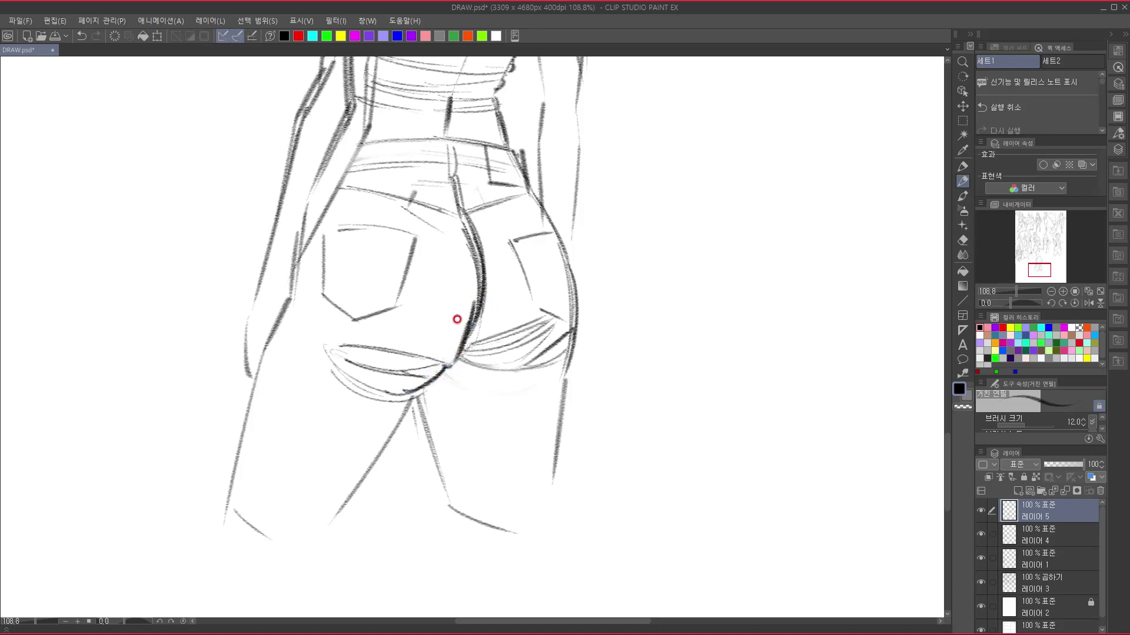
{"action": "left_click_drag", "start_coordinate": [482, 282], "coordinate": [462, 329]}
{"action": "left_click_drag", "start_coordinate": [474, 231], "coordinate": [464, 329]}
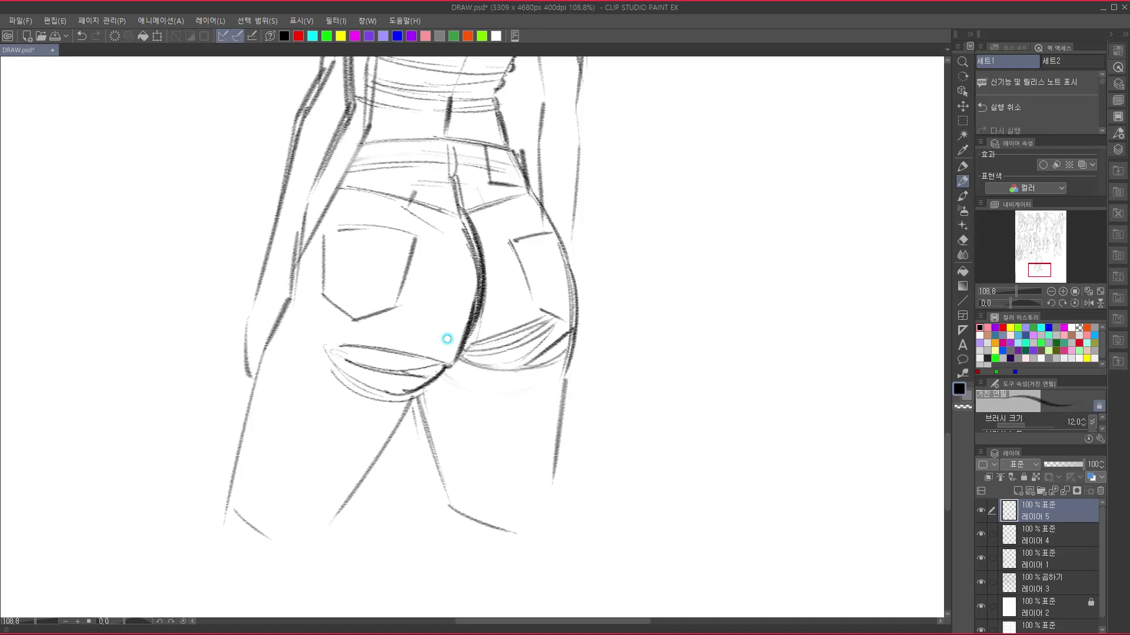
{"action": "left_click_drag", "start_coordinate": [478, 232], "coordinate": [475, 309]}
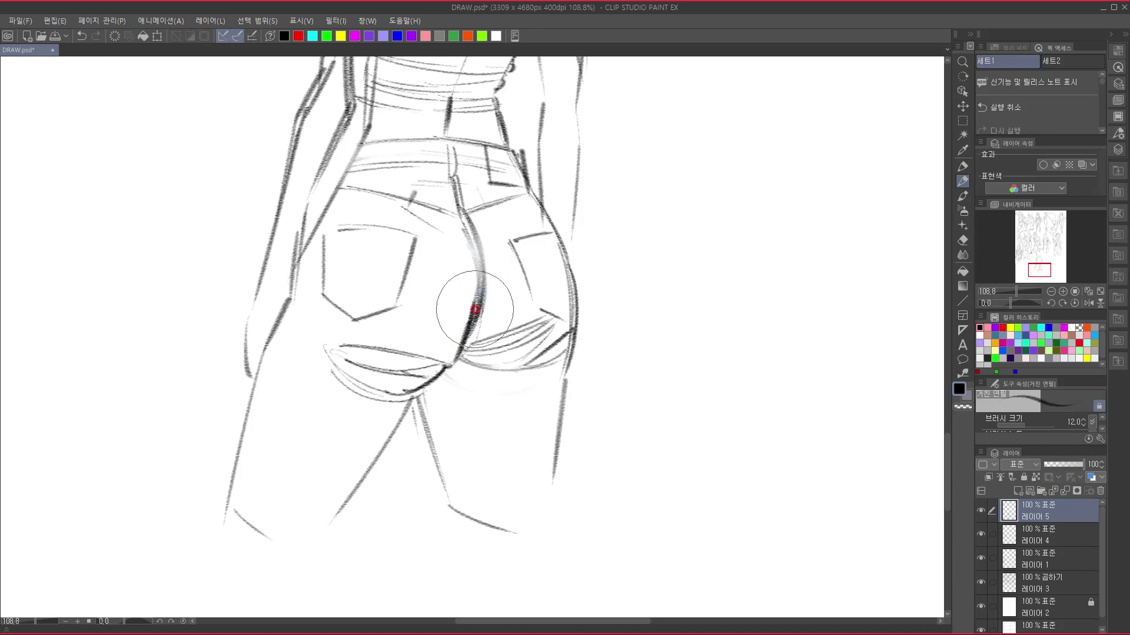
{"action": "mouse_move", "coordinate": [468, 211]}
{"action": "left_mouse_down"}
{"action": "mouse_move", "coordinate": [486, 267]}
{"action": "mouse_move", "coordinate": [469, 226]}
{"action": "mouse_move", "coordinate": [476, 300]}
{"action": "left_mouse_up"}
{"action": "mouse_move", "coordinate": [478, 256]}
{"action": "left_mouse_down"}
{"action": "mouse_move", "coordinate": [448, 347]}
{"action": "mouse_move", "coordinate": [436, 330]}
{"action": "mouse_move", "coordinate": [452, 362]}
{"action": "mouse_move", "coordinate": [458, 336]}
{"action": "mouse_move", "coordinate": [453, 409]}
{"action": "left_mouse_up"}
- Redraw the right leg's inner thigh line from the crotch downward and fade the old line with the eraser
{"action": "left_click_drag", "start_coordinate": [438, 365], "coordinate": [481, 495]}
{"action": "key", "text": "ctrl+z"}
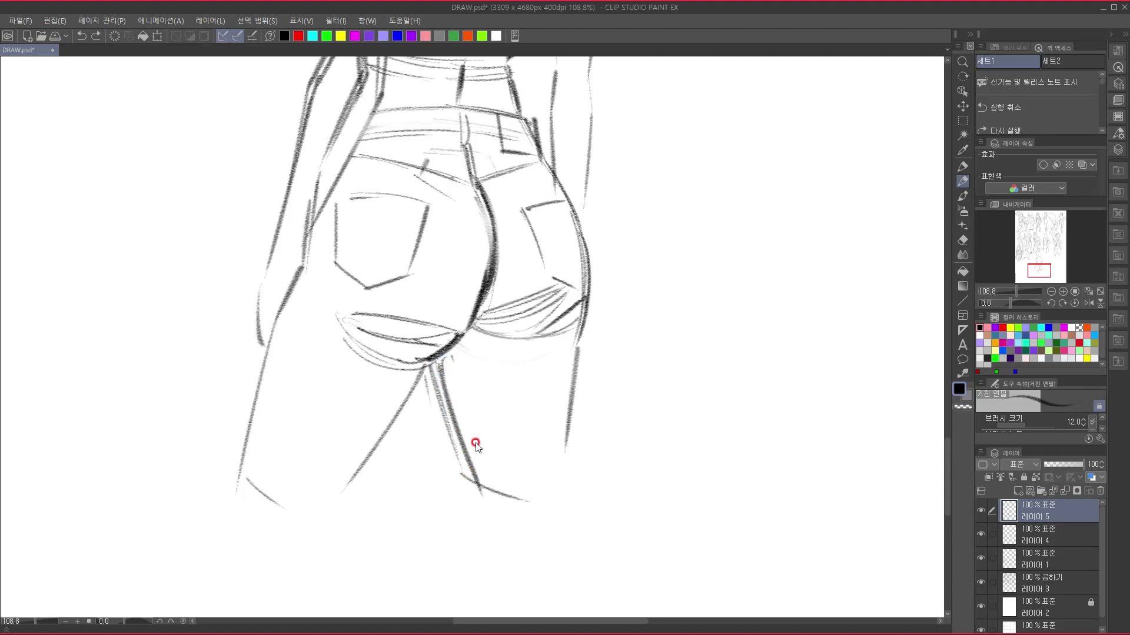
{"action": "left_click_drag", "start_coordinate": [442, 360], "coordinate": [464, 439]}
{"action": "key", "text": "ctrl+y"}
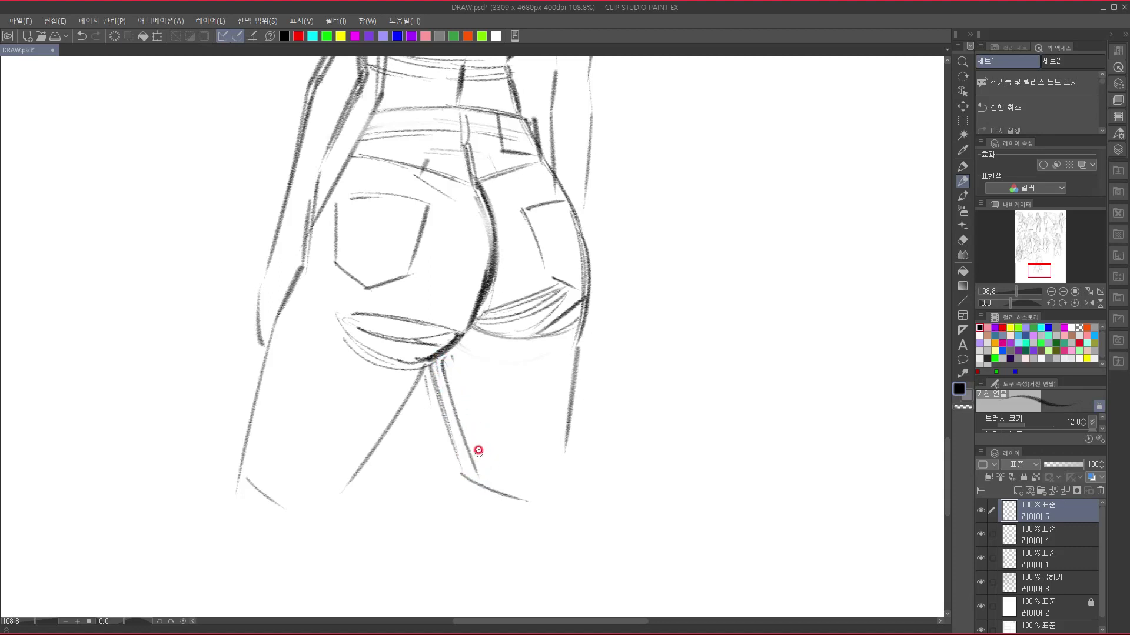
{"action": "key", "text": "ctrl+y"}
{"action": "key", "text": "["}
{"action": "mouse_move", "coordinate": [449, 442]}
{"action": "left_mouse_down"}
{"action": "mouse_move", "coordinate": [446, 429]}
{"action": "mouse_move", "coordinate": [477, 457]}
{"action": "left_mouse_up"}
{"action": "left_click", "coordinate": [476, 450]}
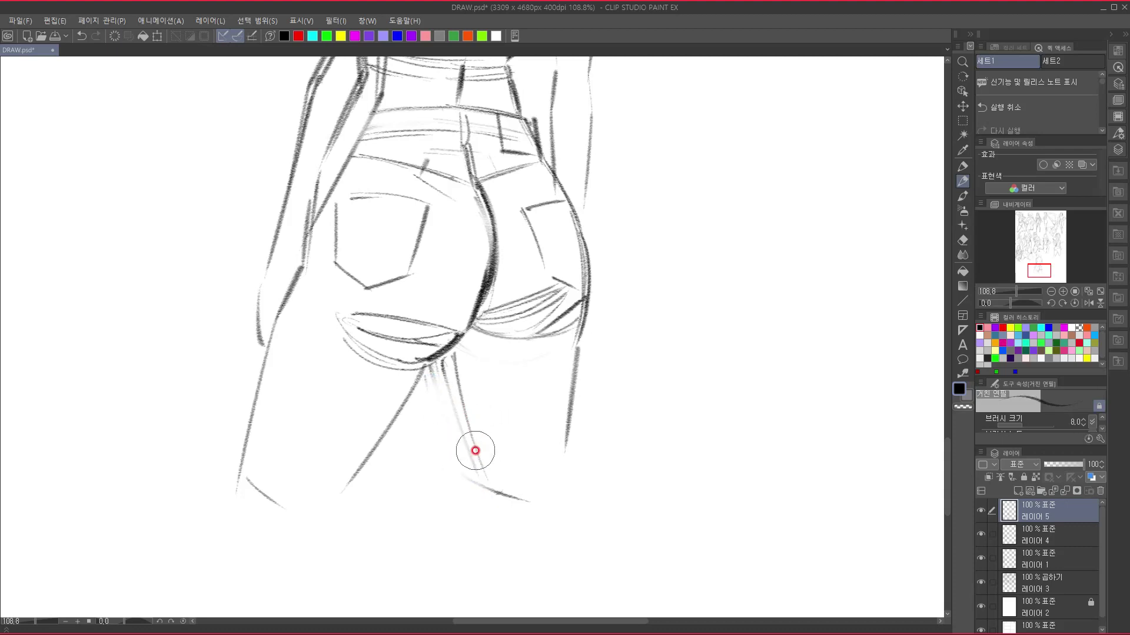
- Draw the shallow curve below the right buttock and darken the right thigh's outer and inner contours
{"action": "left_click_drag", "start_coordinate": [468, 360], "coordinate": [464, 355]}
{"action": "left_click_drag", "start_coordinate": [555, 358], "coordinate": [467, 363]}
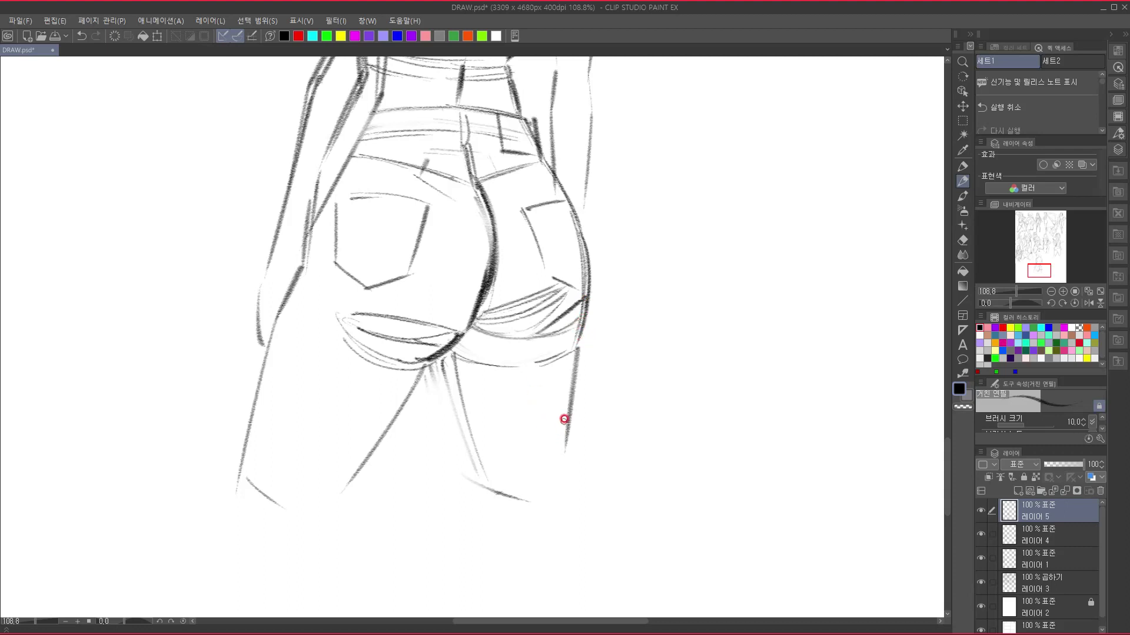
{"action": "left_click_drag", "start_coordinate": [585, 334], "coordinate": [566, 454]}
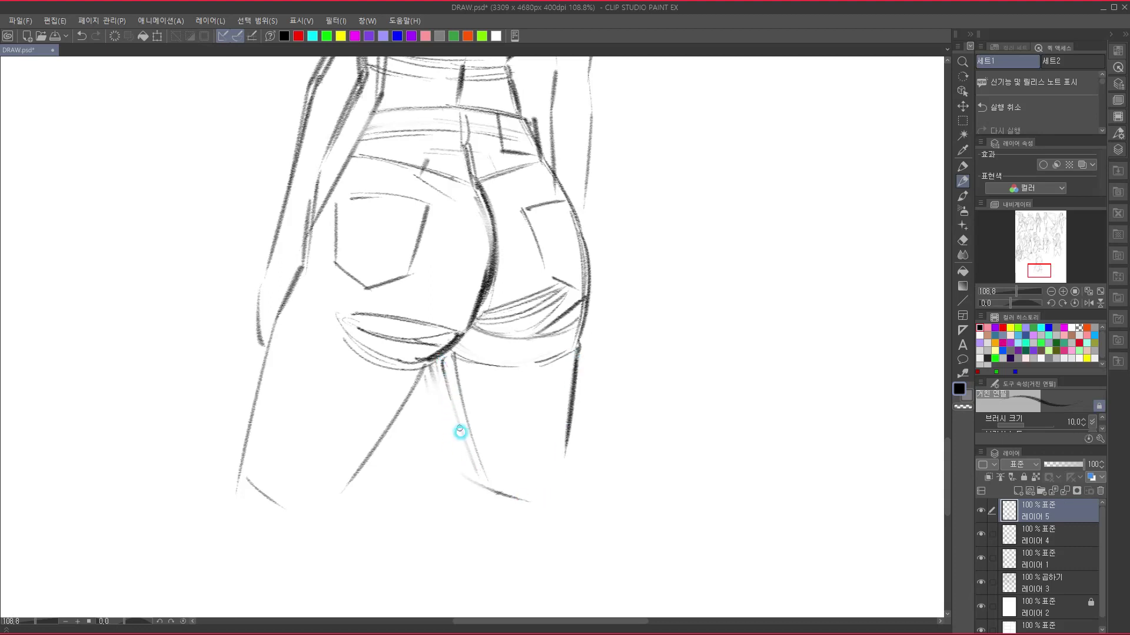
{"action": "left_click_drag", "start_coordinate": [440, 359], "coordinate": [482, 478]}
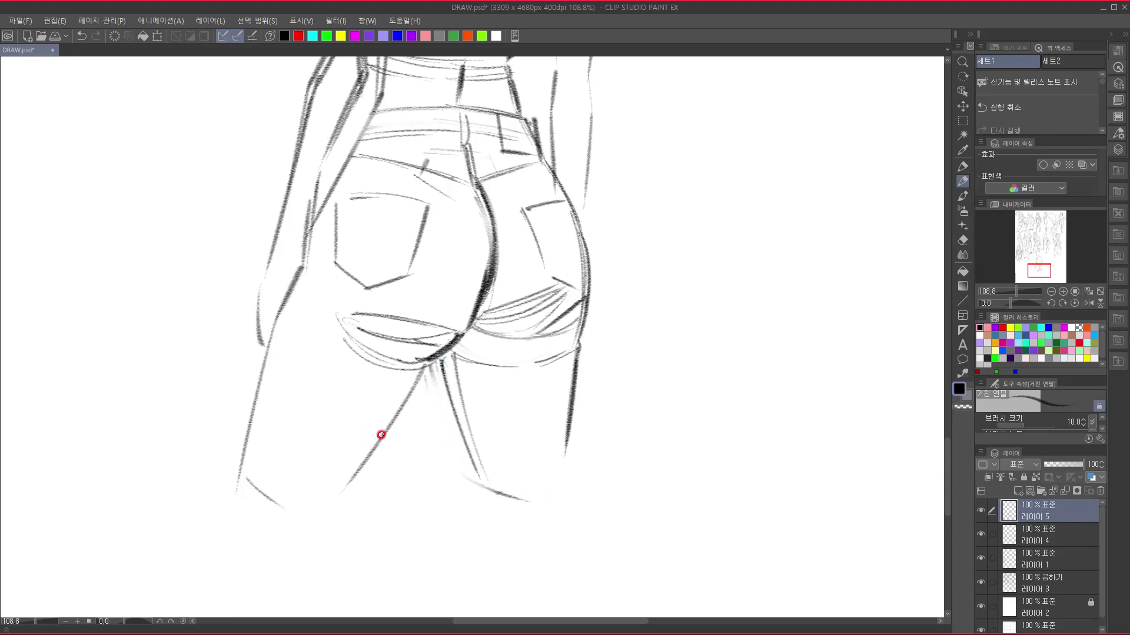
- Darken the left thigh's outer contour, add a curved fold below the buttock, and close the thigh with a curved lower edge
{"action": "mouse_move", "coordinate": [312, 255]}
{"action": "left_mouse_down"}
{"action": "mouse_move", "coordinate": [284, 302]}
{"action": "mouse_move", "coordinate": [259, 400]}
{"action": "left_mouse_up"}
{"action": "left_click_drag", "start_coordinate": [270, 327], "coordinate": [247, 478]}
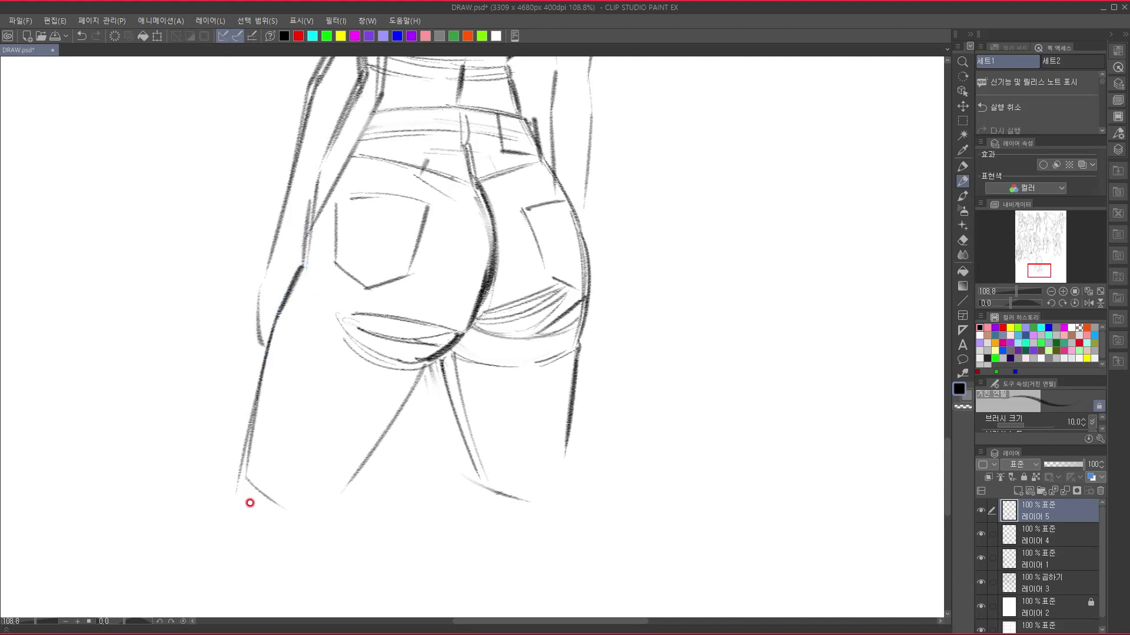
{"action": "left_click_drag", "start_coordinate": [337, 379], "coordinate": [411, 396]}
{"action": "mouse_move", "coordinate": [335, 391]}
{"action": "left_mouse_down"}
{"action": "mouse_move", "coordinate": [412, 412]}
{"action": "mouse_move", "coordinate": [347, 489]}
{"action": "left_mouse_up"}
{"action": "left_click_drag", "start_coordinate": [252, 485], "coordinate": [359, 488]}
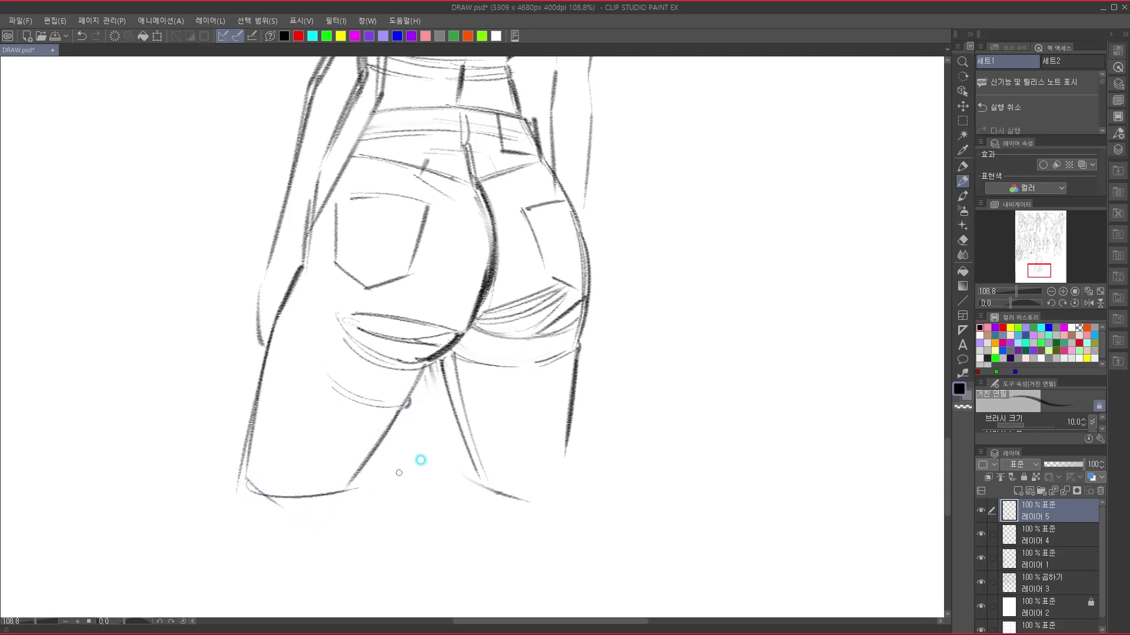
- Shape the left hand beside the thigh and strengthen the left forearm's outer contour
{"action": "left_click_drag", "start_coordinate": [496, 266], "coordinate": [501, 410]}
{"action": "left_click_drag", "start_coordinate": [540, 358], "coordinate": [570, 188]}
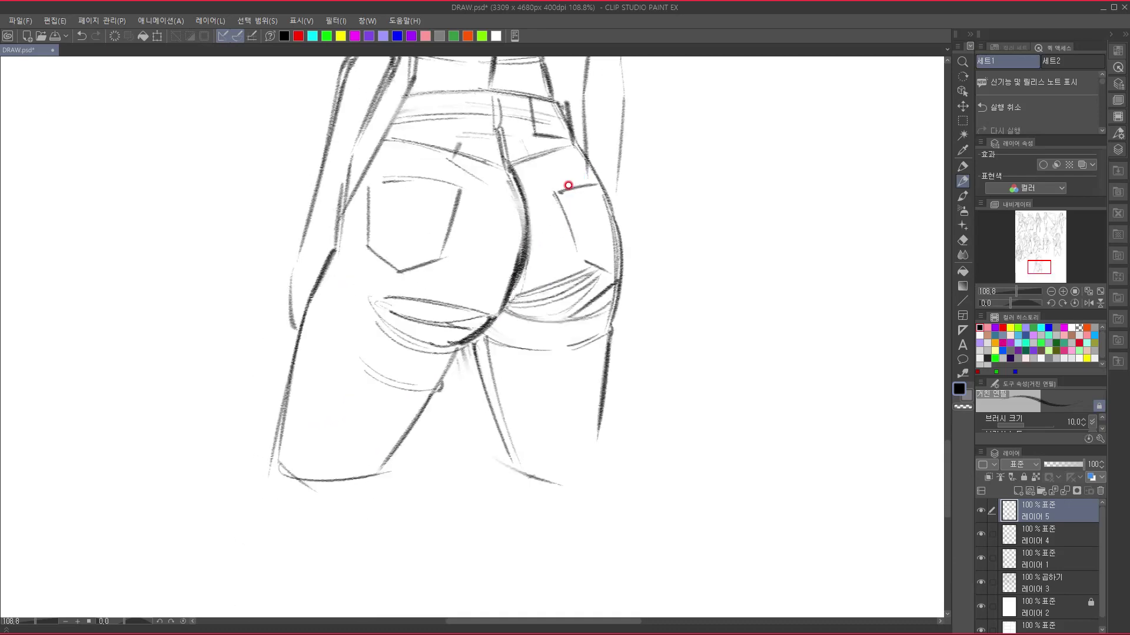
{"action": "left_click_drag", "start_coordinate": [501, 327], "coordinate": [406, 593]}
{"action": "left_click_drag", "start_coordinate": [471, 298], "coordinate": [600, 185]}
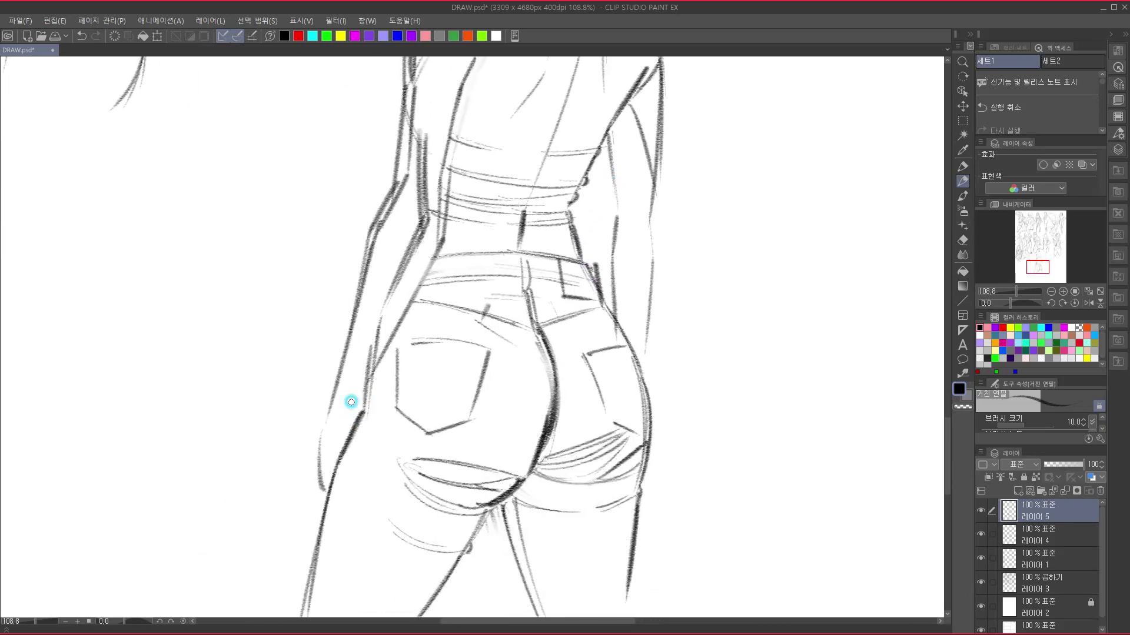
{"action": "left_click_drag", "start_coordinate": [361, 410], "coordinate": [323, 457]}
{"action": "left_click_drag", "start_coordinate": [323, 448], "coordinate": [326, 488]}
{"action": "mouse_move", "coordinate": [319, 446]}
{"action": "left_mouse_down"}
{"action": "mouse_move", "coordinate": [314, 475]}
{"action": "mouse_move", "coordinate": [337, 495]}
{"action": "mouse_move", "coordinate": [329, 458]}
{"action": "mouse_move", "coordinate": [314, 469]}
{"action": "mouse_move", "coordinate": [336, 447]}
{"action": "left_mouse_up"}
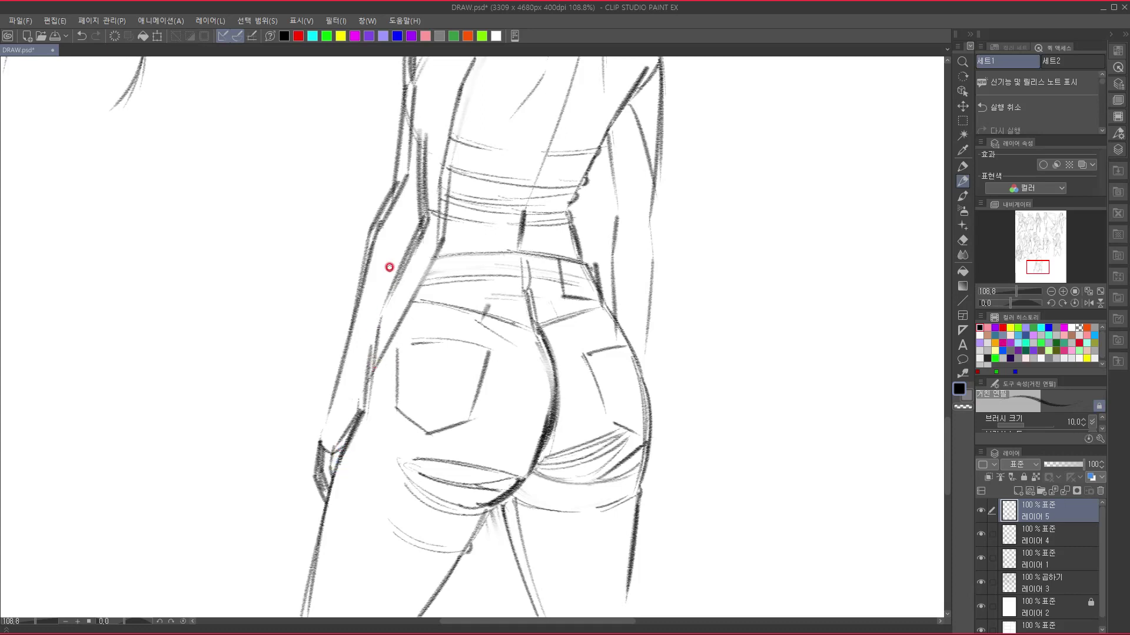
{"action": "left_click_drag", "start_coordinate": [375, 223], "coordinate": [311, 483]}
{"action": "left_click_drag", "start_coordinate": [328, 396], "coordinate": [318, 438]}
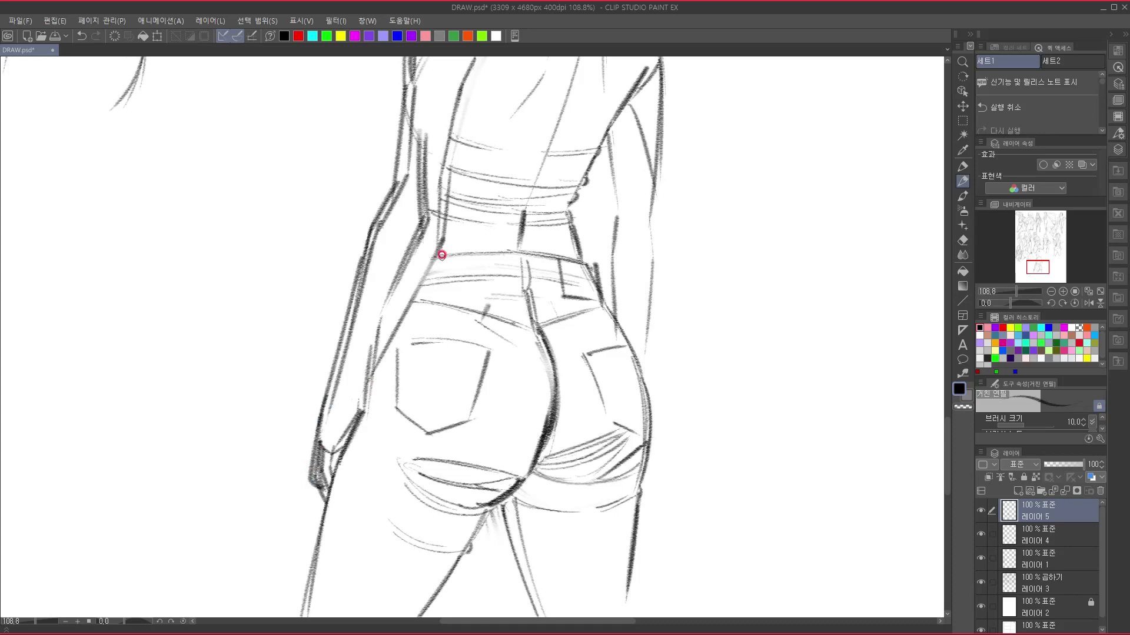
- Strengthen the inner contour of the left forearm down to the wrist
{"action": "left_click_drag", "start_coordinate": [437, 233], "coordinate": [391, 373]}
{"action": "left_click_drag", "start_coordinate": [417, 328], "coordinate": [357, 435]}
{"action": "left_click_drag", "start_coordinate": [397, 356], "coordinate": [332, 488]}
{"action": "mouse_move", "coordinate": [396, 414]}
{"action": "left_mouse_down"}
{"action": "mouse_move", "coordinate": [444, 307]}
{"action": "mouse_move", "coordinate": [382, 380]}
{"action": "mouse_move", "coordinate": [382, 404]}
{"action": "left_mouse_up"}
{"action": "mouse_move", "coordinate": [456, 350]}
{"action": "left_mouse_down"}
{"action": "mouse_move", "coordinate": [394, 466]}
{"action": "mouse_move", "coordinate": [364, 495]}
{"action": "left_mouse_up"}
- Darken the left upper arm's outer edge and the shoulder line up to the neck
{"action": "mouse_move", "coordinate": [523, 380]}
{"action": "left_mouse_down"}
{"action": "mouse_move", "coordinate": [515, 496]}
{"action": "mouse_move", "coordinate": [597, 294]}
{"action": "left_mouse_up"}
{"action": "left_click_drag", "start_coordinate": [401, 163], "coordinate": [396, 267]}
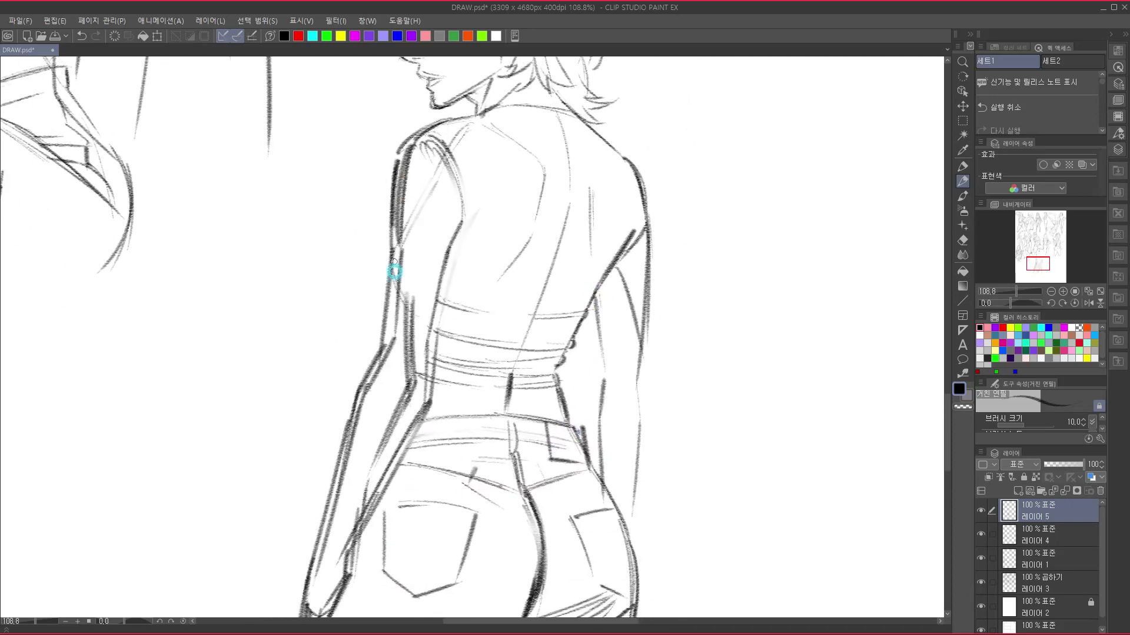
{"action": "left_click_drag", "start_coordinate": [387, 318], "coordinate": [388, 481]}
{"action": "left_click_drag", "start_coordinate": [393, 313], "coordinate": [453, 281]}
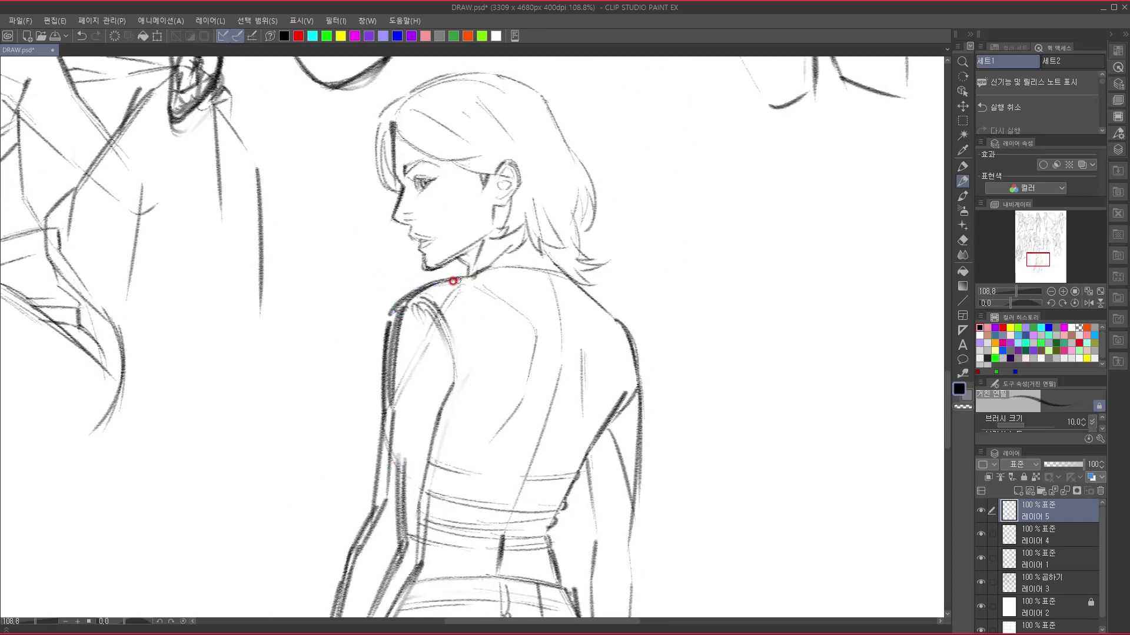
{"action": "left_click_drag", "start_coordinate": [494, 343], "coordinate": [482, 350]}
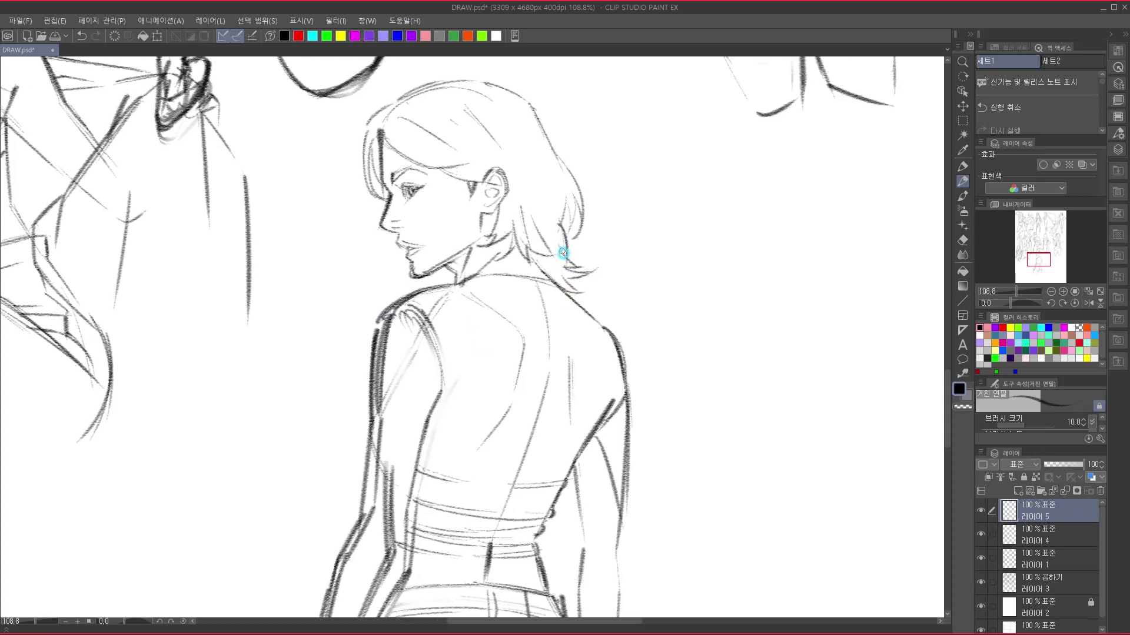
- Strengthen the hair's outer contour over the crown and down the back to the flicked tips
{"action": "mouse_move", "coordinate": [563, 266]}
{"action": "left_mouse_down"}
{"action": "mouse_move", "coordinate": [594, 271]}
{"action": "mouse_move", "coordinate": [567, 280]}
{"action": "mouse_move", "coordinate": [590, 296]}
{"action": "left_mouse_up"}
{"action": "mouse_move", "coordinate": [571, 197]}
{"action": "left_mouse_down"}
{"action": "mouse_move", "coordinate": [565, 233]}
{"action": "mouse_move", "coordinate": [576, 205]}
{"action": "mouse_move", "coordinate": [563, 246]}
{"action": "left_mouse_up"}
{"action": "mouse_move", "coordinate": [567, 169]}
{"action": "left_mouse_down"}
{"action": "mouse_move", "coordinate": [578, 189]}
{"action": "mouse_move", "coordinate": [565, 259]}
{"action": "left_mouse_up"}
{"action": "left_click_drag", "start_coordinate": [535, 278], "coordinate": [504, 379]}
{"action": "left_click_drag", "start_coordinate": [500, 204], "coordinate": [533, 266]}
{"action": "mouse_move", "coordinate": [515, 223]}
{"action": "left_mouse_down"}
{"action": "mouse_move", "coordinate": [502, 202]}
{"action": "mouse_move", "coordinate": [444, 182]}
{"action": "mouse_move", "coordinate": [503, 206]}
{"action": "left_mouse_up"}
{"action": "key", "text": "ctrl+z"}
{"action": "key", "text": "ctrl+z"}
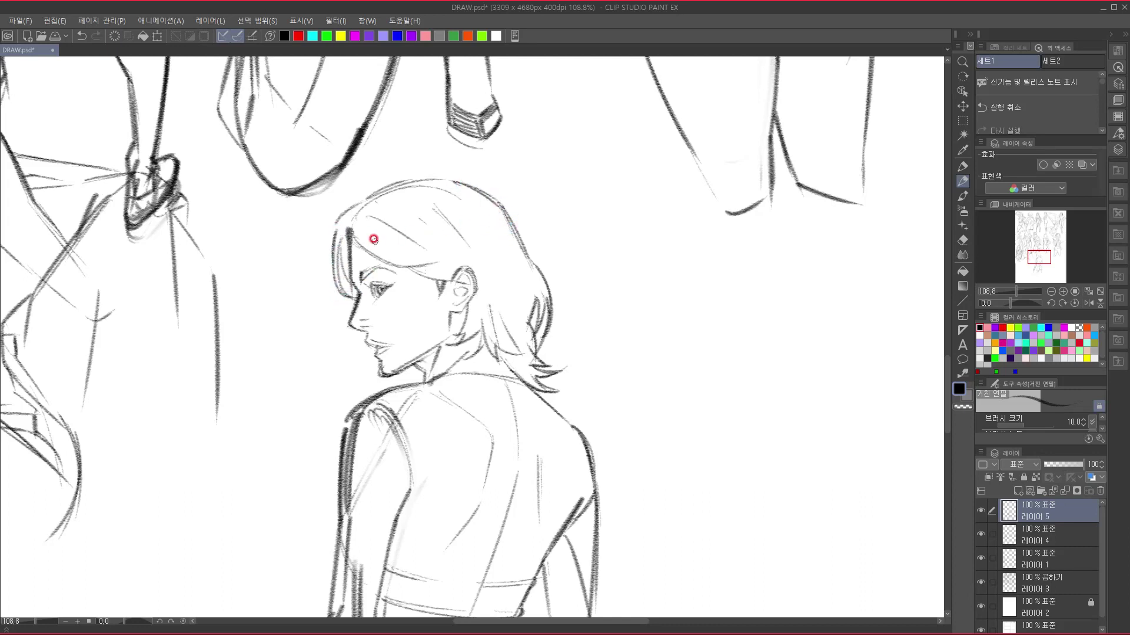
{"action": "left_click_drag", "start_coordinate": [371, 196], "coordinate": [459, 181]}
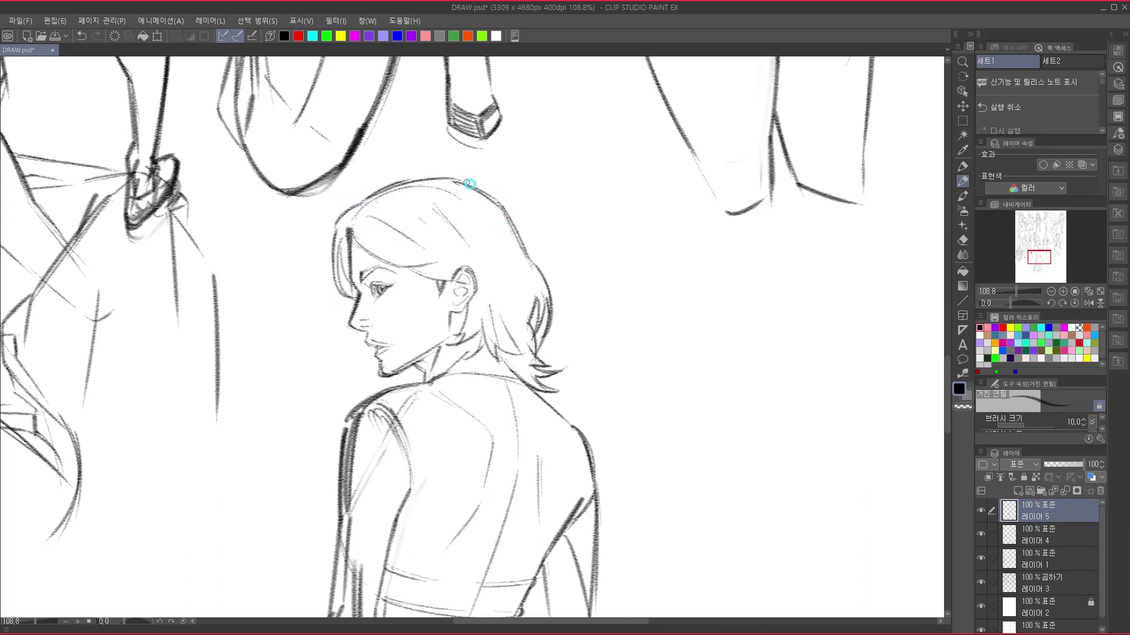
{"action": "left_click_drag", "start_coordinate": [460, 310], "coordinate": [443, 281]}
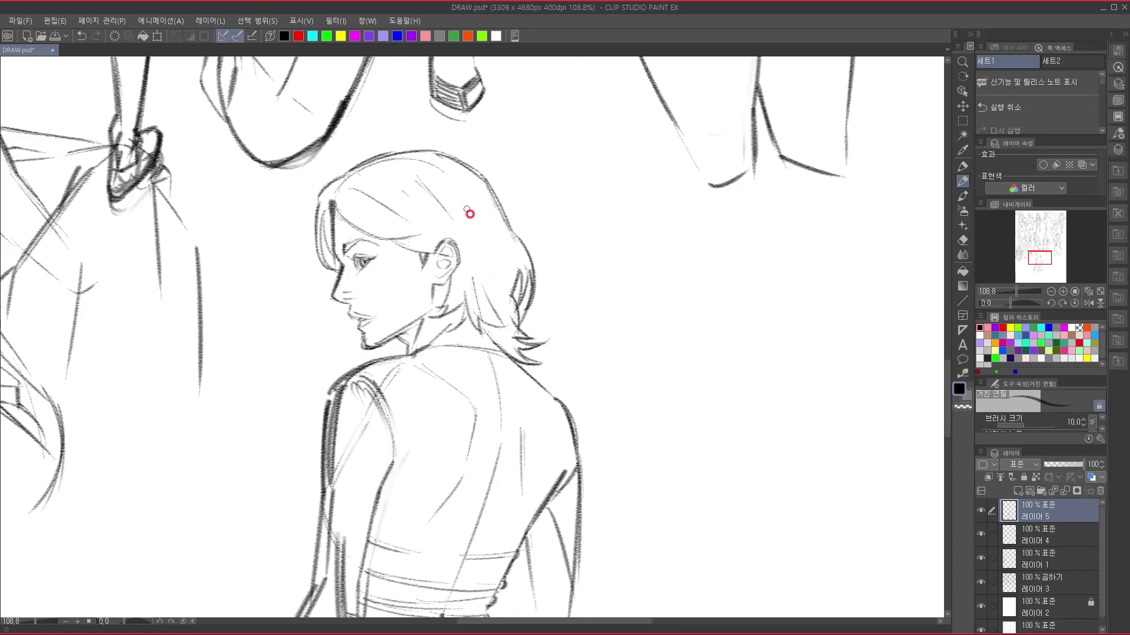
- Add flowing hair strands behind the ear and across the crown
{"action": "left_click_drag", "start_coordinate": [475, 227], "coordinate": [492, 286]}
{"action": "left_click_drag", "start_coordinate": [484, 289], "coordinate": [508, 326]}
{"action": "left_click_drag", "start_coordinate": [474, 199], "coordinate": [502, 279]}
{"action": "mouse_move", "coordinate": [512, 238]}
{"action": "left_mouse_down"}
{"action": "mouse_move", "coordinate": [504, 322]}
{"action": "mouse_move", "coordinate": [515, 320]}
{"action": "mouse_move", "coordinate": [518, 352]}
{"action": "mouse_move", "coordinate": [535, 350]}
{"action": "left_mouse_up"}
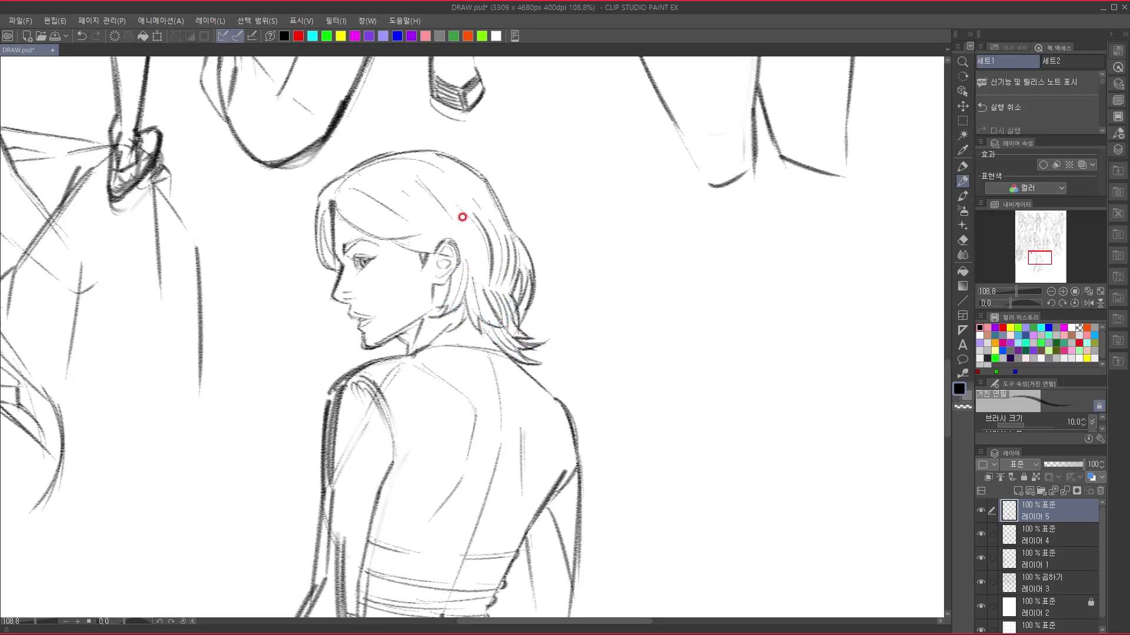
{"action": "mouse_move", "coordinate": [378, 196]}
{"action": "left_mouse_down"}
{"action": "mouse_move", "coordinate": [412, 220]}
{"action": "mouse_move", "coordinate": [442, 209]}
{"action": "mouse_move", "coordinate": [476, 235]}
{"action": "left_mouse_up"}
{"action": "mouse_move", "coordinate": [450, 195]}
{"action": "left_mouse_down"}
{"action": "mouse_move", "coordinate": [490, 276]}
{"action": "mouse_move", "coordinate": [485, 237]}
{"action": "left_mouse_up"}
{"action": "left_click_drag", "start_coordinate": [471, 187], "coordinate": [495, 225]}
- Darken the torso's left side contour and both shoulder blade lines on the back
{"action": "left_click_drag", "start_coordinate": [480, 397], "coordinate": [486, 214]}
{"action": "left_click_drag", "start_coordinate": [529, 419], "coordinate": [524, 469]}
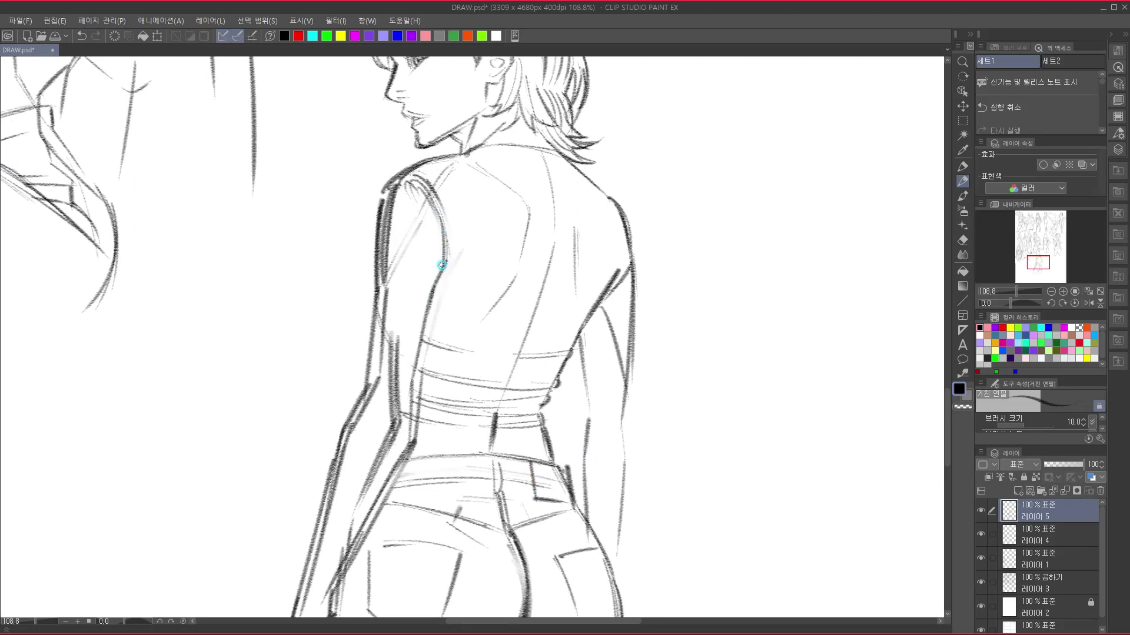
{"action": "left_click_drag", "start_coordinate": [448, 313], "coordinate": [457, 270]}
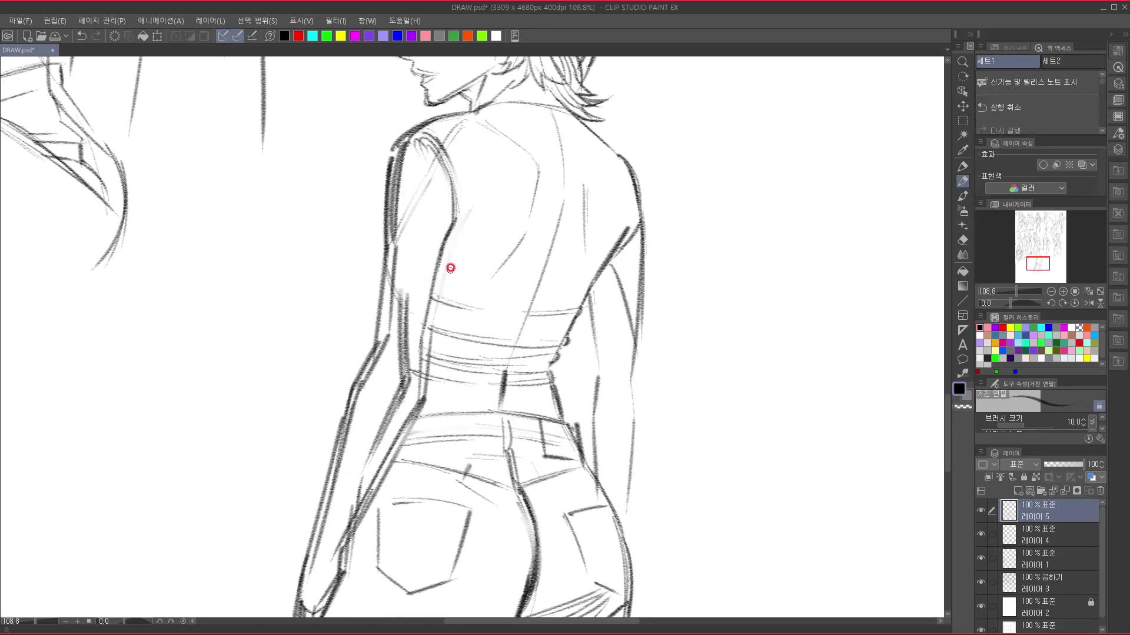
{"action": "mouse_move", "coordinate": [446, 390]}
{"action": "left_mouse_down"}
{"action": "mouse_move", "coordinate": [441, 381]}
{"action": "mouse_move", "coordinate": [425, 393]}
{"action": "left_mouse_up"}
{"action": "left_click_drag", "start_coordinate": [473, 300], "coordinate": [456, 373]}
{"action": "mouse_move", "coordinate": [501, 244]}
{"action": "left_mouse_down"}
{"action": "mouse_move", "coordinate": [480, 325]}
{"action": "mouse_move", "coordinate": [432, 378]}
{"action": "left_mouse_up"}
{"action": "left_click_drag", "start_coordinate": [546, 261], "coordinate": [548, 340]}
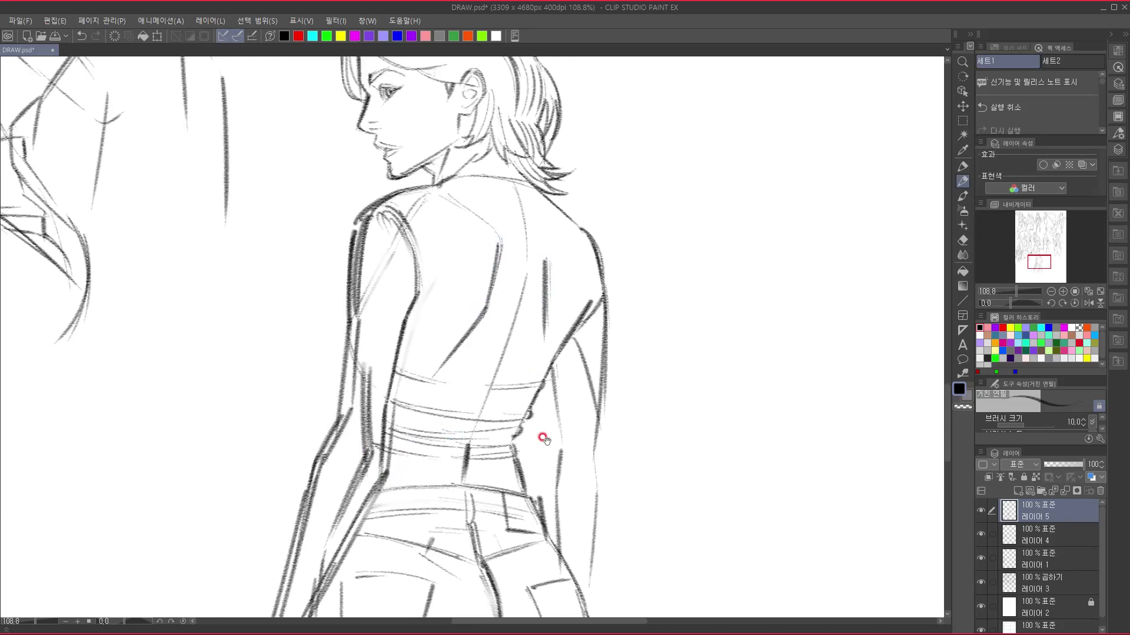
- Darken the left wrist, the left thigh's outer contour and its lower edge
{"action": "left_click_drag", "start_coordinate": [561, 422], "coordinate": [592, 186]}
{"action": "left_click_drag", "start_coordinate": [554, 442], "coordinate": [644, 269]}
{"action": "mouse_move", "coordinate": [433, 195]}
{"action": "left_mouse_down"}
{"action": "mouse_move", "coordinate": [424, 235]}
{"action": "mouse_move", "coordinate": [426, 200]}
{"action": "mouse_move", "coordinate": [424, 227]}
{"action": "mouse_move", "coordinate": [440, 210]}
{"action": "mouse_move", "coordinate": [383, 348]}
{"action": "left_mouse_up"}
{"action": "mouse_move", "coordinate": [392, 308]}
{"action": "left_mouse_down"}
{"action": "mouse_move", "coordinate": [373, 436]}
{"action": "mouse_move", "coordinate": [394, 454]}
{"action": "mouse_move", "coordinate": [479, 446]}
{"action": "left_mouse_up"}
{"action": "mouse_move", "coordinate": [570, 321]}
{"action": "left_mouse_down"}
{"action": "mouse_move", "coordinate": [447, 575]}
{"action": "mouse_move", "coordinate": [392, 533]}
{"action": "left_mouse_up"}
- Strengthen the right forearm's inner and outer contours and outline the hand partly hidden behind the right hip
{"action": "mouse_move", "coordinate": [531, 317]}
{"action": "left_mouse_down"}
{"action": "mouse_move", "coordinate": [547, 222]}
{"action": "mouse_move", "coordinate": [531, 382]}
{"action": "left_mouse_up"}
{"action": "left_click_drag", "start_coordinate": [543, 247], "coordinate": [533, 406]}
{"action": "left_click_drag", "start_coordinate": [500, 113], "coordinate": [511, 282]}
{"action": "left_click_drag", "start_coordinate": [504, 224], "coordinate": [506, 314]}
{"action": "left_click_drag", "start_coordinate": [545, 238], "coordinate": [536, 400]}
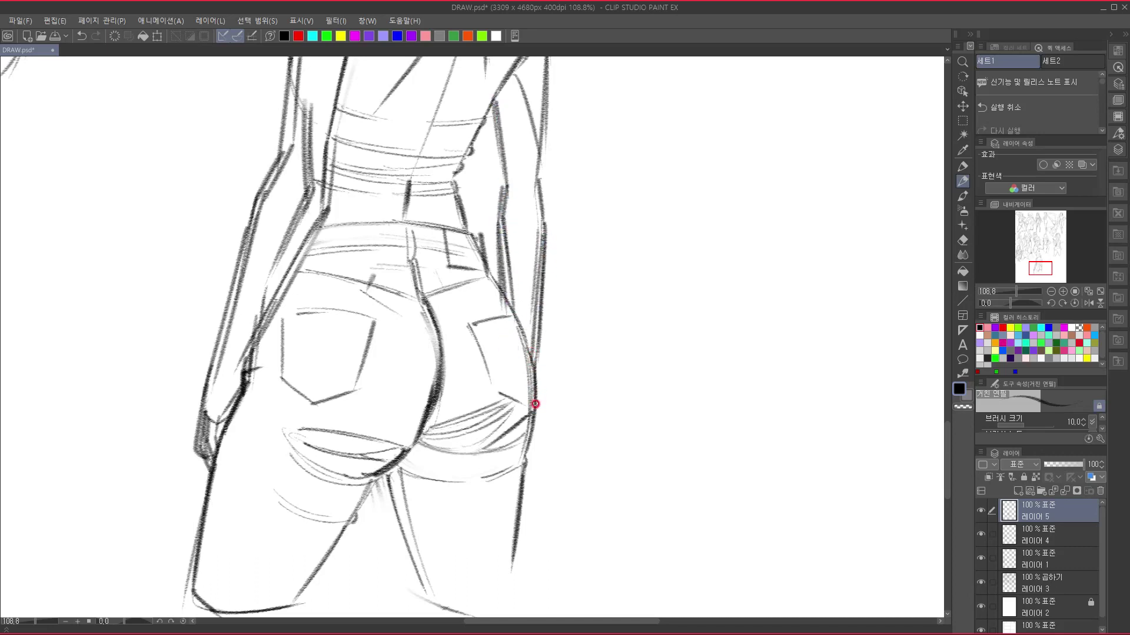
{"action": "mouse_move", "coordinate": [539, 355]}
{"action": "left_mouse_down"}
{"action": "mouse_move", "coordinate": [541, 410]}
{"action": "mouse_move", "coordinate": [529, 445]}
{"action": "mouse_move", "coordinate": [612, 369]}
{"action": "left_mouse_up"}
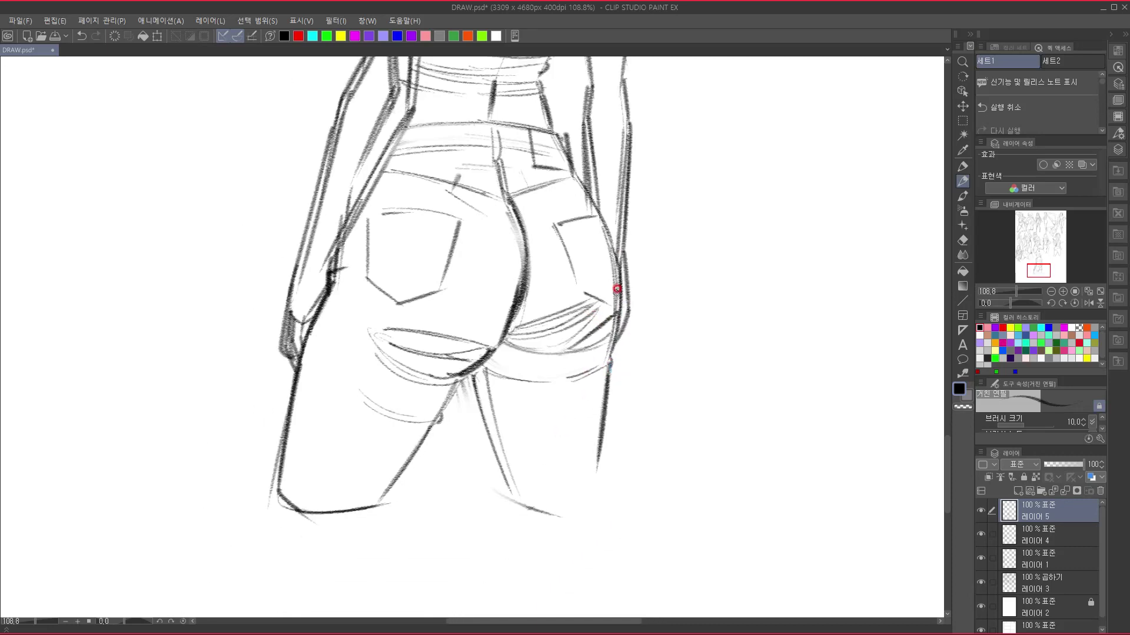
{"action": "mouse_move", "coordinate": [625, 290]}
{"action": "left_mouse_down"}
{"action": "mouse_move", "coordinate": [626, 324]}
{"action": "mouse_move", "coordinate": [575, 330]}
{"action": "mouse_move", "coordinate": [580, 310]}
{"action": "mouse_move", "coordinate": [586, 323]}
{"action": "left_mouse_up"}
{"action": "key", "text": "ctrl+z"}
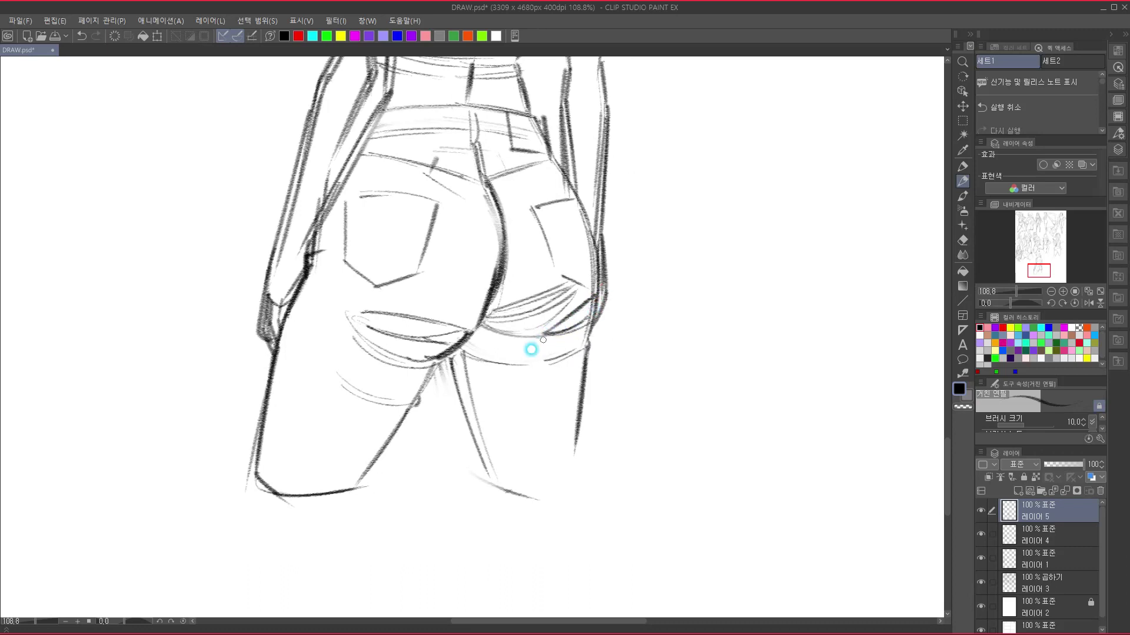
- Darken the curved folds under the right buttock and the lower end of the centre seam
{"action": "left_click_drag", "start_coordinate": [486, 328], "coordinate": [593, 308]}
{"action": "mouse_move", "coordinate": [493, 324]}
{"action": "left_mouse_down"}
{"action": "mouse_move", "coordinate": [549, 323]}
{"action": "mouse_move", "coordinate": [570, 290]}
{"action": "left_mouse_up"}
{"action": "left_click_drag", "start_coordinate": [492, 316], "coordinate": [568, 278]}
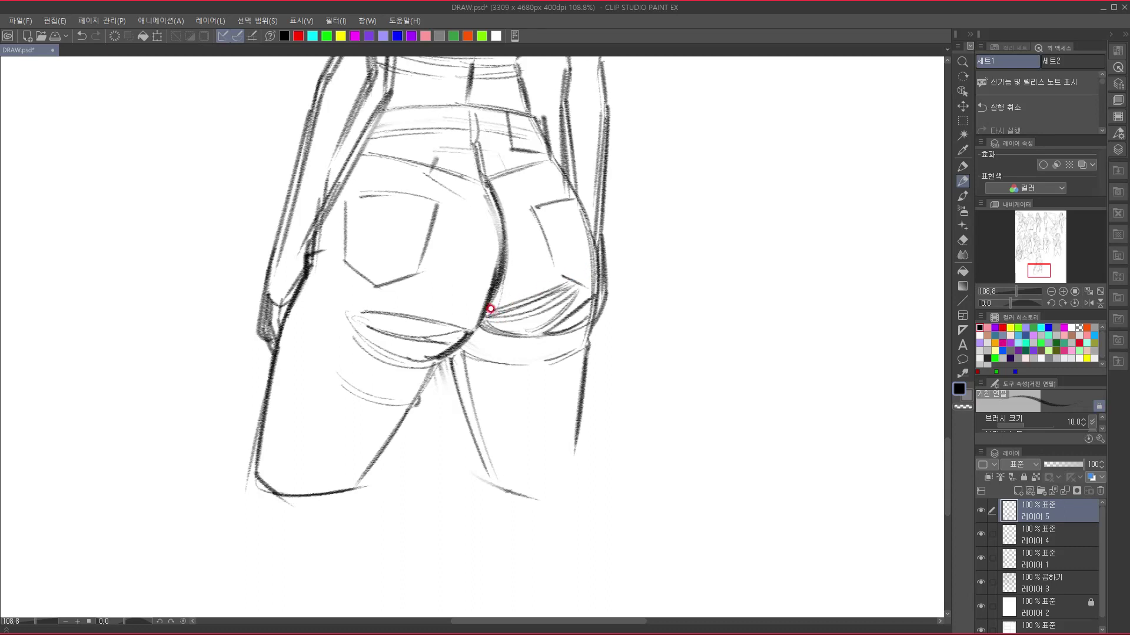
{"action": "left_click_drag", "start_coordinate": [497, 272], "coordinate": [467, 358]}
{"action": "mouse_move", "coordinate": [456, 275]}
{"action": "left_mouse_down"}
{"action": "mouse_move", "coordinate": [469, 322]}
{"action": "mouse_move", "coordinate": [468, 347]}
{"action": "mouse_move", "coordinate": [462, 316]}
{"action": "mouse_move", "coordinate": [450, 390]}
{"action": "left_mouse_up"}
{"action": "left_click_drag", "start_coordinate": [508, 364], "coordinate": [520, 380]}
{"action": "key", "text": "ctrl+z"}
- Reinforce the jeans' yoke seams below the waistband on both sides of the centre seam
{"action": "left_click_drag", "start_coordinate": [477, 316], "coordinate": [476, 368]}
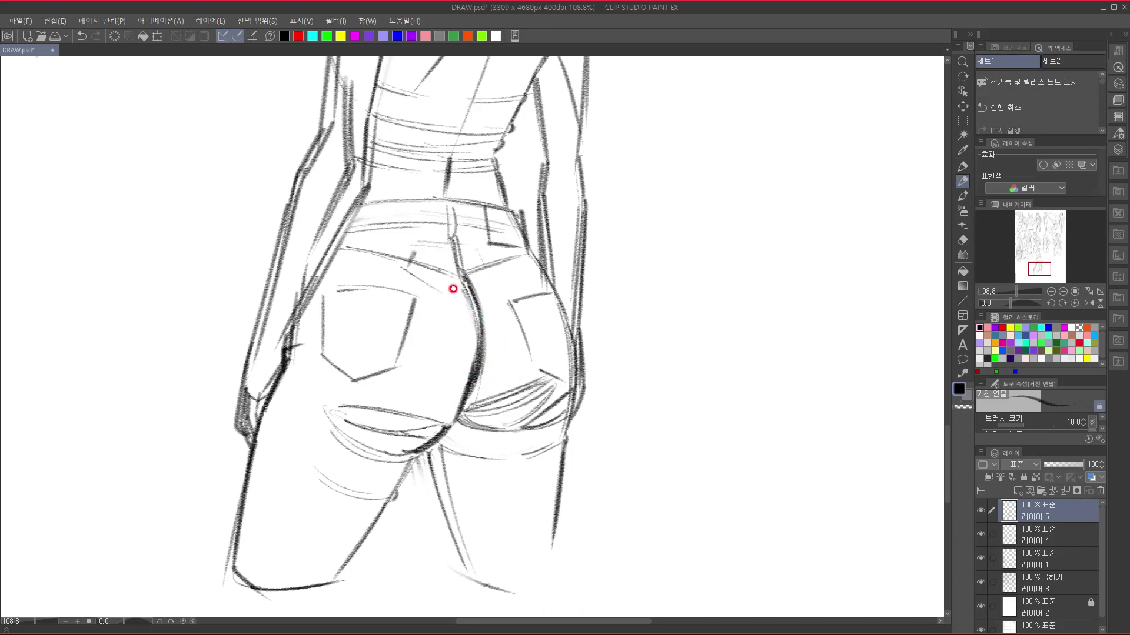
{"action": "mouse_move", "coordinate": [345, 243]}
{"action": "left_mouse_down"}
{"action": "mouse_move", "coordinate": [460, 266]}
{"action": "mouse_move", "coordinate": [528, 253]}
{"action": "left_mouse_up"}
{"action": "left_click_drag", "start_coordinate": [470, 279], "coordinate": [529, 260]}
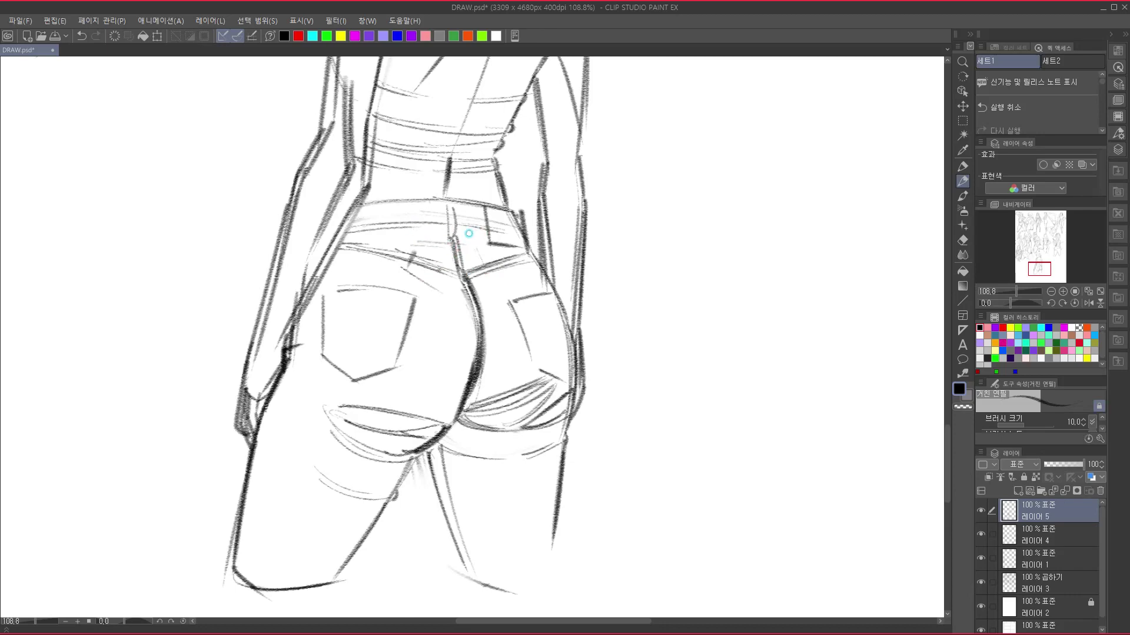
- Reposition the back-view figure's layer on the page with the Move Layer tool
{"action": "mouse_move", "coordinate": [494, 230]}
{"action": "left_mouse_down"}
{"action": "mouse_move", "coordinate": [441, 474]}
{"action": "mouse_move", "coordinate": [507, 566]}
{"action": "left_mouse_up"}
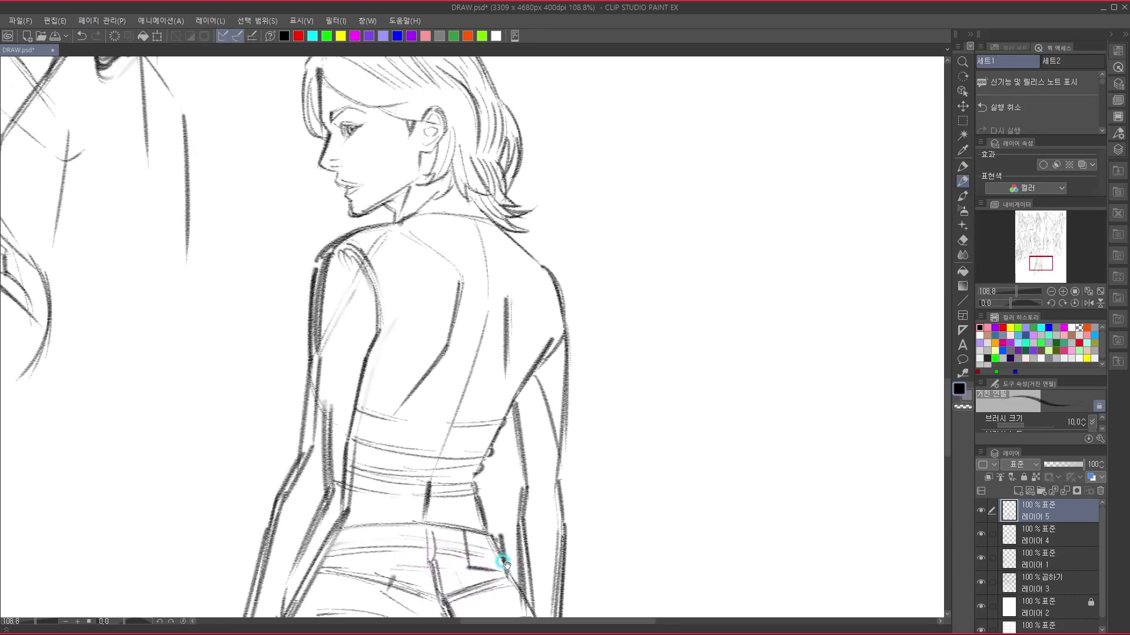
{"action": "left_click_drag", "start_coordinate": [469, 454], "coordinate": [518, 363]}
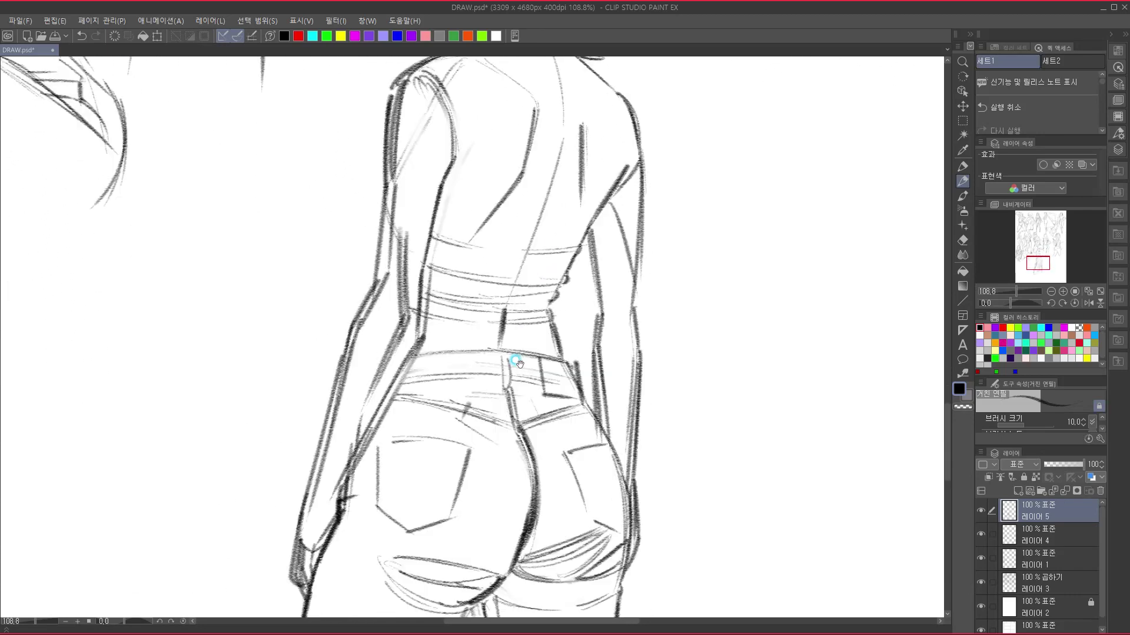
{"action": "scroll", "coordinate": [517, 363], "scroll_direction": "down", "scroll_amount": 3}
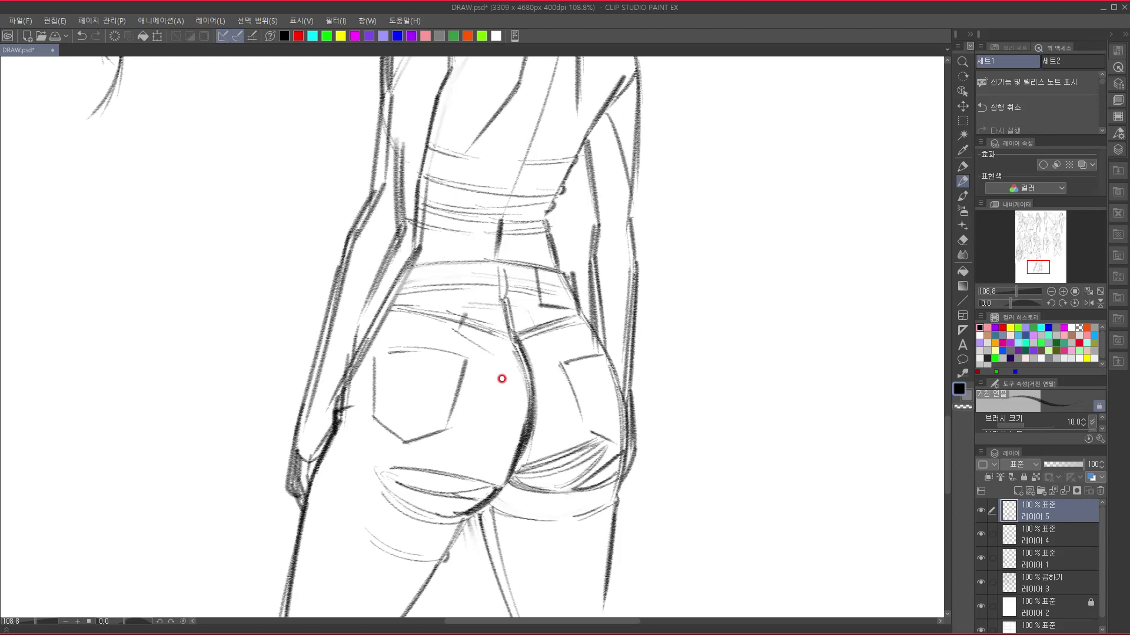
{"action": "key", "text": "k"}
{"action": "scroll", "coordinate": [497, 300], "scroll_direction": "up", "scroll_amount": 5}
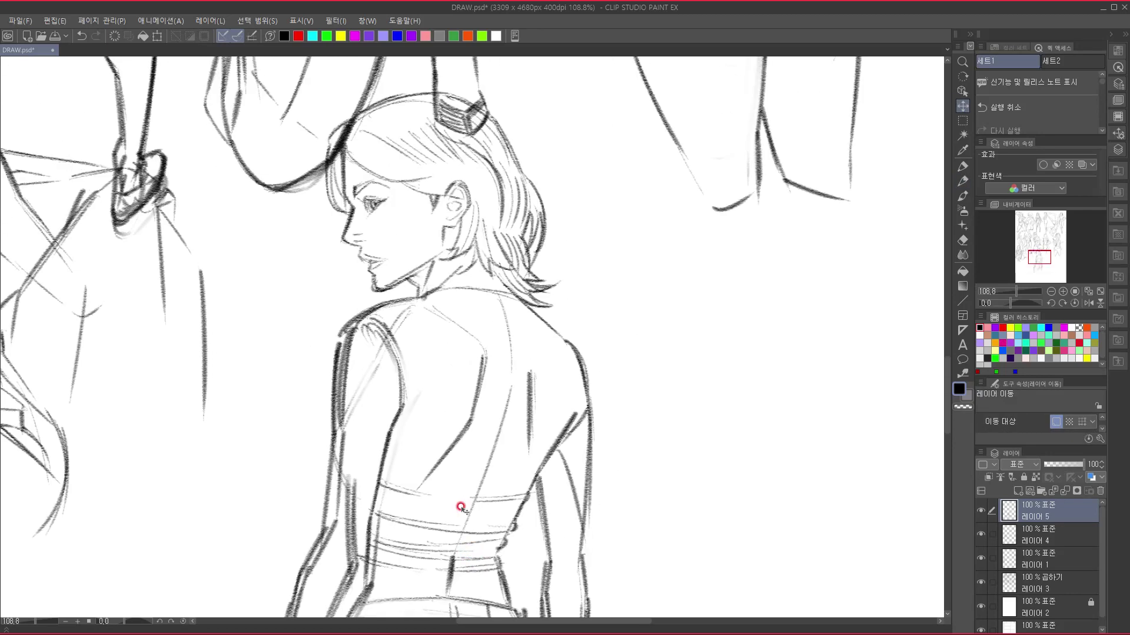
{"action": "mouse_move", "coordinate": [484, 461]}
{"action": "left_mouse_down"}
{"action": "mouse_move", "coordinate": [406, 464]}
{"action": "mouse_move", "coordinate": [517, 371]}
{"action": "mouse_move", "coordinate": [618, 259]}
{"action": "left_mouse_up"}
{"action": "mouse_move", "coordinate": [556, 336]}
{"action": "left_mouse_down"}
{"action": "mouse_move", "coordinate": [522, 428]}
{"action": "mouse_move", "coordinate": [411, 496]}
{"action": "mouse_move", "coordinate": [603, 297]}
{"action": "left_mouse_up"}
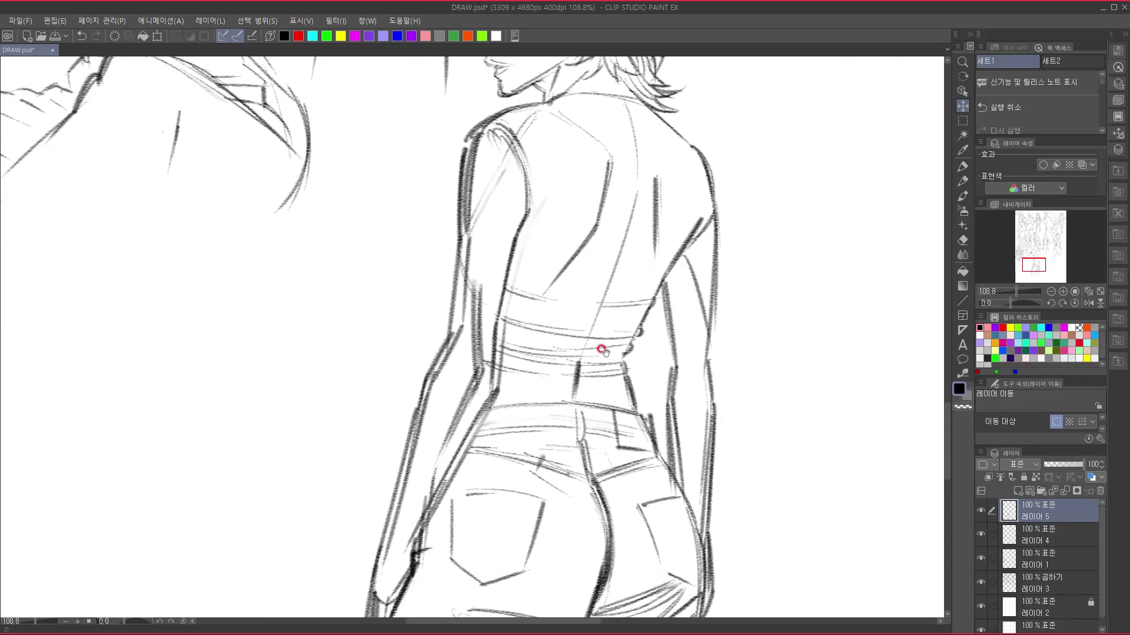
{"action": "left_click_drag", "start_coordinate": [603, 356], "coordinate": [578, 336]}
- Add a new layer above the figure's layer and switch back to the pencil brush
{"action": "left_click", "coordinate": [1020, 487]}
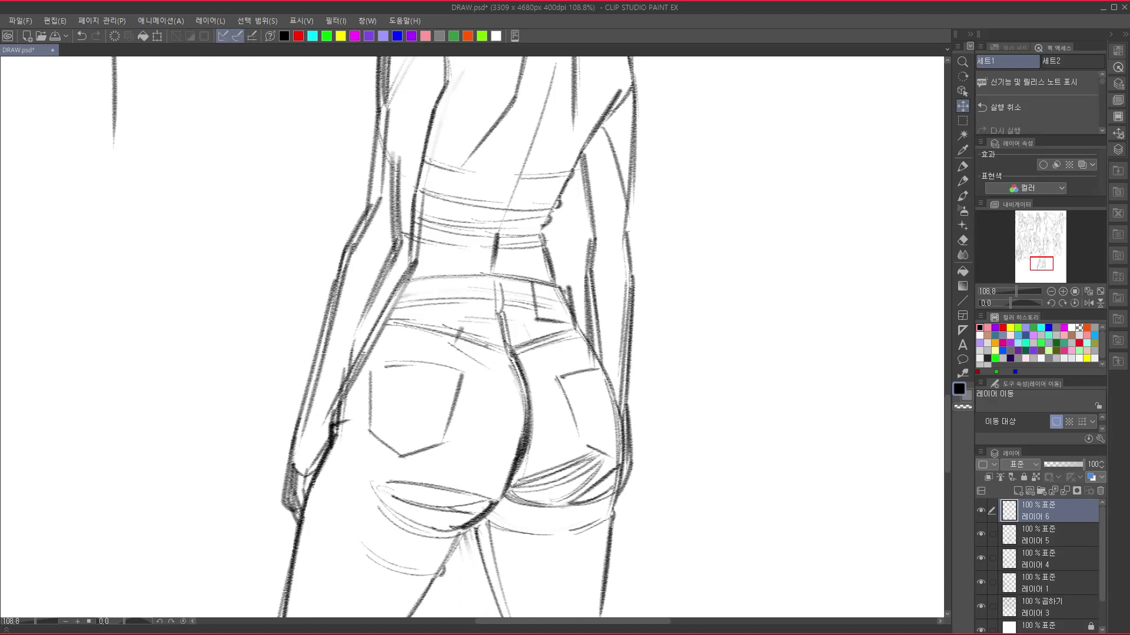
{"action": "left_click", "coordinate": [1053, 506]}
{"action": "key", "text": "p"}
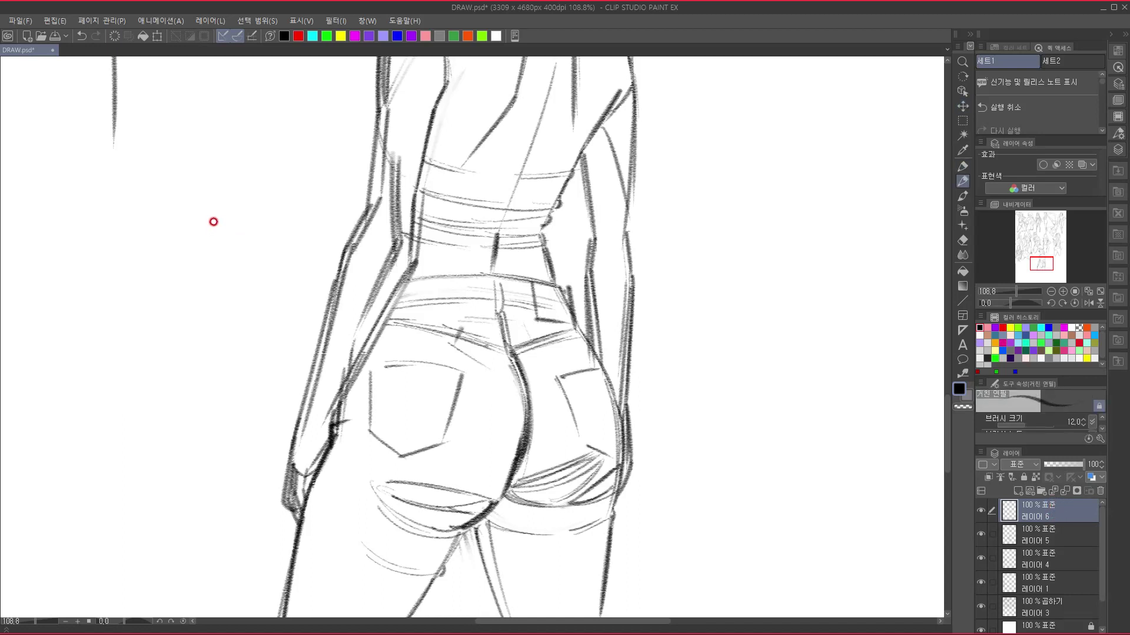
- Start a left-facing woman's head in the blank lower area with the skull arc, forehead, nose base and mouth line
{"action": "mouse_move", "coordinate": [294, 268]}
{"action": "left_mouse_down"}
{"action": "mouse_move", "coordinate": [550, 298]}
{"action": "mouse_move", "coordinate": [416, 404]}
{"action": "mouse_move", "coordinate": [771, 235]}
{"action": "mouse_move", "coordinate": [585, 305]}
{"action": "mouse_move", "coordinate": [603, 335]}
{"action": "mouse_move", "coordinate": [380, 328]}
{"action": "mouse_move", "coordinate": [408, 213]}
{"action": "mouse_move", "coordinate": [446, 200]}
{"action": "left_mouse_up"}
{"action": "mouse_move", "coordinate": [379, 220]}
{"action": "left_mouse_down"}
{"action": "mouse_move", "coordinate": [449, 194]}
{"action": "mouse_move", "coordinate": [494, 241]}
{"action": "left_mouse_up"}
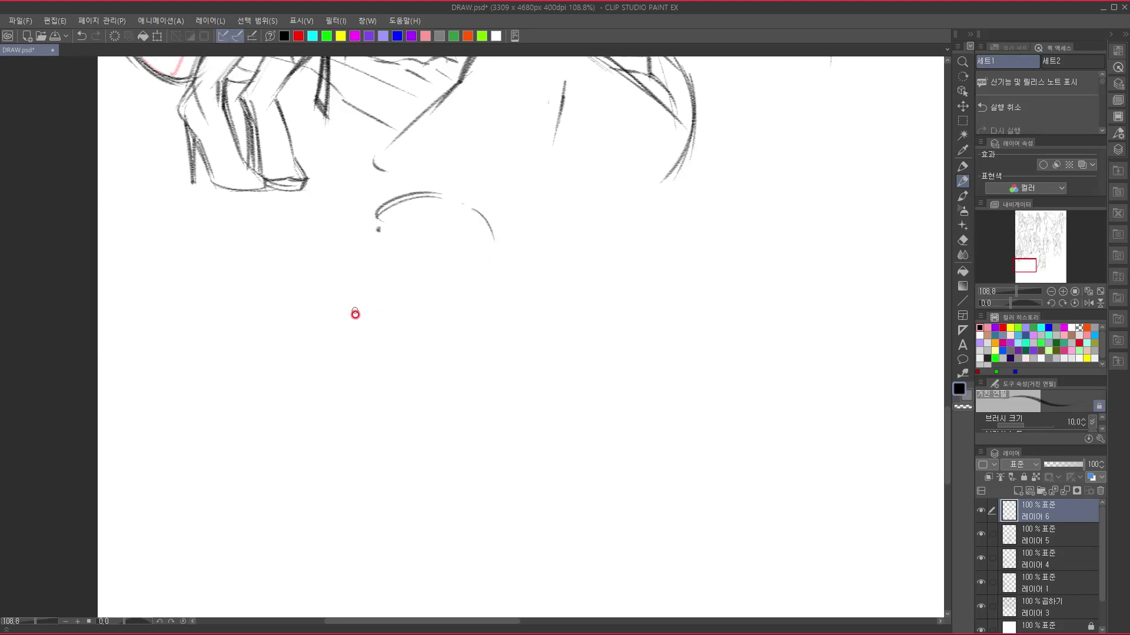
{"action": "left_click_drag", "start_coordinate": [378, 230], "coordinate": [365, 295]}
{"action": "left_click_drag", "start_coordinate": [364, 281], "coordinate": [373, 347]}
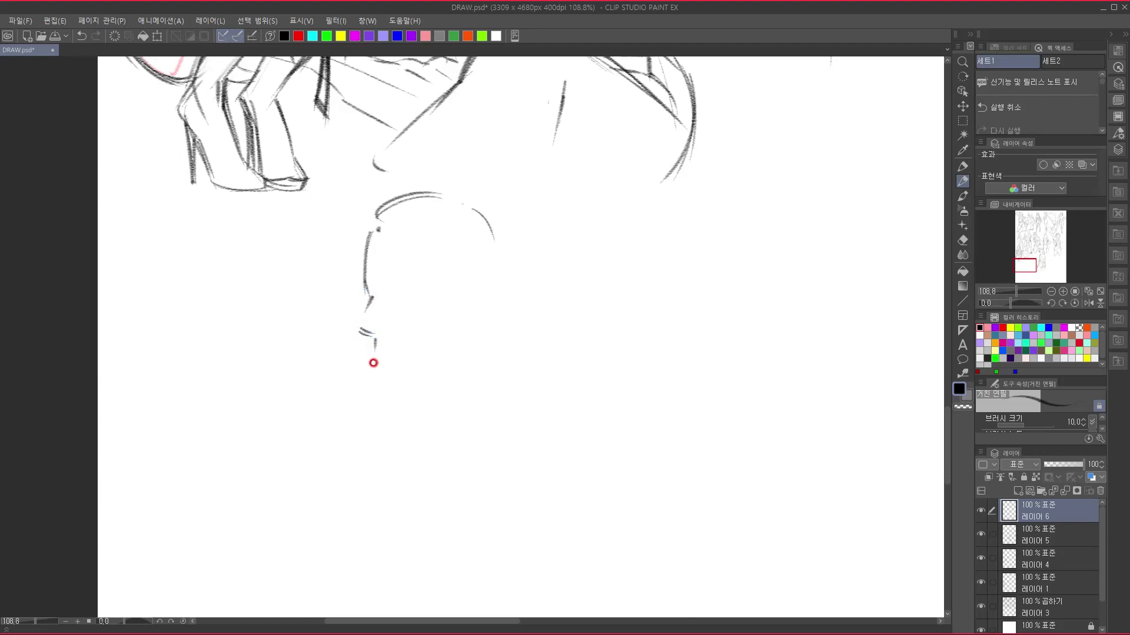
{"action": "left_click_drag", "start_coordinate": [374, 344], "coordinate": [397, 351]}
- Draw the closed eye with its brow, the nose bridge, lips, chin and jawline of the profile face
{"action": "left_click_drag", "start_coordinate": [386, 300], "coordinate": [392, 302]}
{"action": "left_click_drag", "start_coordinate": [398, 304], "coordinate": [406, 301]}
{"action": "mouse_move", "coordinate": [402, 280]}
{"action": "left_mouse_down"}
{"action": "mouse_move", "coordinate": [381, 287]}
{"action": "mouse_move", "coordinate": [411, 287]}
{"action": "left_mouse_up"}
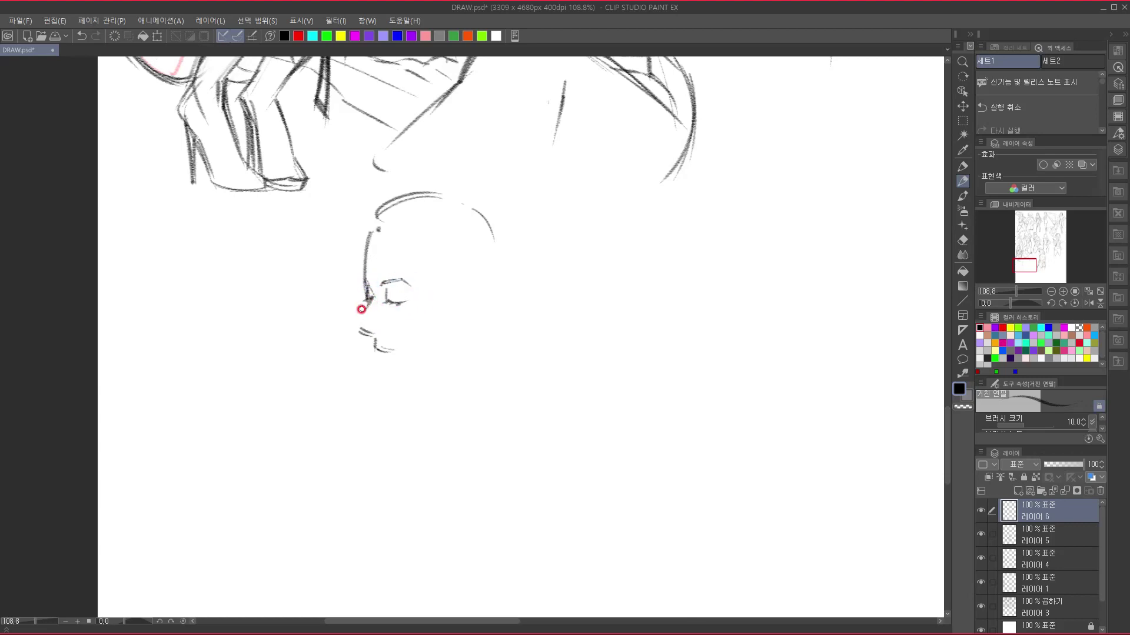
{"action": "mouse_move", "coordinate": [372, 297]}
{"action": "left_mouse_down"}
{"action": "mouse_move", "coordinate": [361, 320]}
{"action": "mouse_move", "coordinate": [380, 330]}
{"action": "left_mouse_up"}
{"action": "mouse_move", "coordinate": [374, 336]}
{"action": "left_mouse_down"}
{"action": "mouse_move", "coordinate": [379, 355]}
{"action": "mouse_move", "coordinate": [394, 350]}
{"action": "mouse_move", "coordinate": [380, 376]}
{"action": "mouse_move", "coordinate": [452, 347]}
{"action": "left_mouse_up"}
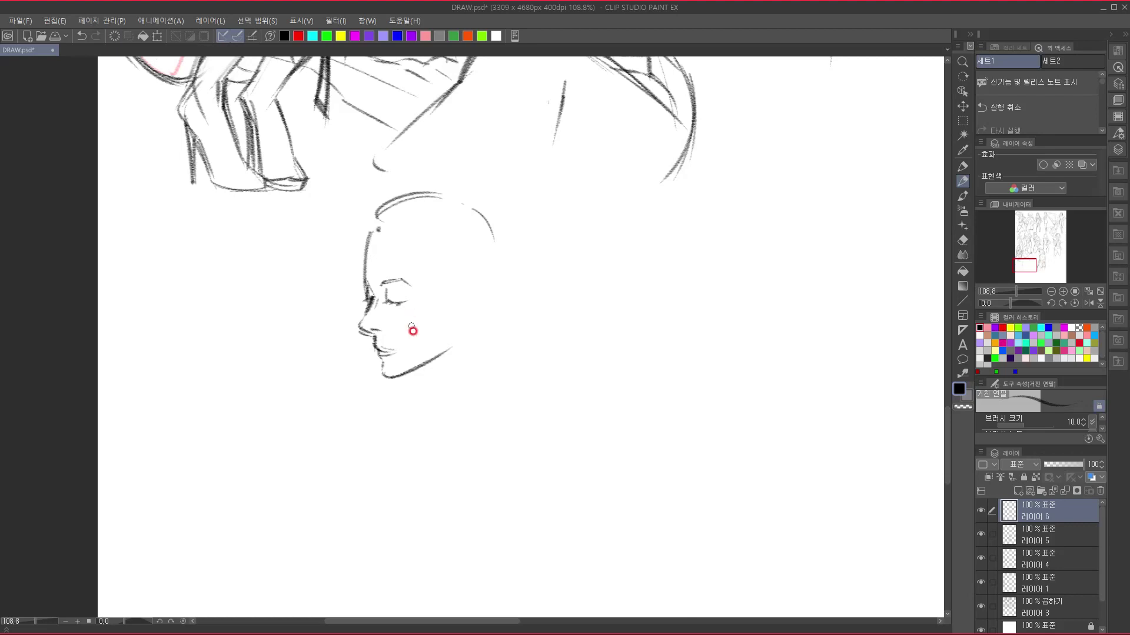
{"action": "left_click_drag", "start_coordinate": [393, 351], "coordinate": [401, 353]}
- Sketch the hairline, ear and loose strands beside the cheek, and darken the chin and eyelashes
{"action": "mouse_move", "coordinate": [367, 253]}
{"action": "left_mouse_down"}
{"action": "mouse_move", "coordinate": [363, 277]}
{"action": "mouse_move", "coordinate": [369, 239]}
{"action": "left_mouse_up"}
{"action": "mouse_move", "coordinate": [402, 240]}
{"action": "left_mouse_down"}
{"action": "mouse_move", "coordinate": [437, 224]}
{"action": "mouse_move", "coordinate": [412, 266]}
{"action": "mouse_move", "coordinate": [468, 305]}
{"action": "mouse_move", "coordinate": [441, 296]}
{"action": "mouse_move", "coordinate": [435, 354]}
{"action": "mouse_move", "coordinate": [437, 322]}
{"action": "mouse_move", "coordinate": [440, 333]}
{"action": "mouse_move", "coordinate": [449, 317]}
{"action": "mouse_move", "coordinate": [428, 340]}
{"action": "mouse_move", "coordinate": [447, 344]}
{"action": "mouse_move", "coordinate": [454, 331]}
{"action": "mouse_move", "coordinate": [456, 358]}
{"action": "left_mouse_up"}
{"action": "mouse_move", "coordinate": [456, 306]}
{"action": "left_mouse_down"}
{"action": "mouse_move", "coordinate": [488, 303]}
{"action": "mouse_move", "coordinate": [457, 342]}
{"action": "mouse_move", "coordinate": [485, 312]}
{"action": "mouse_move", "coordinate": [486, 326]}
{"action": "mouse_move", "coordinate": [485, 297]}
{"action": "mouse_move", "coordinate": [491, 311]}
{"action": "mouse_move", "coordinate": [465, 331]}
{"action": "left_mouse_up"}
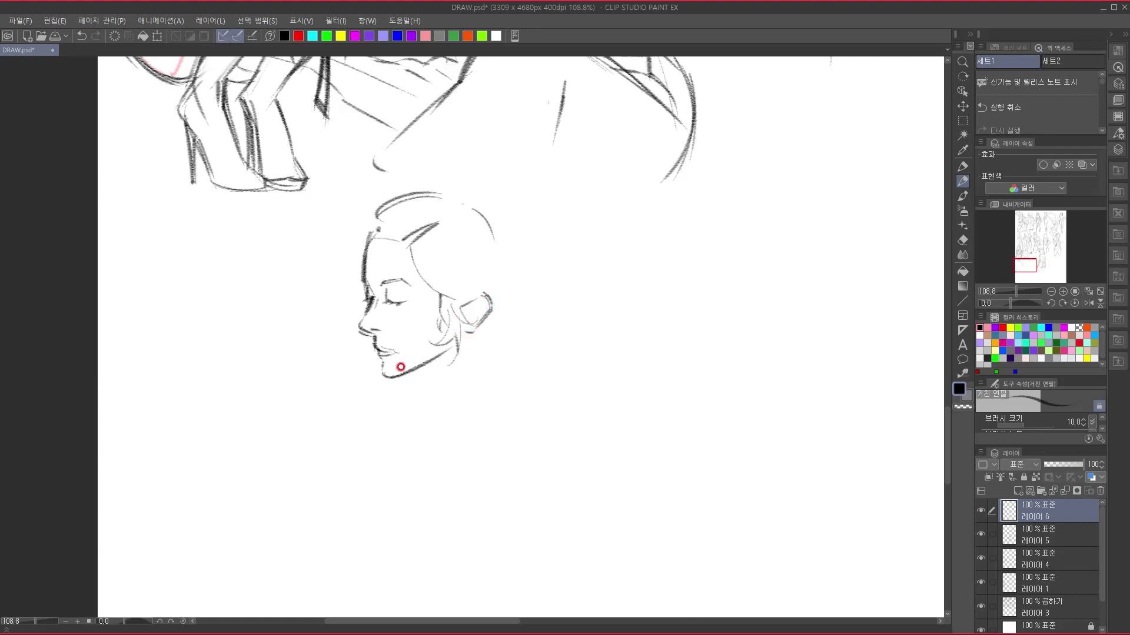
{"action": "left_click_drag", "start_coordinate": [460, 329], "coordinate": [454, 347]}
{"action": "mouse_move", "coordinate": [388, 373]}
{"action": "left_mouse_down"}
{"action": "mouse_move", "coordinate": [459, 336]}
{"action": "mouse_move", "coordinate": [383, 373]}
{"action": "left_mouse_up"}
{"action": "left_click_drag", "start_coordinate": [394, 303], "coordinate": [399, 304]}
{"action": "left_click_drag", "start_coordinate": [369, 300], "coordinate": [368, 302]}
- Draw the swept-back hair strands over the forehead and crown of the profile head
{"action": "left_click_drag", "start_coordinate": [357, 236], "coordinate": [362, 257]}
{"action": "mouse_move", "coordinate": [357, 244]}
{"action": "left_mouse_down"}
{"action": "mouse_move", "coordinate": [408, 241]}
{"action": "mouse_move", "coordinate": [399, 206]}
{"action": "mouse_move", "coordinate": [368, 336]}
{"action": "mouse_move", "coordinate": [392, 252]}
{"action": "mouse_move", "coordinate": [366, 261]}
{"action": "mouse_move", "coordinate": [381, 236]}
{"action": "mouse_move", "coordinate": [360, 231]}
{"action": "mouse_move", "coordinate": [396, 194]}
{"action": "left_mouse_up"}
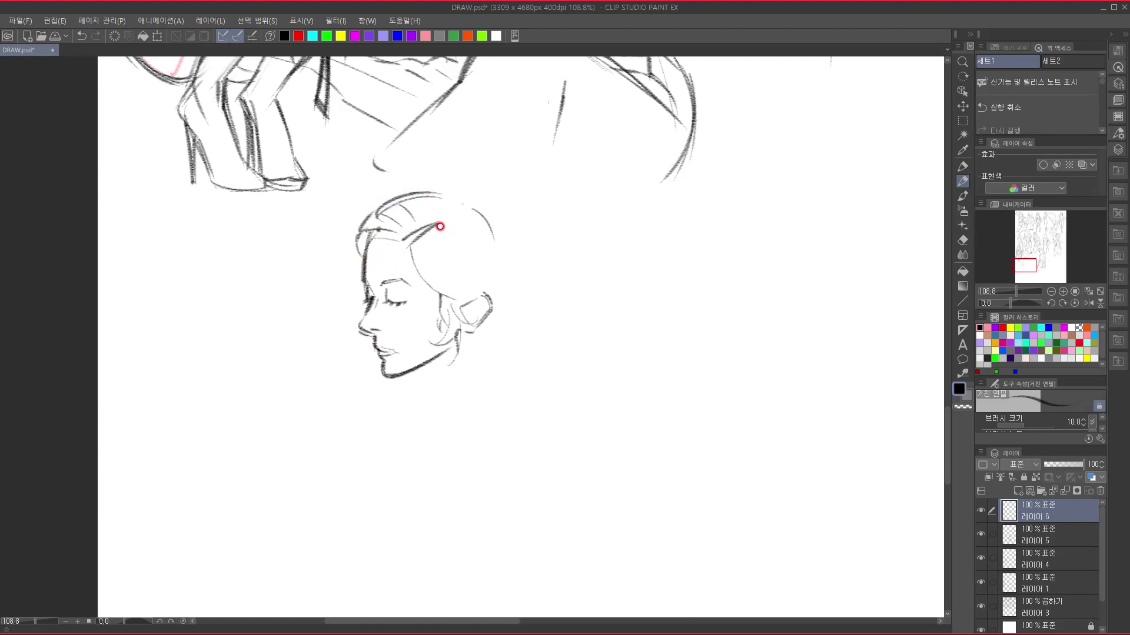
{"action": "left_click_drag", "start_coordinate": [436, 195], "coordinate": [487, 225]}
{"action": "left_click_drag", "start_coordinate": [453, 210], "coordinate": [489, 215]}
- Draw the hair gathered into a bun, the back of the head and the nape line
{"action": "mouse_move", "coordinate": [415, 265]}
{"action": "left_mouse_down"}
{"action": "mouse_move", "coordinate": [470, 277]}
{"action": "mouse_move", "coordinate": [456, 289]}
{"action": "mouse_move", "coordinate": [500, 251]}
{"action": "mouse_move", "coordinate": [496, 221]}
{"action": "mouse_move", "coordinate": [509, 246]}
{"action": "left_mouse_up"}
{"action": "mouse_move", "coordinate": [477, 196]}
{"action": "left_mouse_down"}
{"action": "mouse_move", "coordinate": [506, 194]}
{"action": "mouse_move", "coordinate": [494, 196]}
{"action": "mouse_move", "coordinate": [506, 214]}
{"action": "mouse_move", "coordinate": [499, 189]}
{"action": "mouse_move", "coordinate": [516, 205]}
{"action": "mouse_move", "coordinate": [523, 254]}
{"action": "mouse_move", "coordinate": [526, 239]}
{"action": "mouse_move", "coordinate": [531, 249]}
{"action": "mouse_move", "coordinate": [514, 259]}
{"action": "mouse_move", "coordinate": [532, 246]}
{"action": "mouse_move", "coordinate": [520, 285]}
{"action": "mouse_move", "coordinate": [518, 260]}
{"action": "left_mouse_up"}
{"action": "mouse_move", "coordinate": [507, 249]}
{"action": "left_mouse_down"}
{"action": "mouse_move", "coordinate": [530, 288]}
{"action": "mouse_move", "coordinate": [503, 336]}
{"action": "left_mouse_up"}
{"action": "mouse_move", "coordinate": [515, 254]}
{"action": "left_mouse_down"}
{"action": "mouse_move", "coordinate": [527, 291]}
{"action": "mouse_move", "coordinate": [366, 437]}
{"action": "mouse_move", "coordinate": [487, 335]}
{"action": "mouse_move", "coordinate": [477, 352]}
{"action": "mouse_move", "coordinate": [496, 339]}
{"action": "mouse_move", "coordinate": [486, 347]}
{"action": "mouse_move", "coordinate": [493, 372]}
{"action": "mouse_move", "coordinate": [501, 353]}
{"action": "mouse_move", "coordinate": [483, 333]}
{"action": "mouse_move", "coordinate": [501, 368]}
{"action": "left_mouse_up"}
{"action": "left_click_drag", "start_coordinate": [504, 371], "coordinate": [539, 393]}
- Sketch the front of the neck, the collar line, and the long contour from shoulder down the back to the buttock
{"action": "scroll", "coordinate": [477, 483], "scroll_direction": "down", "scroll_amount": 3}
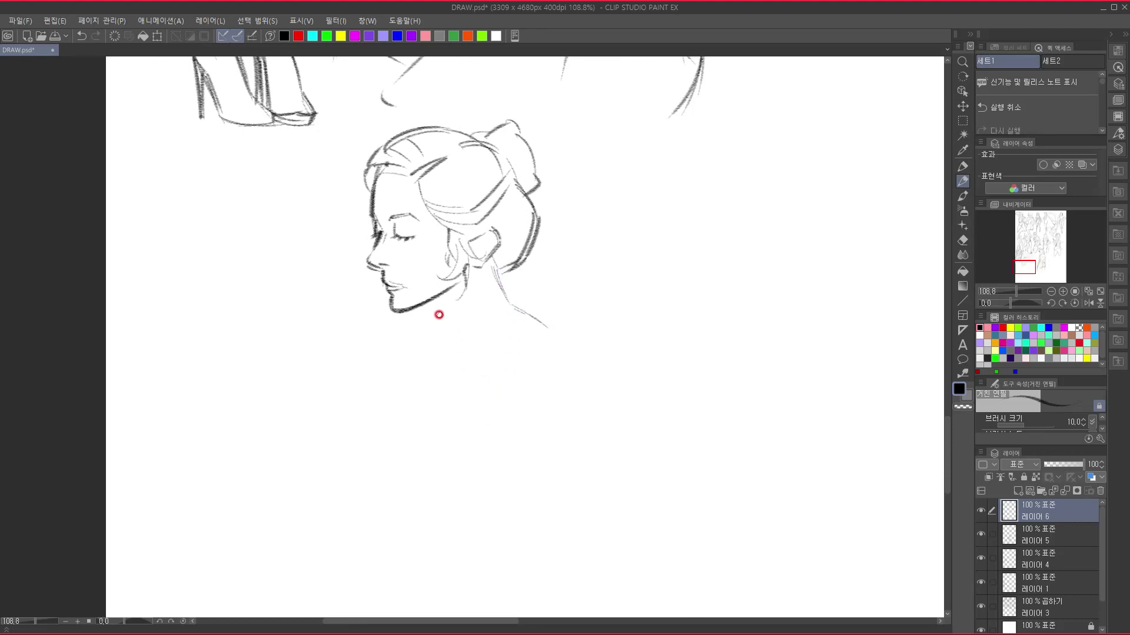
{"action": "mouse_move", "coordinate": [431, 301]}
{"action": "left_mouse_down"}
{"action": "mouse_move", "coordinate": [445, 309]}
{"action": "mouse_move", "coordinate": [460, 385]}
{"action": "left_mouse_up"}
{"action": "left_click_drag", "start_coordinate": [495, 285], "coordinate": [450, 318]}
{"action": "left_click_drag", "start_coordinate": [557, 336], "coordinate": [578, 398]}
{"action": "left_click_drag", "start_coordinate": [525, 465], "coordinate": [469, 386]}
{"action": "left_click_drag", "start_coordinate": [510, 274], "coordinate": [555, 415]}
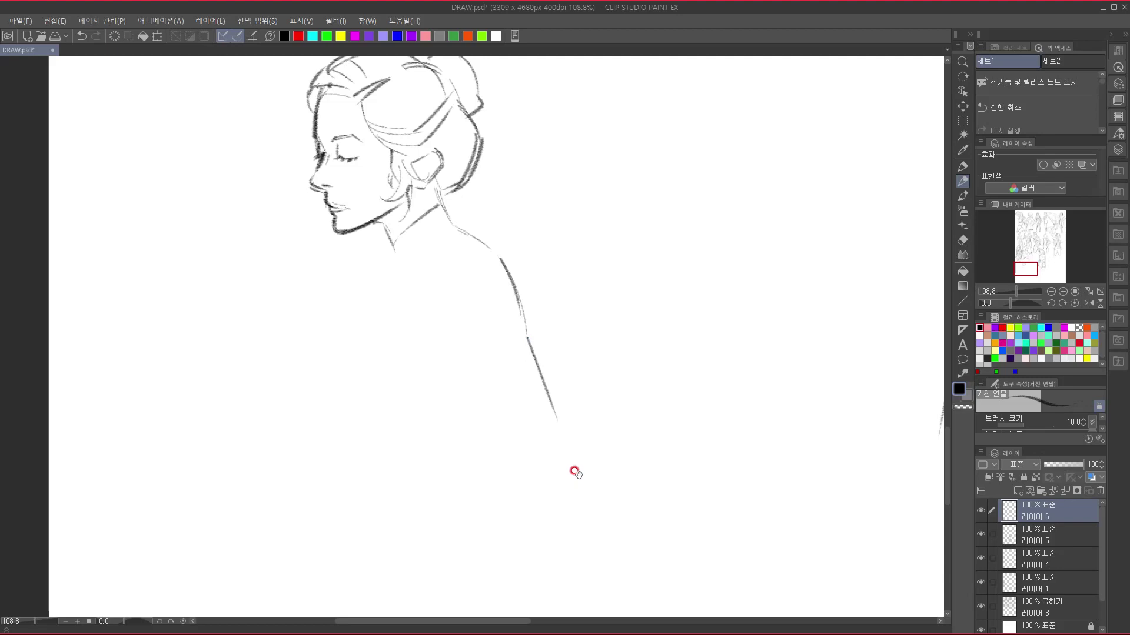
{"action": "left_click_drag", "start_coordinate": [574, 474], "coordinate": [558, 420]}
{"action": "mouse_move", "coordinate": [541, 364]}
{"action": "left_mouse_down"}
{"action": "mouse_move", "coordinate": [595, 416]}
{"action": "mouse_move", "coordinate": [583, 350]}
{"action": "mouse_move", "coordinate": [621, 573]}
{"action": "left_mouse_up"}
{"action": "left_click_drag", "start_coordinate": [512, 398], "coordinate": [589, 535]}
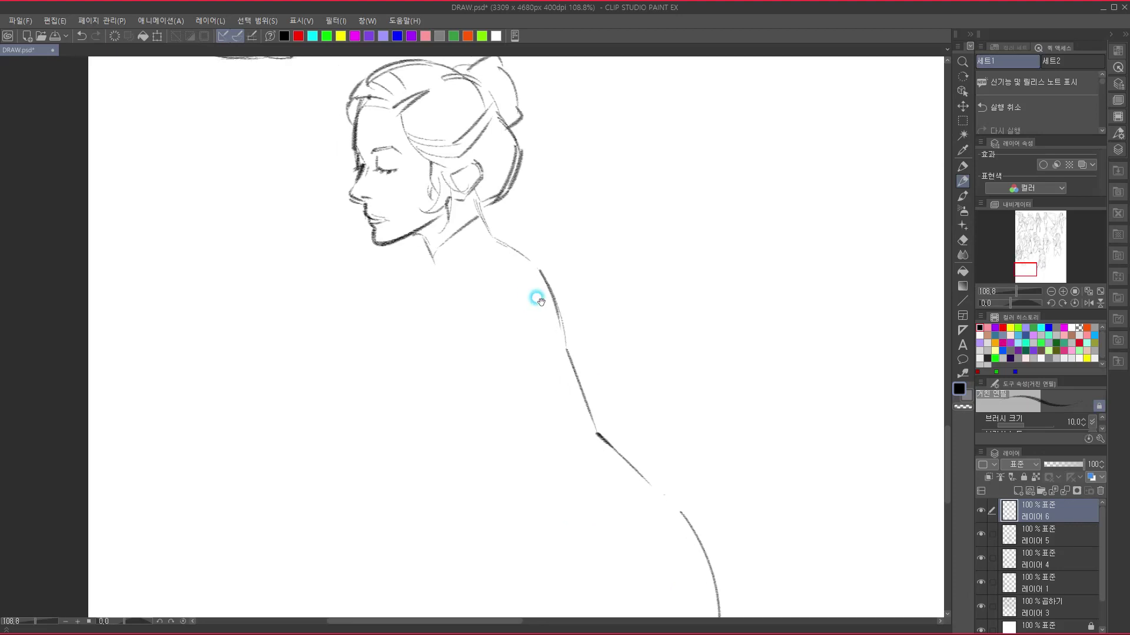
- Draw the bent fingers of the hand resting beneath the chin
{"action": "mouse_move", "coordinate": [354, 238]}
{"action": "left_mouse_down"}
{"action": "mouse_move", "coordinate": [379, 248]}
{"action": "mouse_move", "coordinate": [347, 279]}
{"action": "mouse_move", "coordinate": [360, 272]}
{"action": "mouse_move", "coordinate": [356, 240]}
{"action": "mouse_move", "coordinate": [357, 272]}
{"action": "left_mouse_up"}
{"action": "mouse_move", "coordinate": [370, 263]}
{"action": "left_mouse_down"}
{"action": "mouse_move", "coordinate": [379, 285]}
{"action": "mouse_move", "coordinate": [391, 266]}
{"action": "mouse_move", "coordinate": [394, 281]}
{"action": "left_mouse_up"}
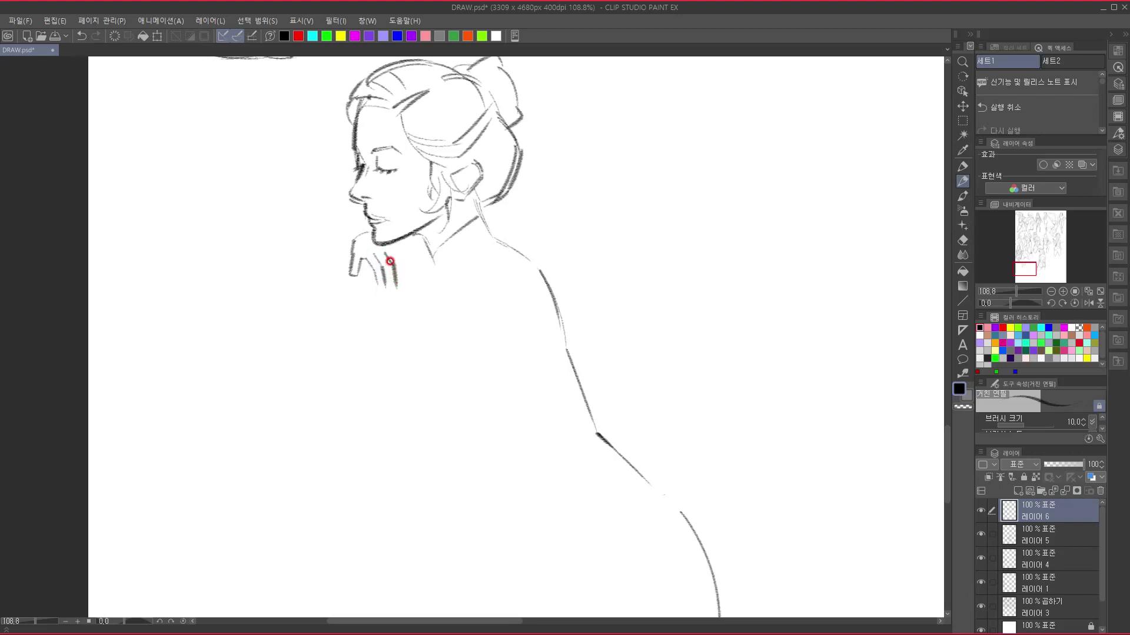
{"action": "left_click_drag", "start_coordinate": [407, 249], "coordinate": [395, 268]}
{"action": "left_click_drag", "start_coordinate": [408, 260], "coordinate": [423, 286]}
{"action": "left_click_drag", "start_coordinate": [353, 241], "coordinate": [349, 276]}
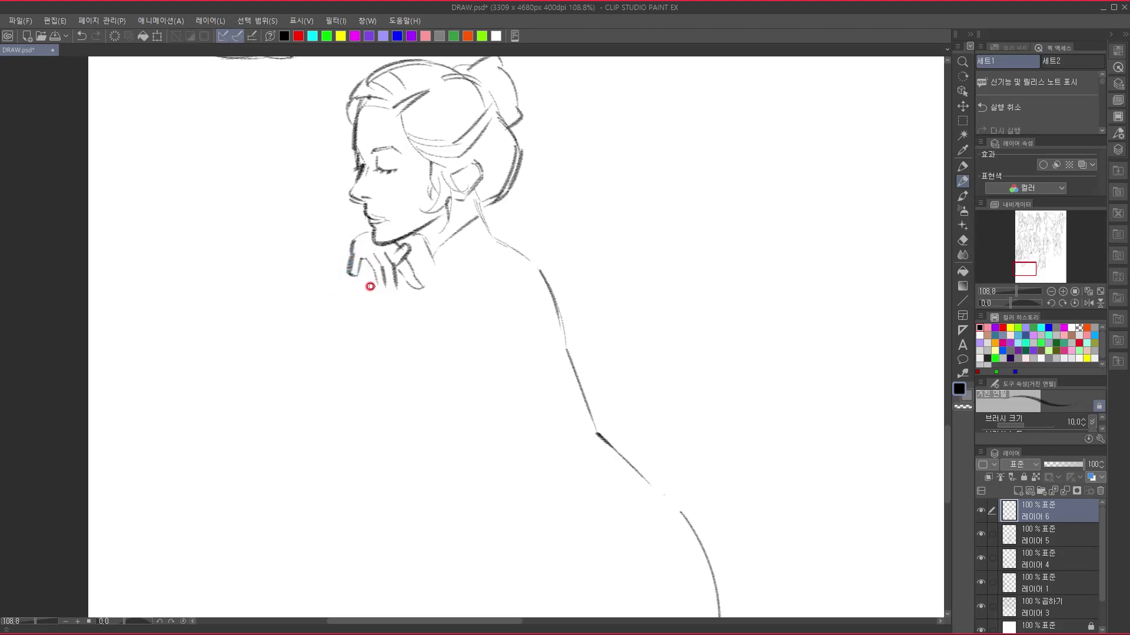
- Draw the finger extending outward from the hand, redoing its first stroke, and add the lower palm edge
{"action": "left_click_drag", "start_coordinate": [350, 259], "coordinate": [328, 269]}
{"action": "key", "text": "ctrl+z"}
{"action": "mouse_move", "coordinate": [348, 265]}
{"action": "left_mouse_down"}
{"action": "mouse_move", "coordinate": [310, 274]}
{"action": "mouse_move", "coordinate": [357, 278]}
{"action": "left_mouse_up"}
{"action": "left_click_drag", "start_coordinate": [343, 279], "coordinate": [368, 293]}
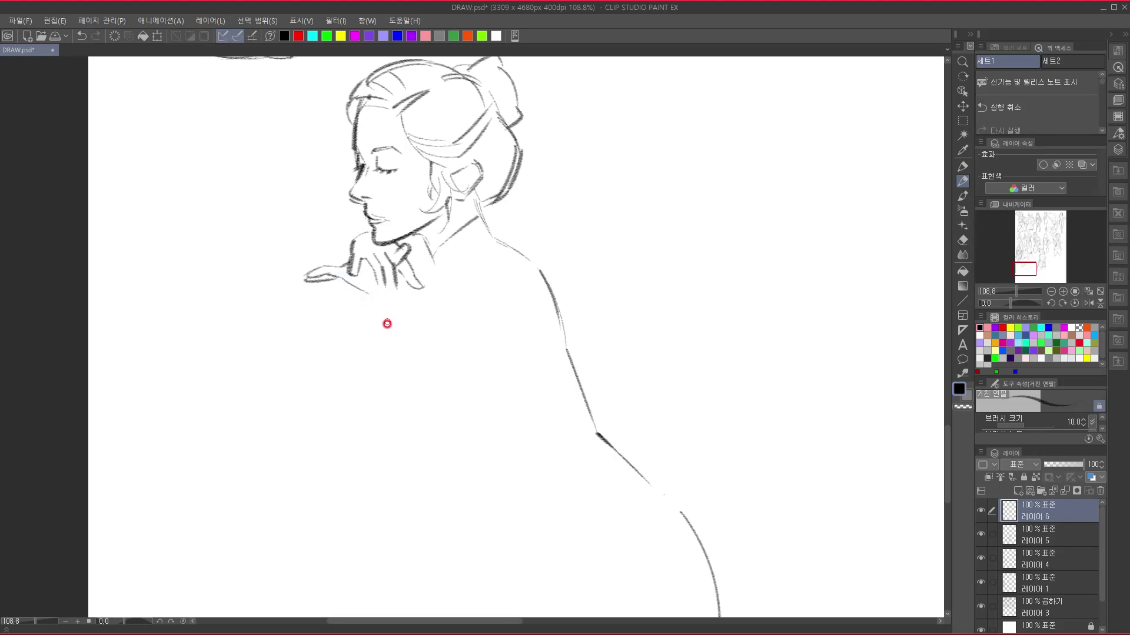
- Sketch the wrist and the outer forearm line down to the rounded elbow
{"action": "left_click_drag", "start_coordinate": [411, 288], "coordinate": [410, 304]}
{"action": "left_click_drag", "start_coordinate": [380, 284], "coordinate": [397, 288]}
{"action": "left_click_drag", "start_coordinate": [370, 294], "coordinate": [379, 336]}
{"action": "scroll", "coordinate": [382, 318], "scroll_direction": "down", "scroll_amount": 1}
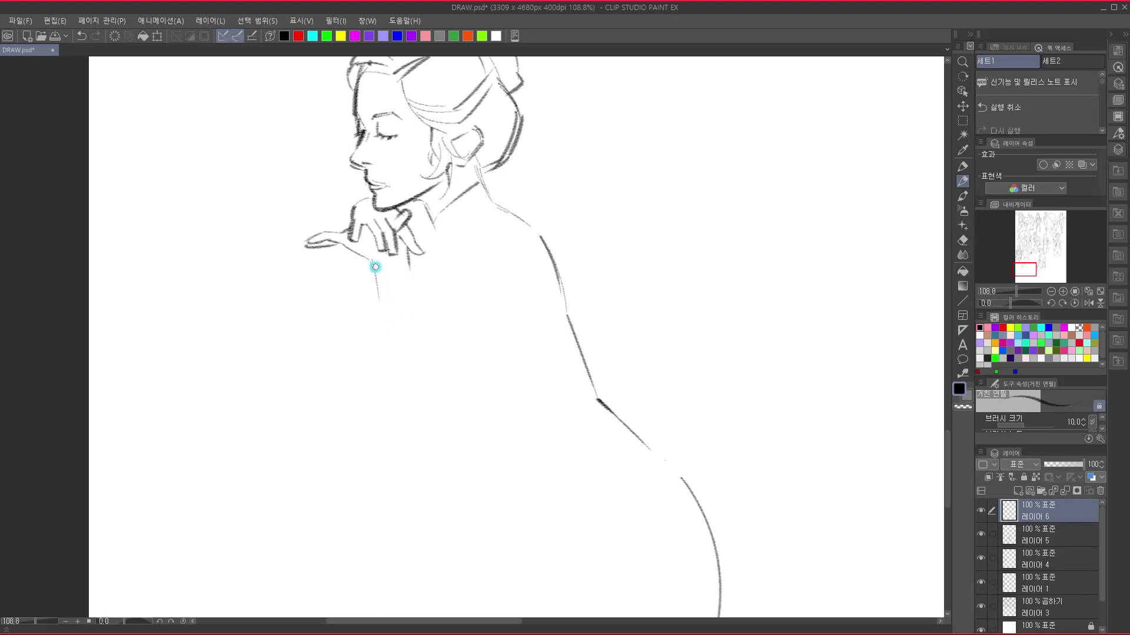
{"action": "mouse_move", "coordinate": [375, 270]}
{"action": "left_mouse_down"}
{"action": "mouse_move", "coordinate": [393, 446]}
{"action": "mouse_move", "coordinate": [393, 413]}
{"action": "mouse_move", "coordinate": [407, 438]}
{"action": "mouse_move", "coordinate": [389, 405]}
{"action": "mouse_move", "coordinate": [417, 426]}
{"action": "left_mouse_up"}
{"action": "left_click_drag", "start_coordinate": [448, 374], "coordinate": [418, 396]}
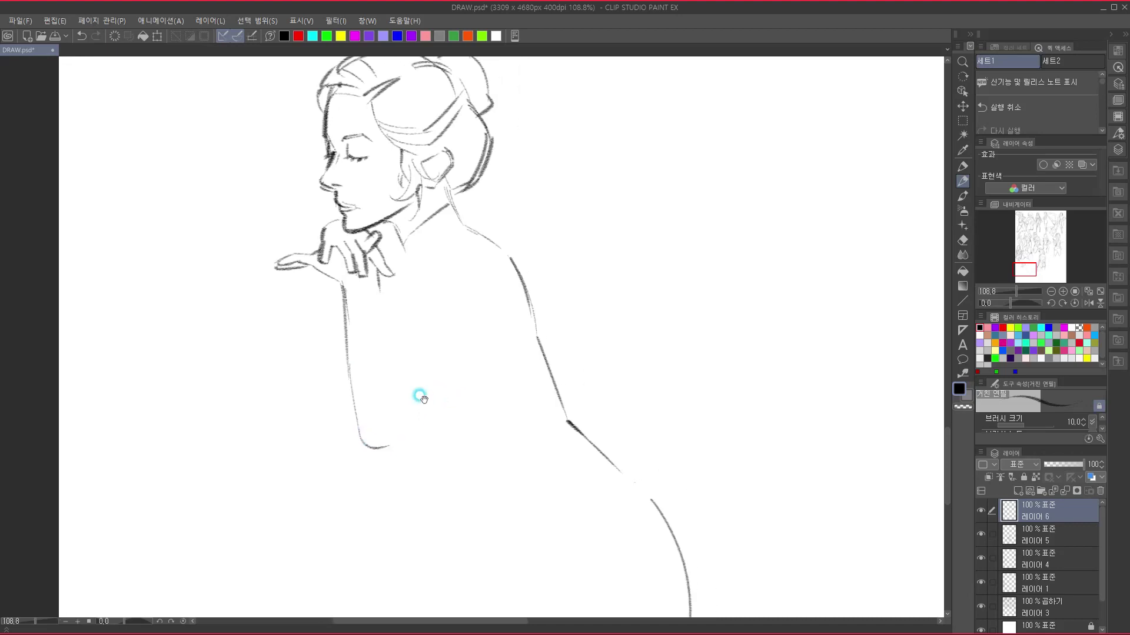
- Outline the shoulder and upper arm, and reinforce the neck front, nape and upper back contours
{"action": "mouse_move", "coordinate": [458, 252]}
{"action": "left_mouse_down"}
{"action": "mouse_move", "coordinate": [419, 296]}
{"action": "mouse_move", "coordinate": [457, 249]}
{"action": "left_mouse_up"}
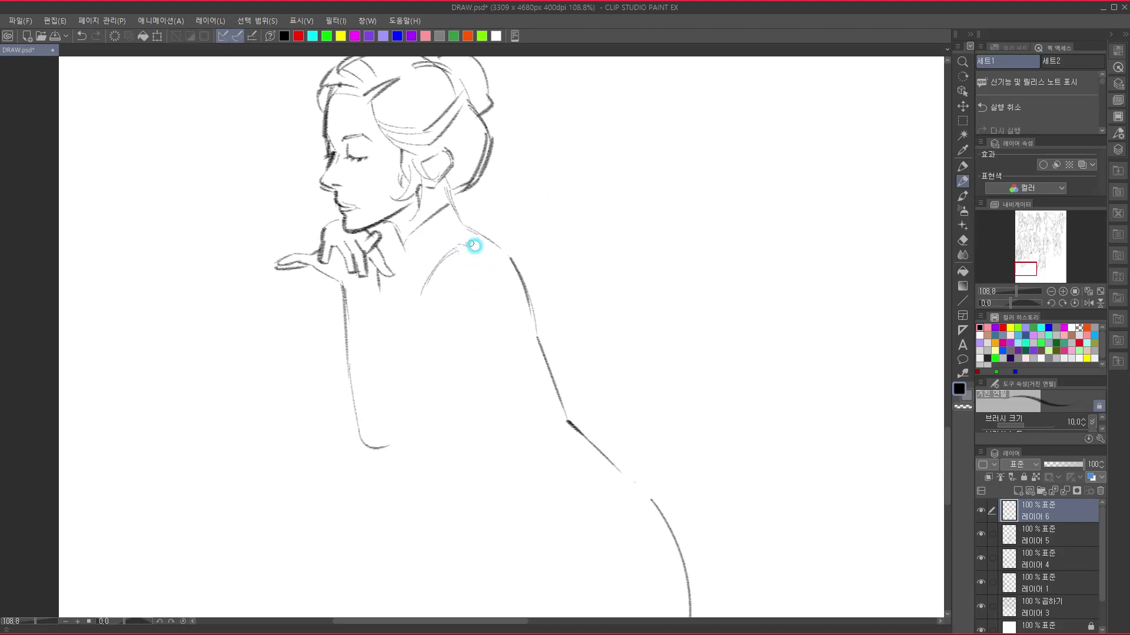
{"action": "mouse_move", "coordinate": [466, 245]}
{"action": "left_mouse_down"}
{"action": "mouse_move", "coordinate": [506, 293]}
{"action": "mouse_move", "coordinate": [505, 320]}
{"action": "mouse_move", "coordinate": [498, 280]}
{"action": "mouse_move", "coordinate": [498, 340]}
{"action": "left_mouse_up"}
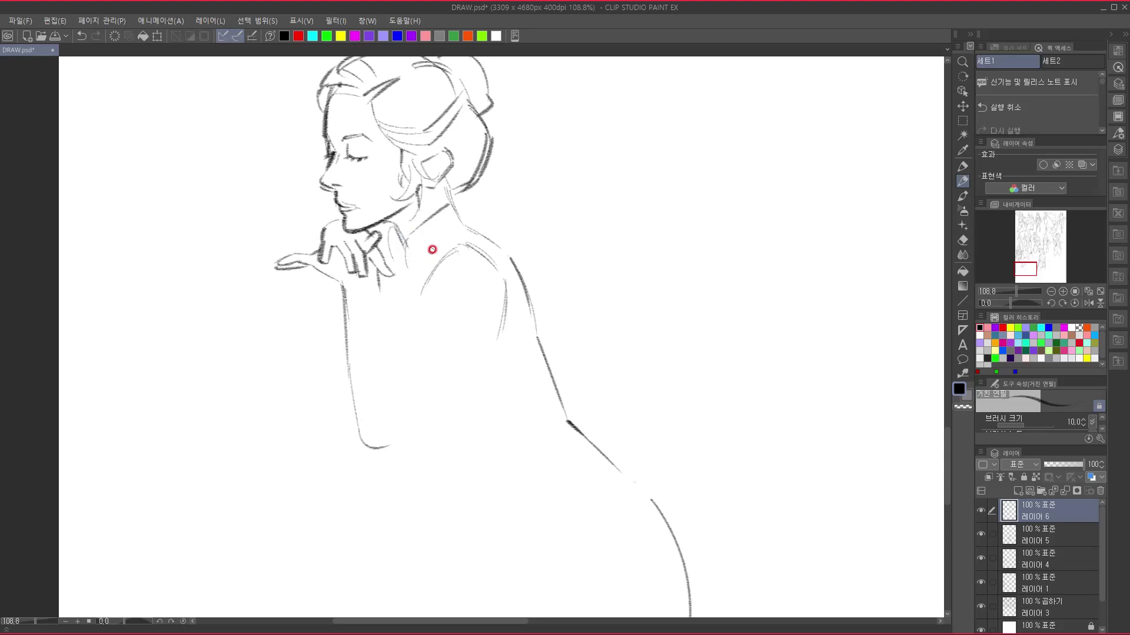
{"action": "left_click_drag", "start_coordinate": [390, 221], "coordinate": [411, 251]}
{"action": "mouse_move", "coordinate": [445, 188]}
{"action": "left_mouse_down"}
{"action": "mouse_move", "coordinate": [475, 235]}
{"action": "mouse_move", "coordinate": [465, 194]}
{"action": "mouse_move", "coordinate": [456, 189]}
{"action": "mouse_move", "coordinate": [526, 293]}
{"action": "mouse_move", "coordinate": [535, 370]}
{"action": "left_mouse_up"}
{"action": "mouse_move", "coordinate": [466, 243]}
{"action": "left_mouse_down"}
{"action": "mouse_move", "coordinate": [499, 268]}
{"action": "mouse_move", "coordinate": [523, 349]}
{"action": "left_mouse_up"}
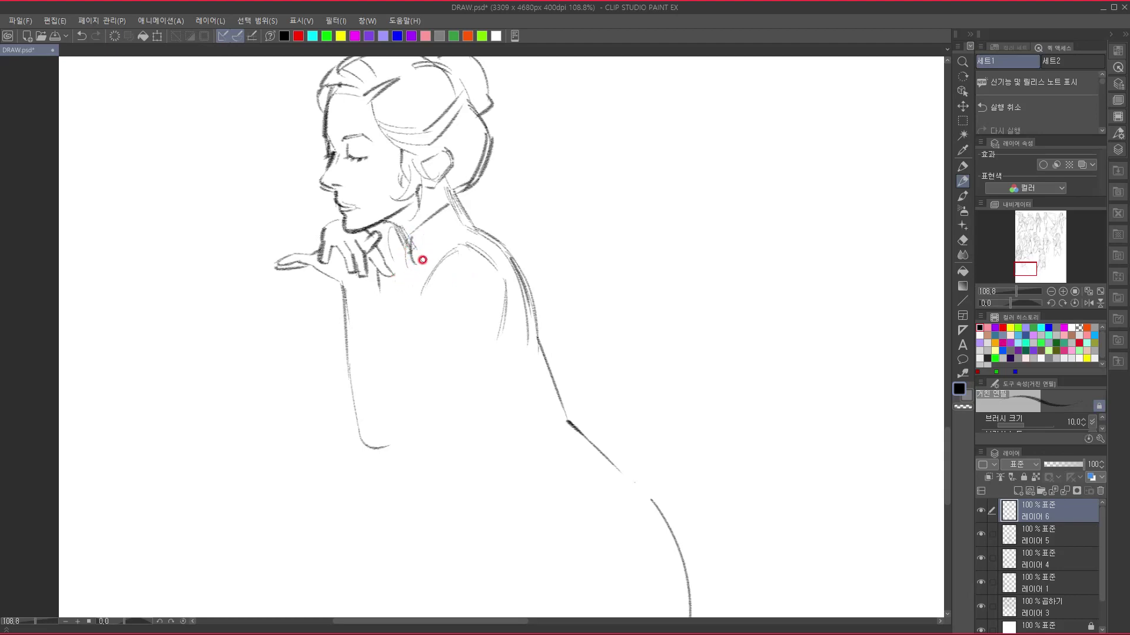
- Draw the raised shirt collar around the neck and the front opening line running down from it
{"action": "mouse_move", "coordinate": [457, 226]}
{"action": "left_mouse_down"}
{"action": "mouse_move", "coordinate": [419, 259]}
{"action": "mouse_move", "coordinate": [412, 238]}
{"action": "mouse_move", "coordinate": [458, 205]}
{"action": "mouse_move", "coordinate": [480, 232]}
{"action": "mouse_move", "coordinate": [462, 197]}
{"action": "mouse_move", "coordinate": [471, 222]}
{"action": "left_mouse_up"}
{"action": "key", "text": "ctrl+z"}
{"action": "mouse_move", "coordinate": [383, 220]}
{"action": "left_mouse_down"}
{"action": "mouse_move", "coordinate": [406, 231]}
{"action": "mouse_move", "coordinate": [415, 257]}
{"action": "mouse_move", "coordinate": [378, 333]}
{"action": "left_mouse_up"}
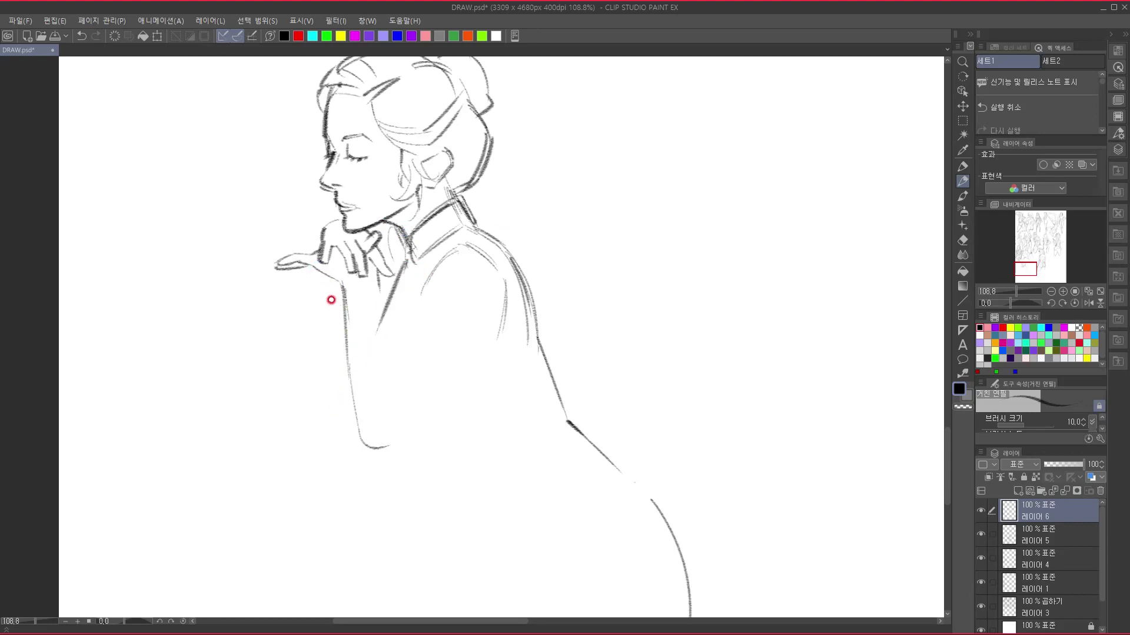
- Redraw the raised forearm as a wider sleeve with new outer and inner contours, removing the old thin outline
{"action": "mouse_move", "coordinate": [333, 282]}
{"action": "left_mouse_down"}
{"action": "mouse_move", "coordinate": [335, 383]}
{"action": "mouse_move", "coordinate": [362, 444]}
{"action": "left_mouse_up"}
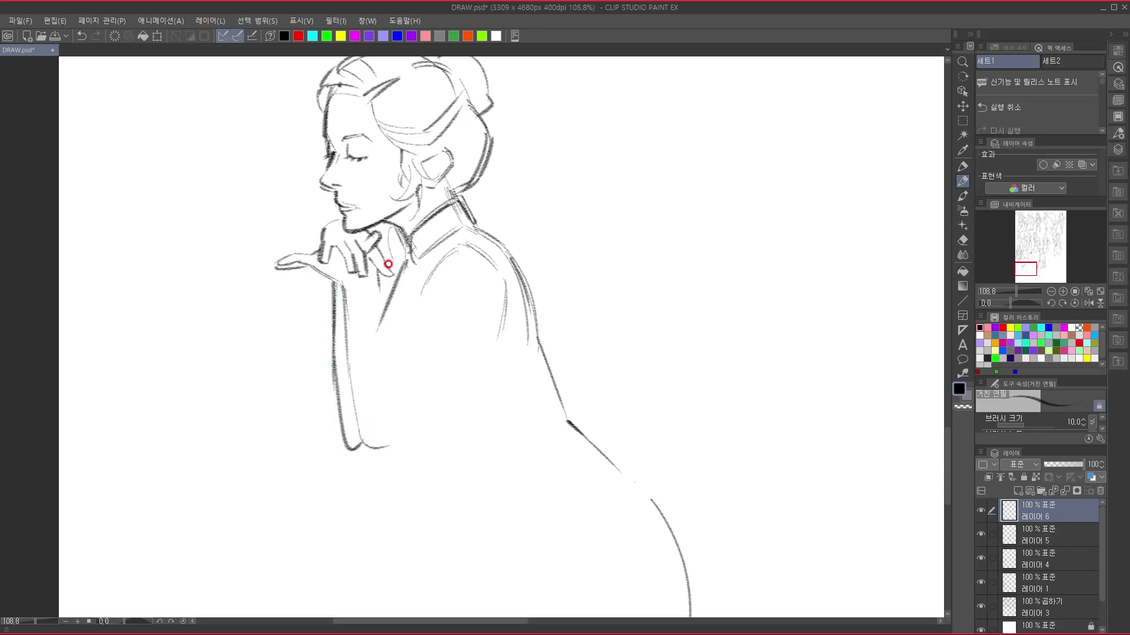
{"action": "mouse_move", "coordinate": [347, 313]}
{"action": "left_mouse_down"}
{"action": "mouse_move", "coordinate": [361, 428]}
{"action": "mouse_move", "coordinate": [353, 421]}
{"action": "left_mouse_up"}
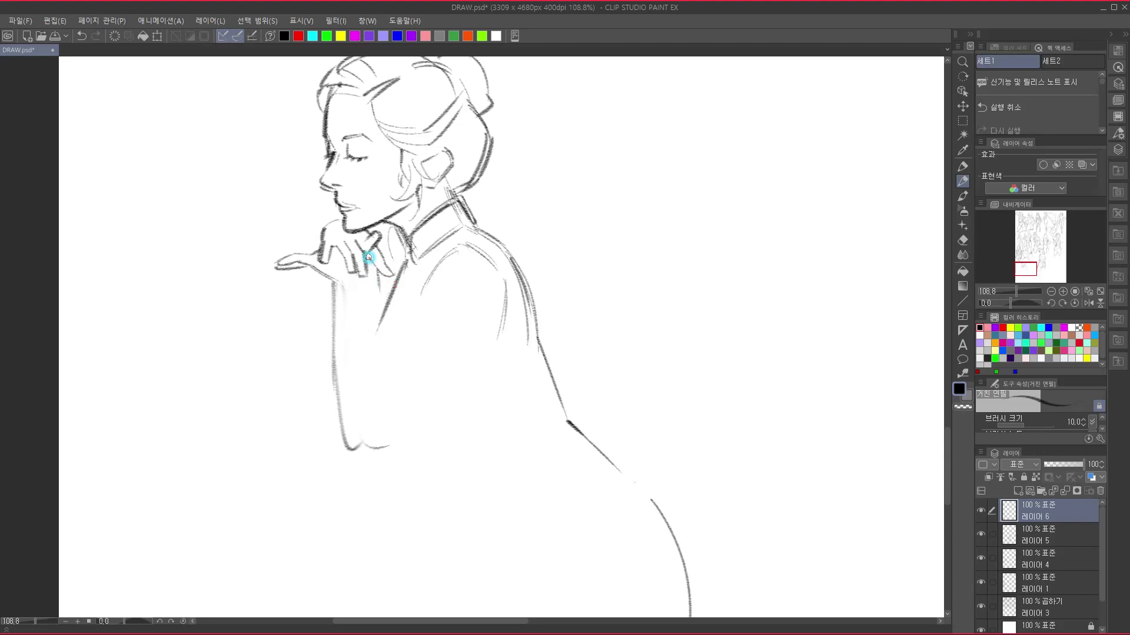
{"action": "mouse_move", "coordinate": [376, 264]}
{"action": "left_mouse_down"}
{"action": "mouse_move", "coordinate": [377, 296]}
{"action": "mouse_move", "coordinate": [364, 262]}
{"action": "mouse_move", "coordinate": [376, 277]}
{"action": "mouse_move", "coordinate": [362, 358]}
{"action": "mouse_move", "coordinate": [372, 276]}
{"action": "mouse_move", "coordinate": [366, 322]}
{"action": "left_mouse_up"}
{"action": "left_click_drag", "start_coordinate": [365, 311], "coordinate": [368, 408]}
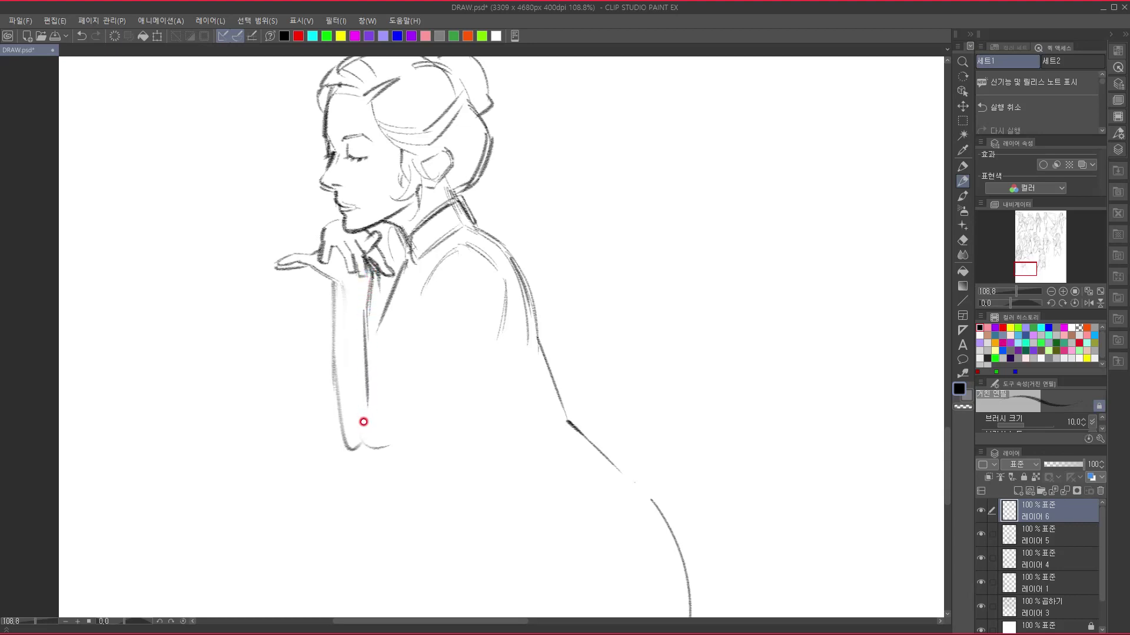
{"action": "left_click_drag", "start_coordinate": [370, 318], "coordinate": [376, 402]}
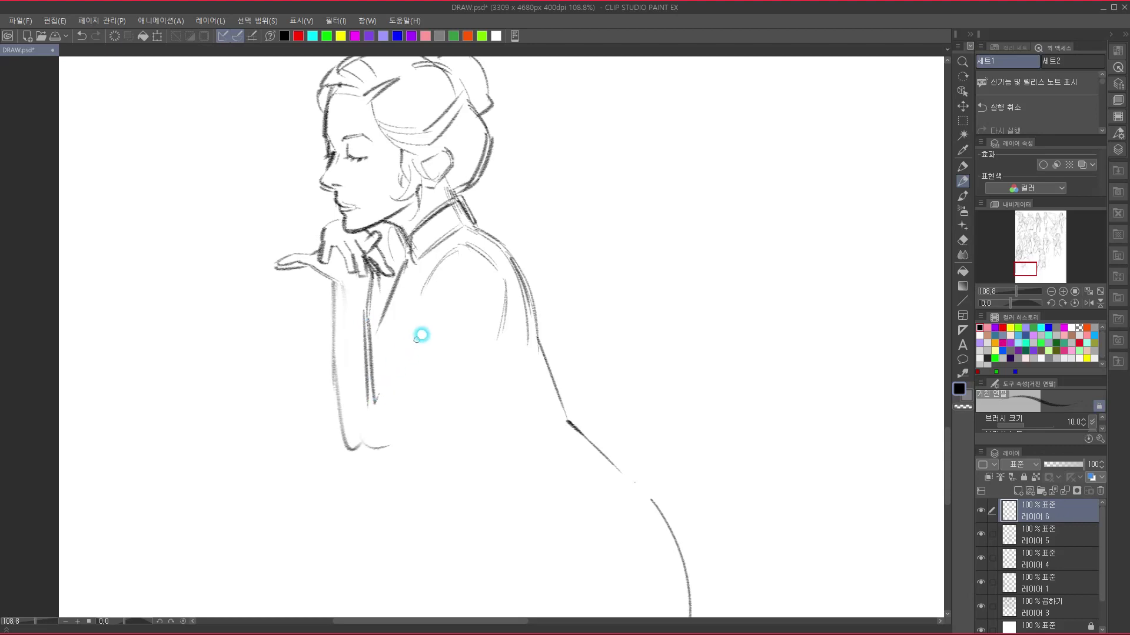
- Draw both edges of the upper arm from the shoulder to the elbow and darken the elbow point
{"action": "left_click_drag", "start_coordinate": [428, 280], "coordinate": [390, 380]}
{"action": "left_click_drag", "start_coordinate": [414, 334], "coordinate": [365, 418]}
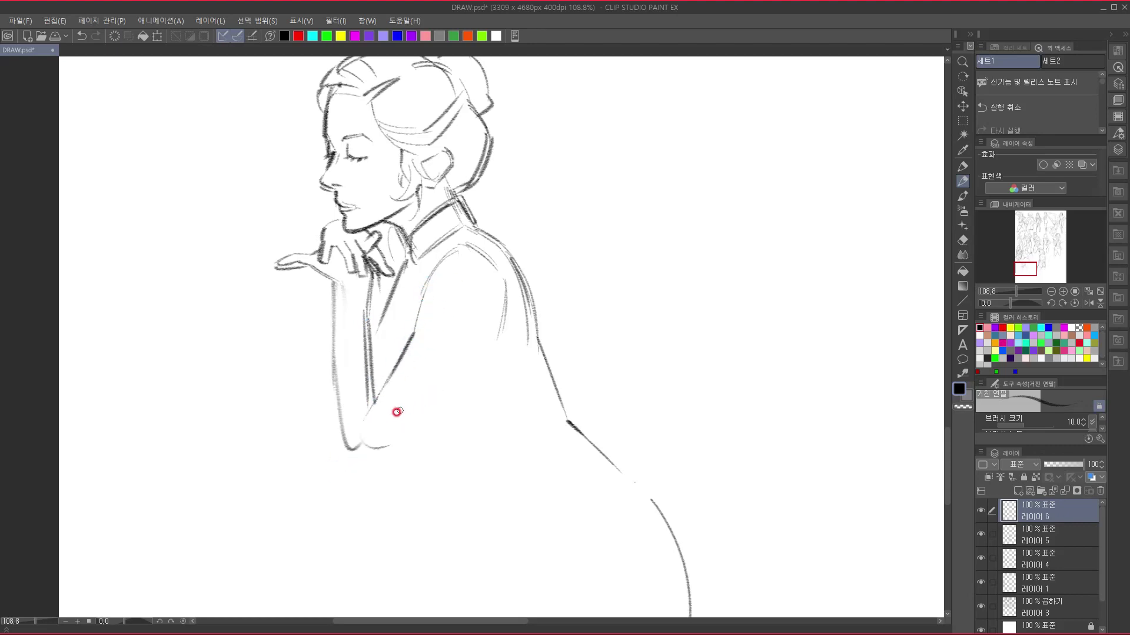
{"action": "mouse_move", "coordinate": [331, 292]}
{"action": "left_mouse_down"}
{"action": "mouse_move", "coordinate": [335, 424]}
{"action": "mouse_move", "coordinate": [358, 461]}
{"action": "mouse_move", "coordinate": [372, 431]}
{"action": "mouse_move", "coordinate": [380, 446]}
{"action": "mouse_move", "coordinate": [351, 489]}
{"action": "mouse_move", "coordinate": [345, 451]}
{"action": "mouse_move", "coordinate": [381, 449]}
{"action": "mouse_move", "coordinate": [331, 310]}
{"action": "mouse_move", "coordinate": [334, 446]}
{"action": "mouse_move", "coordinate": [356, 457]}
{"action": "mouse_move", "coordinate": [353, 469]}
{"action": "mouse_move", "coordinate": [340, 460]}
{"action": "mouse_move", "coordinate": [384, 451]}
{"action": "mouse_move", "coordinate": [456, 371]}
{"action": "mouse_move", "coordinate": [376, 447]}
{"action": "mouse_move", "coordinate": [442, 390]}
{"action": "left_mouse_up"}
{"action": "left_click_drag", "start_coordinate": [368, 465], "coordinate": [489, 355]}
{"action": "left_click_drag", "start_coordinate": [386, 441], "coordinate": [450, 378]}
{"action": "left_click_drag", "start_coordinate": [495, 334], "coordinate": [431, 404]}
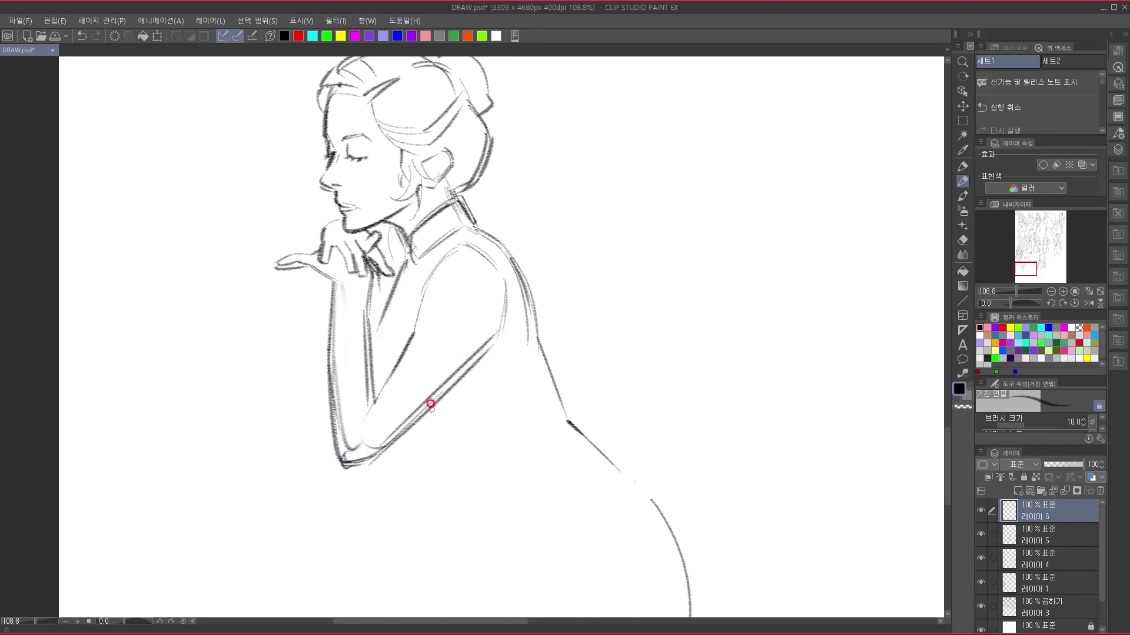
- Draw the chest contour behind the forearm and curve it under the bust past the upper arm
{"action": "left_click_drag", "start_coordinate": [411, 268], "coordinate": [373, 340]}
{"action": "left_click_drag", "start_coordinate": [366, 349], "coordinate": [386, 397]}
{"action": "left_click_drag", "start_coordinate": [380, 358], "coordinate": [386, 405]}
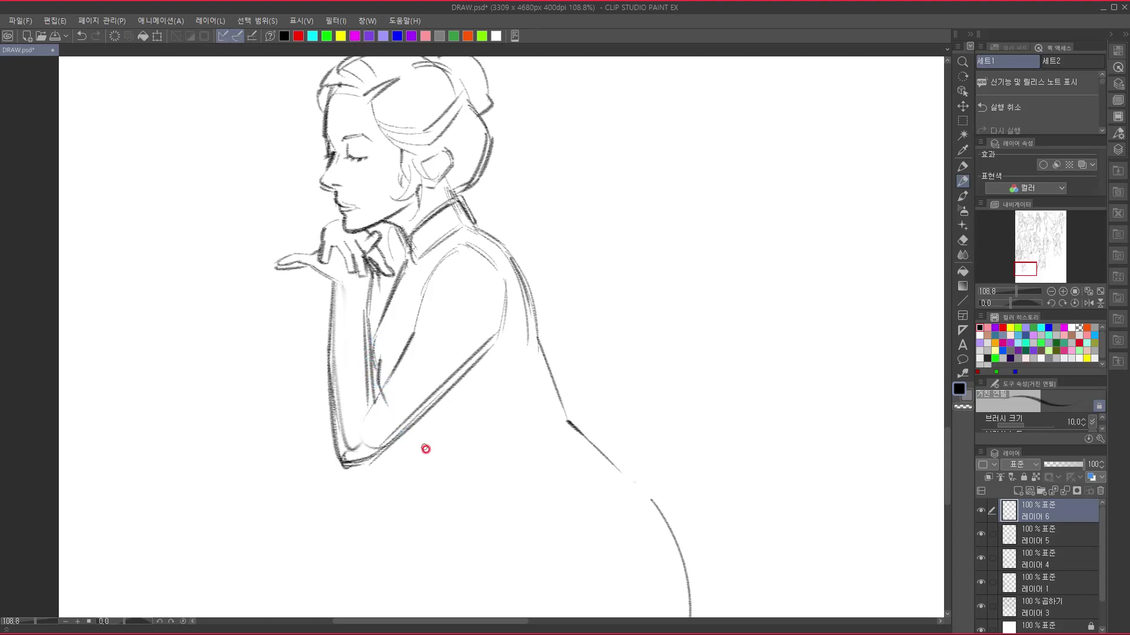
{"action": "mouse_move", "coordinate": [379, 397]}
{"action": "left_mouse_down"}
{"action": "mouse_move", "coordinate": [409, 429]}
{"action": "mouse_move", "coordinate": [463, 429]}
{"action": "mouse_move", "coordinate": [447, 388]}
{"action": "left_mouse_up"}
{"action": "left_click_drag", "start_coordinate": [387, 361], "coordinate": [448, 366]}
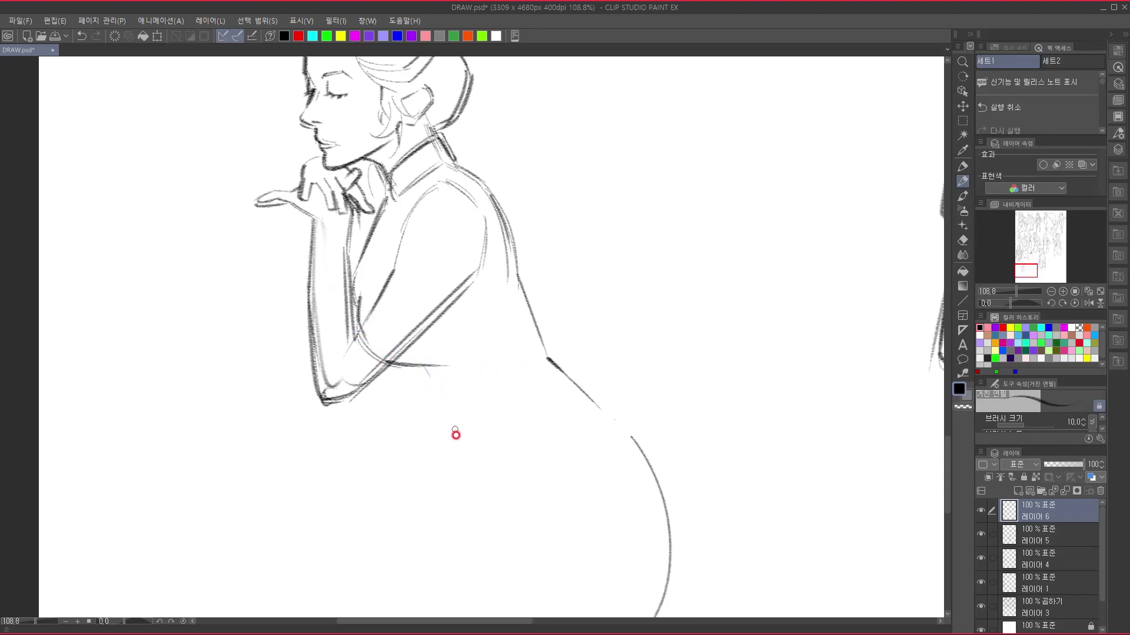
- Sketch the abdomen line below the bust, a short waist stroke and the lower belly curve
{"action": "left_click_drag", "start_coordinate": [424, 370], "coordinate": [475, 425]}
{"action": "scroll", "coordinate": [433, 447], "scroll_direction": "down", "scroll_amount": 1}
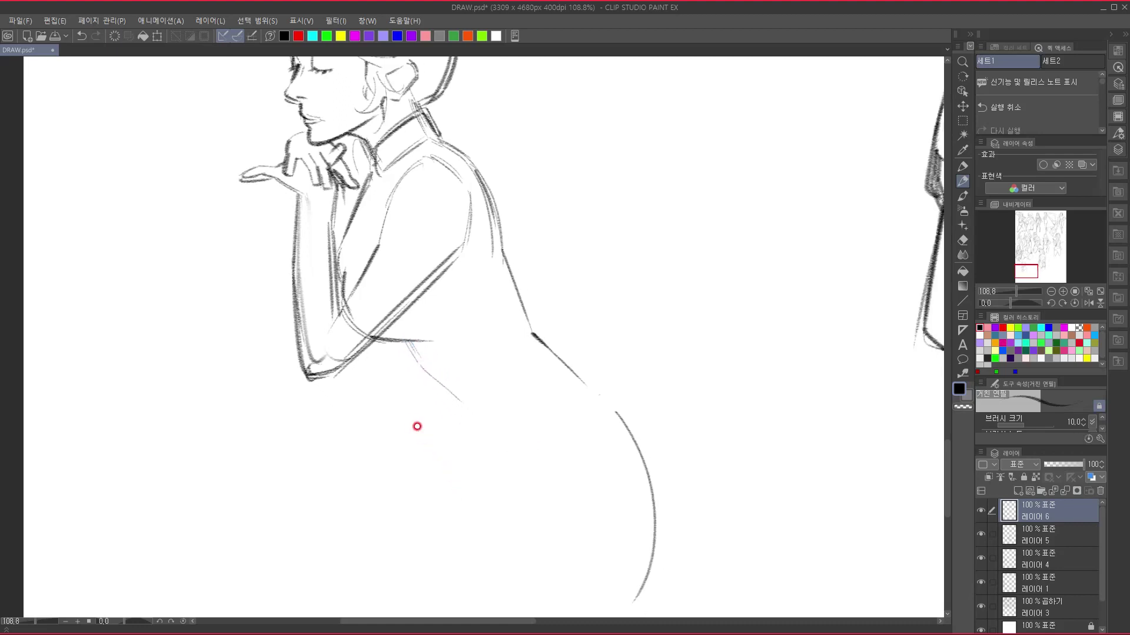
{"action": "mouse_move", "coordinate": [411, 353]}
{"action": "left_mouse_down"}
{"action": "mouse_move", "coordinate": [459, 394]}
{"action": "mouse_move", "coordinate": [445, 430]}
{"action": "left_mouse_up"}
{"action": "left_click_drag", "start_coordinate": [516, 418], "coordinate": [533, 327]}
{"action": "mouse_move", "coordinate": [464, 366]}
{"action": "left_mouse_down"}
{"action": "mouse_move", "coordinate": [484, 413]}
{"action": "mouse_move", "coordinate": [508, 398]}
{"action": "left_mouse_up"}
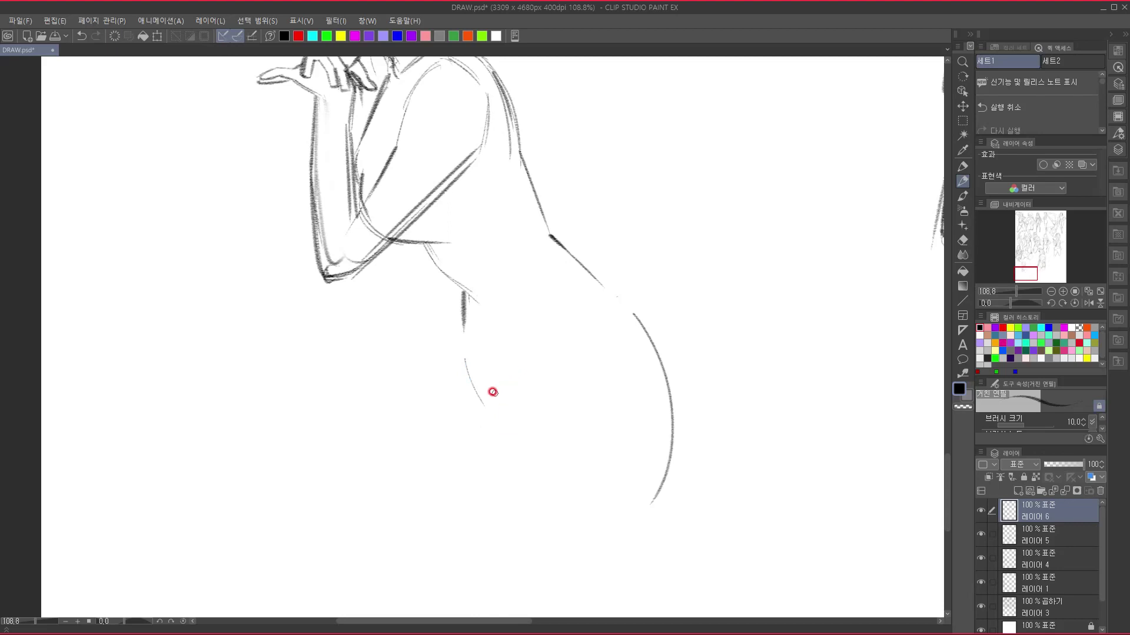
- Draw the seated figure's raised thighs with their knees, and the hip crease running toward the buttock
{"action": "left_click_drag", "start_coordinate": [455, 370], "coordinate": [479, 367]}
{"action": "mouse_move", "coordinate": [318, 358]}
{"action": "left_mouse_down"}
{"action": "mouse_move", "coordinate": [300, 361]}
{"action": "mouse_move", "coordinate": [467, 339]}
{"action": "mouse_move", "coordinate": [393, 534]}
{"action": "left_mouse_up"}
{"action": "left_click_drag", "start_coordinate": [514, 474], "coordinate": [549, 229]}
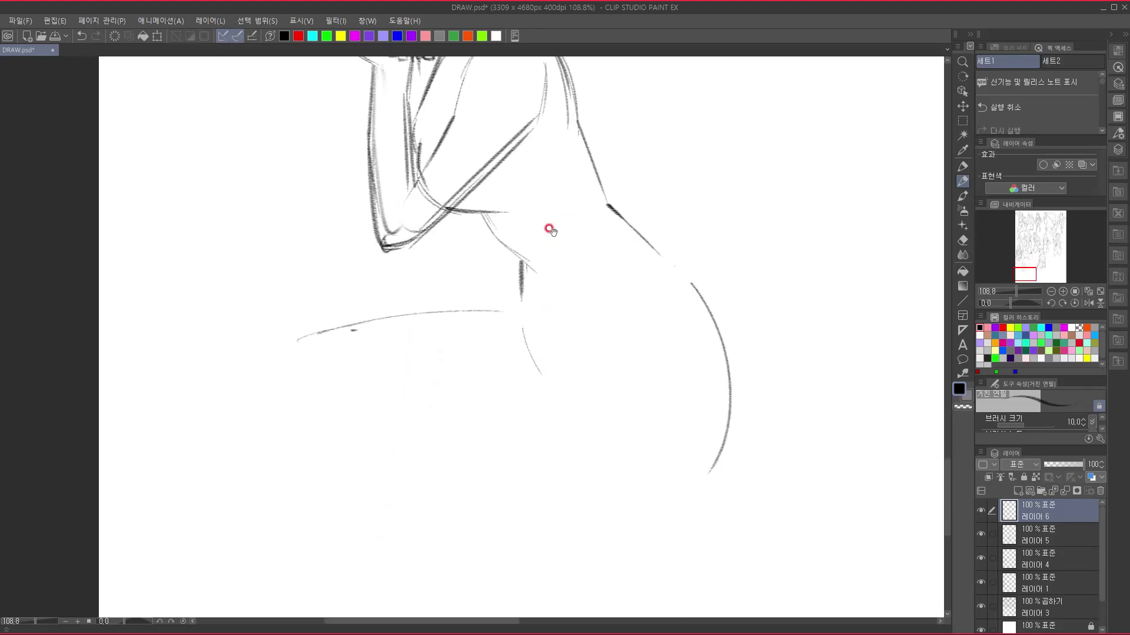
{"action": "mouse_move", "coordinate": [301, 341]}
{"action": "left_mouse_down"}
{"action": "mouse_move", "coordinate": [269, 375]}
{"action": "mouse_move", "coordinate": [286, 436]}
{"action": "left_mouse_up"}
{"action": "mouse_move", "coordinate": [549, 339]}
{"action": "left_mouse_down"}
{"action": "mouse_move", "coordinate": [587, 309]}
{"action": "mouse_move", "coordinate": [668, 306]}
{"action": "left_mouse_up"}
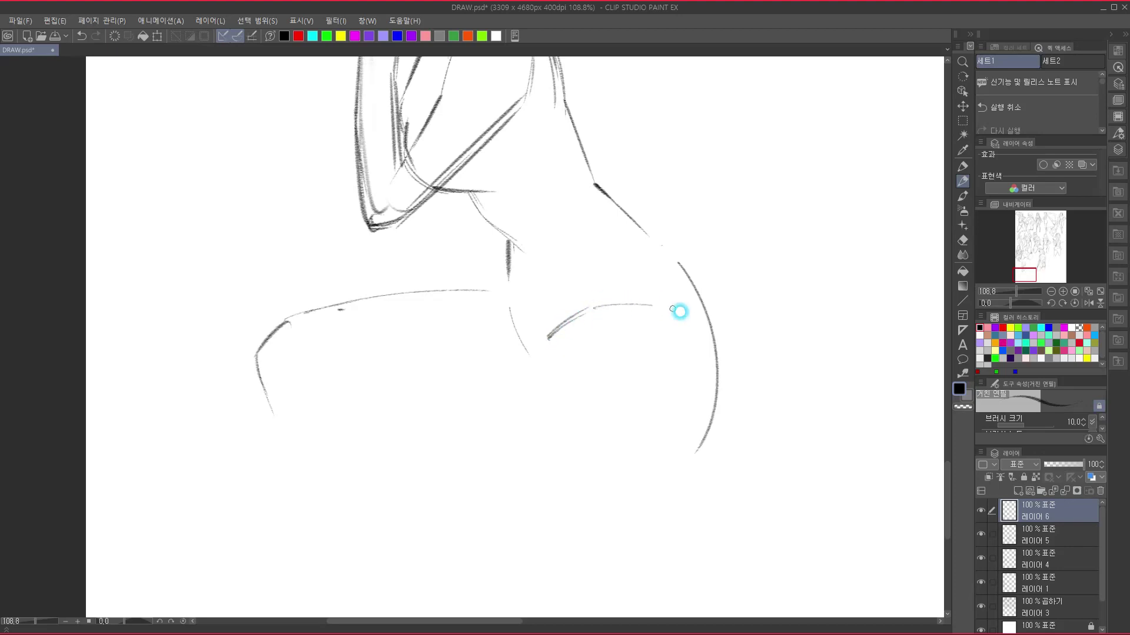
{"action": "mouse_move", "coordinate": [551, 346]}
{"action": "left_mouse_down"}
{"action": "mouse_move", "coordinate": [391, 418]}
{"action": "mouse_move", "coordinate": [334, 480]}
{"action": "left_mouse_up"}
{"action": "left_click_drag", "start_coordinate": [447, 393], "coordinate": [362, 533]}
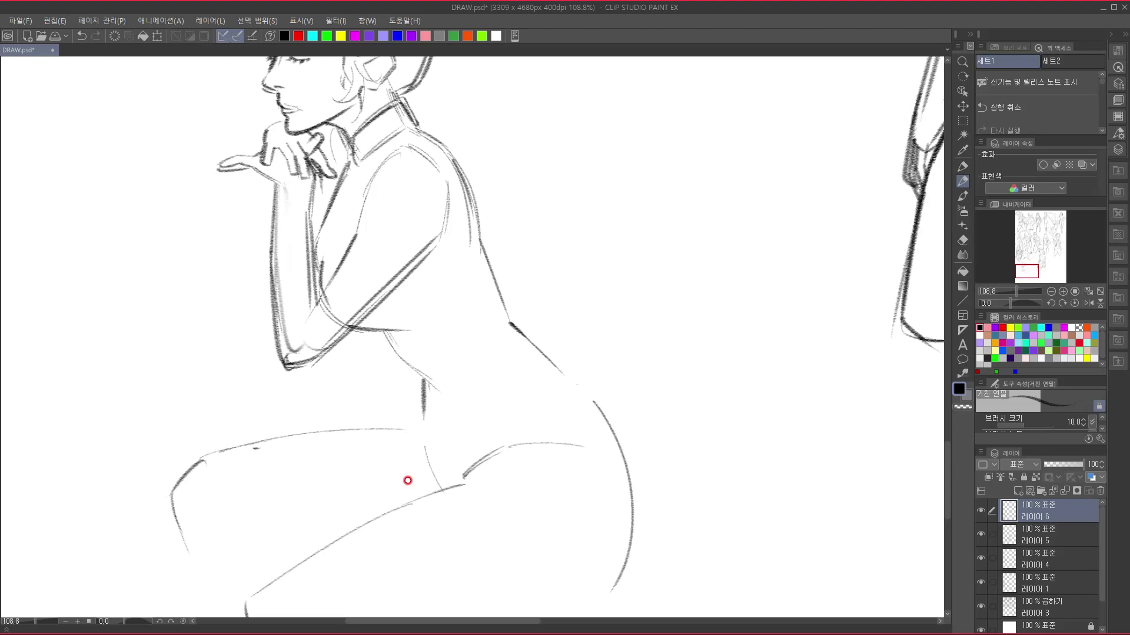
- Add the sleeve cuff around the wrist of the raised arm and darken the forearm edges below it
{"action": "left_click_drag", "start_coordinate": [290, 263], "coordinate": [324, 339]}
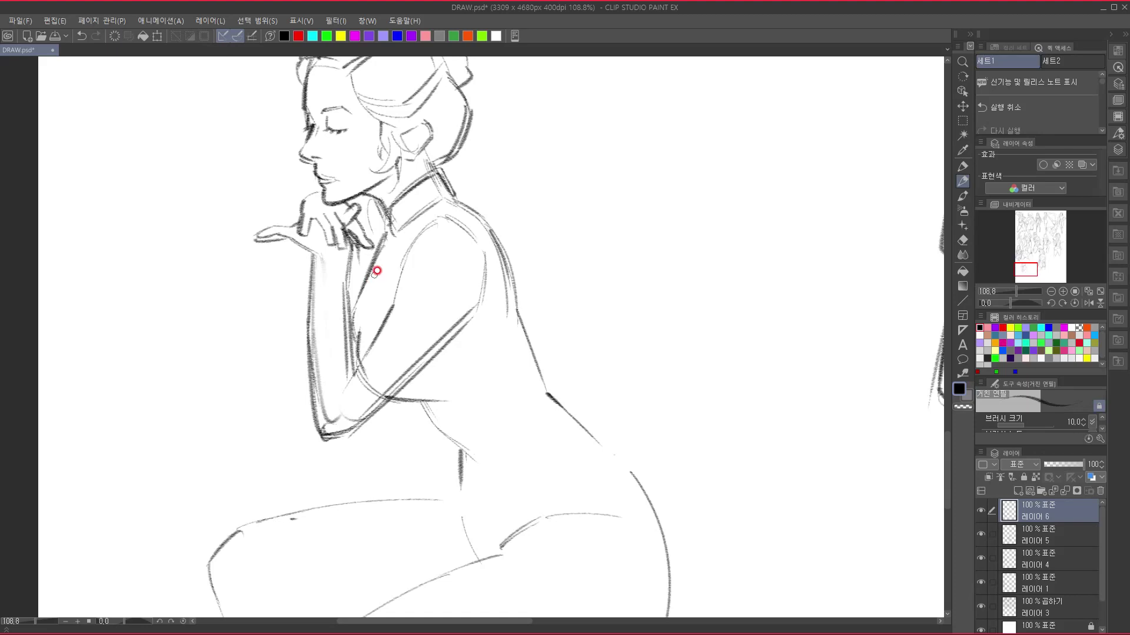
{"action": "left_click_drag", "start_coordinate": [354, 220], "coordinate": [367, 234]}
{"action": "scroll", "coordinate": [364, 247], "scroll_direction": "down", "scroll_amount": 1}
{"action": "mouse_move", "coordinate": [323, 248]}
{"action": "left_mouse_down"}
{"action": "mouse_move", "coordinate": [370, 275]}
{"action": "mouse_move", "coordinate": [349, 300]}
{"action": "left_mouse_up"}
{"action": "mouse_move", "coordinate": [307, 235]}
{"action": "left_mouse_down"}
{"action": "mouse_move", "coordinate": [298, 291]}
{"action": "mouse_move", "coordinate": [347, 293]}
{"action": "mouse_move", "coordinate": [333, 276]}
{"action": "mouse_move", "coordinate": [341, 320]}
{"action": "left_mouse_up"}
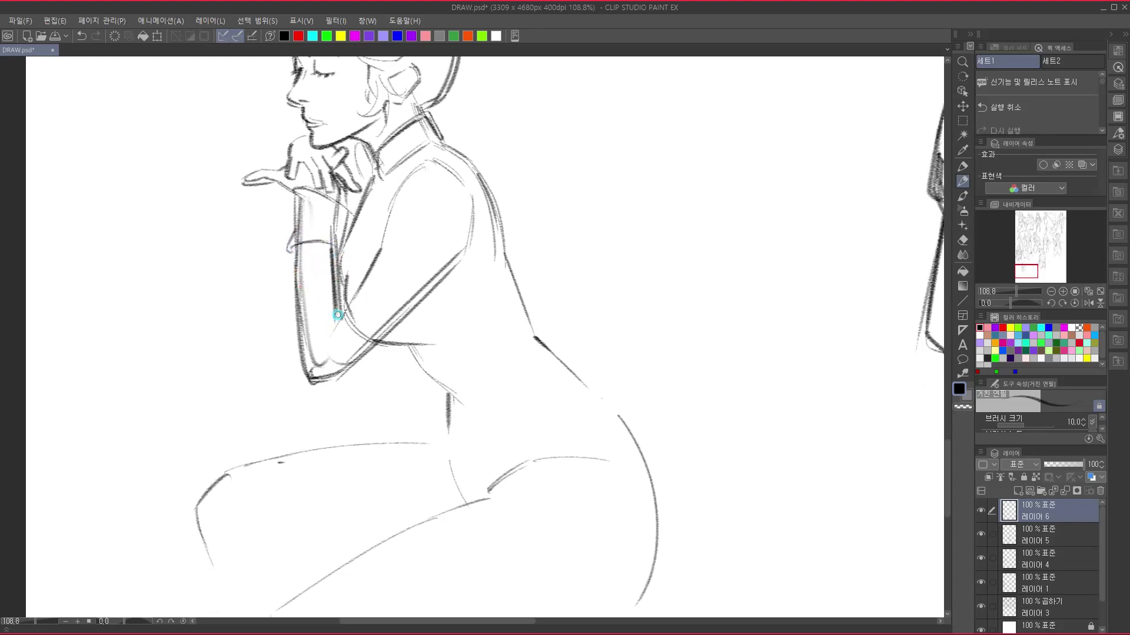
- Add fabric folds across the upper sleeve near the armpit and at the inner bend of the elbow
{"action": "left_click_drag", "start_coordinate": [381, 248], "coordinate": [361, 278]}
{"action": "left_click_drag", "start_coordinate": [408, 186], "coordinate": [379, 254]}
{"action": "left_click_drag", "start_coordinate": [383, 232], "coordinate": [439, 207]}
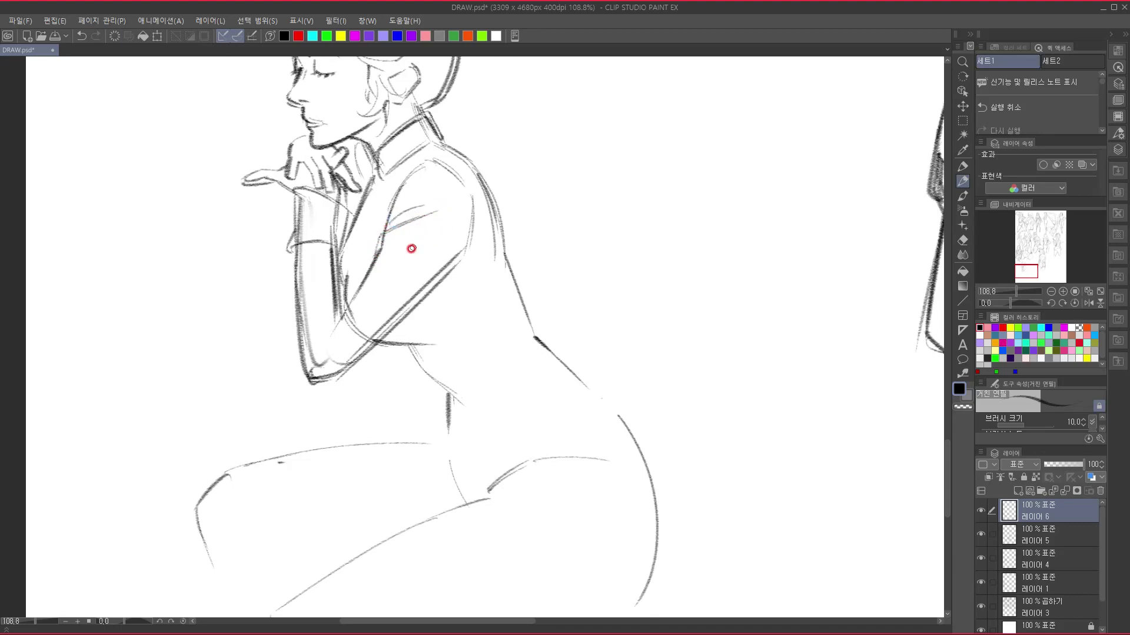
{"action": "left_click_drag", "start_coordinate": [389, 238], "coordinate": [419, 235]}
{"action": "left_click_drag", "start_coordinate": [366, 273], "coordinate": [327, 332]}
{"action": "mouse_move", "coordinate": [335, 332]}
{"action": "left_mouse_down"}
{"action": "mouse_move", "coordinate": [356, 334]}
{"action": "mouse_move", "coordinate": [366, 310]}
{"action": "left_mouse_up"}
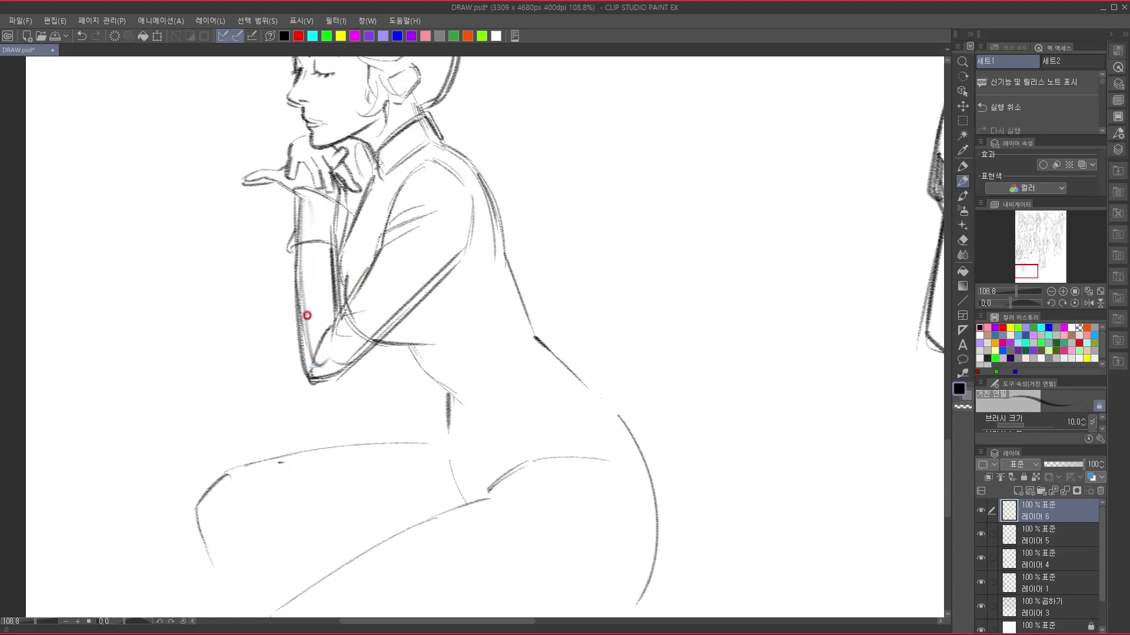
- Darken both long edges of the raised forearm and the curve around the bent elbow
{"action": "mouse_move", "coordinate": [297, 294]}
{"action": "left_mouse_down"}
{"action": "mouse_move", "coordinate": [301, 244]}
{"action": "mouse_move", "coordinate": [296, 276]}
{"action": "left_mouse_up"}
{"action": "left_click_drag", "start_coordinate": [298, 212], "coordinate": [300, 383]}
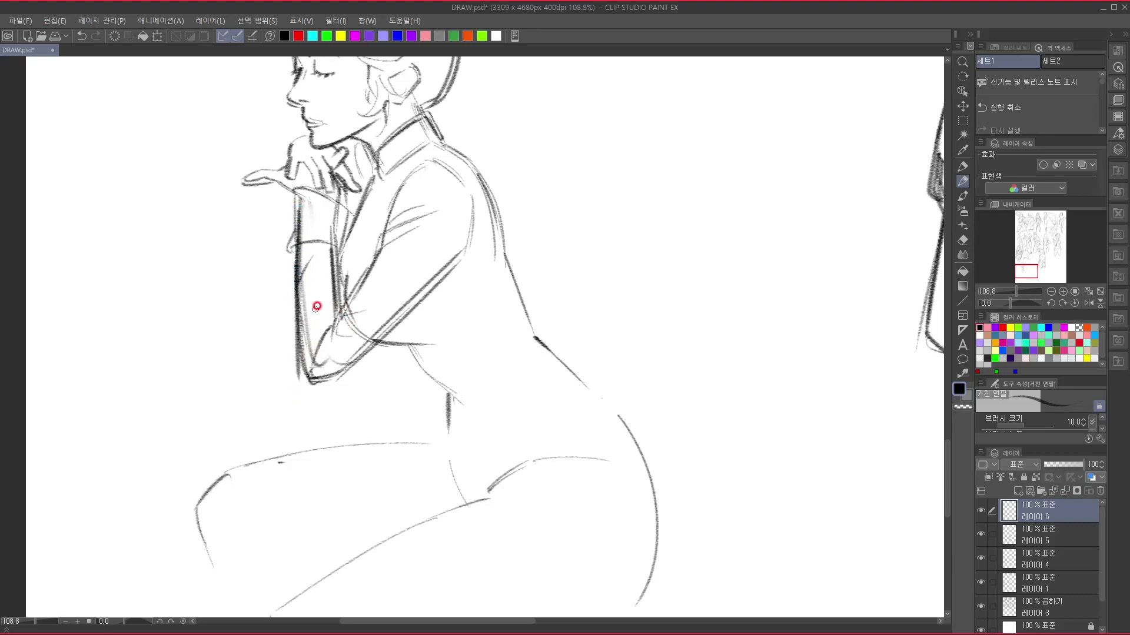
{"action": "mouse_move", "coordinate": [297, 297]}
{"action": "left_mouse_down"}
{"action": "mouse_move", "coordinate": [299, 375]}
{"action": "mouse_move", "coordinate": [330, 373]}
{"action": "left_mouse_up"}
{"action": "left_click_drag", "start_coordinate": [332, 251], "coordinate": [331, 328]}
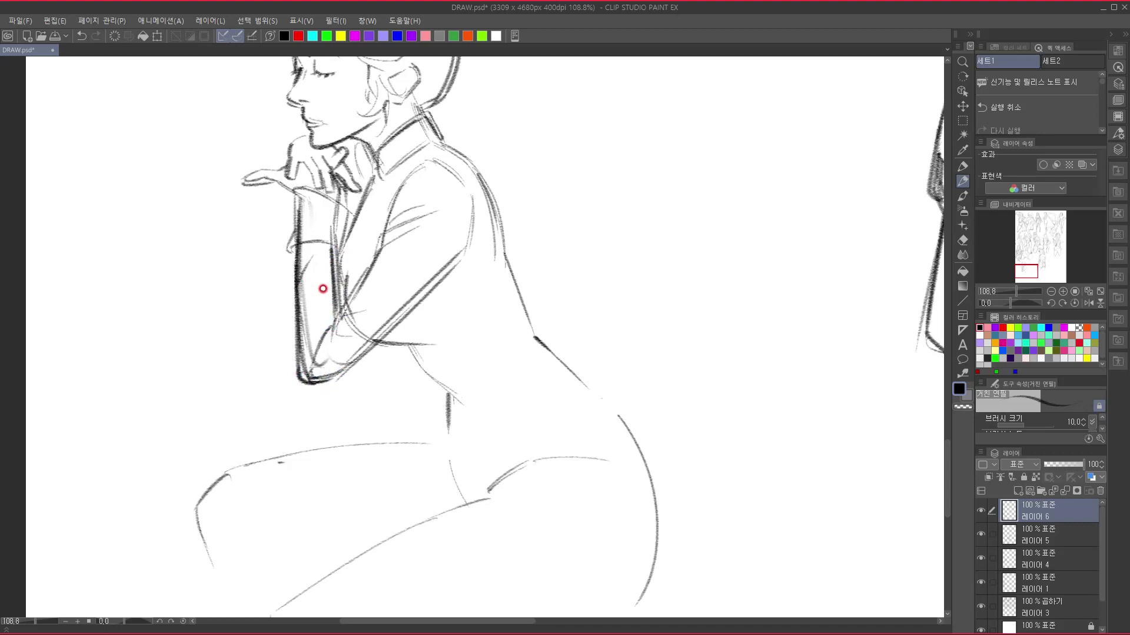
{"action": "left_click_drag", "start_coordinate": [329, 339], "coordinate": [325, 370]}
{"action": "mouse_move", "coordinate": [476, 245]}
{"action": "left_mouse_down"}
{"action": "mouse_move", "coordinate": [431, 330]}
{"action": "mouse_move", "coordinate": [466, 272]}
{"action": "left_mouse_up"}
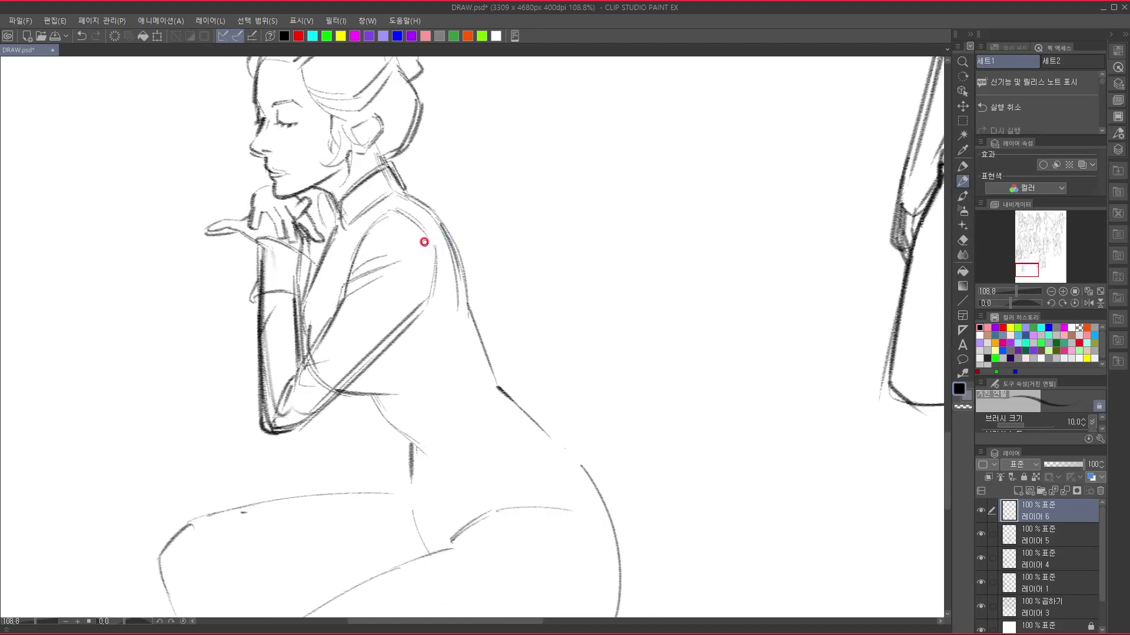
- Darken the front shoulder seam running from beside the shirt collar down toward the armpit
{"action": "mouse_move", "coordinate": [389, 196]}
{"action": "left_mouse_down"}
{"action": "mouse_move", "coordinate": [353, 231]}
{"action": "mouse_move", "coordinate": [351, 263]}
{"action": "left_mouse_up"}
{"action": "left_click_drag", "start_coordinate": [389, 199], "coordinate": [363, 233]}
{"action": "left_click_drag", "start_coordinate": [406, 276], "coordinate": [408, 249]}
{"action": "mouse_move", "coordinate": [340, 220]}
{"action": "left_mouse_down"}
{"action": "mouse_move", "coordinate": [306, 242]}
{"action": "mouse_move", "coordinate": [298, 285]}
{"action": "mouse_move", "coordinate": [315, 307]}
{"action": "mouse_move", "coordinate": [357, 276]}
{"action": "mouse_move", "coordinate": [353, 310]}
{"action": "mouse_move", "coordinate": [387, 319]}
{"action": "mouse_move", "coordinate": [376, 341]}
{"action": "left_mouse_up"}
{"action": "scroll", "coordinate": [335, 303], "scroll_direction": "down", "scroll_amount": 2}
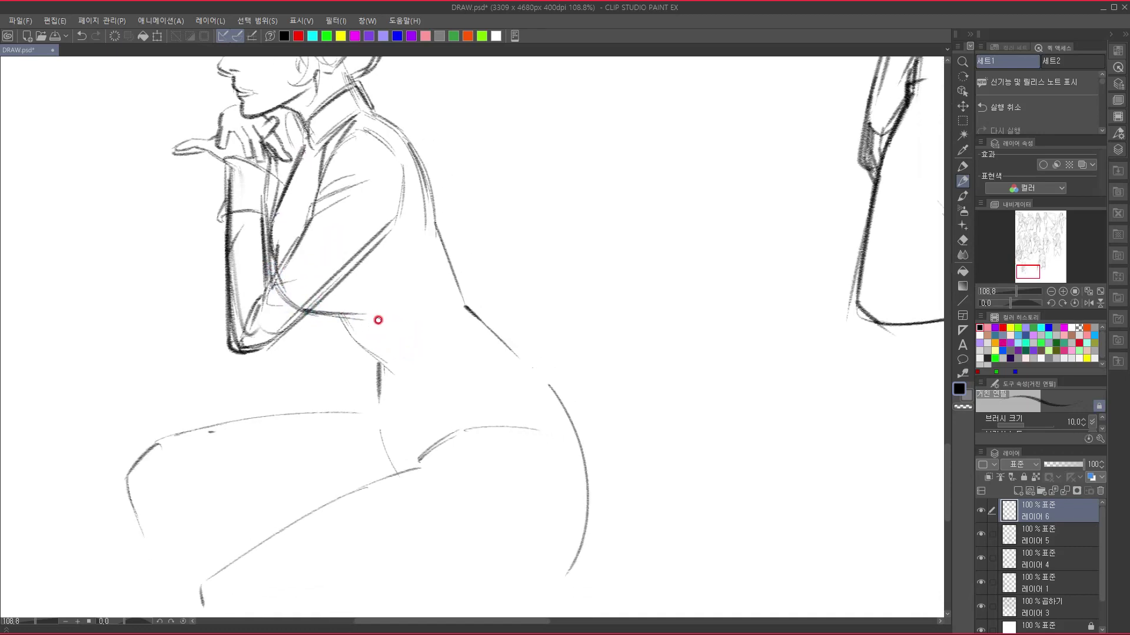
- Sketch the vertical side creases of the shirt and two curved folds crossing the torso toward the back
{"action": "mouse_move", "coordinate": [379, 249]}
{"action": "left_mouse_down"}
{"action": "mouse_move", "coordinate": [382, 295]}
{"action": "mouse_move", "coordinate": [412, 329]}
{"action": "mouse_move", "coordinate": [398, 308]}
{"action": "mouse_move", "coordinate": [415, 380]}
{"action": "mouse_move", "coordinate": [398, 375]}
{"action": "mouse_move", "coordinate": [422, 354]}
{"action": "mouse_move", "coordinate": [393, 308]}
{"action": "mouse_move", "coordinate": [430, 365]}
{"action": "left_mouse_up"}
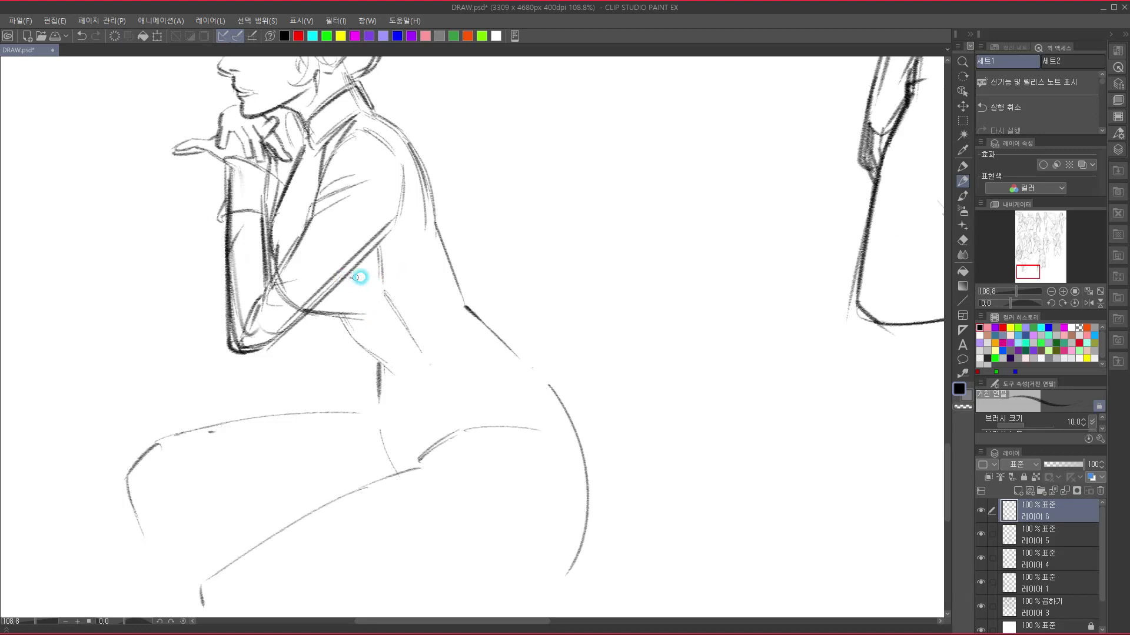
{"action": "mouse_move", "coordinate": [349, 275]}
{"action": "left_mouse_down"}
{"action": "mouse_move", "coordinate": [426, 257]}
{"action": "mouse_move", "coordinate": [401, 265]}
{"action": "mouse_move", "coordinate": [419, 281]}
{"action": "mouse_move", "coordinate": [440, 262]}
{"action": "mouse_move", "coordinate": [438, 239]}
{"action": "left_mouse_up"}
{"action": "left_click_drag", "start_coordinate": [404, 298], "coordinate": [385, 320]}
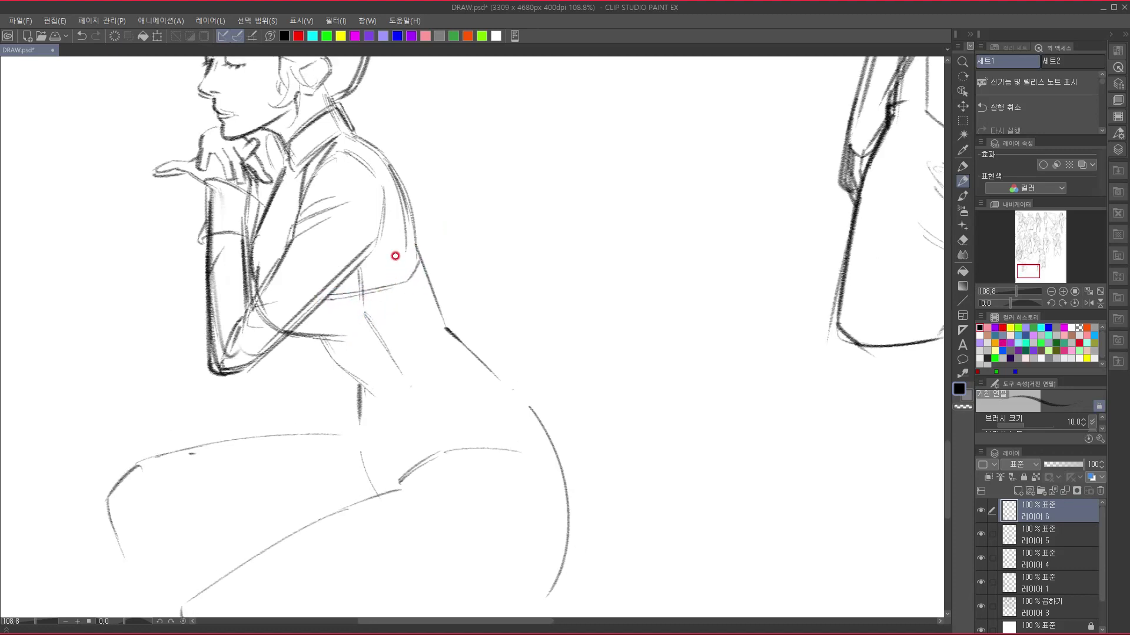
{"action": "left_click_drag", "start_coordinate": [374, 253], "coordinate": [404, 244]}
{"action": "mouse_move", "coordinate": [354, 339]}
{"action": "left_mouse_down"}
{"action": "mouse_move", "coordinate": [343, 300]}
{"action": "mouse_move", "coordinate": [399, 268]}
{"action": "left_mouse_up"}
{"action": "left_click_drag", "start_coordinate": [373, 307], "coordinate": [370, 302]}
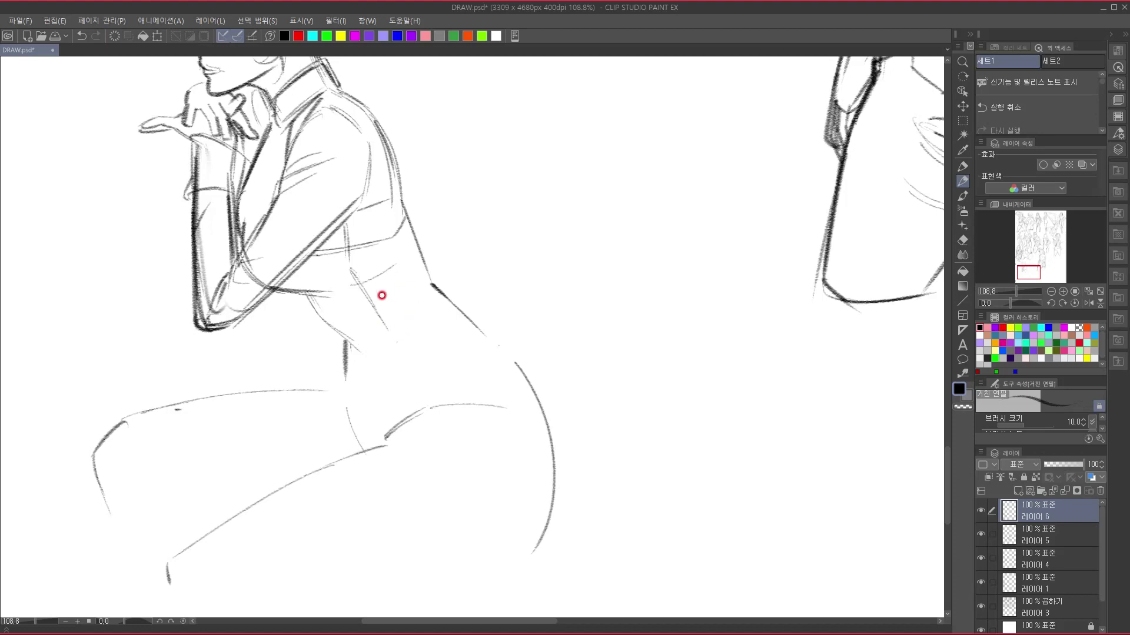
{"action": "key", "text": "ctrl+z"}
{"action": "left_click_drag", "start_coordinate": [350, 286], "coordinate": [405, 268]}
{"action": "left_click_drag", "start_coordinate": [438, 356], "coordinate": [431, 319]}
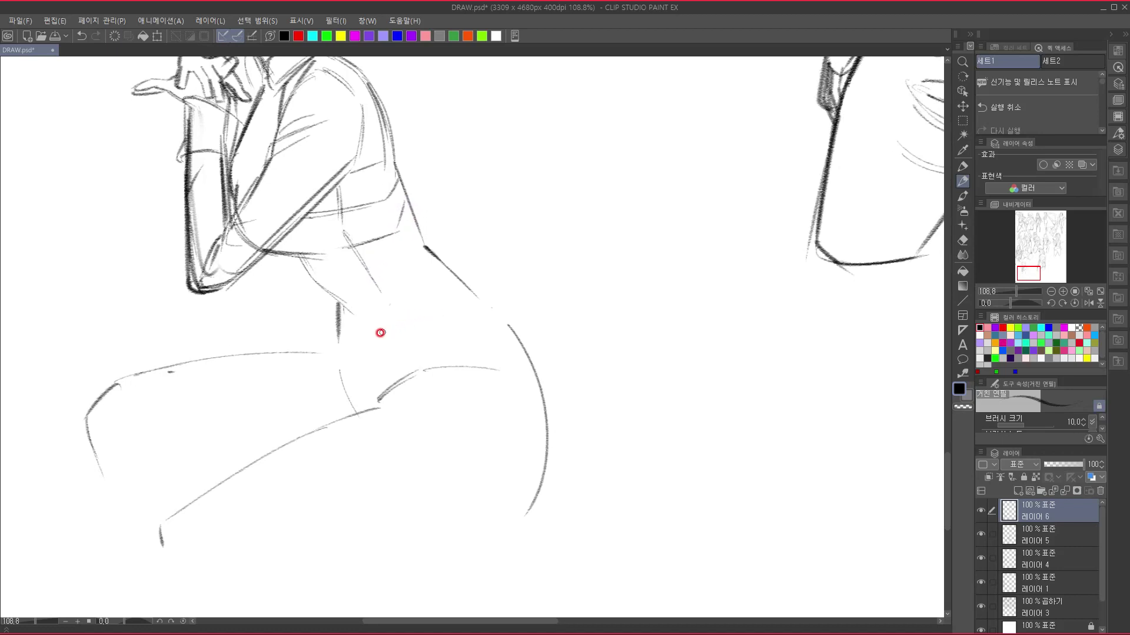
- Draw the shirt's curved waistline with a second waistband line beneath it, and undo the stray last stroke
{"action": "mouse_move", "coordinate": [295, 257]}
{"action": "left_mouse_down"}
{"action": "mouse_move", "coordinate": [350, 310]}
{"action": "mouse_move", "coordinate": [369, 306]}
{"action": "mouse_move", "coordinate": [333, 291]}
{"action": "mouse_move", "coordinate": [404, 293]}
{"action": "mouse_move", "coordinate": [378, 291]}
{"action": "mouse_move", "coordinate": [415, 265]}
{"action": "left_mouse_up"}
{"action": "mouse_move", "coordinate": [336, 292]}
{"action": "left_mouse_down"}
{"action": "mouse_move", "coordinate": [379, 293]}
{"action": "mouse_move", "coordinate": [421, 252]}
{"action": "left_mouse_up"}
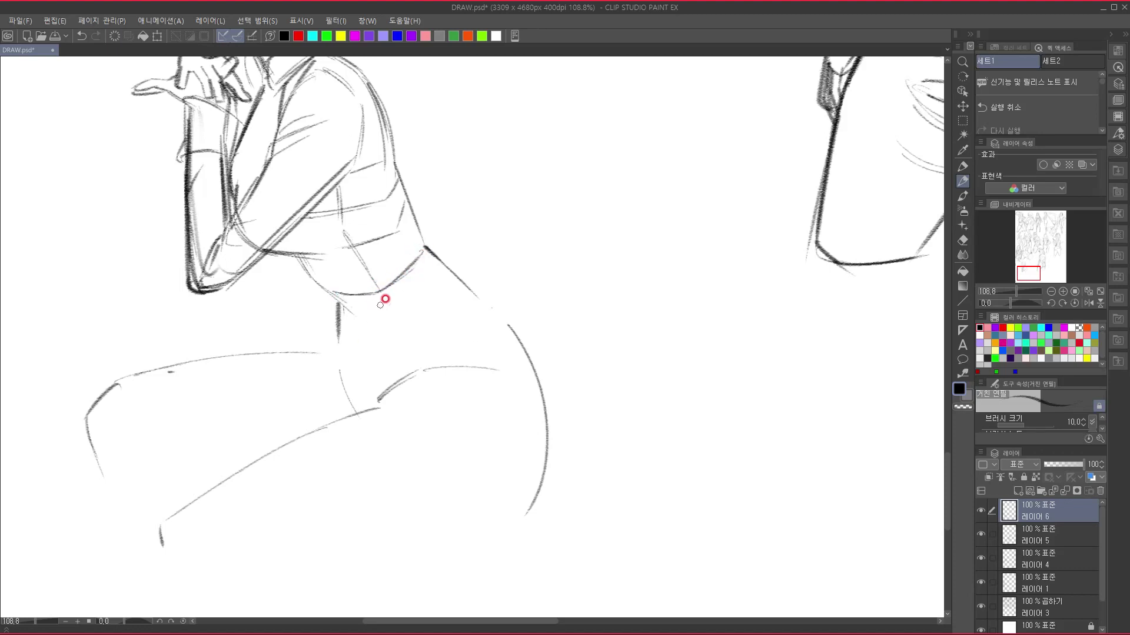
{"action": "mouse_move", "coordinate": [373, 296]}
{"action": "left_mouse_down"}
{"action": "mouse_move", "coordinate": [435, 273]}
{"action": "mouse_move", "coordinate": [372, 295]}
{"action": "mouse_move", "coordinate": [432, 276]}
{"action": "mouse_move", "coordinate": [433, 247]}
{"action": "mouse_move", "coordinate": [461, 275]}
{"action": "left_mouse_up"}
{"action": "mouse_move", "coordinate": [441, 313]}
{"action": "left_mouse_down"}
{"action": "mouse_move", "coordinate": [439, 272]}
{"action": "mouse_move", "coordinate": [365, 343]}
{"action": "mouse_move", "coordinate": [362, 361]}
{"action": "left_mouse_up"}
{"action": "key", "text": "ctrl+z"}
- Draw the front strip hanging from the waistband and extend its long diagonal edges down over the near thigh
{"action": "mouse_move", "coordinate": [379, 259]}
{"action": "left_mouse_down"}
{"action": "mouse_move", "coordinate": [362, 333]}
{"action": "mouse_move", "coordinate": [375, 357]}
{"action": "left_mouse_up"}
{"action": "mouse_move", "coordinate": [420, 316]}
{"action": "left_mouse_down"}
{"action": "mouse_move", "coordinate": [451, 280]}
{"action": "mouse_move", "coordinate": [383, 353]}
{"action": "mouse_move", "coordinate": [419, 269]}
{"action": "mouse_move", "coordinate": [356, 361]}
{"action": "mouse_move", "coordinate": [317, 480]}
{"action": "left_mouse_up"}
{"action": "left_click_drag", "start_coordinate": [368, 394], "coordinate": [411, 418]}
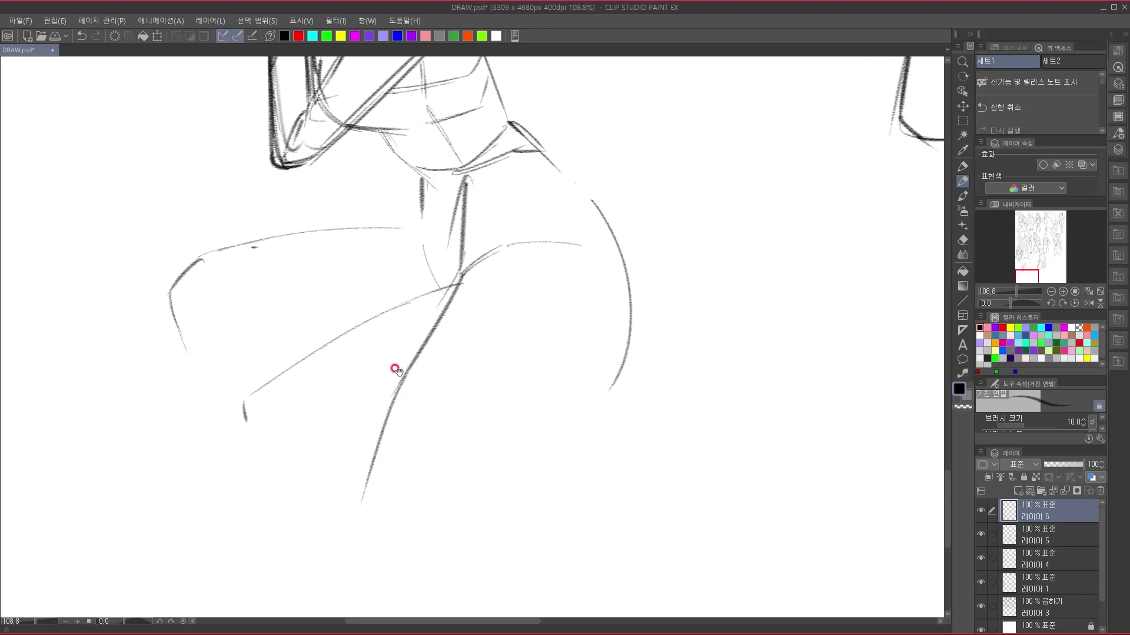
{"action": "mouse_move", "coordinate": [448, 275]}
{"action": "left_mouse_down"}
{"action": "mouse_move", "coordinate": [344, 429]}
{"action": "mouse_move", "coordinate": [373, 416]}
{"action": "left_mouse_up"}
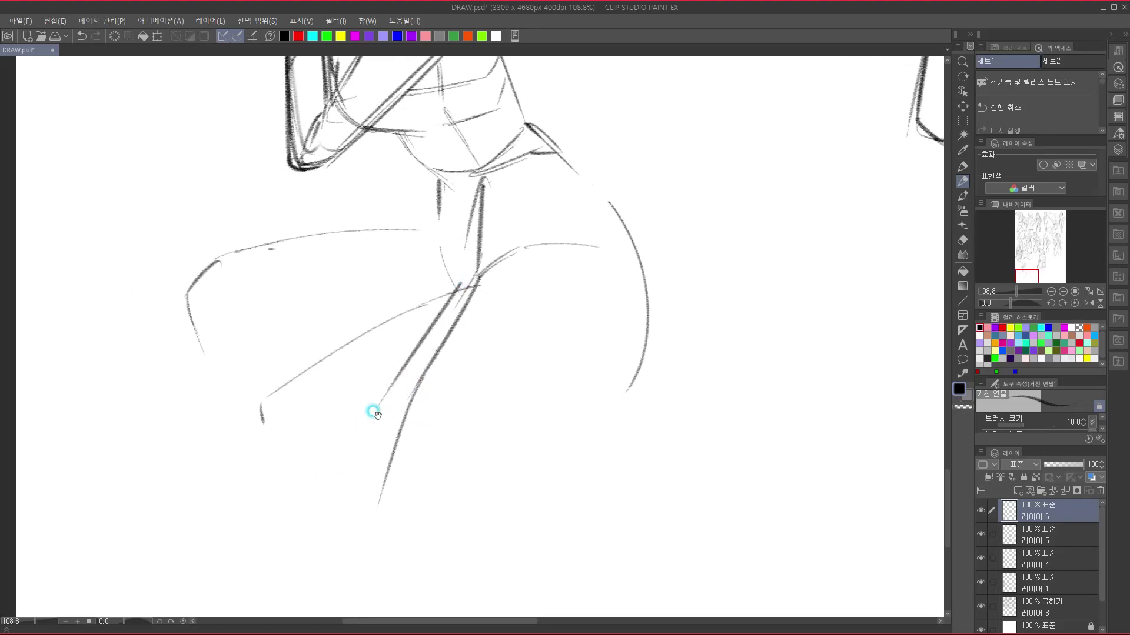
{"action": "left_click_drag", "start_coordinate": [425, 249], "coordinate": [340, 324]}
{"action": "mouse_move", "coordinate": [436, 179]}
{"action": "left_mouse_down"}
{"action": "mouse_move", "coordinate": [436, 244]}
{"action": "mouse_move", "coordinate": [450, 289]}
{"action": "left_mouse_up"}
{"action": "left_click_drag", "start_coordinate": [450, 325], "coordinate": [445, 340]}
{"action": "left_click_drag", "start_coordinate": [438, 275], "coordinate": [416, 341]}
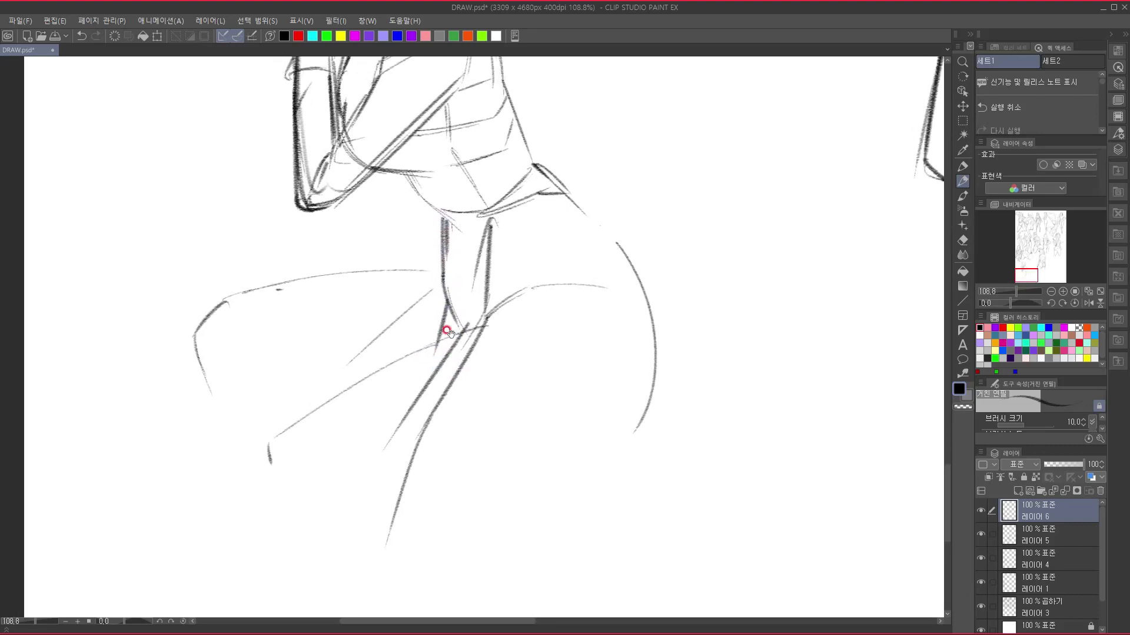
- Draw the skirt line from the waist to the far thigh, strengthen the thigh's upper contour and add folds
{"action": "left_click_drag", "start_coordinate": [434, 212], "coordinate": [359, 268]}
{"action": "mouse_move", "coordinate": [389, 370]}
{"action": "left_mouse_down"}
{"action": "mouse_move", "coordinate": [451, 484]}
{"action": "mouse_move", "coordinate": [550, 342]}
{"action": "mouse_move", "coordinate": [546, 259]}
{"action": "left_mouse_up"}
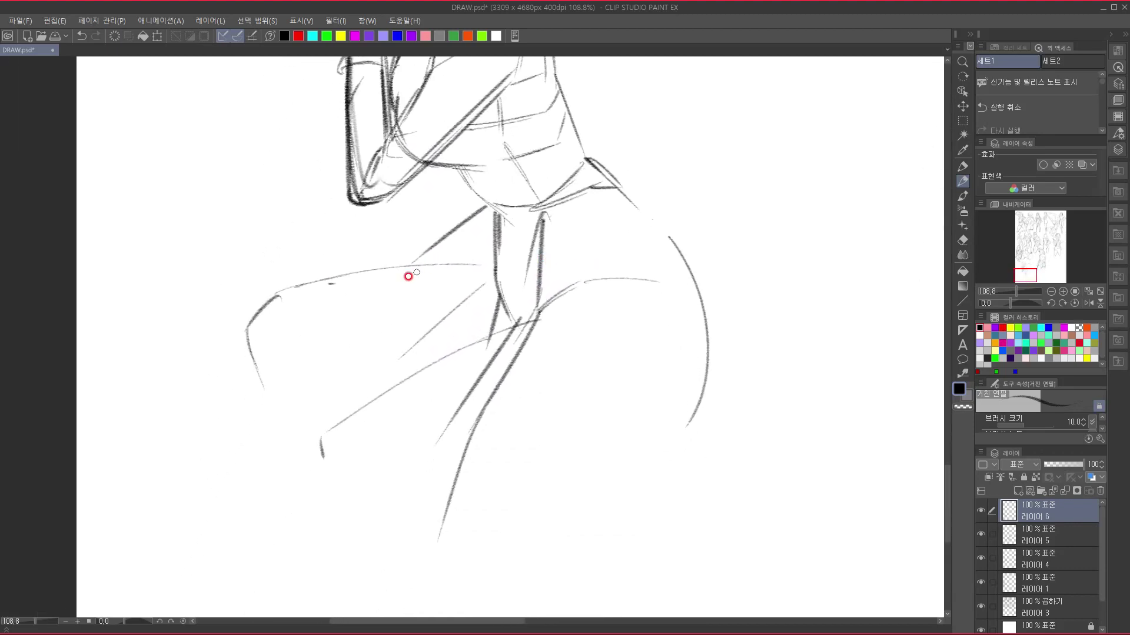
{"action": "left_click_drag", "start_coordinate": [272, 297], "coordinate": [412, 258]}
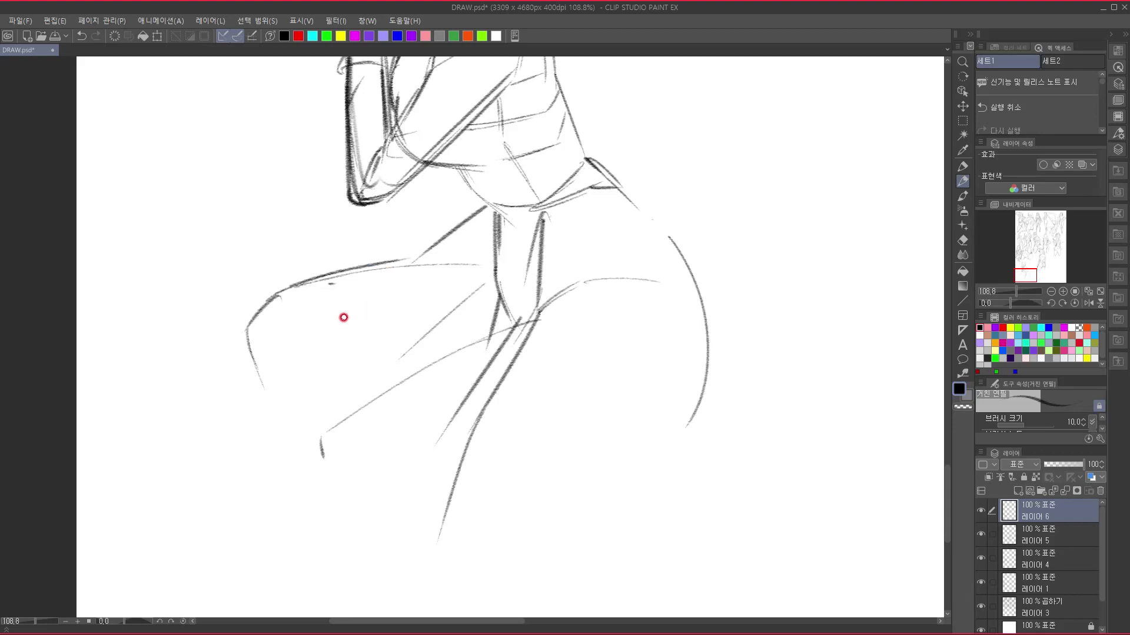
{"action": "mouse_move", "coordinate": [494, 216]}
{"action": "left_mouse_down"}
{"action": "mouse_move", "coordinate": [439, 258]}
{"action": "mouse_move", "coordinate": [494, 248]}
{"action": "mouse_move", "coordinate": [396, 348]}
{"action": "mouse_move", "coordinate": [370, 403]}
{"action": "left_mouse_up"}
{"action": "left_click_drag", "start_coordinate": [448, 279], "coordinate": [453, 242]}
- Sketch the draped skirt folds sagging between the two knees and sweeping back to the lap
{"action": "left_click_drag", "start_coordinate": [314, 306], "coordinate": [319, 327]}
{"action": "left_click_drag", "start_coordinate": [284, 293], "coordinate": [360, 364]}
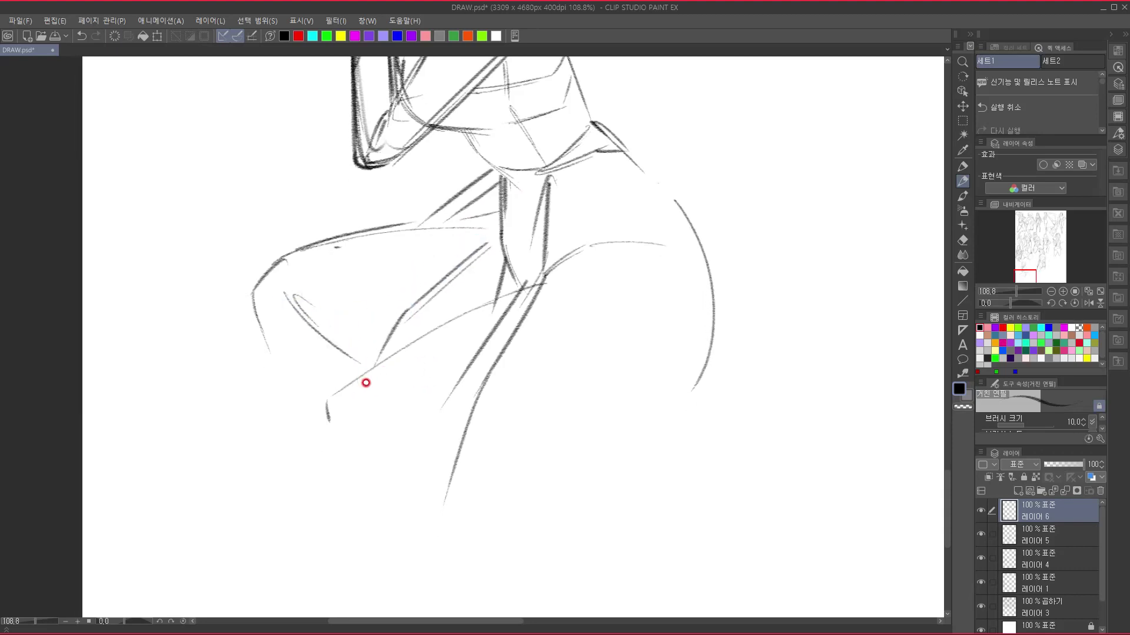
{"action": "left_click_drag", "start_coordinate": [286, 295], "coordinate": [400, 388]}
{"action": "mouse_move", "coordinate": [323, 331]}
{"action": "left_mouse_down"}
{"action": "mouse_move", "coordinate": [399, 359]}
{"action": "mouse_move", "coordinate": [452, 336]}
{"action": "left_mouse_up"}
{"action": "left_click_drag", "start_coordinate": [401, 364], "coordinate": [529, 259]}
{"action": "mouse_move", "coordinate": [517, 296]}
{"action": "left_mouse_down"}
{"action": "mouse_move", "coordinate": [522, 249]}
{"action": "mouse_move", "coordinate": [419, 343]}
{"action": "left_mouse_up"}
{"action": "left_click_drag", "start_coordinate": [295, 276], "coordinate": [381, 409]}
- Draw the long front edge of the skirt falling from the far knee
{"action": "left_click_drag", "start_coordinate": [258, 250], "coordinate": [261, 318]}
{"action": "left_click_drag", "start_coordinate": [252, 249], "coordinate": [280, 501]}
{"action": "left_click_drag", "start_coordinate": [359, 434], "coordinate": [316, 532]}
{"action": "mouse_move", "coordinate": [446, 450]}
{"action": "left_mouse_down"}
{"action": "mouse_move", "coordinate": [442, 373]}
{"action": "mouse_move", "coordinate": [414, 270]}
{"action": "left_mouse_up"}
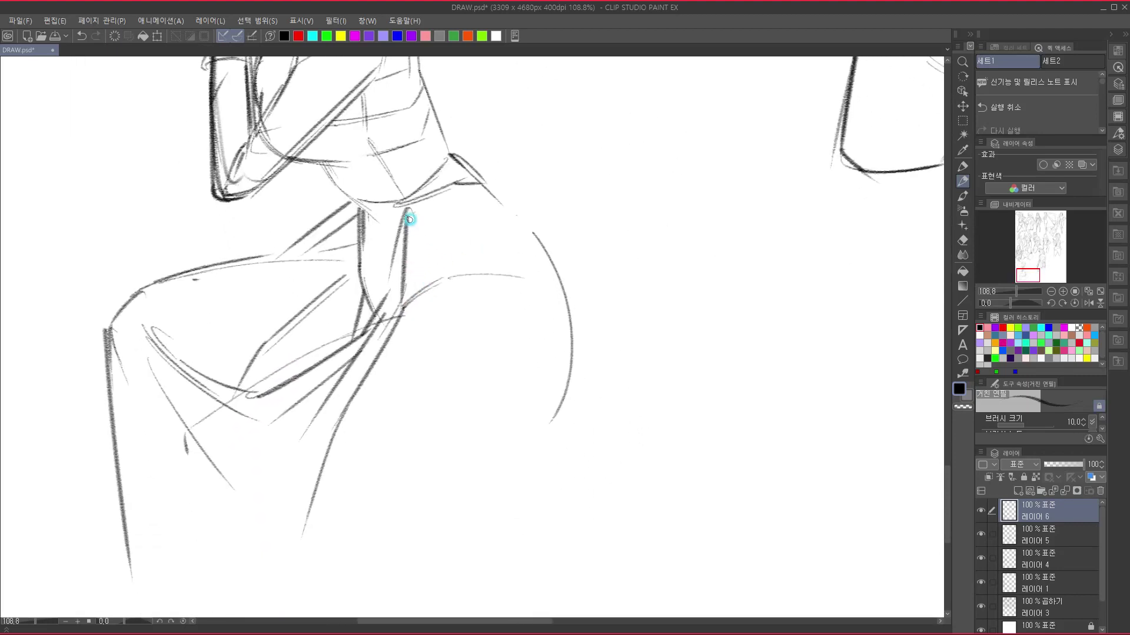
- Join the waist to the hip contour, then add curved folds over the hip and small jagged creases on the buttock
{"action": "mouse_move", "coordinate": [405, 224]}
{"action": "left_mouse_down"}
{"action": "mouse_move", "coordinate": [488, 194]}
{"action": "mouse_move", "coordinate": [539, 238]}
{"action": "left_mouse_up"}
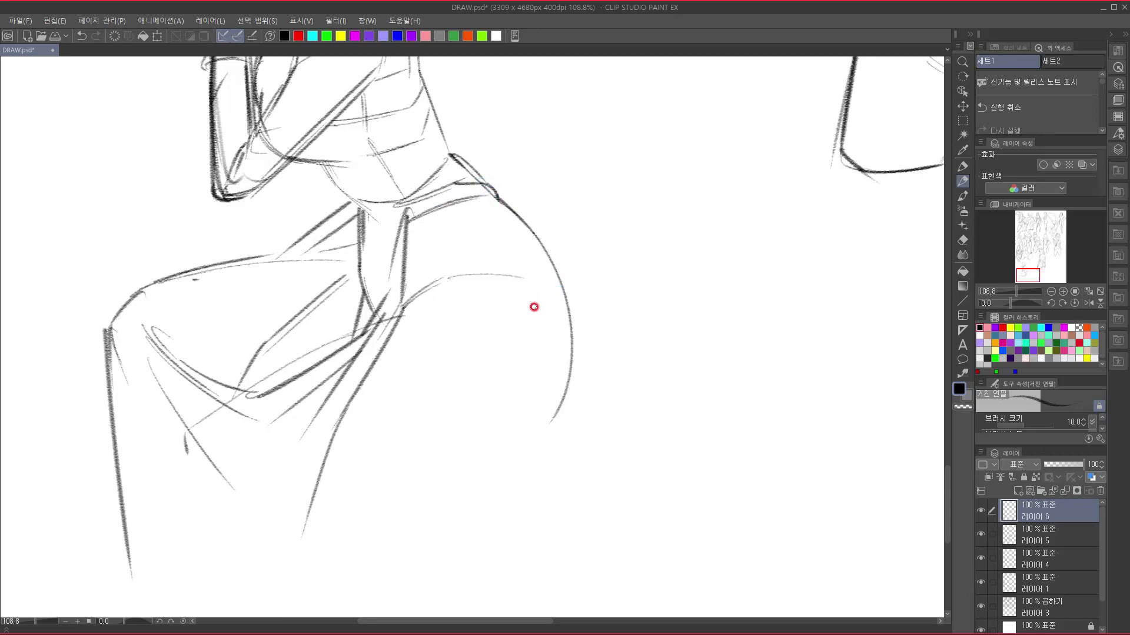
{"action": "left_click_drag", "start_coordinate": [446, 266], "coordinate": [535, 231]}
{"action": "key", "text": "ctrl+z"}
{"action": "left_click_drag", "start_coordinate": [450, 266], "coordinate": [523, 234]}
{"action": "left_click_drag", "start_coordinate": [507, 280], "coordinate": [527, 281]}
{"action": "mouse_move", "coordinate": [515, 287]}
{"action": "left_mouse_down"}
{"action": "mouse_move", "coordinate": [530, 287]}
{"action": "mouse_move", "coordinate": [537, 313]}
{"action": "mouse_move", "coordinate": [559, 316]}
{"action": "mouse_move", "coordinate": [558, 342]}
{"action": "mouse_move", "coordinate": [569, 346]}
{"action": "mouse_move", "coordinate": [543, 287]}
{"action": "left_mouse_up"}
{"action": "mouse_move", "coordinate": [548, 244]}
{"action": "left_mouse_down"}
{"action": "mouse_move", "coordinate": [552, 310]}
{"action": "mouse_move", "coordinate": [535, 356]}
{"action": "left_mouse_up"}
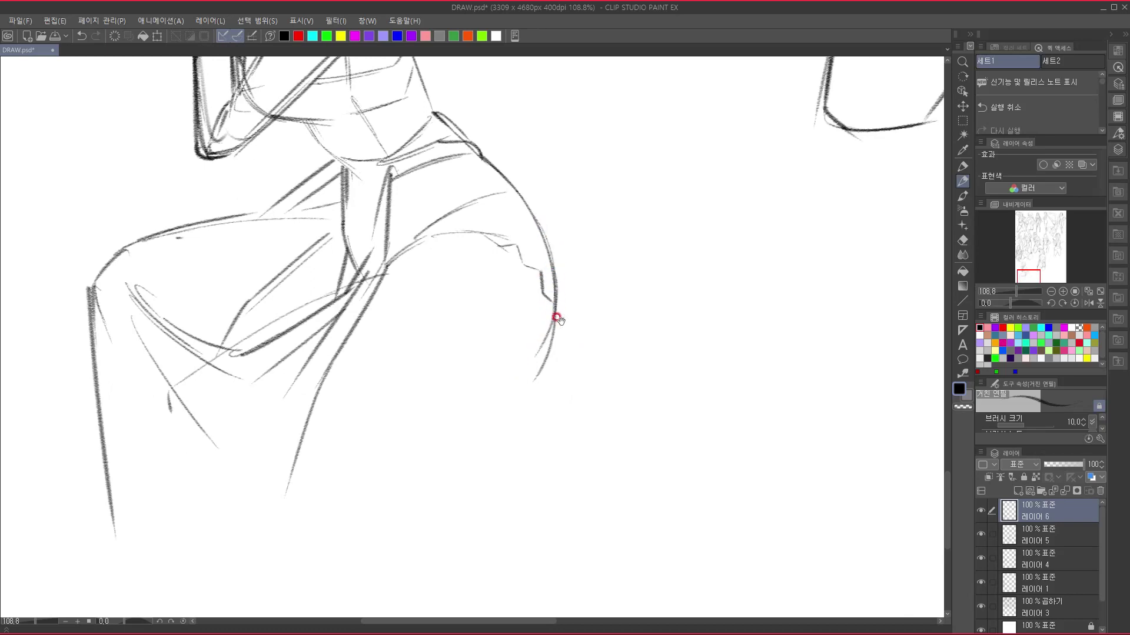
- Darken the lower buttock contour and draw the underside of the near thigh running forward from it
{"action": "left_click_drag", "start_coordinate": [558, 318], "coordinate": [590, 285]}
{"action": "left_click_drag", "start_coordinate": [585, 240], "coordinate": [526, 363]}
{"action": "mouse_move", "coordinate": [586, 288]}
{"action": "left_mouse_down"}
{"action": "mouse_move", "coordinate": [570, 426]}
{"action": "mouse_move", "coordinate": [582, 534]}
{"action": "mouse_move", "coordinate": [629, 223]}
{"action": "left_mouse_up"}
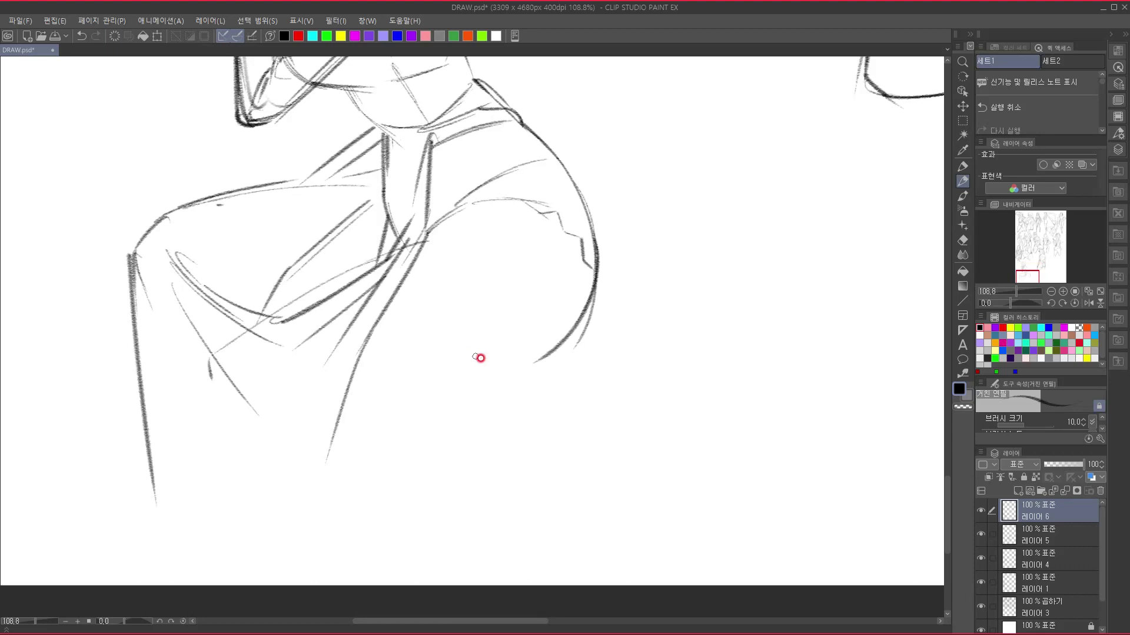
{"action": "left_click_drag", "start_coordinate": [462, 353], "coordinate": [563, 338]}
{"action": "left_click_drag", "start_coordinate": [458, 354], "coordinate": [381, 394]}
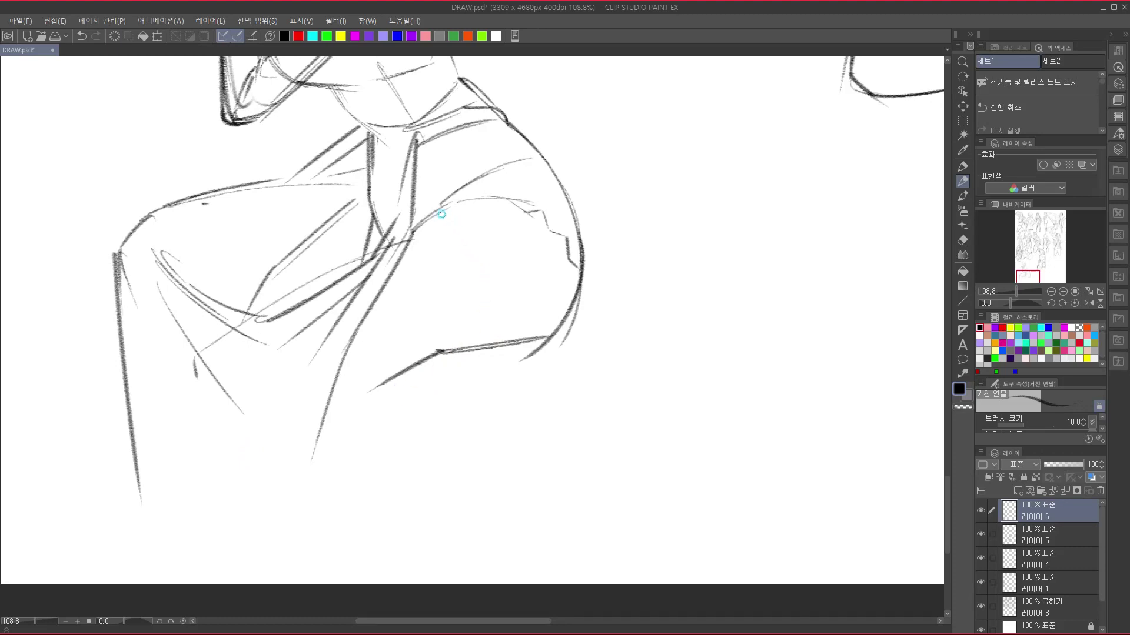
{"action": "left_click_drag", "start_coordinate": [473, 274], "coordinate": [471, 313]}
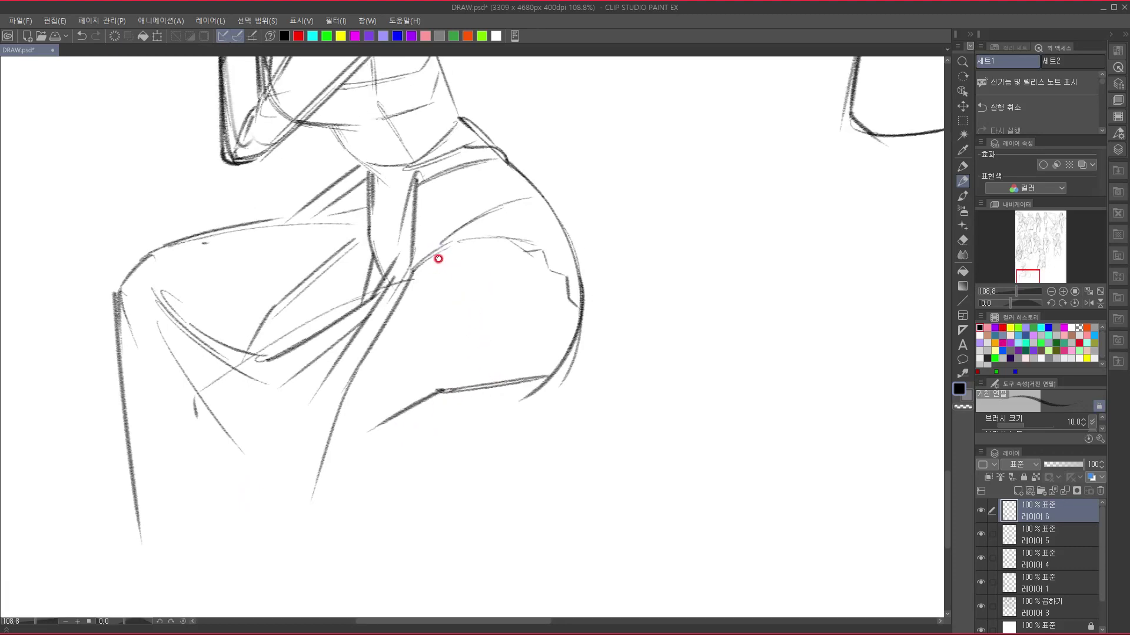
- Strengthen the near thigh's upper contour into the hip crease and add short folds fanning toward the buttock
{"action": "mouse_move", "coordinate": [409, 263]}
{"action": "left_mouse_down"}
{"action": "mouse_move", "coordinate": [470, 247]}
{"action": "mouse_move", "coordinate": [391, 262]}
{"action": "mouse_move", "coordinate": [277, 340]}
{"action": "mouse_move", "coordinate": [421, 255]}
{"action": "mouse_move", "coordinate": [469, 245]}
{"action": "left_mouse_up"}
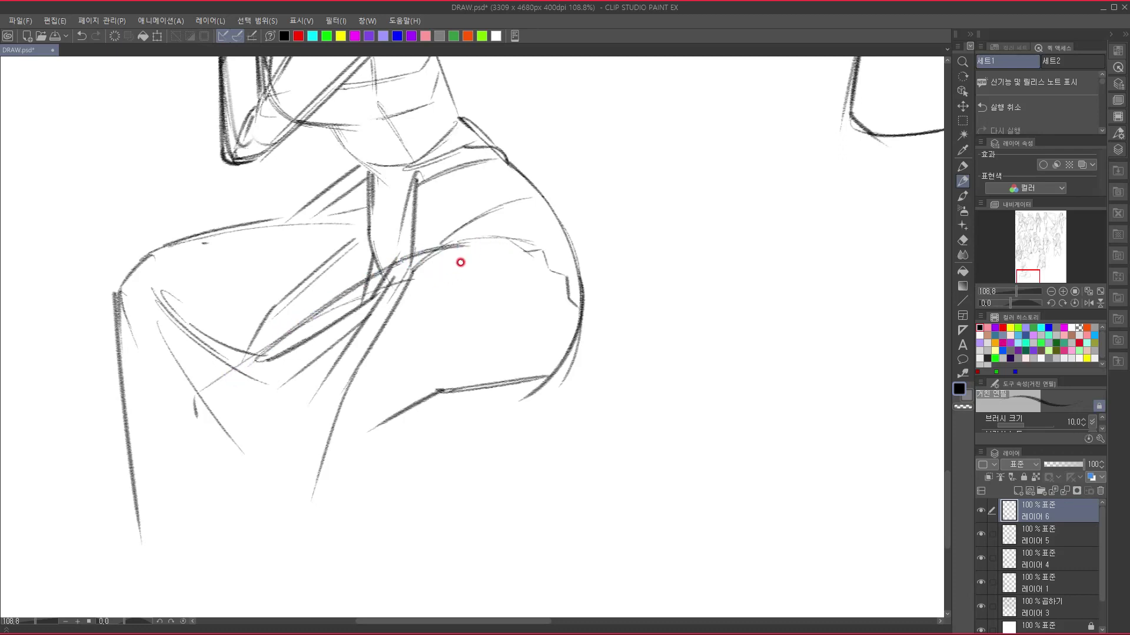
{"action": "left_click_drag", "start_coordinate": [451, 255], "coordinate": [509, 286]}
{"action": "left_click_drag", "start_coordinate": [445, 252], "coordinate": [499, 264]}
{"action": "mouse_move", "coordinate": [458, 257]}
{"action": "left_mouse_down"}
{"action": "mouse_move", "coordinate": [494, 261]}
{"action": "mouse_move", "coordinate": [494, 246]}
{"action": "mouse_move", "coordinate": [530, 259]}
{"action": "left_mouse_up"}
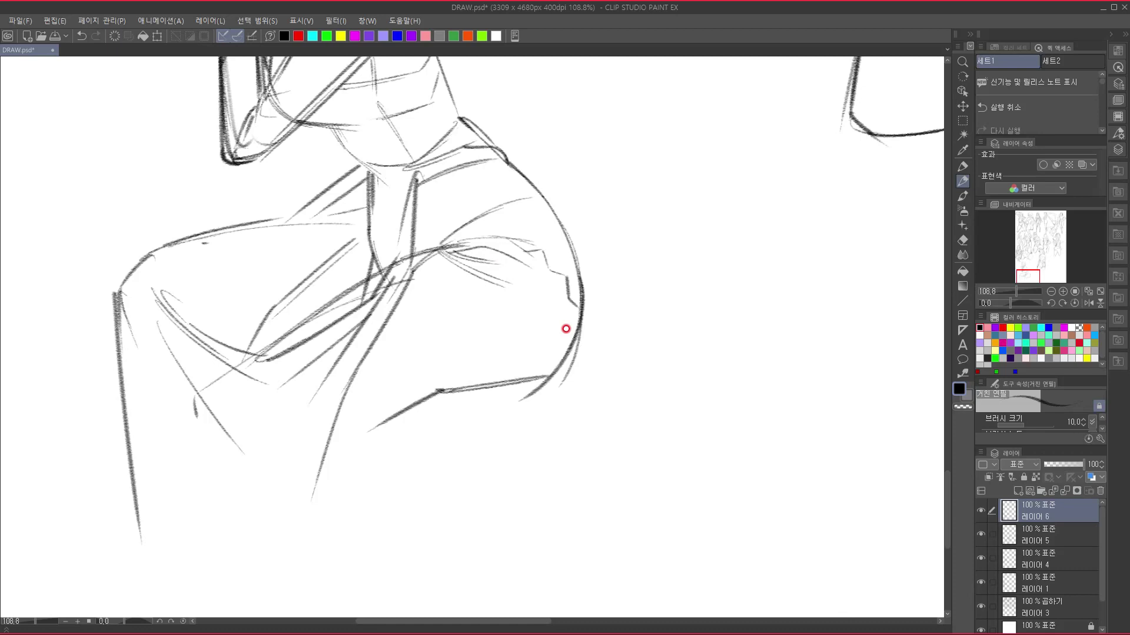
- Darken the diagonal skirt edge, the far knee and upper thigh contour, and the front of the abdomen
{"action": "mouse_move", "coordinate": [411, 281]}
{"action": "left_mouse_down"}
{"action": "mouse_move", "coordinate": [353, 383]}
{"action": "mouse_move", "coordinate": [312, 498]}
{"action": "left_mouse_up"}
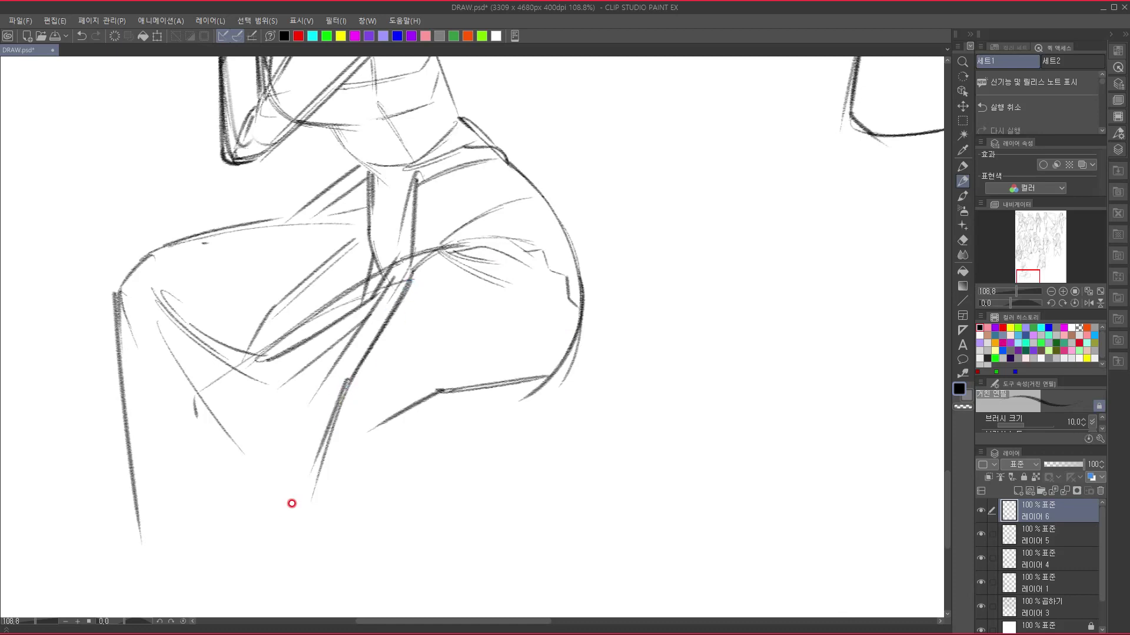
{"action": "mouse_move", "coordinate": [118, 297]}
{"action": "left_mouse_down"}
{"action": "mouse_move", "coordinate": [137, 527]}
{"action": "mouse_move", "coordinate": [117, 297]}
{"action": "mouse_move", "coordinate": [142, 260]}
{"action": "mouse_move", "coordinate": [259, 218]}
{"action": "left_mouse_up"}
{"action": "mouse_move", "coordinate": [178, 237]}
{"action": "left_mouse_down"}
{"action": "mouse_move", "coordinate": [270, 218]}
{"action": "mouse_move", "coordinate": [360, 166]}
{"action": "left_mouse_up"}
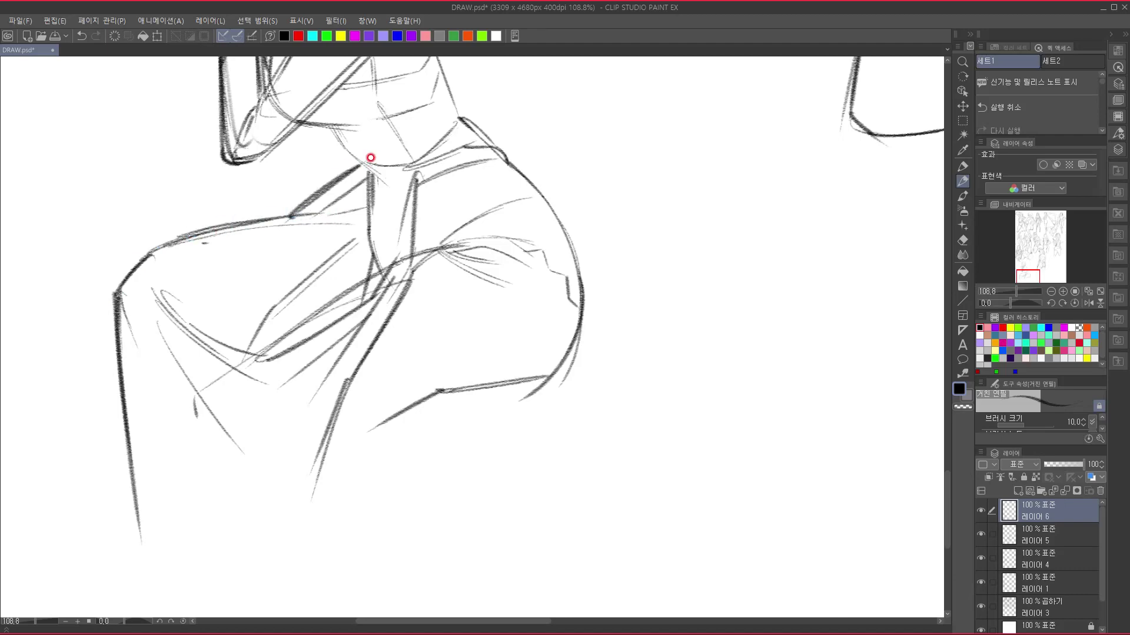
{"action": "left_click_drag", "start_coordinate": [329, 125], "coordinate": [368, 171]}
{"action": "left_click_drag", "start_coordinate": [416, 391], "coordinate": [452, 532]}
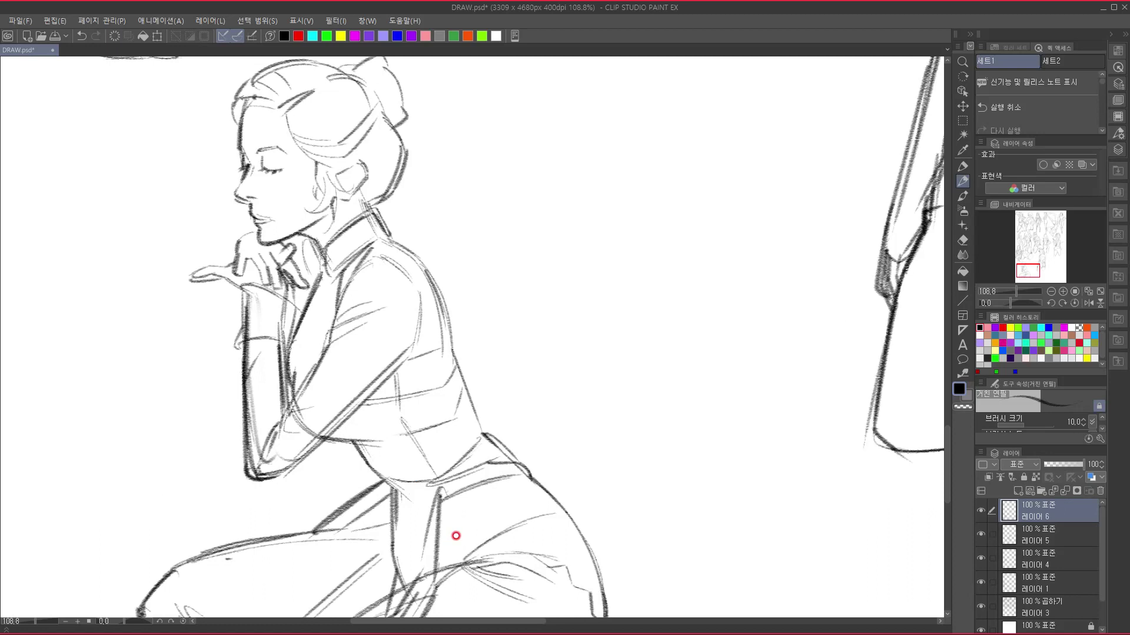
- Darken the shirt collar's outline around the neck and add inner detail to the ear
{"action": "left_click_drag", "start_coordinate": [512, 435], "coordinate": [536, 465]}
{"action": "left_click_drag", "start_coordinate": [455, 341], "coordinate": [434, 336]}
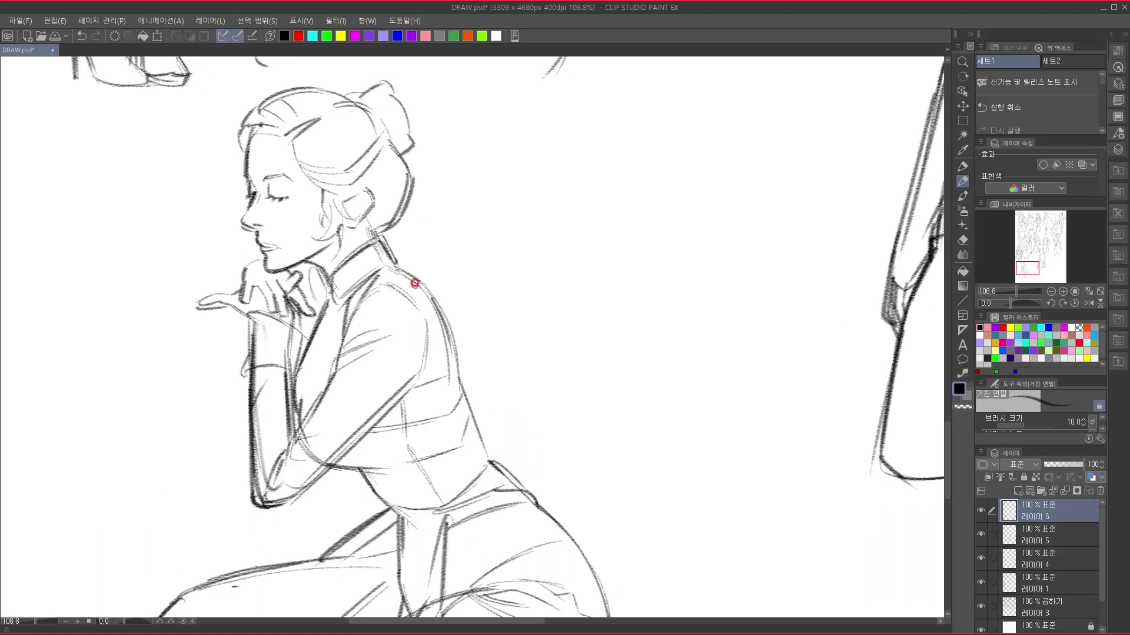
{"action": "mouse_move", "coordinate": [378, 232]}
{"action": "left_mouse_down"}
{"action": "mouse_move", "coordinate": [395, 274]}
{"action": "mouse_move", "coordinate": [375, 236]}
{"action": "mouse_move", "coordinate": [340, 265]}
{"action": "mouse_move", "coordinate": [337, 310]}
{"action": "mouse_move", "coordinate": [387, 259]}
{"action": "mouse_move", "coordinate": [345, 231]}
{"action": "mouse_move", "coordinate": [325, 305]}
{"action": "mouse_move", "coordinate": [329, 277]}
{"action": "mouse_move", "coordinate": [326, 303]}
{"action": "mouse_move", "coordinate": [339, 310]}
{"action": "mouse_move", "coordinate": [318, 270]}
{"action": "mouse_move", "coordinate": [337, 320]}
{"action": "left_mouse_up"}
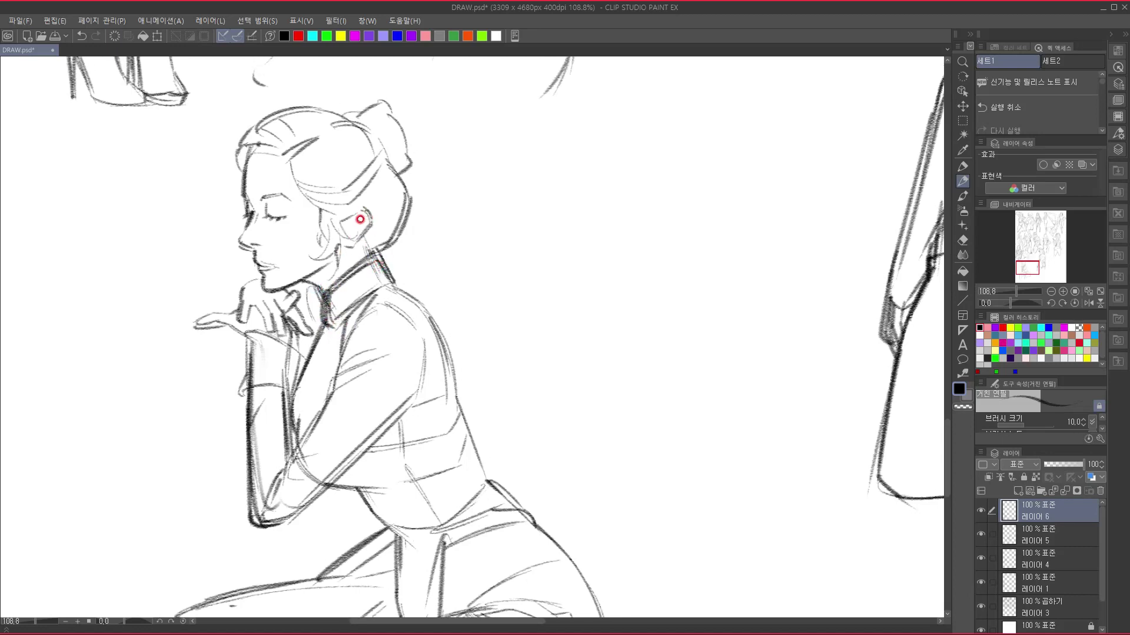
{"action": "left_click_drag", "start_coordinate": [360, 212], "coordinate": [356, 220]}
{"action": "mouse_move", "coordinate": [359, 238]}
{"action": "left_mouse_down"}
{"action": "mouse_move", "coordinate": [345, 246]}
{"action": "mouse_move", "coordinate": [333, 224]}
{"action": "mouse_move", "coordinate": [342, 253]}
{"action": "mouse_move", "coordinate": [313, 257]}
{"action": "mouse_move", "coordinate": [325, 250]}
{"action": "left_mouse_up"}
{"action": "left_click_drag", "start_coordinate": [370, 296], "coordinate": [378, 338]}
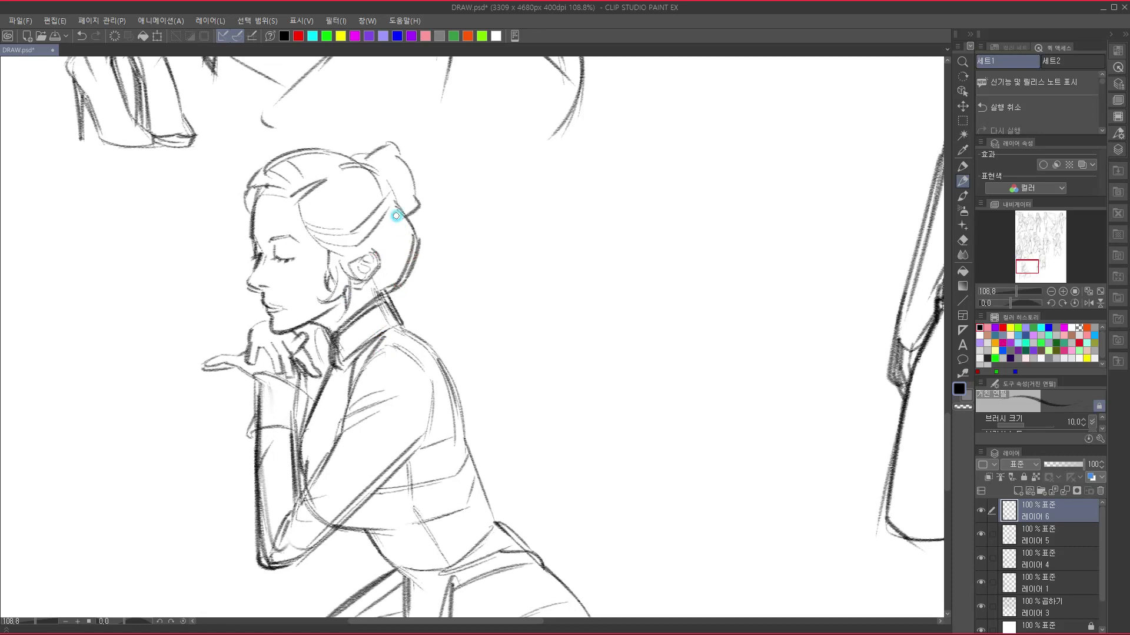
- Add hair strokes at the back of the head and darken the forehead profile and front hairline
{"action": "mouse_move", "coordinate": [399, 220]}
{"action": "left_mouse_down"}
{"action": "mouse_move", "coordinate": [378, 279]}
{"action": "mouse_move", "coordinate": [408, 238]}
{"action": "mouse_move", "coordinate": [374, 268]}
{"action": "mouse_move", "coordinate": [410, 232]}
{"action": "mouse_move", "coordinate": [403, 279]}
{"action": "mouse_move", "coordinate": [372, 287]}
{"action": "mouse_move", "coordinate": [406, 215]}
{"action": "mouse_move", "coordinate": [404, 267]}
{"action": "mouse_move", "coordinate": [369, 289]}
{"action": "mouse_move", "coordinate": [366, 277]}
{"action": "mouse_move", "coordinate": [402, 286]}
{"action": "left_mouse_up"}
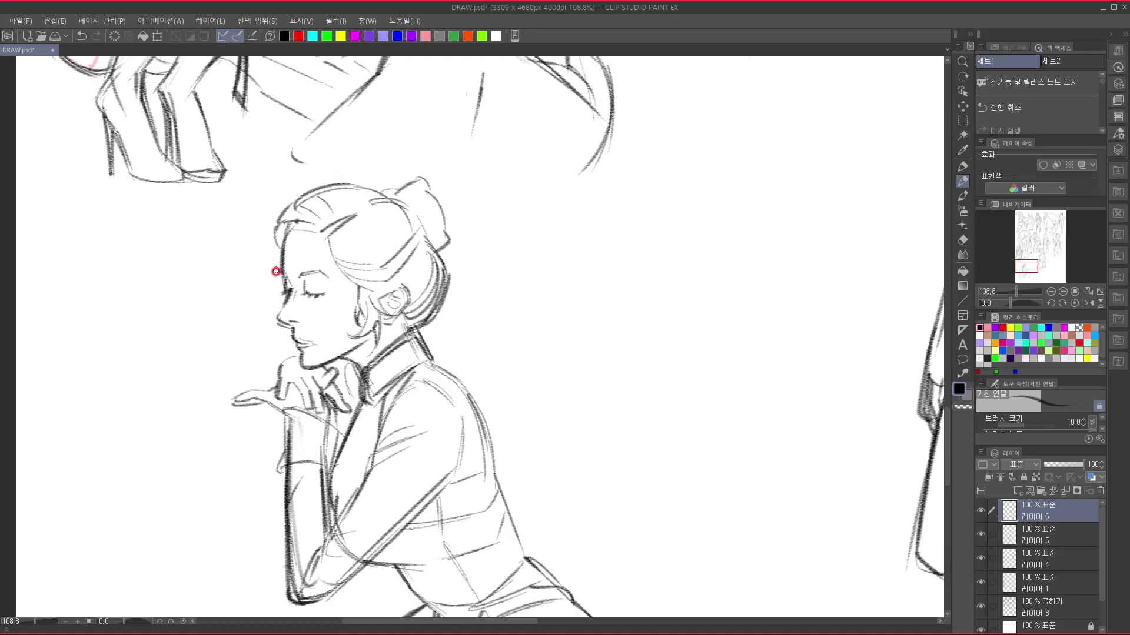
{"action": "left_click_drag", "start_coordinate": [284, 240], "coordinate": [287, 292]}
{"action": "left_click_drag", "start_coordinate": [283, 247], "coordinate": [280, 261]}
{"action": "mouse_move", "coordinate": [297, 237]}
{"action": "left_mouse_down"}
{"action": "mouse_move", "coordinate": [334, 223]}
{"action": "mouse_move", "coordinate": [324, 244]}
{"action": "mouse_move", "coordinate": [321, 229]}
{"action": "mouse_move", "coordinate": [355, 215]}
{"action": "left_mouse_up"}
{"action": "mouse_move", "coordinate": [295, 236]}
{"action": "left_mouse_down"}
{"action": "mouse_move", "coordinate": [325, 253]}
{"action": "mouse_move", "coordinate": [279, 249]}
{"action": "left_mouse_up"}
{"action": "mouse_move", "coordinate": [380, 431]}
{"action": "left_mouse_down"}
{"action": "mouse_move", "coordinate": [363, 371]}
{"action": "mouse_move", "coordinate": [355, 150]}
{"action": "left_mouse_up"}
{"action": "left_click_drag", "start_coordinate": [441, 482], "coordinate": [395, 484]}
{"action": "left_click_drag", "start_coordinate": [411, 397], "coordinate": [415, 381]}
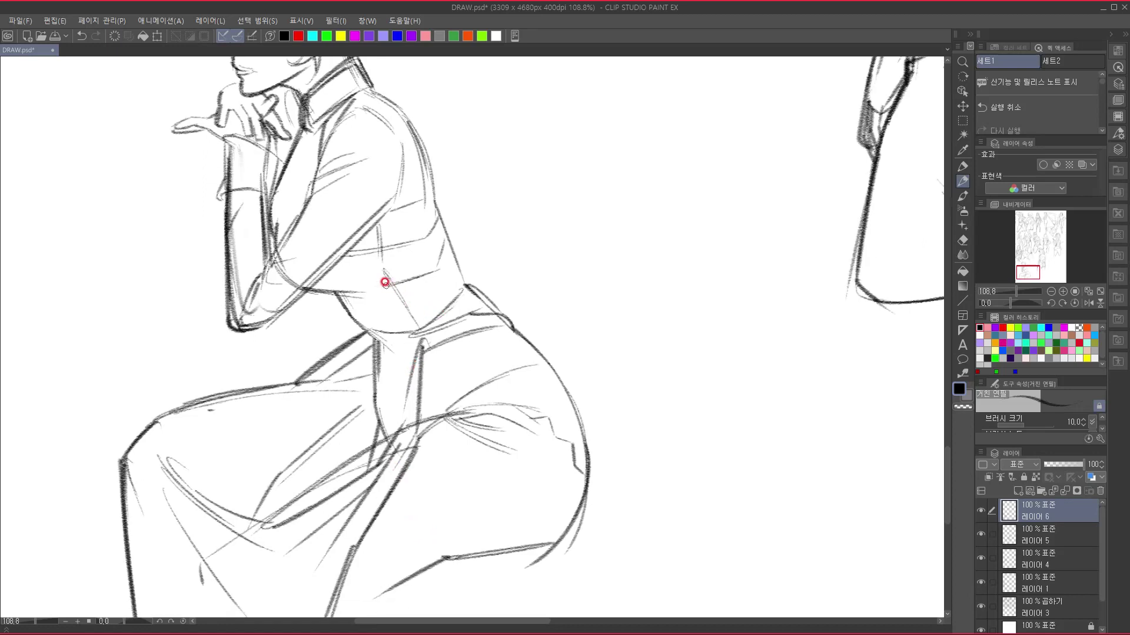
- Add another side crease on the shirt and darken the back contour from the shoulder to the waist
{"action": "mouse_move", "coordinate": [392, 218]}
{"action": "left_mouse_down"}
{"action": "mouse_move", "coordinate": [399, 270]}
{"action": "mouse_move", "coordinate": [425, 308]}
{"action": "left_mouse_up"}
{"action": "left_click_drag", "start_coordinate": [445, 240], "coordinate": [438, 266]}
{"action": "scroll", "coordinate": [429, 176], "scroll_direction": "up", "scroll_amount": 2}
{"action": "mouse_move", "coordinate": [369, 140]}
{"action": "left_mouse_down"}
{"action": "mouse_move", "coordinate": [409, 173]}
{"action": "mouse_move", "coordinate": [424, 209]}
{"action": "mouse_move", "coordinate": [429, 262]}
{"action": "left_mouse_up"}
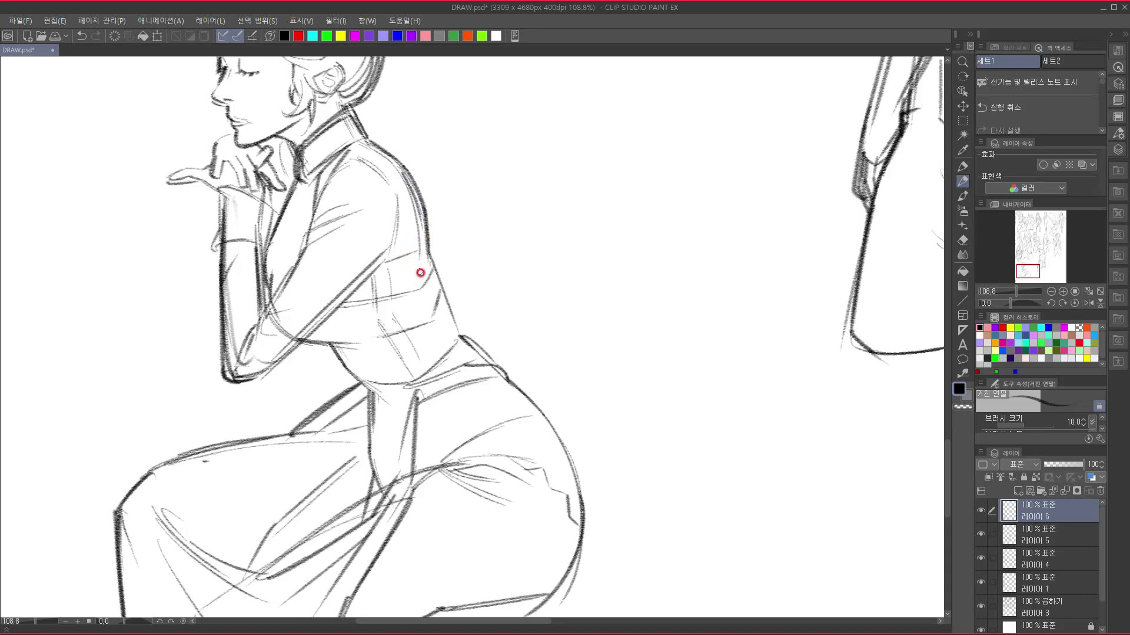
{"action": "mouse_move", "coordinate": [433, 247]}
{"action": "left_mouse_down"}
{"action": "mouse_move", "coordinate": [409, 317]}
{"action": "mouse_move", "coordinate": [439, 273]}
{"action": "mouse_move", "coordinate": [438, 324]}
{"action": "mouse_move", "coordinate": [440, 276]}
{"action": "left_mouse_up"}
{"action": "mouse_move", "coordinate": [460, 339]}
{"action": "left_mouse_down"}
{"action": "mouse_move", "coordinate": [444, 294]}
{"action": "mouse_move", "coordinate": [460, 337]}
{"action": "left_mouse_up"}
{"action": "mouse_move", "coordinate": [471, 446]}
{"action": "left_mouse_down"}
{"action": "mouse_move", "coordinate": [443, 246]}
{"action": "mouse_move", "coordinate": [512, 467]}
{"action": "mouse_move", "coordinate": [488, 535]}
{"action": "left_mouse_up"}
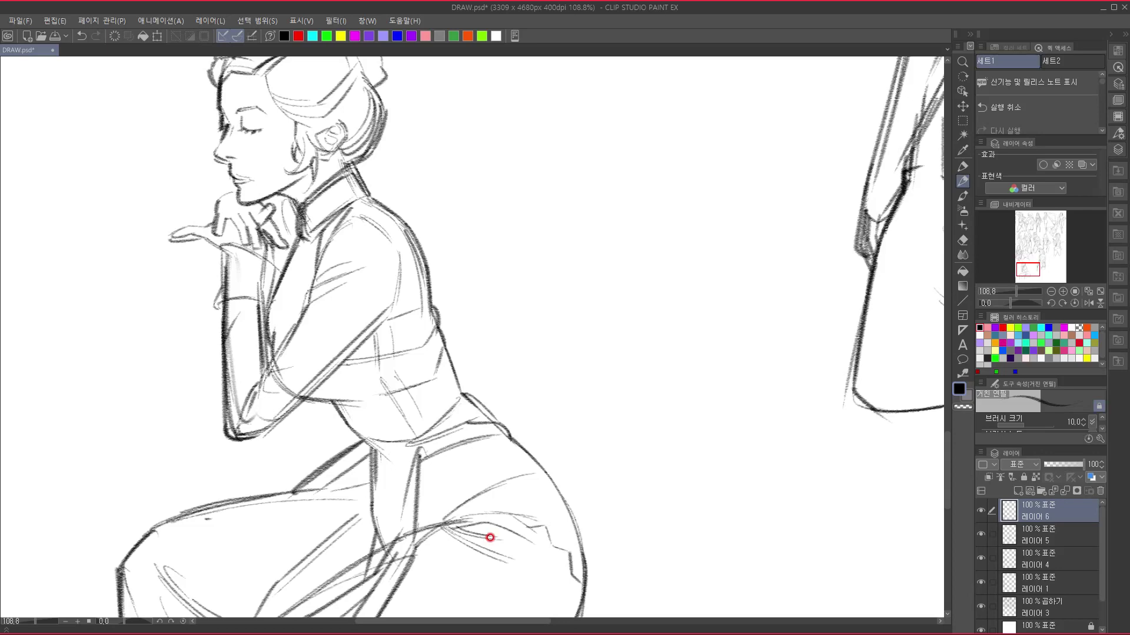
- Merge the sketch layers 레이어 6, 레이어 5 and 레이어 4 down into 레이어 1
{"action": "left_click_drag", "start_coordinate": [491, 537], "coordinate": [428, 372]}
{"action": "left_click_drag", "start_coordinate": [442, 320], "coordinate": [449, 474]}
{"action": "left_click_drag", "start_coordinate": [403, 386], "coordinate": [365, 309]}
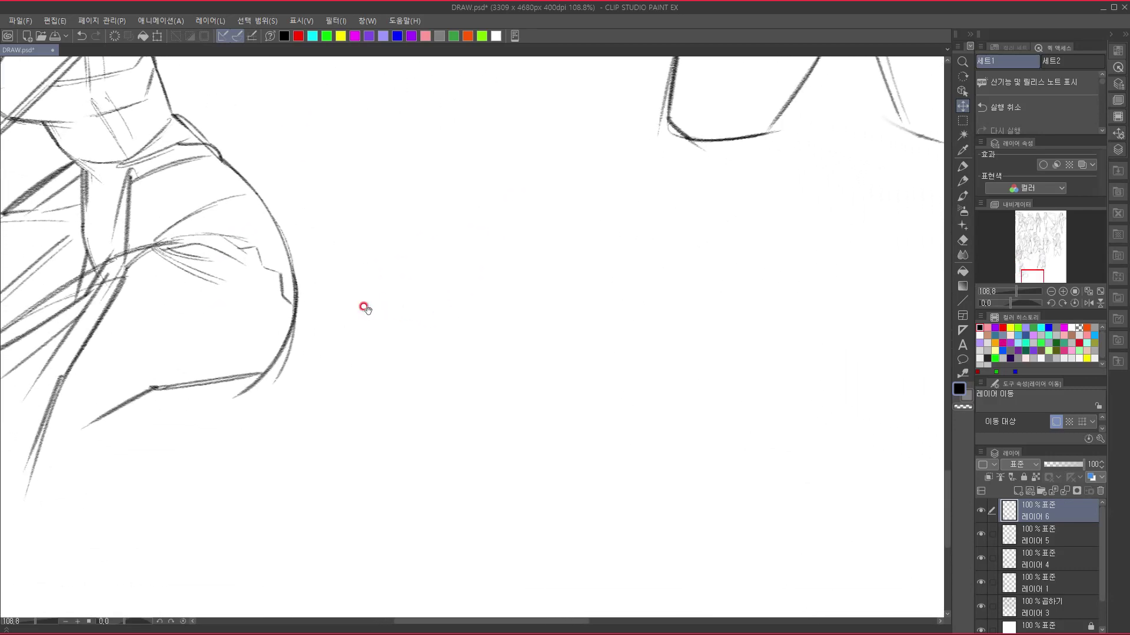
{"action": "left_click", "coordinate": [1065, 489]}
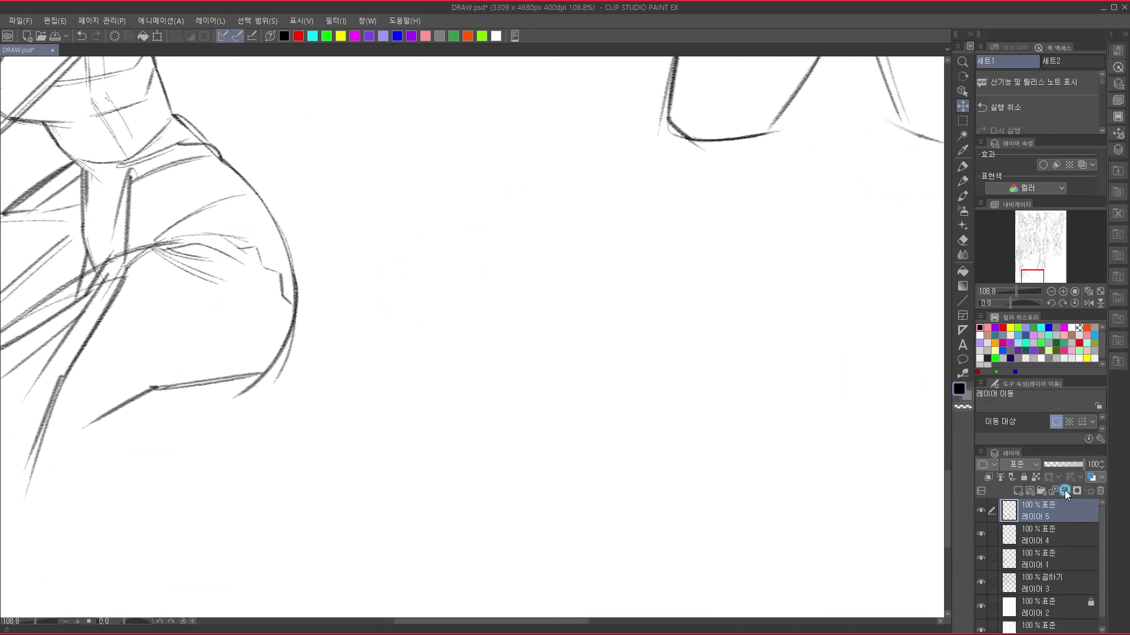
{"action": "left_click", "coordinate": [1064, 491]}
{"action": "left_click", "coordinate": [1064, 491]}
{"action": "left_click", "coordinate": [1063, 492]}
{"action": "left_click", "coordinate": [1018, 490]}
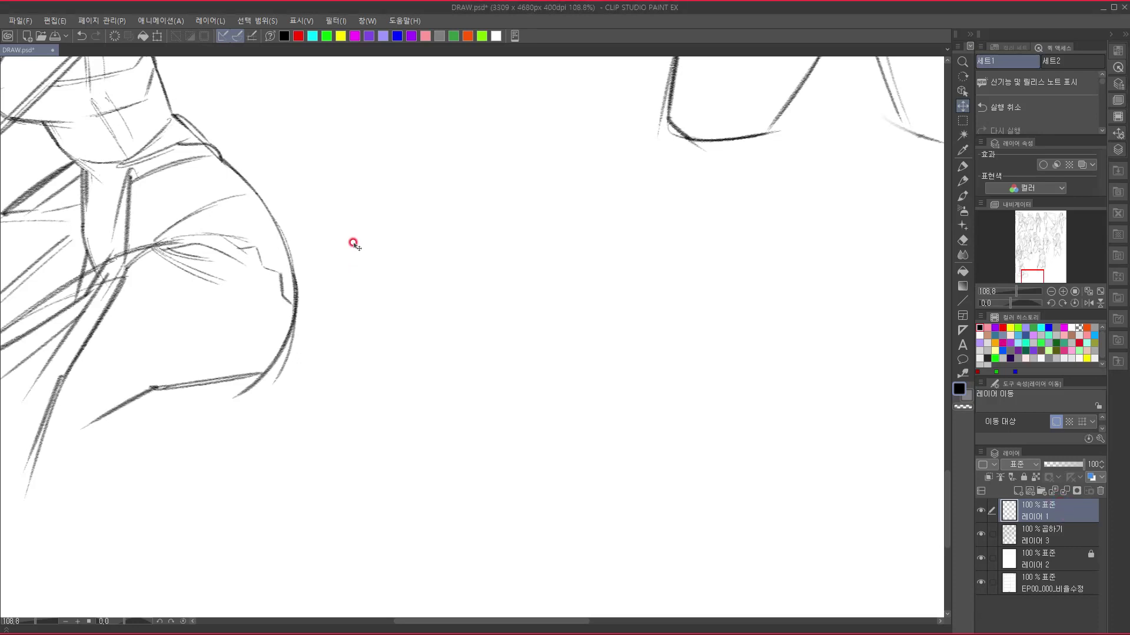
- Sketch a new head outline with skull, cheek and chin in the blank area between the seated woman and the standing figure
{"action": "key", "text": "p"}
{"action": "mouse_move", "coordinate": [373, 257]}
{"action": "left_mouse_down"}
{"action": "mouse_move", "coordinate": [434, 434]}
{"action": "mouse_move", "coordinate": [399, 474]}
{"action": "mouse_move", "coordinate": [406, 509]}
{"action": "left_mouse_up"}
{"action": "left_click_drag", "start_coordinate": [387, 379], "coordinate": [404, 520]}
{"action": "left_click_drag", "start_coordinate": [285, 248], "coordinate": [285, 259]}
{"action": "mouse_move", "coordinate": [314, 325]}
{"action": "left_mouse_down"}
{"action": "mouse_move", "coordinate": [289, 518]}
{"action": "mouse_move", "coordinate": [355, 300]}
{"action": "left_mouse_up"}
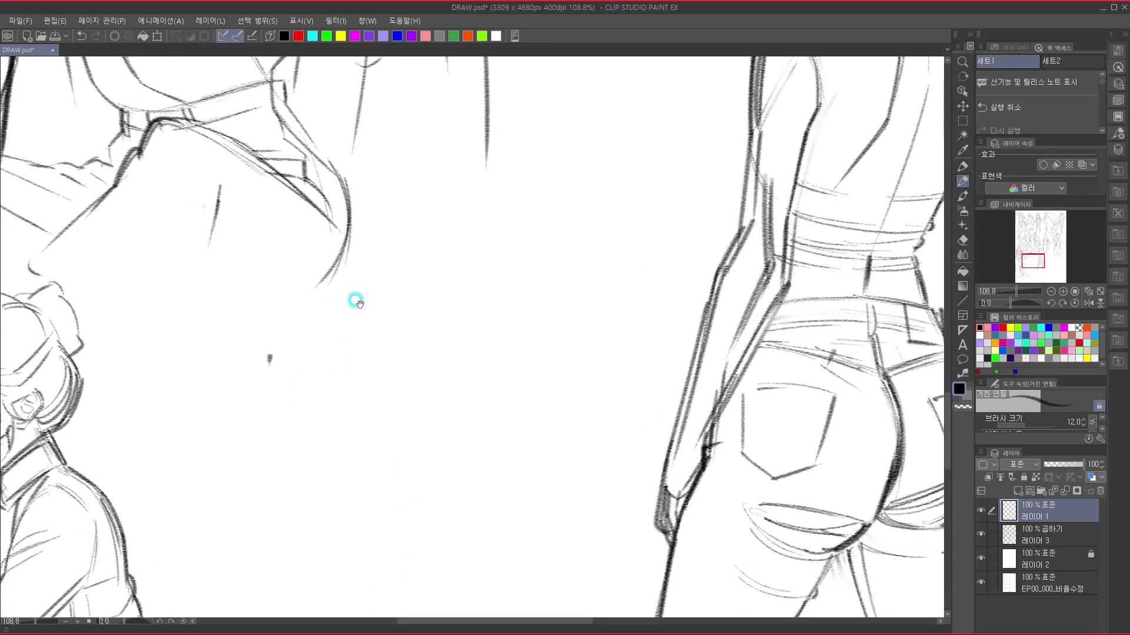
{"action": "mouse_move", "coordinate": [288, 310]}
{"action": "left_mouse_down"}
{"action": "mouse_move", "coordinate": [312, 372]}
{"action": "mouse_move", "coordinate": [147, 482]}
{"action": "mouse_move", "coordinate": [395, 305]}
{"action": "left_mouse_up"}
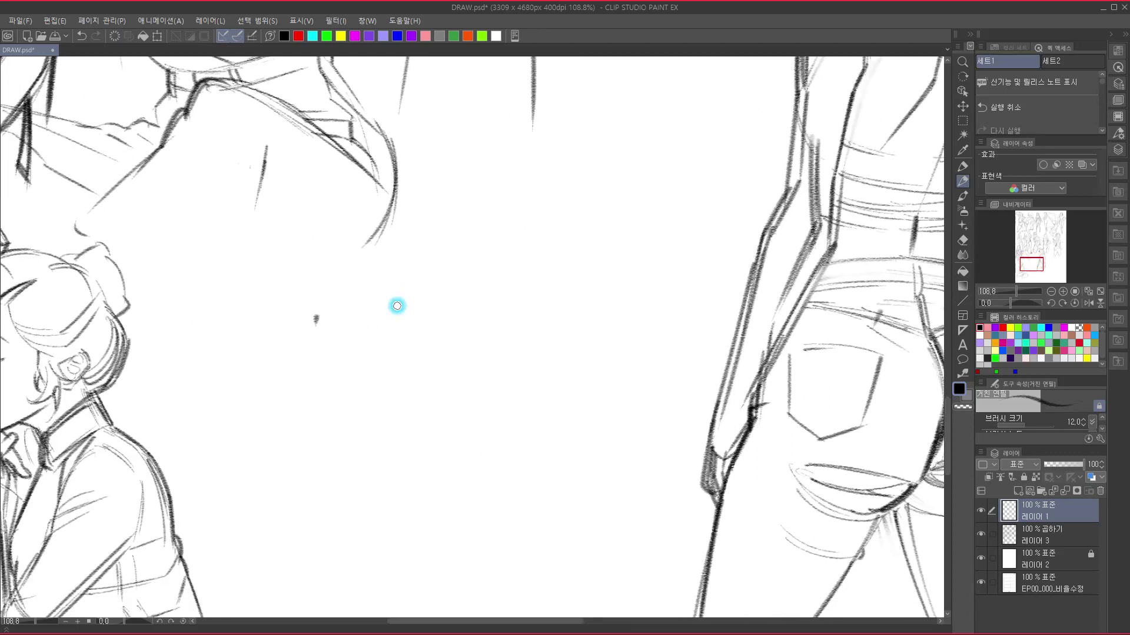
{"action": "left_click_drag", "start_coordinate": [363, 240], "coordinate": [318, 273]}
{"action": "left_click_drag", "start_coordinate": [400, 248], "coordinate": [448, 286]}
{"action": "left_click_drag", "start_coordinate": [422, 340], "coordinate": [387, 288]}
{"action": "mouse_move", "coordinate": [293, 231]}
{"action": "left_mouse_down"}
{"action": "mouse_move", "coordinate": [283, 289]}
{"action": "mouse_move", "coordinate": [287, 258]}
{"action": "mouse_move", "coordinate": [297, 323]}
{"action": "mouse_move", "coordinate": [326, 370]}
{"action": "mouse_move", "coordinate": [362, 386]}
{"action": "mouse_move", "coordinate": [382, 366]}
{"action": "left_mouse_up"}
{"action": "left_click_drag", "start_coordinate": [342, 387], "coordinate": [381, 368]}
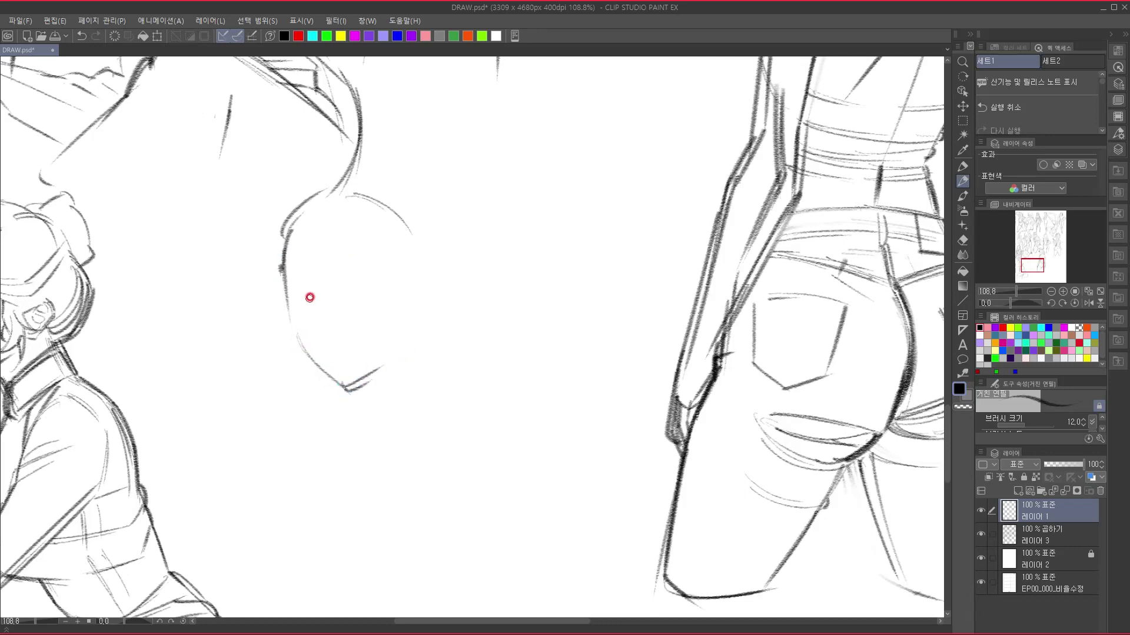
- Draw both eyes and the nose inside the new head outline with small, light strokes
{"action": "mouse_move", "coordinate": [297, 295]}
{"action": "left_mouse_down"}
{"action": "mouse_move", "coordinate": [342, 280]}
{"action": "mouse_move", "coordinate": [383, 284]}
{"action": "mouse_move", "coordinate": [348, 264]}
{"action": "mouse_move", "coordinate": [378, 269]}
{"action": "mouse_move", "coordinate": [351, 288]}
{"action": "left_mouse_up"}
{"action": "left_click_drag", "start_coordinate": [302, 297], "coordinate": [315, 299]}
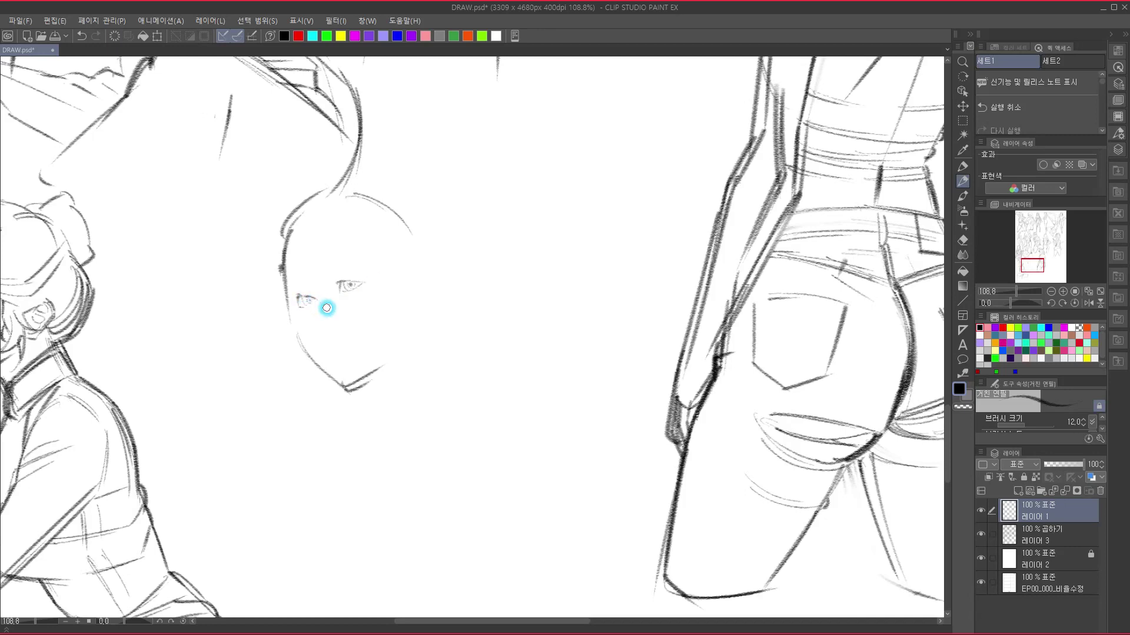
{"action": "left_click_drag", "start_coordinate": [308, 288], "coordinate": [318, 314]}
{"action": "left_click_drag", "start_coordinate": [337, 290], "coordinate": [355, 285]}
{"action": "left_click_drag", "start_coordinate": [341, 283], "coordinate": [358, 286]}
{"action": "mouse_move", "coordinate": [351, 285]}
{"action": "left_mouse_down"}
{"action": "mouse_move", "coordinate": [300, 305]}
{"action": "mouse_move", "coordinate": [308, 298]}
{"action": "left_mouse_up"}
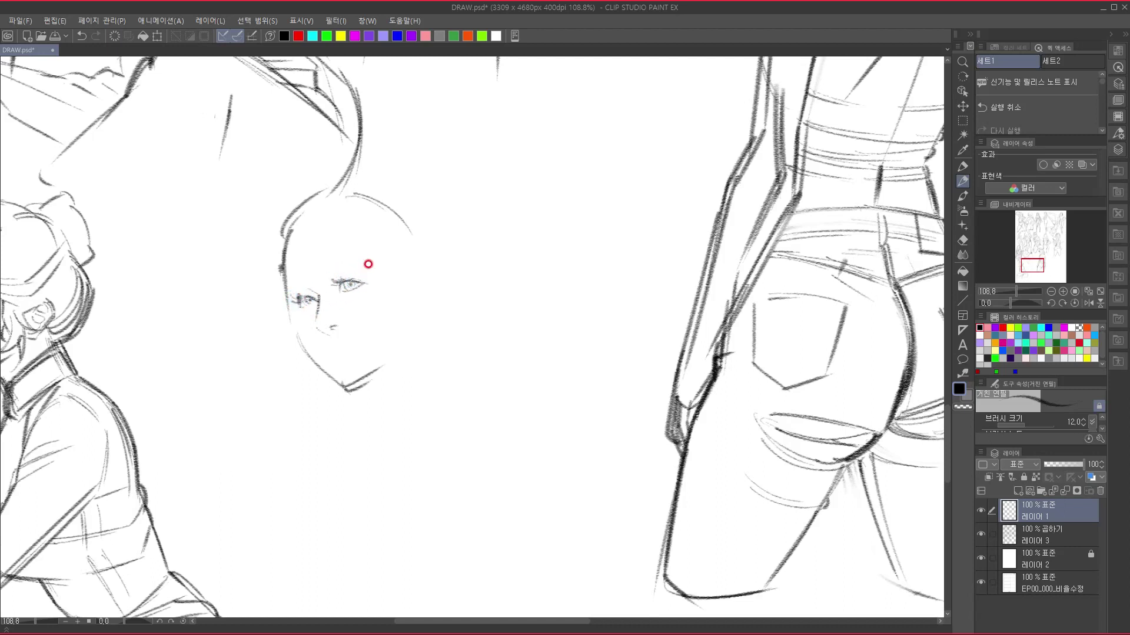
- Add the eyebrows above the eyes and the mouth with its lower lip below the nose
{"action": "left_click_drag", "start_coordinate": [363, 284], "coordinate": [362, 281]}
{"action": "left_click_drag", "start_coordinate": [328, 277], "coordinate": [358, 265]}
{"action": "left_click_drag", "start_coordinate": [291, 287], "coordinate": [304, 293]}
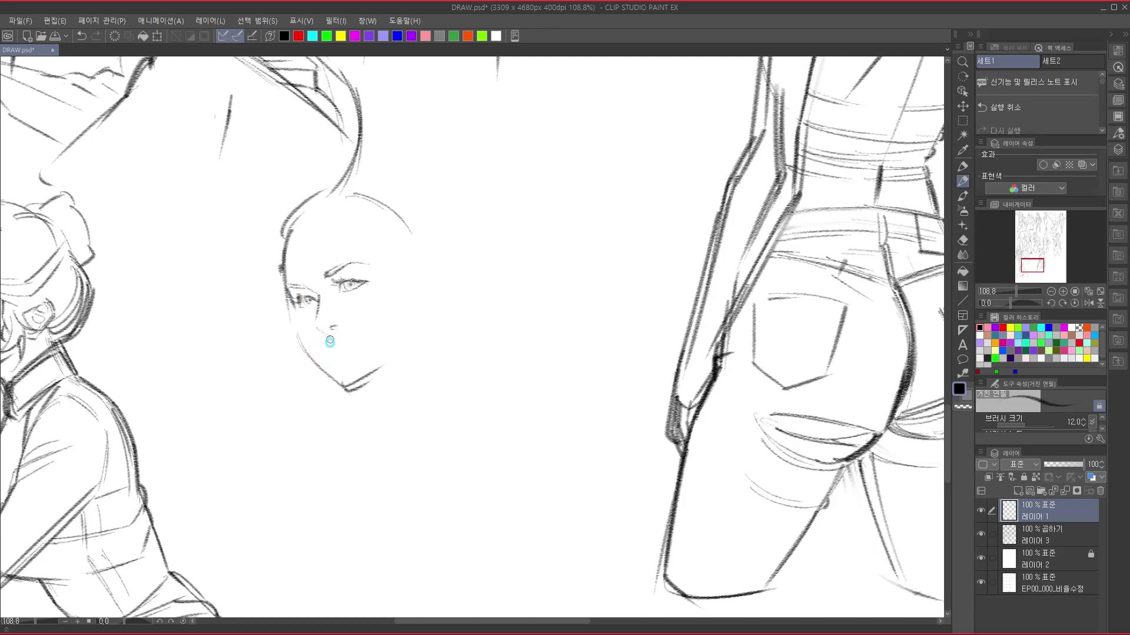
{"action": "left_click_drag", "start_coordinate": [348, 344], "coordinate": [365, 339]}
{"action": "left_click_drag", "start_coordinate": [333, 355], "coordinate": [353, 349]}
- Darken the jaw contour and frame the face with a hairline and inner hair strands down to the cheek
{"action": "mouse_move", "coordinate": [297, 310]}
{"action": "left_mouse_down"}
{"action": "mouse_move", "coordinate": [322, 363]}
{"action": "mouse_move", "coordinate": [305, 344]}
{"action": "mouse_move", "coordinate": [357, 397]}
{"action": "left_mouse_up"}
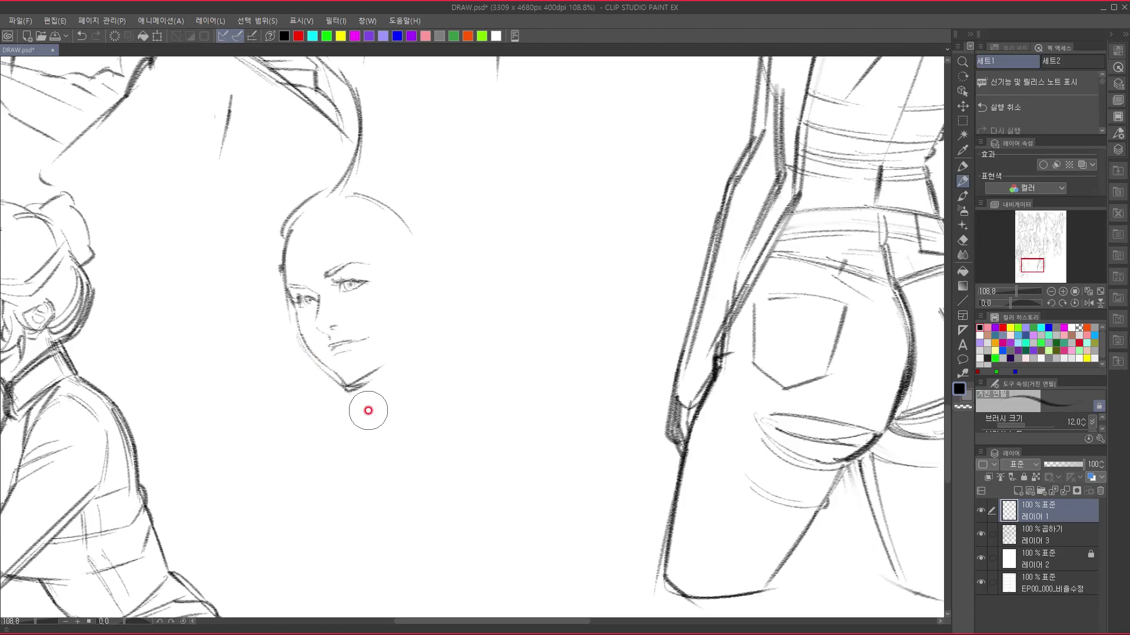
{"action": "mouse_move", "coordinate": [289, 290]}
{"action": "left_mouse_down"}
{"action": "mouse_move", "coordinate": [308, 353]}
{"action": "mouse_move", "coordinate": [353, 378]}
{"action": "mouse_move", "coordinate": [364, 369]}
{"action": "left_mouse_up"}
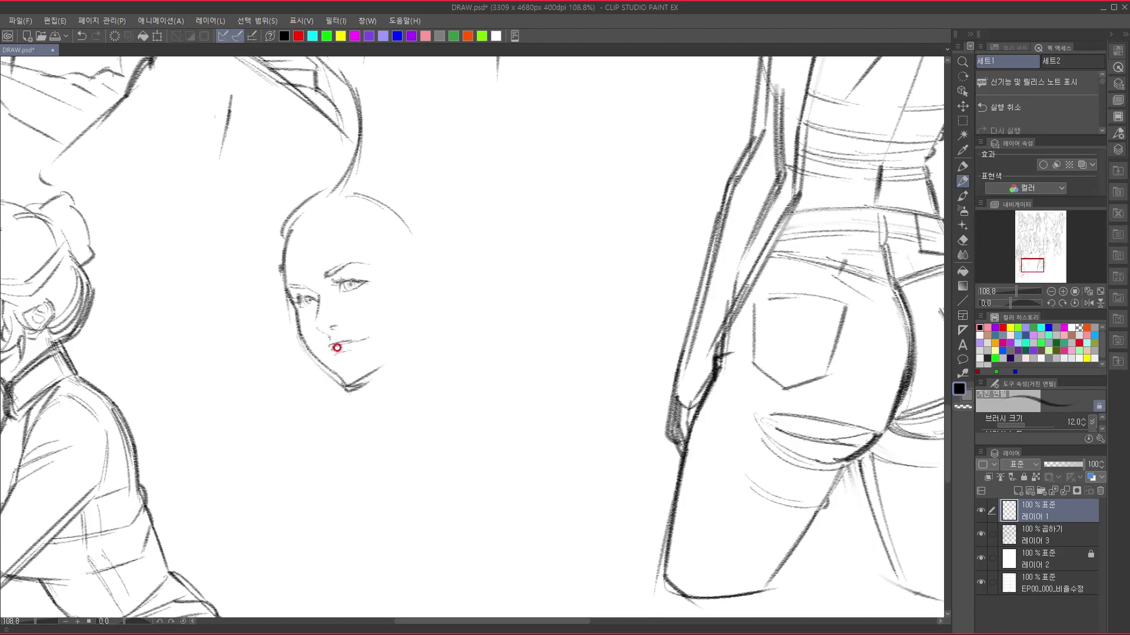
{"action": "mouse_move", "coordinate": [331, 283]}
{"action": "left_mouse_down"}
{"action": "mouse_move", "coordinate": [355, 252]}
{"action": "mouse_move", "coordinate": [385, 194]}
{"action": "mouse_move", "coordinate": [312, 268]}
{"action": "mouse_move", "coordinate": [288, 283]}
{"action": "left_mouse_up"}
{"action": "mouse_move", "coordinate": [284, 261]}
{"action": "left_mouse_down"}
{"action": "mouse_move", "coordinate": [305, 229]}
{"action": "mouse_move", "coordinate": [285, 237]}
{"action": "mouse_move", "coordinate": [311, 229]}
{"action": "mouse_move", "coordinate": [358, 250]}
{"action": "mouse_move", "coordinate": [376, 317]}
{"action": "mouse_move", "coordinate": [376, 300]}
{"action": "mouse_move", "coordinate": [352, 334]}
{"action": "mouse_move", "coordinate": [376, 328]}
{"action": "mouse_move", "coordinate": [366, 352]}
{"action": "mouse_move", "coordinate": [376, 327]}
{"action": "left_mouse_up"}
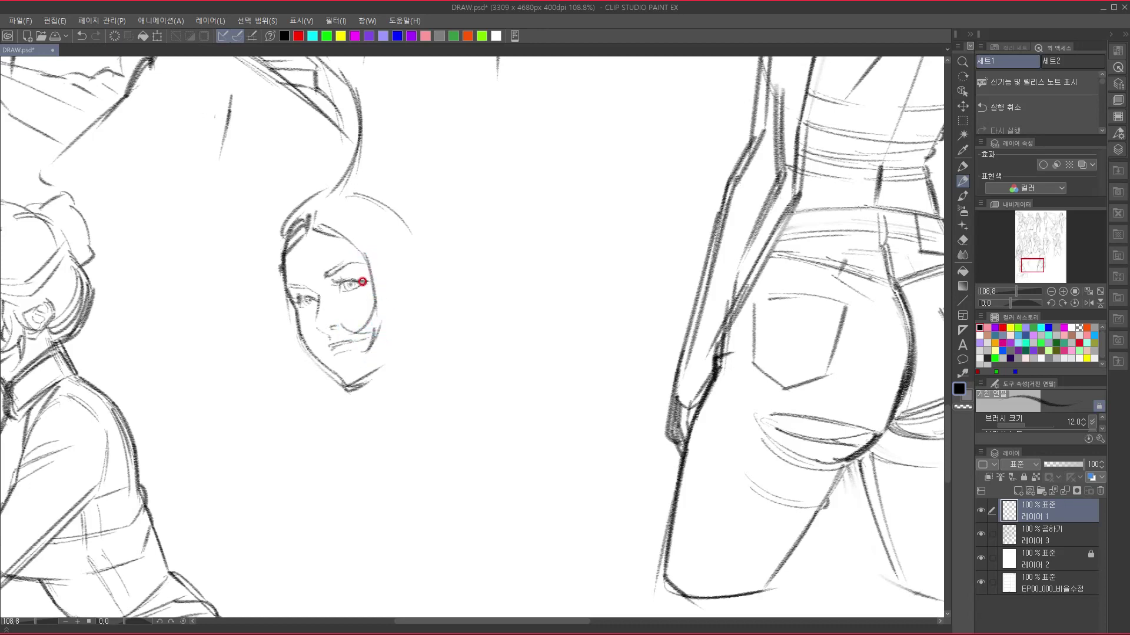
{"action": "left_click_drag", "start_coordinate": [342, 212], "coordinate": [395, 317]}
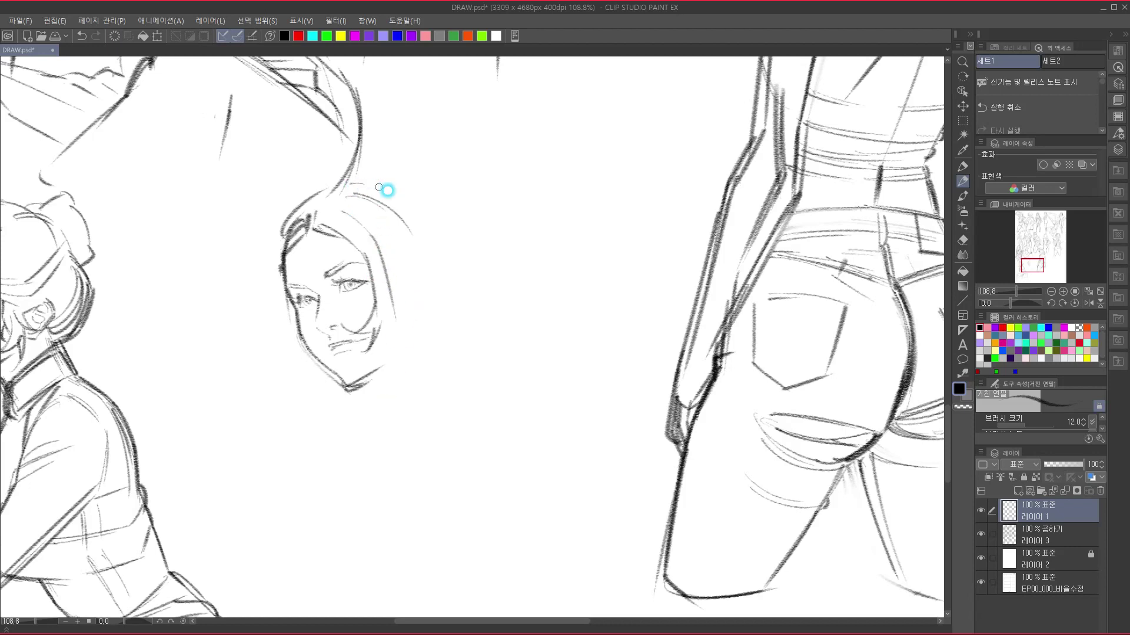
- Draw the outer hair silhouette and a long lock falling past the chin into curled, pointed ends
{"action": "mouse_move", "coordinate": [376, 181]}
{"action": "left_mouse_down"}
{"action": "mouse_move", "coordinate": [452, 234]}
{"action": "mouse_move", "coordinate": [482, 322]}
{"action": "left_mouse_up"}
{"action": "left_click_drag", "start_coordinate": [419, 360], "coordinate": [408, 351]}
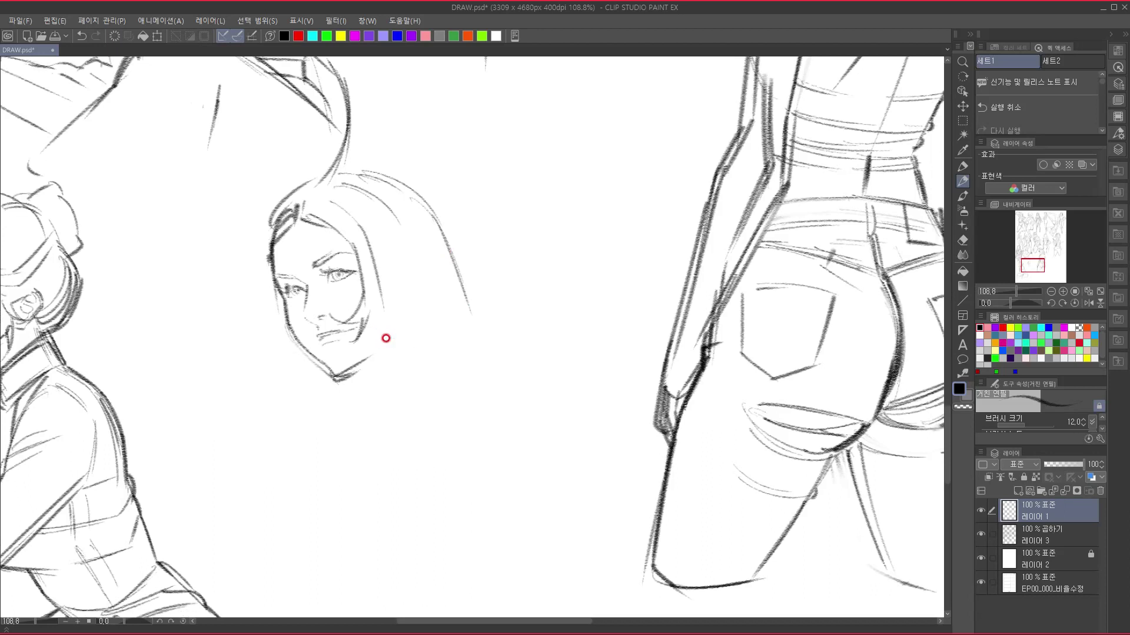
{"action": "mouse_move", "coordinate": [266, 226]}
{"action": "left_mouse_down"}
{"action": "mouse_move", "coordinate": [257, 310]}
{"action": "mouse_move", "coordinate": [263, 412]}
{"action": "mouse_move", "coordinate": [280, 362]}
{"action": "mouse_move", "coordinate": [260, 277]}
{"action": "mouse_move", "coordinate": [281, 376]}
{"action": "mouse_move", "coordinate": [267, 337]}
{"action": "mouse_move", "coordinate": [260, 392]}
{"action": "left_mouse_up"}
{"action": "left_click_drag", "start_coordinate": [343, 393], "coordinate": [346, 330]}
{"action": "mouse_move", "coordinate": [271, 270]}
{"action": "left_mouse_down"}
{"action": "mouse_move", "coordinate": [270, 412]}
{"action": "mouse_move", "coordinate": [236, 470]}
{"action": "mouse_move", "coordinate": [263, 471]}
{"action": "mouse_move", "coordinate": [272, 497]}
{"action": "left_mouse_up"}
{"action": "left_click_drag", "start_coordinate": [284, 458], "coordinate": [272, 508]}
{"action": "left_click_drag", "start_coordinate": [282, 421], "coordinate": [291, 477]}
{"action": "left_click_drag", "start_coordinate": [296, 436], "coordinate": [274, 511]}
{"action": "left_click_drag", "start_coordinate": [254, 503], "coordinate": [304, 502]}
- Sketch the ear and its lobe beside the inner hair strands
{"action": "left_click_drag", "start_coordinate": [410, 377], "coordinate": [373, 374]}
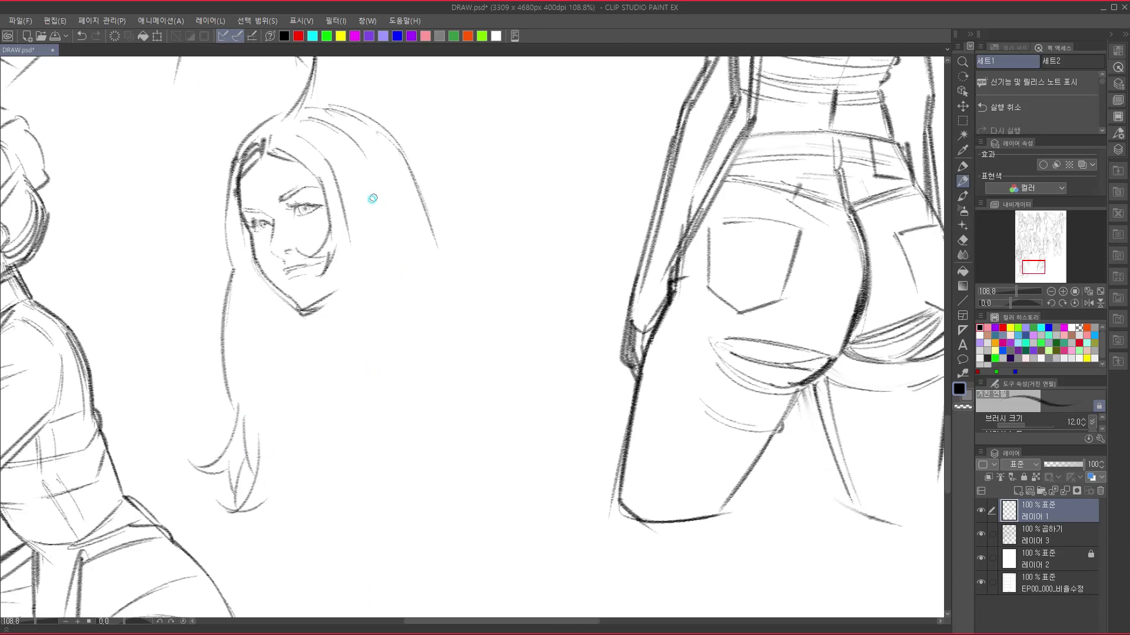
{"action": "mouse_move", "coordinate": [368, 198]}
{"action": "left_mouse_down"}
{"action": "mouse_move", "coordinate": [392, 210]}
{"action": "mouse_move", "coordinate": [377, 231]}
{"action": "left_mouse_up"}
{"action": "mouse_move", "coordinate": [388, 191]}
{"action": "left_mouse_down"}
{"action": "mouse_move", "coordinate": [395, 216]}
{"action": "mouse_move", "coordinate": [371, 247]}
{"action": "left_mouse_up"}
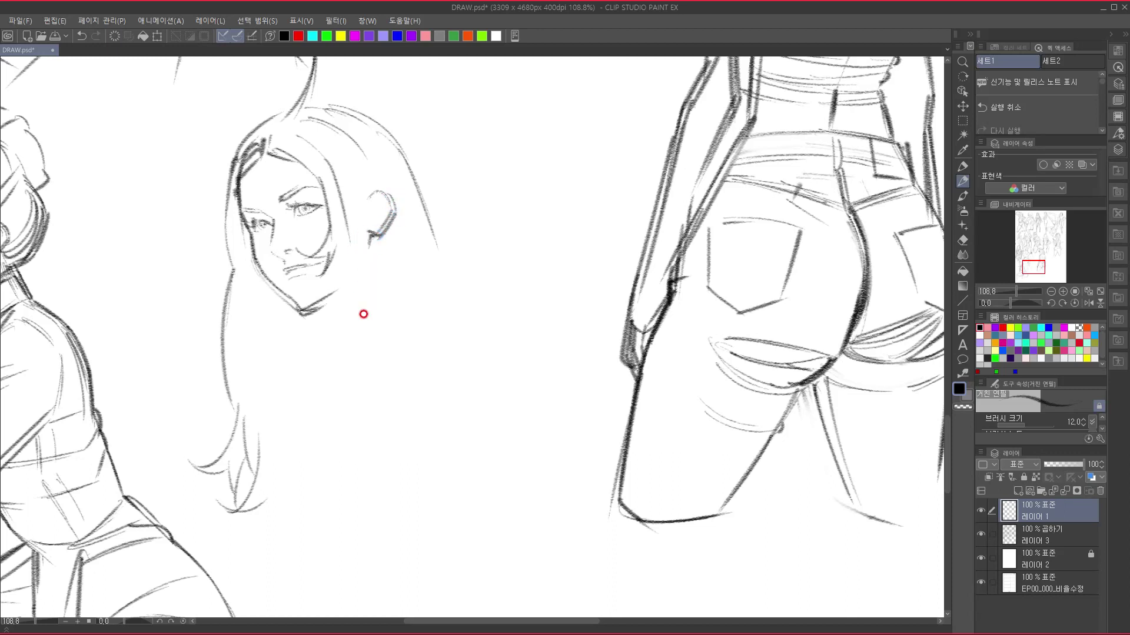
- Draw the raised near shoulder overlapping the chin, the far shoulder slope and the line falling from the chin
{"action": "mouse_move", "coordinate": [319, 294]}
{"action": "left_mouse_down"}
{"action": "mouse_move", "coordinate": [297, 272]}
{"action": "mouse_move", "coordinate": [298, 284]}
{"action": "mouse_move", "coordinate": [324, 286]}
{"action": "mouse_move", "coordinate": [336, 253]}
{"action": "mouse_move", "coordinate": [371, 259]}
{"action": "mouse_move", "coordinate": [481, 305]}
{"action": "mouse_move", "coordinate": [496, 334]}
{"action": "left_mouse_up"}
{"action": "left_click_drag", "start_coordinate": [424, 395], "coordinate": [403, 349]}
{"action": "left_click_drag", "start_coordinate": [473, 273], "coordinate": [445, 337]}
{"action": "left_click_drag", "start_coordinate": [275, 240], "coordinate": [286, 301]}
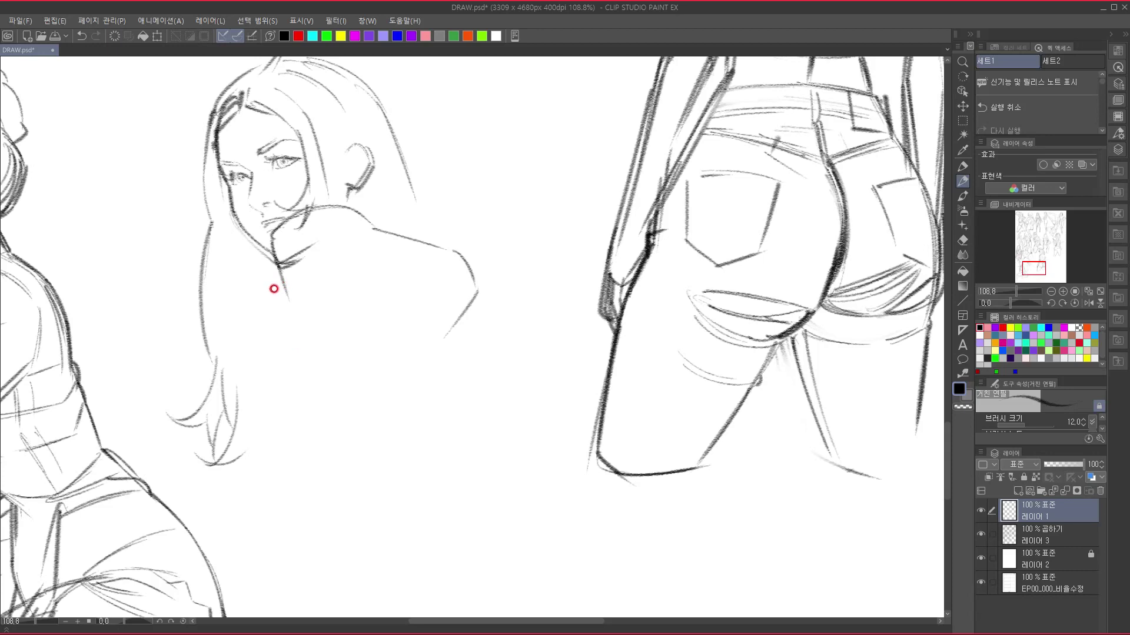
{"action": "left_click_drag", "start_coordinate": [270, 240], "coordinate": [292, 312]}
- Extend the figure's front contour downward from the chin, thicken it and round it off at the elbow
{"action": "scroll", "coordinate": [302, 347], "scroll_direction": "down", "scroll_amount": 2}
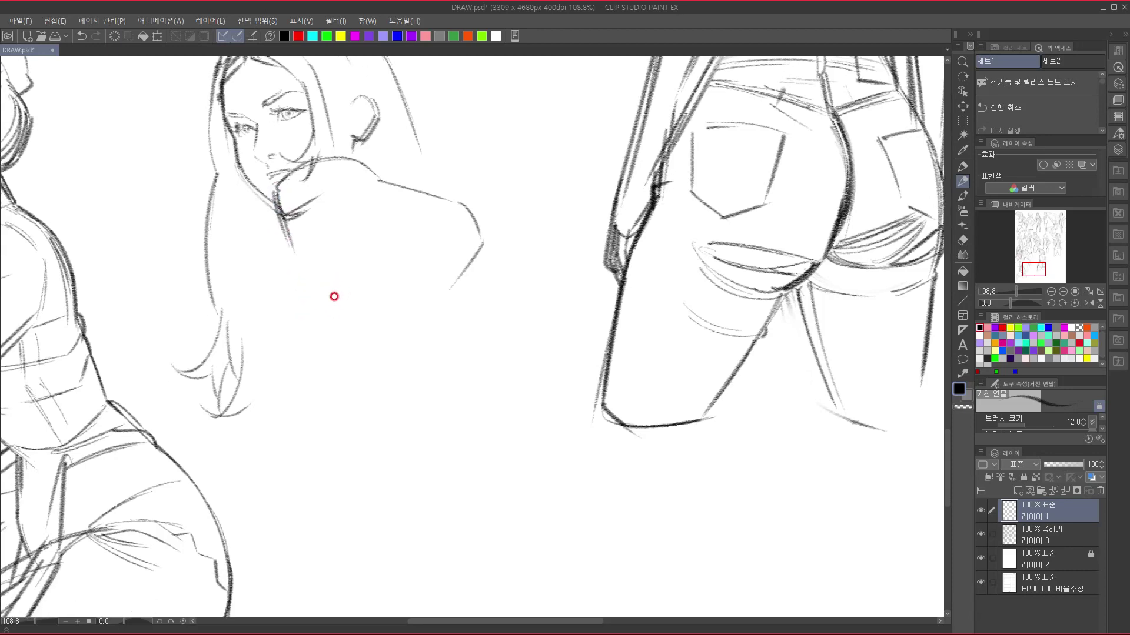
{"action": "mouse_move", "coordinate": [299, 260]}
{"action": "left_mouse_down"}
{"action": "mouse_move", "coordinate": [301, 435]}
{"action": "mouse_move", "coordinate": [332, 388]}
{"action": "left_mouse_up"}
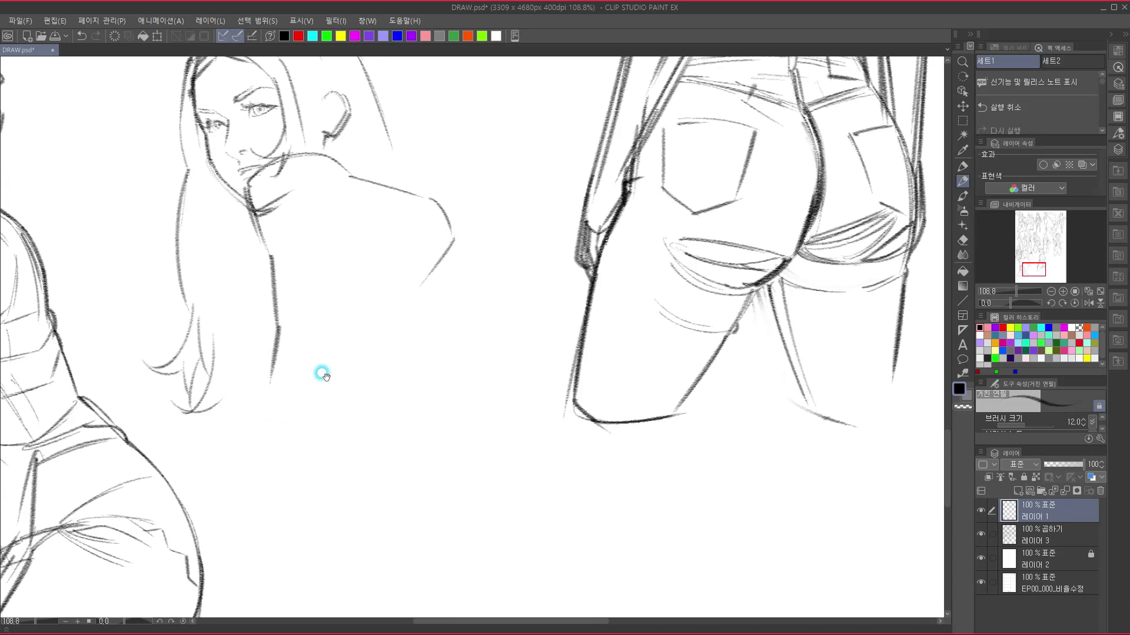
{"action": "mouse_move", "coordinate": [268, 257]}
{"action": "left_mouse_down"}
{"action": "mouse_move", "coordinate": [278, 337]}
{"action": "mouse_move", "coordinate": [267, 402]}
{"action": "mouse_move", "coordinate": [311, 435]}
{"action": "mouse_move", "coordinate": [272, 403]}
{"action": "mouse_move", "coordinate": [349, 409]}
{"action": "mouse_move", "coordinate": [338, 388]}
{"action": "left_mouse_up"}
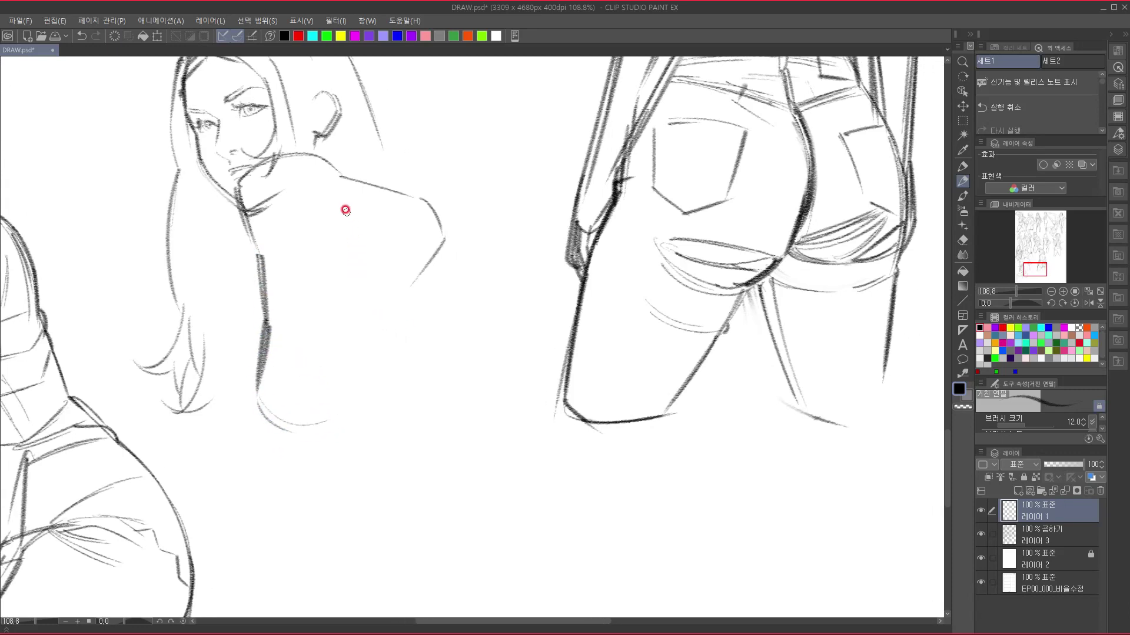
- Draw the neck line behind the ear and refine the shoulder and upper-back contour with curved strokes
{"action": "mouse_move", "coordinate": [312, 145]}
{"action": "left_mouse_down"}
{"action": "mouse_move", "coordinate": [289, 192]}
{"action": "mouse_move", "coordinate": [328, 215]}
{"action": "left_mouse_up"}
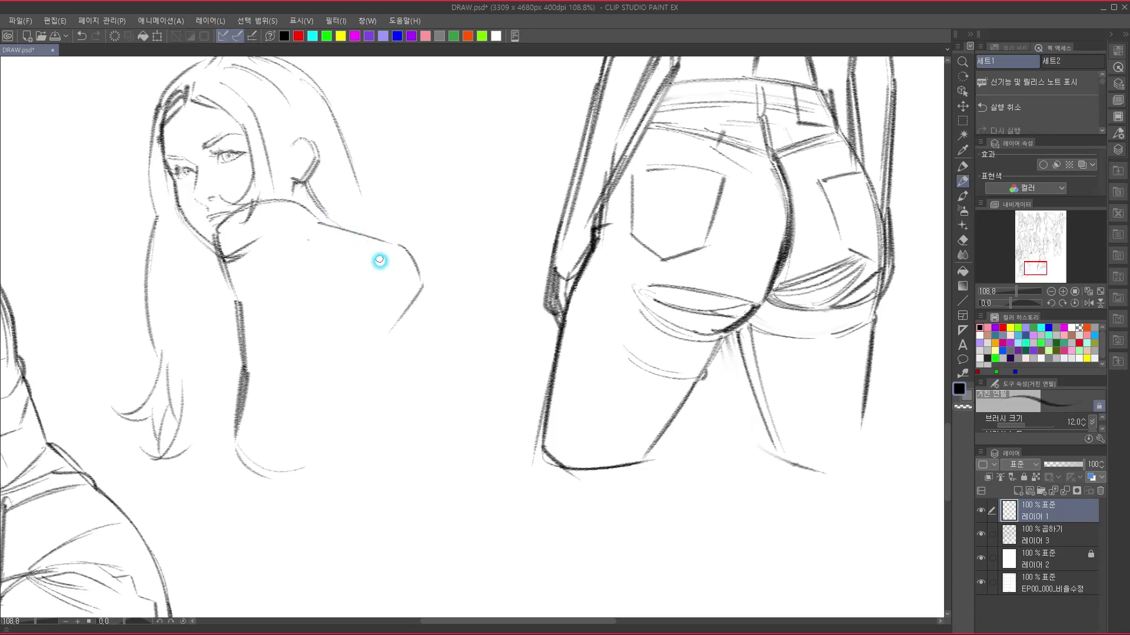
{"action": "left_click_drag", "start_coordinate": [303, 205], "coordinate": [353, 236]}
{"action": "left_click_drag", "start_coordinate": [313, 213], "coordinate": [415, 254]}
{"action": "left_click_drag", "start_coordinate": [373, 289], "coordinate": [362, 275]}
{"action": "left_click_drag", "start_coordinate": [349, 218], "coordinate": [400, 231]}
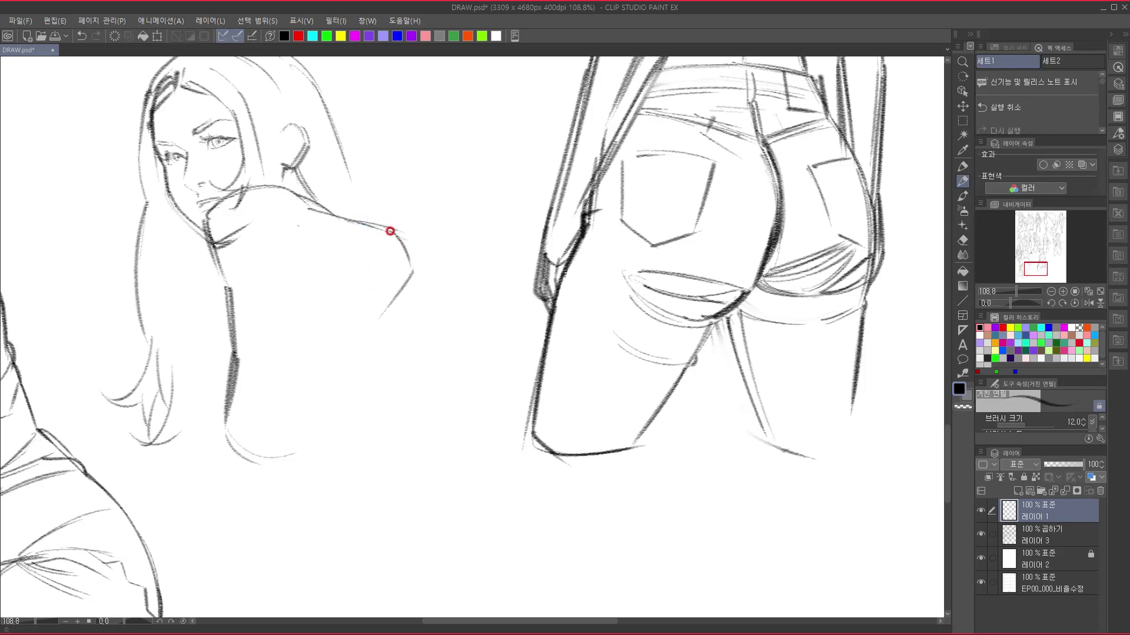
{"action": "mouse_move", "coordinate": [264, 187]}
{"action": "left_mouse_down"}
{"action": "mouse_move", "coordinate": [316, 215]}
{"action": "mouse_move", "coordinate": [373, 222]}
{"action": "mouse_move", "coordinate": [382, 287]}
{"action": "left_mouse_up"}
- Draw the diagonal arm line running down to the elbow and the curved side of the torso
{"action": "left_click_drag", "start_coordinate": [335, 236], "coordinate": [223, 412]}
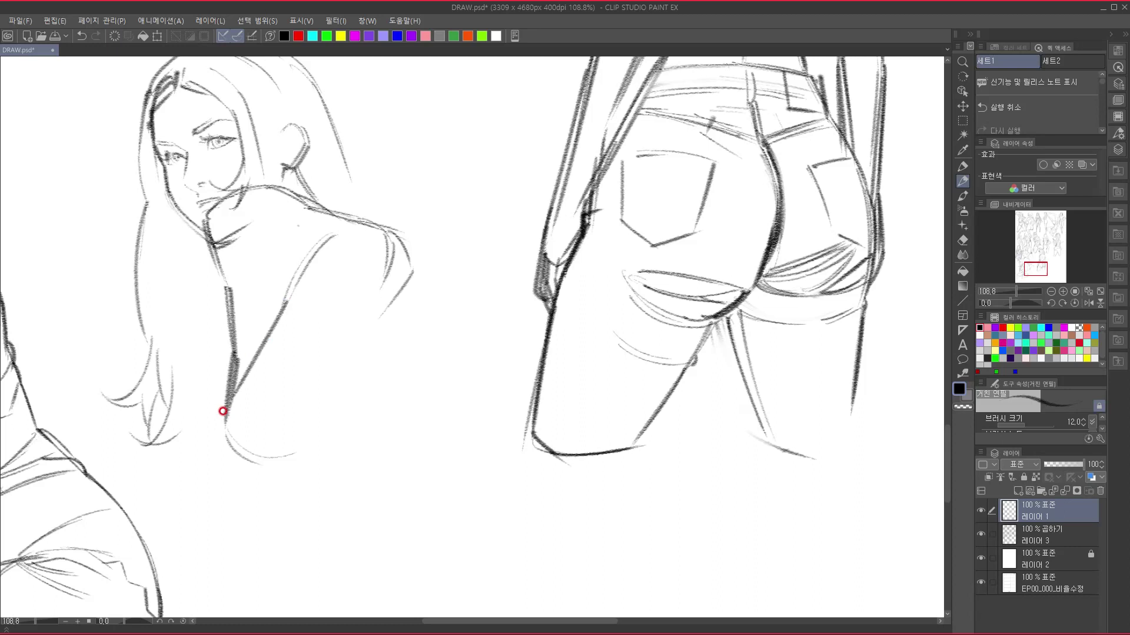
{"action": "left_click_drag", "start_coordinate": [299, 372], "coordinate": [278, 352]}
{"action": "mouse_move", "coordinate": [315, 208]}
{"action": "left_mouse_down"}
{"action": "mouse_move", "coordinate": [344, 247]}
{"action": "mouse_move", "coordinate": [360, 318]}
{"action": "left_mouse_up"}
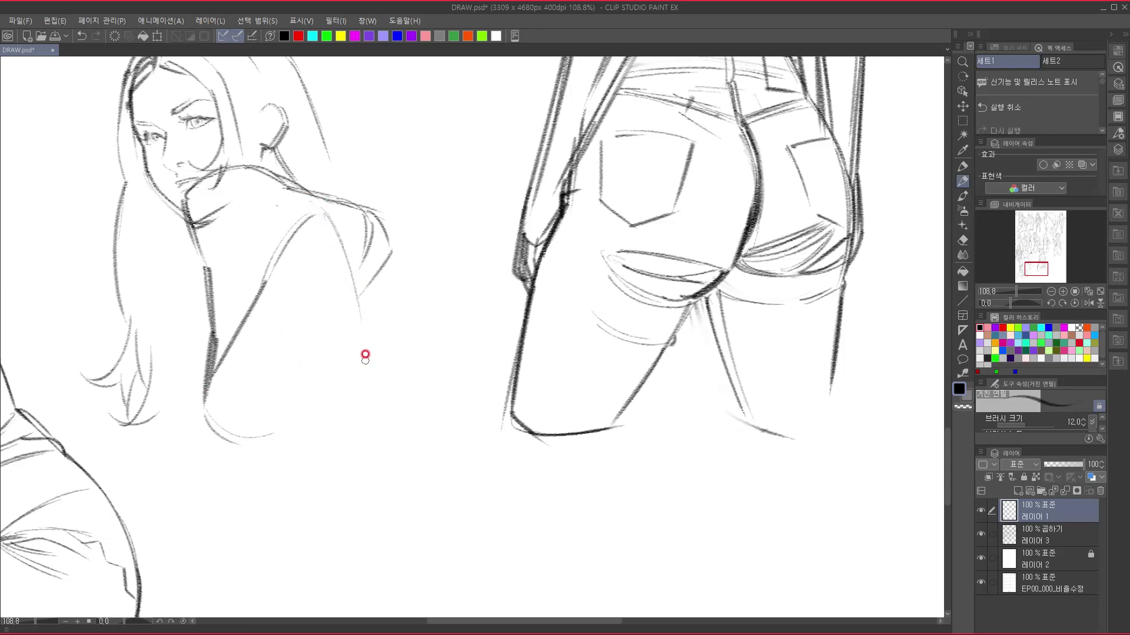
{"action": "left_click_drag", "start_coordinate": [346, 253], "coordinate": [367, 348]}
- Extend the contour of the figure's back downward from the shoulder in a long curve
{"action": "scroll", "coordinate": [375, 337], "scroll_direction": "down", "scroll_amount": 1}
{"action": "scroll", "coordinate": [375, 338], "scroll_direction": "right", "scroll_amount": 1}
{"action": "mouse_move", "coordinate": [349, 184]}
{"action": "left_mouse_down"}
{"action": "mouse_move", "coordinate": [383, 261]}
{"action": "mouse_move", "coordinate": [355, 190]}
{"action": "mouse_move", "coordinate": [378, 242]}
{"action": "mouse_move", "coordinate": [381, 295]}
{"action": "left_mouse_up"}
{"action": "left_click_drag", "start_coordinate": [374, 231], "coordinate": [376, 305]}
{"action": "left_click_drag", "start_coordinate": [405, 353], "coordinate": [395, 311]}
- Sketch the rounded hip curves below the torso and the outer thigh line running downward
{"action": "left_click_drag", "start_coordinate": [234, 307], "coordinate": [327, 271]}
{"action": "mouse_move", "coordinate": [322, 348]}
{"action": "left_mouse_down"}
{"action": "mouse_move", "coordinate": [316, 408]}
{"action": "mouse_move", "coordinate": [351, 344]}
{"action": "left_mouse_up"}
{"action": "mouse_move", "coordinate": [337, 272]}
{"action": "left_mouse_down"}
{"action": "mouse_move", "coordinate": [388, 285]}
{"action": "mouse_move", "coordinate": [446, 273]}
{"action": "mouse_move", "coordinate": [480, 287]}
{"action": "mouse_move", "coordinate": [520, 339]}
{"action": "left_mouse_up"}
{"action": "mouse_move", "coordinate": [488, 387]}
{"action": "left_mouse_down"}
{"action": "mouse_move", "coordinate": [464, 328]}
{"action": "mouse_move", "coordinate": [471, 305]}
{"action": "mouse_move", "coordinate": [515, 323]}
{"action": "left_mouse_up"}
{"action": "left_click_drag", "start_coordinate": [511, 275], "coordinate": [531, 377]}
{"action": "left_click_drag", "start_coordinate": [406, 371], "coordinate": [397, 360]}
{"action": "left_click_drag", "start_coordinate": [400, 258], "coordinate": [443, 497]}
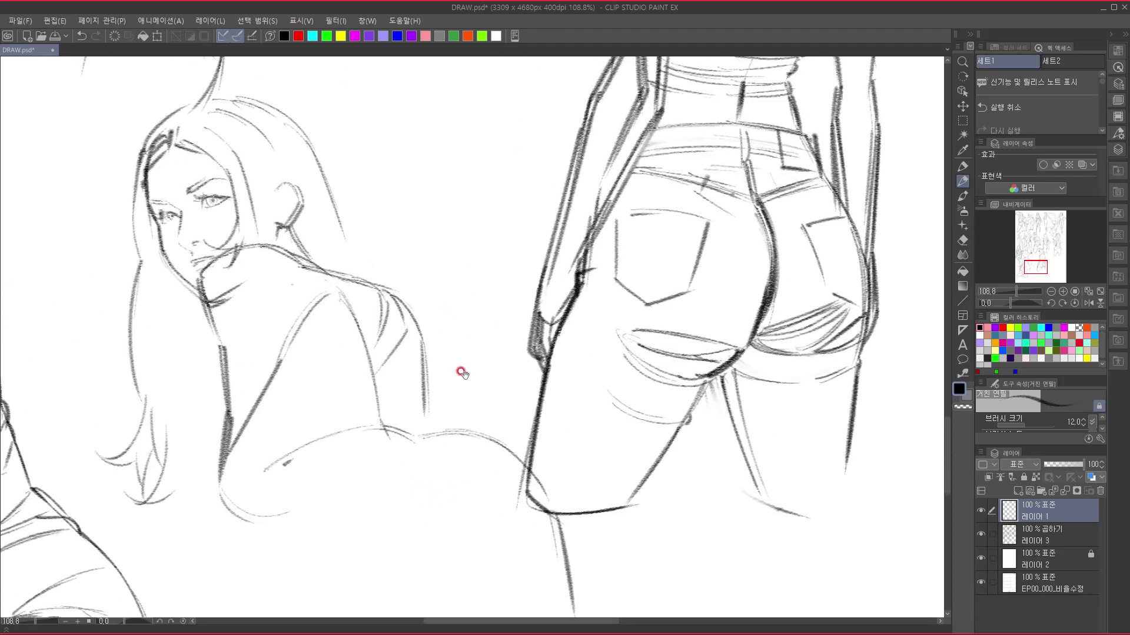
- Reinforce the shoulder and leaning arm down to the elbow, and add short detail lines across the chest
{"action": "scroll", "coordinate": [462, 371], "scroll_direction": "down", "scroll_amount": 1}
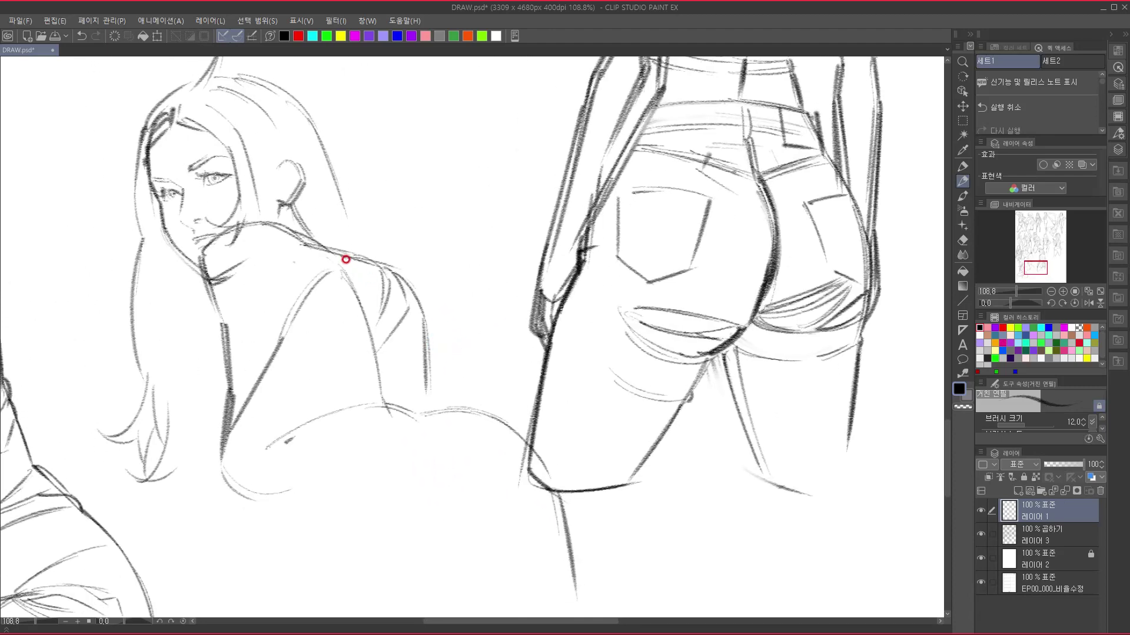
{"action": "mouse_move", "coordinate": [299, 235]}
{"action": "left_mouse_down"}
{"action": "mouse_move", "coordinate": [370, 257]}
{"action": "mouse_move", "coordinate": [378, 303]}
{"action": "left_mouse_up"}
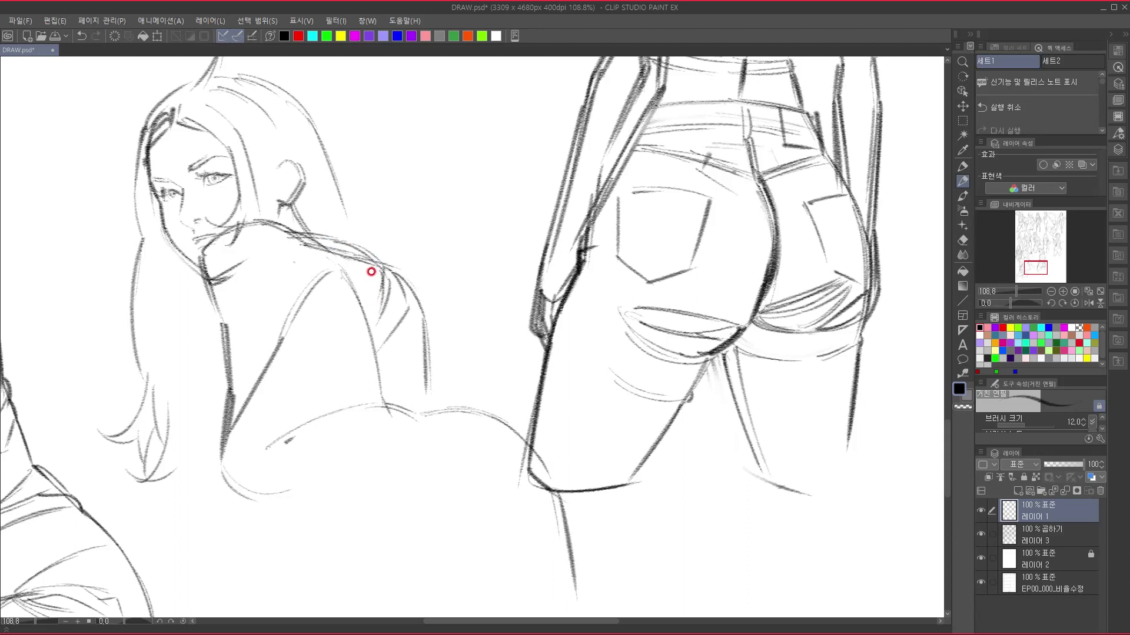
{"action": "mouse_move", "coordinate": [373, 260]}
{"action": "left_mouse_down"}
{"action": "mouse_move", "coordinate": [383, 277]}
{"action": "mouse_move", "coordinate": [344, 342]}
{"action": "left_mouse_up"}
{"action": "left_click_drag", "start_coordinate": [321, 268], "coordinate": [233, 415]}
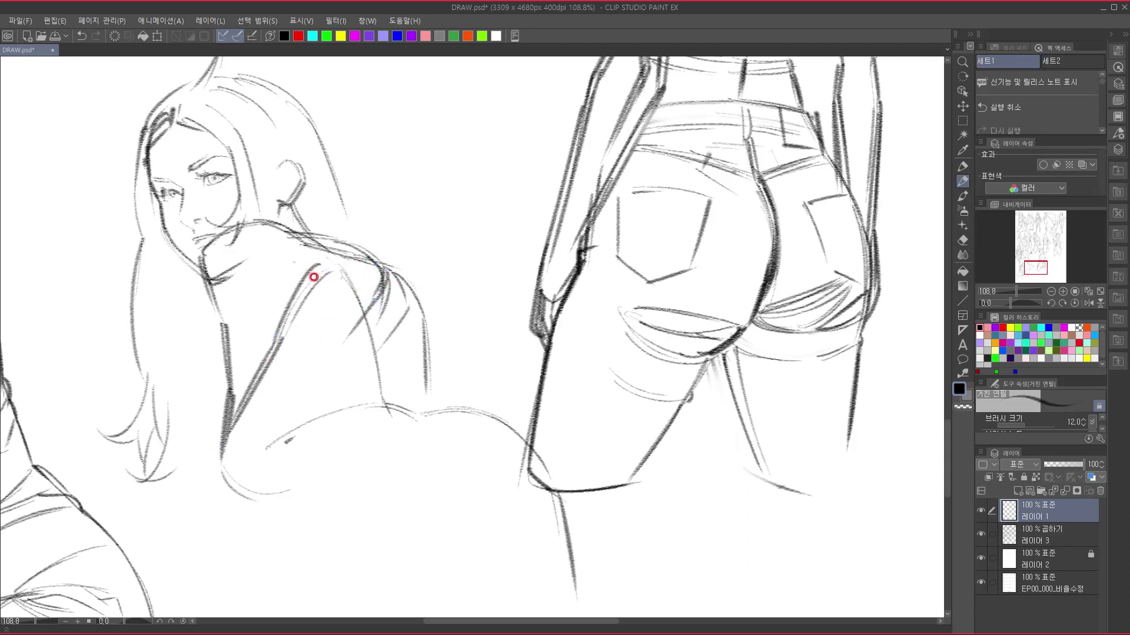
{"action": "left_click_drag", "start_coordinate": [373, 294], "coordinate": [293, 400]}
{"action": "left_click_drag", "start_coordinate": [339, 344], "coordinate": [241, 476]}
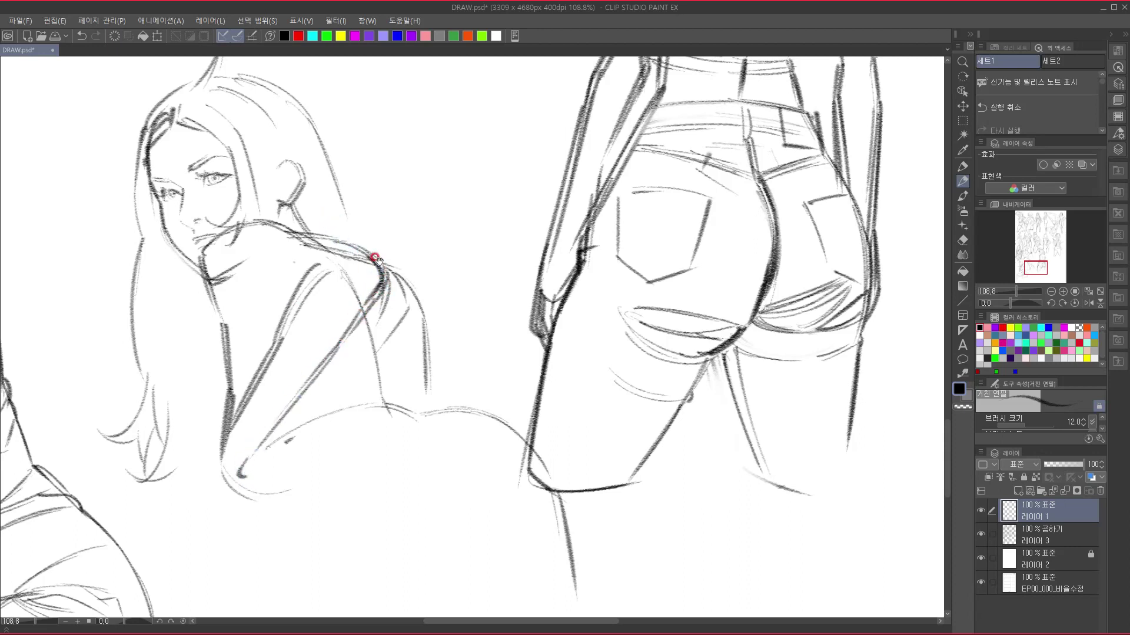
{"action": "left_click_drag", "start_coordinate": [356, 254], "coordinate": [352, 235]}
{"action": "mouse_move", "coordinate": [252, 279]}
{"action": "left_mouse_down"}
{"action": "mouse_move", "coordinate": [289, 284]}
{"action": "mouse_move", "coordinate": [260, 277]}
{"action": "left_mouse_up"}
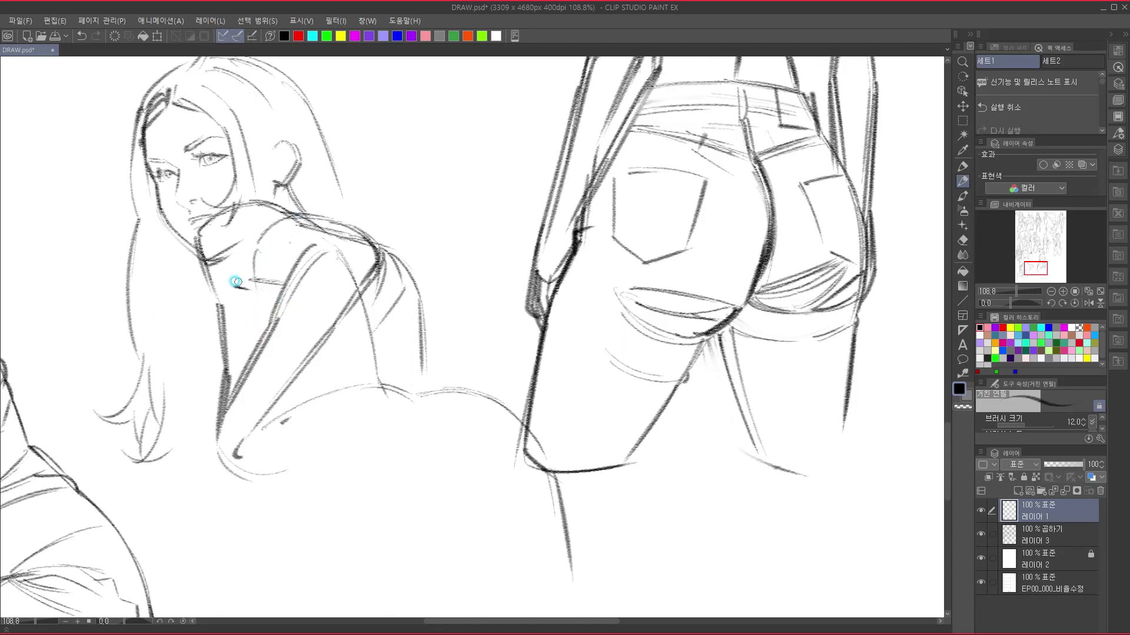
- Redraw the hip and buttock contour slightly higher, add the dividing line and lighten the old curve
{"action": "left_click_drag", "start_coordinate": [341, 420], "coordinate": [289, 349]}
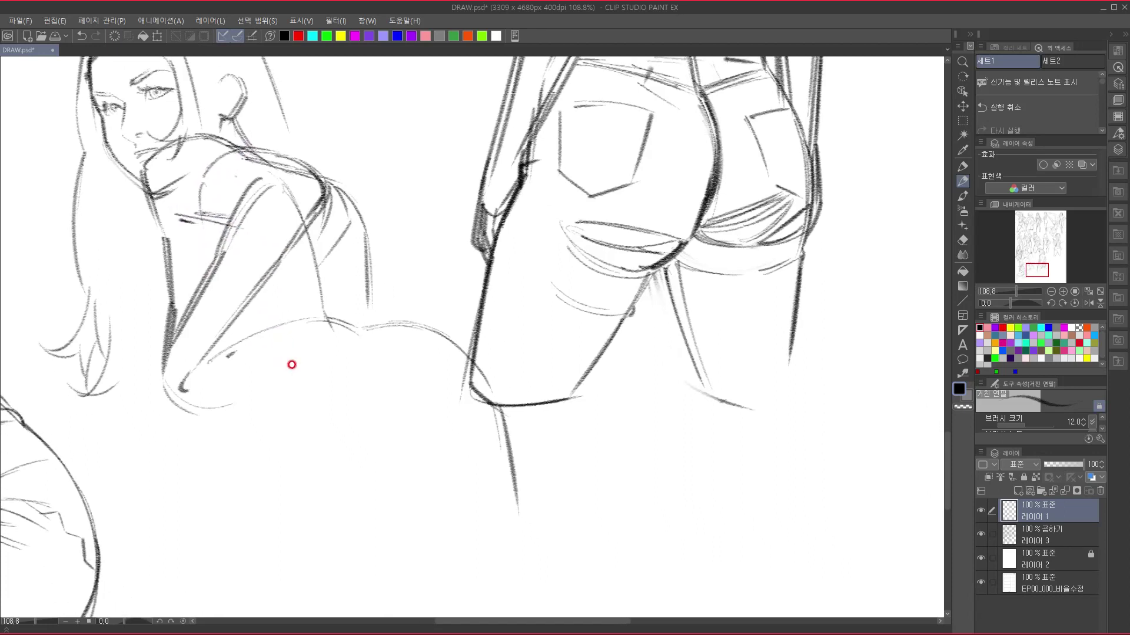
{"action": "left_click_drag", "start_coordinate": [363, 340], "coordinate": [369, 383]}
{"action": "left_click_drag", "start_coordinate": [229, 342], "coordinate": [308, 300]}
{"action": "mouse_move", "coordinate": [247, 320]}
{"action": "left_mouse_down"}
{"action": "mouse_move", "coordinate": [316, 300]}
{"action": "mouse_move", "coordinate": [414, 318]}
{"action": "mouse_move", "coordinate": [444, 332]}
{"action": "mouse_move", "coordinate": [504, 433]}
{"action": "left_mouse_up"}
{"action": "left_click_drag", "start_coordinate": [441, 320], "coordinate": [197, 377]}
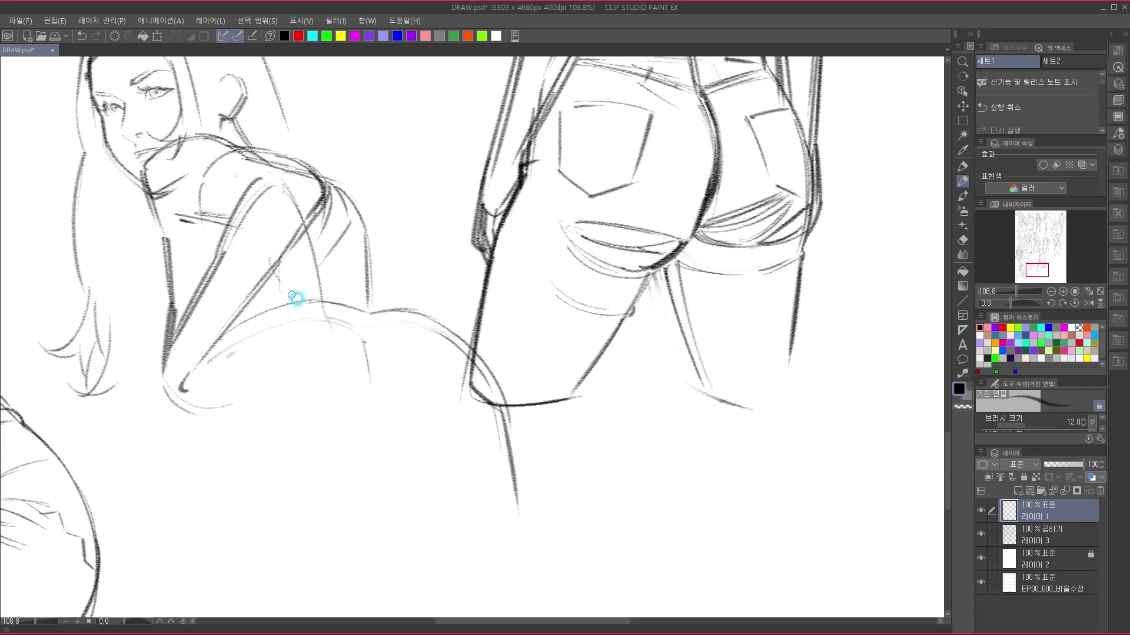
- Draw the waist contour above the hips and add curved fold lines across the lower torso
{"action": "left_click_drag", "start_coordinate": [272, 260], "coordinate": [310, 293]}
{"action": "left_click_drag", "start_coordinate": [340, 231], "coordinate": [325, 293]}
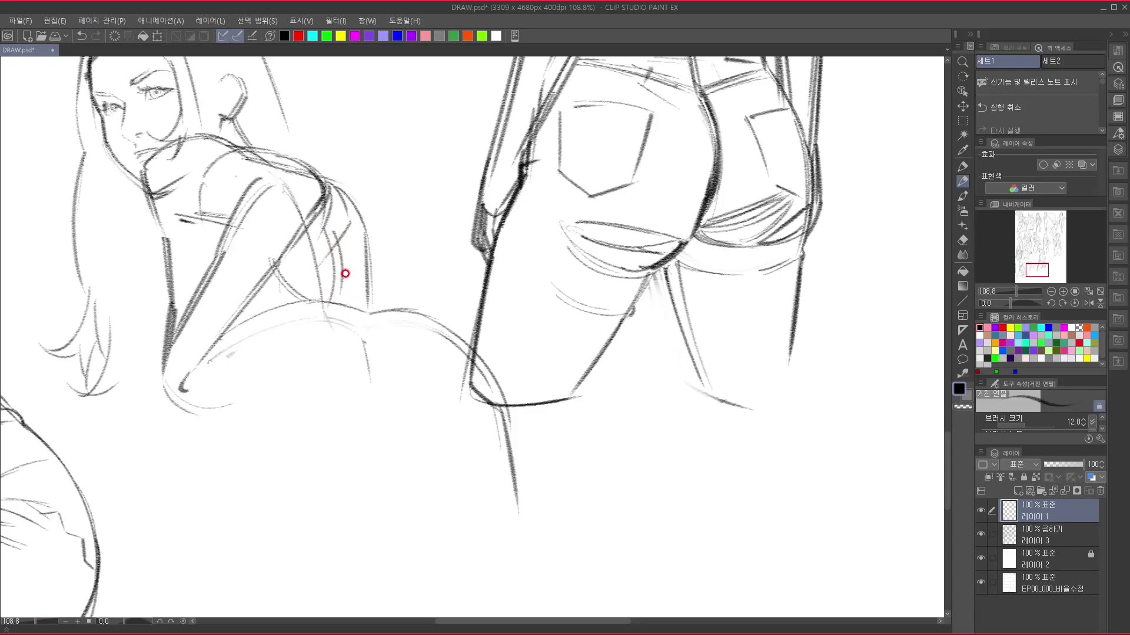
{"action": "mouse_move", "coordinate": [269, 262]}
{"action": "left_mouse_down"}
{"action": "mouse_move", "coordinate": [279, 292]}
{"action": "mouse_move", "coordinate": [312, 303]}
{"action": "left_mouse_up"}
{"action": "mouse_move", "coordinate": [259, 279]}
{"action": "left_mouse_down"}
{"action": "mouse_move", "coordinate": [316, 266]}
{"action": "mouse_move", "coordinate": [364, 299]}
{"action": "left_mouse_up"}
{"action": "left_click_drag", "start_coordinate": [334, 262], "coordinate": [361, 268]}
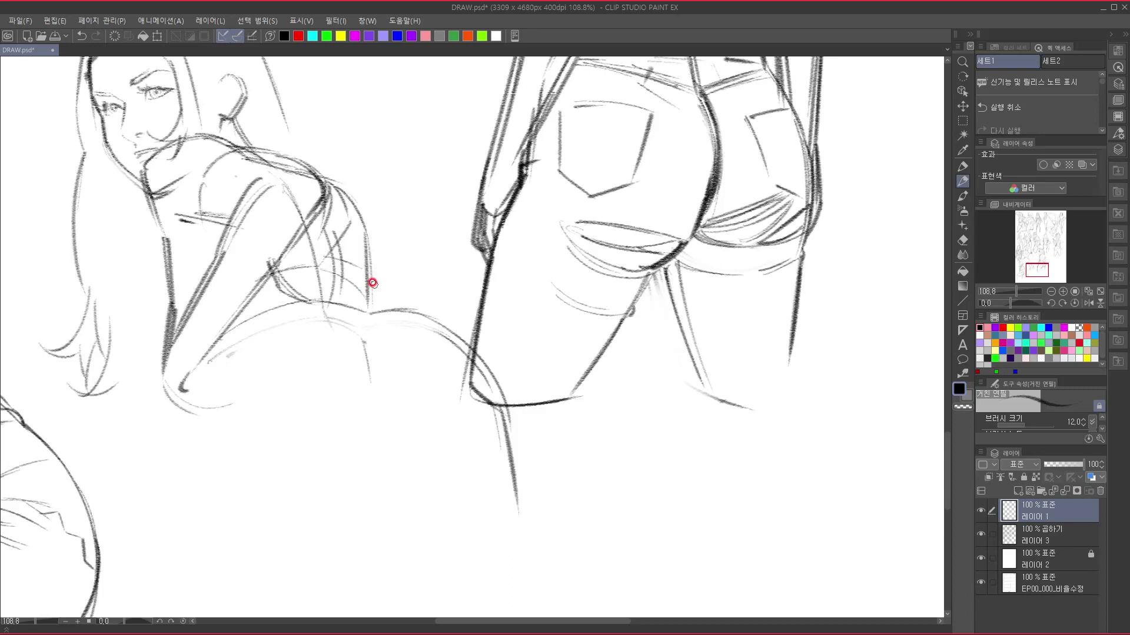
- Redraw the lower-back contour so it sweeps from the shoulder out to the top of the hips
{"action": "mouse_move", "coordinate": [329, 179]}
{"action": "left_mouse_down"}
{"action": "mouse_move", "coordinate": [384, 259]}
{"action": "mouse_move", "coordinate": [394, 308]}
{"action": "left_mouse_up"}
{"action": "key", "text": "ctrl+z"}
{"action": "mouse_move", "coordinate": [371, 259]}
{"action": "left_mouse_down"}
{"action": "mouse_move", "coordinate": [377, 304]}
{"action": "mouse_move", "coordinate": [412, 289]}
{"action": "left_mouse_up"}
{"action": "left_click_drag", "start_coordinate": [371, 327], "coordinate": [401, 469]}
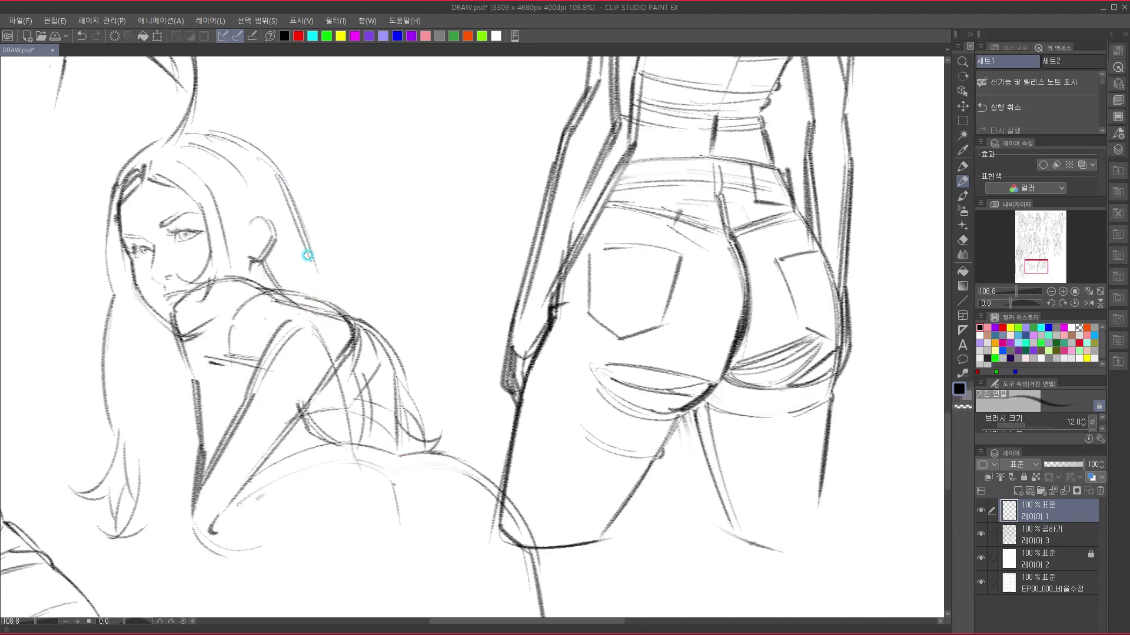
- Draw a short forked mark below the top of the hips and a light almond-shaped outline beneath it
{"action": "mouse_move", "coordinate": [353, 373]}
{"action": "left_mouse_down"}
{"action": "mouse_move", "coordinate": [384, 226]}
{"action": "mouse_move", "coordinate": [382, 82]}
{"action": "left_mouse_up"}
{"action": "left_click_drag", "start_coordinate": [391, 310], "coordinate": [418, 299]}
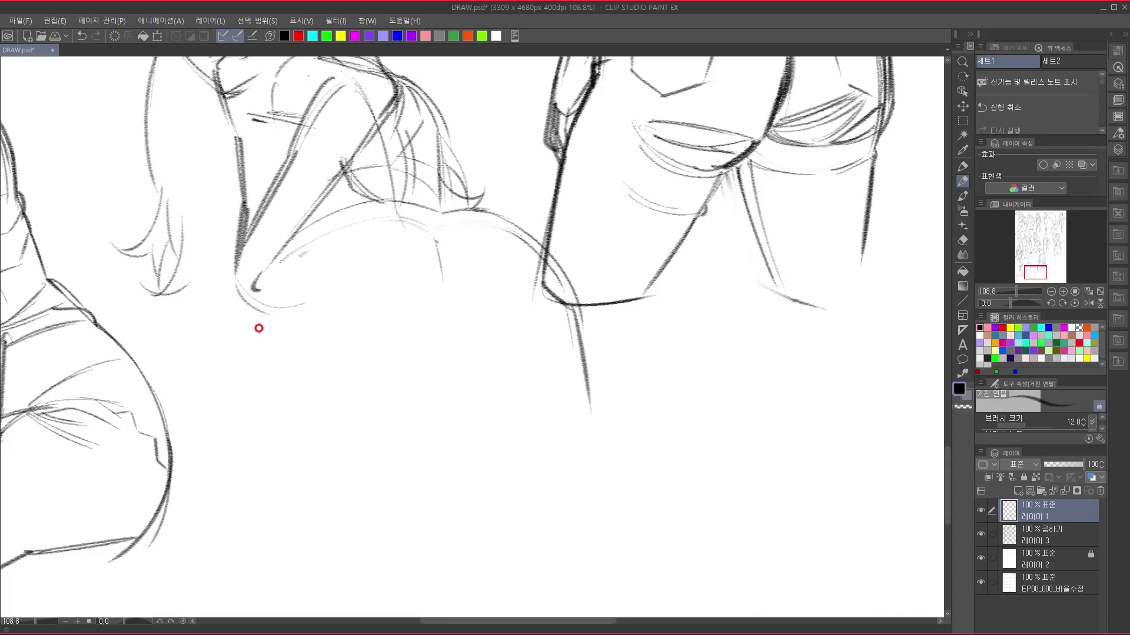
{"action": "mouse_move", "coordinate": [437, 261]}
{"action": "left_mouse_down"}
{"action": "mouse_move", "coordinate": [439, 234]}
{"action": "mouse_move", "coordinate": [423, 252]}
{"action": "mouse_move", "coordinate": [446, 247]}
{"action": "left_mouse_up"}
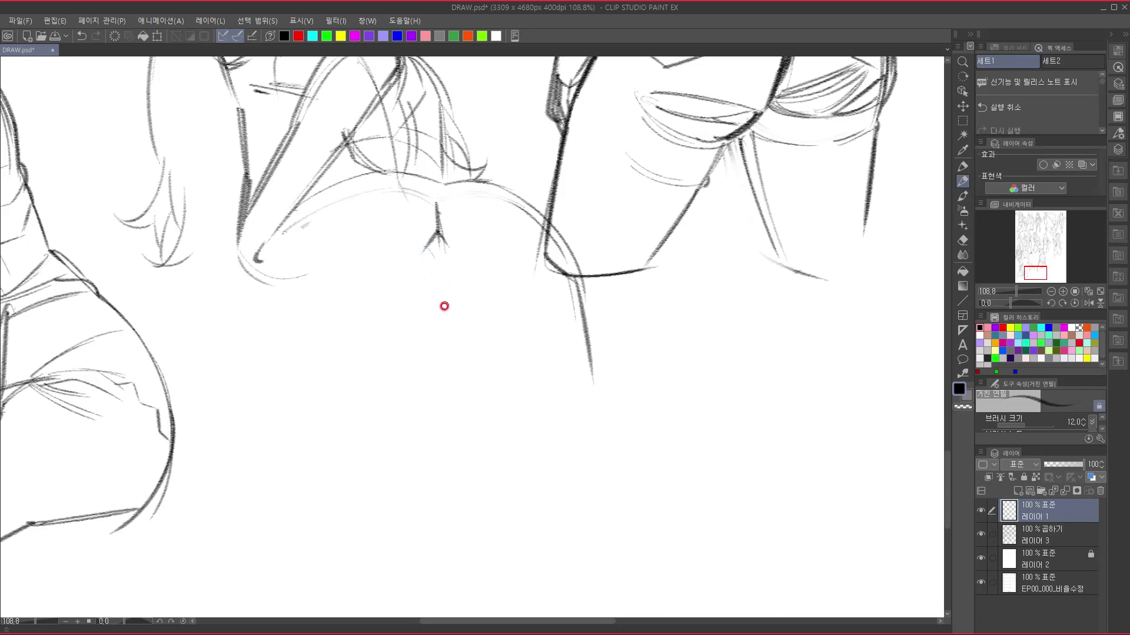
{"action": "left_click_drag", "start_coordinate": [440, 298], "coordinate": [440, 322]}
{"action": "mouse_move", "coordinate": [434, 276]}
{"action": "left_mouse_down"}
{"action": "mouse_move", "coordinate": [419, 315]}
{"action": "mouse_move", "coordinate": [425, 366]}
{"action": "left_mouse_up"}
{"action": "mouse_move", "coordinate": [450, 282]}
{"action": "left_mouse_down"}
{"action": "mouse_move", "coordinate": [458, 370]}
{"action": "mouse_move", "coordinate": [451, 287]}
{"action": "mouse_move", "coordinate": [446, 311]}
{"action": "mouse_move", "coordinate": [466, 306]}
{"action": "mouse_move", "coordinate": [465, 280]}
{"action": "mouse_move", "coordinate": [449, 329]}
{"action": "left_mouse_up"}
{"action": "scroll", "coordinate": [406, 524], "scroll_direction": "up", "scroll_amount": 3}
{"action": "scroll", "coordinate": [453, 345], "scroll_direction": "down", "scroll_amount": 3}
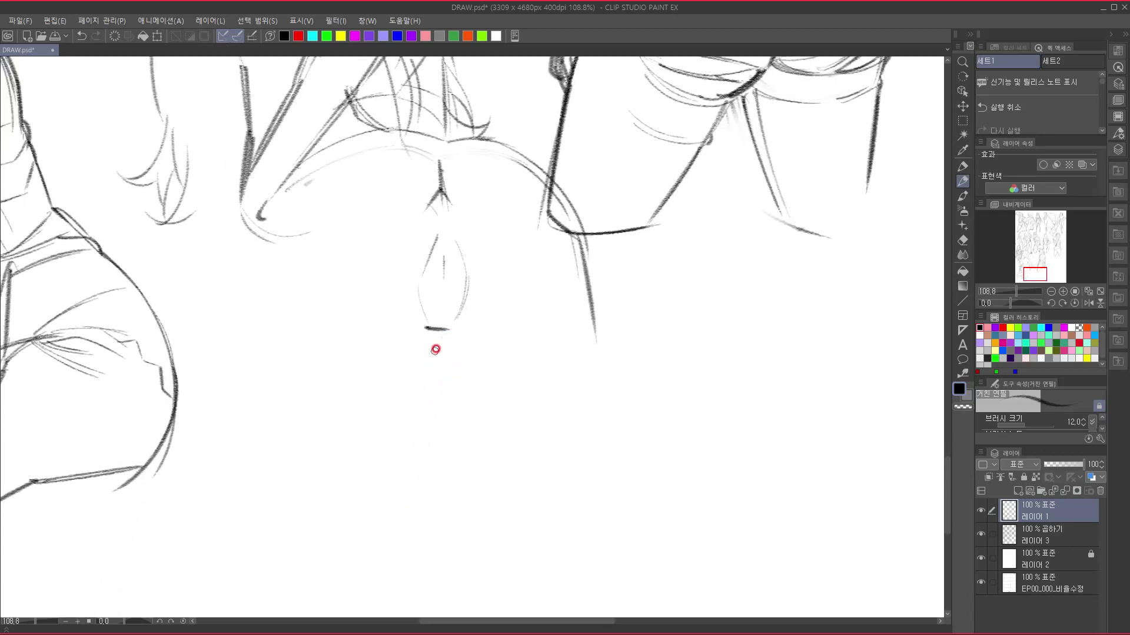
- Add a short dark horizontal line at the base of the almond shape and two wider light curves below it
{"action": "key", "text": "ctrl+z"}
{"action": "left_click_drag", "start_coordinate": [427, 327], "coordinate": [444, 324]}
{"action": "key", "text": "ctrl+z"}
{"action": "left_click_drag", "start_coordinate": [425, 328], "coordinate": [451, 329]}
{"action": "mouse_move", "coordinate": [392, 342]}
{"action": "left_mouse_down"}
{"action": "mouse_move", "coordinate": [471, 344]}
{"action": "mouse_move", "coordinate": [373, 512]}
{"action": "mouse_move", "coordinate": [454, 338]}
{"action": "left_mouse_up"}
{"action": "left_click_drag", "start_coordinate": [347, 309], "coordinate": [356, 381]}
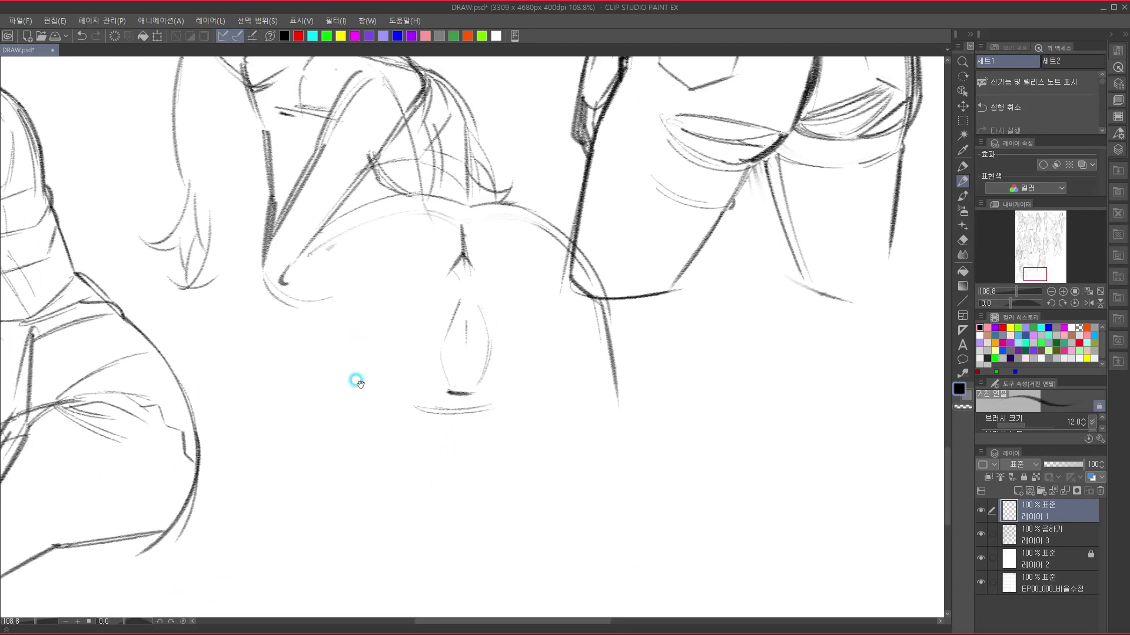
- Draw the front contour of the torso from the chest down past the leaning arm to the belly
{"action": "mouse_move", "coordinate": [299, 134]}
{"action": "left_mouse_down"}
{"action": "mouse_move", "coordinate": [302, 273]}
{"action": "mouse_move", "coordinate": [263, 279]}
{"action": "mouse_move", "coordinate": [245, 307]}
{"action": "left_mouse_up"}
{"action": "mouse_move", "coordinate": [268, 251]}
{"action": "left_mouse_down"}
{"action": "mouse_move", "coordinate": [242, 309]}
{"action": "mouse_move", "coordinate": [297, 216]}
{"action": "mouse_move", "coordinate": [267, 254]}
{"action": "mouse_move", "coordinate": [252, 377]}
{"action": "left_mouse_up"}
{"action": "left_click_drag", "start_coordinate": [299, 341], "coordinate": [314, 266]}
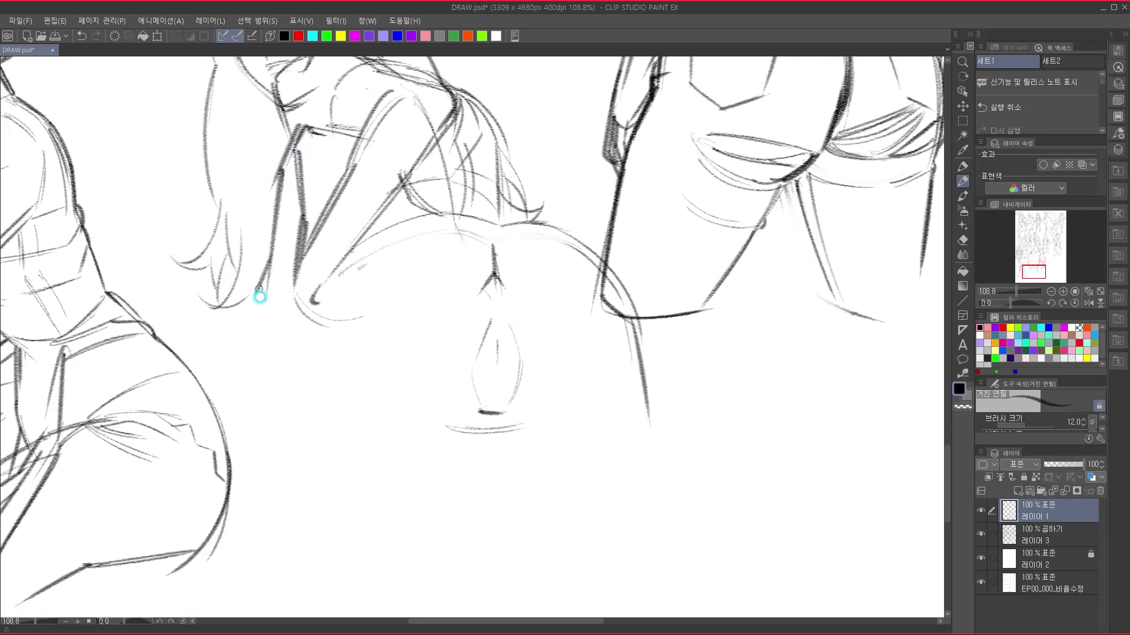
{"action": "left_click_drag", "start_coordinate": [363, 365], "coordinate": [348, 265]}
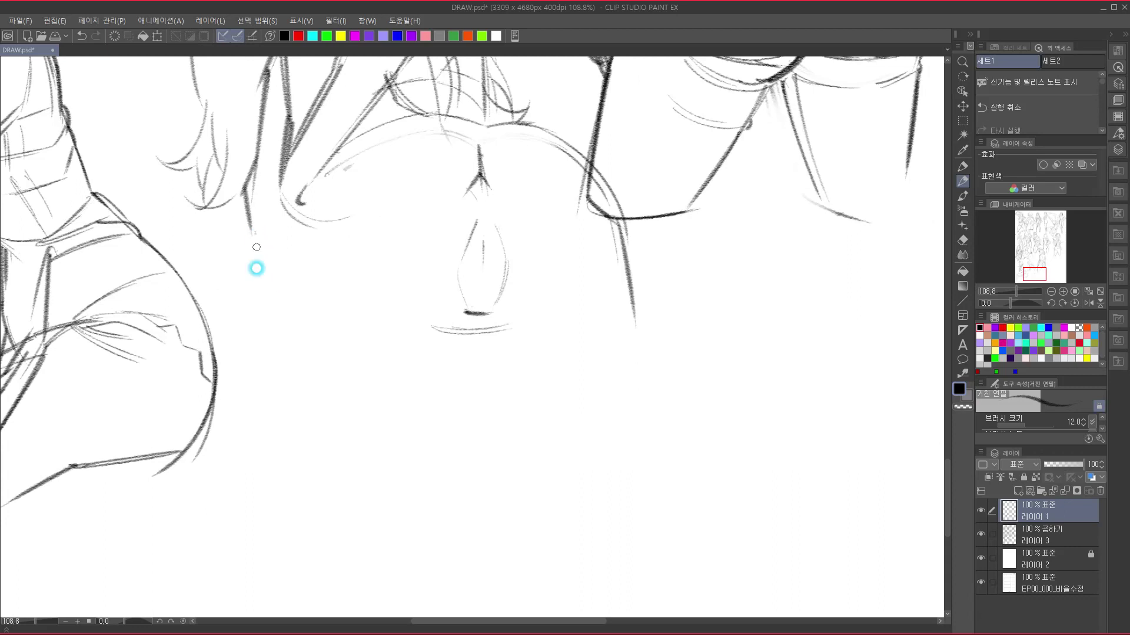
- Continue the front contour down the outer thigh and close it with a rounded curve at the knee
{"action": "left_click_drag", "start_coordinate": [253, 234], "coordinate": [257, 322]}
{"action": "left_click_drag", "start_coordinate": [253, 236], "coordinate": [257, 353]}
{"action": "mouse_move", "coordinate": [257, 312]}
{"action": "left_mouse_down"}
{"action": "mouse_move", "coordinate": [232, 412]}
{"action": "mouse_move", "coordinate": [239, 385]}
{"action": "mouse_move", "coordinate": [252, 461]}
{"action": "left_mouse_up"}
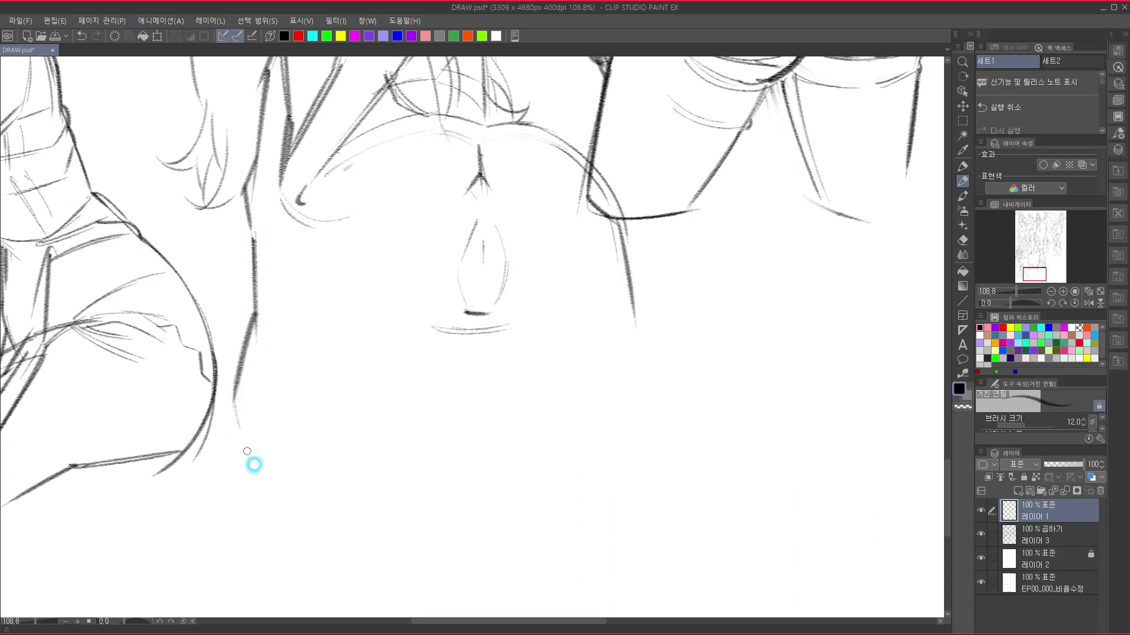
{"action": "mouse_move", "coordinate": [239, 414]}
{"action": "left_mouse_down"}
{"action": "mouse_move", "coordinate": [293, 533]}
{"action": "mouse_move", "coordinate": [373, 540]}
{"action": "left_mouse_up"}
{"action": "left_click_drag", "start_coordinate": [486, 398], "coordinate": [431, 555]}
{"action": "mouse_move", "coordinate": [427, 506]}
{"action": "left_mouse_down"}
{"action": "mouse_move", "coordinate": [439, 279]}
{"action": "mouse_move", "coordinate": [477, 271]}
{"action": "mouse_move", "coordinate": [416, 578]}
{"action": "left_mouse_up"}
{"action": "left_click_drag", "start_coordinate": [464, 510], "coordinate": [499, 244]}
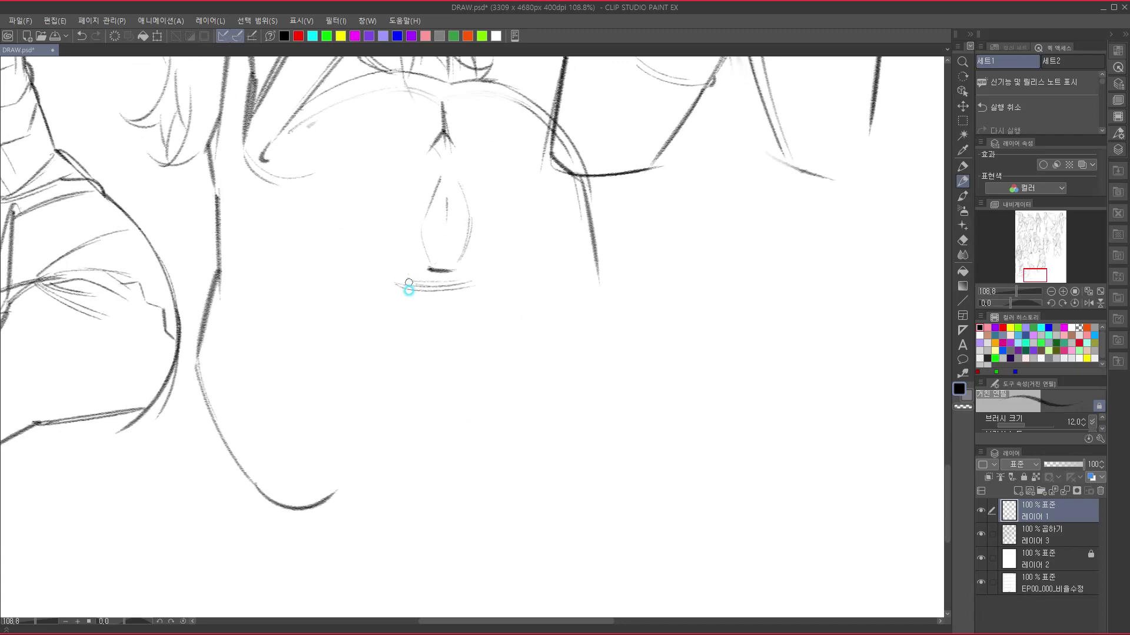
- Draw the inner thigh contour from the base of the hips down to a short flat line below the knee curve
{"action": "mouse_move", "coordinate": [416, 360]}
{"action": "left_mouse_down"}
{"action": "mouse_move", "coordinate": [443, 519]}
{"action": "mouse_move", "coordinate": [494, 277]}
{"action": "left_mouse_up"}
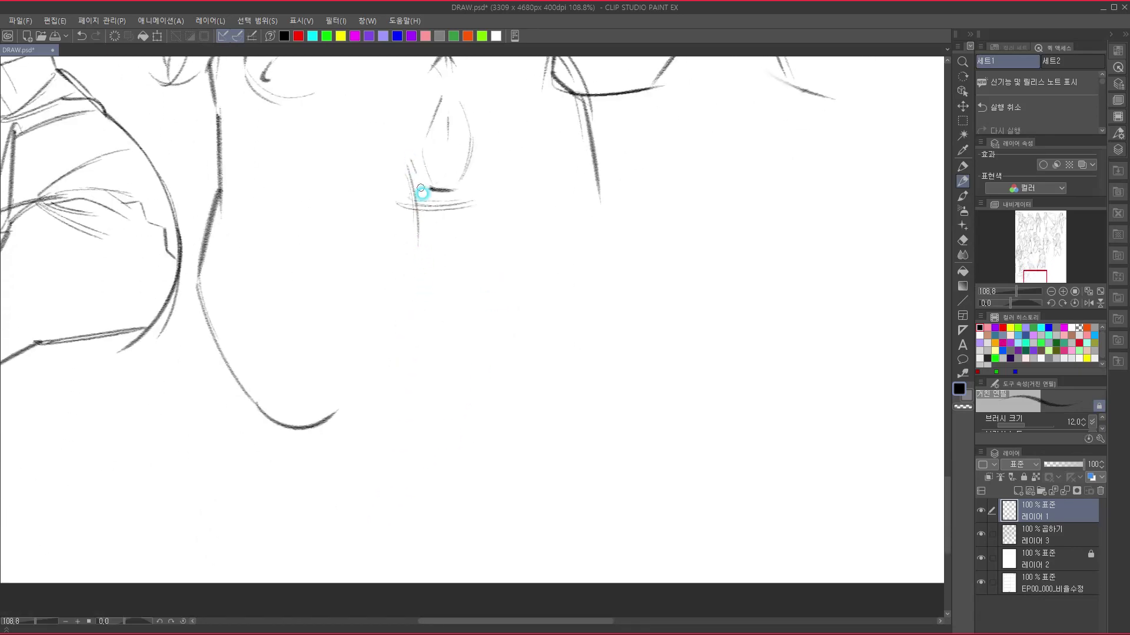
{"action": "left_click_drag", "start_coordinate": [419, 195], "coordinate": [386, 344]}
{"action": "mouse_move", "coordinate": [415, 217]}
{"action": "left_mouse_down"}
{"action": "mouse_move", "coordinate": [361, 353]}
{"action": "mouse_move", "coordinate": [358, 450]}
{"action": "left_mouse_up"}
{"action": "mouse_move", "coordinate": [371, 396]}
{"action": "left_mouse_down"}
{"action": "mouse_move", "coordinate": [321, 494]}
{"action": "mouse_move", "coordinate": [344, 483]}
{"action": "left_mouse_up"}
{"action": "left_click_drag", "start_coordinate": [266, 489], "coordinate": [324, 493]}
{"action": "mouse_move", "coordinate": [429, 288]}
{"action": "left_mouse_down"}
{"action": "mouse_move", "coordinate": [441, 514]}
{"action": "mouse_move", "coordinate": [476, 338]}
{"action": "left_mouse_up"}
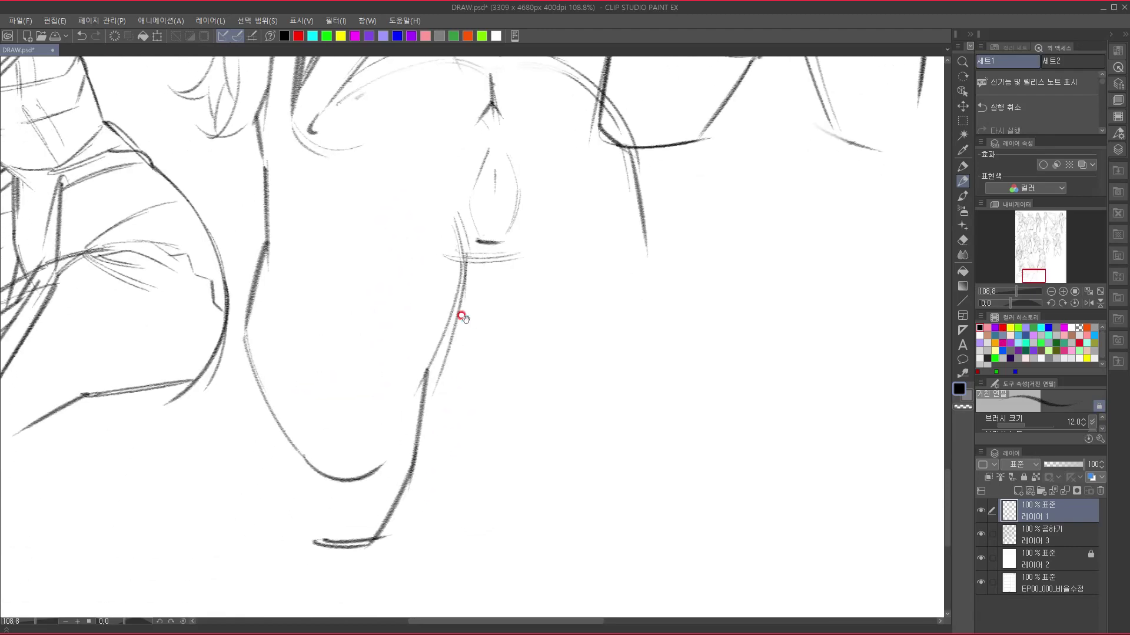
- Darken the outer thigh contour and redraw the knee lower so it joins the inner thigh line
{"action": "left_click_drag", "start_coordinate": [266, 168], "coordinate": [265, 293]}
{"action": "left_click_drag", "start_coordinate": [268, 227], "coordinate": [265, 306]}
{"action": "left_click_drag", "start_coordinate": [267, 248], "coordinate": [245, 386]}
{"action": "left_click_drag", "start_coordinate": [259, 271], "coordinate": [247, 398]}
{"action": "left_click_drag", "start_coordinate": [248, 351], "coordinate": [280, 475]}
{"action": "mouse_move", "coordinate": [236, 402]}
{"action": "left_mouse_down"}
{"action": "mouse_move", "coordinate": [290, 512]}
{"action": "mouse_move", "coordinate": [320, 535]}
{"action": "mouse_move", "coordinate": [387, 534]}
{"action": "left_mouse_up"}
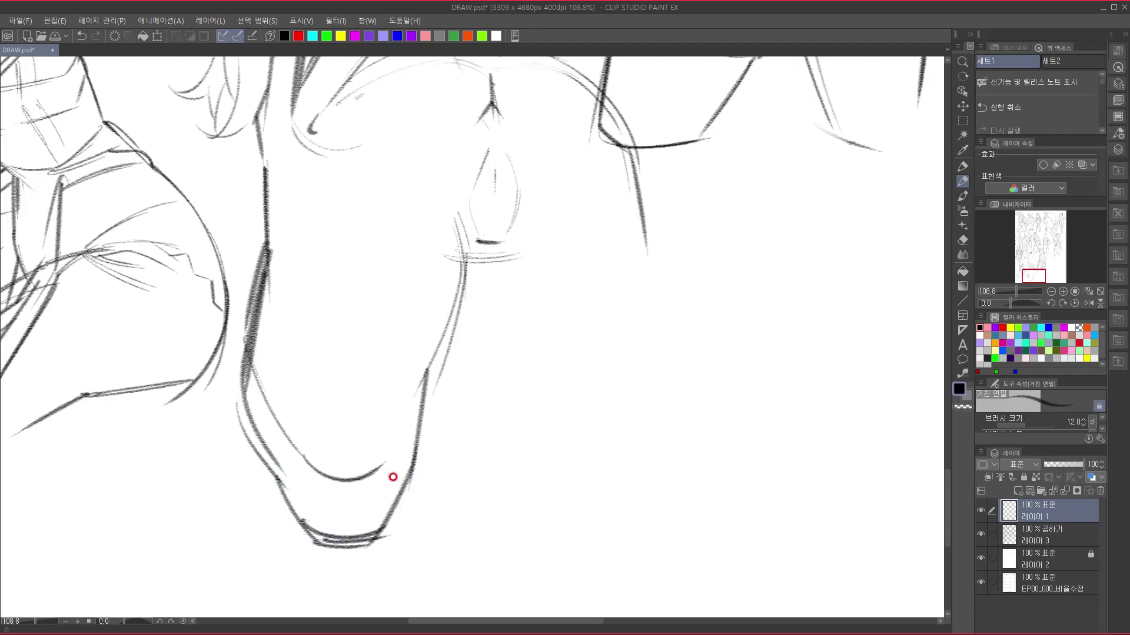
- Lighten the old rounded knee curve inside the redrawn leg outline
{"action": "mouse_move", "coordinate": [388, 471]}
{"action": "left_mouse_down"}
{"action": "mouse_move", "coordinate": [343, 489]}
{"action": "mouse_move", "coordinate": [261, 369]}
{"action": "left_mouse_up"}
{"action": "left_click_drag", "start_coordinate": [262, 368], "coordinate": [337, 477]}
{"action": "mouse_move", "coordinate": [353, 332]}
{"action": "left_mouse_down"}
{"action": "mouse_move", "coordinate": [353, 504]}
{"action": "mouse_move", "coordinate": [335, 609]}
{"action": "left_mouse_up"}
{"action": "left_click_drag", "start_coordinate": [405, 504], "coordinate": [411, 320]}
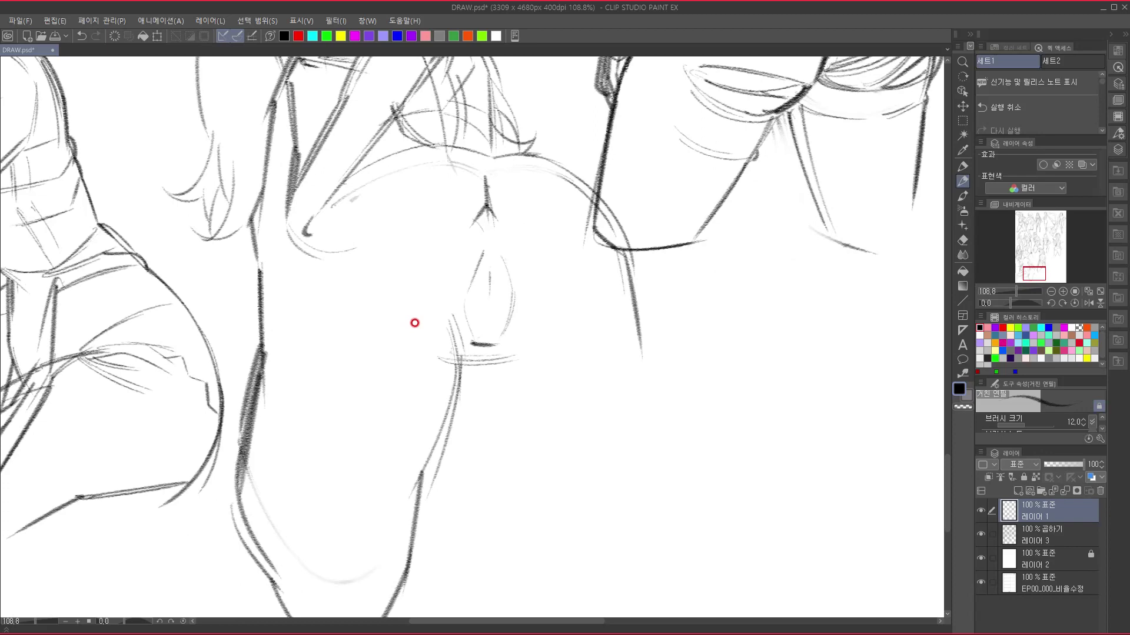
- Add curved fold lines under the chest between the torso contour and the leaning arm
{"action": "scroll", "coordinate": [415, 323], "scroll_direction": "up", "scroll_amount": 2}
{"action": "mouse_move", "coordinate": [273, 170]}
{"action": "left_mouse_down"}
{"action": "mouse_move", "coordinate": [321, 180]}
{"action": "mouse_move", "coordinate": [317, 225]}
{"action": "left_mouse_up"}
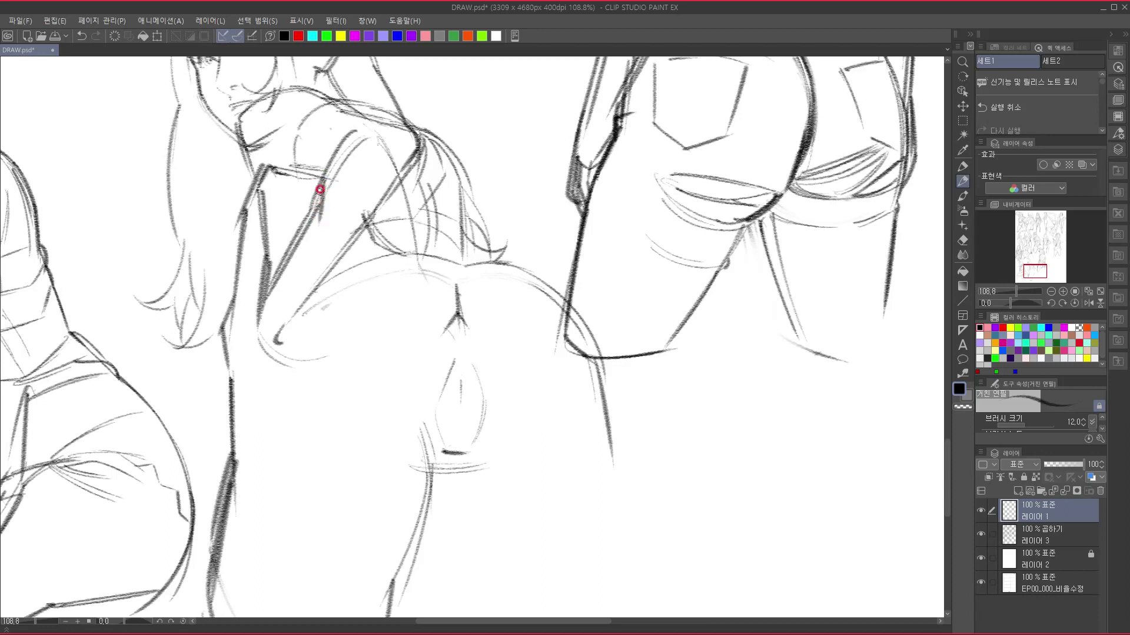
{"action": "mouse_move", "coordinate": [254, 197]}
{"action": "left_mouse_down"}
{"action": "mouse_move", "coordinate": [322, 212]}
{"action": "mouse_move", "coordinate": [283, 204]}
{"action": "mouse_move", "coordinate": [280, 217]}
{"action": "mouse_move", "coordinate": [296, 213]}
{"action": "mouse_move", "coordinate": [265, 199]}
{"action": "mouse_move", "coordinate": [317, 207]}
{"action": "left_mouse_up"}
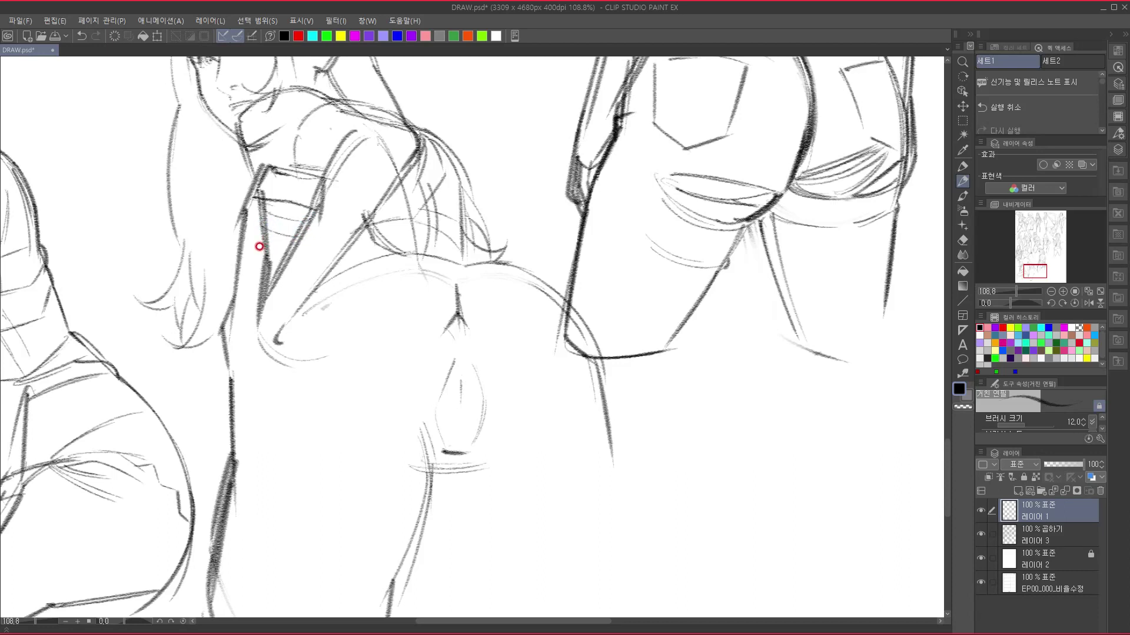
{"action": "mouse_move", "coordinate": [262, 225]}
{"action": "left_mouse_down"}
{"action": "mouse_move", "coordinate": [240, 277]}
{"action": "mouse_move", "coordinate": [308, 240]}
{"action": "mouse_move", "coordinate": [301, 263]}
{"action": "mouse_move", "coordinate": [310, 205]}
{"action": "mouse_move", "coordinate": [292, 258]}
{"action": "left_mouse_up"}
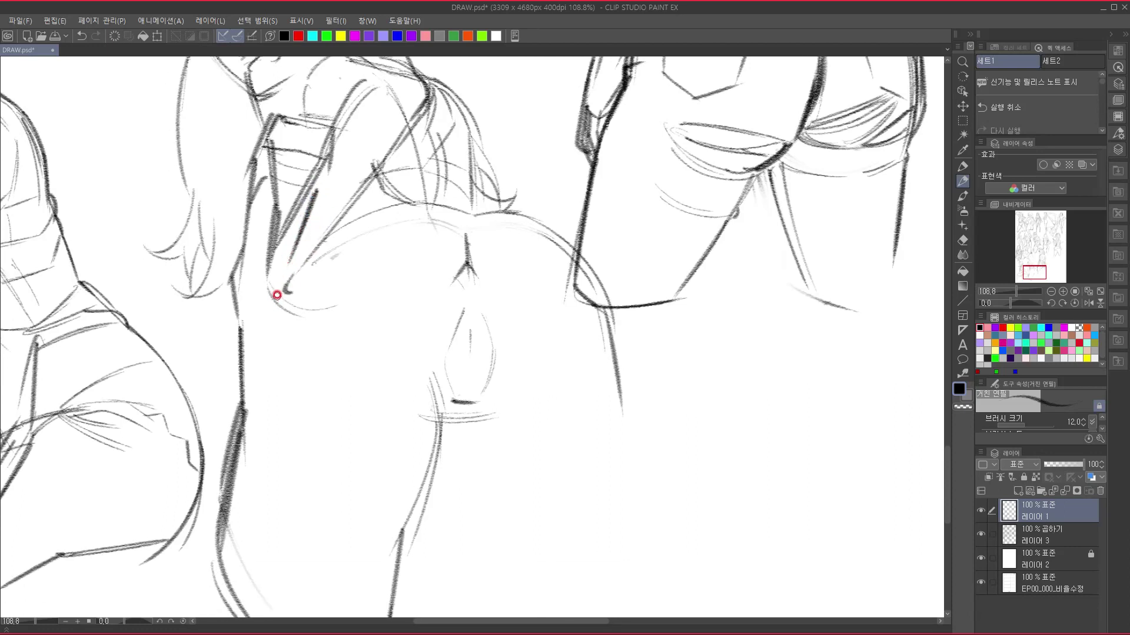
- Draw a thigh line descending below the leaning arm's wrist and darken the upper contour of the hips
{"action": "mouse_move", "coordinate": [314, 196]}
{"action": "left_mouse_down"}
{"action": "mouse_move", "coordinate": [277, 326]}
{"action": "mouse_move", "coordinate": [310, 240]}
{"action": "mouse_move", "coordinate": [286, 304]}
{"action": "left_mouse_up"}
{"action": "mouse_move", "coordinate": [277, 257]}
{"action": "left_mouse_down"}
{"action": "mouse_move", "coordinate": [323, 564]}
{"action": "mouse_move", "coordinate": [436, 380]}
{"action": "mouse_move", "coordinate": [437, 402]}
{"action": "mouse_move", "coordinate": [429, 370]}
{"action": "left_mouse_up"}
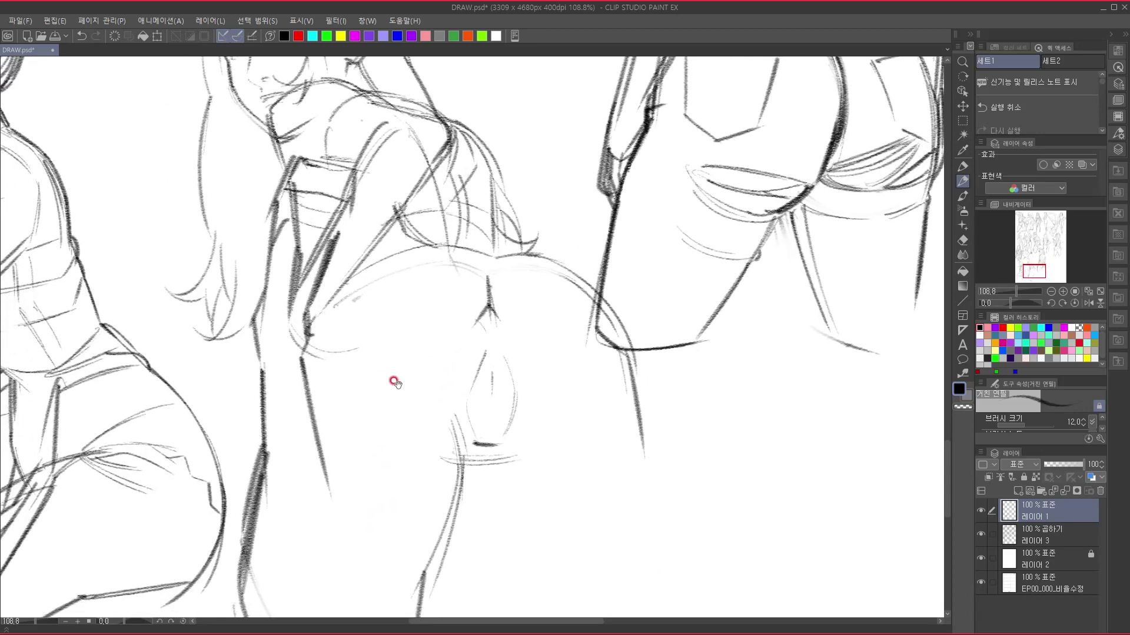
{"action": "left_click_drag", "start_coordinate": [334, 291], "coordinate": [404, 256]}
{"action": "left_click_drag", "start_coordinate": [347, 285], "coordinate": [435, 248]}
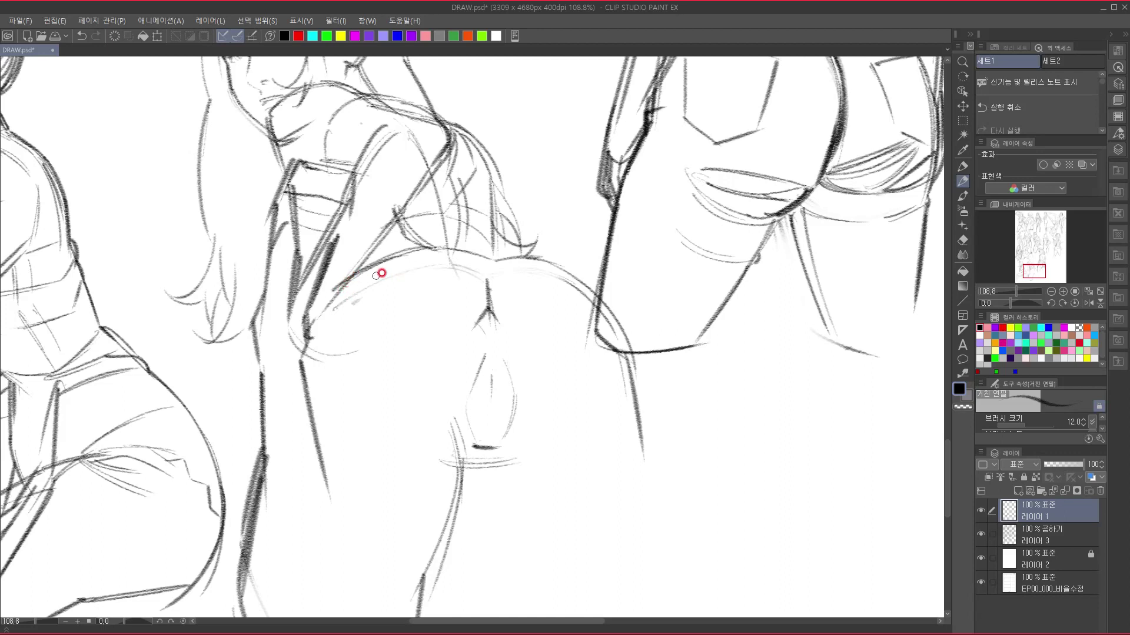
{"action": "mouse_move", "coordinate": [316, 304]}
{"action": "left_mouse_down"}
{"action": "mouse_move", "coordinate": [406, 254]}
{"action": "mouse_move", "coordinate": [522, 259]}
{"action": "left_mouse_up"}
{"action": "left_click_drag", "start_coordinate": [448, 250], "coordinate": [496, 260]}
{"action": "left_click_drag", "start_coordinate": [499, 261], "coordinate": [537, 262]}
{"action": "left_click_drag", "start_coordinate": [418, 316], "coordinate": [410, 303]}
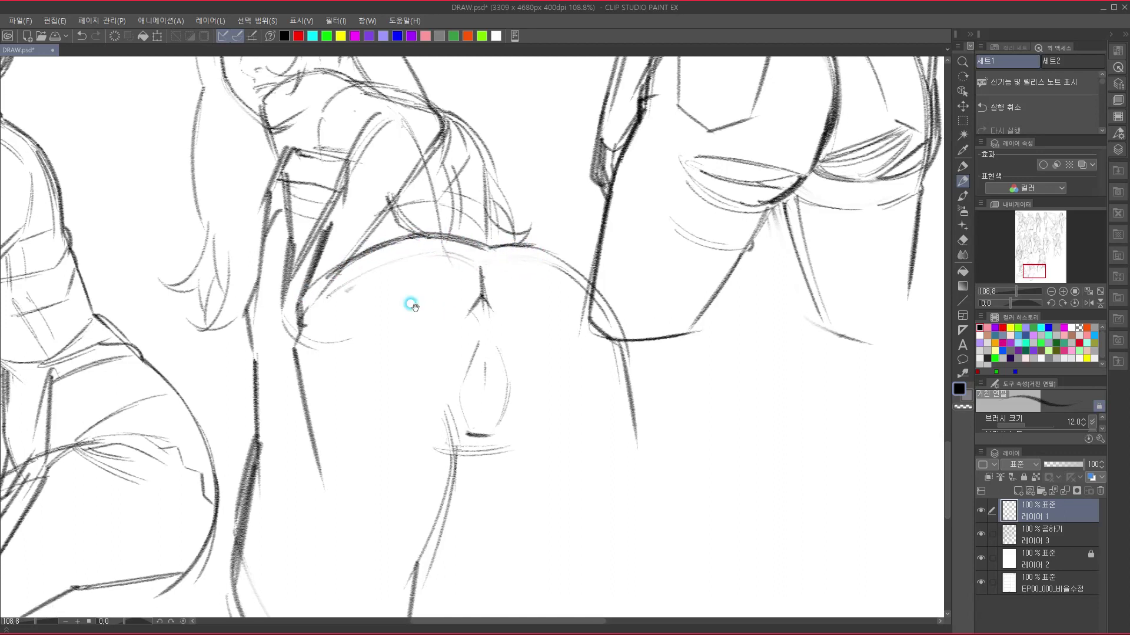
- Darken both contours of the leaning arm from the shoulder down to the forearm
{"action": "left_click_drag", "start_coordinate": [388, 207], "coordinate": [359, 259]}
{"action": "mouse_move", "coordinate": [411, 169]}
{"action": "left_mouse_down"}
{"action": "mouse_move", "coordinate": [405, 193]}
{"action": "mouse_move", "coordinate": [293, 323]}
{"action": "left_mouse_up"}
{"action": "left_click_drag", "start_coordinate": [368, 247], "coordinate": [284, 332]}
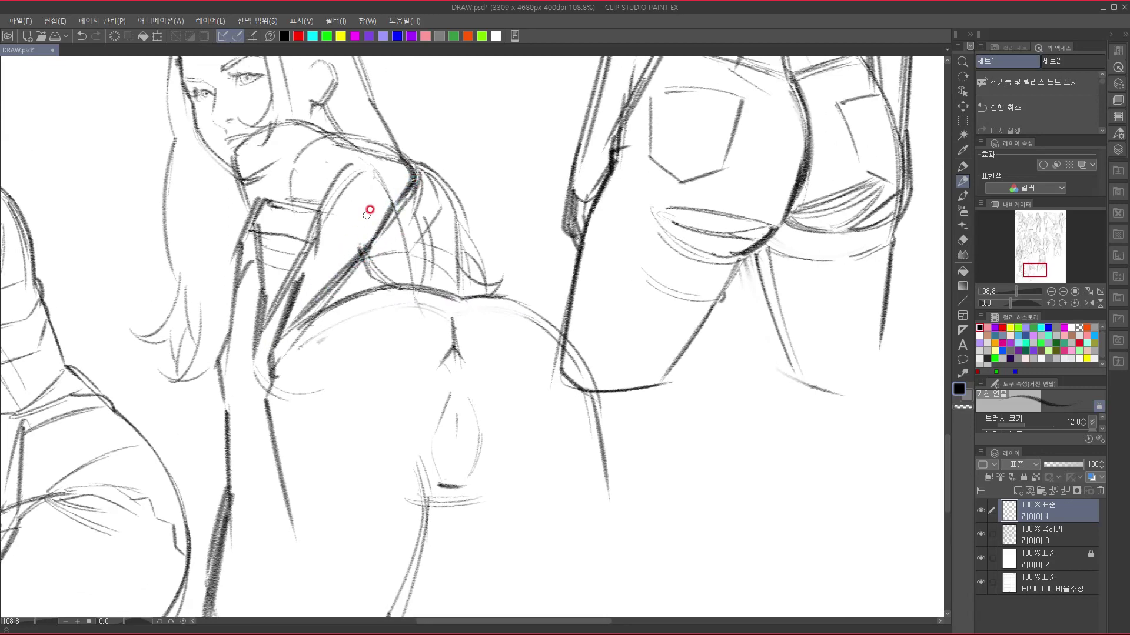
{"action": "mouse_move", "coordinate": [367, 163]}
{"action": "left_mouse_down"}
{"action": "mouse_move", "coordinate": [321, 196]}
{"action": "mouse_move", "coordinate": [300, 244]}
{"action": "left_mouse_up"}
{"action": "left_click_drag", "start_coordinate": [330, 335], "coordinate": [351, 316]}
{"action": "mouse_move", "coordinate": [404, 197]}
{"action": "left_mouse_down"}
{"action": "mouse_move", "coordinate": [295, 330]}
{"action": "mouse_move", "coordinate": [343, 325]}
{"action": "mouse_move", "coordinate": [342, 309]}
{"action": "left_mouse_up"}
{"action": "mouse_move", "coordinate": [334, 199]}
{"action": "left_mouse_down"}
{"action": "mouse_move", "coordinate": [338, 227]}
{"action": "mouse_move", "coordinate": [319, 273]}
{"action": "left_mouse_up"}
{"action": "mouse_move", "coordinate": [338, 233]}
{"action": "left_mouse_down"}
{"action": "mouse_move", "coordinate": [309, 295]}
{"action": "mouse_move", "coordinate": [347, 253]}
{"action": "left_mouse_up"}
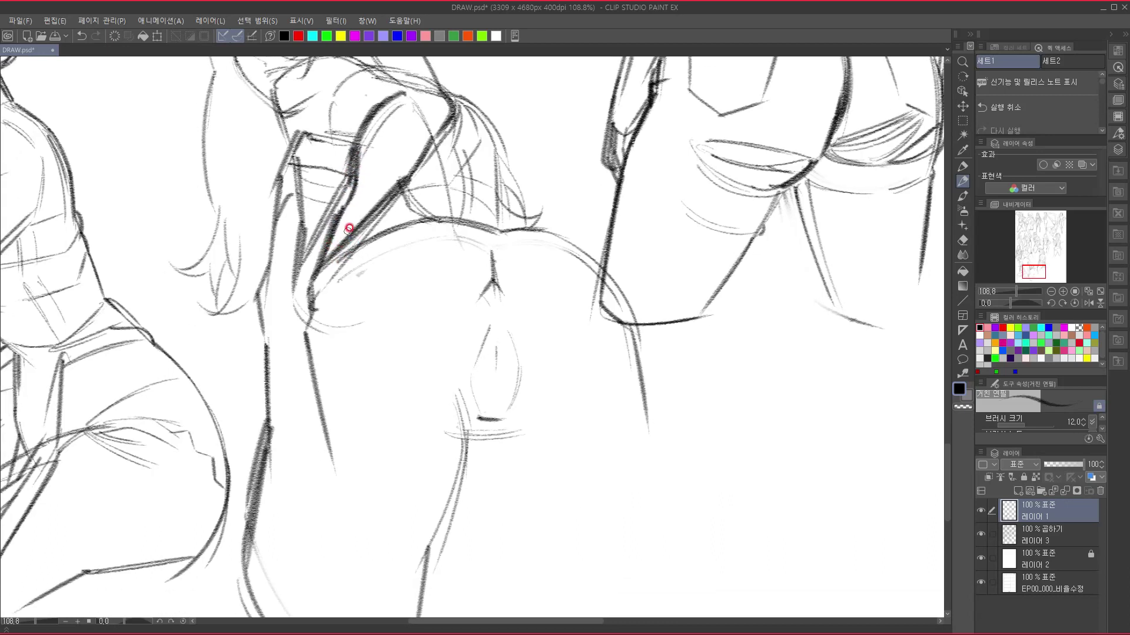
- Shade the leaning forearm down to the wrist and start the hand with short strokes
{"action": "left_click_drag", "start_coordinate": [339, 210], "coordinate": [307, 318]}
{"action": "left_click_drag", "start_coordinate": [309, 294], "coordinate": [315, 254]}
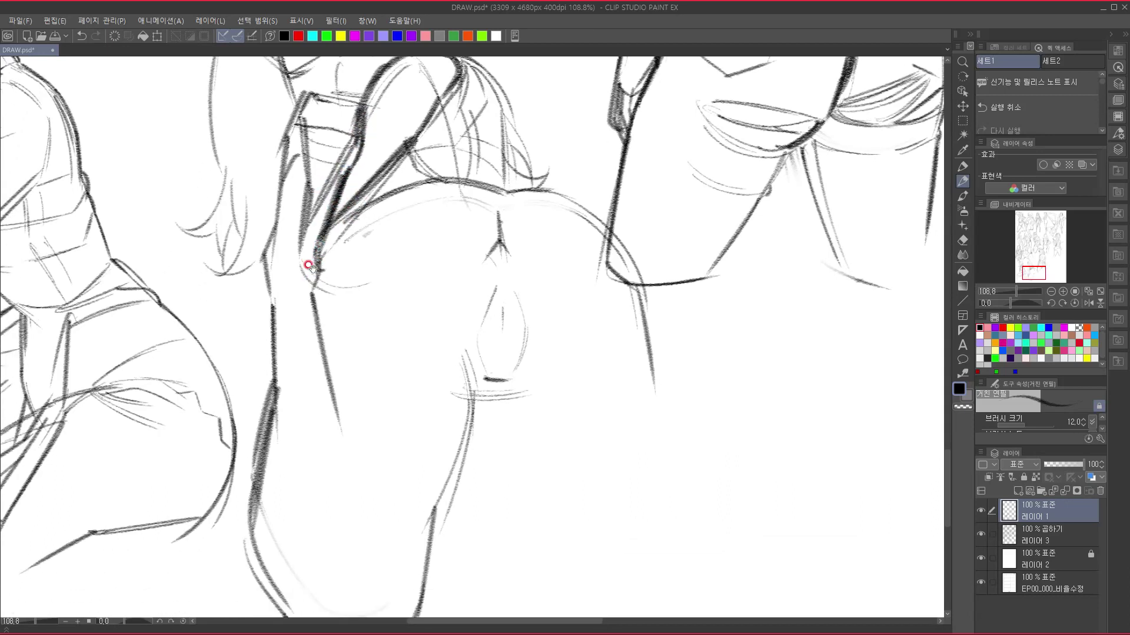
{"action": "left_click_drag", "start_coordinate": [345, 180], "coordinate": [312, 276]}
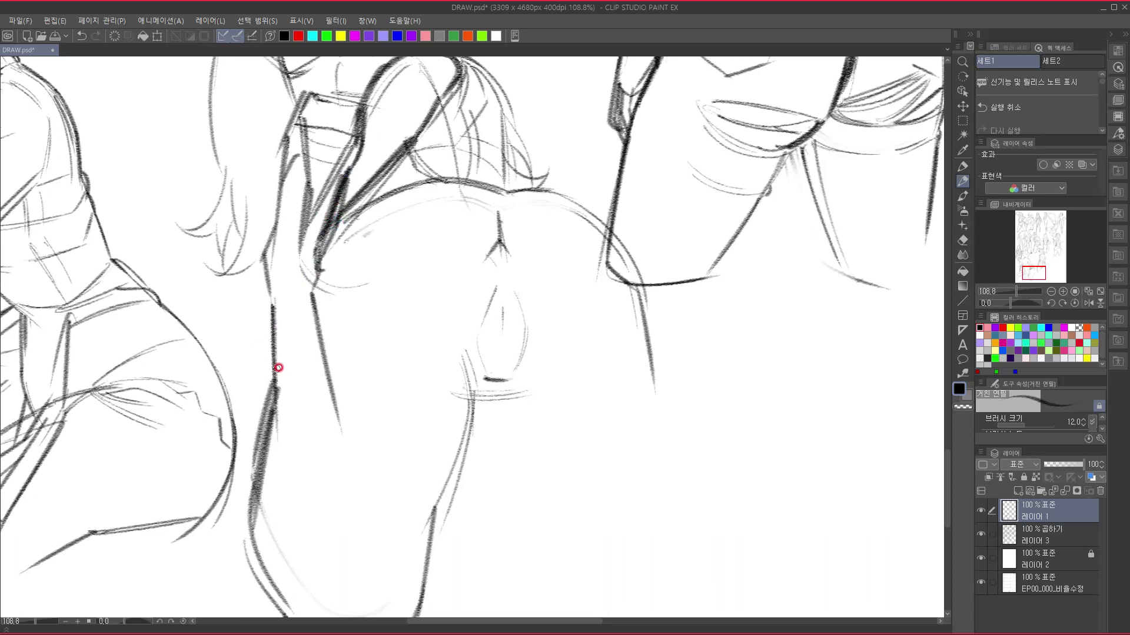
{"action": "left_click_drag", "start_coordinate": [320, 257], "coordinate": [344, 271]}
{"action": "left_click_drag", "start_coordinate": [326, 249], "coordinate": [316, 278]}
{"action": "left_click_drag", "start_coordinate": [337, 261], "coordinate": [324, 384]}
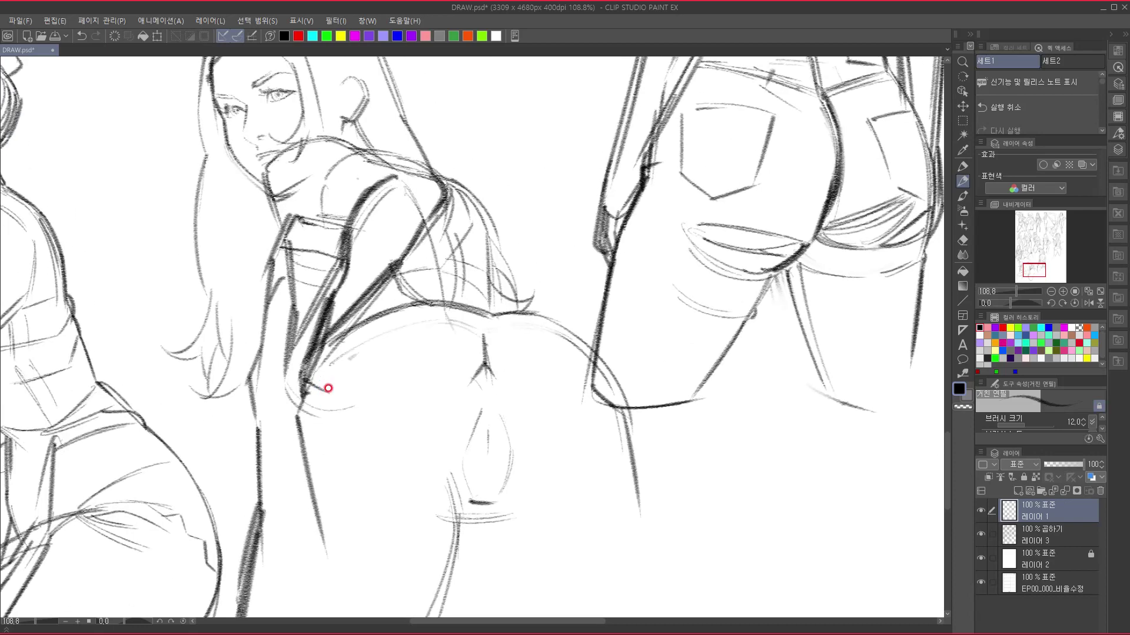
- Lighten the torso's front contour and redraw it darker from the chest to the belly
{"action": "mouse_move", "coordinate": [257, 395]}
{"action": "left_mouse_down"}
{"action": "mouse_move", "coordinate": [270, 312]}
{"action": "mouse_move", "coordinate": [242, 449]}
{"action": "left_mouse_up"}
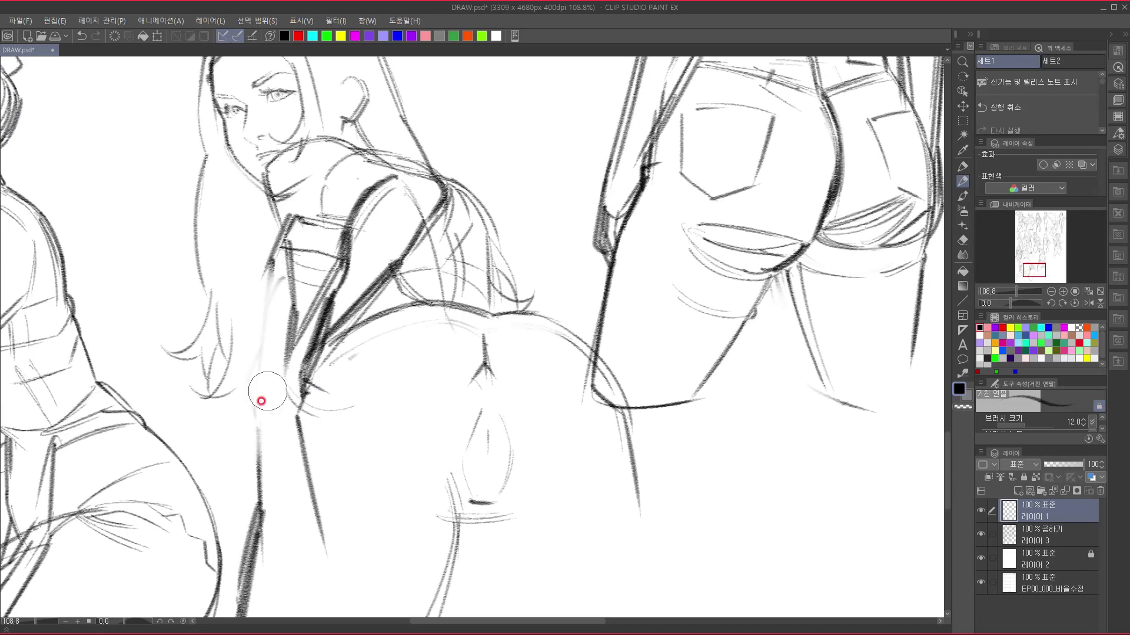
{"action": "left_click_drag", "start_coordinate": [420, 397], "coordinate": [429, 353]}
{"action": "mouse_move", "coordinate": [300, 173]}
{"action": "left_mouse_down"}
{"action": "mouse_move", "coordinate": [257, 347]}
{"action": "mouse_move", "coordinate": [263, 380]}
{"action": "left_mouse_up"}
{"action": "mouse_move", "coordinate": [309, 317]}
{"action": "left_mouse_down"}
{"action": "mouse_move", "coordinate": [315, 254]}
{"action": "mouse_move", "coordinate": [272, 314]}
{"action": "left_mouse_up"}
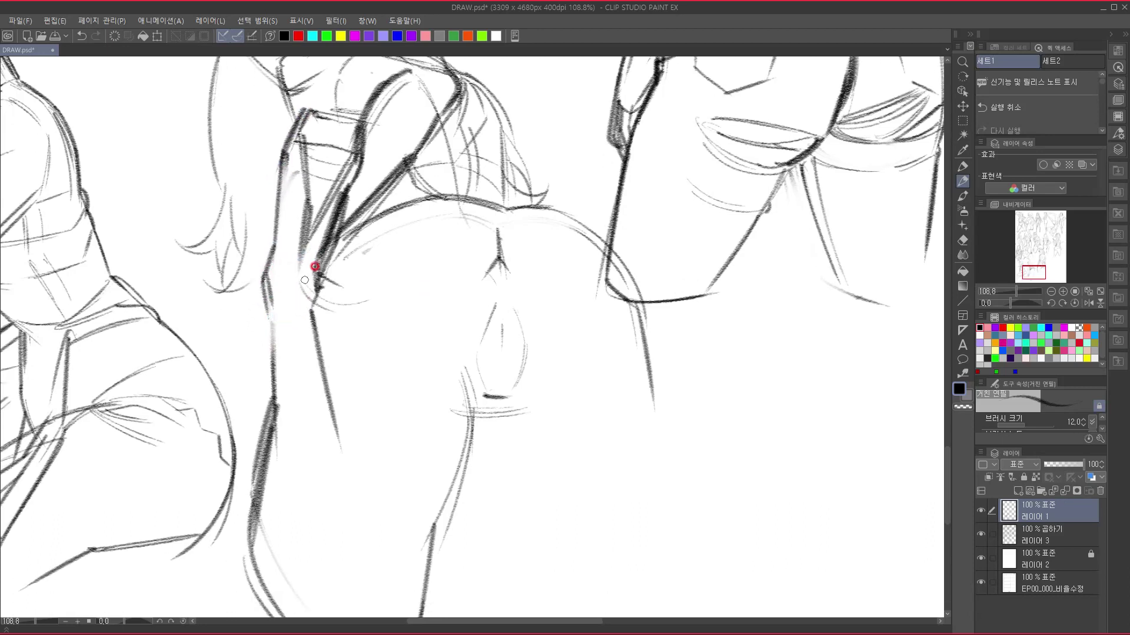
- Sketch the fingers of the hand resting on the thigh and extend the thigh line below it
{"action": "mouse_move", "coordinate": [356, 169]}
{"action": "left_mouse_down"}
{"action": "mouse_move", "coordinate": [316, 285]}
{"action": "mouse_move", "coordinate": [334, 255]}
{"action": "mouse_move", "coordinate": [347, 282]}
{"action": "left_mouse_up"}
{"action": "left_click", "coordinate": [326, 273]}
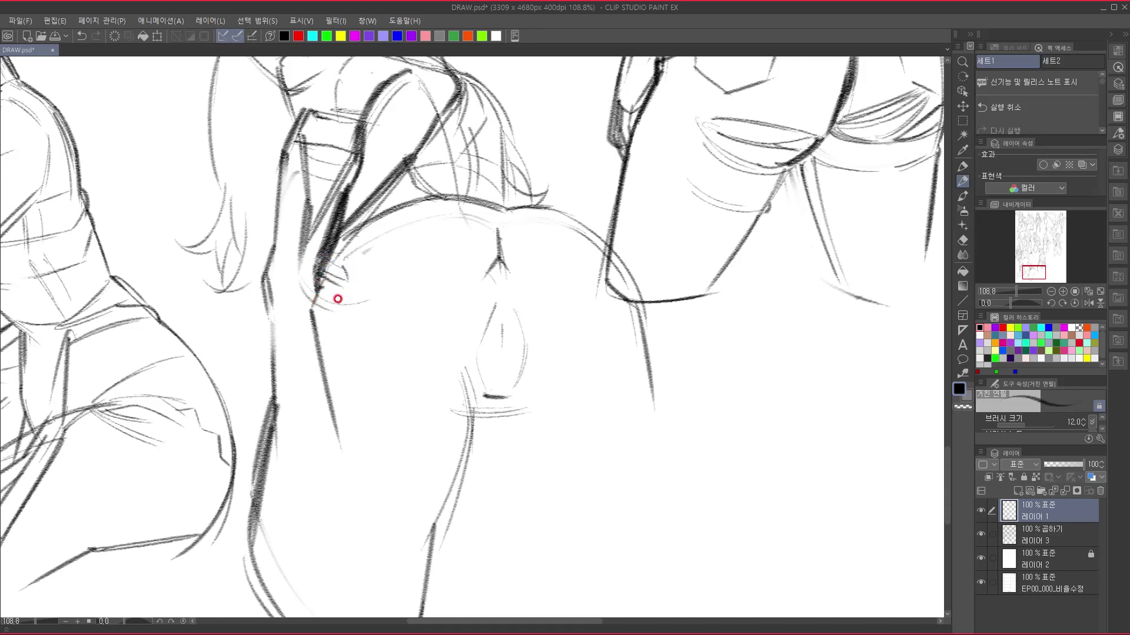
{"action": "mouse_move", "coordinate": [345, 302]}
{"action": "left_mouse_down"}
{"action": "mouse_move", "coordinate": [330, 310]}
{"action": "mouse_move", "coordinate": [320, 290]}
{"action": "mouse_move", "coordinate": [353, 307]}
{"action": "mouse_move", "coordinate": [310, 319]}
{"action": "mouse_move", "coordinate": [336, 323]}
{"action": "left_mouse_up"}
{"action": "mouse_move", "coordinate": [355, 383]}
{"action": "left_mouse_down"}
{"action": "mouse_move", "coordinate": [359, 403]}
{"action": "mouse_move", "coordinate": [318, 500]}
{"action": "mouse_move", "coordinate": [383, 307]}
{"action": "mouse_move", "coordinate": [303, 247]}
{"action": "left_mouse_up"}
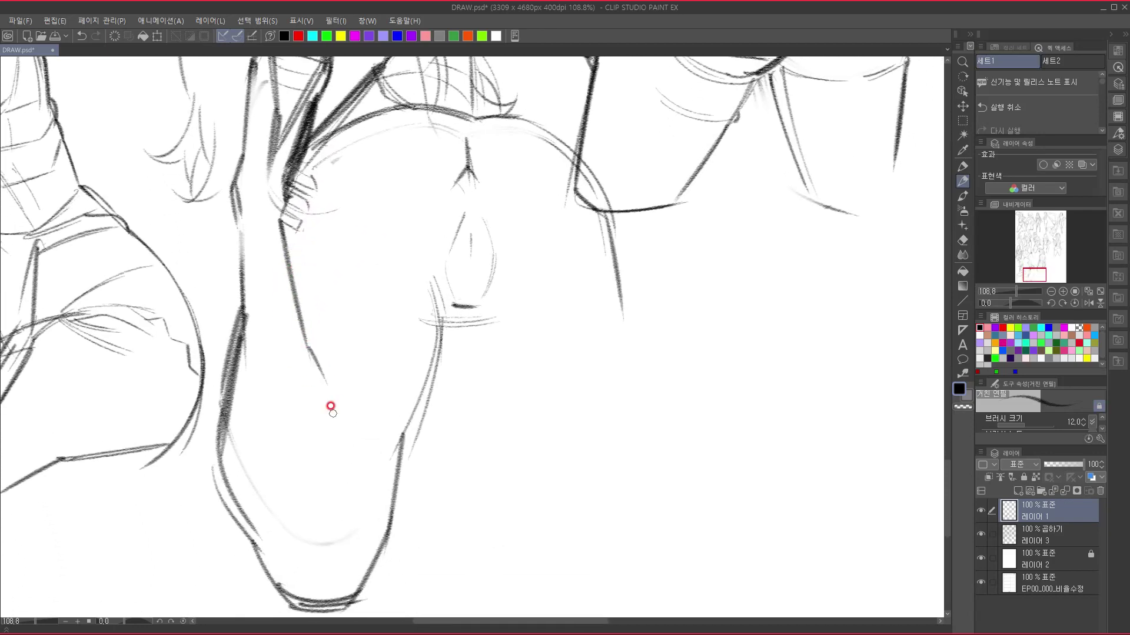
{"action": "left_click_drag", "start_coordinate": [386, 466], "coordinate": [357, 610]}
{"action": "mouse_move", "coordinate": [441, 487]}
{"action": "left_mouse_down"}
{"action": "mouse_move", "coordinate": [453, 315]}
{"action": "mouse_move", "coordinate": [431, 301]}
{"action": "mouse_move", "coordinate": [448, 411]}
{"action": "mouse_move", "coordinate": [436, 340]}
{"action": "left_mouse_up"}
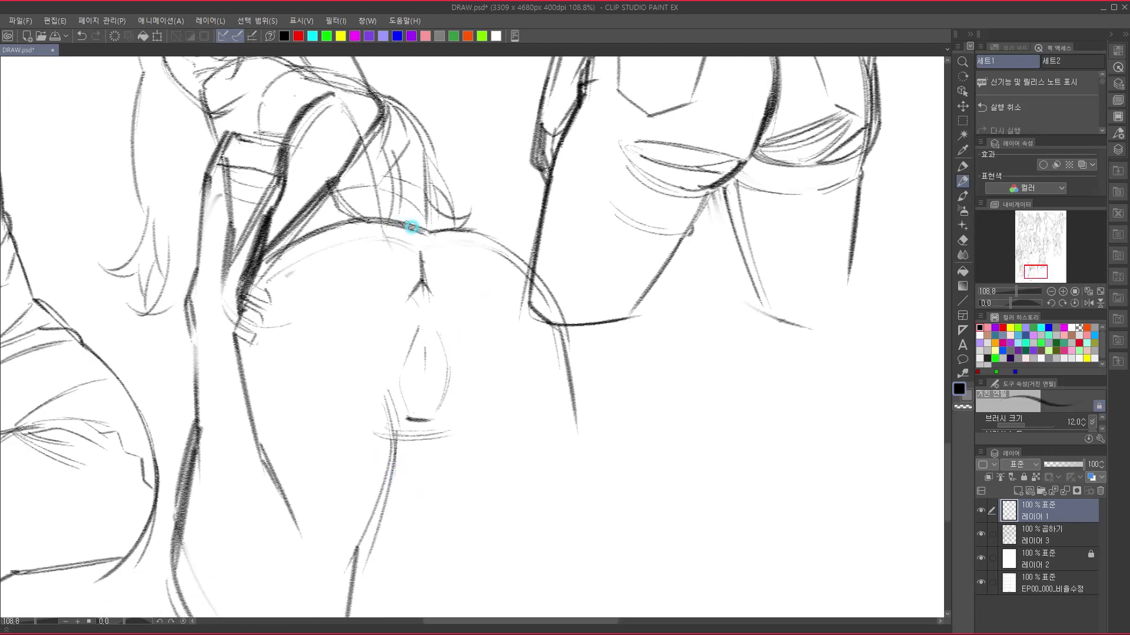
- Add a waist curve above the hips and thicken the central dividing line down to a new horizontal base line
{"action": "mouse_move", "coordinate": [342, 225]}
{"action": "left_mouse_down"}
{"action": "mouse_move", "coordinate": [446, 217]}
{"action": "mouse_move", "coordinate": [503, 246]}
{"action": "left_mouse_up"}
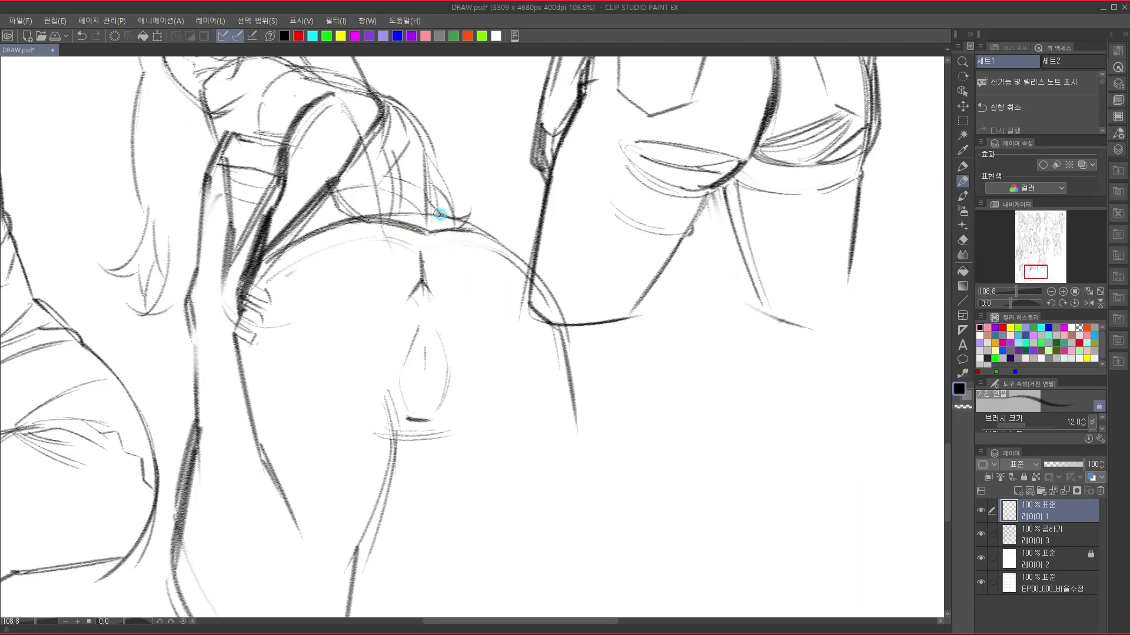
{"action": "scroll", "coordinate": [487, 234], "scroll_direction": "down", "scroll_amount": 2}
{"action": "left_click_drag", "start_coordinate": [414, 196], "coordinate": [414, 332]}
{"action": "mouse_move", "coordinate": [421, 162]}
{"action": "left_mouse_down"}
{"action": "mouse_move", "coordinate": [418, 313]}
{"action": "mouse_move", "coordinate": [437, 315]}
{"action": "mouse_move", "coordinate": [366, 428]}
{"action": "mouse_move", "coordinate": [389, 353]}
{"action": "mouse_move", "coordinate": [373, 424]}
{"action": "mouse_move", "coordinate": [297, 574]}
{"action": "left_mouse_up"}
{"action": "mouse_move", "coordinate": [456, 348]}
{"action": "left_mouse_down"}
{"action": "mouse_move", "coordinate": [491, 530]}
{"action": "mouse_move", "coordinate": [502, 337]}
{"action": "left_mouse_up"}
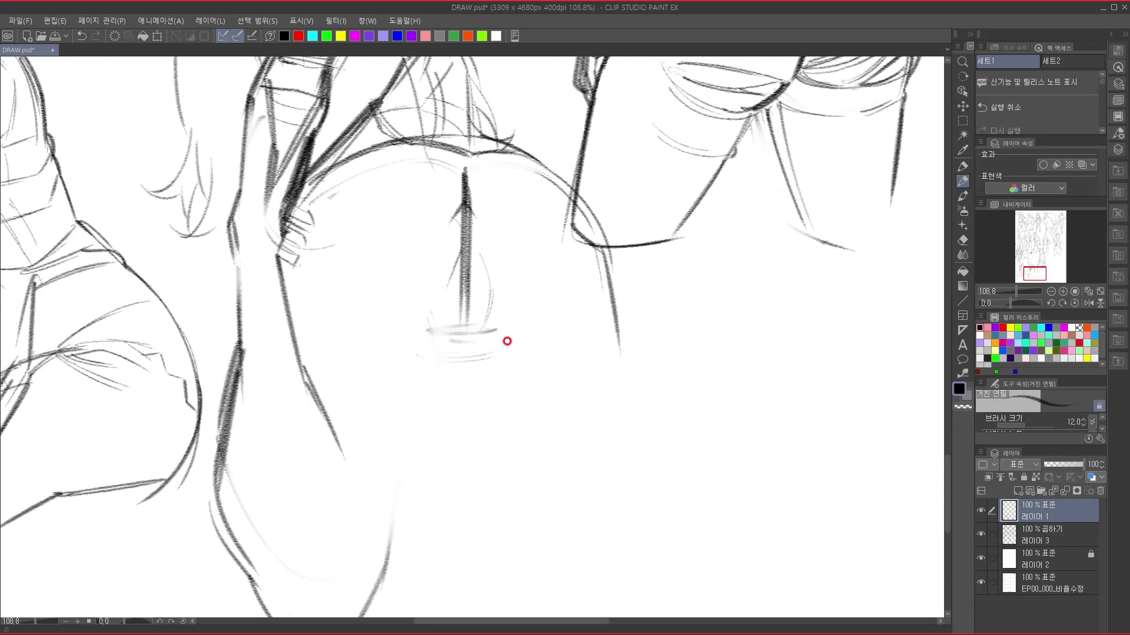
- Redraw the inner leg contour and the bottom of the knee slightly higher, and lighten the old lines
{"action": "mouse_move", "coordinate": [436, 334]}
{"action": "left_mouse_down"}
{"action": "mouse_move", "coordinate": [496, 329]}
{"action": "mouse_move", "coordinate": [421, 310]}
{"action": "mouse_move", "coordinate": [428, 327]}
{"action": "mouse_move", "coordinate": [389, 464]}
{"action": "left_mouse_up"}
{"action": "mouse_move", "coordinate": [428, 399]}
{"action": "left_mouse_down"}
{"action": "mouse_move", "coordinate": [444, 294]}
{"action": "mouse_move", "coordinate": [397, 412]}
{"action": "left_mouse_up"}
{"action": "left_click_drag", "start_coordinate": [360, 472], "coordinate": [383, 428]}
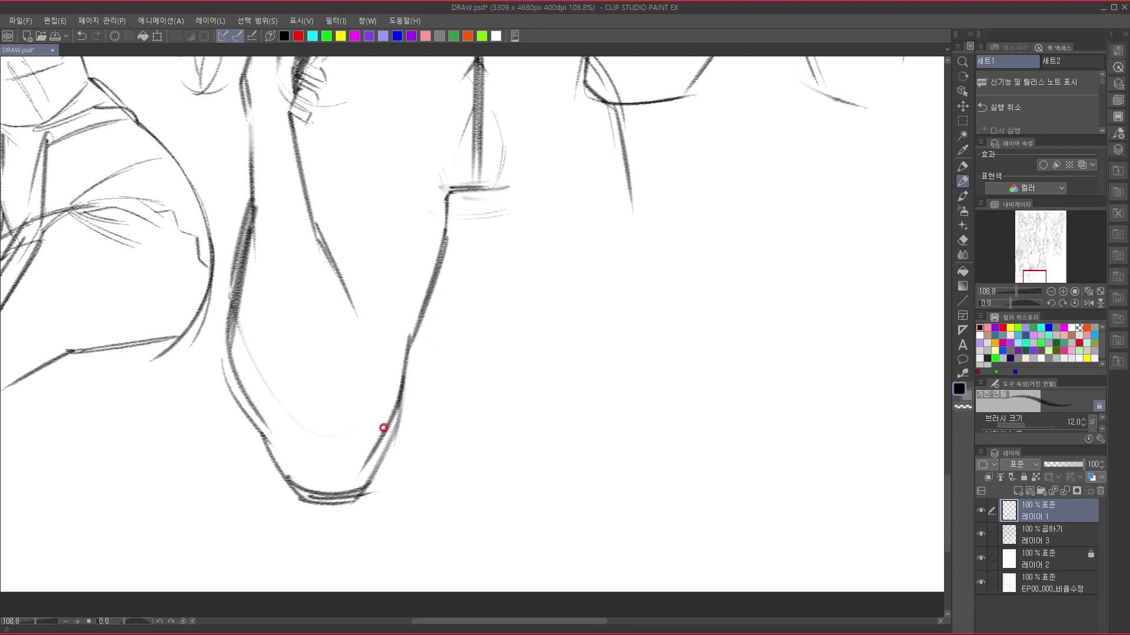
{"action": "mouse_move", "coordinate": [281, 461]}
{"action": "left_mouse_down"}
{"action": "mouse_move", "coordinate": [346, 481]}
{"action": "mouse_move", "coordinate": [368, 465]}
{"action": "left_mouse_up"}
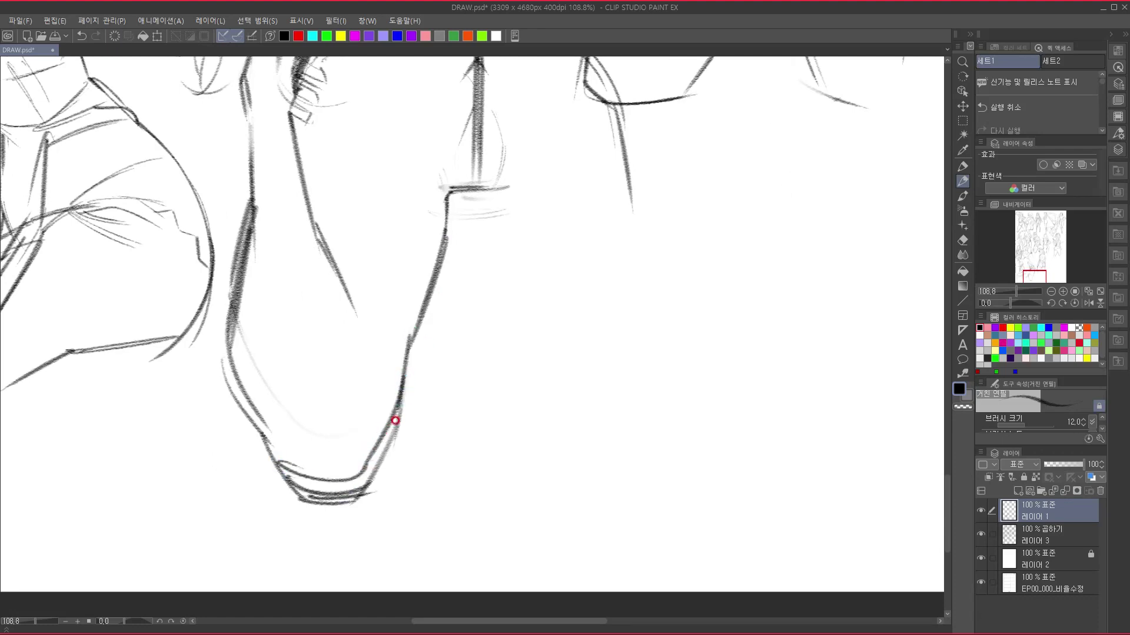
{"action": "mouse_move", "coordinate": [395, 420]}
{"action": "left_mouse_down"}
{"action": "mouse_move", "coordinate": [351, 520]}
{"action": "mouse_move", "coordinate": [298, 500]}
{"action": "mouse_move", "coordinate": [416, 486]}
{"action": "left_mouse_up"}
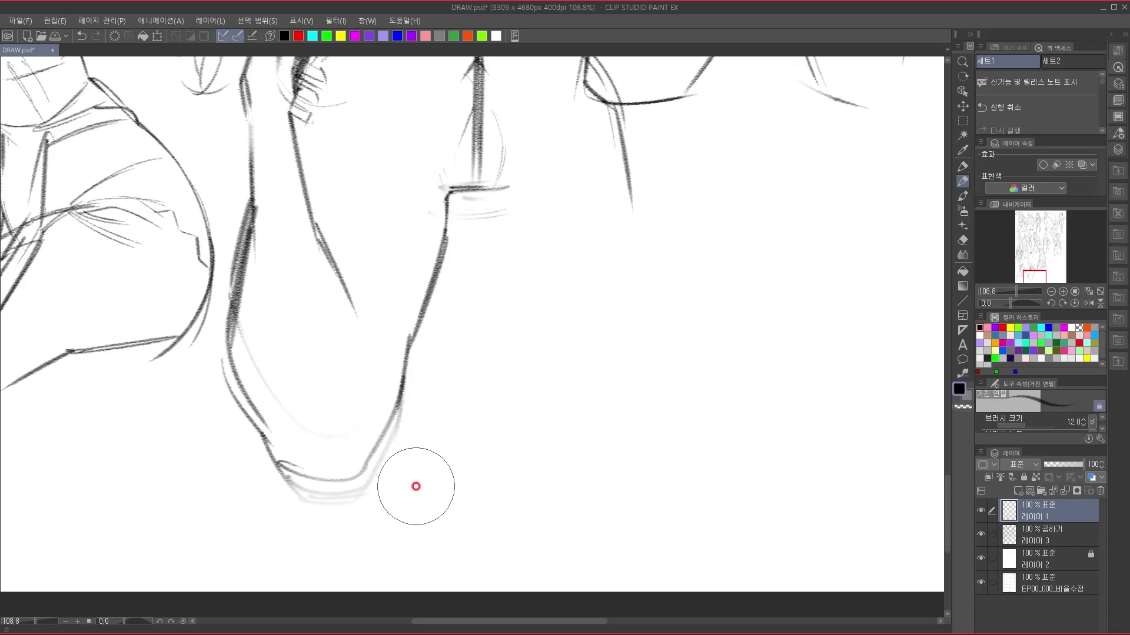
- Darken the outer leg and knee contours, and extend the inner thigh line with a thick curved stroke
{"action": "mouse_move", "coordinate": [355, 314]}
{"action": "left_mouse_down"}
{"action": "mouse_move", "coordinate": [367, 393]}
{"action": "mouse_move", "coordinate": [365, 377]}
{"action": "mouse_move", "coordinate": [412, 429]}
{"action": "mouse_move", "coordinate": [399, 550]}
{"action": "mouse_move", "coordinate": [462, 409]}
{"action": "mouse_move", "coordinate": [434, 365]}
{"action": "mouse_move", "coordinate": [447, 522]}
{"action": "mouse_move", "coordinate": [441, 507]}
{"action": "mouse_move", "coordinate": [535, 245]}
{"action": "left_mouse_up"}
{"action": "left_click_drag", "start_coordinate": [280, 219], "coordinate": [288, 333]}
{"action": "left_click_drag", "start_coordinate": [286, 274], "coordinate": [280, 389]}
{"action": "mouse_move", "coordinate": [288, 313]}
{"action": "left_mouse_down"}
{"action": "mouse_move", "coordinate": [275, 488]}
{"action": "mouse_move", "coordinate": [284, 507]}
{"action": "left_mouse_up"}
{"action": "mouse_move", "coordinate": [296, 450]}
{"action": "left_mouse_down"}
{"action": "mouse_move", "coordinate": [290, 383]}
{"action": "mouse_move", "coordinate": [300, 494]}
{"action": "left_mouse_up"}
{"action": "mouse_move", "coordinate": [285, 446]}
{"action": "left_mouse_down"}
{"action": "mouse_move", "coordinate": [312, 501]}
{"action": "mouse_move", "coordinate": [337, 516]}
{"action": "mouse_move", "coordinate": [397, 504]}
{"action": "left_mouse_up"}
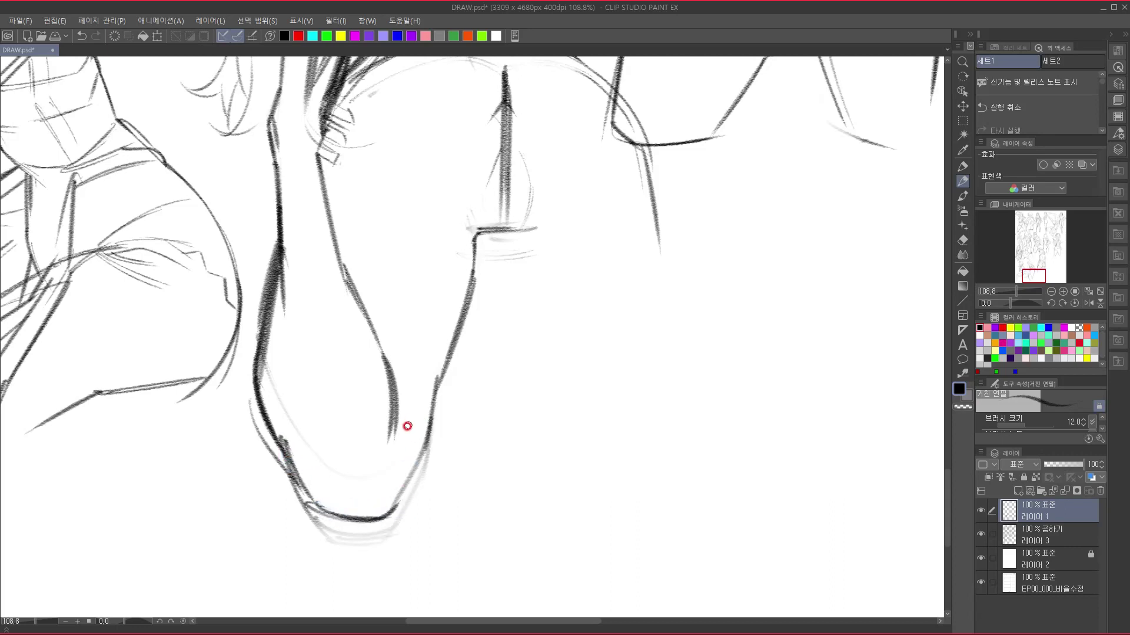
{"action": "left_click_drag", "start_coordinate": [427, 441], "coordinate": [391, 516]}
{"action": "mouse_move", "coordinate": [541, 340]}
{"action": "left_mouse_down"}
{"action": "mouse_move", "coordinate": [373, 441]}
{"action": "mouse_move", "coordinate": [444, 475]}
{"action": "mouse_move", "coordinate": [449, 387]}
{"action": "left_mouse_up"}
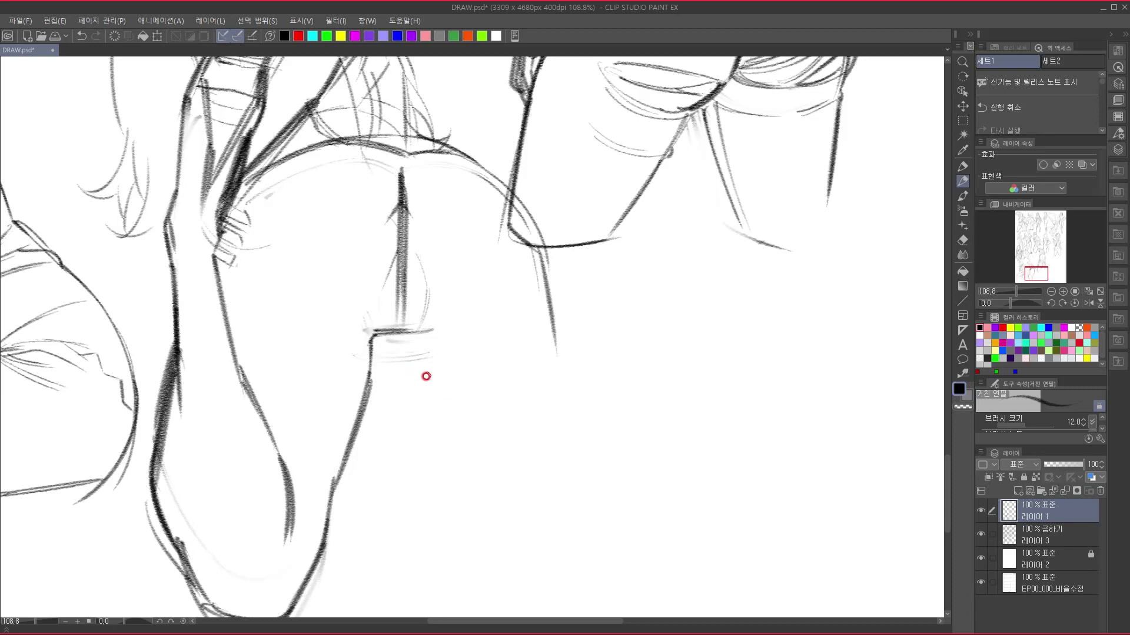
- Sketch a curved contour beside the central dividing line and the top edge of a boxy cuff beside the right hip
{"action": "mouse_move", "coordinate": [415, 251]}
{"action": "left_mouse_down"}
{"action": "mouse_move", "coordinate": [426, 305]}
{"action": "mouse_move", "coordinate": [412, 335]}
{"action": "mouse_move", "coordinate": [422, 337]}
{"action": "mouse_move", "coordinate": [383, 328]}
{"action": "left_mouse_up"}
{"action": "mouse_move", "coordinate": [464, 185]}
{"action": "left_mouse_down"}
{"action": "mouse_move", "coordinate": [457, 373]}
{"action": "mouse_move", "coordinate": [445, 312]}
{"action": "left_mouse_up"}
{"action": "mouse_move", "coordinate": [500, 231]}
{"action": "left_mouse_down"}
{"action": "mouse_move", "coordinate": [446, 236]}
{"action": "mouse_move", "coordinate": [471, 251]}
{"action": "mouse_move", "coordinate": [509, 231]}
{"action": "mouse_move", "coordinate": [513, 260]}
{"action": "left_mouse_up"}
{"action": "left_click_drag", "start_coordinate": [446, 238], "coordinate": [446, 260]}
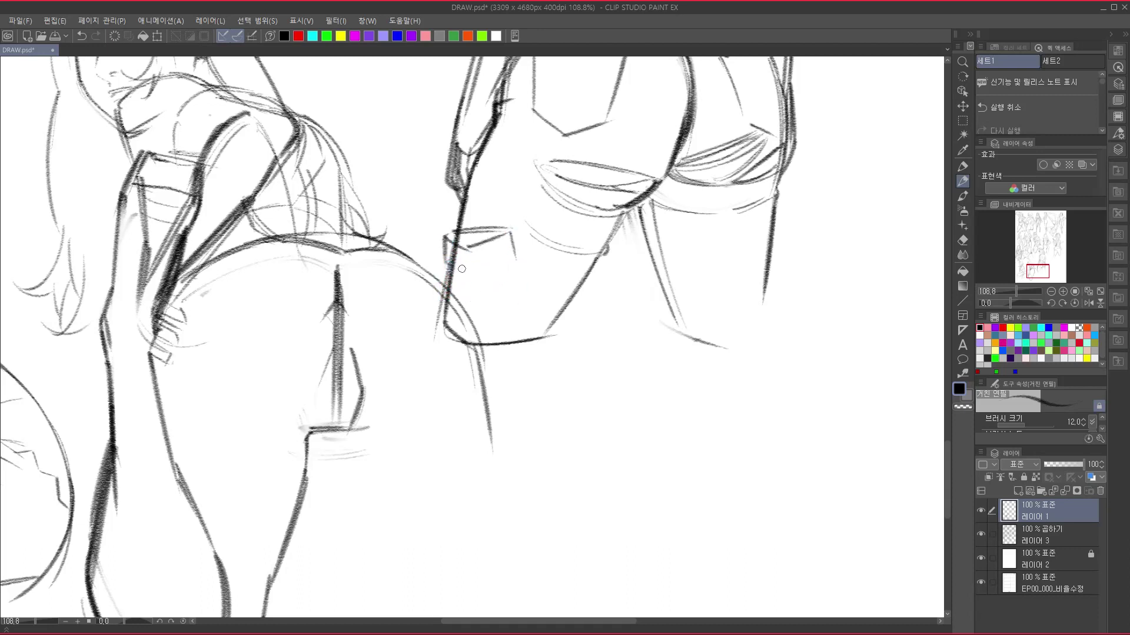
{"action": "key", "text": "ctrl+z"}
- Draw the long sides and a fold line of the boxy cuff form beside the right hip
{"action": "mouse_move", "coordinate": [406, 254]}
{"action": "left_mouse_down"}
{"action": "mouse_move", "coordinate": [462, 285]}
{"action": "mouse_move", "coordinate": [454, 299]}
{"action": "mouse_move", "coordinate": [471, 307]}
{"action": "left_mouse_up"}
{"action": "left_click_drag", "start_coordinate": [442, 237], "coordinate": [465, 317]}
{"action": "left_click_drag", "start_coordinate": [442, 276], "coordinate": [478, 353]}
{"action": "left_click_drag", "start_coordinate": [518, 266], "coordinate": [516, 316]}
{"action": "left_click_drag", "start_coordinate": [517, 265], "coordinate": [522, 355]}
{"action": "left_click_drag", "start_coordinate": [443, 266], "coordinate": [510, 260]}
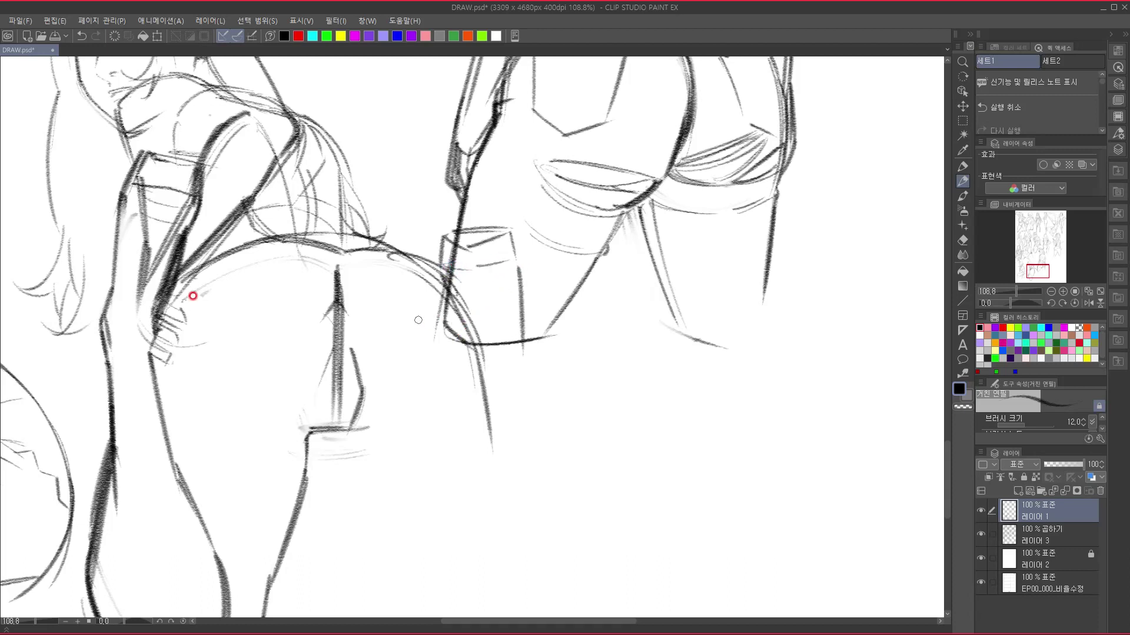
- Add light curved detail lines inside the cuff form and near the hand on the thigh
{"action": "left_click_drag", "start_coordinate": [134, 217], "coordinate": [111, 294]}
{"action": "left_click_drag", "start_coordinate": [94, 431], "coordinate": [82, 406]}
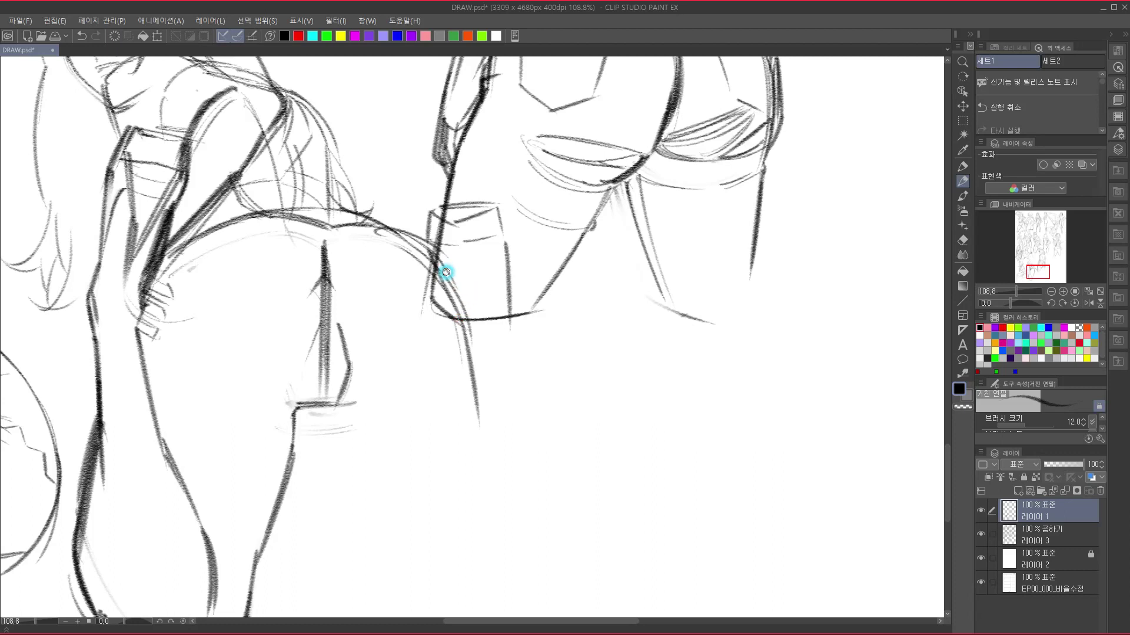
{"action": "left_click_drag", "start_coordinate": [465, 275], "coordinate": [498, 269]}
{"action": "mouse_move", "coordinate": [529, 275]}
{"action": "left_mouse_down"}
{"action": "mouse_move", "coordinate": [503, 258]}
{"action": "mouse_move", "coordinate": [476, 298]}
{"action": "left_mouse_up"}
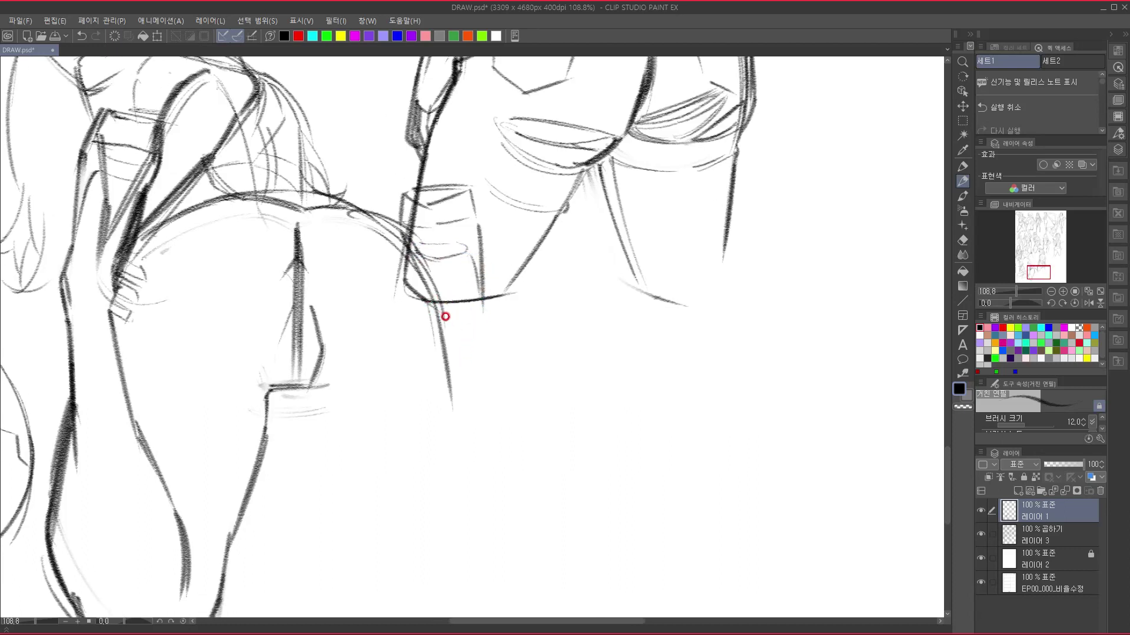
{"action": "mouse_move", "coordinate": [417, 260]}
{"action": "left_mouse_down"}
{"action": "mouse_move", "coordinate": [439, 339]}
{"action": "mouse_move", "coordinate": [453, 280]}
{"action": "left_mouse_up"}
- Draw the right leg's outer contour from the cuff form down to the knee, with a short stroke marking the knee's base
{"action": "left_click_drag", "start_coordinate": [472, 233], "coordinate": [476, 308]}
{"action": "left_click_drag", "start_coordinate": [473, 389], "coordinate": [497, 534]}
{"action": "mouse_move", "coordinate": [542, 487]}
{"action": "left_mouse_down"}
{"action": "mouse_move", "coordinate": [545, 348]}
{"action": "mouse_move", "coordinate": [567, 447]}
{"action": "mouse_move", "coordinate": [537, 547]}
{"action": "mouse_move", "coordinate": [548, 489]}
{"action": "mouse_move", "coordinate": [542, 507]}
{"action": "mouse_move", "coordinate": [504, 327]}
{"action": "left_mouse_up"}
{"action": "mouse_move", "coordinate": [492, 237]}
{"action": "left_mouse_down"}
{"action": "mouse_move", "coordinate": [484, 311]}
{"action": "mouse_move", "coordinate": [494, 344]}
{"action": "mouse_move", "coordinate": [452, 515]}
{"action": "mouse_move", "coordinate": [500, 393]}
{"action": "mouse_move", "coordinate": [443, 524]}
{"action": "left_mouse_up"}
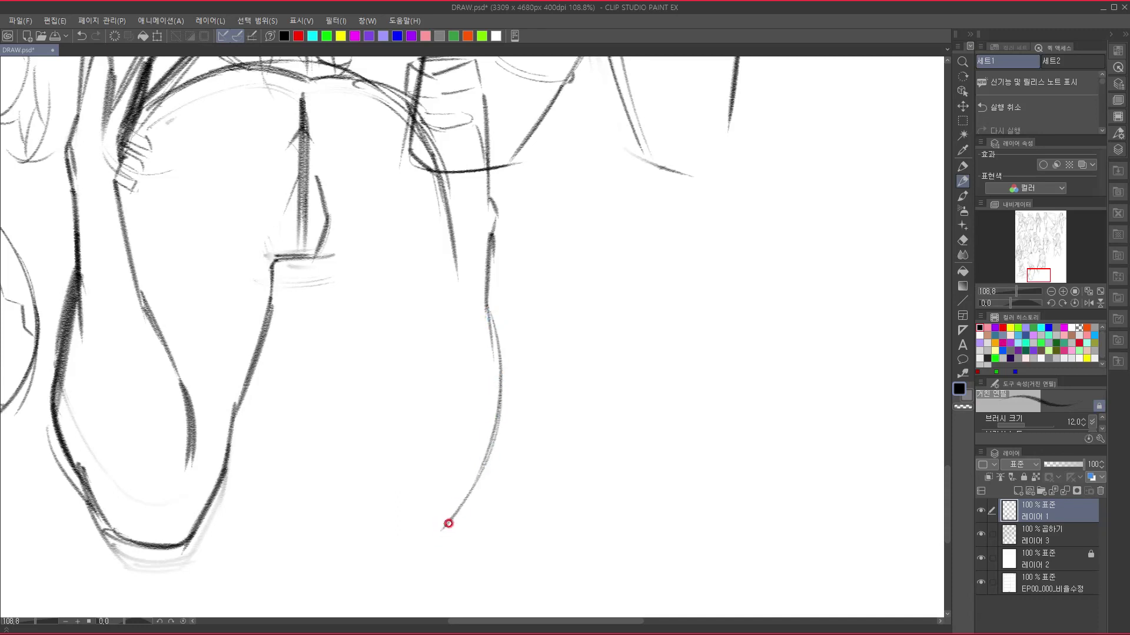
{"action": "left_click_drag", "start_coordinate": [383, 542], "coordinate": [415, 542]}
{"action": "mouse_move", "coordinate": [509, 464]}
{"action": "left_mouse_down"}
{"action": "mouse_move", "coordinate": [628, 464]}
{"action": "mouse_move", "coordinate": [625, 454]}
{"action": "left_mouse_up"}
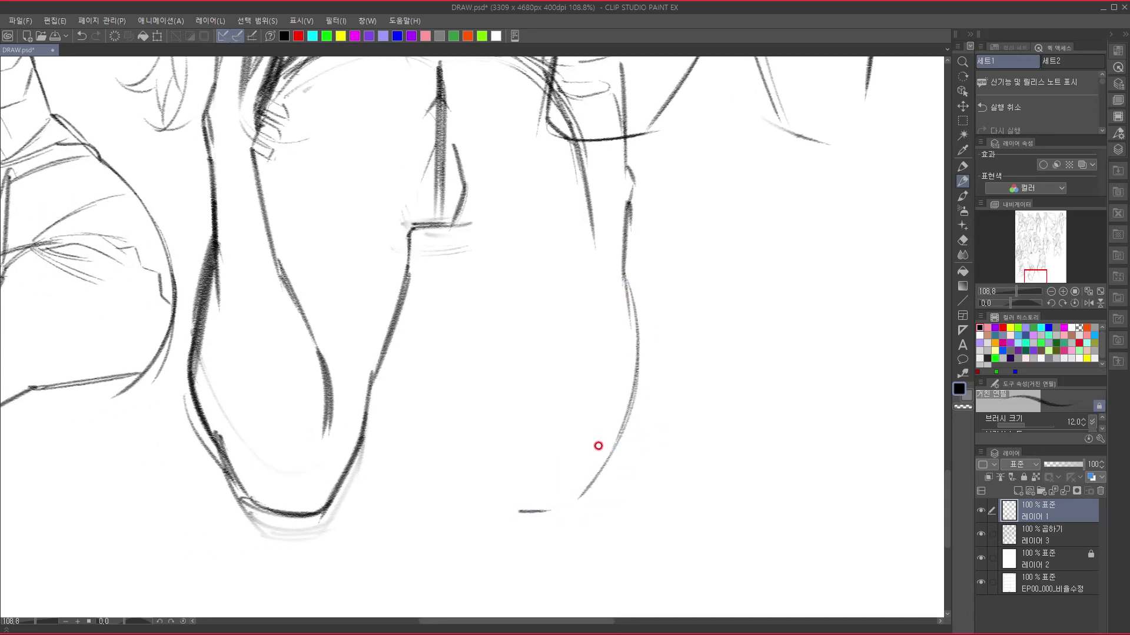
- Draw the right leg's inner contour down from the central base line and close the rounded bottom of the knee
{"action": "left_click_drag", "start_coordinate": [451, 224], "coordinate": [467, 312]}
{"action": "mouse_move", "coordinate": [451, 235]}
{"action": "left_mouse_down"}
{"action": "mouse_move", "coordinate": [485, 398]}
{"action": "mouse_move", "coordinate": [475, 356]}
{"action": "mouse_move", "coordinate": [474, 421]}
{"action": "left_mouse_up"}
{"action": "mouse_move", "coordinate": [472, 357]}
{"action": "left_mouse_down"}
{"action": "mouse_move", "coordinate": [470, 411]}
{"action": "mouse_move", "coordinate": [501, 483]}
{"action": "left_mouse_up"}
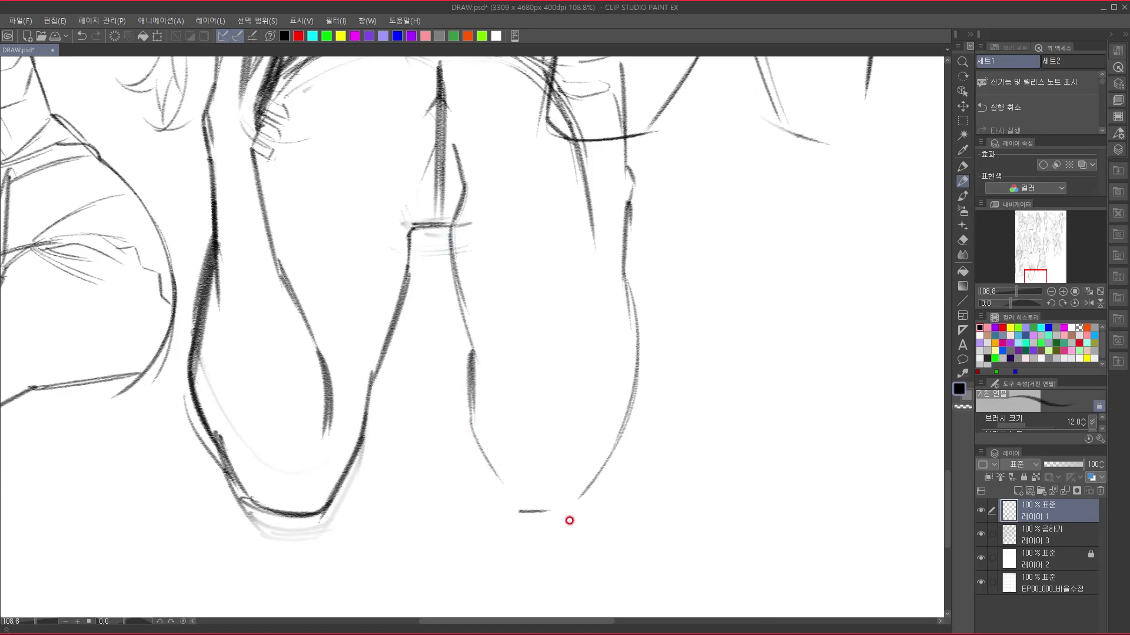
{"action": "mouse_move", "coordinate": [471, 404]}
{"action": "left_mouse_down"}
{"action": "mouse_move", "coordinate": [517, 499]}
{"action": "mouse_move", "coordinate": [573, 503]}
{"action": "left_mouse_up"}
{"action": "left_click_drag", "start_coordinate": [615, 406], "coordinate": [583, 405]}
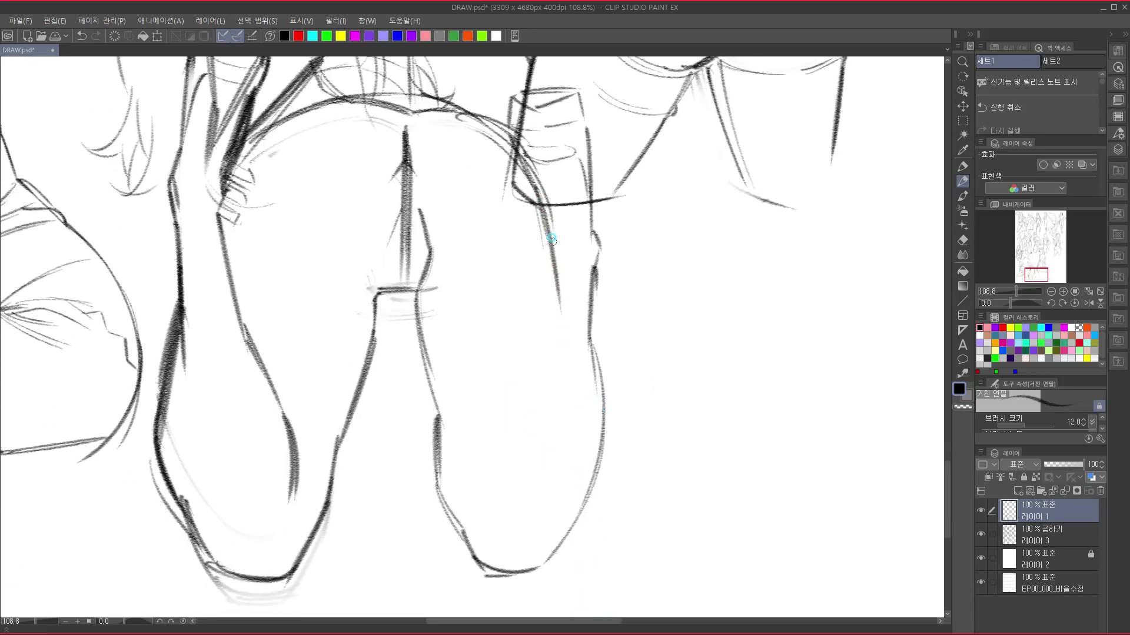
- Extend the right hip line into a diagonal curve inside the leg, and thicken the left leg's inner contour
{"action": "mouse_move", "coordinate": [554, 240]}
{"action": "left_mouse_down"}
{"action": "mouse_move", "coordinate": [555, 309]}
{"action": "mouse_move", "coordinate": [547, 299]}
{"action": "mouse_move", "coordinate": [536, 324]}
{"action": "left_mouse_up"}
{"action": "mouse_move", "coordinate": [538, 322]}
{"action": "left_mouse_down"}
{"action": "mouse_move", "coordinate": [471, 441]}
{"action": "mouse_move", "coordinate": [528, 347]}
{"action": "mouse_move", "coordinate": [476, 441]}
{"action": "mouse_move", "coordinate": [472, 512]}
{"action": "left_mouse_up"}
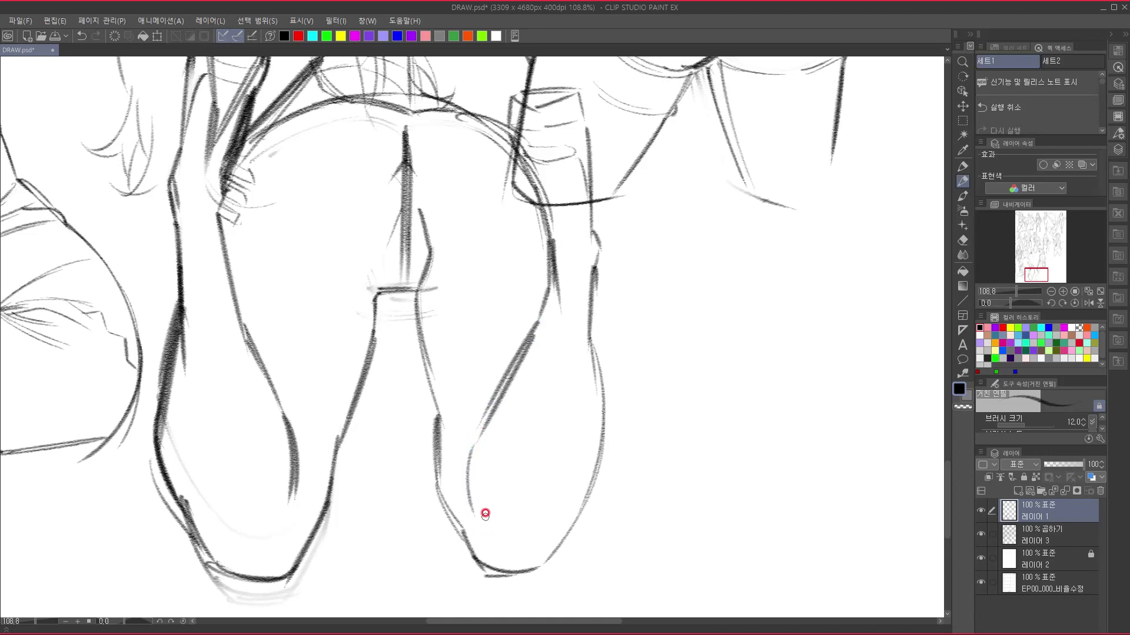
{"action": "left_click_drag", "start_coordinate": [536, 468], "coordinate": [582, 446]}
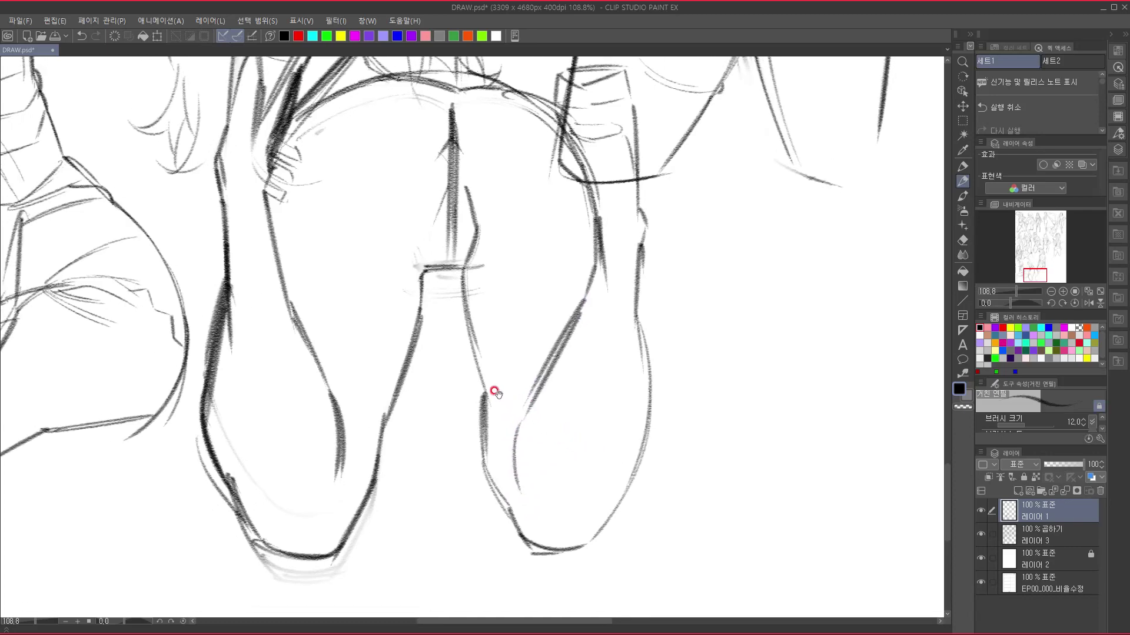
{"action": "left_click_drag", "start_coordinate": [491, 371], "coordinate": [606, 346]}
{"action": "mouse_move", "coordinate": [481, 241]}
{"action": "left_mouse_down"}
{"action": "mouse_move", "coordinate": [417, 478]}
{"action": "mouse_move", "coordinate": [351, 527]}
{"action": "mouse_move", "coordinate": [318, 510]}
{"action": "left_mouse_up"}
{"action": "left_click_drag", "start_coordinate": [488, 371], "coordinate": [422, 471]}
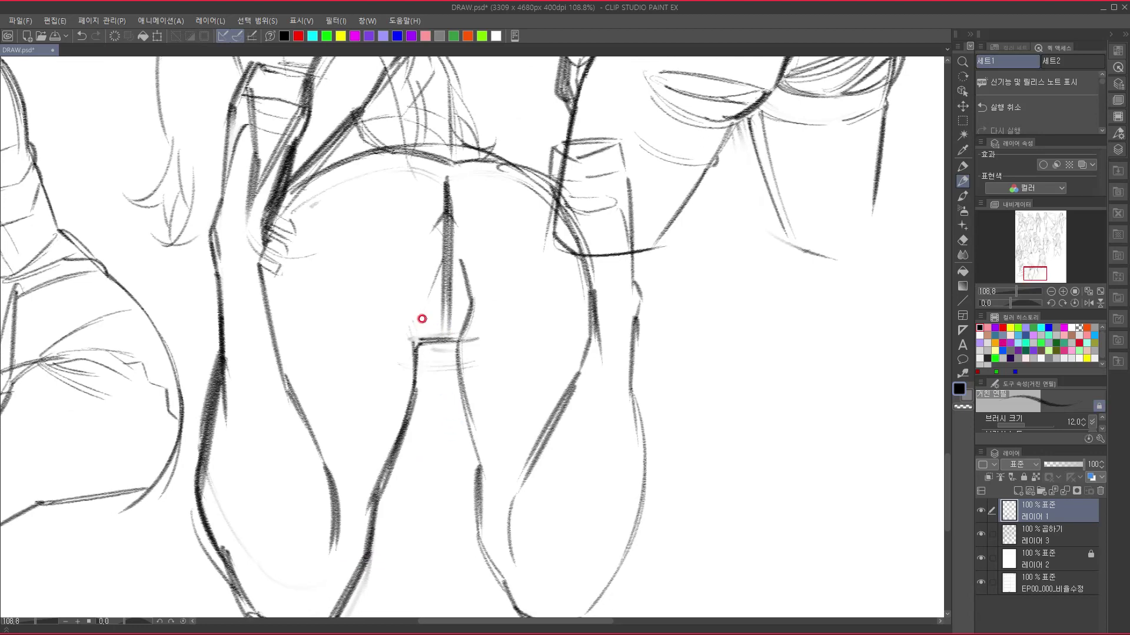
- Mirror the short curve on the other side of the dividing line, add a V mark near its upper end, and sketch a band below the base line
{"action": "left_click_drag", "start_coordinate": [440, 262], "coordinate": [422, 314]}
{"action": "mouse_move", "coordinate": [432, 210]}
{"action": "left_mouse_down"}
{"action": "mouse_move", "coordinate": [452, 229]}
{"action": "mouse_move", "coordinate": [473, 202]}
{"action": "left_mouse_up"}
{"action": "mouse_move", "coordinate": [430, 339]}
{"action": "left_mouse_down"}
{"action": "mouse_move", "coordinate": [410, 452]}
{"action": "mouse_move", "coordinate": [457, 451]}
{"action": "mouse_move", "coordinate": [482, 345]}
{"action": "left_mouse_up"}
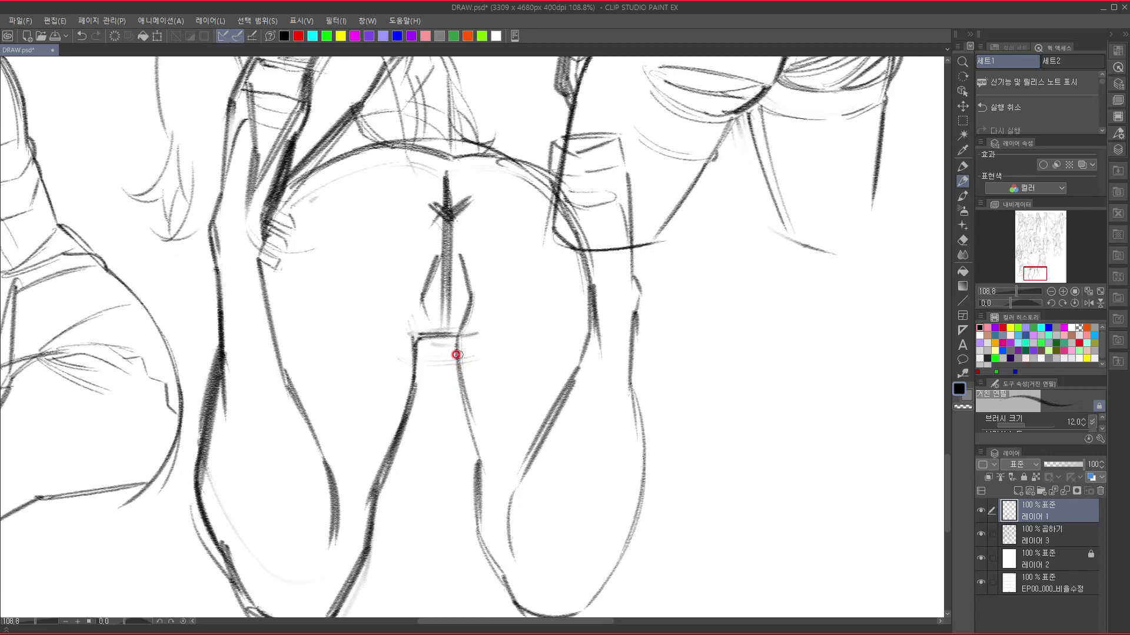
{"action": "mouse_move", "coordinate": [416, 357]}
{"action": "left_mouse_down"}
{"action": "mouse_move", "coordinate": [479, 340]}
{"action": "mouse_move", "coordinate": [454, 356]}
{"action": "mouse_move", "coordinate": [495, 332]}
{"action": "left_mouse_up"}
- Sketch a narrow lower limb between the two legs, ending in a small foot-like shape near knee level
{"action": "mouse_move", "coordinate": [427, 383]}
{"action": "left_mouse_down"}
{"action": "mouse_move", "coordinate": [430, 294]}
{"action": "mouse_move", "coordinate": [474, 275]}
{"action": "mouse_move", "coordinate": [383, 457]}
{"action": "left_mouse_up"}
{"action": "mouse_move", "coordinate": [445, 315]}
{"action": "left_mouse_down"}
{"action": "mouse_move", "coordinate": [403, 445]}
{"action": "mouse_move", "coordinate": [409, 392]}
{"action": "mouse_move", "coordinate": [416, 439]}
{"action": "mouse_move", "coordinate": [442, 457]}
{"action": "left_mouse_up"}
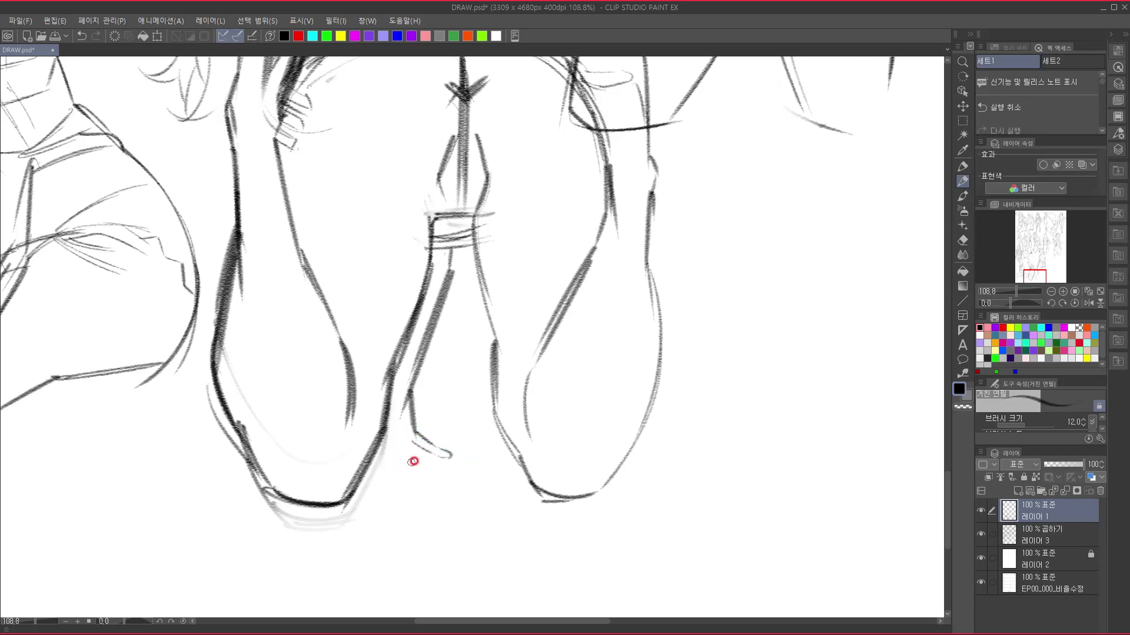
{"action": "left_click_drag", "start_coordinate": [393, 423], "coordinate": [406, 439]}
{"action": "mouse_move", "coordinate": [425, 439]}
{"action": "left_mouse_down"}
{"action": "mouse_move", "coordinate": [452, 453]}
{"action": "mouse_move", "coordinate": [400, 590]}
{"action": "left_mouse_up"}
{"action": "left_click_drag", "start_coordinate": [441, 397], "coordinate": [428, 560]}
{"action": "left_click_drag", "start_coordinate": [461, 464], "coordinate": [541, 260]}
{"action": "left_click_drag", "start_coordinate": [505, 450], "coordinate": [427, 511]}
{"action": "mouse_move", "coordinate": [422, 403]}
{"action": "left_mouse_down"}
{"action": "mouse_move", "coordinate": [535, 383]}
{"action": "mouse_move", "coordinate": [522, 336]}
{"action": "left_mouse_up"}
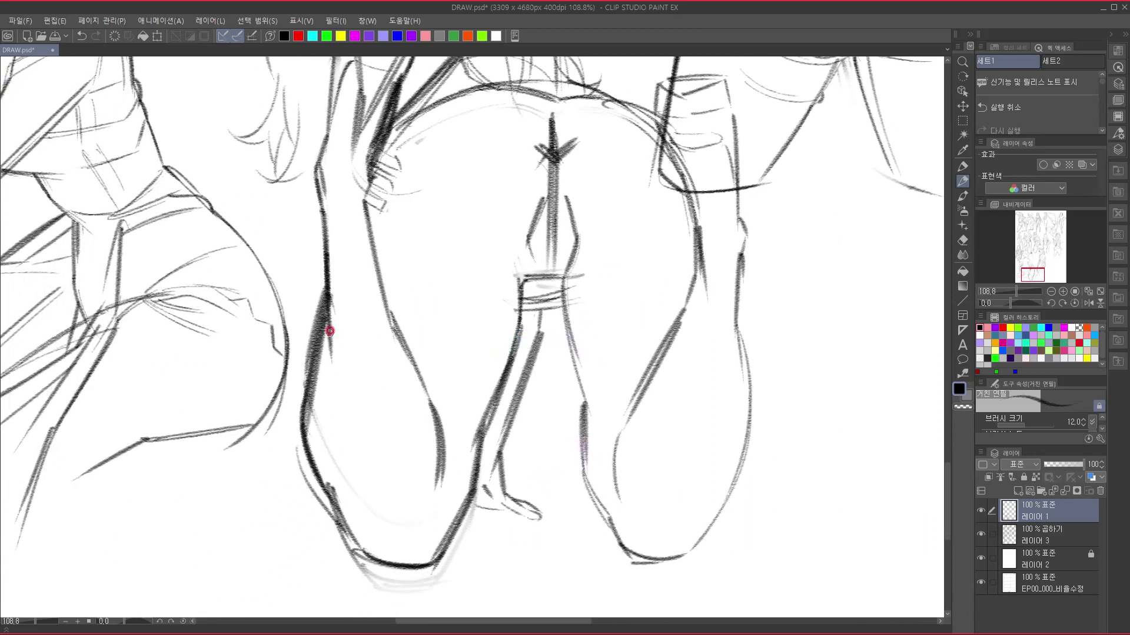
- Darken the left leg's outer contour and rework the right hip curve, lightening its old lines
{"action": "mouse_move", "coordinate": [318, 175]}
{"action": "left_mouse_down"}
{"action": "mouse_move", "coordinate": [324, 324]}
{"action": "mouse_move", "coordinate": [306, 434]}
{"action": "mouse_move", "coordinate": [338, 501]}
{"action": "left_mouse_up"}
{"action": "left_click_drag", "start_coordinate": [423, 429], "coordinate": [358, 517]}
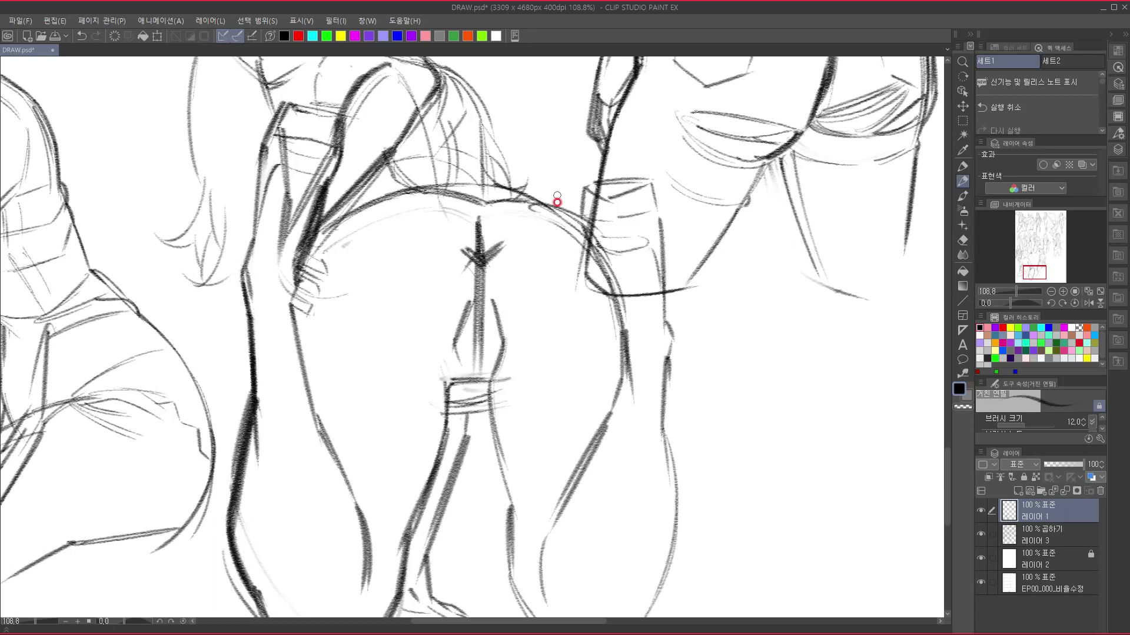
{"action": "mouse_move", "coordinate": [567, 220]}
{"action": "left_mouse_down"}
{"action": "mouse_move", "coordinate": [612, 251]}
{"action": "mouse_move", "coordinate": [644, 366]}
{"action": "left_mouse_up"}
{"action": "mouse_move", "coordinate": [639, 298]}
{"action": "left_mouse_down"}
{"action": "mouse_move", "coordinate": [654, 383]}
{"action": "mouse_move", "coordinate": [644, 441]}
{"action": "left_mouse_up"}
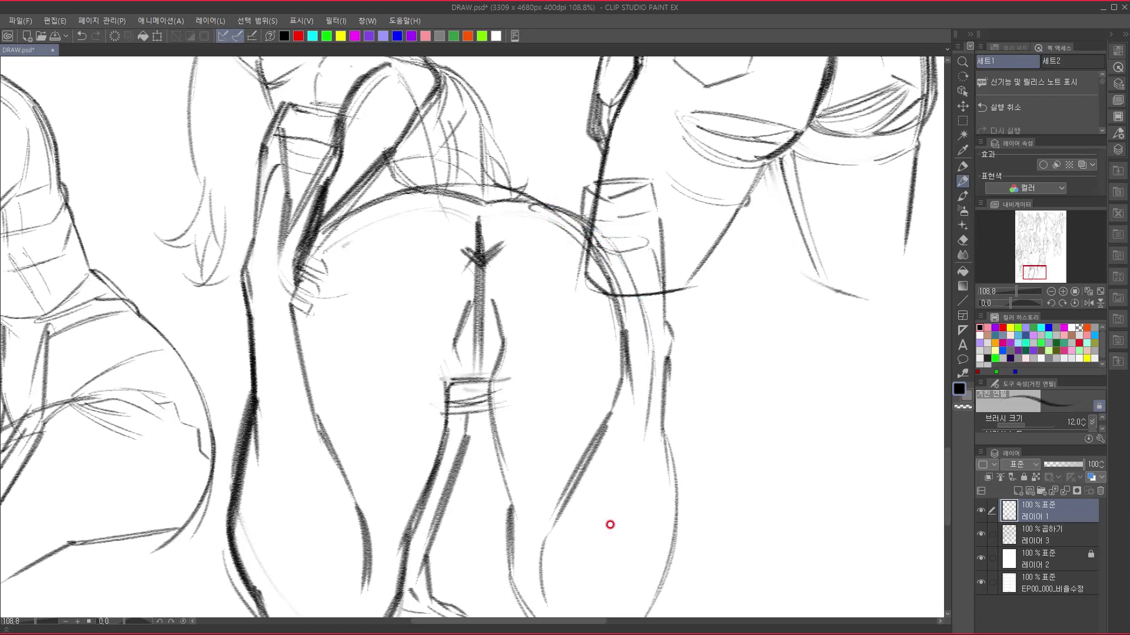
{"action": "mouse_move", "coordinate": [613, 265]}
{"action": "left_mouse_down"}
{"action": "mouse_move", "coordinate": [635, 335]}
{"action": "mouse_move", "coordinate": [547, 215]}
{"action": "left_mouse_up"}
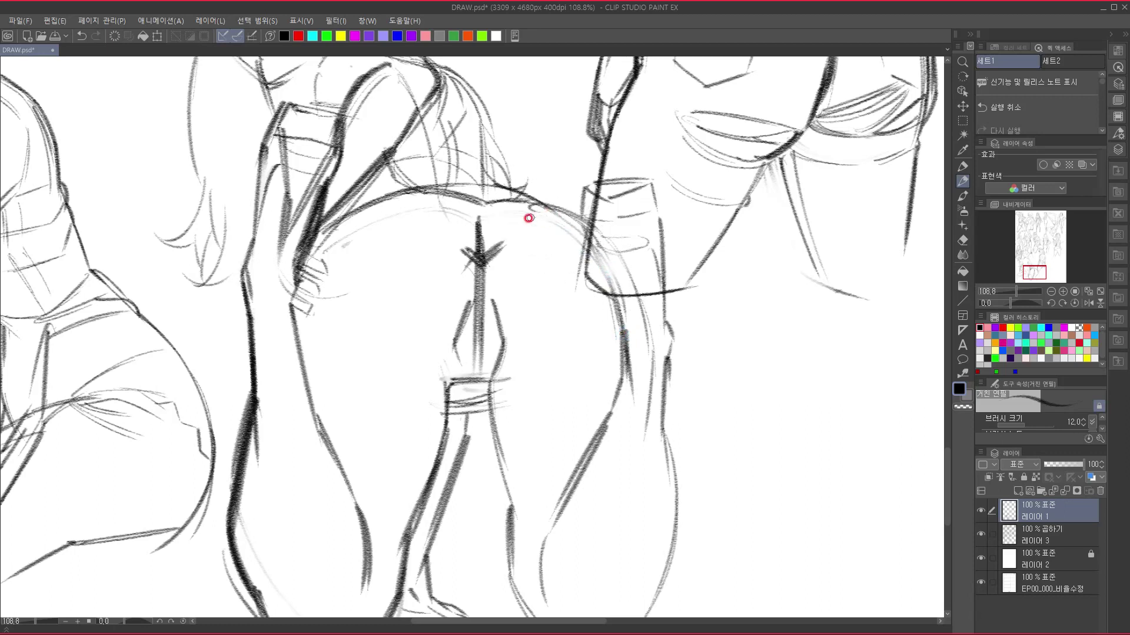
{"action": "mouse_move", "coordinate": [479, 198]}
{"action": "left_mouse_down"}
{"action": "mouse_move", "coordinate": [549, 207]}
{"action": "mouse_move", "coordinate": [583, 240]}
{"action": "left_mouse_up"}
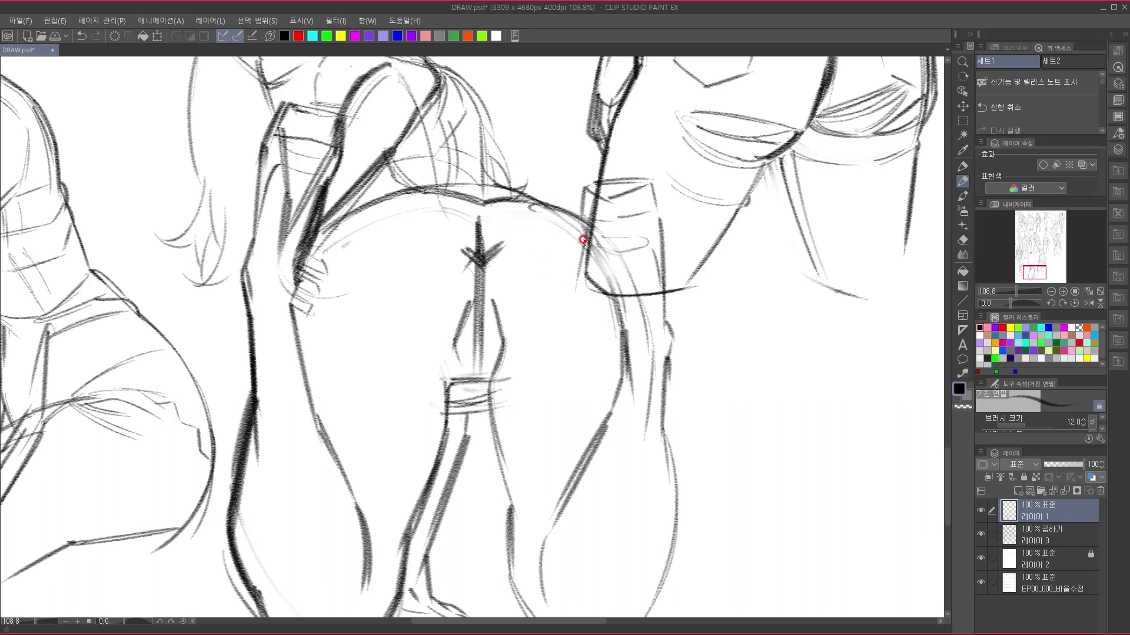
{"action": "left_click_drag", "start_coordinate": [527, 507], "coordinate": [509, 326]}
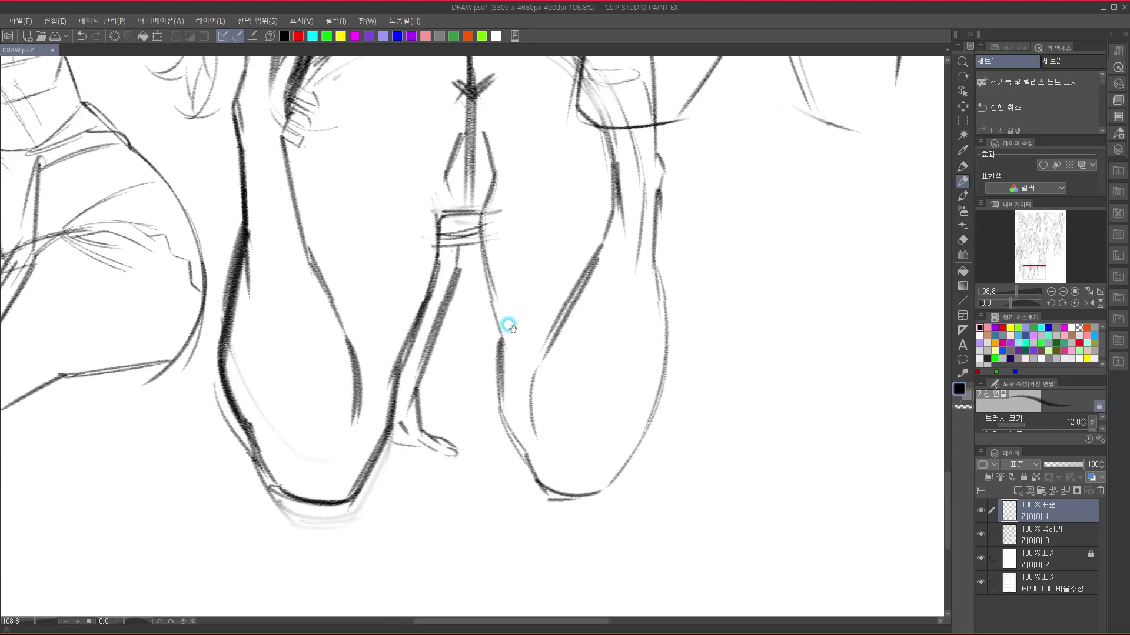
- Darken the long hair strand hanging beside the face and its curled ends
{"action": "left_click_drag", "start_coordinate": [498, 380], "coordinate": [528, 545]}
{"action": "left_click_drag", "start_coordinate": [482, 444], "coordinate": [490, 544]}
{"action": "left_click_drag", "start_coordinate": [495, 388], "coordinate": [530, 479]}
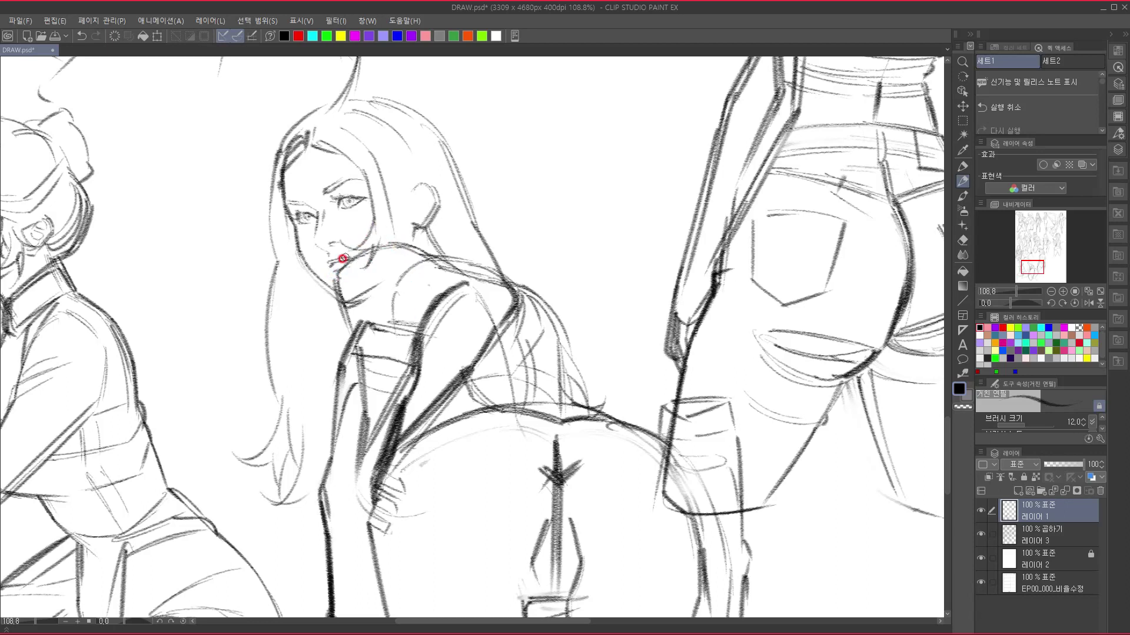
{"action": "mouse_move", "coordinate": [275, 268]}
{"action": "left_mouse_down"}
{"action": "mouse_move", "coordinate": [265, 345]}
{"action": "mouse_move", "coordinate": [283, 401]}
{"action": "mouse_move", "coordinate": [235, 456]}
{"action": "mouse_move", "coordinate": [262, 467]}
{"action": "mouse_move", "coordinate": [288, 421]}
{"action": "mouse_move", "coordinate": [305, 481]}
{"action": "left_mouse_up"}
{"action": "left_click_drag", "start_coordinate": [302, 437], "coordinate": [262, 504]}
{"action": "left_click_drag", "start_coordinate": [322, 471], "coordinate": [277, 511]}
{"action": "left_click_drag", "start_coordinate": [319, 470], "coordinate": [332, 529]}
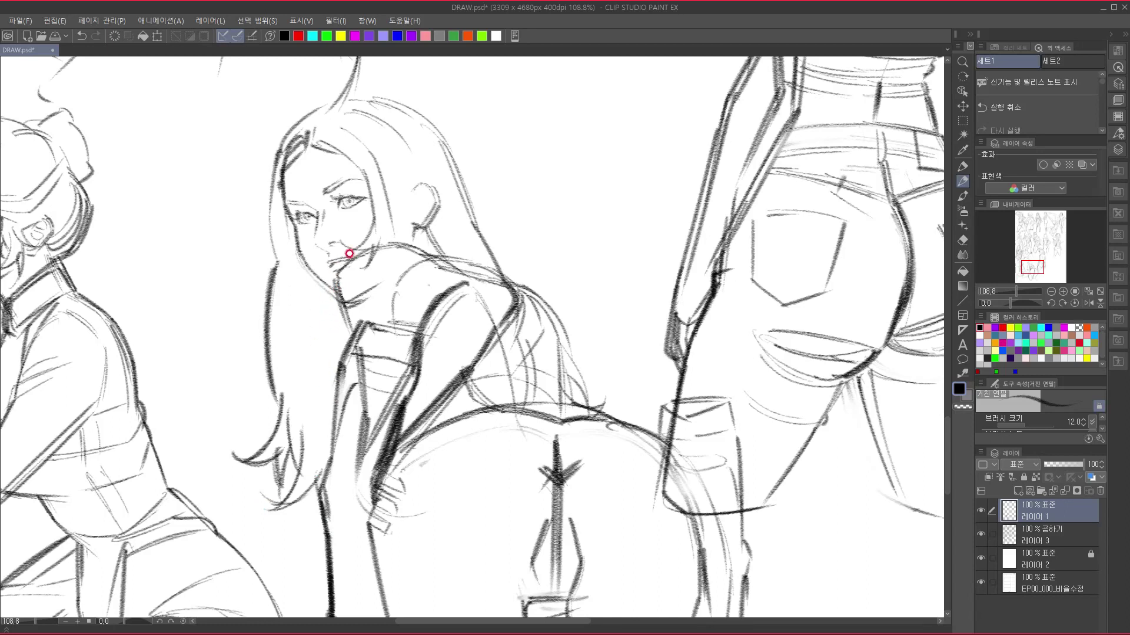
- Darken the band below the shoulder and add fold lines around the upper part of the supporting arm
{"action": "mouse_move", "coordinate": [350, 325]}
{"action": "left_mouse_down"}
{"action": "mouse_move", "coordinate": [391, 331]}
{"action": "mouse_move", "coordinate": [382, 323]}
{"action": "mouse_move", "coordinate": [421, 337]}
{"action": "left_mouse_up"}
{"action": "mouse_move", "coordinate": [419, 334]}
{"action": "left_mouse_down"}
{"action": "mouse_move", "coordinate": [411, 352]}
{"action": "mouse_move", "coordinate": [412, 260]}
{"action": "mouse_move", "coordinate": [351, 344]}
{"action": "mouse_move", "coordinate": [351, 415]}
{"action": "left_mouse_up"}
{"action": "left_click_drag", "start_coordinate": [414, 309], "coordinate": [402, 408]}
{"action": "mouse_move", "coordinate": [368, 307]}
{"action": "left_mouse_down"}
{"action": "mouse_move", "coordinate": [359, 343]}
{"action": "mouse_move", "coordinate": [367, 329]}
{"action": "mouse_move", "coordinate": [427, 345]}
{"action": "left_mouse_up"}
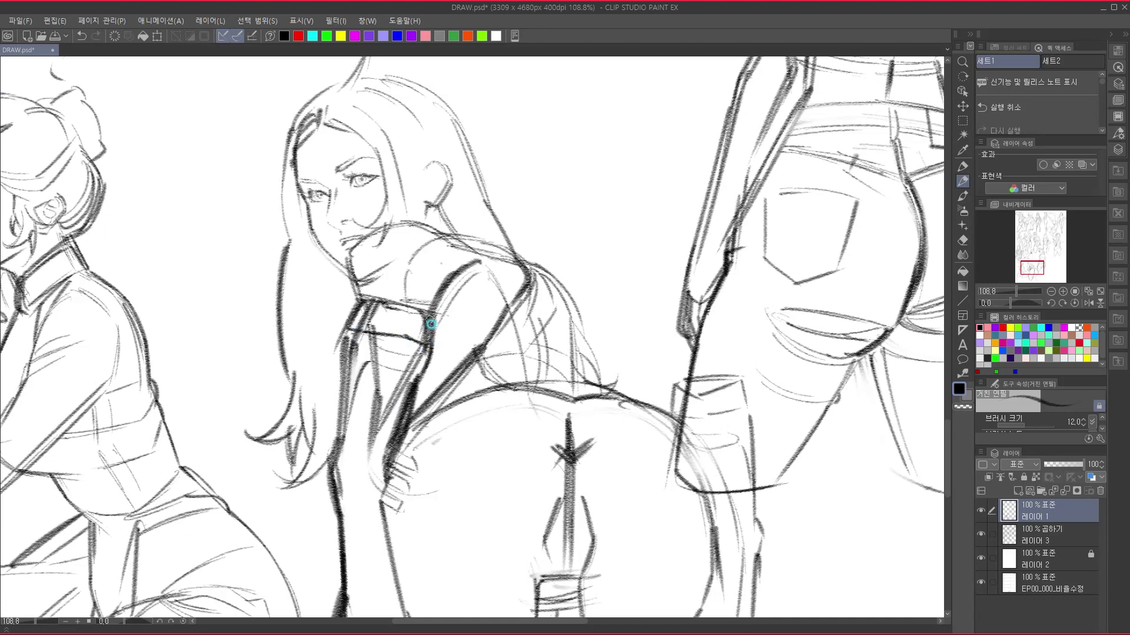
{"action": "mouse_move", "coordinate": [374, 304]}
{"action": "left_mouse_down"}
{"action": "mouse_move", "coordinate": [437, 321]}
{"action": "mouse_move", "coordinate": [410, 312]}
{"action": "mouse_move", "coordinate": [432, 318]}
{"action": "mouse_move", "coordinate": [429, 371]}
{"action": "mouse_move", "coordinate": [382, 387]}
{"action": "mouse_move", "coordinate": [377, 365]}
{"action": "mouse_move", "coordinate": [422, 363]}
{"action": "mouse_move", "coordinate": [367, 360]}
{"action": "mouse_move", "coordinate": [403, 391]}
{"action": "left_mouse_up"}
{"action": "mouse_move", "coordinate": [368, 353]}
{"action": "left_mouse_down"}
{"action": "mouse_move", "coordinate": [354, 384]}
{"action": "mouse_move", "coordinate": [390, 381]}
{"action": "mouse_move", "coordinate": [400, 367]}
{"action": "mouse_move", "coordinate": [367, 361]}
{"action": "mouse_move", "coordinate": [422, 355]}
{"action": "mouse_move", "coordinate": [415, 369]}
{"action": "mouse_move", "coordinate": [367, 373]}
{"action": "mouse_move", "coordinate": [383, 367]}
{"action": "mouse_move", "coordinate": [383, 344]}
{"action": "mouse_move", "coordinate": [366, 334]}
{"action": "mouse_move", "coordinate": [375, 349]}
{"action": "mouse_move", "coordinate": [348, 390]}
{"action": "left_mouse_up"}
- Darken the edges of the boxy cuff form beside the right hip and add a lower hem line to it
{"action": "left_click_drag", "start_coordinate": [447, 411], "coordinate": [361, 207]}
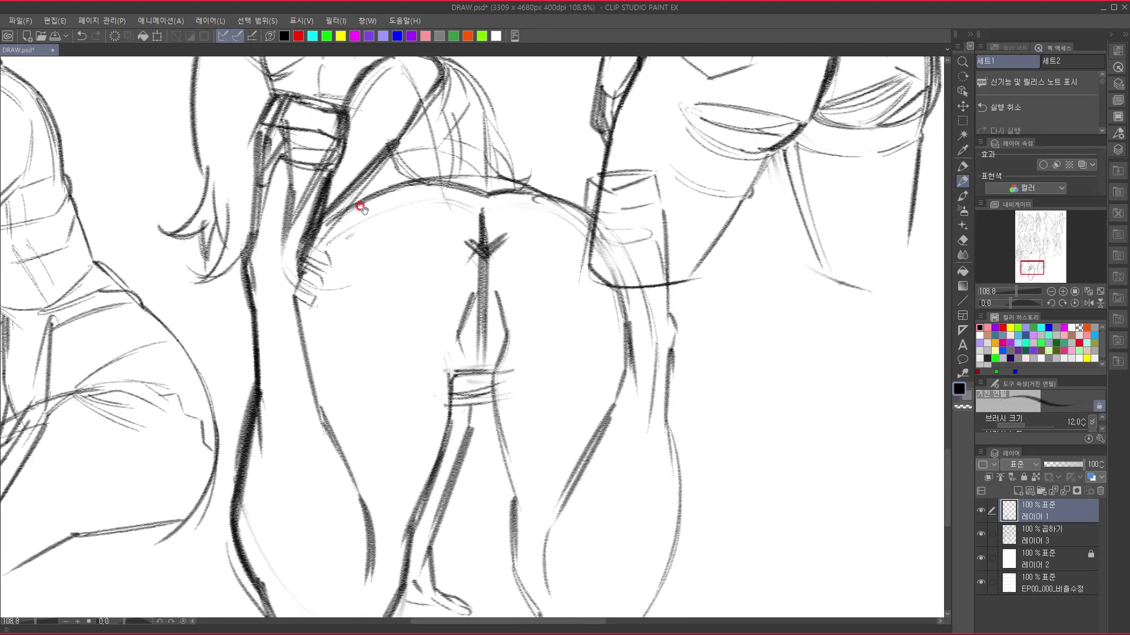
{"action": "left_click_drag", "start_coordinate": [523, 426], "coordinate": [380, 494]}
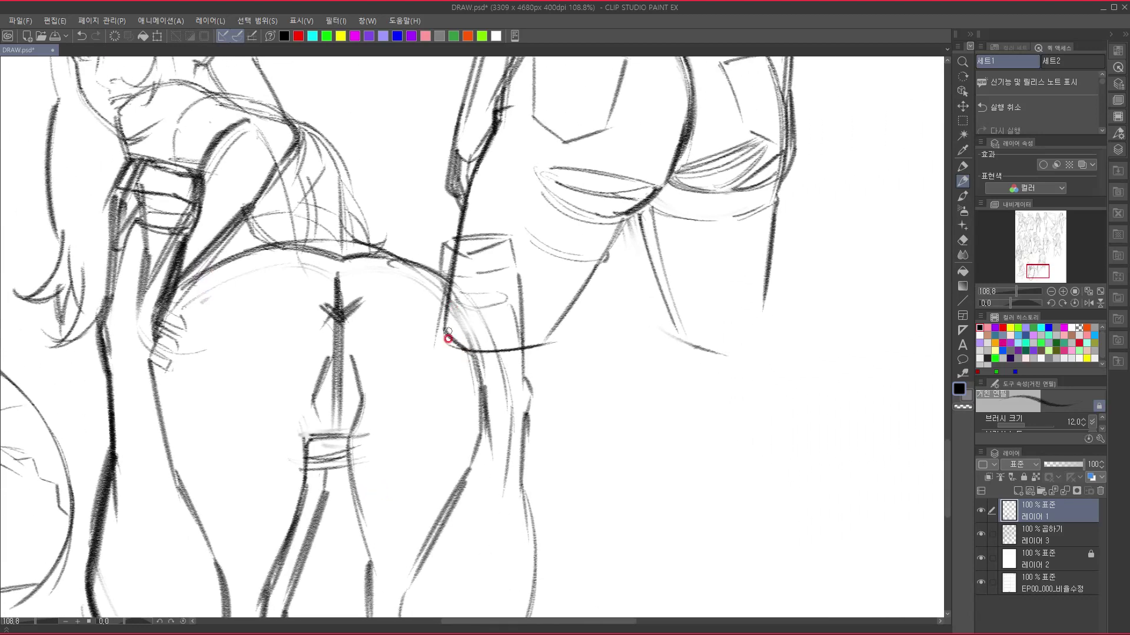
{"action": "mouse_move", "coordinate": [456, 306]}
{"action": "left_mouse_down"}
{"action": "mouse_move", "coordinate": [512, 305]}
{"action": "mouse_move", "coordinate": [517, 331]}
{"action": "left_mouse_up"}
{"action": "left_click_drag", "start_coordinate": [443, 240], "coordinate": [444, 282]}
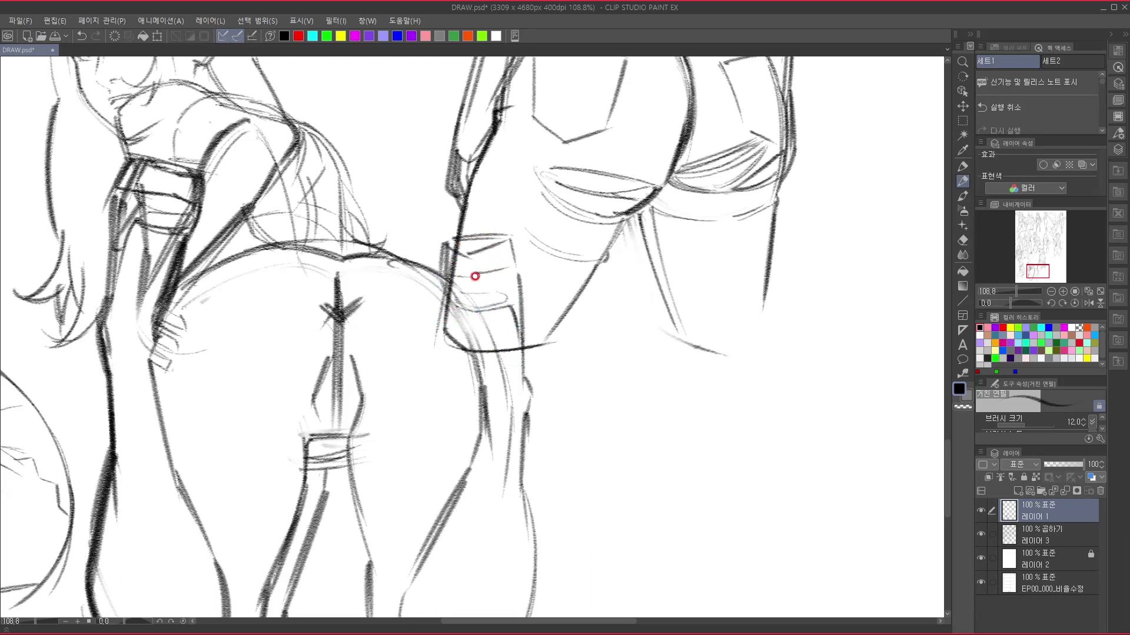
{"action": "mouse_move", "coordinate": [453, 244]}
{"action": "left_mouse_down"}
{"action": "mouse_move", "coordinate": [447, 287]}
{"action": "mouse_move", "coordinate": [510, 237]}
{"action": "mouse_move", "coordinate": [522, 406]}
{"action": "left_mouse_up"}
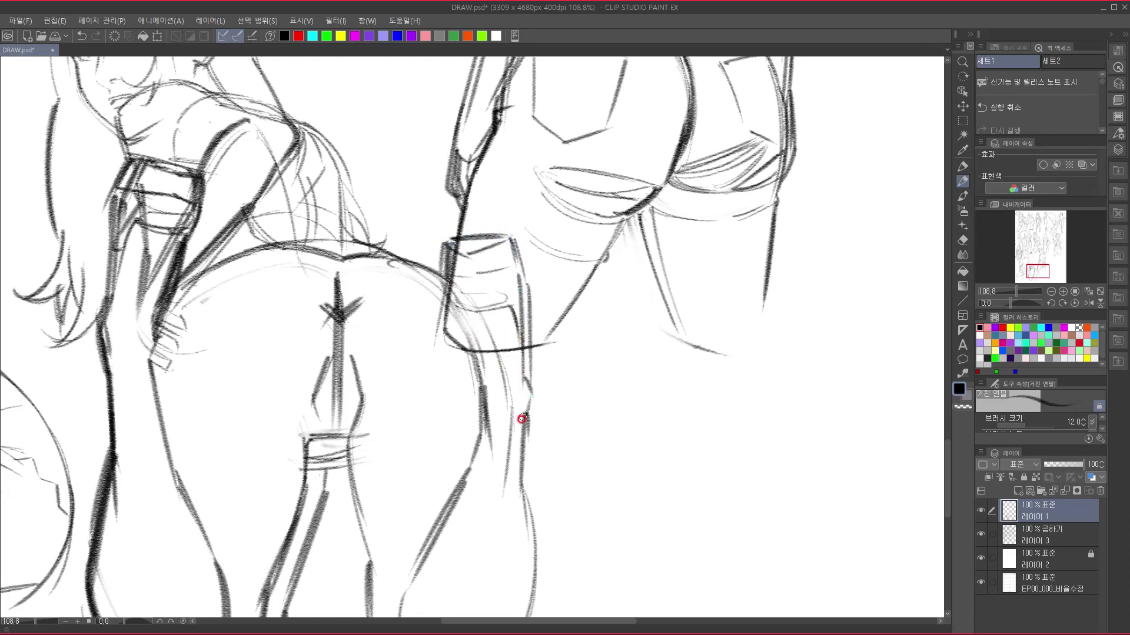
- Darken the right leg's outer contour down to the knee and add a short shading stroke inside it
{"action": "scroll", "coordinate": [506, 353], "scroll_direction": "down", "scroll_amount": 2}
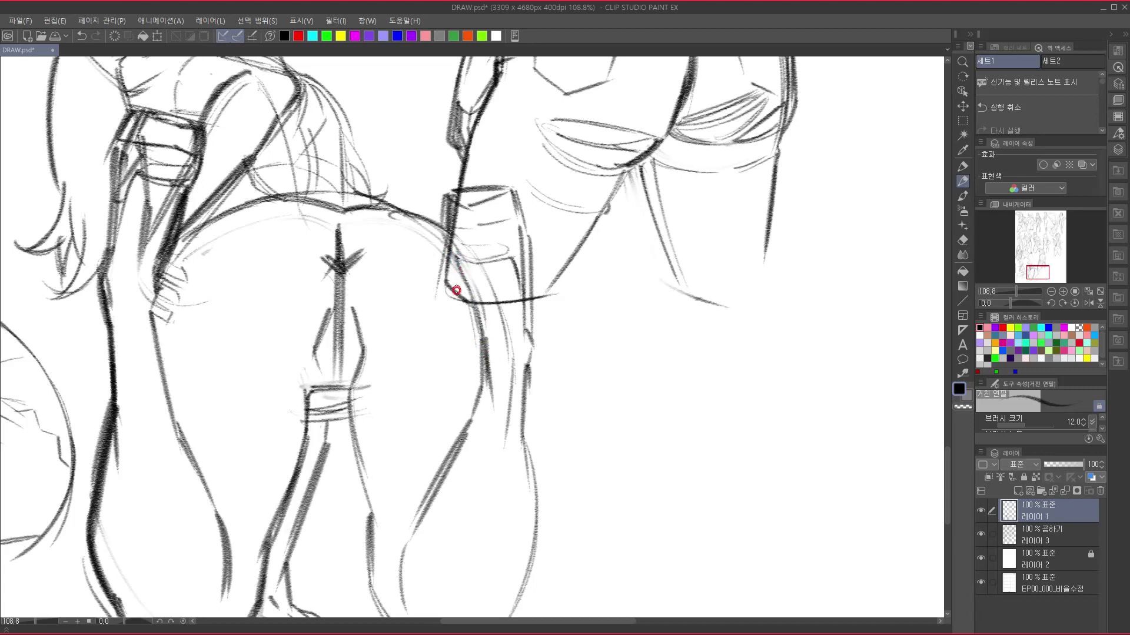
{"action": "mouse_move", "coordinate": [530, 369]}
{"action": "left_mouse_down"}
{"action": "mouse_move", "coordinate": [500, 232]}
{"action": "mouse_move", "coordinate": [510, 251]}
{"action": "mouse_move", "coordinate": [494, 379]}
{"action": "mouse_move", "coordinate": [509, 389]}
{"action": "mouse_move", "coordinate": [503, 261]}
{"action": "mouse_move", "coordinate": [510, 412]}
{"action": "mouse_move", "coordinate": [510, 343]}
{"action": "mouse_move", "coordinate": [491, 455]}
{"action": "mouse_move", "coordinate": [511, 419]}
{"action": "mouse_move", "coordinate": [441, 521]}
{"action": "left_mouse_up"}
{"action": "scroll", "coordinate": [543, 371], "scroll_direction": "down", "scroll_amount": 1}
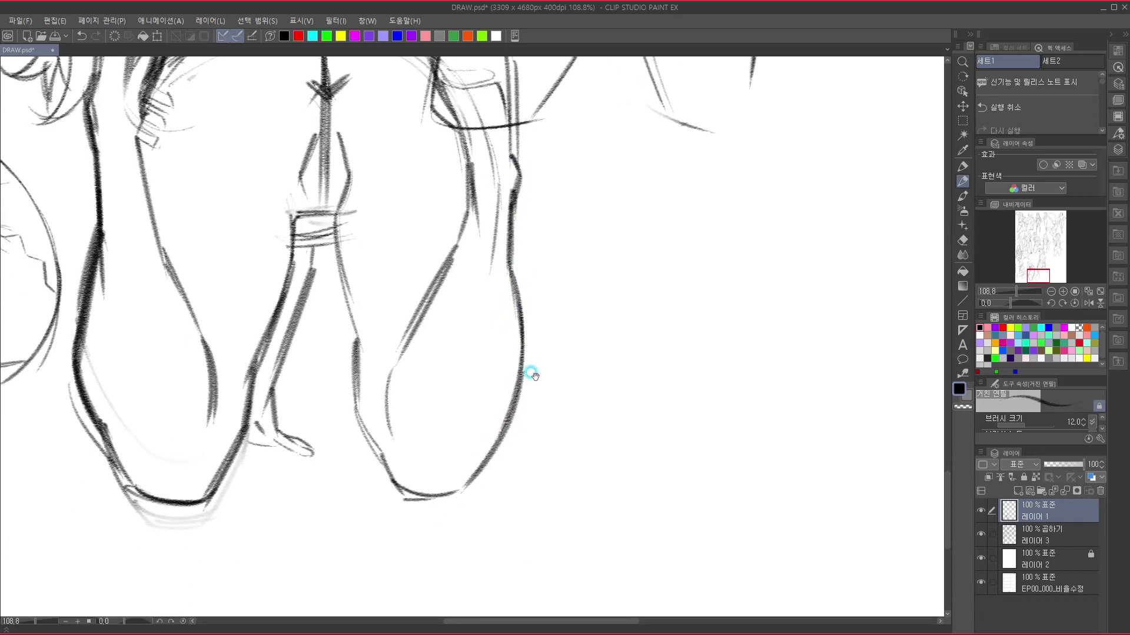
{"action": "mouse_move", "coordinate": [507, 321]}
{"action": "left_mouse_down"}
{"action": "mouse_move", "coordinate": [467, 488]}
{"action": "mouse_move", "coordinate": [503, 452]}
{"action": "mouse_move", "coordinate": [513, 396]}
{"action": "mouse_move", "coordinate": [478, 480]}
{"action": "mouse_move", "coordinate": [406, 497]}
{"action": "left_mouse_up"}
{"action": "left_click_drag", "start_coordinate": [450, 409], "coordinate": [575, 489]}
{"action": "left_click_drag", "start_coordinate": [490, 428], "coordinate": [441, 380]}
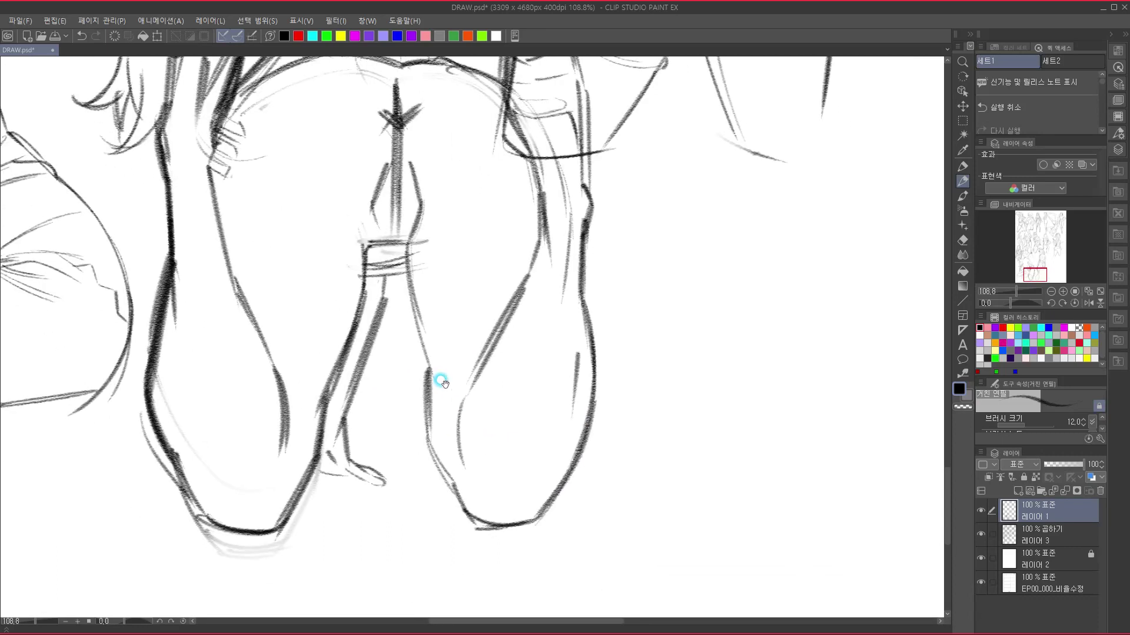
- Thicken the right leg's inner contour from the base line down to the knee
{"action": "mouse_move", "coordinate": [410, 250]}
{"action": "left_mouse_down"}
{"action": "mouse_move", "coordinate": [430, 441]}
{"action": "mouse_move", "coordinate": [428, 431]}
{"action": "mouse_move", "coordinate": [465, 515]}
{"action": "mouse_move", "coordinate": [505, 524]}
{"action": "left_mouse_up"}
{"action": "left_click_drag", "start_coordinate": [441, 375], "coordinate": [501, 507]}
{"action": "left_click_drag", "start_coordinate": [486, 387], "coordinate": [487, 514]}
{"action": "mouse_move", "coordinate": [449, 374]}
{"action": "left_mouse_down"}
{"action": "mouse_move", "coordinate": [466, 398]}
{"action": "mouse_move", "coordinate": [577, 466]}
{"action": "left_mouse_up"}
- Darken the hair contours on both sides of the head and strengthen the fold lines at the waist
{"action": "left_click_drag", "start_coordinate": [316, 162], "coordinate": [305, 232]}
{"action": "left_click_drag", "start_coordinate": [306, 193], "coordinate": [319, 289]}
{"action": "left_click_drag", "start_coordinate": [343, 361], "coordinate": [336, 490]}
{"action": "mouse_move", "coordinate": [309, 294]}
{"action": "left_mouse_down"}
{"action": "mouse_move", "coordinate": [354, 259]}
{"action": "mouse_move", "coordinate": [341, 256]}
{"action": "mouse_move", "coordinate": [391, 248]}
{"action": "mouse_move", "coordinate": [363, 248]}
{"action": "mouse_move", "coordinate": [424, 252]}
{"action": "mouse_move", "coordinate": [386, 236]}
{"action": "mouse_move", "coordinate": [470, 281]}
{"action": "mouse_move", "coordinate": [428, 241]}
{"action": "mouse_move", "coordinate": [477, 302]}
{"action": "mouse_move", "coordinate": [431, 220]}
{"action": "mouse_move", "coordinate": [465, 300]}
{"action": "left_mouse_up"}
{"action": "left_click_drag", "start_coordinate": [442, 242], "coordinate": [496, 365]}
{"action": "left_click_drag", "start_coordinate": [549, 421], "coordinate": [496, 266]}
{"action": "left_click_drag", "start_coordinate": [471, 229], "coordinate": [530, 347]}
{"action": "mouse_move", "coordinate": [504, 301]}
{"action": "left_mouse_down"}
{"action": "mouse_move", "coordinate": [533, 343]}
{"action": "mouse_move", "coordinate": [511, 314]}
{"action": "mouse_move", "coordinate": [511, 345]}
{"action": "mouse_move", "coordinate": [499, 323]}
{"action": "mouse_move", "coordinate": [555, 333]}
{"action": "mouse_move", "coordinate": [507, 359]}
{"action": "left_mouse_up"}
{"action": "mouse_move", "coordinate": [467, 278]}
{"action": "left_mouse_down"}
{"action": "mouse_move", "coordinate": [470, 335]}
{"action": "mouse_move", "coordinate": [502, 354]}
{"action": "left_mouse_up"}
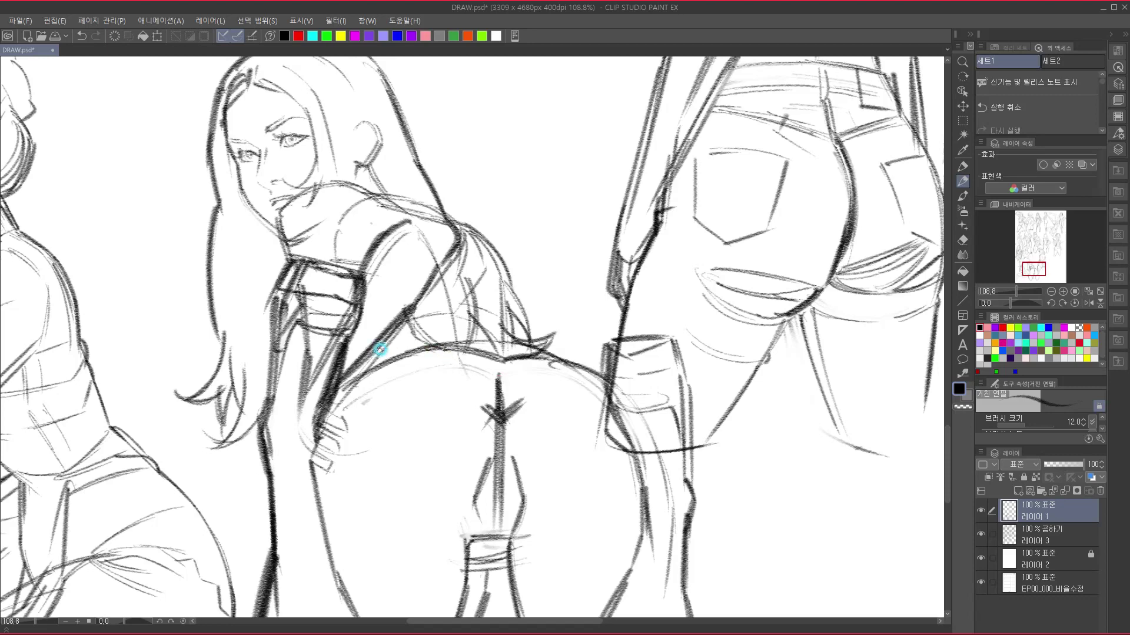
- Touch up the contours around the band below the central dividing line with small reinforcing strokes
{"action": "left_click_drag", "start_coordinate": [407, 311], "coordinate": [426, 342]}
{"action": "left_click_drag", "start_coordinate": [510, 359], "coordinate": [581, 221]}
{"action": "left_click_drag", "start_coordinate": [527, 482], "coordinate": [570, 330]}
{"action": "mouse_move", "coordinate": [571, 216]}
{"action": "left_mouse_down"}
{"action": "mouse_move", "coordinate": [485, 255]}
{"action": "mouse_move", "coordinate": [451, 320]}
{"action": "left_mouse_up"}
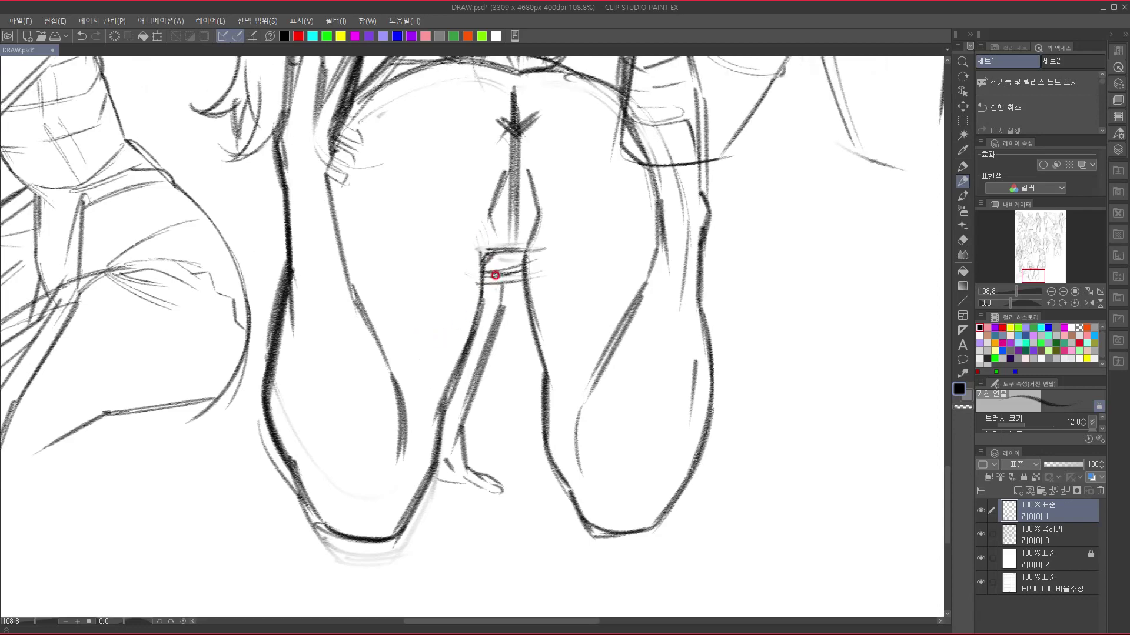
{"action": "mouse_move", "coordinate": [490, 215]}
{"action": "left_mouse_down"}
{"action": "mouse_move", "coordinate": [497, 251]}
{"action": "mouse_move", "coordinate": [476, 280]}
{"action": "mouse_move", "coordinate": [476, 329]}
{"action": "mouse_move", "coordinate": [446, 397]}
{"action": "mouse_move", "coordinate": [575, 506]}
{"action": "mouse_move", "coordinate": [583, 475]}
{"action": "mouse_move", "coordinate": [505, 424]}
{"action": "left_mouse_up"}
{"action": "left_click_drag", "start_coordinate": [432, 433], "coordinate": [469, 590]}
{"action": "left_click_drag", "start_coordinate": [544, 338], "coordinate": [454, 524]}
{"action": "left_click_drag", "start_coordinate": [490, 423], "coordinate": [477, 540]}
{"action": "left_click_drag", "start_coordinate": [682, 359], "coordinate": [509, 364]}
{"action": "left_click_drag", "start_coordinate": [445, 450], "coordinate": [681, 292]}
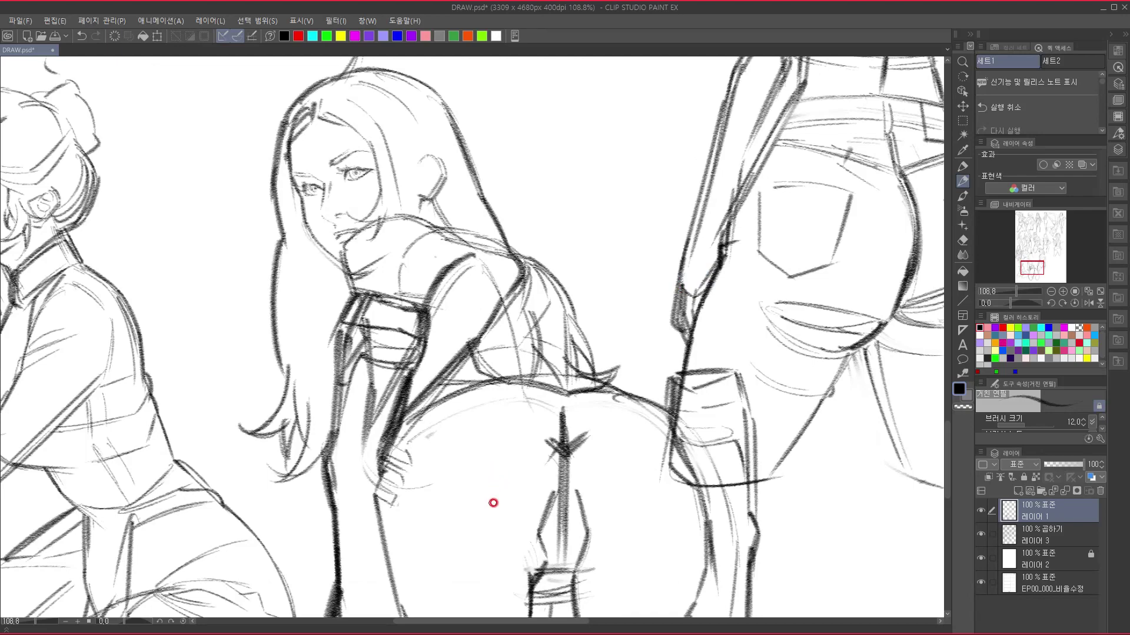
- Move the leaning figure's layer up and to the left, away from the standing figure beside it
{"action": "key", "text": "k"}
{"action": "left_click_drag", "start_coordinate": [511, 500], "coordinate": [478, 340]}
{"action": "left_click_drag", "start_coordinate": [476, 355], "coordinate": [468, 570]}
{"action": "mouse_move", "coordinate": [494, 515]}
{"action": "left_mouse_down"}
{"action": "mouse_move", "coordinate": [441, 535]}
{"action": "mouse_move", "coordinate": [434, 522]}
{"action": "mouse_move", "coordinate": [496, 495]}
{"action": "mouse_move", "coordinate": [371, 584]}
{"action": "mouse_move", "coordinate": [403, 504]}
{"action": "mouse_move", "coordinate": [416, 530]}
{"action": "mouse_move", "coordinate": [437, 401]}
{"action": "left_mouse_up"}
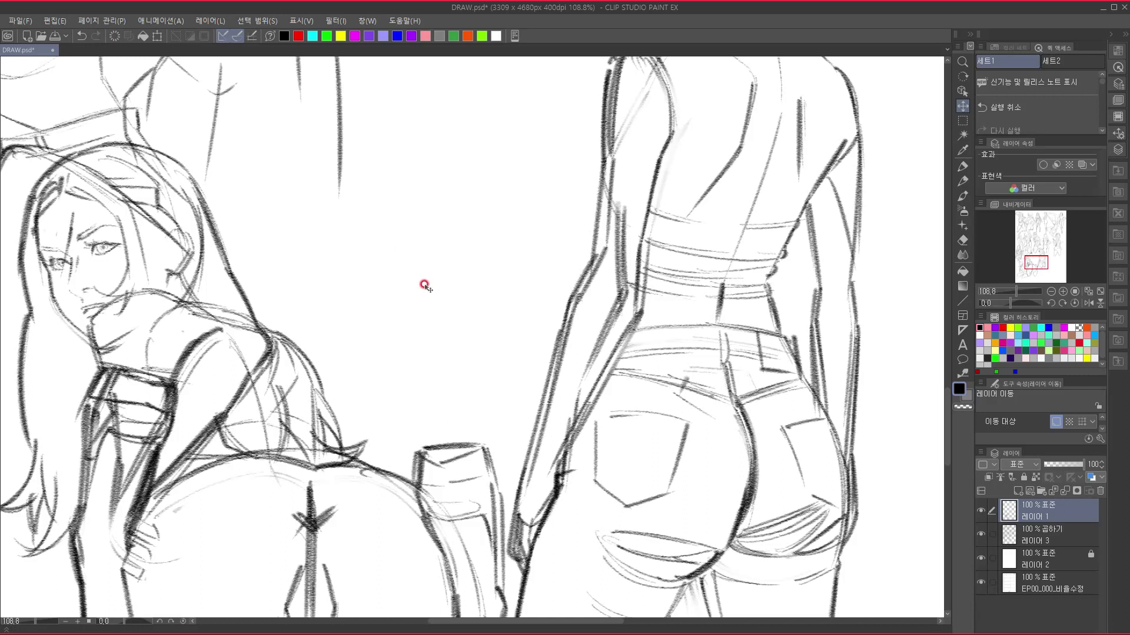
- Switch back to the pencil and add a new layer above the leaning figure's layer
{"action": "key", "text": "p"}
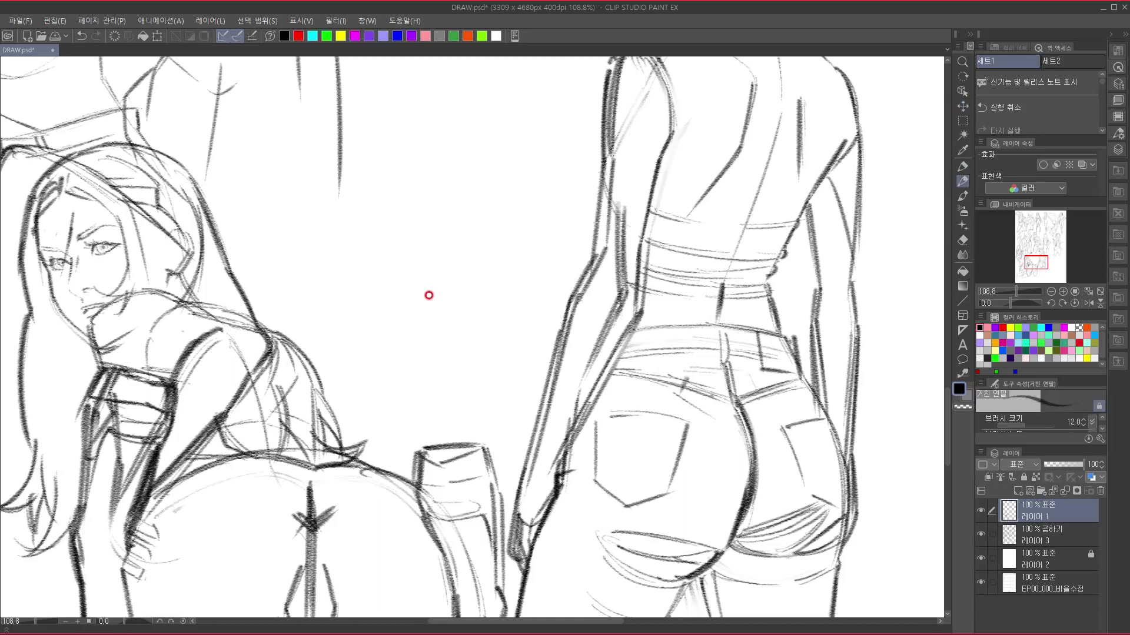
{"action": "left_click", "coordinate": [1018, 490]}
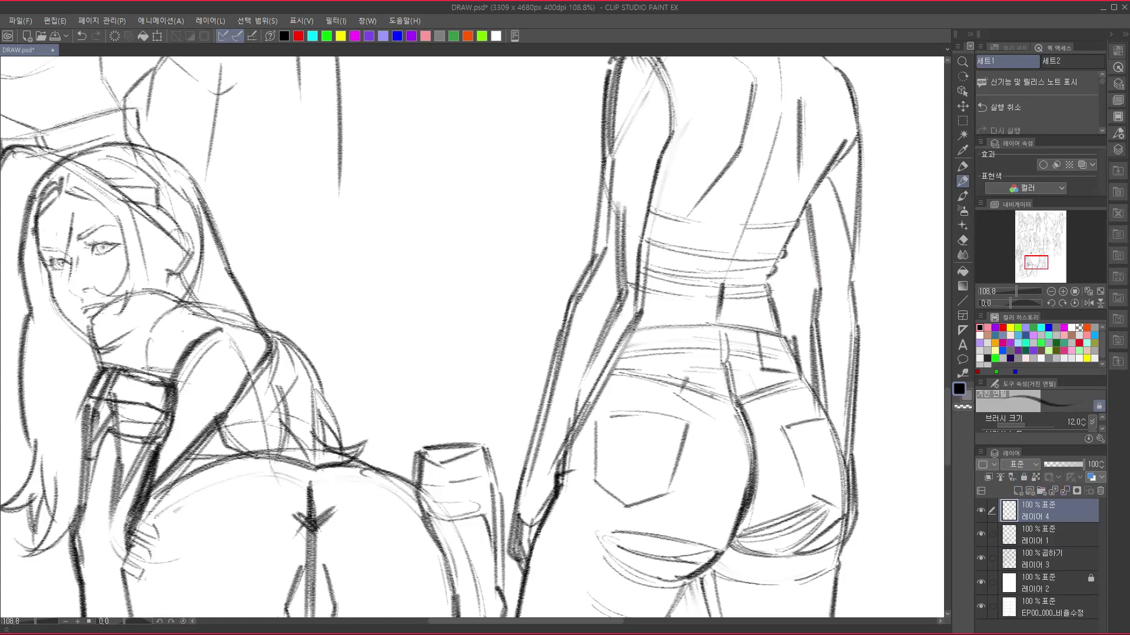
{"action": "left_click", "coordinate": [1059, 551]}
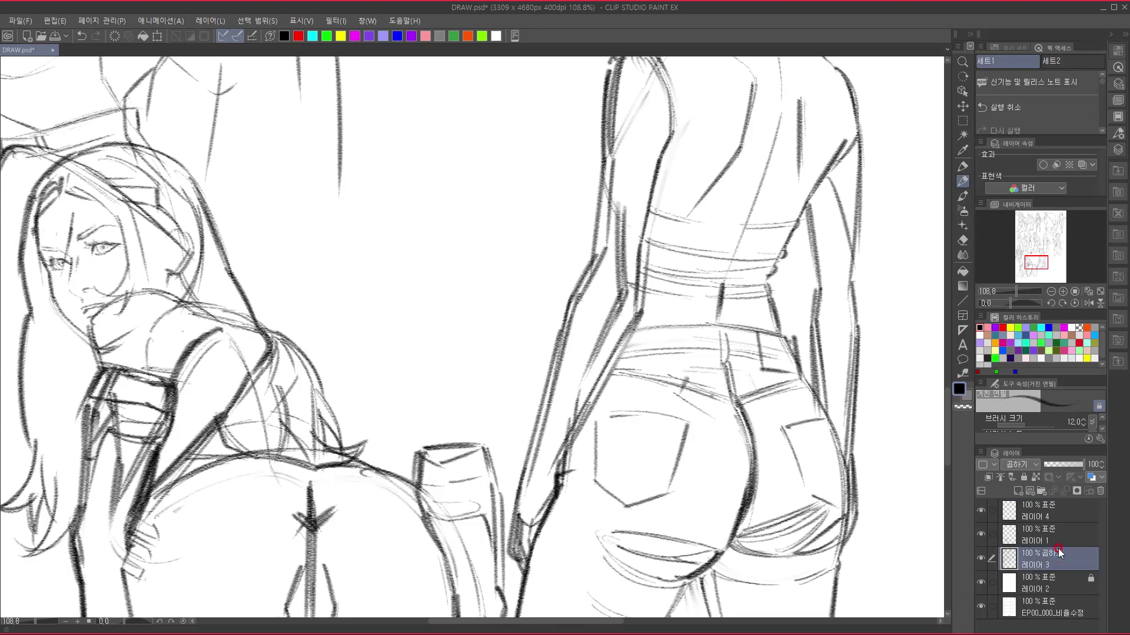
{"action": "mouse_move", "coordinate": [72, 230]}
{"action": "left_mouse_down"}
{"action": "mouse_move", "coordinate": [57, 258]}
{"action": "mouse_move", "coordinate": [65, 236]}
{"action": "mouse_move", "coordinate": [77, 239]}
{"action": "mouse_move", "coordinate": [78, 289]}
{"action": "left_mouse_up"}
{"action": "key", "text": "space"}
{"action": "left_click_drag", "start_coordinate": [312, 285], "coordinate": [567, 353]}
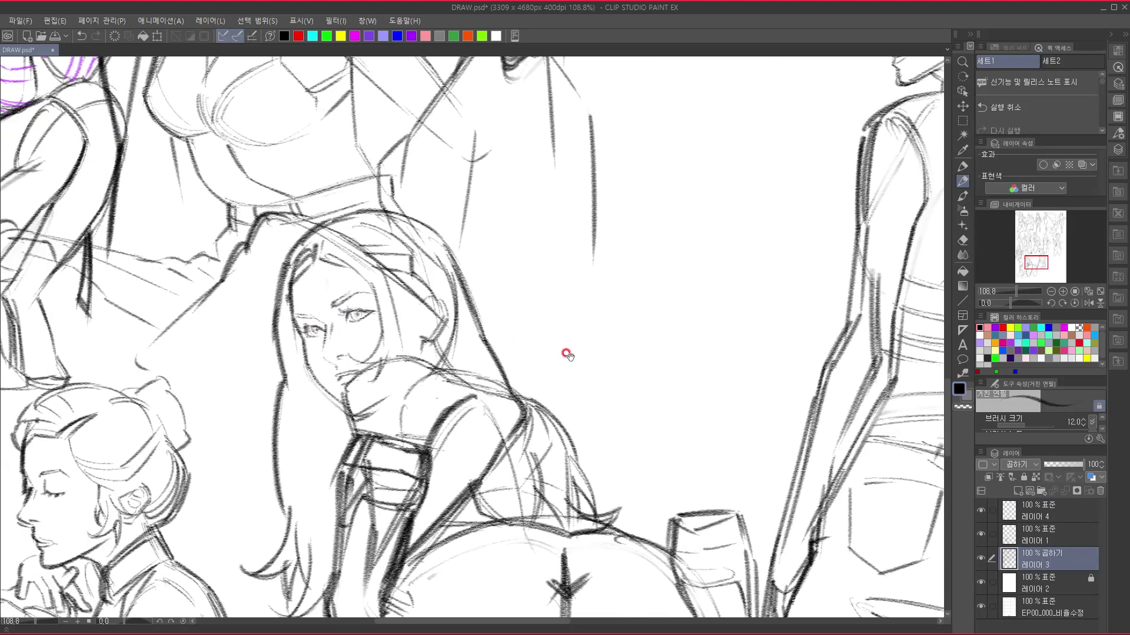
{"action": "left_click_drag", "start_coordinate": [587, 397], "coordinate": [391, 361]}
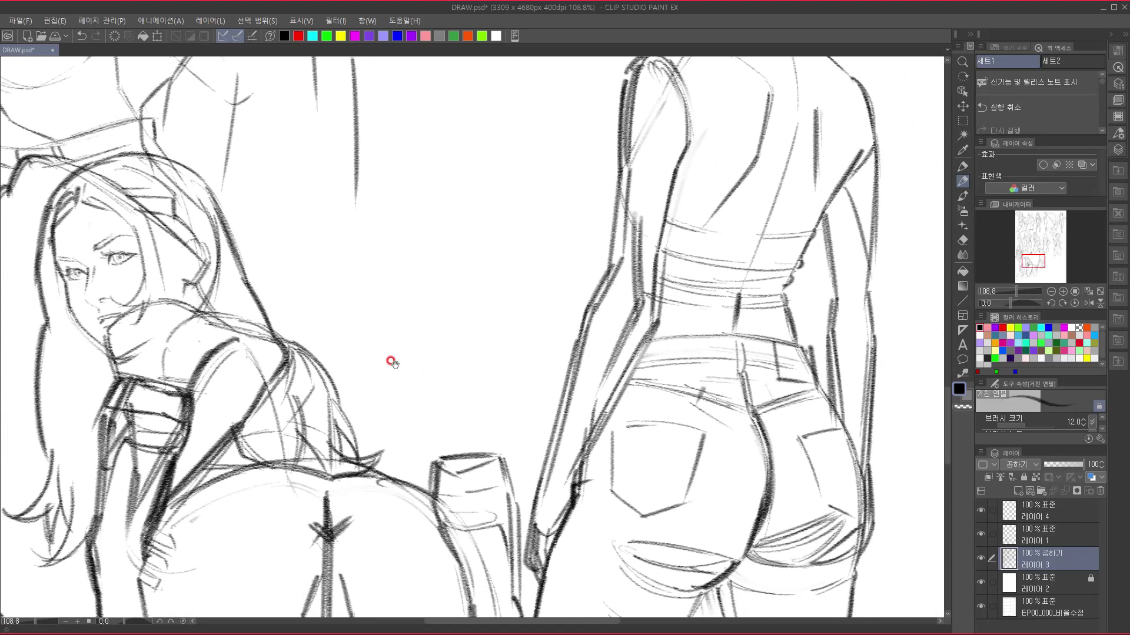
{"action": "left_click", "coordinate": [1078, 506]}
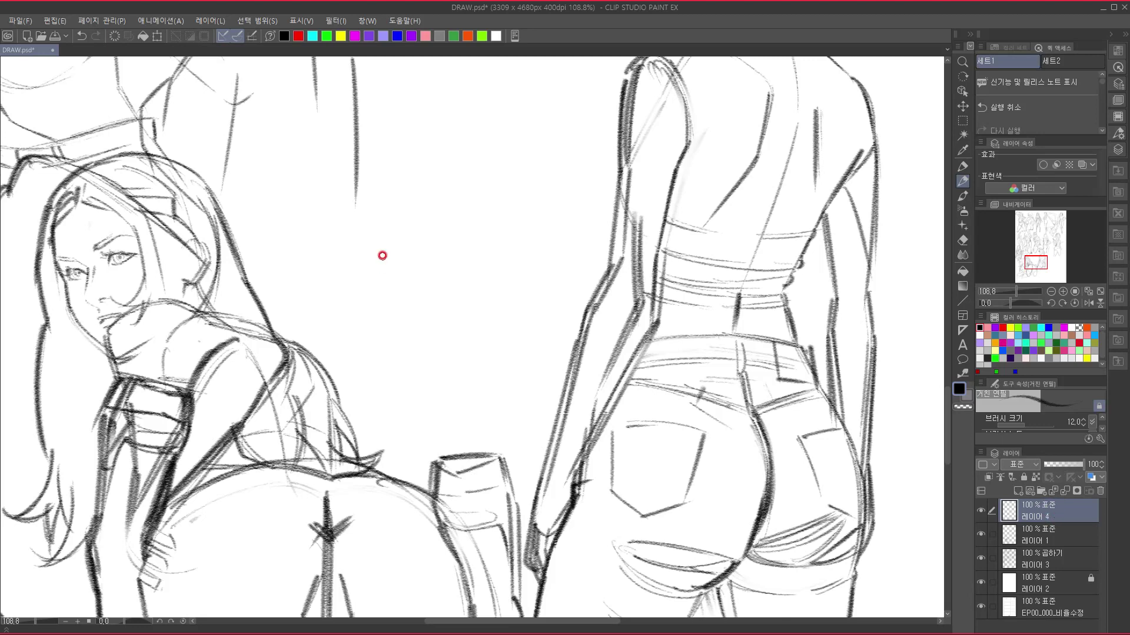
- Sketch a small head outline with rounded crown, sides, jaw and chin in the empty space beside the standing figure in jeans
{"action": "left_click_drag", "start_coordinate": [563, 383], "coordinate": [167, 384]}
{"action": "left_click_drag", "start_coordinate": [524, 383], "coordinate": [142, 383]}
{"action": "left_click_drag", "start_coordinate": [352, 438], "coordinate": [302, 341]}
{"action": "scroll", "coordinate": [303, 343], "scroll_direction": "left", "scroll_amount": 4}
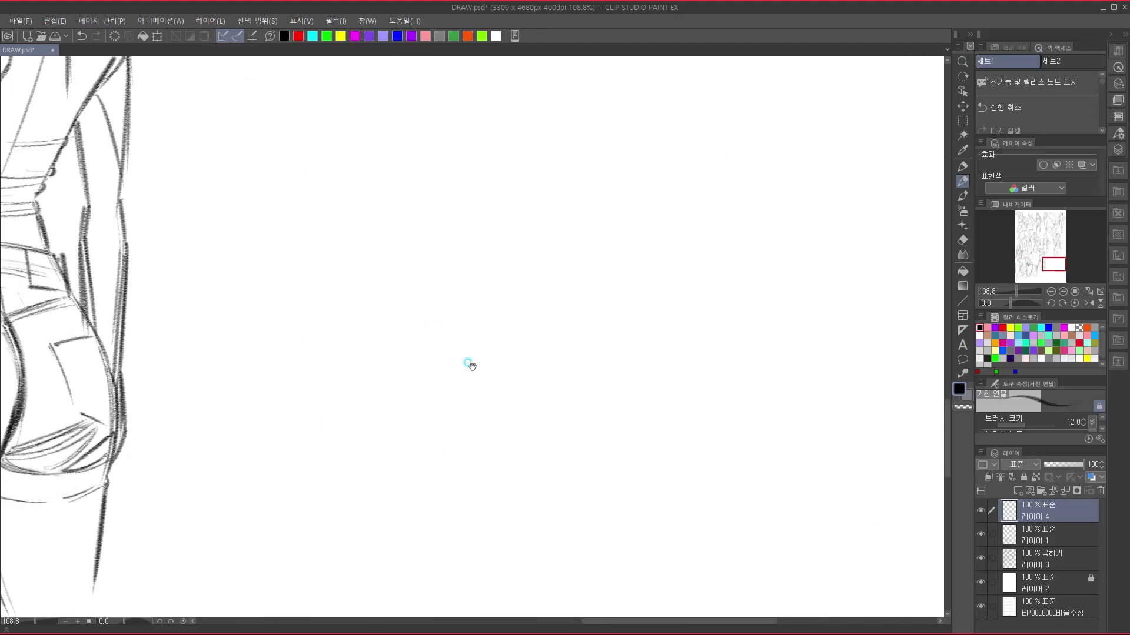
{"action": "left_click_drag", "start_coordinate": [592, 406], "coordinate": [512, 387]}
{"action": "left_click_drag", "start_coordinate": [427, 353], "coordinate": [443, 433]}
{"action": "left_click", "coordinate": [316, 318]}
{"action": "left_click_drag", "start_coordinate": [316, 316], "coordinate": [322, 365]}
{"action": "mouse_move", "coordinate": [317, 322]}
{"action": "left_mouse_down"}
{"action": "mouse_move", "coordinate": [356, 263]}
{"action": "mouse_move", "coordinate": [410, 306]}
{"action": "left_mouse_up"}
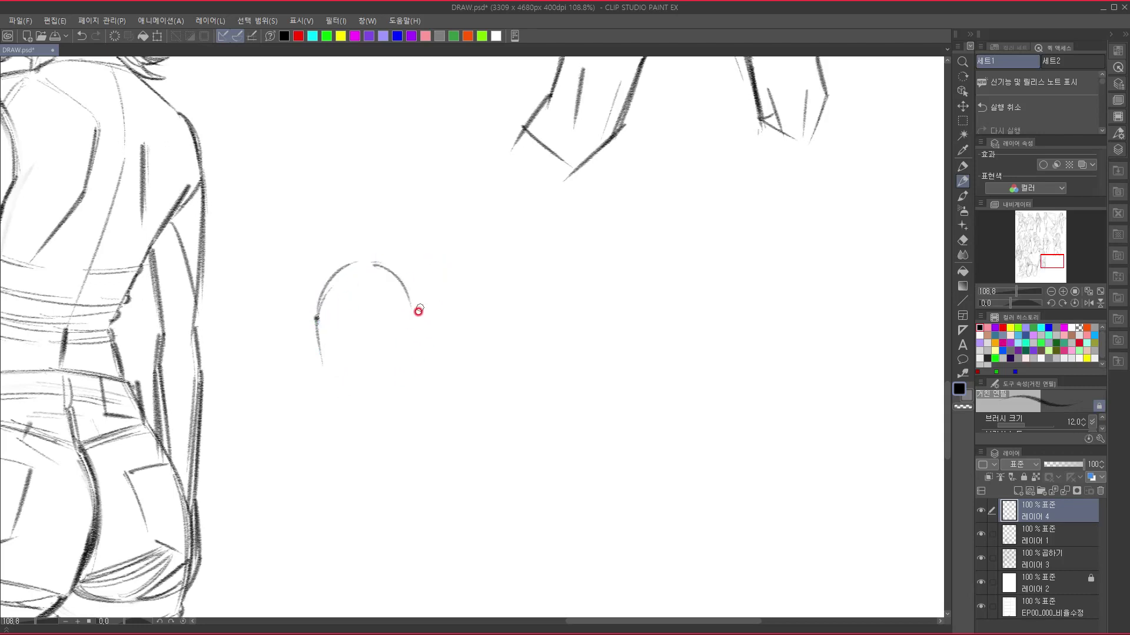
{"action": "left_click_drag", "start_coordinate": [417, 318], "coordinate": [407, 364]}
{"action": "mouse_move", "coordinate": [317, 318]}
{"action": "left_mouse_down"}
{"action": "mouse_move", "coordinate": [320, 369]}
{"action": "mouse_move", "coordinate": [345, 421]}
{"action": "left_mouse_up"}
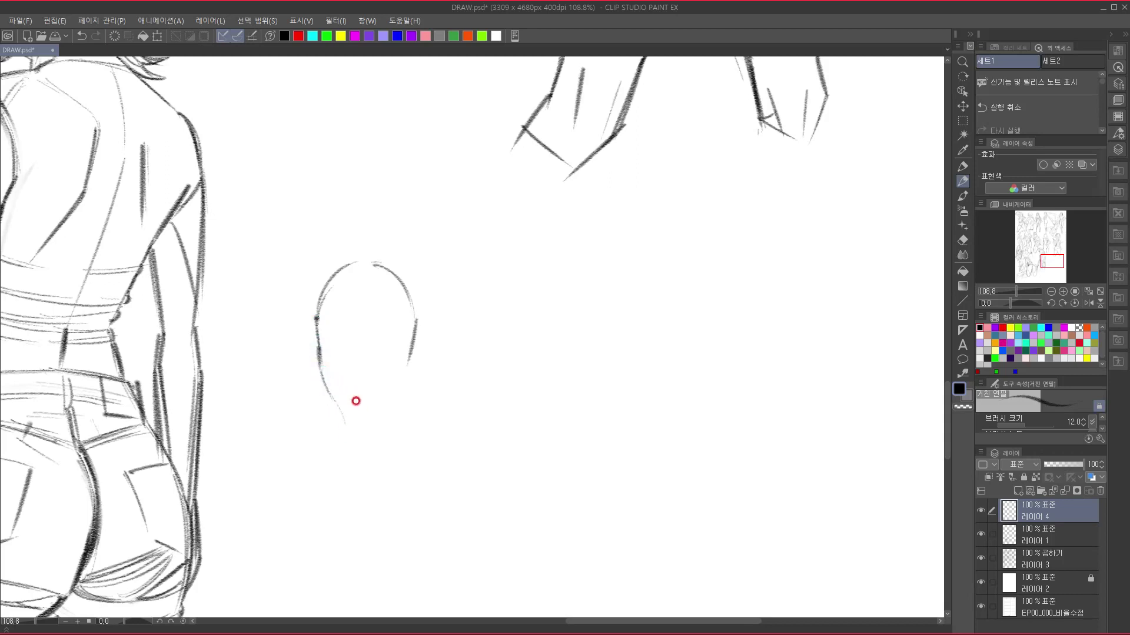
{"action": "left_click_drag", "start_coordinate": [340, 408], "coordinate": [363, 406]}
- Add the ear, the side loop of hair, curved strands over the crown and the inner jaw curve to the small head
{"action": "mouse_move", "coordinate": [331, 340]}
{"action": "left_mouse_down"}
{"action": "mouse_move", "coordinate": [340, 328]}
{"action": "mouse_move", "coordinate": [338, 362]}
{"action": "left_mouse_up"}
{"action": "mouse_move", "coordinate": [309, 318]}
{"action": "left_mouse_down"}
{"action": "mouse_move", "coordinate": [325, 343]}
{"action": "mouse_move", "coordinate": [328, 328]}
{"action": "mouse_move", "coordinate": [365, 312]}
{"action": "mouse_move", "coordinate": [377, 310]}
{"action": "mouse_move", "coordinate": [386, 327]}
{"action": "mouse_move", "coordinate": [399, 317]}
{"action": "left_mouse_up"}
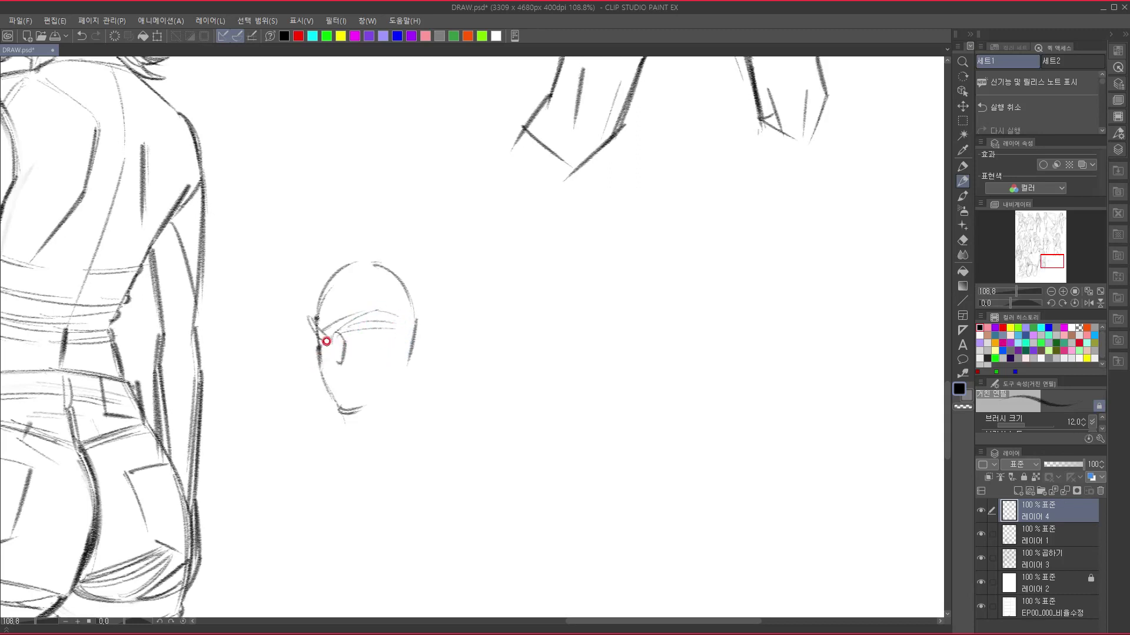
{"action": "mouse_move", "coordinate": [307, 317]}
{"action": "left_mouse_down"}
{"action": "mouse_move", "coordinate": [320, 375]}
{"action": "mouse_move", "coordinate": [318, 363]}
{"action": "left_mouse_up"}
{"action": "mouse_move", "coordinate": [312, 313]}
{"action": "left_mouse_down"}
{"action": "mouse_move", "coordinate": [327, 285]}
{"action": "mouse_move", "coordinate": [388, 263]}
{"action": "mouse_move", "coordinate": [426, 292]}
{"action": "mouse_move", "coordinate": [412, 282]}
{"action": "mouse_move", "coordinate": [427, 321]}
{"action": "mouse_move", "coordinate": [340, 305]}
{"action": "mouse_move", "coordinate": [408, 323]}
{"action": "left_mouse_up"}
{"action": "mouse_move", "coordinate": [364, 278]}
{"action": "left_mouse_down"}
{"action": "mouse_move", "coordinate": [410, 318]}
{"action": "mouse_move", "coordinate": [424, 312]}
{"action": "mouse_move", "coordinate": [410, 363]}
{"action": "left_mouse_up"}
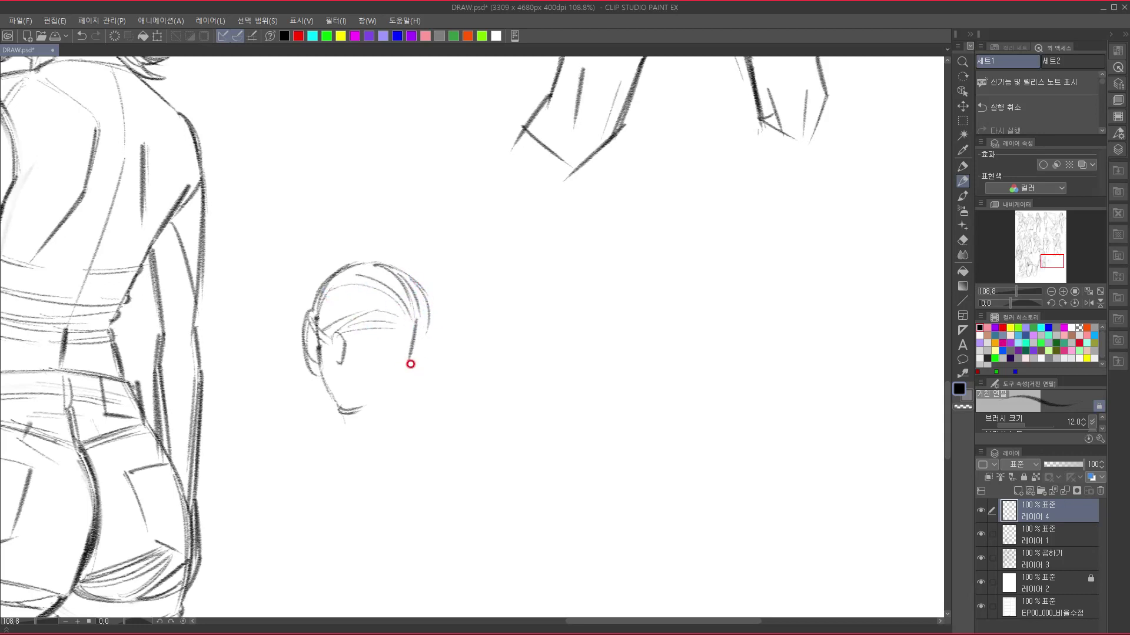
{"action": "left_click_drag", "start_coordinate": [336, 337], "coordinate": [342, 360]}
{"action": "mouse_move", "coordinate": [322, 375]}
{"action": "left_mouse_down"}
{"action": "mouse_move", "coordinate": [335, 403]}
{"action": "mouse_move", "coordinate": [371, 402]}
{"action": "mouse_move", "coordinate": [343, 391]}
{"action": "mouse_move", "coordinate": [353, 406]}
{"action": "left_mouse_up"}
{"action": "mouse_move", "coordinate": [353, 369]}
{"action": "left_mouse_down"}
{"action": "mouse_move", "coordinate": [363, 416]}
{"action": "mouse_move", "coordinate": [376, 345]}
{"action": "mouse_move", "coordinate": [345, 371]}
{"action": "mouse_move", "coordinate": [410, 313]}
{"action": "left_mouse_up"}
- Draw the first contour of a raised limb from the back of the head up to the feet of the figure above
{"action": "left_click_drag", "start_coordinate": [431, 352], "coordinate": [370, 391]}
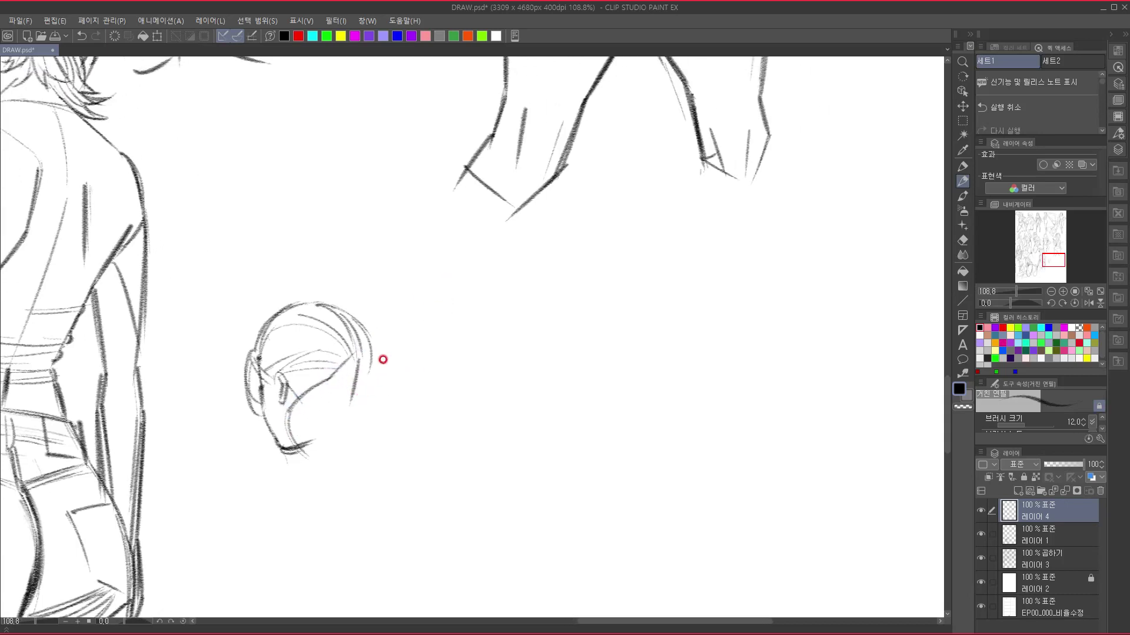
{"action": "mouse_move", "coordinate": [358, 352]}
{"action": "left_mouse_down"}
{"action": "mouse_move", "coordinate": [369, 313]}
{"action": "mouse_move", "coordinate": [358, 353]}
{"action": "mouse_move", "coordinate": [372, 282]}
{"action": "mouse_move", "coordinate": [443, 206]}
{"action": "left_mouse_up"}
{"action": "left_click_drag", "start_coordinate": [428, 269], "coordinate": [417, 284]}
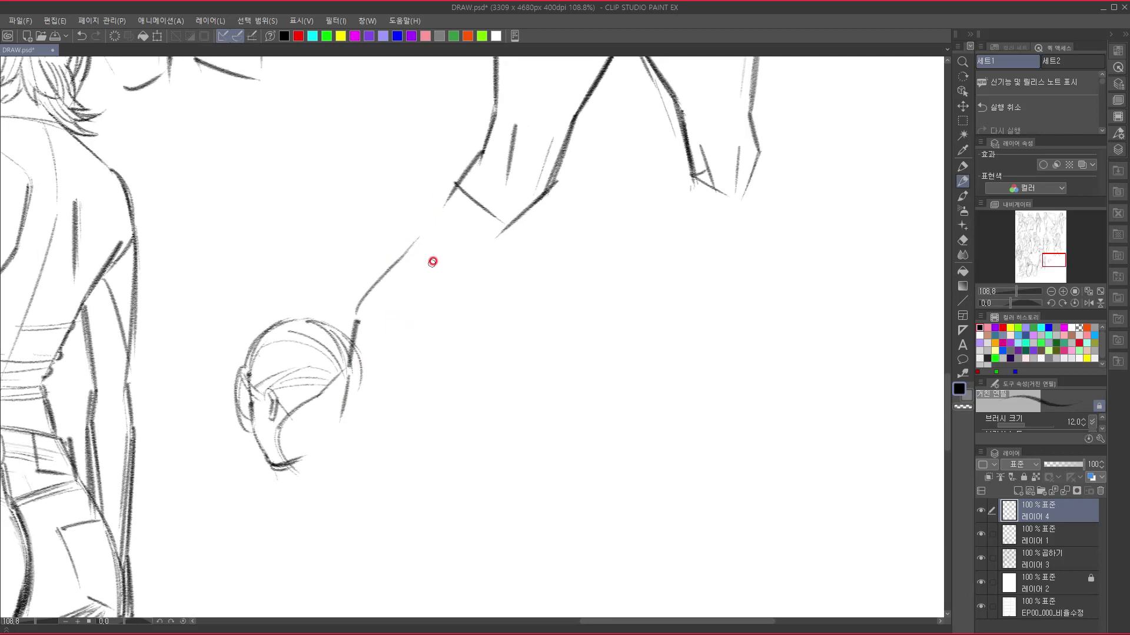
{"action": "left_click_drag", "start_coordinate": [444, 192], "coordinate": [402, 257]}
{"action": "left_click_drag", "start_coordinate": [442, 192], "coordinate": [484, 151]}
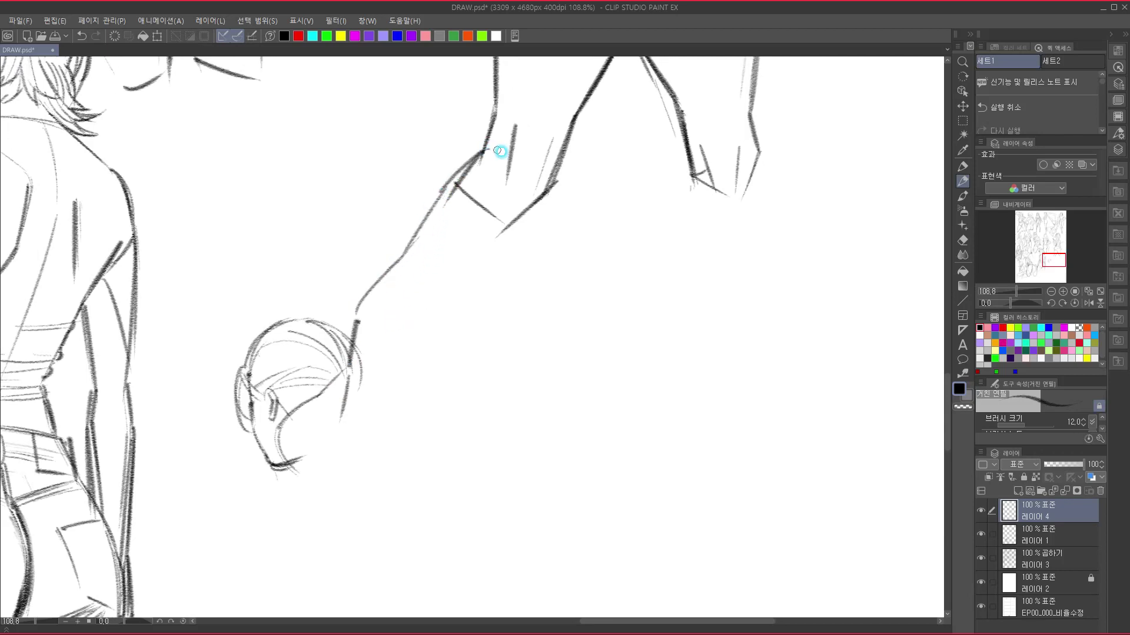
- Draw a short stepped line beneath the chin and a long, nearly horizontal base line extending from it
{"action": "left_click_drag", "start_coordinate": [547, 353], "coordinate": [529, 259]}
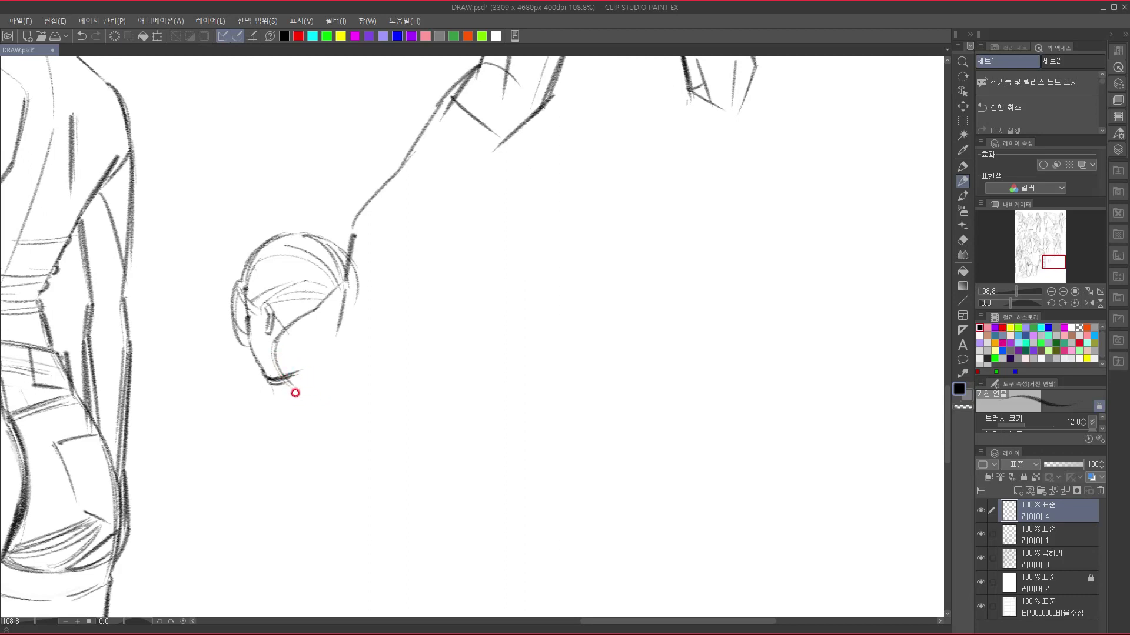
{"action": "mouse_move", "coordinate": [281, 372]}
{"action": "left_mouse_down"}
{"action": "mouse_move", "coordinate": [318, 391]}
{"action": "mouse_move", "coordinate": [315, 433]}
{"action": "mouse_move", "coordinate": [348, 435]}
{"action": "left_mouse_up"}
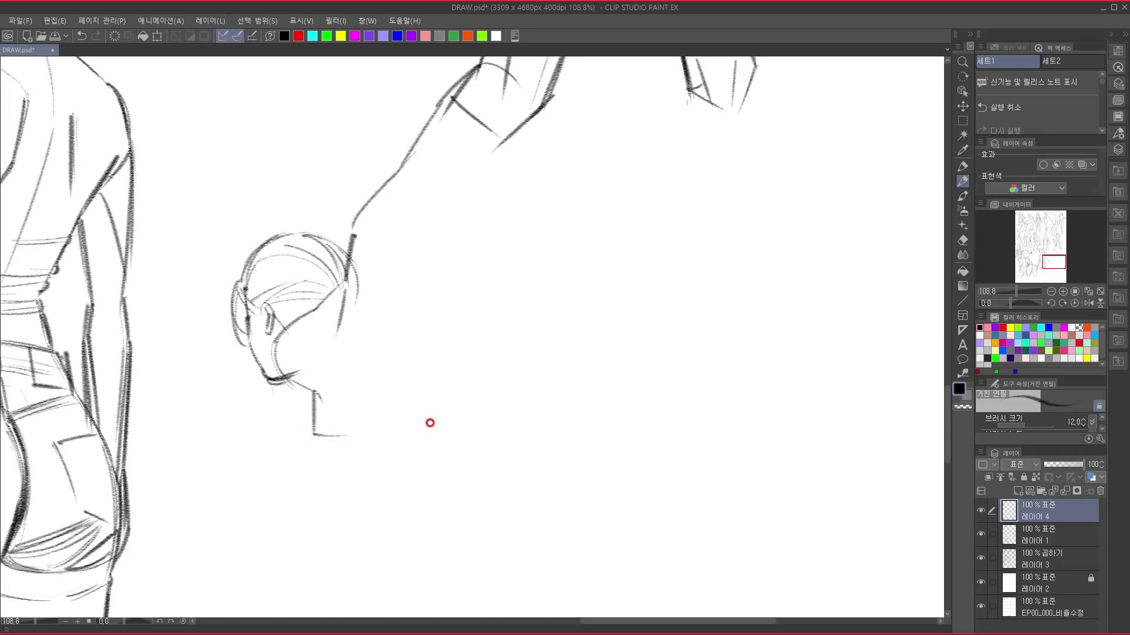
{"action": "left_click_drag", "start_coordinate": [294, 439], "coordinate": [602, 446]}
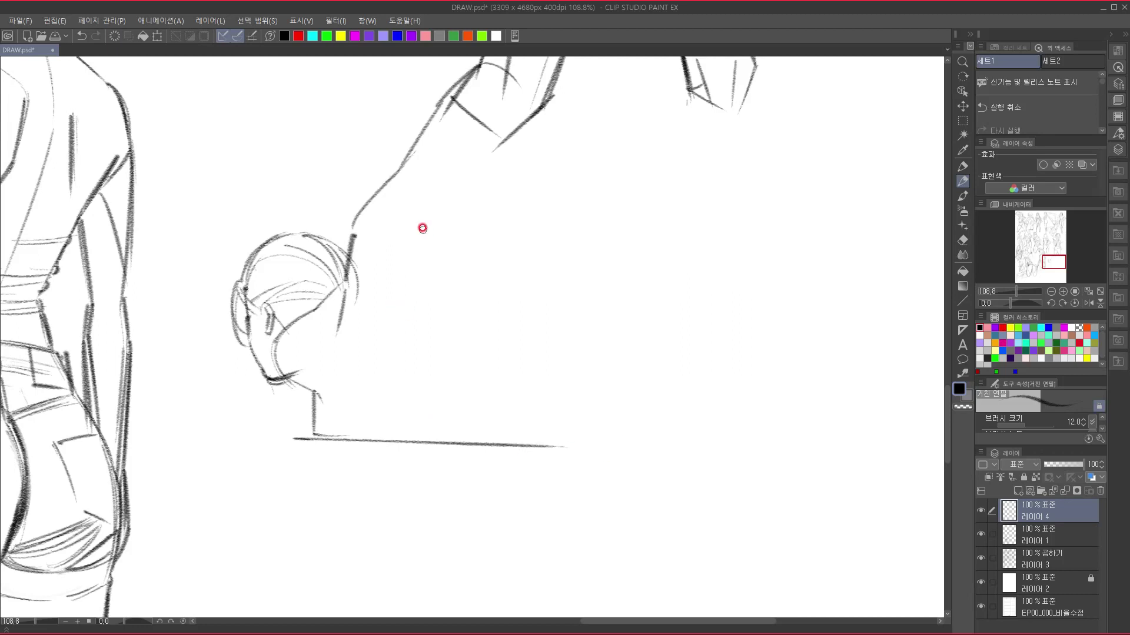
- Draw the outer contour of the raised limb parallel to the first one and round off its upper end
{"action": "left_click_drag", "start_coordinate": [422, 228], "coordinate": [408, 365]}
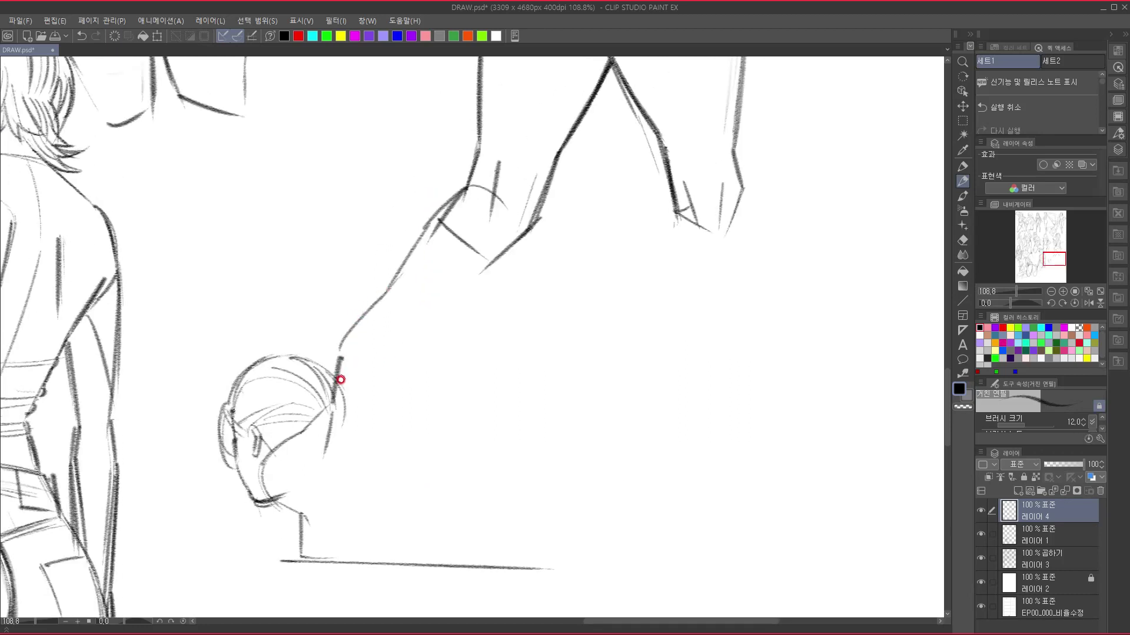
{"action": "mouse_move", "coordinate": [342, 338]}
{"action": "left_mouse_down"}
{"action": "mouse_move", "coordinate": [326, 396]}
{"action": "mouse_move", "coordinate": [331, 354]}
{"action": "mouse_move", "coordinate": [389, 248]}
{"action": "left_mouse_up"}
{"action": "mouse_move", "coordinate": [358, 315]}
{"action": "left_mouse_down"}
{"action": "mouse_move", "coordinate": [391, 227]}
{"action": "mouse_move", "coordinate": [356, 309]}
{"action": "left_mouse_up"}
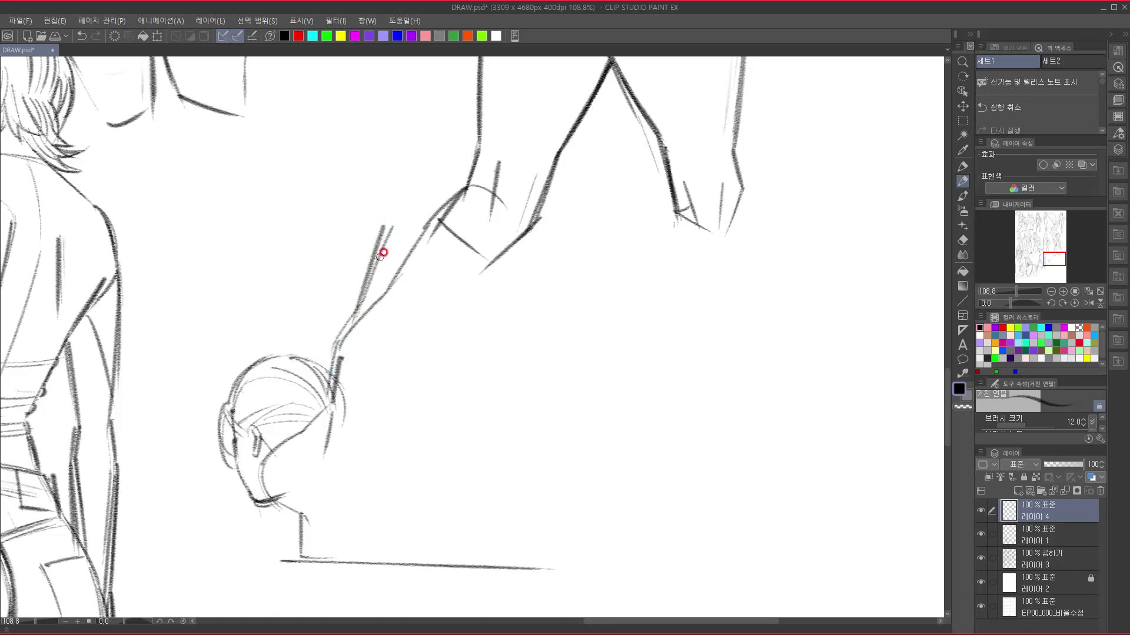
{"action": "left_click_drag", "start_coordinate": [385, 228], "coordinate": [429, 183]}
{"action": "mouse_move", "coordinate": [436, 180]}
{"action": "left_mouse_down"}
{"action": "mouse_move", "coordinate": [478, 206]}
{"action": "mouse_move", "coordinate": [475, 229]}
{"action": "left_mouse_up"}
{"action": "left_click_drag", "start_coordinate": [462, 369], "coordinate": [445, 328]}
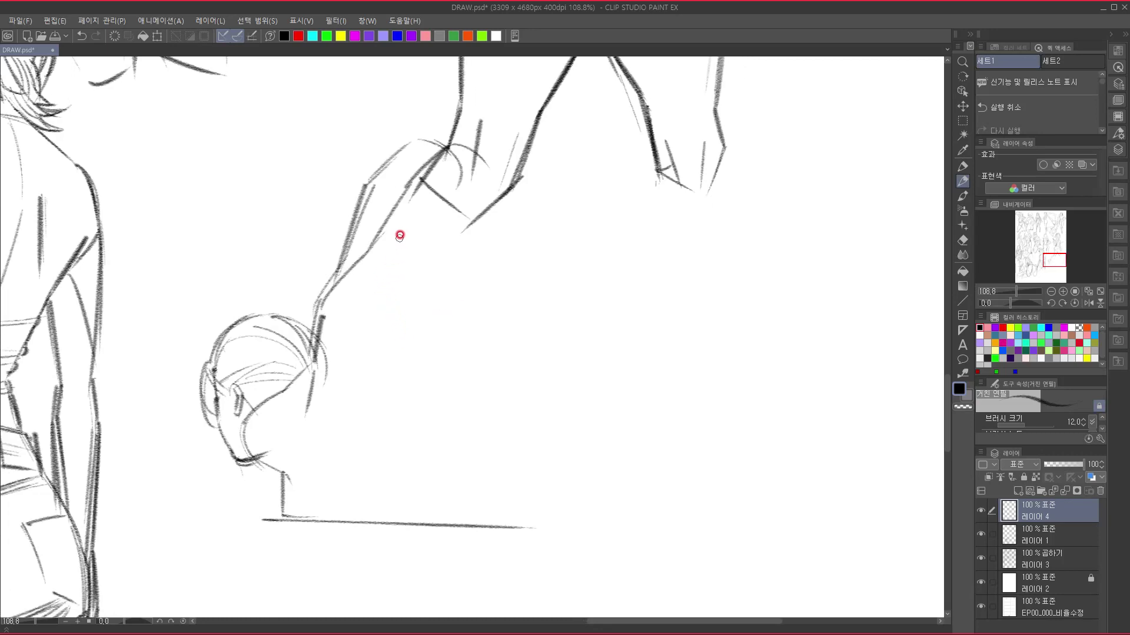
- Draw the limb's lower contour down towards the jaw, then add short accents at the joint and a contour line leading away from it
{"action": "mouse_move", "coordinate": [392, 218]}
{"action": "left_mouse_down"}
{"action": "mouse_move", "coordinate": [375, 323]}
{"action": "mouse_move", "coordinate": [343, 412]}
{"action": "mouse_move", "coordinate": [294, 456]}
{"action": "left_mouse_up"}
{"action": "key", "text": "ctrl+z"}
{"action": "left_click_drag", "start_coordinate": [434, 360], "coordinate": [440, 338]}
{"action": "left_click_drag", "start_coordinate": [329, 339], "coordinate": [347, 316]}
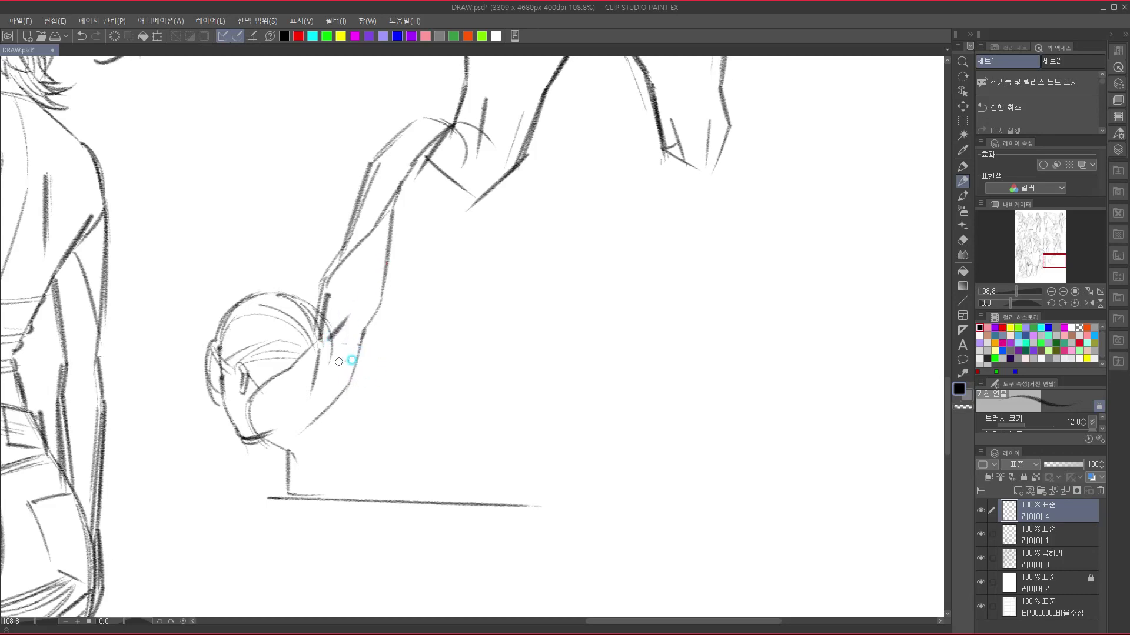
{"action": "left_click_drag", "start_coordinate": [334, 359], "coordinate": [413, 391]}
{"action": "mouse_move", "coordinate": [352, 366]}
{"action": "left_mouse_down"}
{"action": "mouse_move", "coordinate": [427, 397]}
{"action": "mouse_move", "coordinate": [418, 389]}
{"action": "mouse_move", "coordinate": [474, 398]}
{"action": "left_mouse_up"}
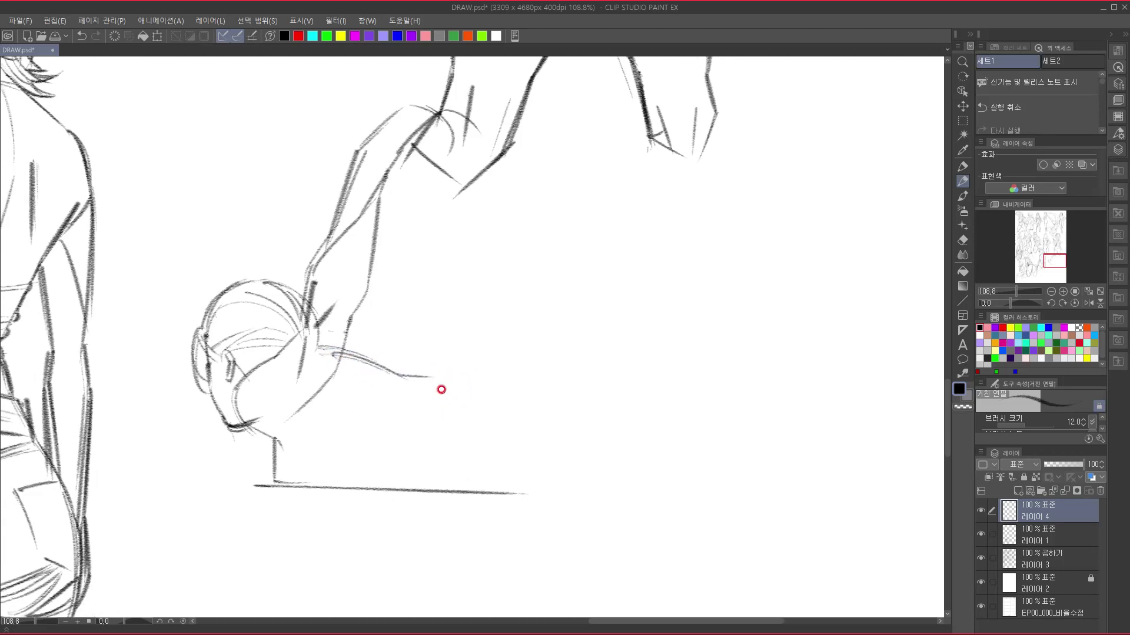
- Sketch the lower bulge, the near edge and the arched top of a large rounded body form above the base line
{"action": "left_click_drag", "start_coordinate": [436, 386], "coordinate": [440, 443]}
{"action": "mouse_move", "coordinate": [438, 382]}
{"action": "left_mouse_down"}
{"action": "mouse_move", "coordinate": [447, 450]}
{"action": "mouse_move", "coordinate": [522, 466]}
{"action": "left_mouse_up"}
{"action": "left_click_drag", "start_coordinate": [438, 324], "coordinate": [454, 398]}
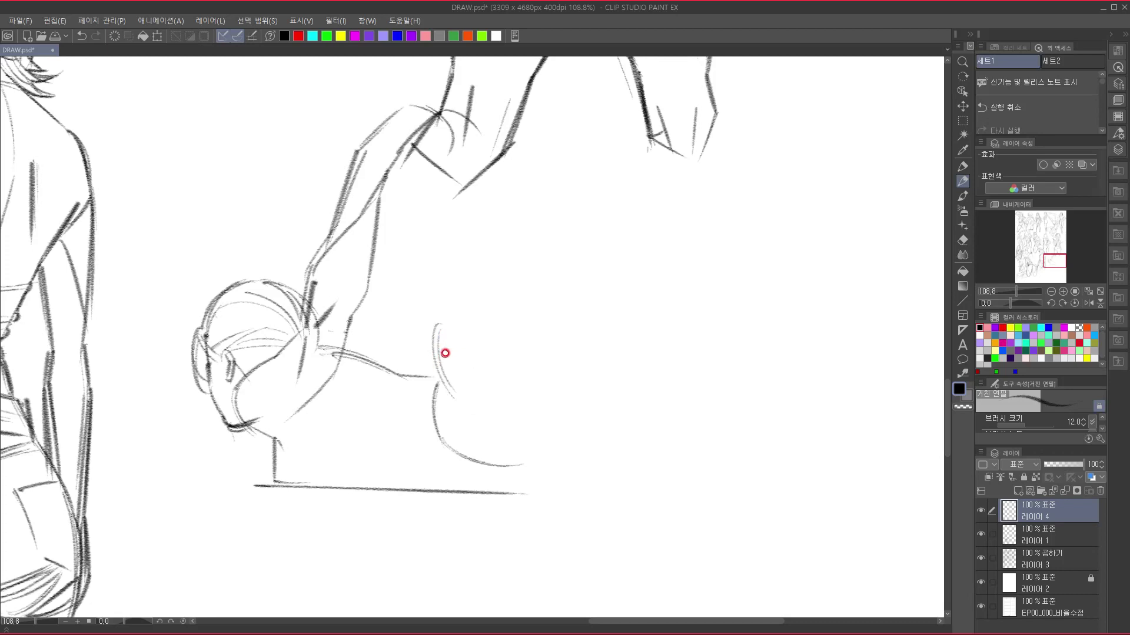
{"action": "mouse_move", "coordinate": [439, 323]}
{"action": "left_mouse_down"}
{"action": "mouse_move", "coordinate": [517, 227]}
{"action": "mouse_move", "coordinate": [625, 251]}
{"action": "left_mouse_up"}
{"action": "left_click_drag", "start_coordinate": [520, 411], "coordinate": [456, 430]}
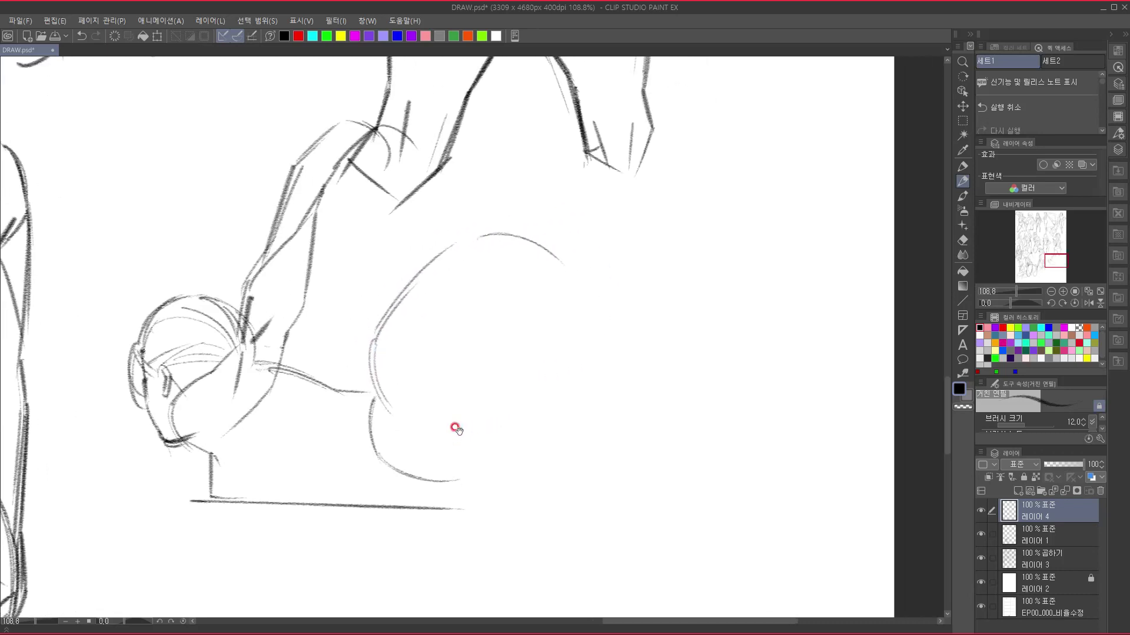
- Sketch a second raised limb overlapping the legs above, extending its contour down through the large rounded form
{"action": "left_click_drag", "start_coordinate": [467, 349], "coordinate": [482, 429]}
{"action": "left_click_drag", "start_coordinate": [471, 309], "coordinate": [480, 357]}
{"action": "left_click_drag", "start_coordinate": [450, 202], "coordinate": [423, 277]}
{"action": "mouse_move", "coordinate": [467, 189]}
{"action": "left_mouse_down"}
{"action": "mouse_move", "coordinate": [520, 168]}
{"action": "mouse_move", "coordinate": [497, 158]}
{"action": "mouse_move", "coordinate": [496, 265]}
{"action": "mouse_move", "coordinate": [499, 196]}
{"action": "left_mouse_up"}
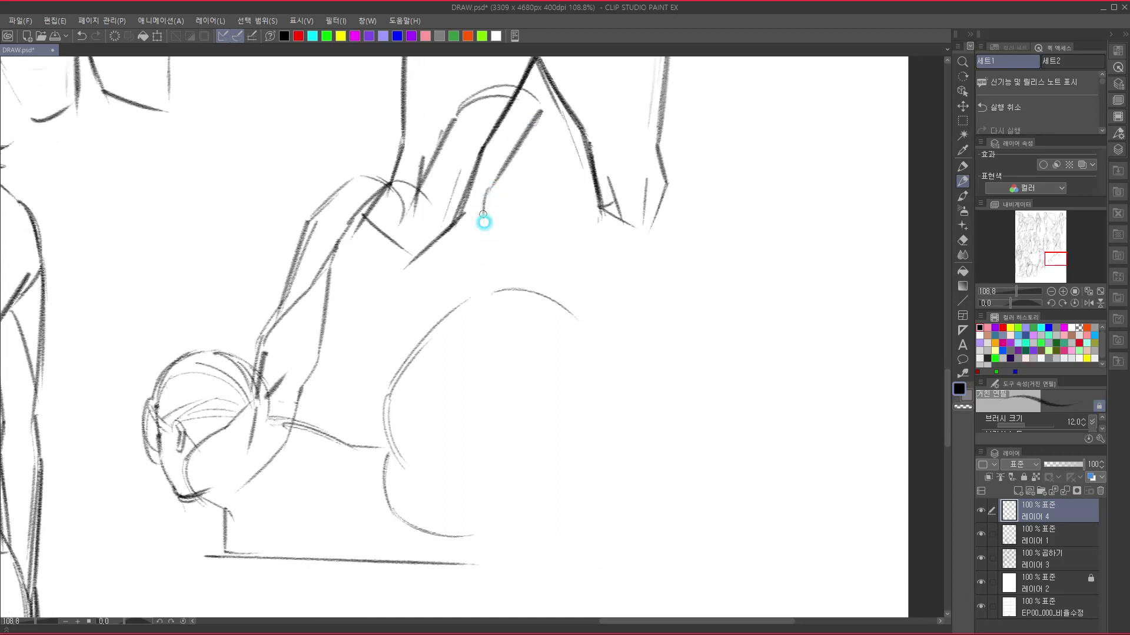
{"action": "left_click_drag", "start_coordinate": [480, 210], "coordinate": [503, 343]}
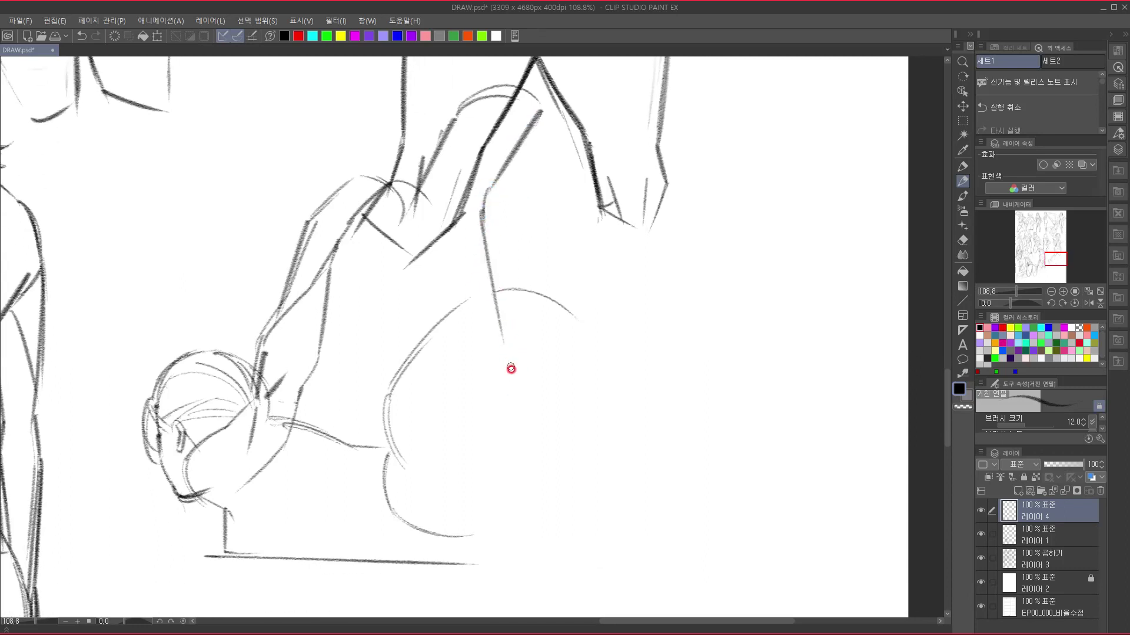
{"action": "left_click_drag", "start_coordinate": [507, 353], "coordinate": [547, 484]}
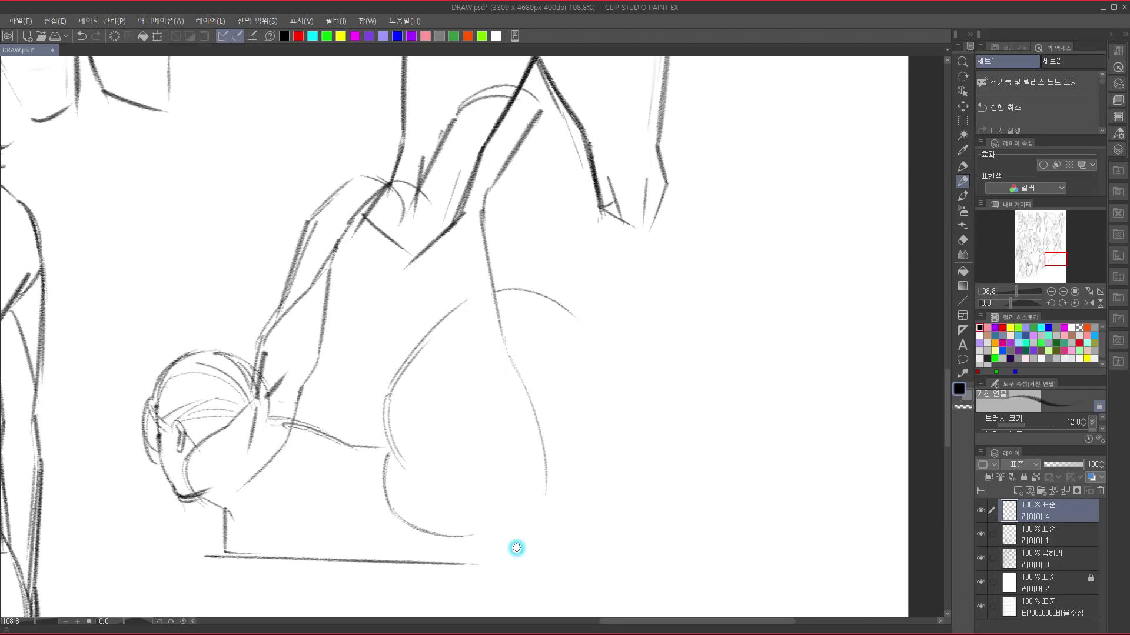
- Close the large rounded form along its underside and far side, and add a narrow band along the far edge
{"action": "left_click_drag", "start_coordinate": [509, 451], "coordinate": [503, 409]}
{"action": "mouse_move", "coordinate": [467, 493]}
{"action": "left_mouse_down"}
{"action": "mouse_move", "coordinate": [518, 515]}
{"action": "mouse_move", "coordinate": [459, 478]}
{"action": "mouse_move", "coordinate": [500, 514]}
{"action": "mouse_move", "coordinate": [551, 481]}
{"action": "left_mouse_up"}
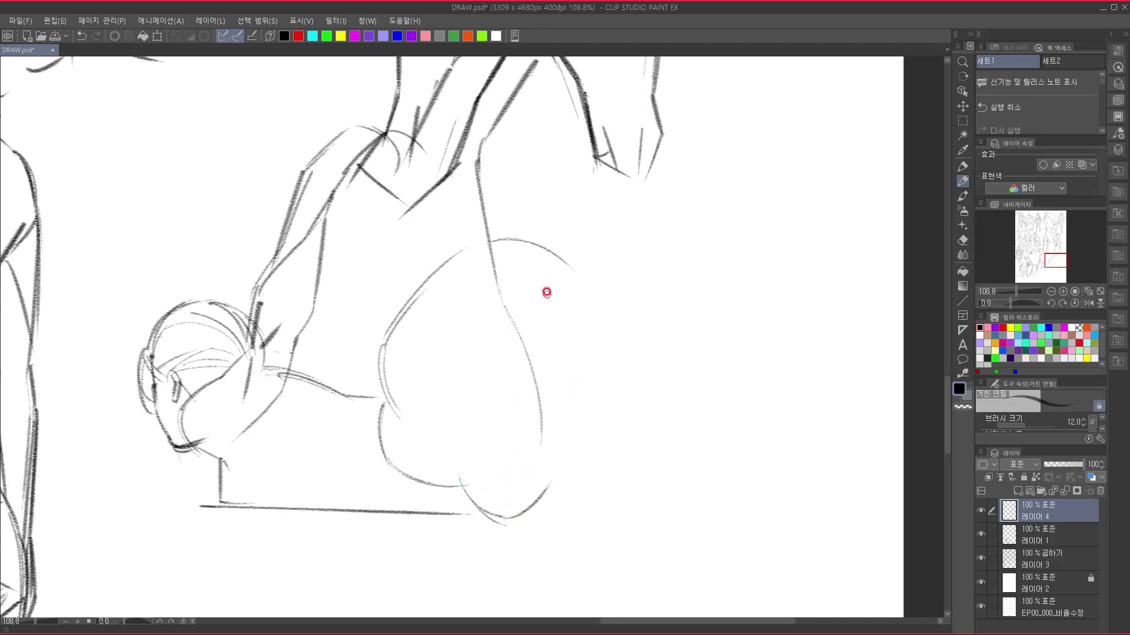
{"action": "mouse_move", "coordinate": [465, 249]}
{"action": "left_mouse_down"}
{"action": "mouse_move", "coordinate": [525, 261]}
{"action": "mouse_move", "coordinate": [499, 247]}
{"action": "mouse_move", "coordinate": [553, 280]}
{"action": "left_mouse_up"}
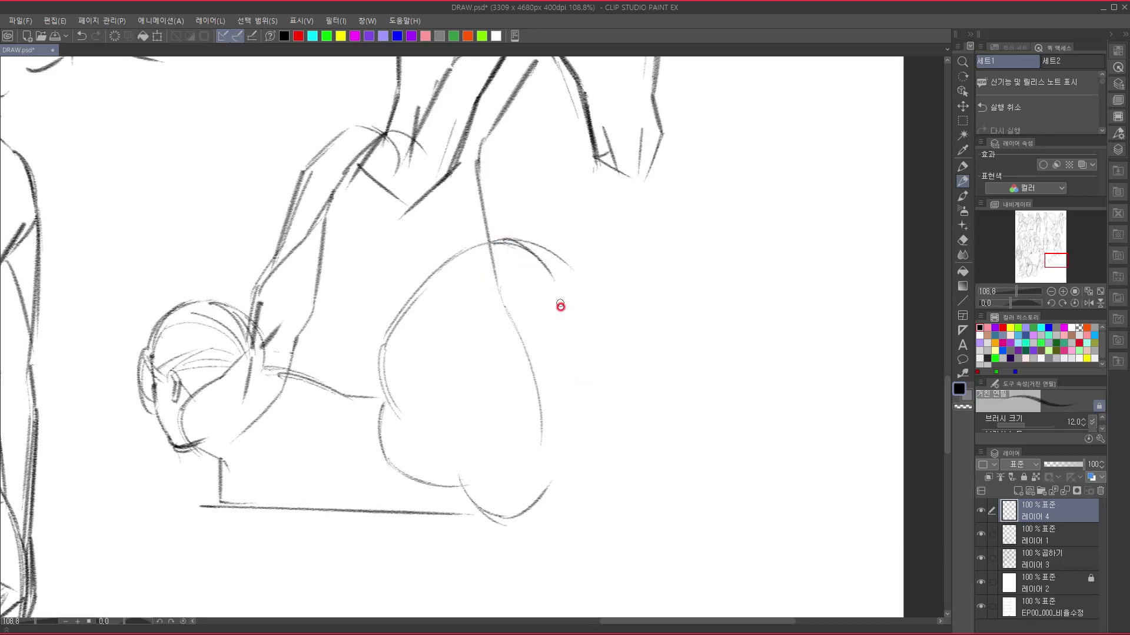
{"action": "mouse_move", "coordinate": [507, 243]}
{"action": "left_mouse_down"}
{"action": "mouse_move", "coordinate": [568, 339]}
{"action": "mouse_move", "coordinate": [558, 385]}
{"action": "left_mouse_up"}
{"action": "left_click_drag", "start_coordinate": [568, 330], "coordinate": [550, 444]}
{"action": "mouse_move", "coordinate": [567, 335]}
{"action": "left_mouse_down"}
{"action": "mouse_move", "coordinate": [558, 456]}
{"action": "mouse_move", "coordinate": [514, 527]}
{"action": "mouse_move", "coordinate": [497, 523]}
{"action": "left_mouse_up"}
{"action": "mouse_move", "coordinate": [542, 270]}
{"action": "left_mouse_down"}
{"action": "mouse_move", "coordinate": [583, 303]}
{"action": "mouse_move", "coordinate": [575, 397]}
{"action": "mouse_move", "coordinate": [563, 399]}
{"action": "mouse_move", "coordinate": [592, 388]}
{"action": "left_mouse_up"}
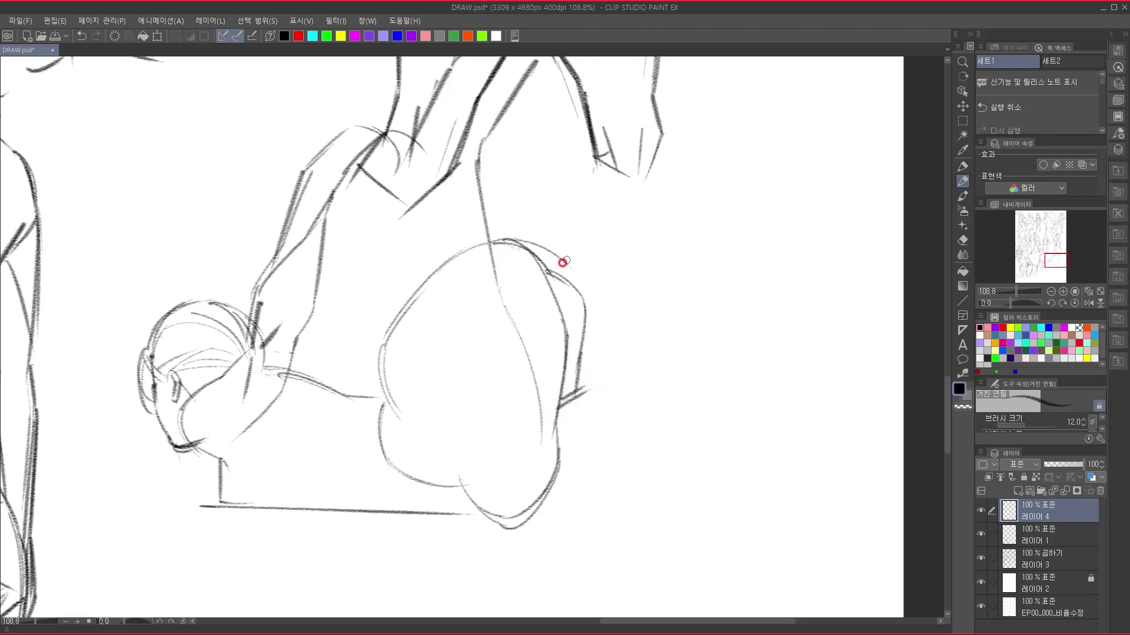
- Draw a long contour descending from the top of the rounded form and a separate tapered, pointed shape near the page edge
{"action": "mouse_move", "coordinate": [534, 251]}
{"action": "left_mouse_down"}
{"action": "mouse_move", "coordinate": [580, 246]}
{"action": "mouse_move", "coordinate": [553, 260]}
{"action": "mouse_move", "coordinate": [580, 242]}
{"action": "mouse_move", "coordinate": [623, 269]}
{"action": "mouse_move", "coordinate": [680, 320]}
{"action": "mouse_move", "coordinate": [748, 426]}
{"action": "mouse_move", "coordinate": [782, 436]}
{"action": "left_mouse_up"}
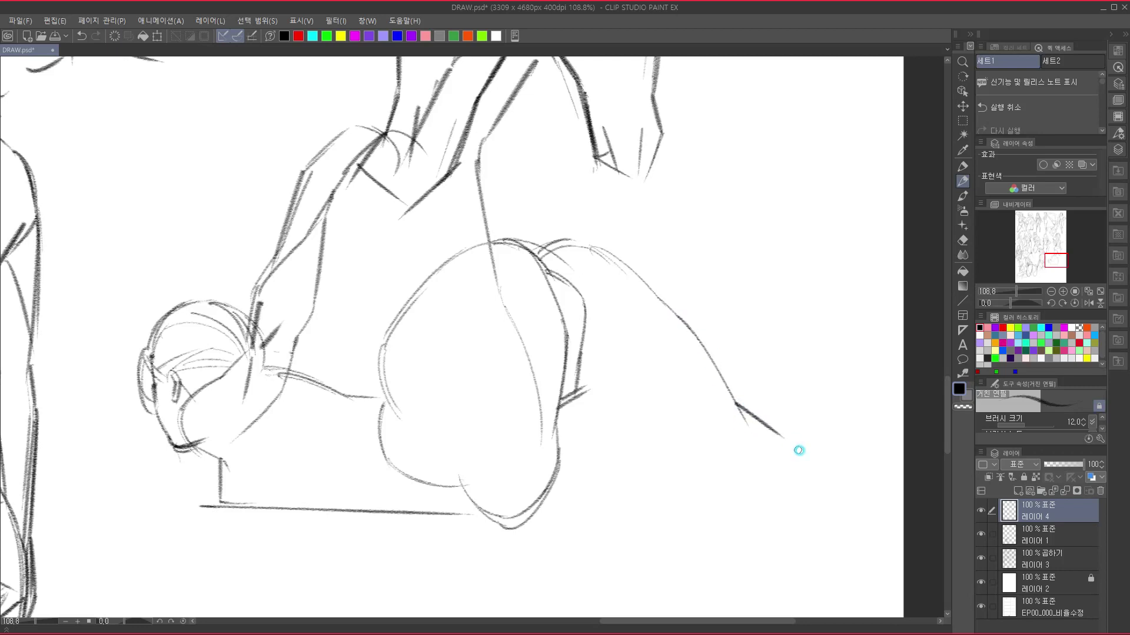
{"action": "left_click_drag", "start_coordinate": [768, 178], "coordinate": [761, 188]}
{"action": "left_click_drag", "start_coordinate": [721, 242], "coordinate": [605, 346]}
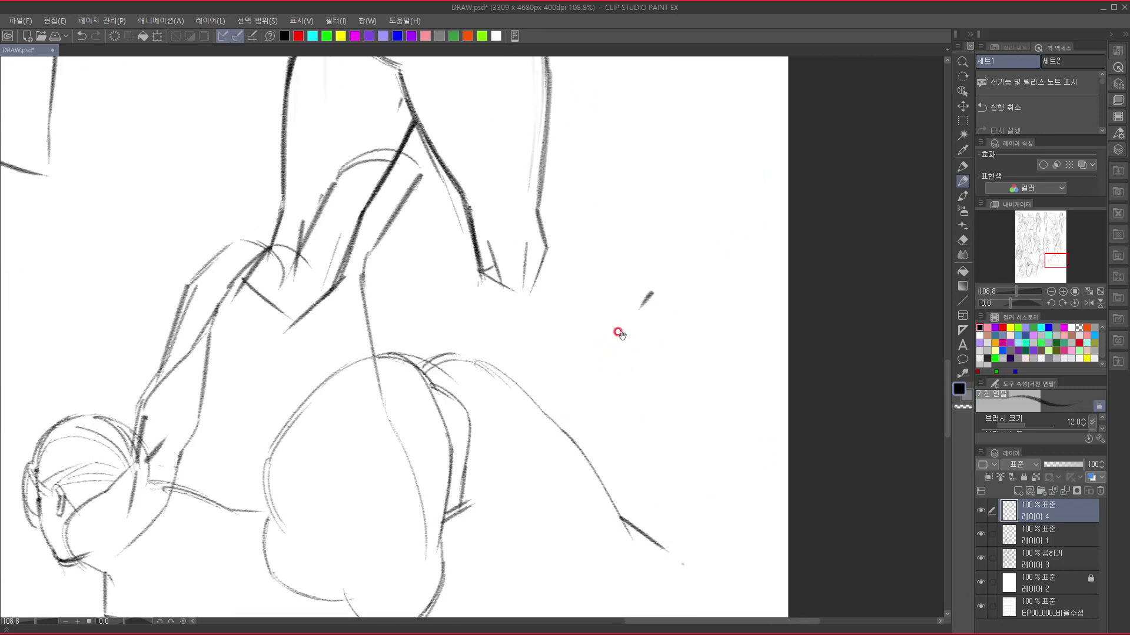
{"action": "left_click_drag", "start_coordinate": [664, 261], "coordinate": [595, 348]}
{"action": "left_click_drag", "start_coordinate": [626, 301], "coordinate": [611, 282]}
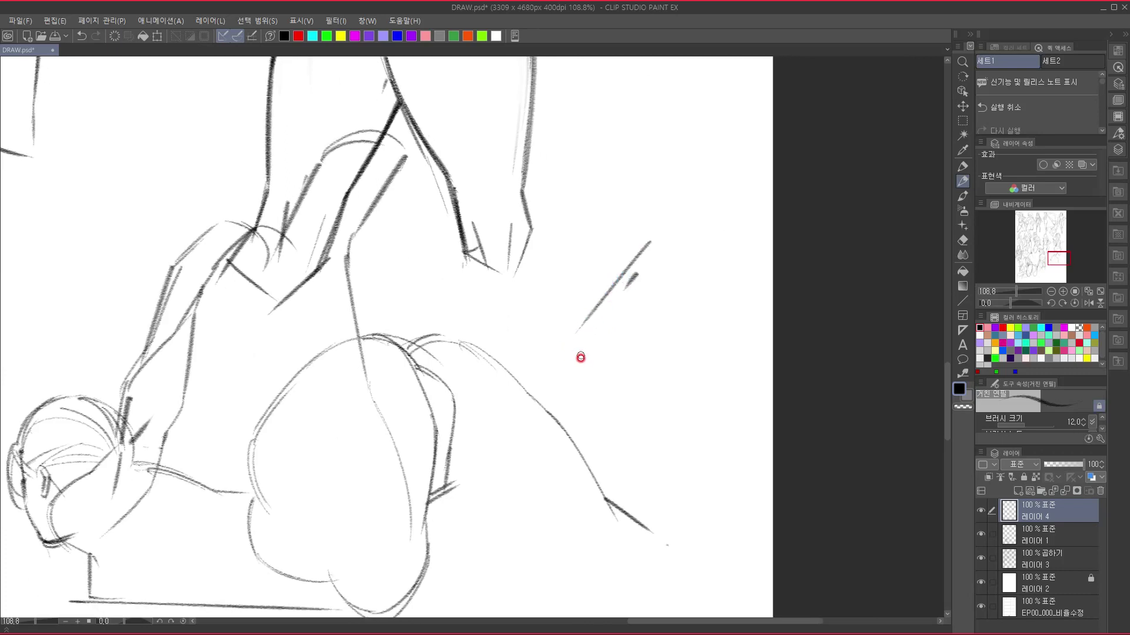
{"action": "left_click_drag", "start_coordinate": [582, 327], "coordinate": [605, 350]}
{"action": "mouse_move", "coordinate": [615, 284]}
{"action": "left_mouse_down"}
{"action": "mouse_move", "coordinate": [638, 253]}
{"action": "mouse_move", "coordinate": [682, 233]}
{"action": "mouse_move", "coordinate": [693, 242]}
{"action": "mouse_move", "coordinate": [661, 281]}
{"action": "left_mouse_up"}
{"action": "left_click_drag", "start_coordinate": [677, 321], "coordinate": [665, 261]}
{"action": "left_click_drag", "start_coordinate": [652, 213], "coordinate": [641, 266]}
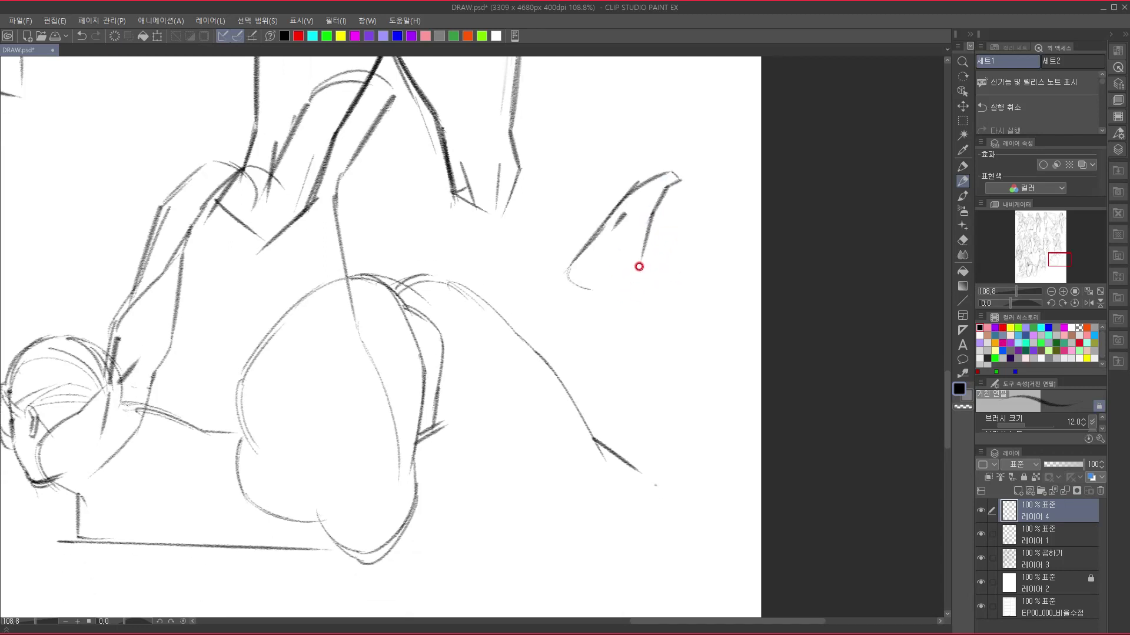
- Extend the tapered shape's inner edge into a long downward contour and curve it around at the lower end
{"action": "left_click_drag", "start_coordinate": [639, 270], "coordinate": [653, 347]}
{"action": "left_click_drag", "start_coordinate": [642, 281], "coordinate": [671, 464]}
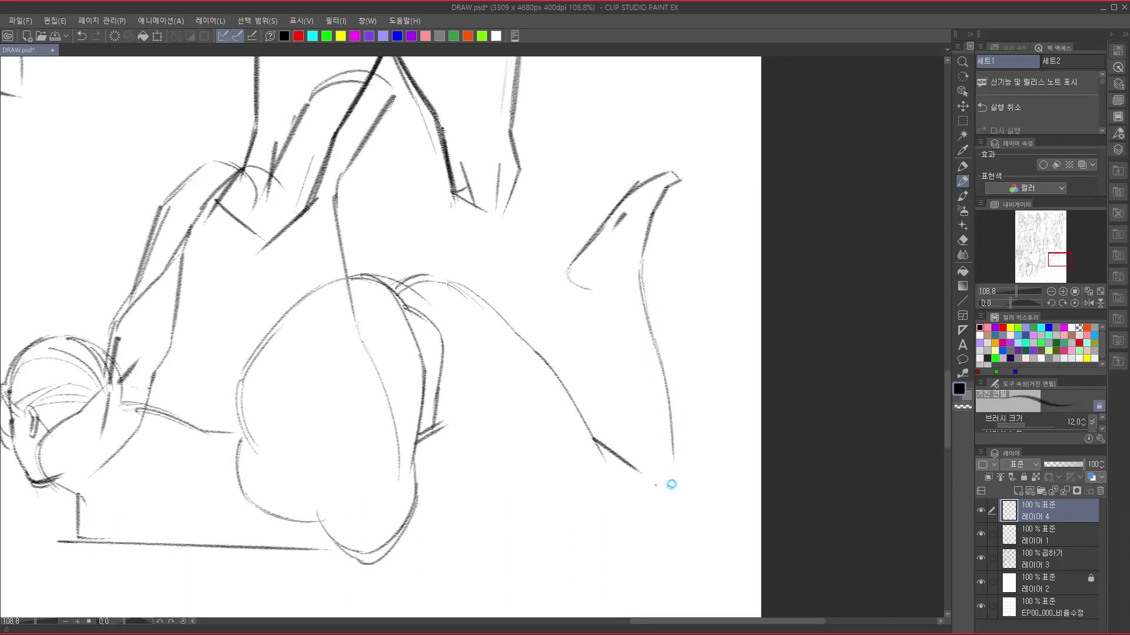
{"action": "left_click_drag", "start_coordinate": [650, 416], "coordinate": [643, 372]}
{"action": "mouse_move", "coordinate": [650, 324]}
{"action": "left_mouse_down"}
{"action": "mouse_move", "coordinate": [670, 448]}
{"action": "mouse_move", "coordinate": [618, 489]}
{"action": "left_mouse_up"}
- Darken the contour line joining the shoulder to the large rounded form, and reinforce the form's near edge
{"action": "mouse_move", "coordinate": [631, 371]}
{"action": "left_mouse_down"}
{"action": "mouse_move", "coordinate": [721, 432]}
{"action": "mouse_move", "coordinate": [766, 399]}
{"action": "left_mouse_up"}
{"action": "left_click_drag", "start_coordinate": [475, 393], "coordinate": [515, 395]}
{"action": "left_click_drag", "start_coordinate": [398, 352], "coordinate": [428, 334]}
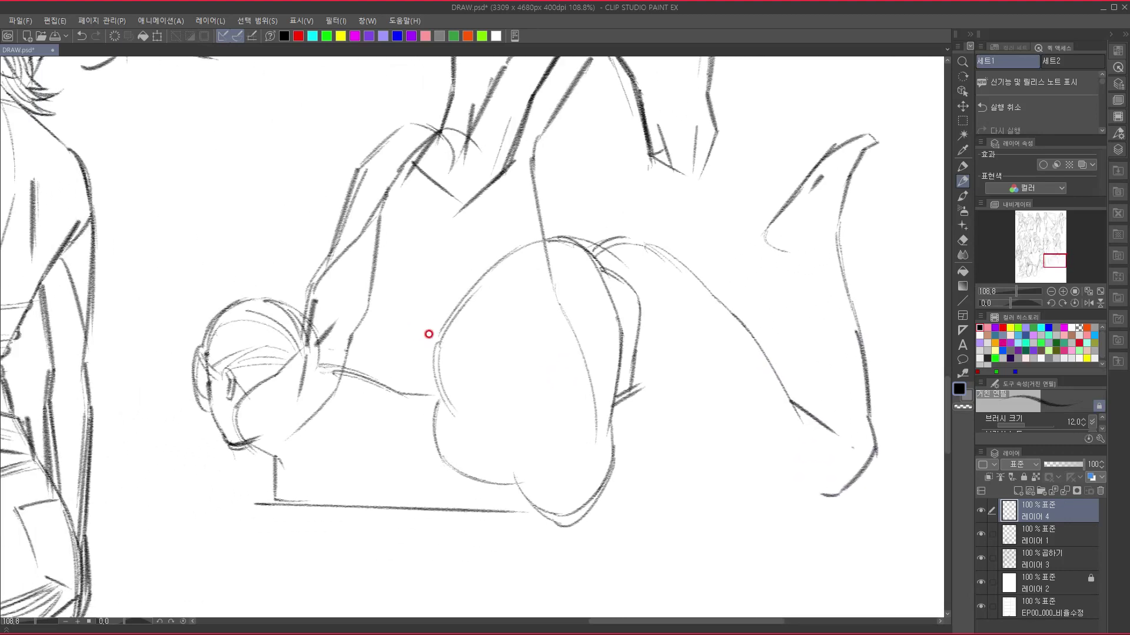
{"action": "mouse_move", "coordinate": [345, 375]}
{"action": "left_mouse_down"}
{"action": "mouse_move", "coordinate": [418, 406]}
{"action": "mouse_move", "coordinate": [452, 392]}
{"action": "mouse_move", "coordinate": [442, 394]}
{"action": "mouse_move", "coordinate": [449, 405]}
{"action": "left_mouse_up"}
{"action": "mouse_move", "coordinate": [435, 358]}
{"action": "left_mouse_down"}
{"action": "mouse_move", "coordinate": [452, 407]}
{"action": "mouse_move", "coordinate": [441, 323]}
{"action": "mouse_move", "coordinate": [476, 283]}
{"action": "left_mouse_up"}
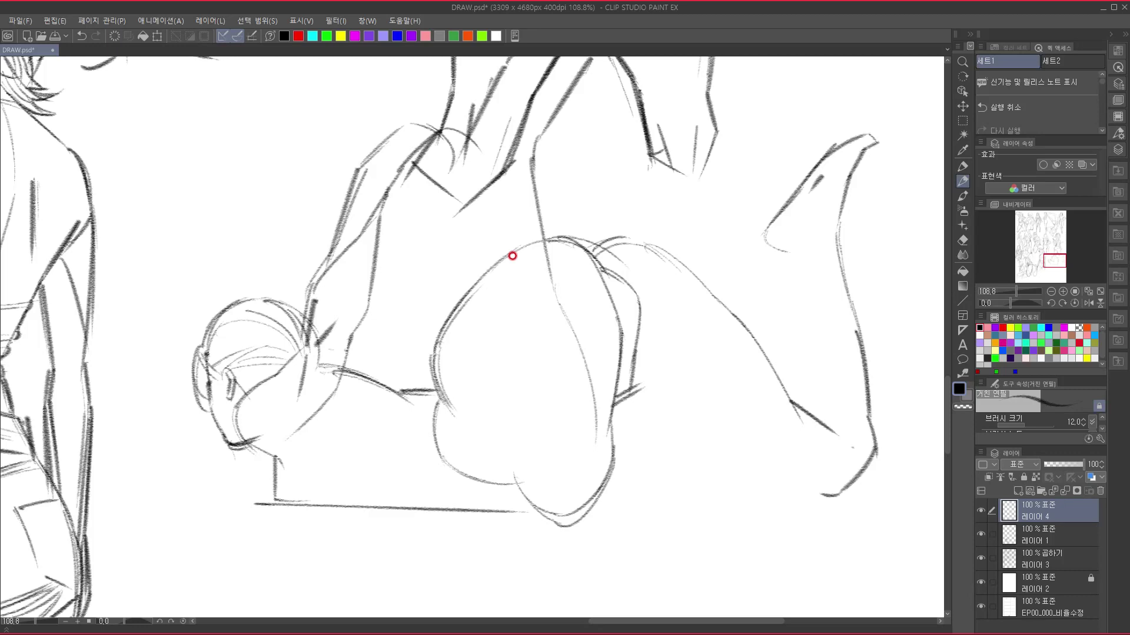
- Draw long parallel sloping lines for a bar running from the raised hand past the top of the large rounded form
{"action": "left_click_drag", "start_coordinate": [434, 303], "coordinate": [441, 336]}
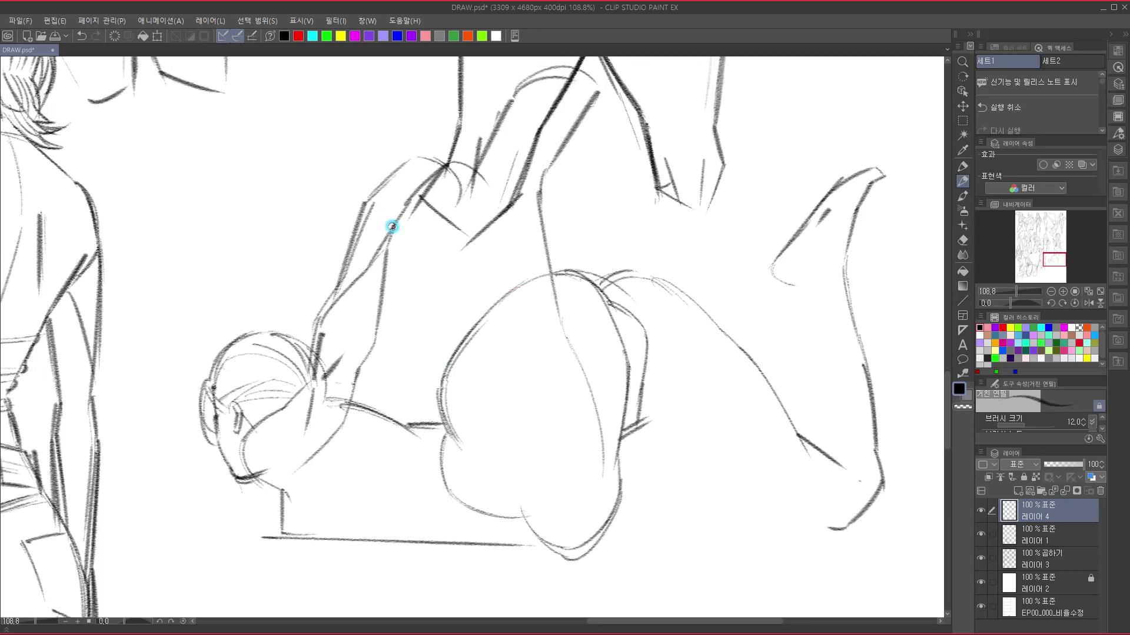
{"action": "left_click_drag", "start_coordinate": [392, 229], "coordinate": [426, 221]}
{"action": "left_click_drag", "start_coordinate": [724, 301], "coordinate": [603, 276]}
{"action": "left_click_drag", "start_coordinate": [362, 224], "coordinate": [532, 261]}
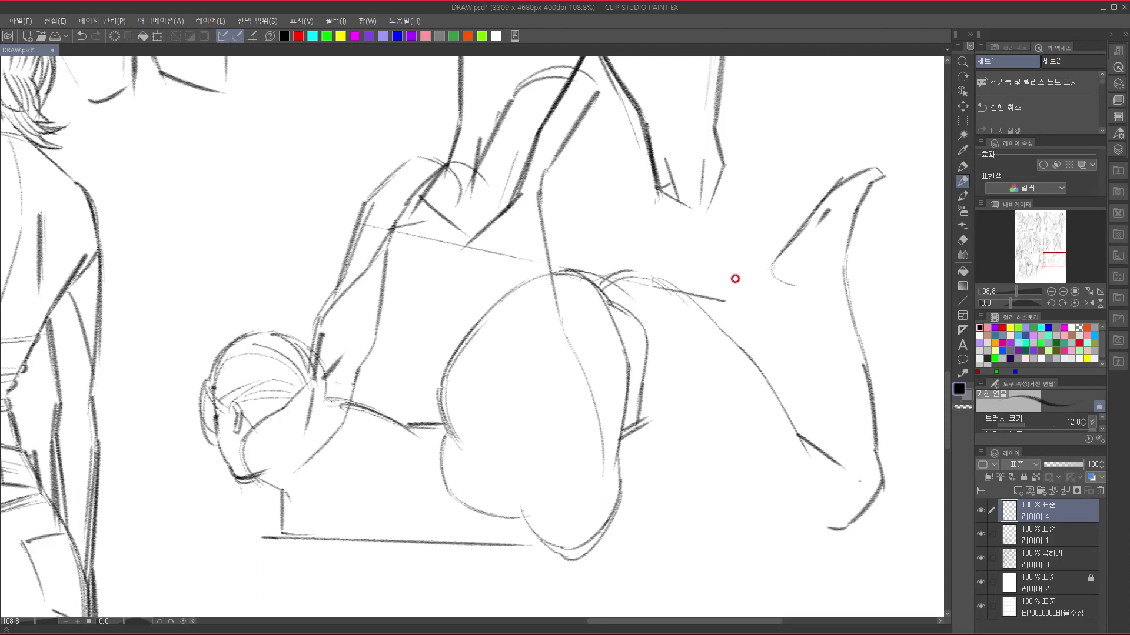
{"action": "left_click_drag", "start_coordinate": [735, 282], "coordinate": [347, 201]}
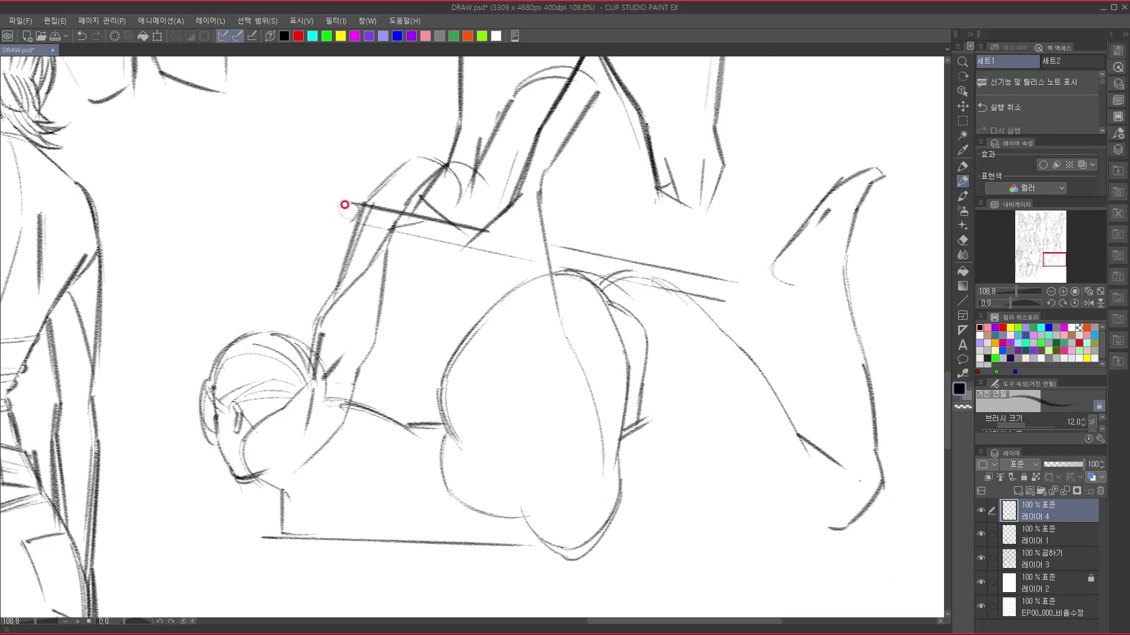
- Round off the bar's near end with small circles and sketch the gripping hand's knuckles and fingers around it
{"action": "mouse_move", "coordinate": [353, 204]}
{"action": "left_mouse_down"}
{"action": "mouse_move", "coordinate": [341, 210]}
{"action": "mouse_move", "coordinate": [352, 221]}
{"action": "mouse_move", "coordinate": [360, 206]}
{"action": "left_mouse_up"}
{"action": "mouse_move", "coordinate": [382, 210]}
{"action": "left_mouse_down"}
{"action": "mouse_move", "coordinate": [377, 228]}
{"action": "mouse_move", "coordinate": [392, 226]}
{"action": "mouse_move", "coordinate": [378, 221]}
{"action": "mouse_move", "coordinate": [411, 181]}
{"action": "mouse_move", "coordinate": [434, 183]}
{"action": "left_mouse_up"}
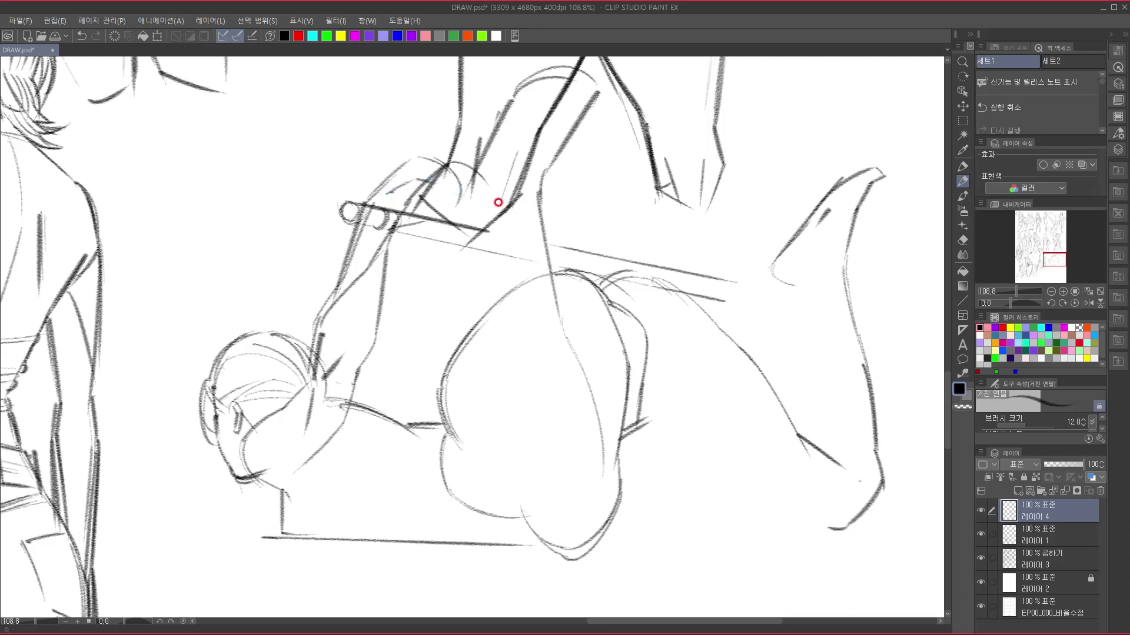
{"action": "left_click_drag", "start_coordinate": [444, 181], "coordinate": [428, 192]}
{"action": "mouse_move", "coordinate": [406, 203]}
{"action": "left_mouse_down"}
{"action": "mouse_move", "coordinate": [422, 195]}
{"action": "mouse_move", "coordinate": [410, 196]}
{"action": "mouse_move", "coordinate": [415, 161]}
{"action": "mouse_move", "coordinate": [417, 178]}
{"action": "mouse_move", "coordinate": [451, 188]}
{"action": "left_mouse_up"}
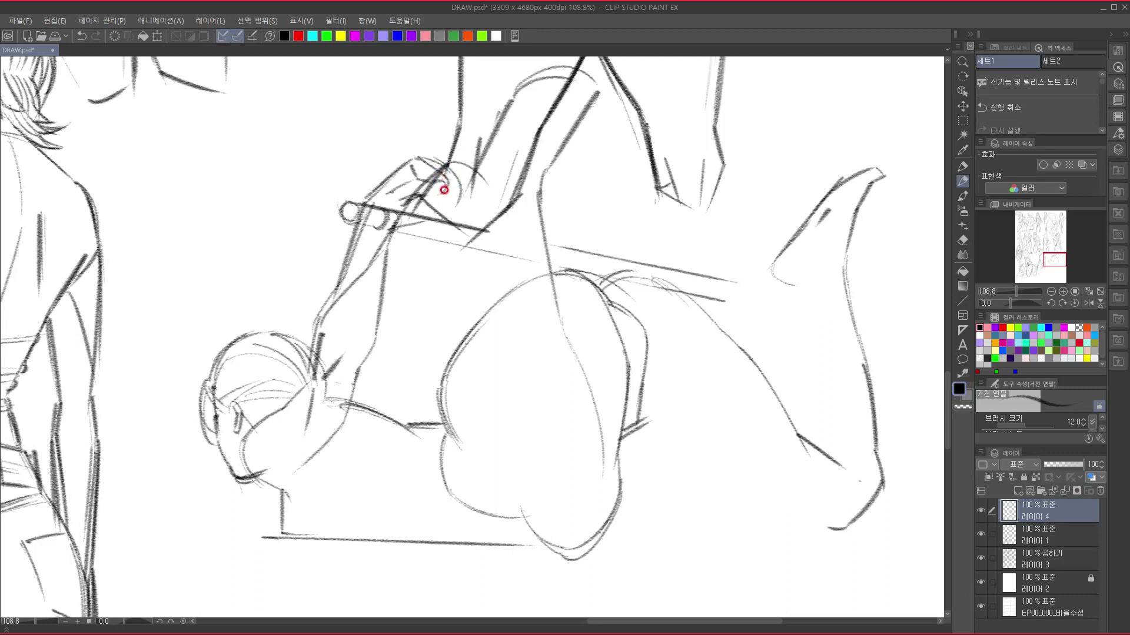
{"action": "mouse_move", "coordinate": [439, 170]}
{"action": "left_mouse_down"}
{"action": "mouse_move", "coordinate": [457, 189]}
{"action": "mouse_move", "coordinate": [440, 200]}
{"action": "mouse_move", "coordinate": [441, 186]}
{"action": "mouse_move", "coordinate": [458, 193]}
{"action": "mouse_move", "coordinate": [445, 205]}
{"action": "mouse_move", "coordinate": [460, 192]}
{"action": "mouse_move", "coordinate": [431, 199]}
{"action": "mouse_move", "coordinate": [448, 175]}
{"action": "left_mouse_up"}
{"action": "left_click_drag", "start_coordinate": [426, 298], "coordinate": [446, 263]}
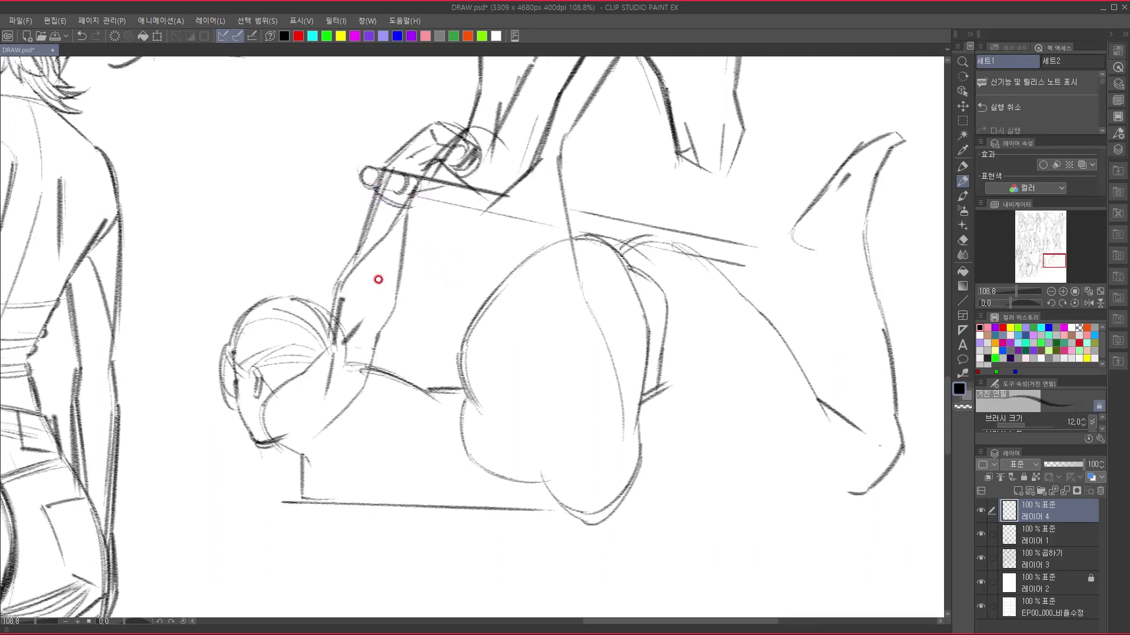
- Darken the raised arm's outer contour from the bar down to the head and the curve beside the face into the shoulder
{"action": "left_click_drag", "start_coordinate": [377, 213], "coordinate": [363, 312]}
{"action": "key", "text": "ctrl+z"}
{"action": "left_click_drag", "start_coordinate": [376, 219], "coordinate": [370, 275]}
{"action": "mouse_move", "coordinate": [375, 196]}
{"action": "left_mouse_down"}
{"action": "mouse_move", "coordinate": [338, 285]}
{"action": "mouse_move", "coordinate": [323, 366]}
{"action": "mouse_move", "coordinate": [342, 376]}
{"action": "left_mouse_up"}
{"action": "left_click_drag", "start_coordinate": [405, 287], "coordinate": [422, 236]}
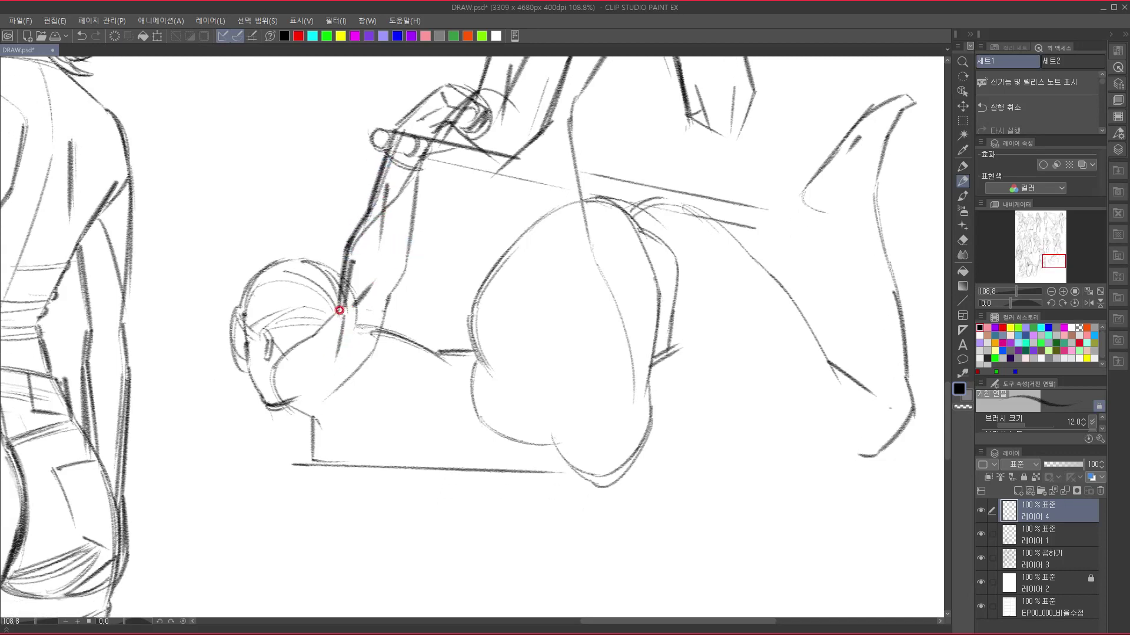
{"action": "mouse_move", "coordinate": [336, 309]}
{"action": "left_mouse_down"}
{"action": "mouse_move", "coordinate": [269, 369]}
{"action": "mouse_move", "coordinate": [285, 358]}
{"action": "mouse_move", "coordinate": [283, 403]}
{"action": "left_mouse_up"}
{"action": "mouse_move", "coordinate": [381, 361]}
{"action": "left_mouse_down"}
{"action": "mouse_move", "coordinate": [368, 330]}
{"action": "mouse_move", "coordinate": [311, 389]}
{"action": "left_mouse_up"}
{"action": "left_click_drag", "start_coordinate": [384, 318], "coordinate": [382, 300]}
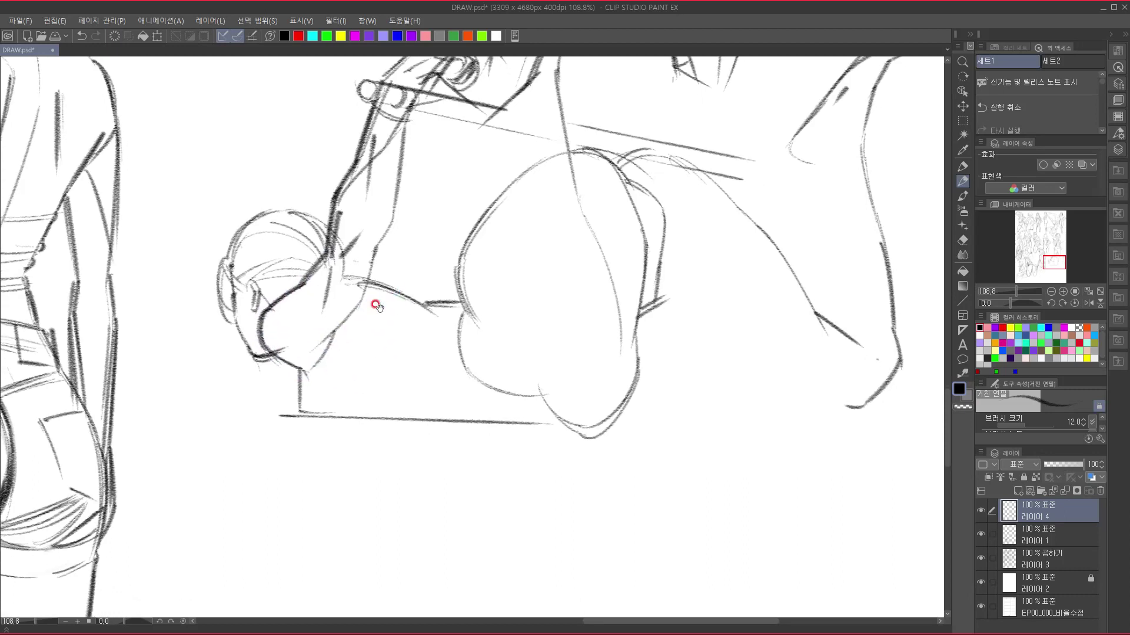
- Sketch the torso's curved underside from the shoulder down to the bench line and back up to the rounded form
{"action": "left_click_drag", "start_coordinate": [360, 372], "coordinate": [408, 405]}
{"action": "left_click_drag", "start_coordinate": [360, 372], "coordinate": [423, 415]}
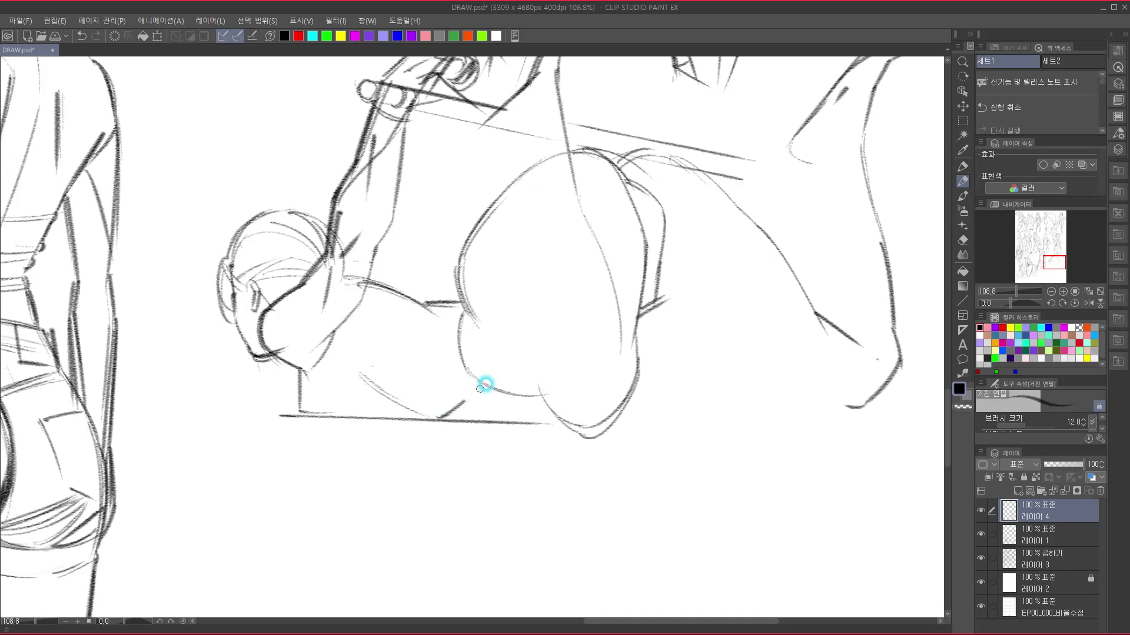
{"action": "left_click_drag", "start_coordinate": [441, 419], "coordinate": [482, 389]}
- Block in the bench beneath the figure with two short vertical ends, a lower edge and an extended upper edge
{"action": "left_click_drag", "start_coordinate": [241, 419], "coordinate": [240, 442]}
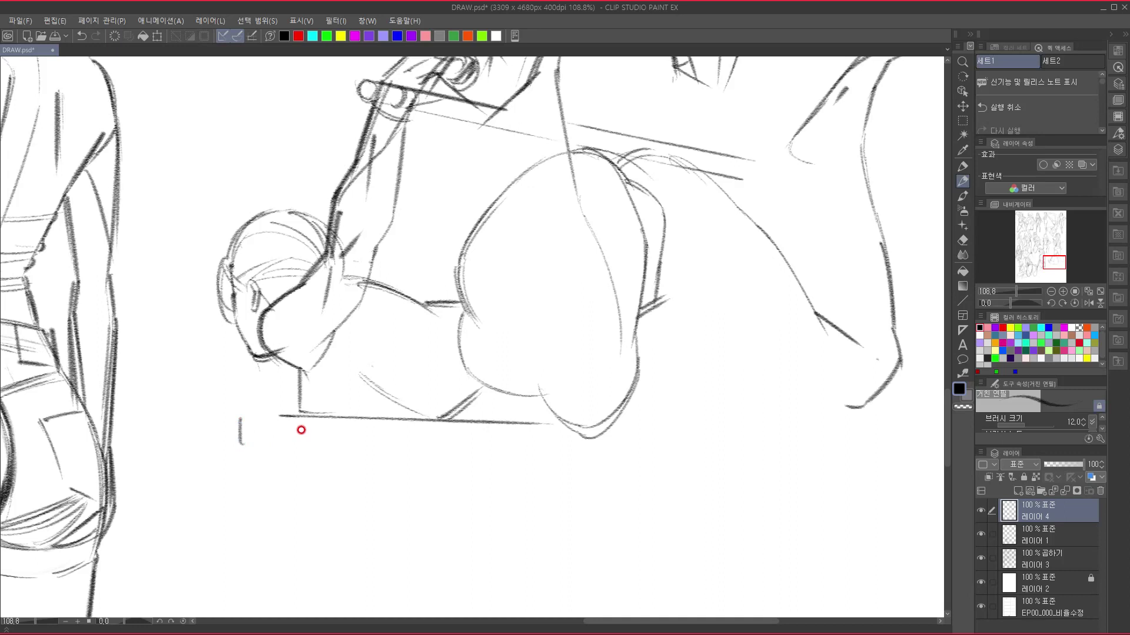
{"action": "left_click_drag", "start_coordinate": [545, 452], "coordinate": [241, 445]}
{"action": "left_click_drag", "start_coordinate": [615, 455], "coordinate": [585, 454]}
{"action": "left_click_drag", "start_coordinate": [659, 458], "coordinate": [745, 460]}
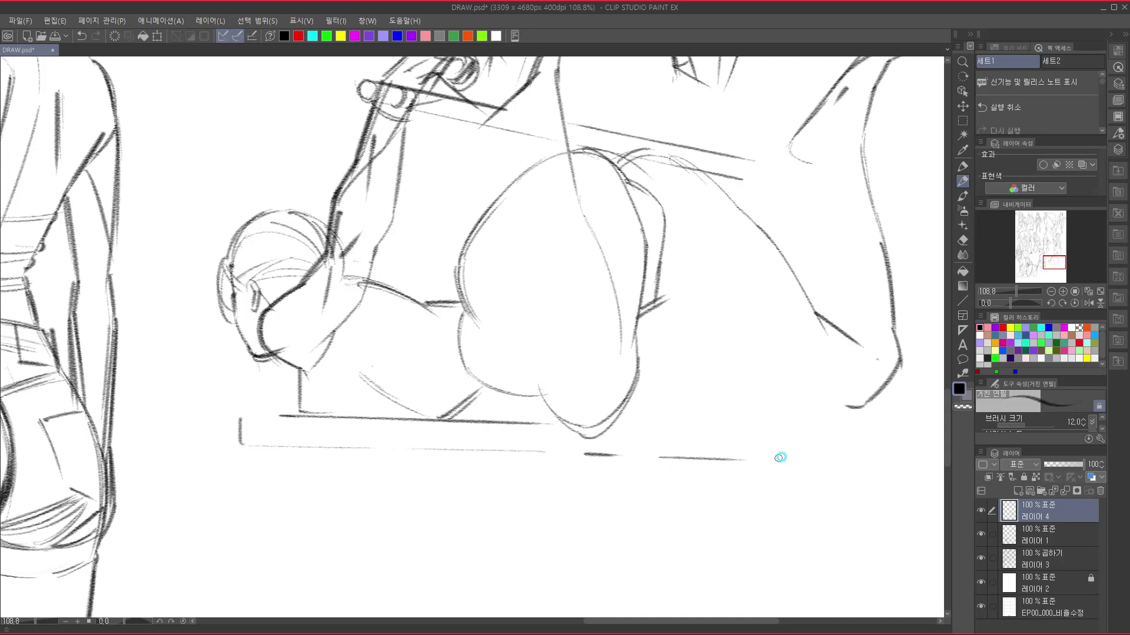
{"action": "mouse_move", "coordinate": [767, 433]}
{"action": "left_mouse_down"}
{"action": "mouse_move", "coordinate": [766, 461]}
{"action": "mouse_move", "coordinate": [559, 426]}
{"action": "left_mouse_up"}
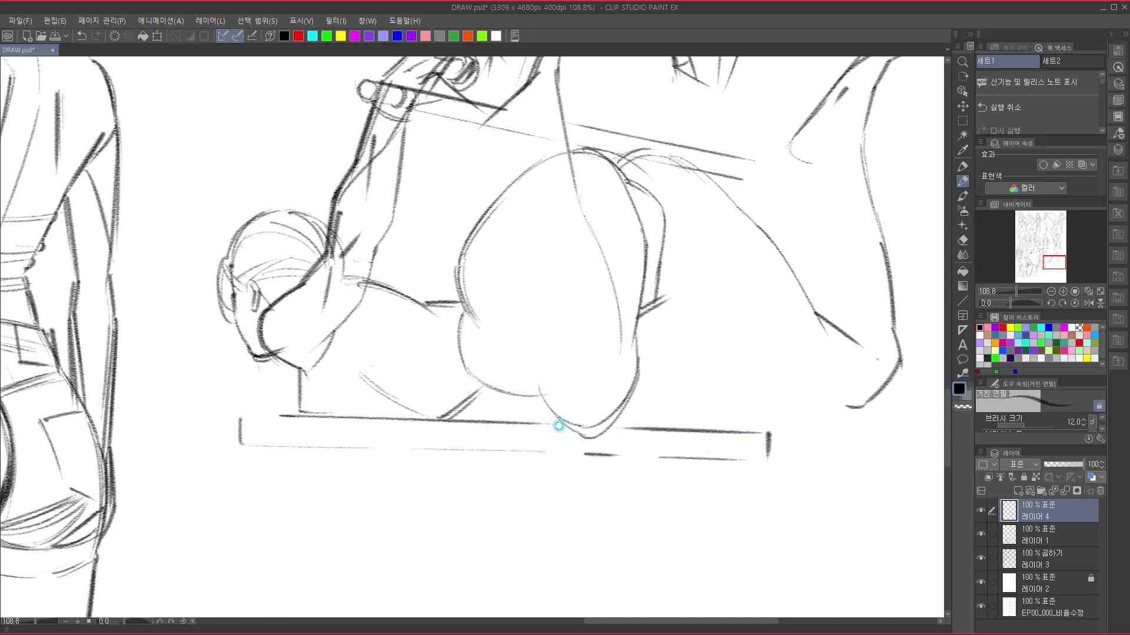
- Strengthen the near raised foot's outline, add short toe strokes at its tip and darken its edges down to the heel
{"action": "scroll", "coordinate": [555, 422], "scroll_direction": "up", "scroll_amount": 5}
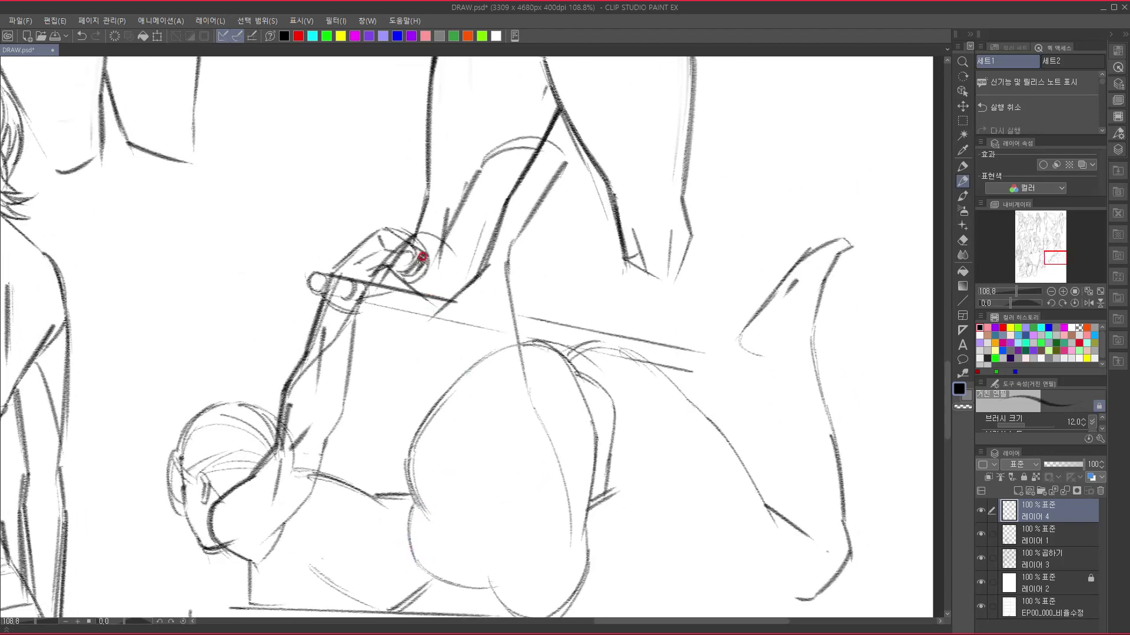
{"action": "left_click_drag", "start_coordinate": [469, 177], "coordinate": [417, 254]}
{"action": "mouse_move", "coordinate": [477, 167]}
{"action": "left_mouse_down"}
{"action": "mouse_move", "coordinate": [458, 204]}
{"action": "mouse_move", "coordinate": [506, 159]}
{"action": "left_mouse_up"}
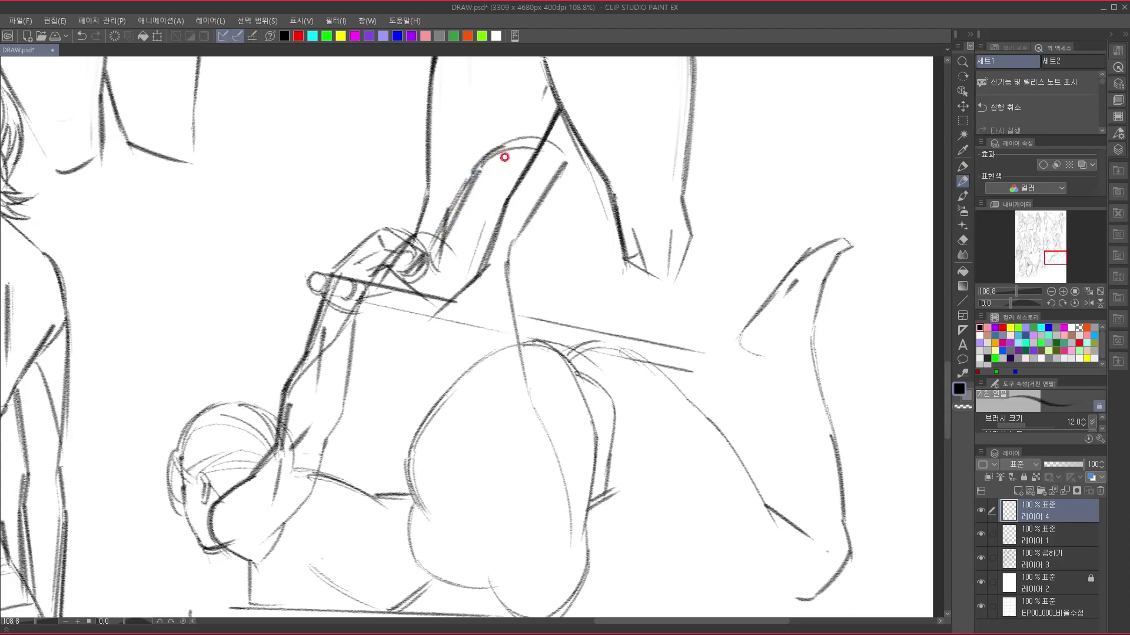
{"action": "mouse_move", "coordinate": [484, 176]}
{"action": "left_mouse_down"}
{"action": "mouse_move", "coordinate": [517, 155]}
{"action": "mouse_move", "coordinate": [515, 176]}
{"action": "mouse_move", "coordinate": [550, 145]}
{"action": "mouse_move", "coordinate": [547, 164]}
{"action": "mouse_move", "coordinate": [559, 169]}
{"action": "mouse_move", "coordinate": [536, 199]}
{"action": "left_mouse_up"}
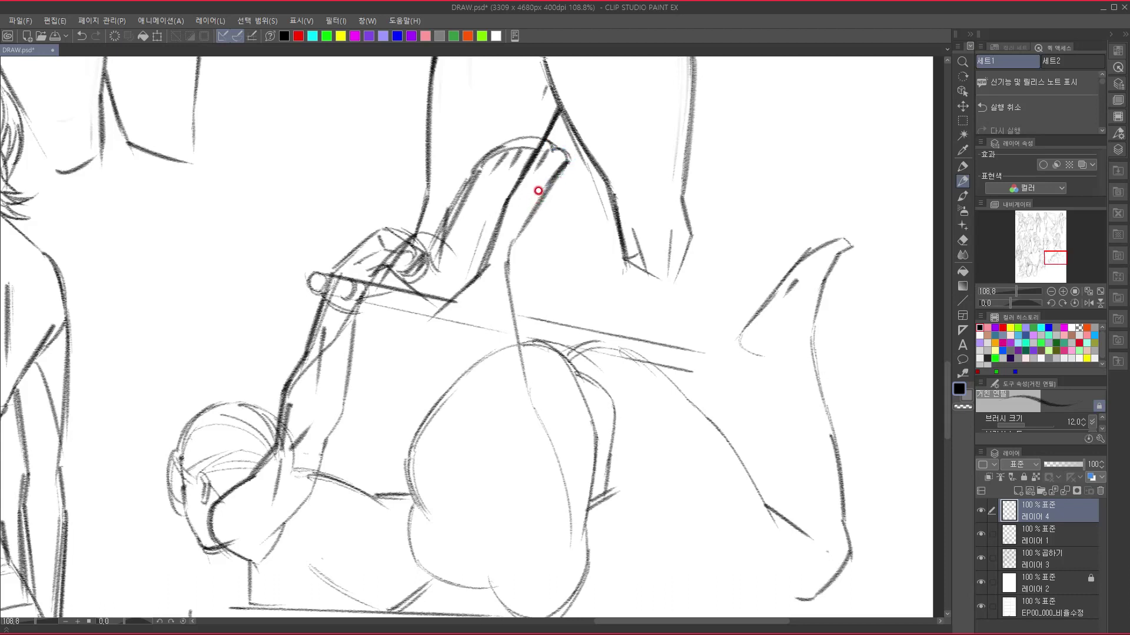
{"action": "mouse_move", "coordinate": [542, 182]}
{"action": "left_mouse_down"}
{"action": "mouse_move", "coordinate": [489, 277]}
{"action": "mouse_move", "coordinate": [455, 296]}
{"action": "left_mouse_up"}
{"action": "left_click_drag", "start_coordinate": [427, 254], "coordinate": [451, 285]}
{"action": "left_click_drag", "start_coordinate": [438, 327], "coordinate": [425, 299]}
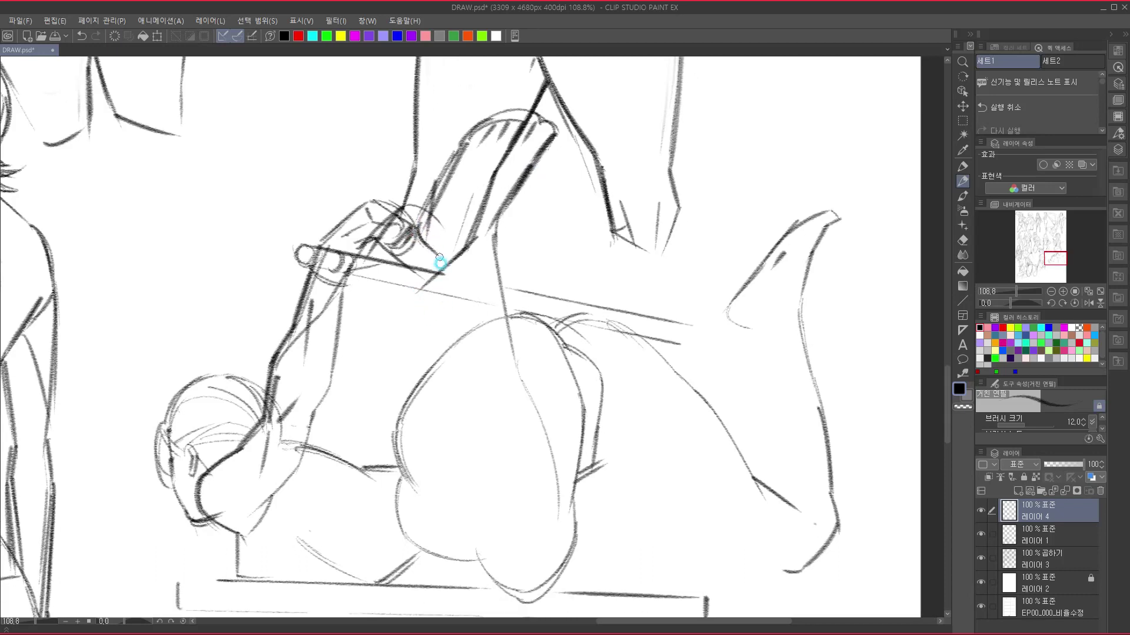
- Draw a dark contour from the near foot's heel down through the rounded form and curve it around at the lower end
{"action": "left_click_drag", "start_coordinate": [438, 257], "coordinate": [447, 346]}
{"action": "scroll", "coordinate": [462, 332], "scroll_direction": "down", "scroll_amount": 4}
{"action": "left_click_drag", "start_coordinate": [438, 213], "coordinate": [454, 355]}
{"action": "left_click_drag", "start_coordinate": [449, 313], "coordinate": [460, 385]}
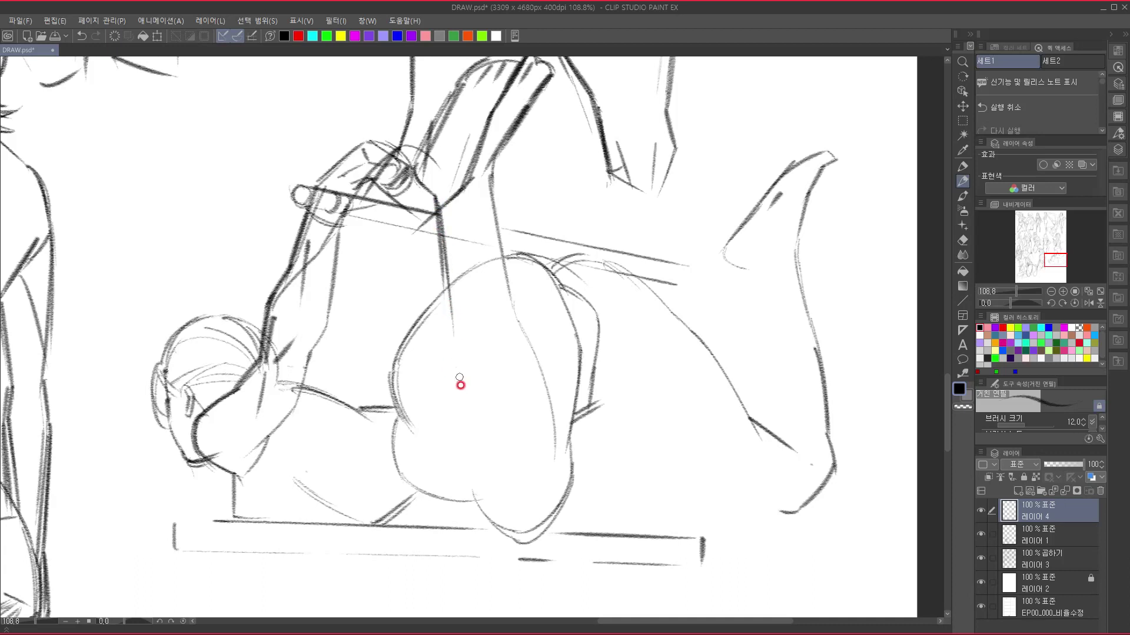
{"action": "mouse_move", "coordinate": [449, 301]}
{"action": "left_mouse_down"}
{"action": "mouse_move", "coordinate": [446, 378]}
{"action": "mouse_move", "coordinate": [448, 292]}
{"action": "mouse_move", "coordinate": [448, 454]}
{"action": "mouse_move", "coordinate": [442, 392]}
{"action": "mouse_move", "coordinate": [461, 464]}
{"action": "mouse_move", "coordinate": [480, 483]}
{"action": "left_mouse_up"}
{"action": "left_click_drag", "start_coordinate": [436, 414], "coordinate": [491, 504]}
{"action": "mouse_move", "coordinate": [443, 425]}
{"action": "left_mouse_down"}
{"action": "mouse_move", "coordinate": [474, 494]}
{"action": "mouse_move", "coordinate": [532, 544]}
{"action": "left_mouse_up"}
{"action": "mouse_move", "coordinate": [474, 490]}
{"action": "left_mouse_down"}
{"action": "mouse_move", "coordinate": [525, 547]}
{"action": "mouse_move", "coordinate": [487, 470]}
{"action": "mouse_move", "coordinate": [511, 512]}
{"action": "mouse_move", "coordinate": [555, 464]}
{"action": "left_mouse_up"}
{"action": "mouse_move", "coordinate": [544, 395]}
{"action": "left_mouse_down"}
{"action": "mouse_move", "coordinate": [523, 510]}
{"action": "mouse_move", "coordinate": [528, 348]}
{"action": "left_mouse_up"}
- Darken the near leg's opposite contour from the ankle down through the rounded form to its lower part
{"action": "mouse_move", "coordinate": [484, 141]}
{"action": "left_mouse_down"}
{"action": "mouse_move", "coordinate": [437, 210]}
{"action": "mouse_move", "coordinate": [449, 194]}
{"action": "mouse_move", "coordinate": [444, 237]}
{"action": "left_mouse_up"}
{"action": "left_click_drag", "start_coordinate": [447, 199], "coordinate": [471, 333]}
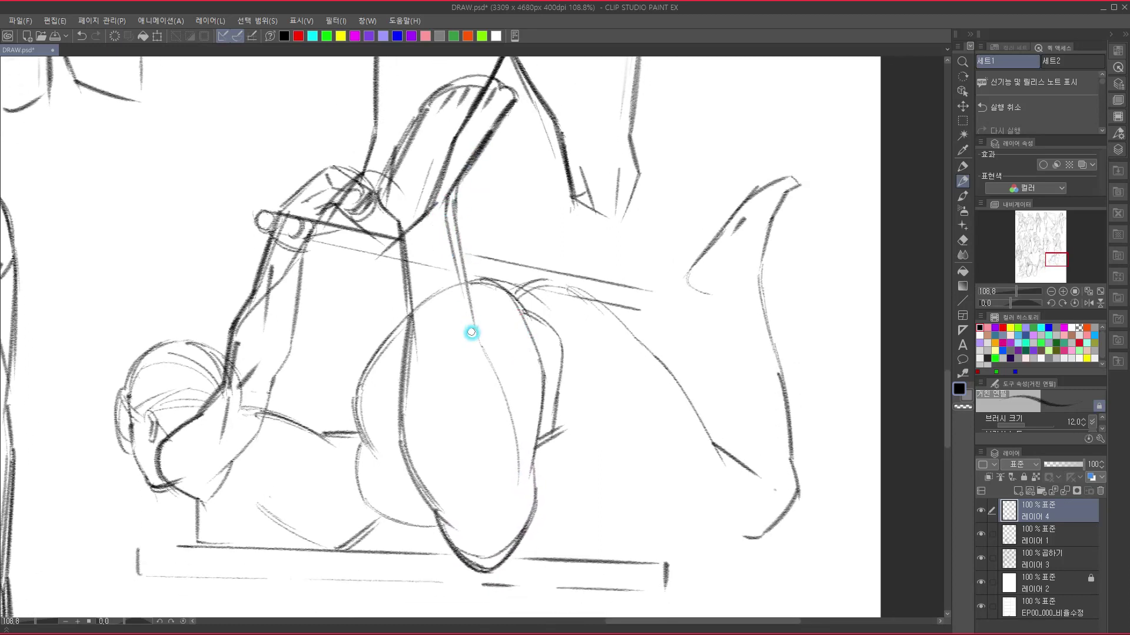
{"action": "mouse_move", "coordinate": [451, 240]}
{"action": "left_mouse_down"}
{"action": "mouse_move", "coordinate": [487, 411]}
{"action": "mouse_move", "coordinate": [475, 332]}
{"action": "mouse_move", "coordinate": [517, 435]}
{"action": "left_mouse_up"}
{"action": "left_click_drag", "start_coordinate": [508, 409], "coordinate": [519, 494]}
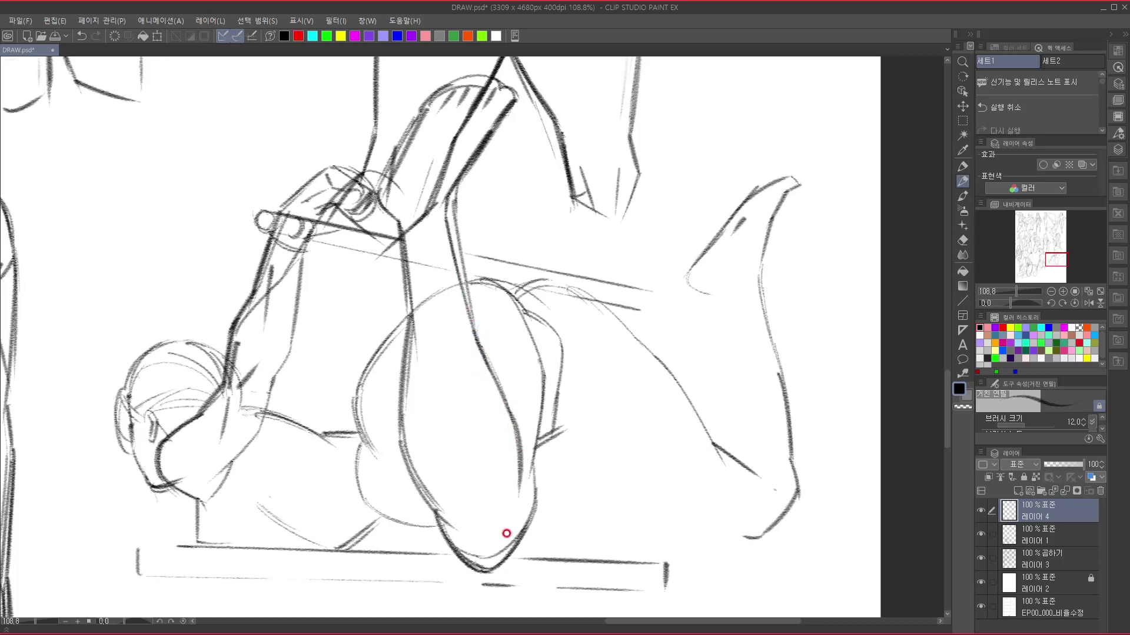
{"action": "left_click_drag", "start_coordinate": [531, 386], "coordinate": [520, 368]}
- Reinforce the rounded form's near edge and add curved lines along its underside
{"action": "mouse_move", "coordinate": [492, 271]}
{"action": "left_mouse_down"}
{"action": "mouse_move", "coordinate": [525, 337]}
{"action": "mouse_move", "coordinate": [453, 259]}
{"action": "mouse_move", "coordinate": [346, 376]}
{"action": "mouse_move", "coordinate": [378, 330]}
{"action": "mouse_move", "coordinate": [363, 383]}
{"action": "mouse_move", "coordinate": [396, 408]}
{"action": "left_mouse_up"}
{"action": "mouse_move", "coordinate": [353, 364]}
{"action": "left_mouse_down"}
{"action": "mouse_move", "coordinate": [403, 411]}
{"action": "mouse_move", "coordinate": [439, 378]}
{"action": "mouse_move", "coordinate": [372, 444]}
{"action": "mouse_move", "coordinate": [377, 399]}
{"action": "mouse_move", "coordinate": [358, 383]}
{"action": "mouse_move", "coordinate": [368, 410]}
{"action": "mouse_move", "coordinate": [386, 424]}
{"action": "left_mouse_up"}
{"action": "left_click_drag", "start_coordinate": [358, 389], "coordinate": [415, 437]}
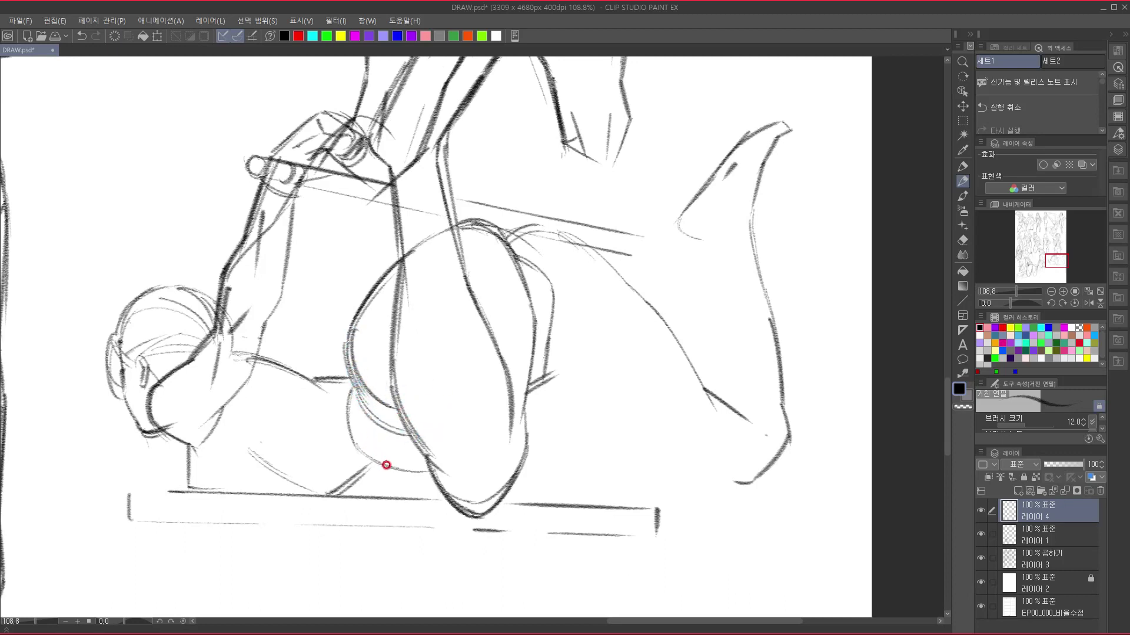
{"action": "mouse_move", "coordinate": [356, 393]}
{"action": "left_mouse_down"}
{"action": "mouse_move", "coordinate": [369, 456]}
{"action": "mouse_move", "coordinate": [358, 438]}
{"action": "mouse_move", "coordinate": [402, 465]}
{"action": "mouse_move", "coordinate": [388, 468]}
{"action": "mouse_move", "coordinate": [425, 471]}
{"action": "mouse_move", "coordinate": [430, 439]}
{"action": "left_mouse_up"}
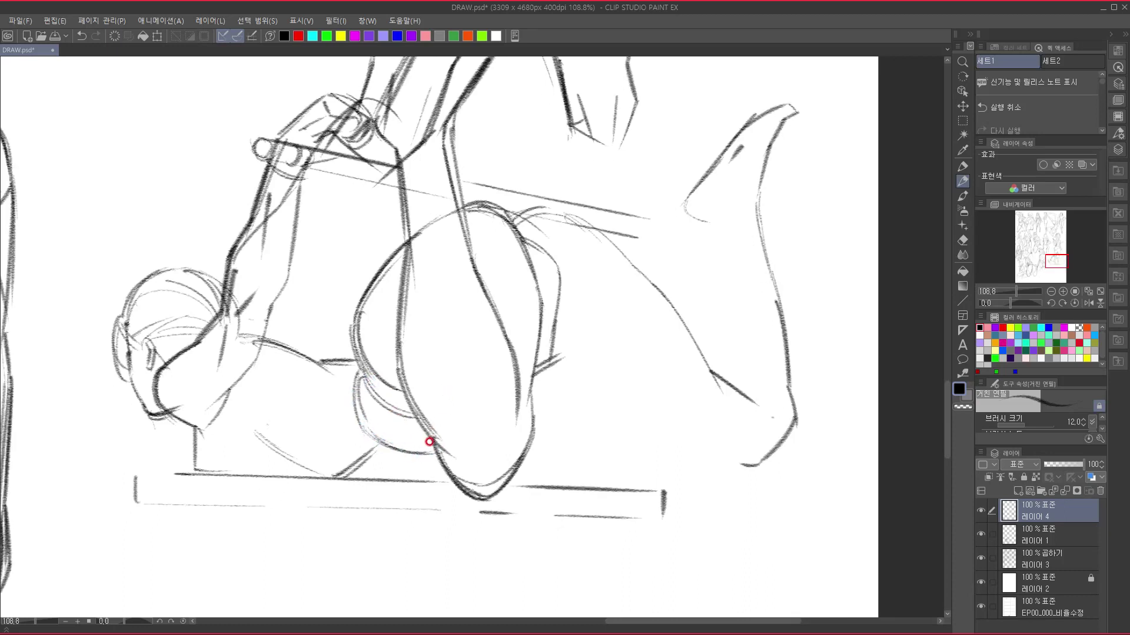
- Fade the torso's underside lines above the bench with a large soft eraser
{"action": "left_click_drag", "start_coordinate": [275, 448], "coordinate": [347, 480]}
{"action": "key", "text": "ctrl+z"}
{"action": "mouse_move", "coordinate": [265, 434]}
{"action": "left_mouse_down"}
{"action": "mouse_move", "coordinate": [290, 462]}
{"action": "mouse_move", "coordinate": [380, 442]}
{"action": "left_mouse_up"}
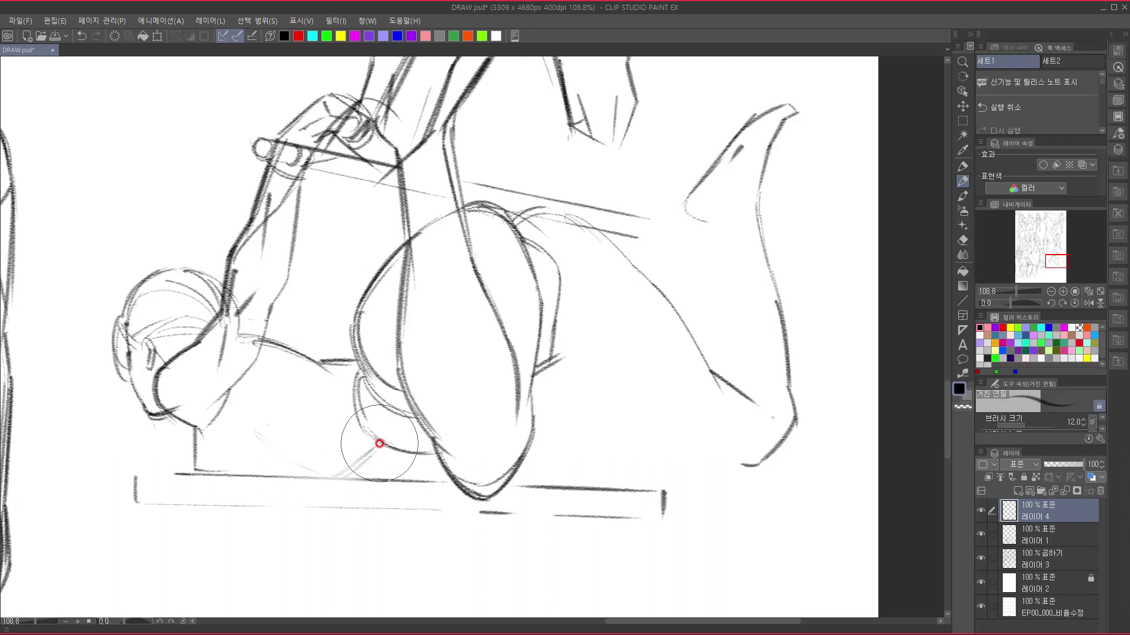
{"action": "mouse_move", "coordinate": [276, 450]}
{"action": "left_mouse_down"}
{"action": "mouse_move", "coordinate": [353, 478]}
{"action": "mouse_move", "coordinate": [397, 452]}
{"action": "mouse_move", "coordinate": [372, 465]}
{"action": "left_mouse_up"}
{"action": "left_click_drag", "start_coordinate": [405, 421], "coordinate": [433, 442]}
{"action": "left_click_drag", "start_coordinate": [423, 388], "coordinate": [453, 377]}
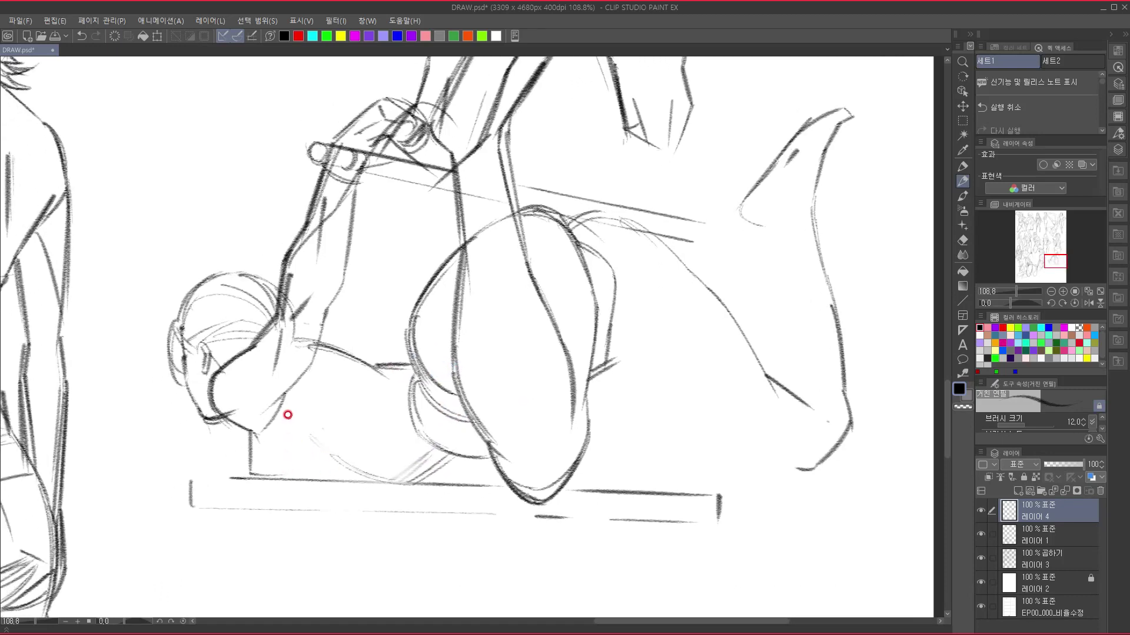
- Darken the short vertical line below the shoulder and draw the far leg's long underside contour to its rounded lower end
{"action": "left_click_drag", "start_coordinate": [249, 438], "coordinate": [249, 474]}
{"action": "mouse_move", "coordinate": [553, 429]}
{"action": "left_mouse_down"}
{"action": "mouse_move", "coordinate": [461, 436]}
{"action": "mouse_move", "coordinate": [545, 445]}
{"action": "left_mouse_up"}
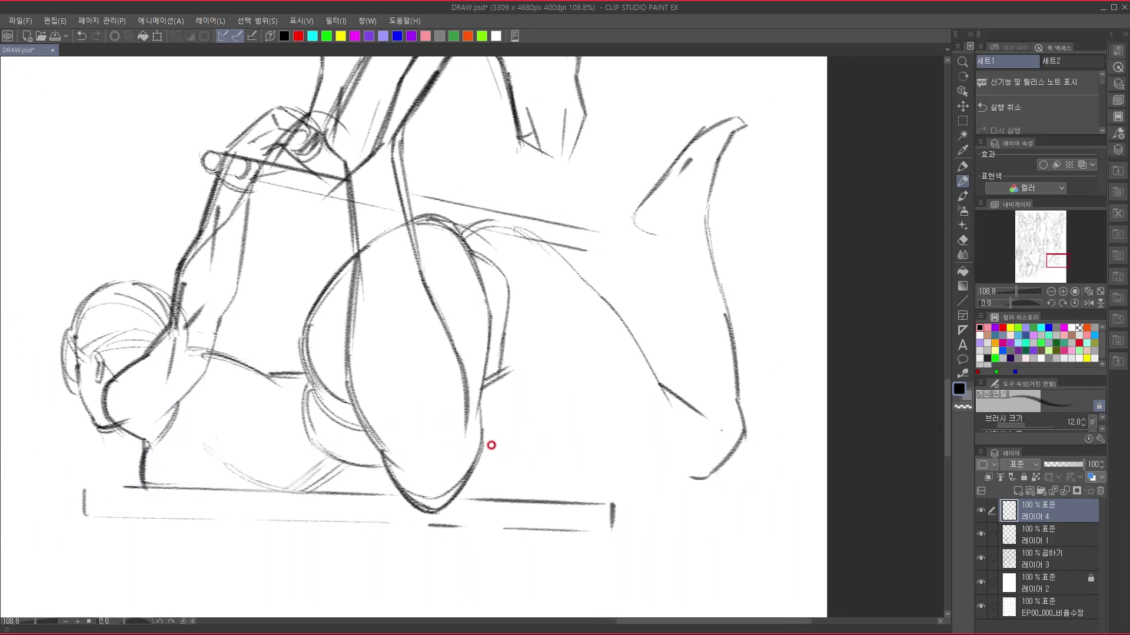
{"action": "left_click_drag", "start_coordinate": [483, 388], "coordinate": [697, 478]}
{"action": "left_click_drag", "start_coordinate": [579, 430], "coordinate": [719, 479]}
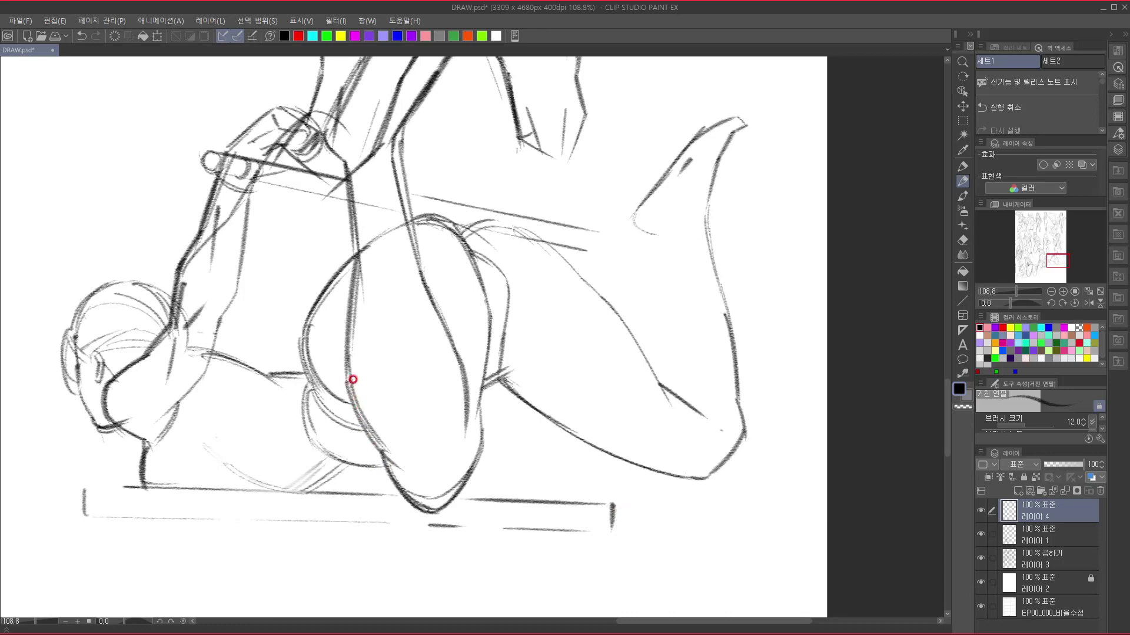
- Draw a narrow vertical bench support beside the near leg's lower end, with parallel sides and a short top edge
{"action": "left_click_drag", "start_coordinate": [370, 422], "coordinate": [367, 534]}
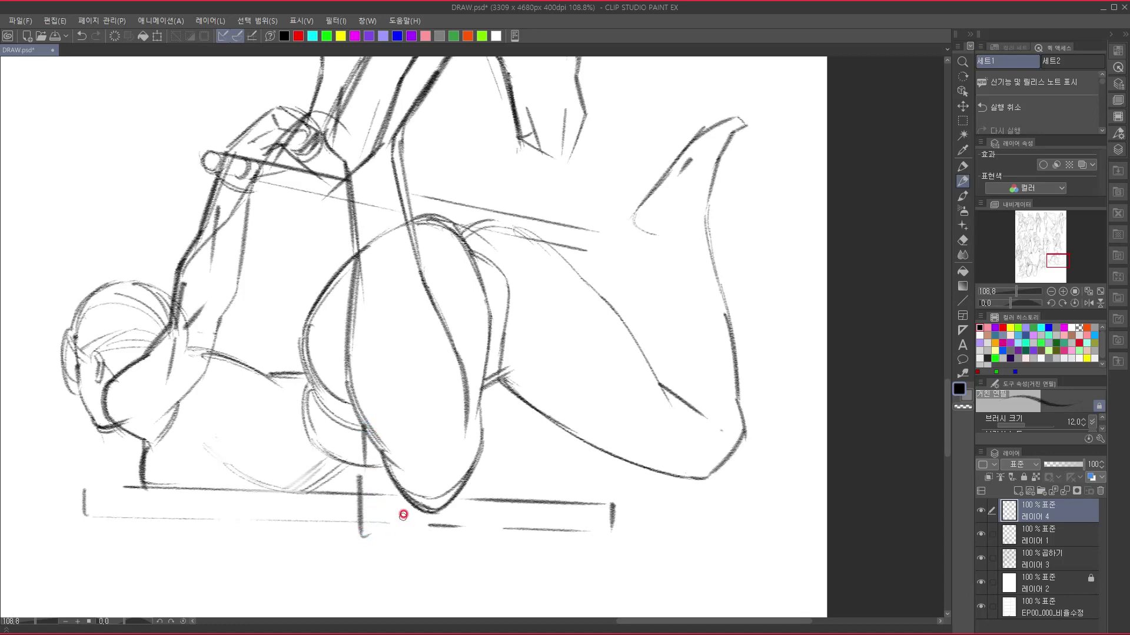
{"action": "left_click_drag", "start_coordinate": [397, 486], "coordinate": [397, 546]}
{"action": "left_click_drag", "start_coordinate": [361, 477], "coordinate": [370, 561]}
{"action": "left_click_drag", "start_coordinate": [358, 477], "coordinate": [388, 476]}
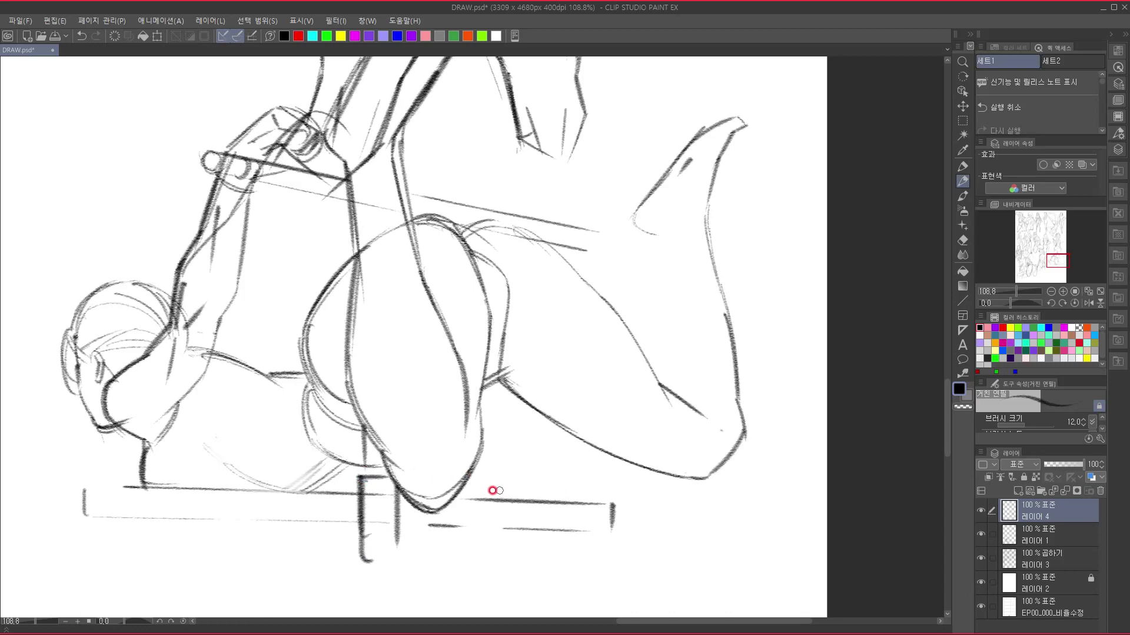
- Extend the bench toward the page edge with upper edge lines, a dark lower edge and an angled end corner
{"action": "left_click_drag", "start_coordinate": [464, 493], "coordinate": [671, 493]}
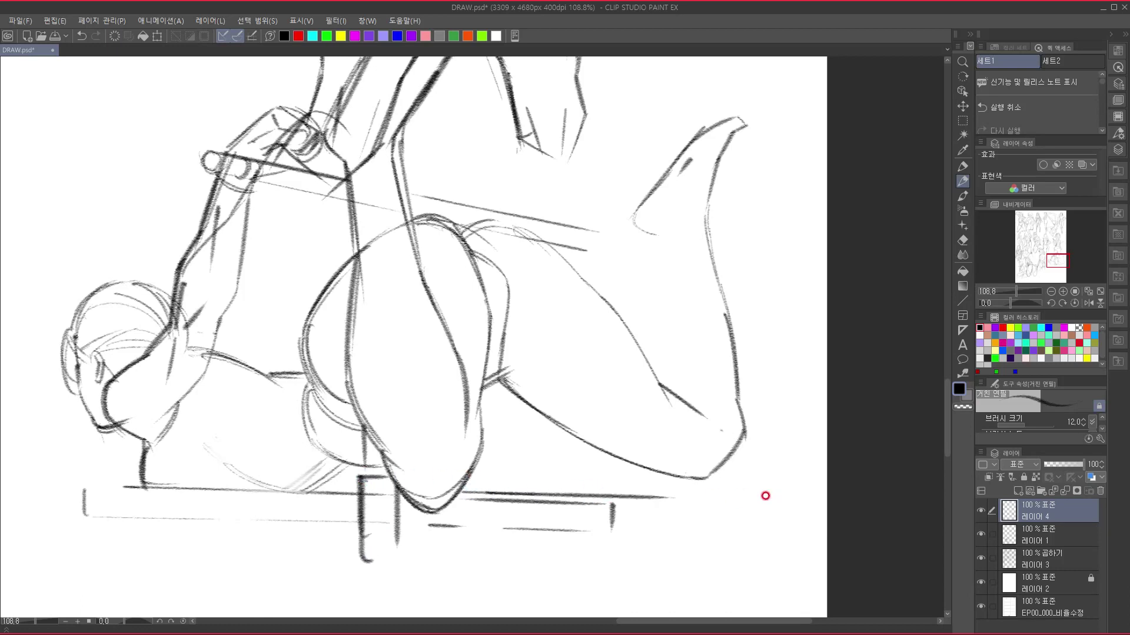
{"action": "left_click_drag", "start_coordinate": [618, 504], "coordinate": [771, 504]}
{"action": "mouse_move", "coordinate": [612, 529]}
{"action": "left_mouse_down"}
{"action": "mouse_move", "coordinate": [714, 531]}
{"action": "mouse_move", "coordinate": [804, 513]}
{"action": "left_mouse_up"}
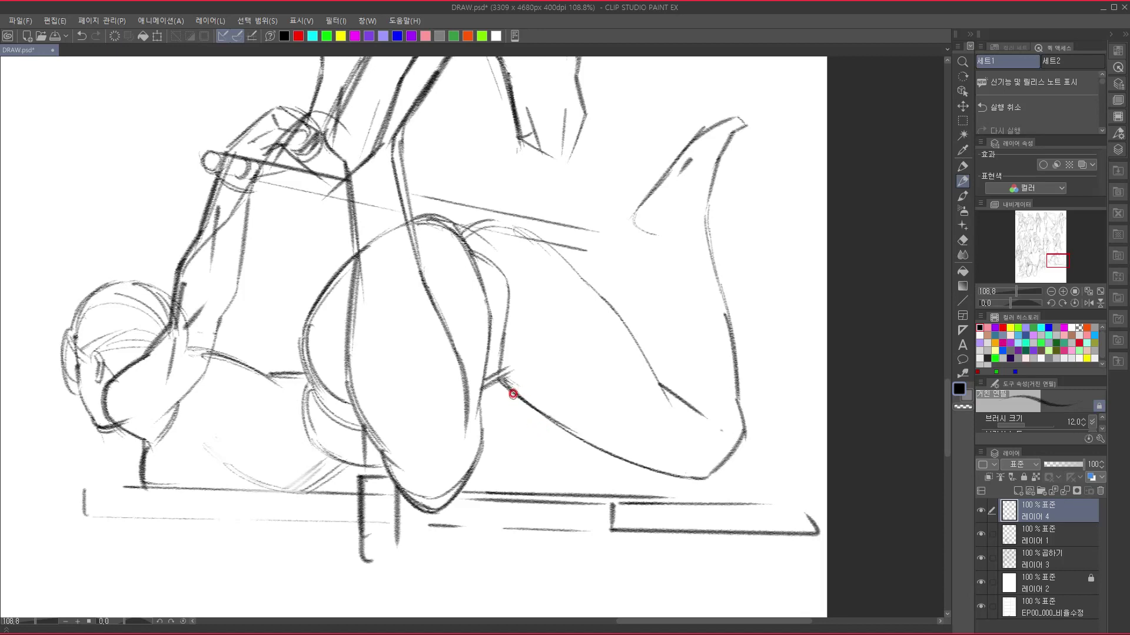
- Add a second, lower contour beneath the far leg and carry it up around its rounded lower end
{"action": "mouse_move", "coordinate": [477, 400]}
{"action": "left_mouse_down"}
{"action": "mouse_move", "coordinate": [505, 381]}
{"action": "mouse_move", "coordinate": [602, 451]}
{"action": "left_mouse_up"}
{"action": "mouse_move", "coordinate": [526, 403]}
{"action": "left_mouse_down"}
{"action": "mouse_move", "coordinate": [590, 451]}
{"action": "mouse_move", "coordinate": [713, 500]}
{"action": "left_mouse_up"}
{"action": "left_click_drag", "start_coordinate": [755, 454], "coordinate": [706, 497]}
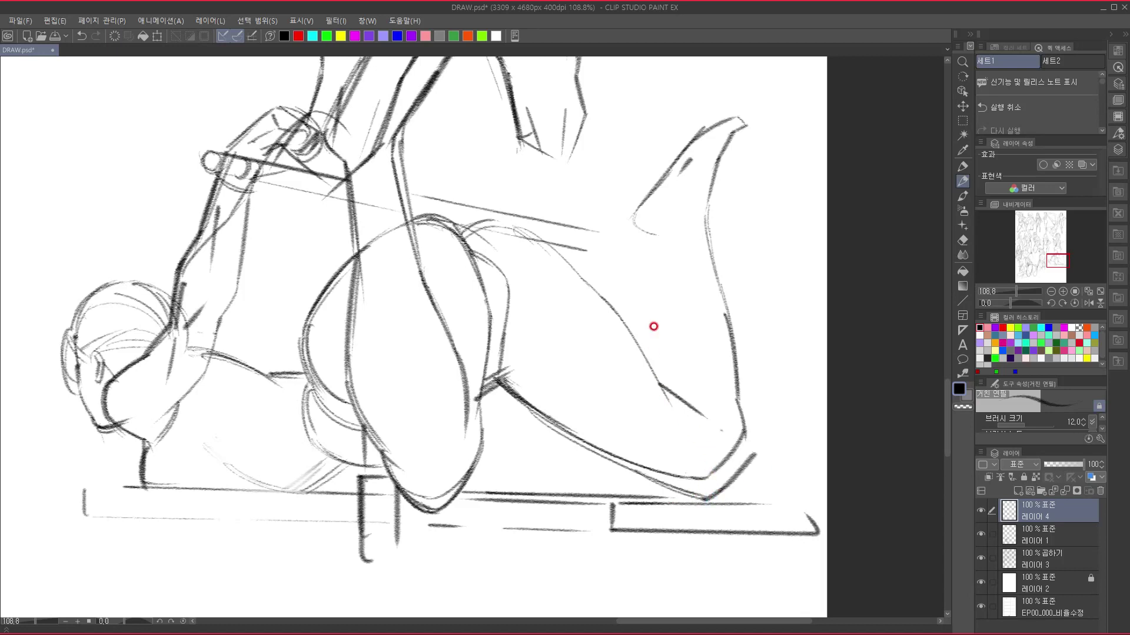
- Darken the far leg's upper contour into the inner bend and its outer contour down to the rounded lower end
{"action": "mouse_move", "coordinate": [517, 232]}
{"action": "left_mouse_down"}
{"action": "mouse_move", "coordinate": [560, 250]}
{"action": "mouse_move", "coordinate": [691, 411]}
{"action": "left_mouse_up"}
{"action": "left_click_drag", "start_coordinate": [620, 324], "coordinate": [675, 399]}
{"action": "mouse_move", "coordinate": [647, 357]}
{"action": "left_mouse_down"}
{"action": "mouse_move", "coordinate": [687, 408]}
{"action": "mouse_move", "coordinate": [721, 429]}
{"action": "left_mouse_up"}
{"action": "left_click_drag", "start_coordinate": [712, 268], "coordinate": [740, 404]}
{"action": "mouse_move", "coordinate": [734, 338]}
{"action": "left_mouse_down"}
{"action": "mouse_move", "coordinate": [747, 468]}
{"action": "mouse_move", "coordinate": [697, 493]}
{"action": "left_mouse_up"}
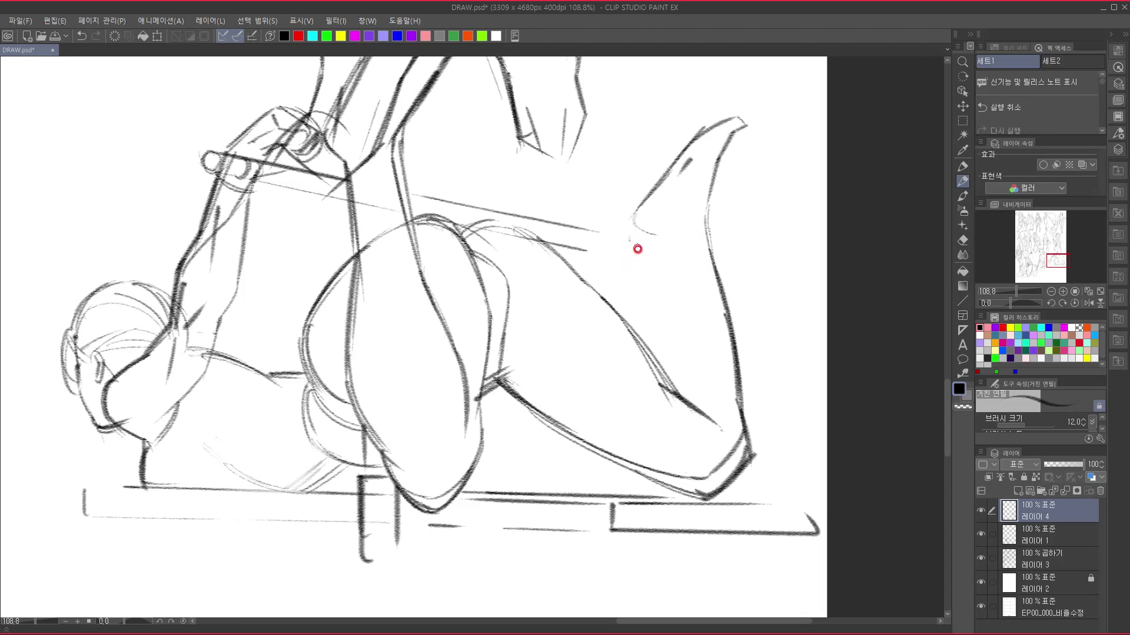
- Draw a pair of parallel vertical post lines below the far foot and a short vertical stroke between leg and bench
{"action": "left_click_drag", "start_coordinate": [628, 234], "coordinate": [635, 329]}
{"action": "left_click_drag", "start_coordinate": [651, 239], "coordinate": [656, 360]}
{"action": "left_click_drag", "start_coordinate": [631, 241], "coordinate": [635, 341]}
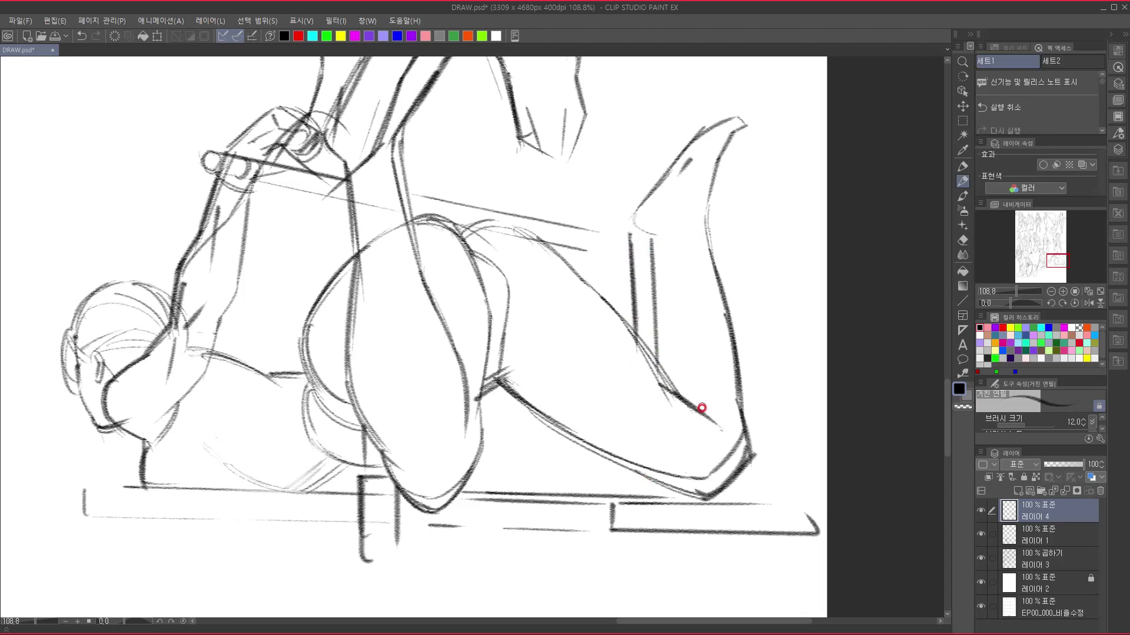
{"action": "left_click_drag", "start_coordinate": [641, 467], "coordinate": [641, 497]}
{"action": "left_click_drag", "start_coordinate": [475, 365], "coordinate": [504, 411]}
{"action": "left_click_drag", "start_coordinate": [363, 277], "coordinate": [373, 315]}
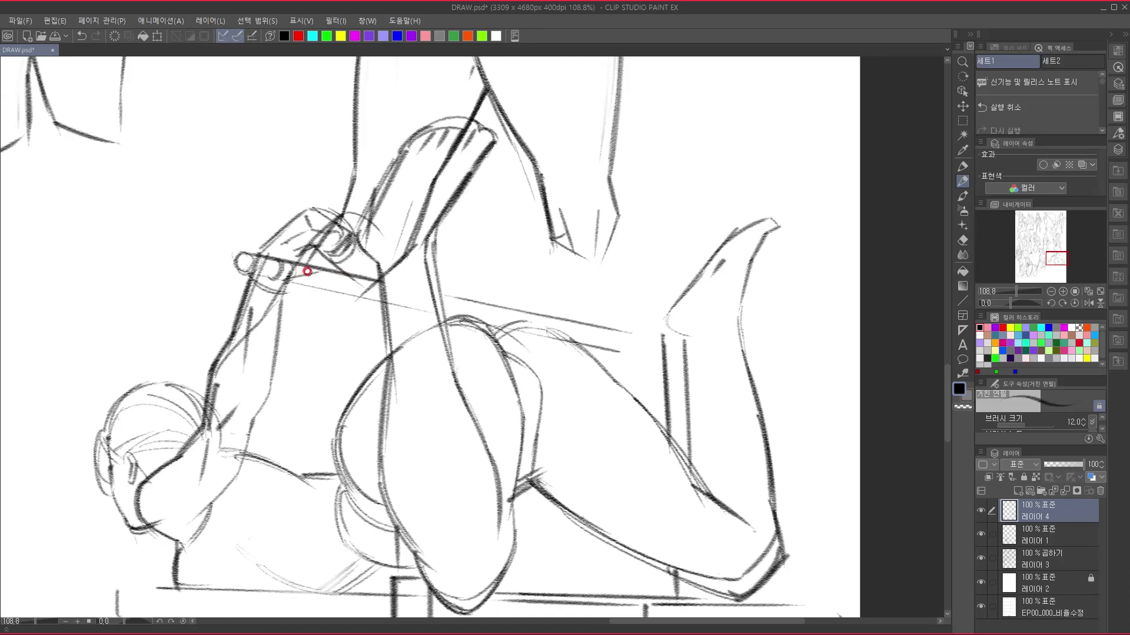
- Refine the hand gripping the bar's near end with finger contours, and redo the short stroke along the bar
{"action": "mouse_move", "coordinate": [293, 264]}
{"action": "left_mouse_down"}
{"action": "mouse_move", "coordinate": [282, 286]}
{"action": "mouse_move", "coordinate": [263, 287]}
{"action": "mouse_move", "coordinate": [287, 282]}
{"action": "left_mouse_up"}
{"action": "mouse_move", "coordinate": [274, 228]}
{"action": "left_mouse_down"}
{"action": "mouse_move", "coordinate": [289, 258]}
{"action": "mouse_move", "coordinate": [267, 232]}
{"action": "mouse_move", "coordinate": [250, 252]}
{"action": "mouse_move", "coordinate": [290, 272]}
{"action": "left_mouse_up"}
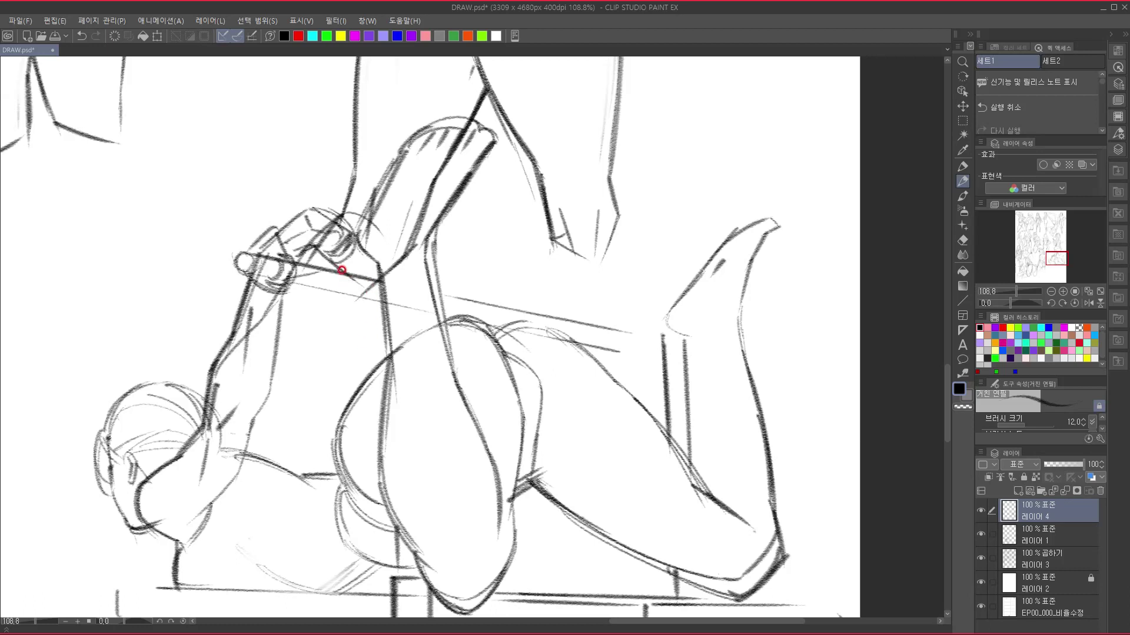
{"action": "left_click_drag", "start_coordinate": [305, 269], "coordinate": [338, 278]}
{"action": "key", "text": "ctrl+z"}
{"action": "mouse_move", "coordinate": [288, 254]}
{"action": "left_mouse_down"}
{"action": "mouse_move", "coordinate": [328, 269]}
{"action": "mouse_move", "coordinate": [317, 267]}
{"action": "left_mouse_up"}
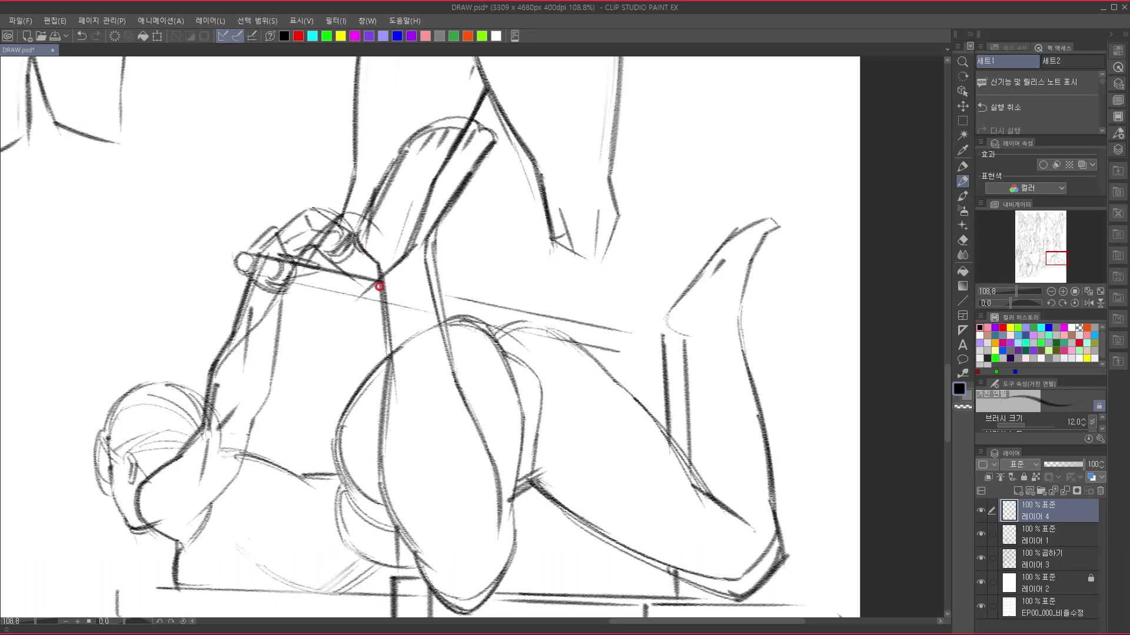
- Draw a banded cuff around the near ankle beneath the gripping hand and add a small curve beside that hand on the bar
{"action": "left_click_drag", "start_coordinate": [349, 267], "coordinate": [346, 297]}
{"action": "mouse_move", "coordinate": [351, 257]}
{"action": "left_mouse_down"}
{"action": "mouse_move", "coordinate": [465, 260]}
{"action": "mouse_move", "coordinate": [408, 280]}
{"action": "mouse_move", "coordinate": [428, 272]}
{"action": "mouse_move", "coordinate": [420, 262]}
{"action": "mouse_move", "coordinate": [428, 285]}
{"action": "left_mouse_up"}
{"action": "left_click_drag", "start_coordinate": [367, 264], "coordinate": [433, 270]}
{"action": "mouse_move", "coordinate": [356, 274]}
{"action": "left_mouse_down"}
{"action": "mouse_move", "coordinate": [408, 289]}
{"action": "mouse_move", "coordinate": [351, 293]}
{"action": "mouse_move", "coordinate": [435, 289]}
{"action": "left_mouse_up"}
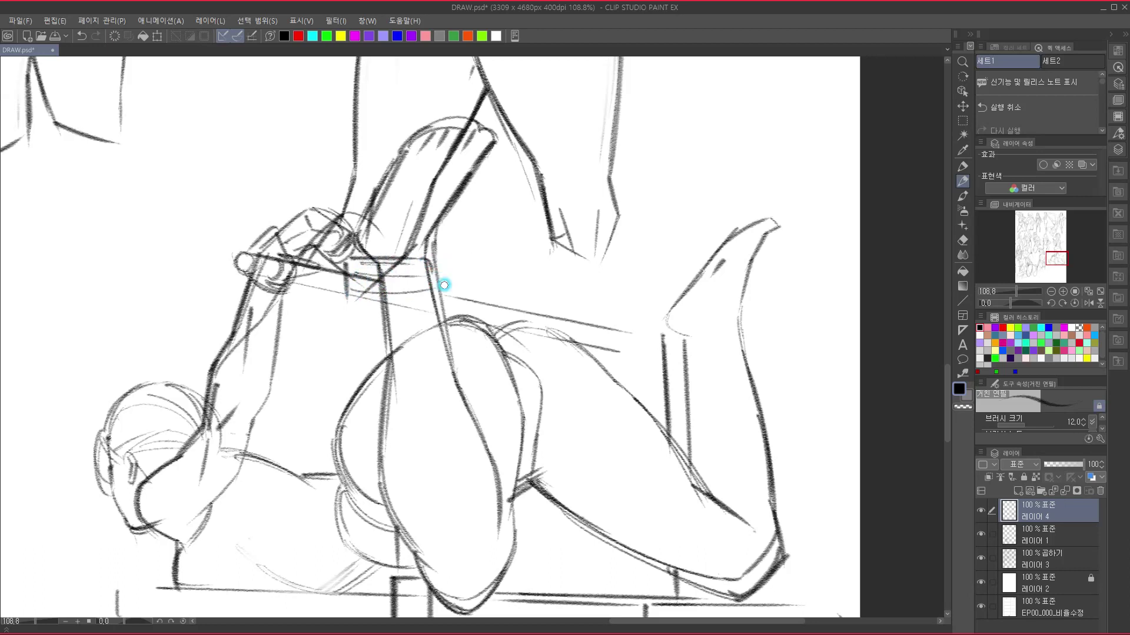
{"action": "mouse_move", "coordinate": [348, 303]}
{"action": "left_mouse_down"}
{"action": "mouse_move", "coordinate": [434, 304]}
{"action": "mouse_move", "coordinate": [446, 293]}
{"action": "mouse_move", "coordinate": [430, 276]}
{"action": "mouse_move", "coordinate": [433, 302]}
{"action": "left_mouse_up"}
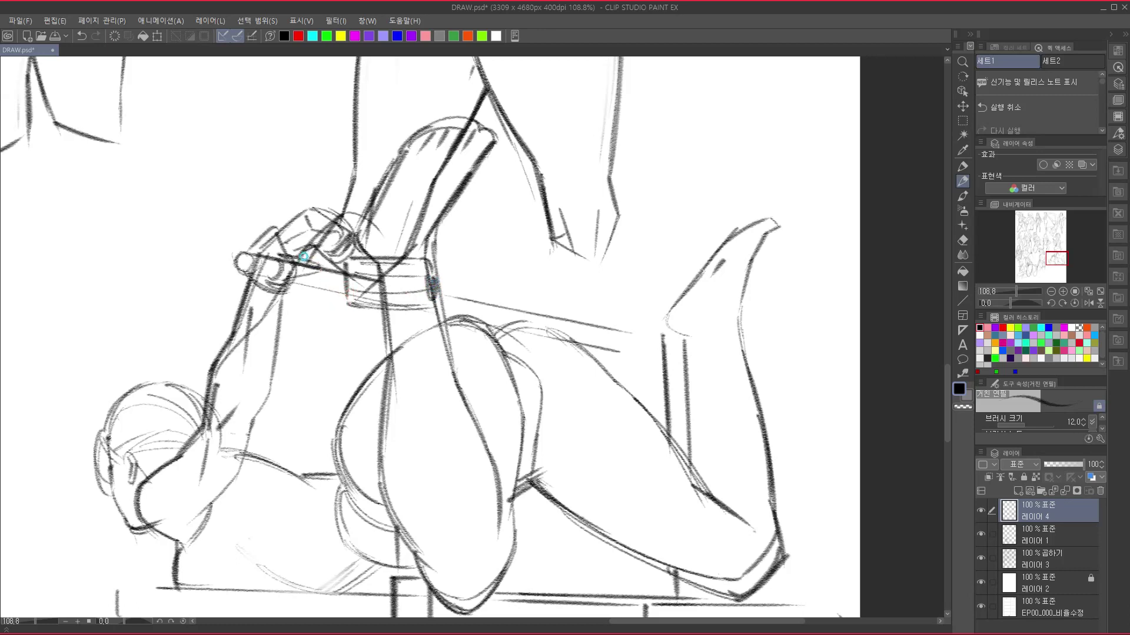
{"action": "left_click_drag", "start_coordinate": [319, 281], "coordinate": [345, 269]}
- Extend the bar's lower edge to a rounded far end, with a short tick above it and cross strokes capping the parallel posts
{"action": "left_click_drag", "start_coordinate": [311, 341], "coordinate": [300, 332]}
{"action": "left_click_drag", "start_coordinate": [596, 306], "coordinate": [591, 314]}
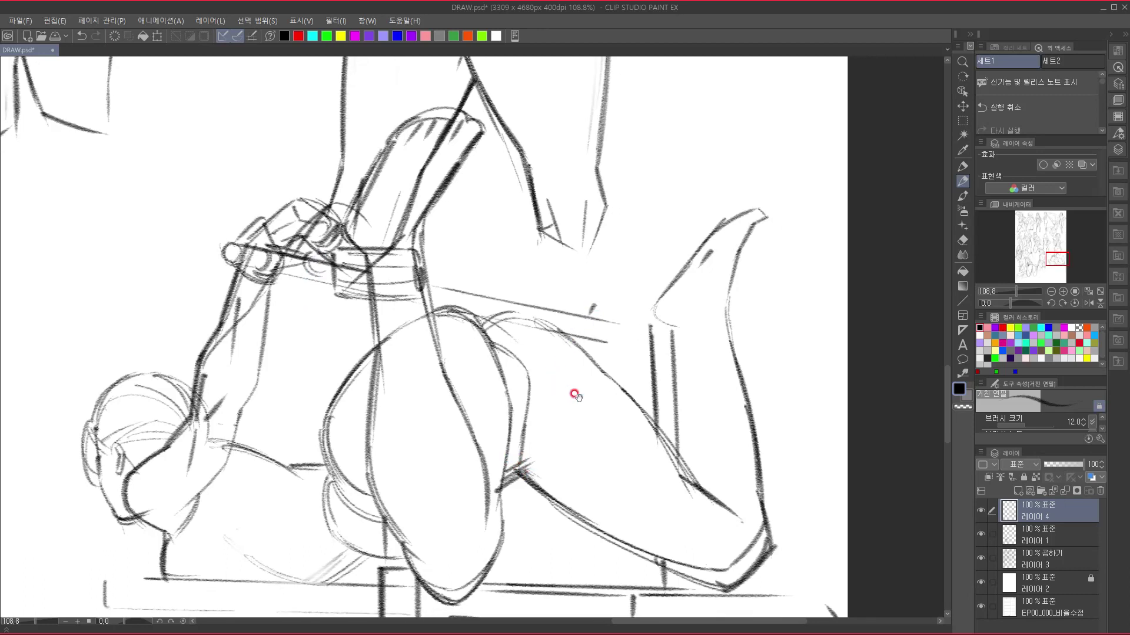
{"action": "left_click_drag", "start_coordinate": [573, 388], "coordinate": [526, 344]}
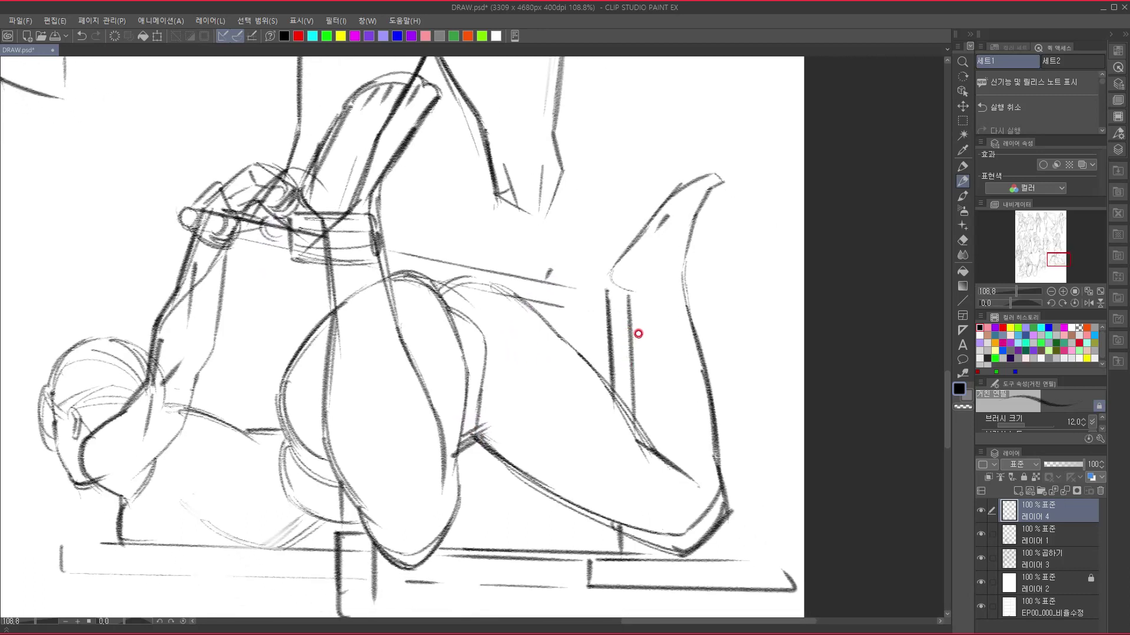
{"action": "mouse_move", "coordinate": [612, 308]}
{"action": "left_mouse_down"}
{"action": "mouse_move", "coordinate": [529, 369]}
{"action": "mouse_move", "coordinate": [529, 390]}
{"action": "left_mouse_up"}
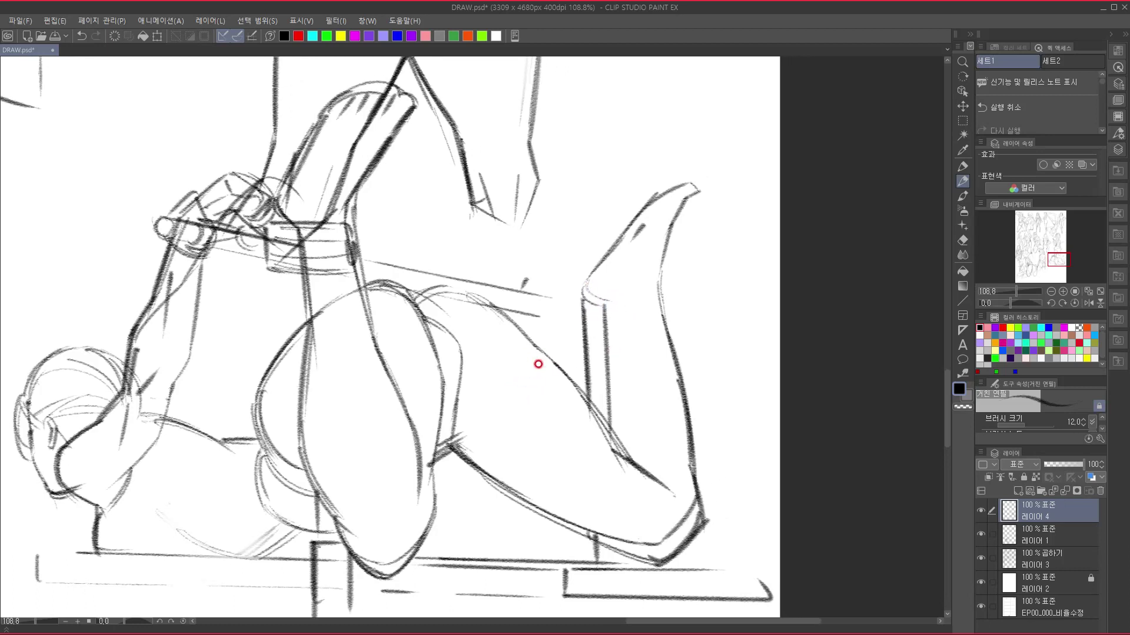
{"action": "left_click_drag", "start_coordinate": [582, 293], "coordinate": [609, 292]}
{"action": "mouse_move", "coordinate": [583, 306]}
{"action": "left_mouse_down"}
{"action": "mouse_move", "coordinate": [601, 305]}
{"action": "mouse_move", "coordinate": [604, 331]}
{"action": "left_mouse_up"}
{"action": "left_click_drag", "start_coordinate": [499, 307], "coordinate": [581, 326]}
{"action": "mouse_move", "coordinate": [525, 292]}
{"action": "left_mouse_down"}
{"action": "mouse_move", "coordinate": [639, 318]}
{"action": "mouse_move", "coordinate": [567, 303]}
{"action": "mouse_move", "coordinate": [577, 319]}
{"action": "mouse_move", "coordinate": [572, 303]}
{"action": "mouse_move", "coordinate": [567, 323]}
{"action": "mouse_move", "coordinate": [578, 307]}
{"action": "mouse_move", "coordinate": [562, 326]}
{"action": "left_mouse_up"}
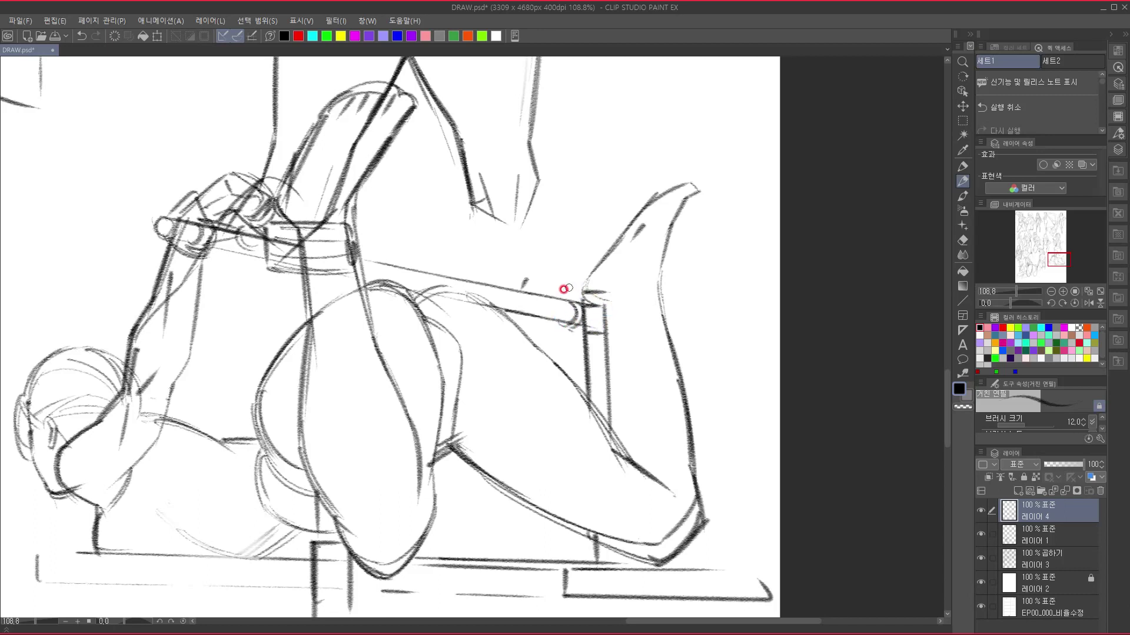
- Sketch the second hand wrapped around the bar's far end, with a blocky back and rounded fingertips below the bar
{"action": "mouse_move", "coordinate": [538, 281]}
{"action": "left_mouse_down"}
{"action": "mouse_move", "coordinate": [530, 304]}
{"action": "mouse_move", "coordinate": [537, 279]}
{"action": "mouse_move", "coordinate": [584, 276]}
{"action": "mouse_move", "coordinate": [543, 287]}
{"action": "mouse_move", "coordinate": [563, 293]}
{"action": "mouse_move", "coordinate": [541, 281]}
{"action": "mouse_move", "coordinate": [566, 286]}
{"action": "mouse_move", "coordinate": [561, 302]}
{"action": "mouse_move", "coordinate": [554, 279]}
{"action": "mouse_move", "coordinate": [579, 287]}
{"action": "mouse_move", "coordinate": [563, 279]}
{"action": "mouse_move", "coordinate": [591, 279]}
{"action": "left_mouse_up"}
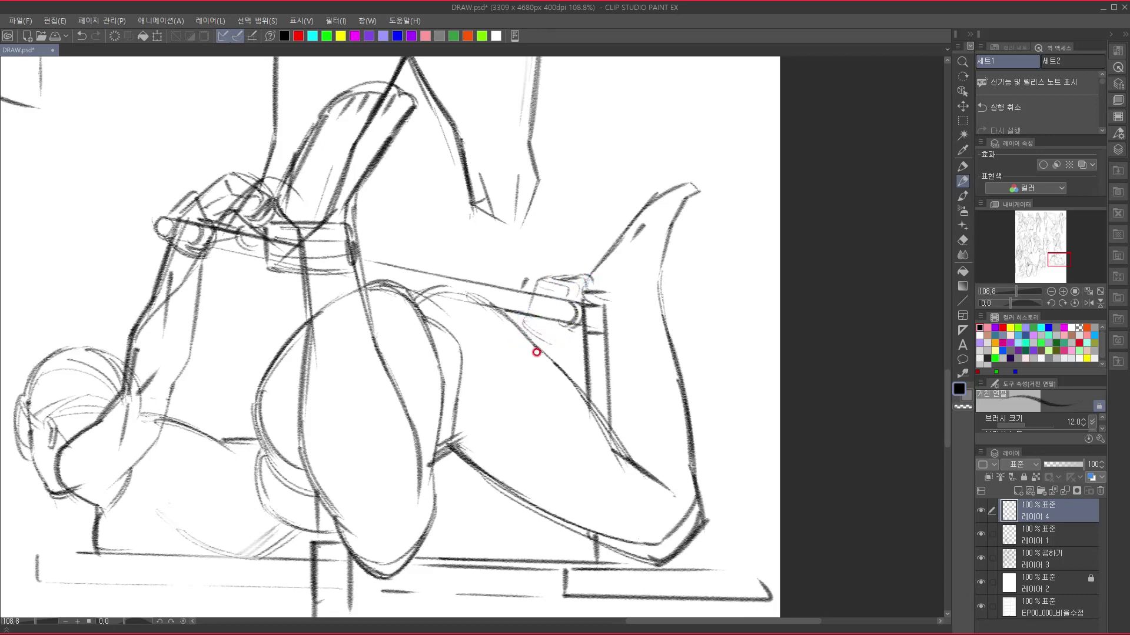
{"action": "mouse_move", "coordinate": [568, 330]}
{"action": "left_mouse_down"}
{"action": "mouse_move", "coordinate": [536, 320]}
{"action": "mouse_move", "coordinate": [558, 334]}
{"action": "mouse_move", "coordinate": [556, 325]}
{"action": "mouse_move", "coordinate": [550, 339]}
{"action": "mouse_move", "coordinate": [577, 337]}
{"action": "mouse_move", "coordinate": [538, 340]}
{"action": "mouse_move", "coordinate": [528, 360]}
{"action": "mouse_move", "coordinate": [514, 339]}
{"action": "left_mouse_up"}
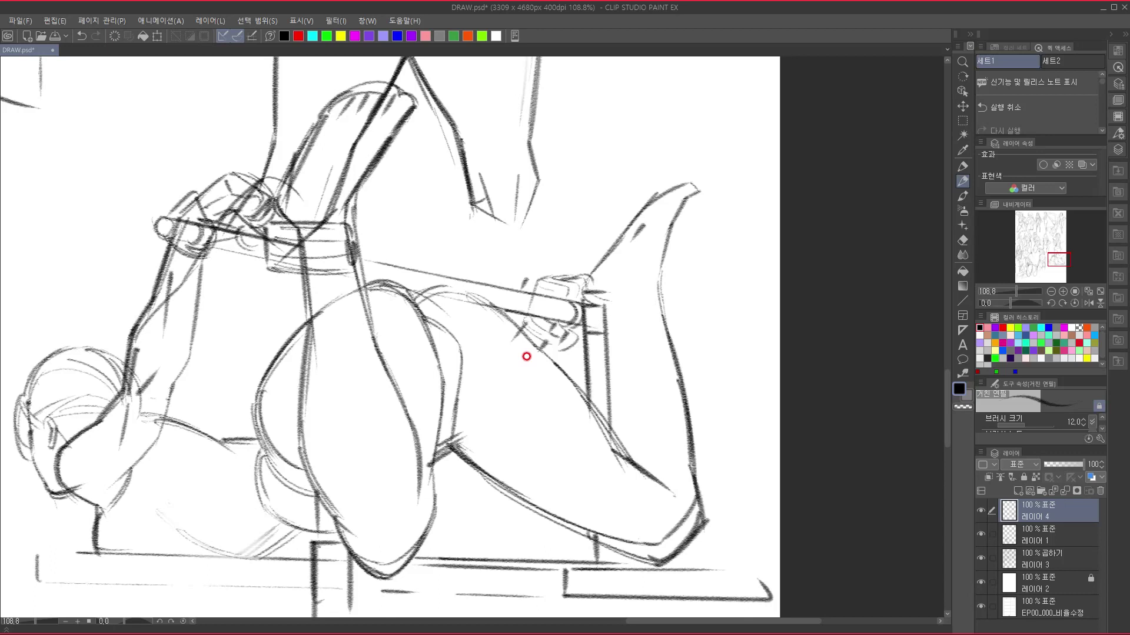
{"action": "left_click_drag", "start_coordinate": [526, 356], "coordinate": [477, 382]}
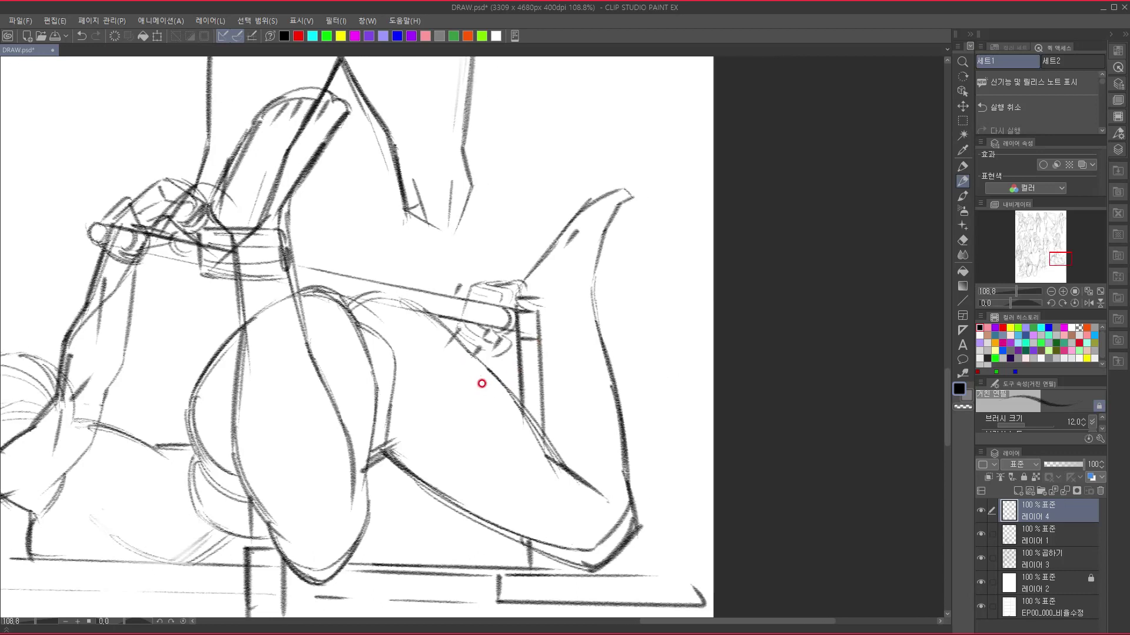
- Draw a cuff with a small buckle around the far ankle and add short accent strokes inside the far foot
{"action": "left_click_drag", "start_coordinate": [574, 241], "coordinate": [581, 220]}
{"action": "mouse_move", "coordinate": [544, 304]}
{"action": "left_mouse_down"}
{"action": "mouse_move", "coordinate": [590, 301]}
{"action": "mouse_move", "coordinate": [577, 325]}
{"action": "mouse_move", "coordinate": [533, 332]}
{"action": "mouse_move", "coordinate": [559, 337]}
{"action": "mouse_move", "coordinate": [551, 316]}
{"action": "mouse_move", "coordinate": [556, 353]}
{"action": "left_mouse_up"}
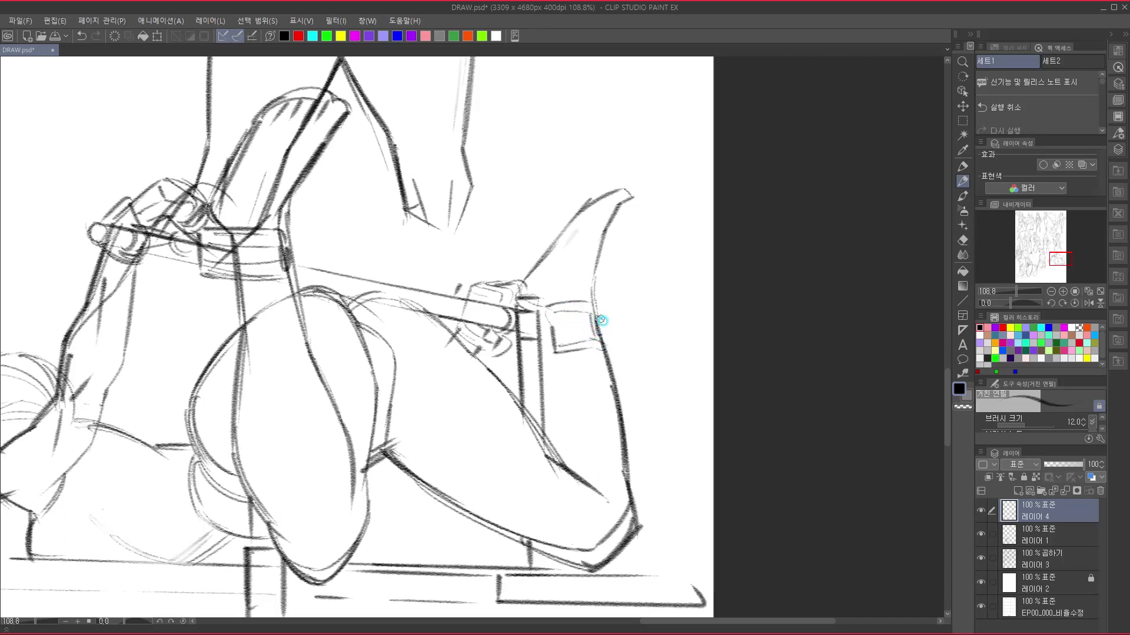
{"action": "left_click_drag", "start_coordinate": [596, 318], "coordinate": [613, 341]}
{"action": "left_click_drag", "start_coordinate": [591, 238], "coordinate": [568, 268]}
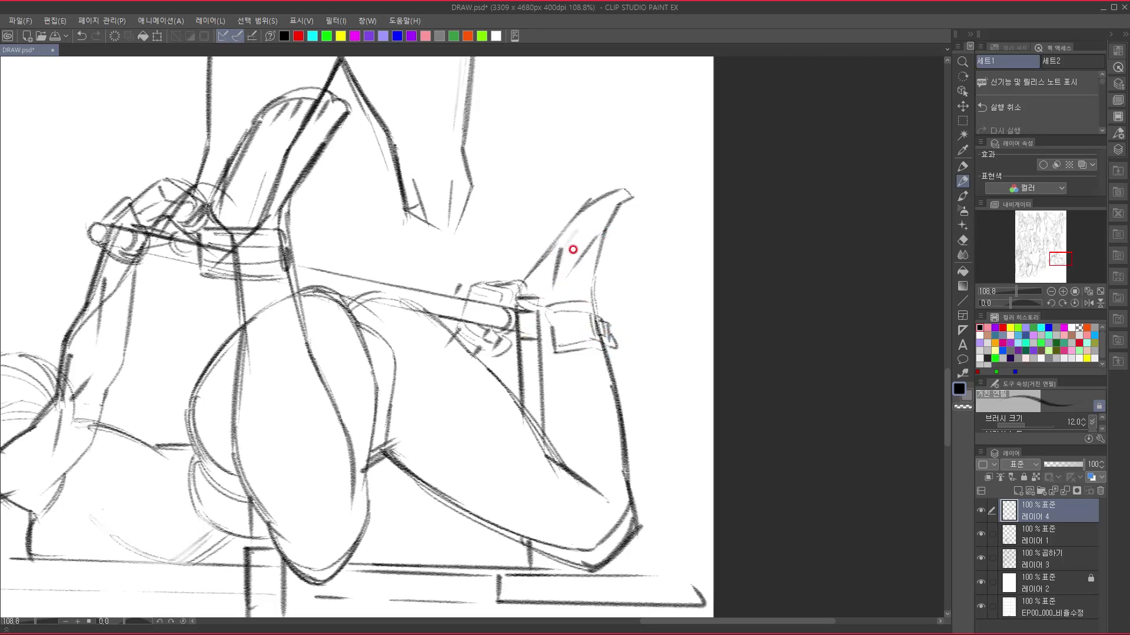
{"action": "mouse_move", "coordinate": [589, 205]}
{"action": "left_mouse_down"}
{"action": "mouse_move", "coordinate": [526, 283]}
{"action": "mouse_move", "coordinate": [566, 245]}
{"action": "left_mouse_up"}
- Link the bar's far end to the ankle cuff and draw the far lower leg's dark inner contour down to the knee bend
{"action": "left_click_drag", "start_coordinate": [495, 251], "coordinate": [534, 270]}
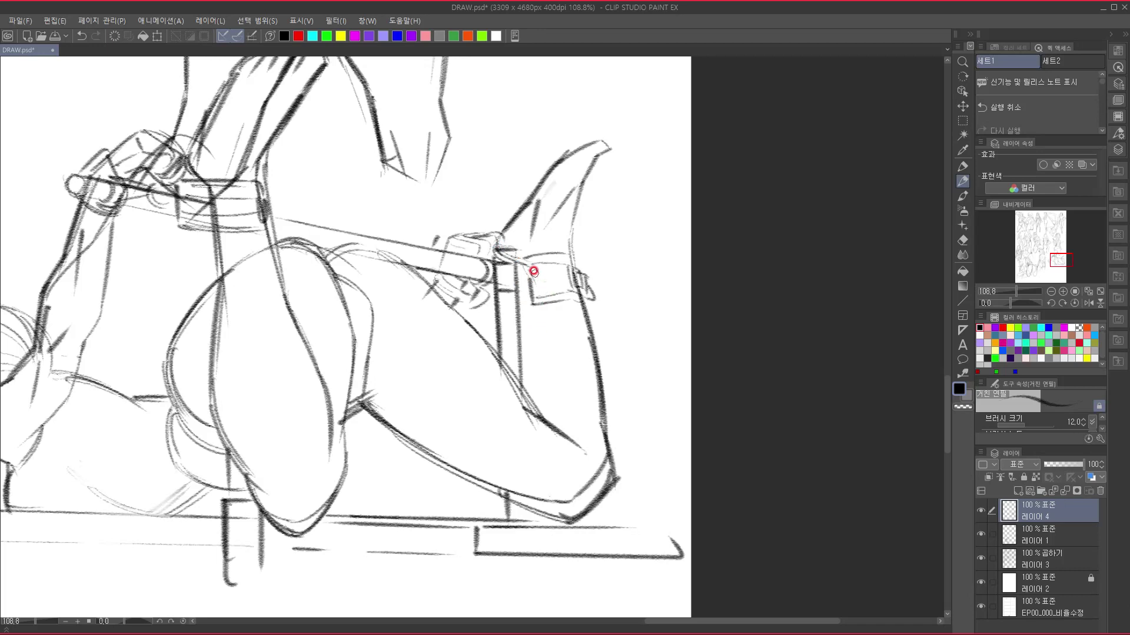
{"action": "mouse_move", "coordinate": [532, 268]}
{"action": "left_mouse_down"}
{"action": "mouse_move", "coordinate": [543, 327]}
{"action": "mouse_move", "coordinate": [537, 406]}
{"action": "left_mouse_up"}
{"action": "left_click_drag", "start_coordinate": [542, 305], "coordinate": [537, 411]}
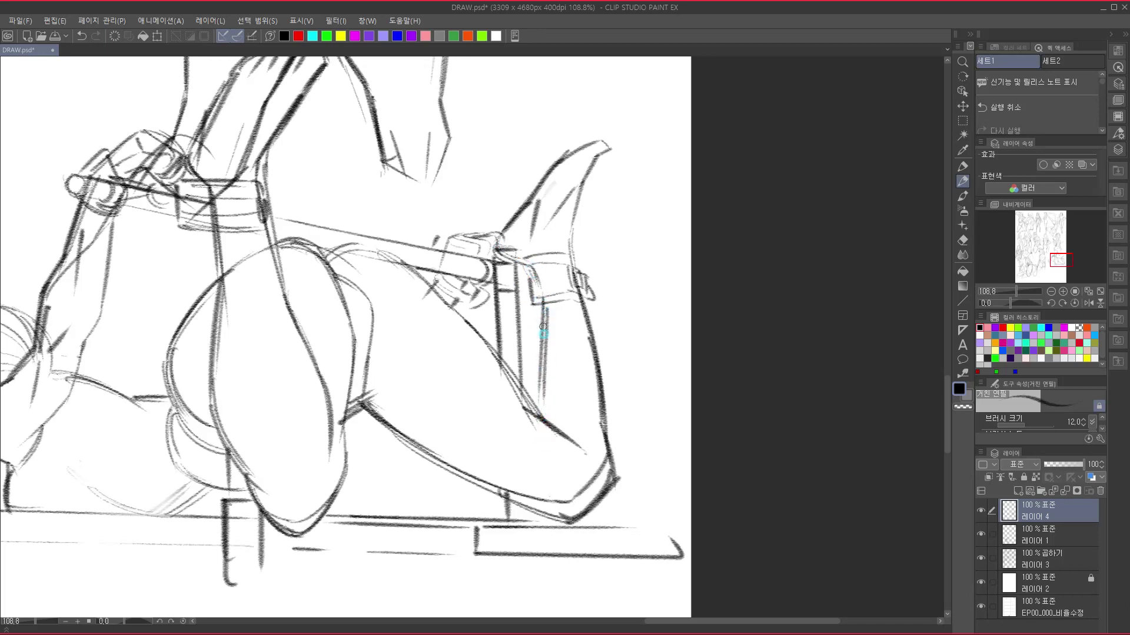
{"action": "mouse_move", "coordinate": [579, 203]}
{"action": "left_mouse_down"}
{"action": "mouse_move", "coordinate": [571, 247]}
{"action": "mouse_move", "coordinate": [596, 361]}
{"action": "left_mouse_up"}
{"action": "mouse_move", "coordinate": [586, 322]}
{"action": "left_mouse_down"}
{"action": "mouse_move", "coordinate": [608, 479]}
{"action": "mouse_move", "coordinate": [556, 520]}
{"action": "left_mouse_up"}
{"action": "left_click_drag", "start_coordinate": [545, 311], "coordinate": [540, 407]}
{"action": "left_click_drag", "start_coordinate": [502, 364], "coordinate": [579, 449]}
{"action": "mouse_move", "coordinate": [544, 317]}
{"action": "left_mouse_down"}
{"action": "mouse_move", "coordinate": [537, 413]}
{"action": "mouse_move", "coordinate": [700, 376]}
{"action": "left_mouse_up"}
{"action": "left_click_drag", "start_coordinate": [507, 436], "coordinate": [570, 451]}
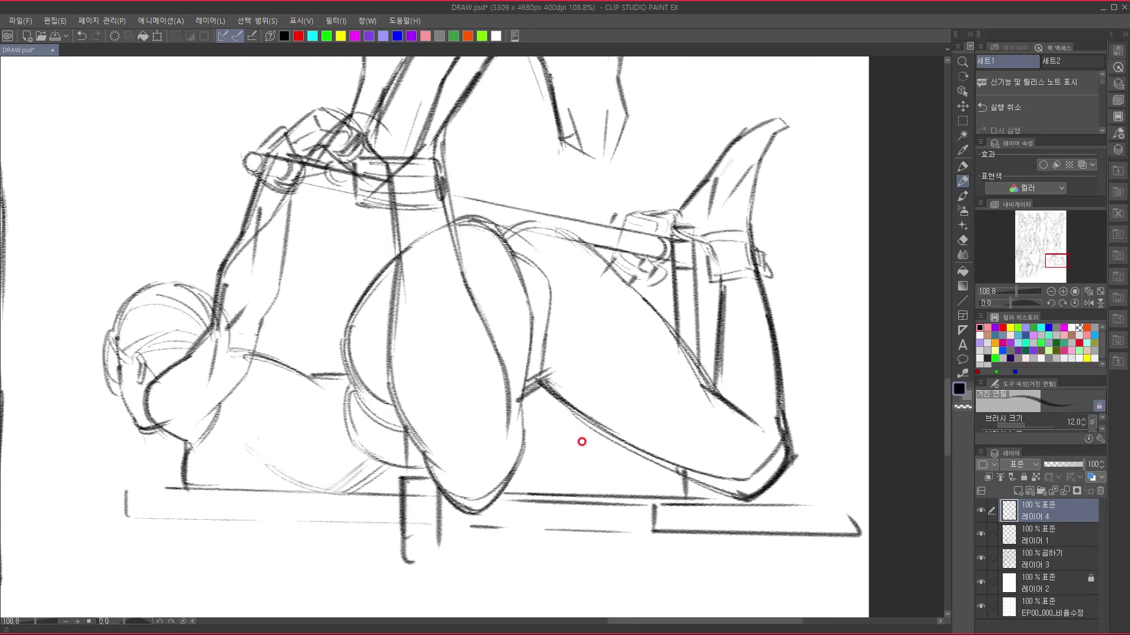
- Draw curved contours beside the near hip down to the thigh crease, redoing the outer curve, and reinforce the hip fold
{"action": "left_click_drag", "start_coordinate": [578, 439], "coordinate": [563, 427]}
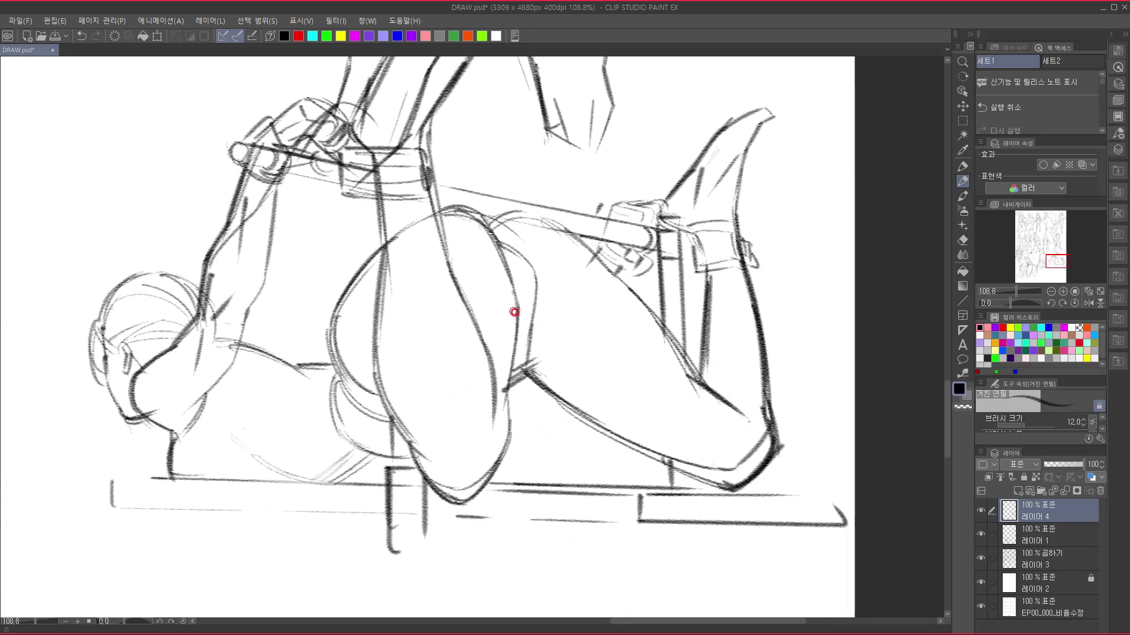
{"action": "mouse_move", "coordinate": [504, 255]}
{"action": "left_mouse_down"}
{"action": "mouse_move", "coordinate": [522, 298]}
{"action": "mouse_move", "coordinate": [516, 275]}
{"action": "mouse_move", "coordinate": [516, 313]}
{"action": "left_mouse_up"}
{"action": "mouse_move", "coordinate": [509, 244]}
{"action": "left_mouse_down"}
{"action": "mouse_move", "coordinate": [544, 287]}
{"action": "mouse_move", "coordinate": [530, 263]}
{"action": "mouse_move", "coordinate": [542, 287]}
{"action": "mouse_move", "coordinate": [533, 357]}
{"action": "left_mouse_up"}
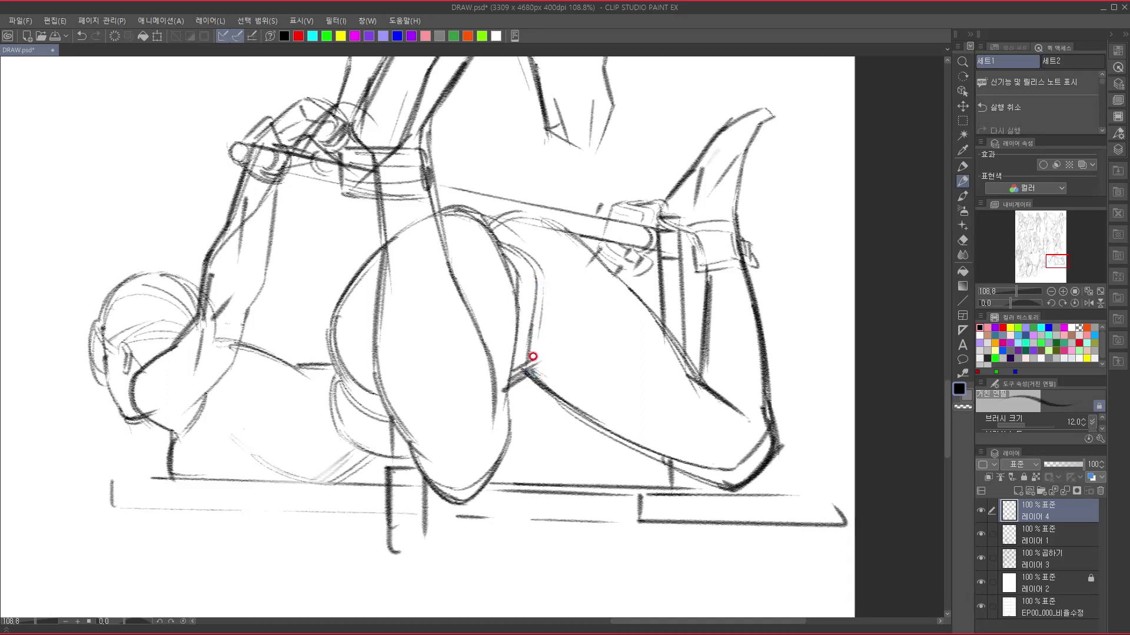
{"action": "key", "text": "ctrl+z"}
{"action": "left_click_drag", "start_coordinate": [542, 283], "coordinate": [533, 354]}
{"action": "scroll", "coordinate": [559, 370], "scroll_direction": "down", "scroll_amount": 1}
{"action": "left_click_drag", "start_coordinate": [504, 414], "coordinate": [515, 389]}
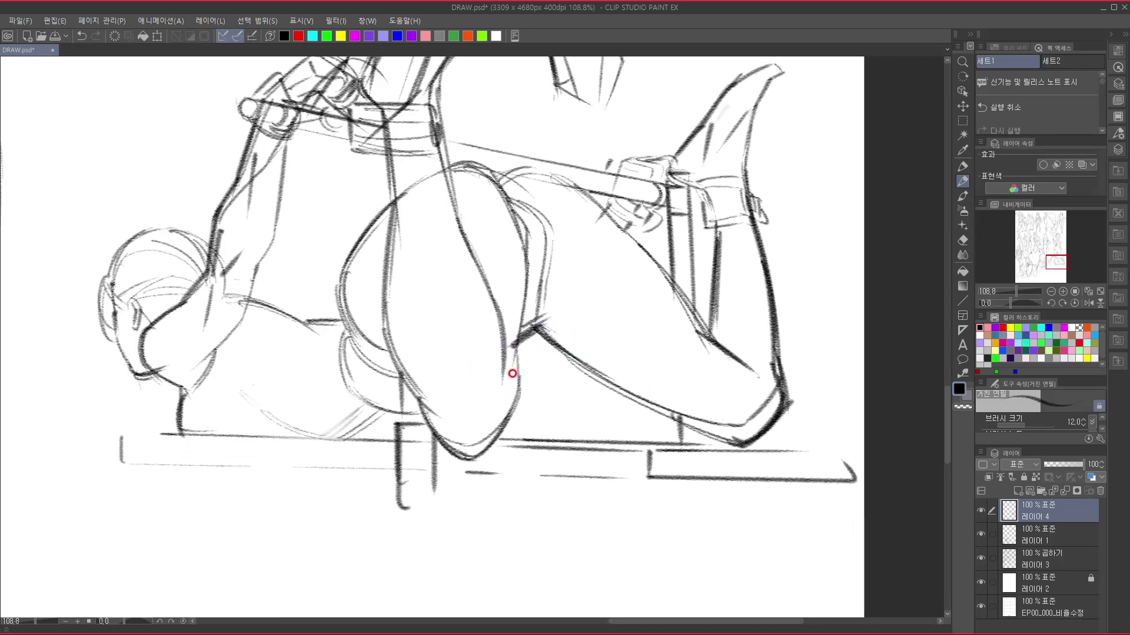
{"action": "left_click_drag", "start_coordinate": [353, 334], "coordinate": [398, 376]}
- Draw a slanted support line beneath the bench's head end and two pairs of short vertical marks across the bench's side
{"action": "mouse_move", "coordinate": [470, 427]}
{"action": "left_mouse_down"}
{"action": "mouse_move", "coordinate": [554, 399]}
{"action": "mouse_move", "coordinate": [404, 608]}
{"action": "mouse_move", "coordinate": [497, 530]}
{"action": "left_mouse_up"}
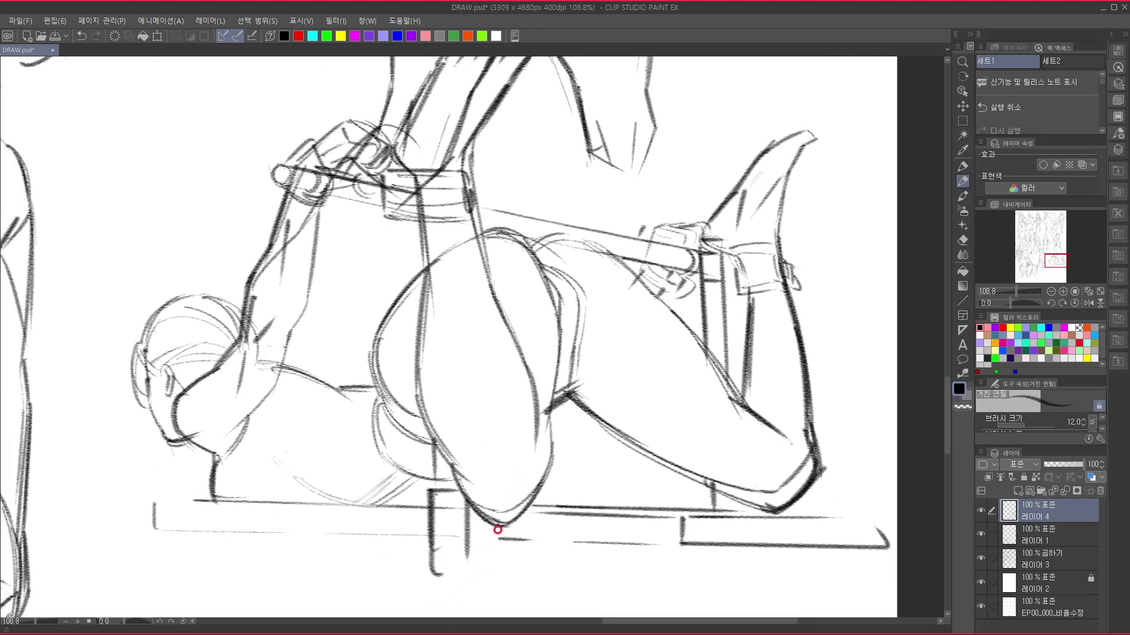
{"action": "mouse_move", "coordinate": [267, 411]}
{"action": "left_mouse_down"}
{"action": "mouse_move", "coordinate": [386, 429]}
{"action": "mouse_move", "coordinate": [492, 387]}
{"action": "left_mouse_up"}
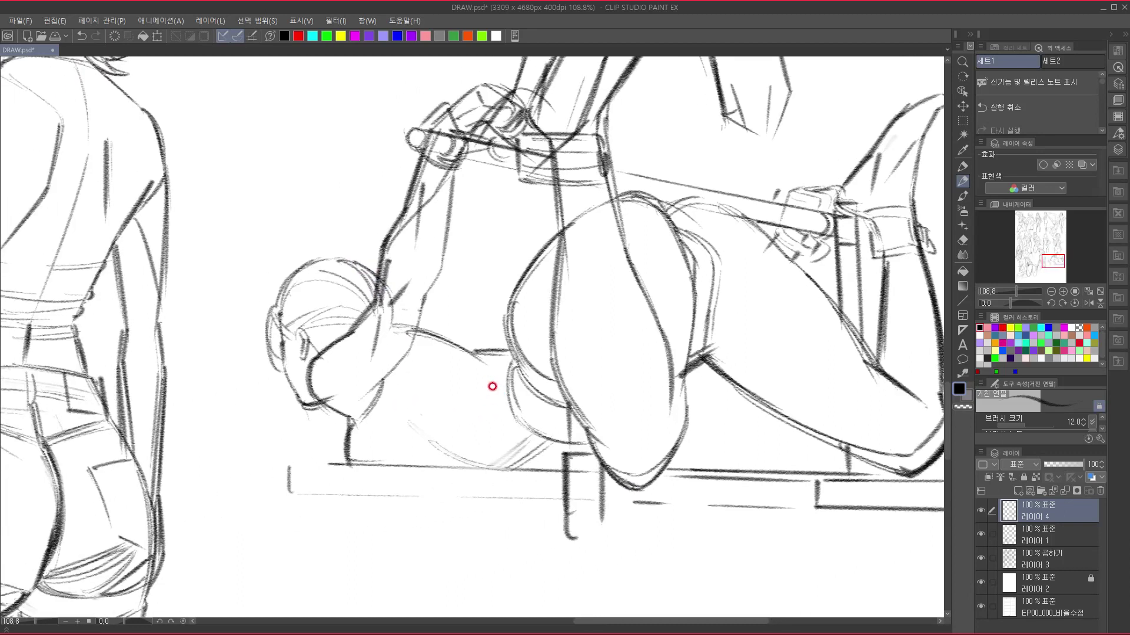
{"action": "mouse_move", "coordinate": [517, 559]}
{"action": "left_mouse_down"}
{"action": "mouse_move", "coordinate": [396, 492]}
{"action": "mouse_move", "coordinate": [431, 461]}
{"action": "left_mouse_up"}
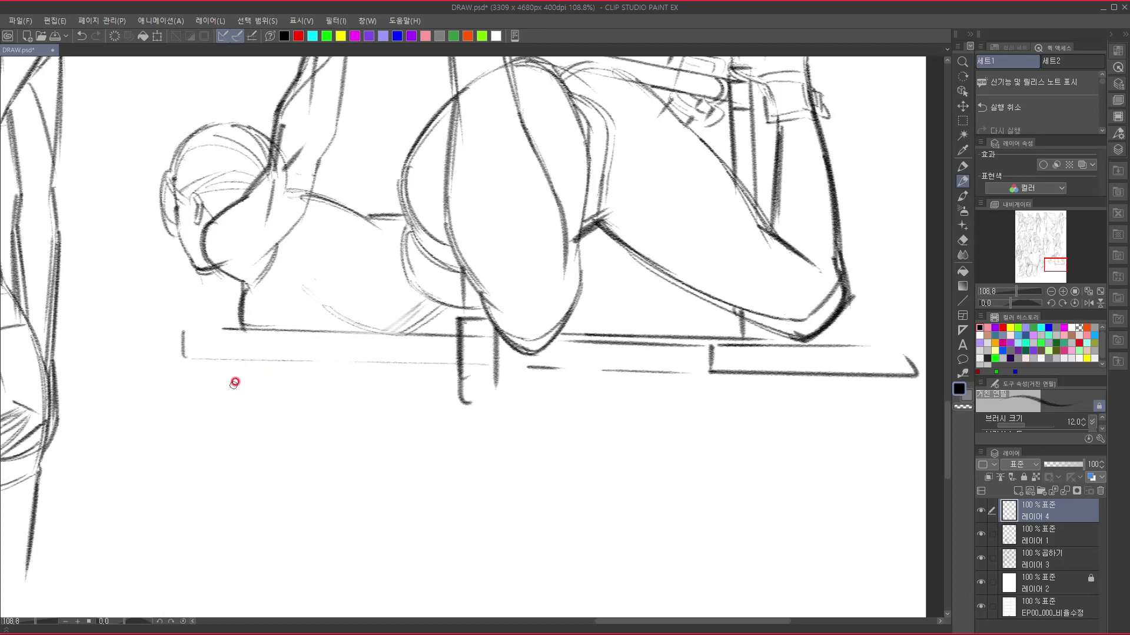
{"action": "left_click_drag", "start_coordinate": [195, 362], "coordinate": [241, 435]}
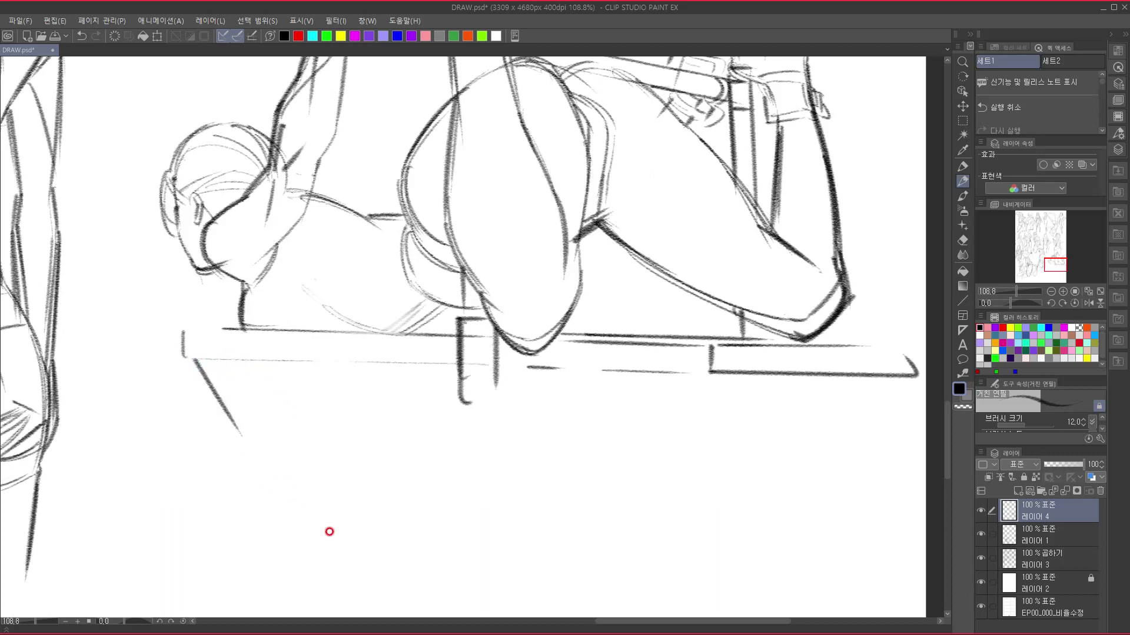
{"action": "left_click_drag", "start_coordinate": [261, 332], "coordinate": [268, 355]}
{"action": "left_click_drag", "start_coordinate": [339, 335], "coordinate": [346, 356]}
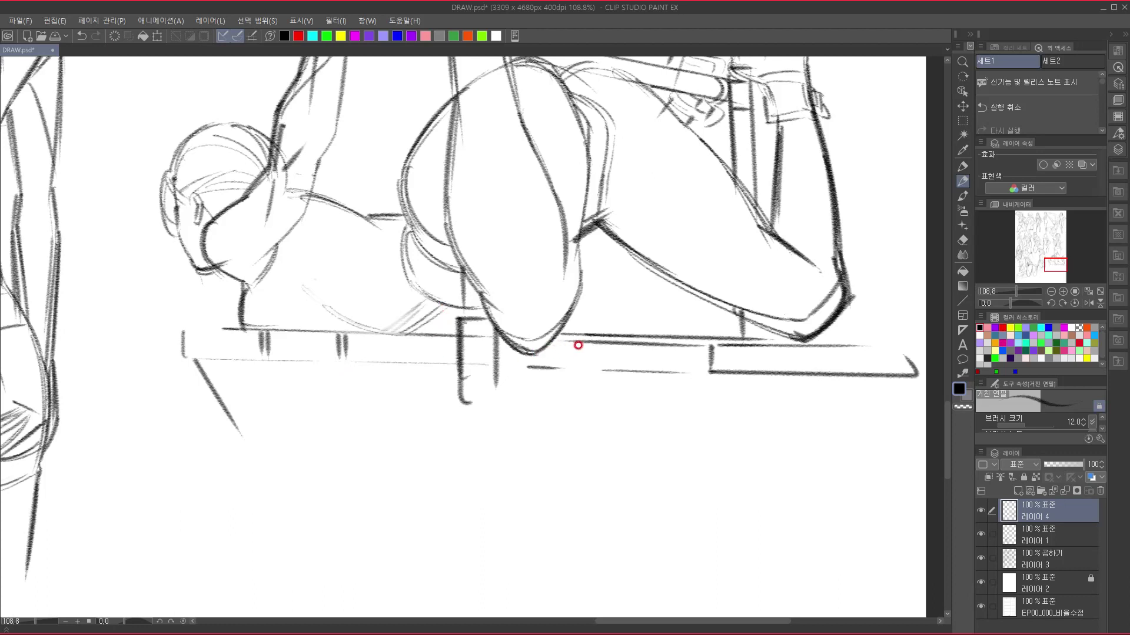
{"action": "key", "text": "ctrl+z"}
{"action": "key", "text": "ctrl+z"}
{"action": "left_click_drag", "start_coordinate": [347, 333], "coordinate": [351, 360]}
- Darken the bench's upper, end and lower edges, add paired marks past the near knee, and close the front post's base
{"action": "mouse_move", "coordinate": [428, 342]}
{"action": "left_mouse_down"}
{"action": "mouse_move", "coordinate": [183, 333]}
{"action": "mouse_move", "coordinate": [182, 360]}
{"action": "mouse_move", "coordinate": [183, 339]}
{"action": "left_mouse_up"}
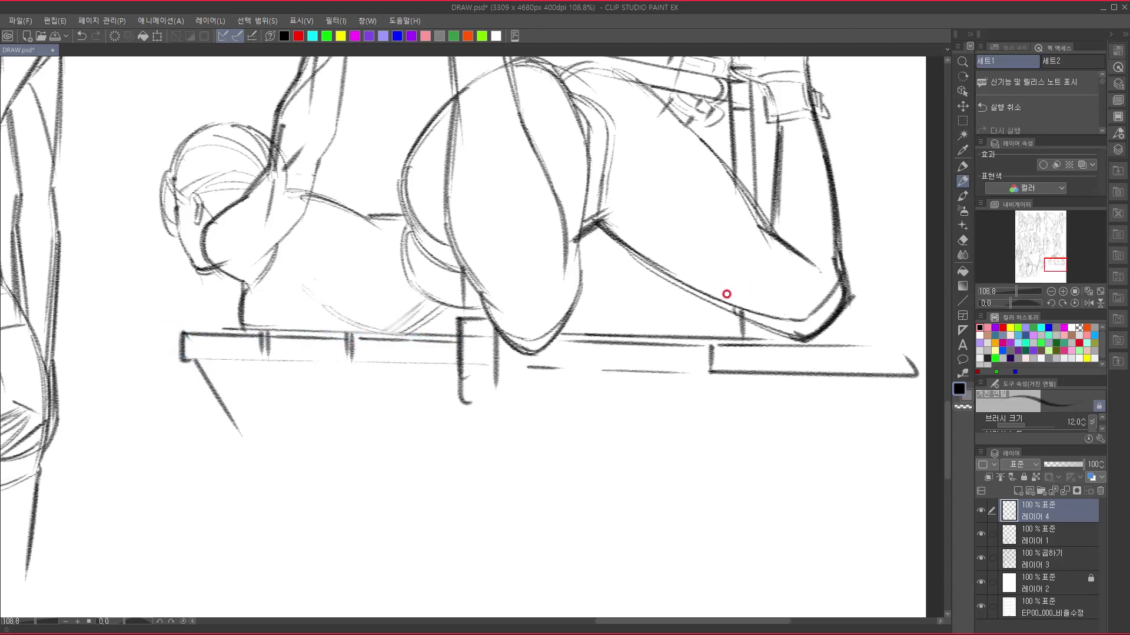
{"action": "left_click_drag", "start_coordinate": [534, 355], "coordinate": [540, 366]}
{"action": "left_click_drag", "start_coordinate": [613, 348], "coordinate": [617, 355]}
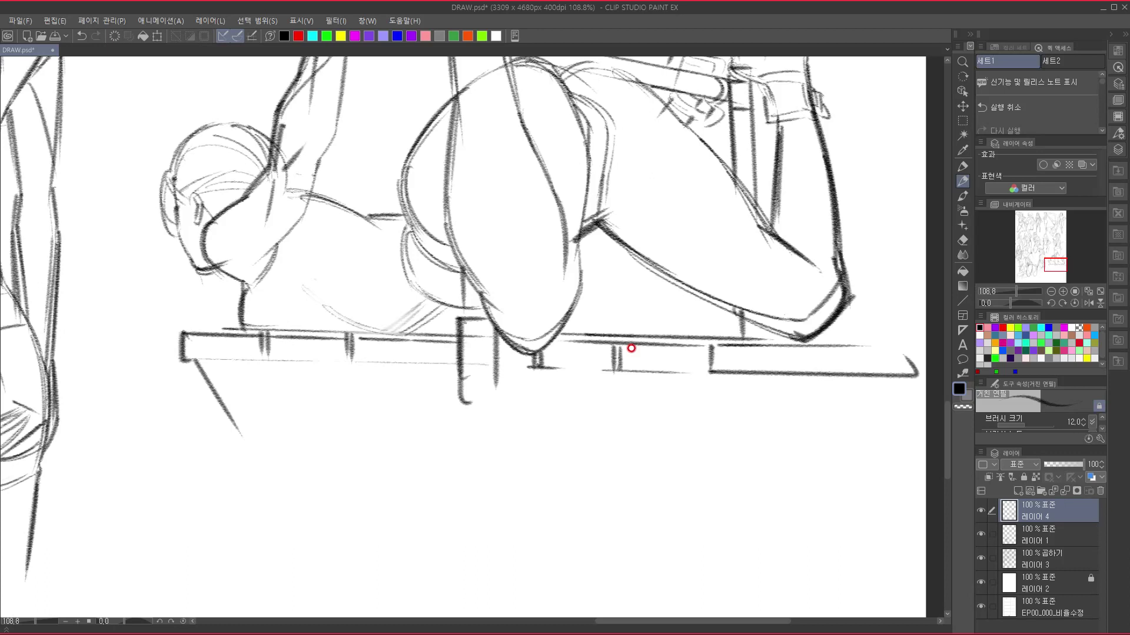
{"action": "left_click_drag", "start_coordinate": [460, 402], "coordinate": [493, 402]}
{"action": "left_click_drag", "start_coordinate": [307, 362], "coordinate": [459, 362]}
- Darken the raised arm's inner contour from the wrist down to the torso and touch up the chest line
{"action": "mouse_move", "coordinate": [347, 359]}
{"action": "left_mouse_down"}
{"action": "mouse_move", "coordinate": [391, 582]}
{"action": "mouse_move", "coordinate": [353, 617]}
{"action": "left_mouse_up"}
{"action": "mouse_move", "coordinate": [446, 534]}
{"action": "left_mouse_down"}
{"action": "mouse_move", "coordinate": [416, 486]}
{"action": "mouse_move", "coordinate": [443, 491]}
{"action": "mouse_move", "coordinate": [562, 401]}
{"action": "mouse_move", "coordinate": [586, 408]}
{"action": "mouse_move", "coordinate": [477, 498]}
{"action": "mouse_move", "coordinate": [550, 489]}
{"action": "left_mouse_up"}
{"action": "left_click_drag", "start_coordinate": [470, 183], "coordinate": [428, 338]}
{"action": "left_click_drag", "start_coordinate": [435, 324], "coordinate": [459, 326]}
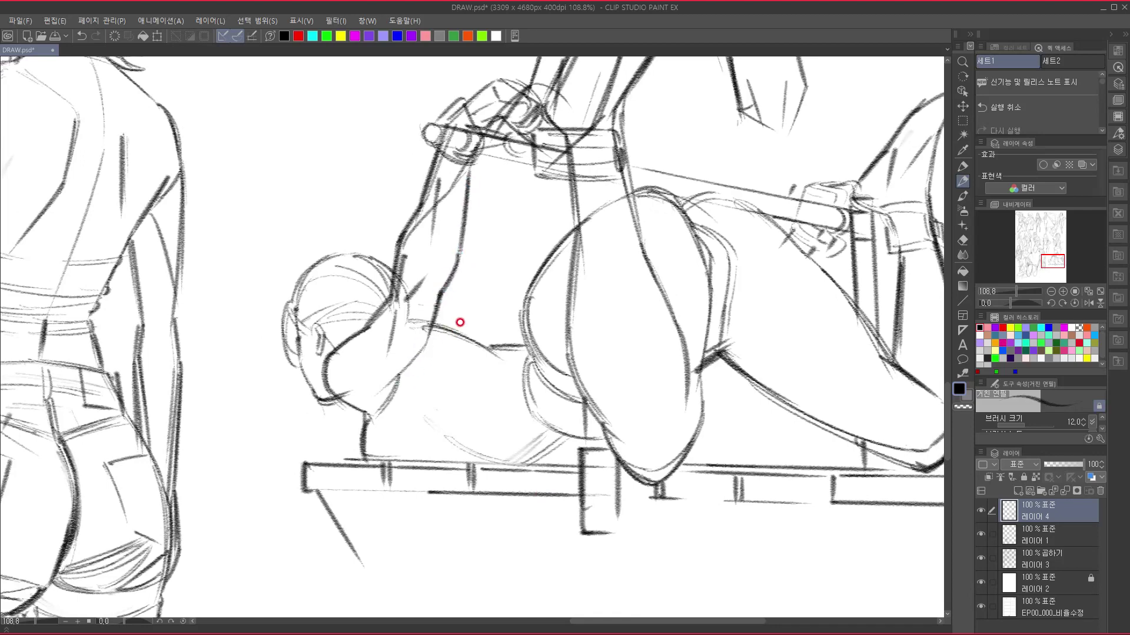
- Switch the drawing colour to pink and mark the muscle lines of the raised arm from the wrist through the elbow to the shoulder
{"action": "left_click", "coordinate": [425, 36]}
{"action": "left_click_drag", "start_coordinate": [419, 347], "coordinate": [414, 373]}
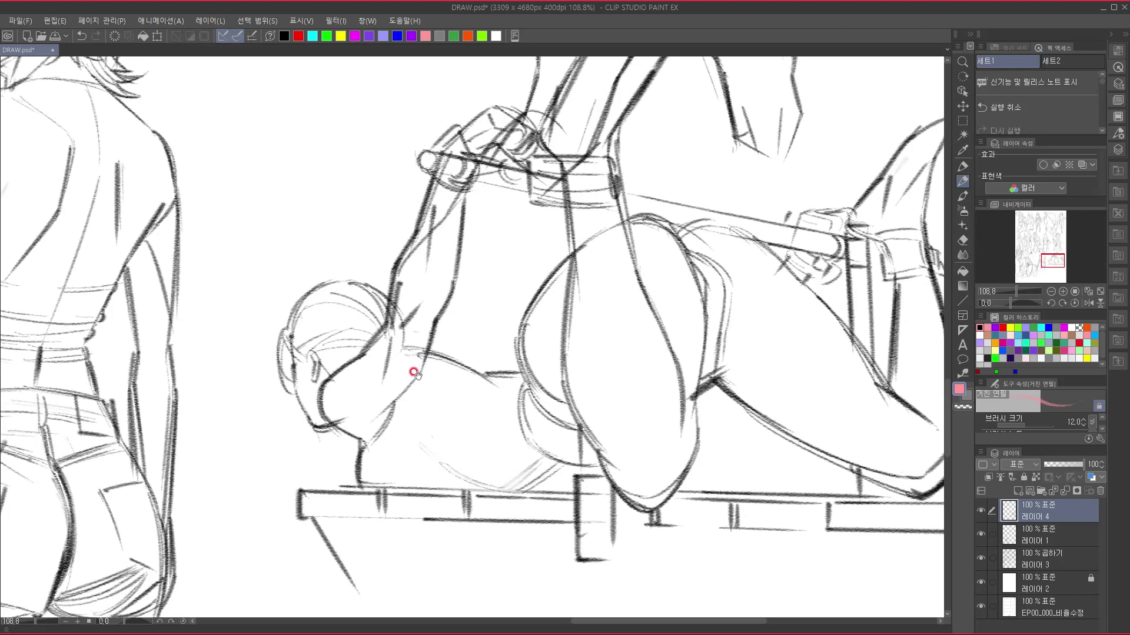
{"action": "left_click_drag", "start_coordinate": [441, 186], "coordinate": [436, 268]}
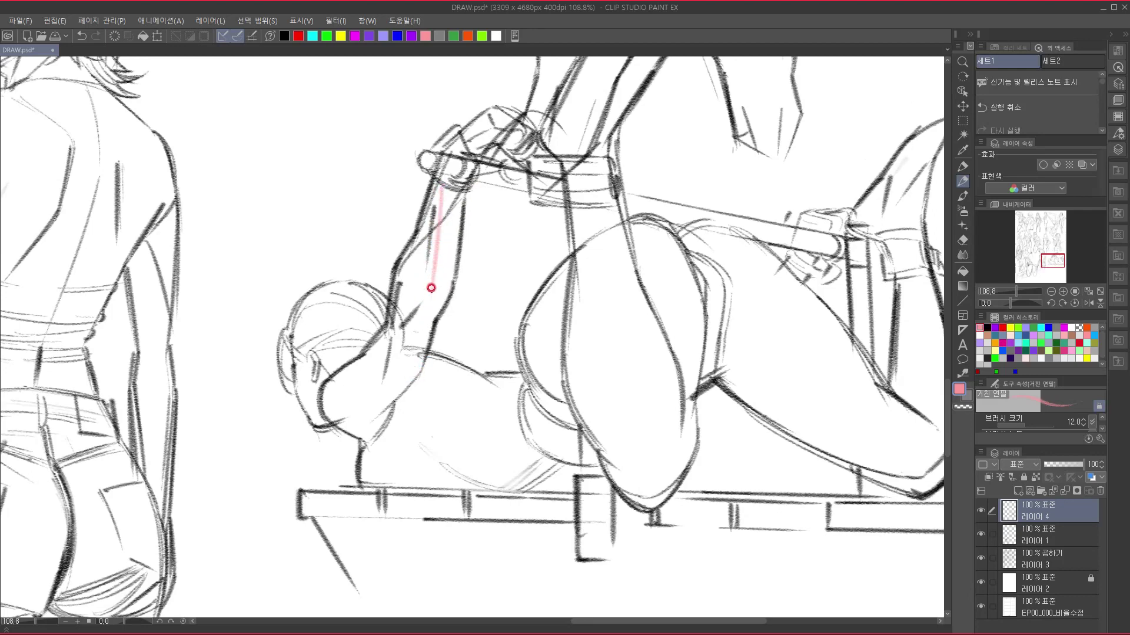
{"action": "mouse_move", "coordinate": [441, 191]}
{"action": "left_mouse_down"}
{"action": "mouse_move", "coordinate": [404, 324]}
{"action": "mouse_move", "coordinate": [458, 279]}
{"action": "mouse_move", "coordinate": [365, 379]}
{"action": "left_mouse_up"}
{"action": "left_click_drag", "start_coordinate": [402, 308], "coordinate": [336, 416]}
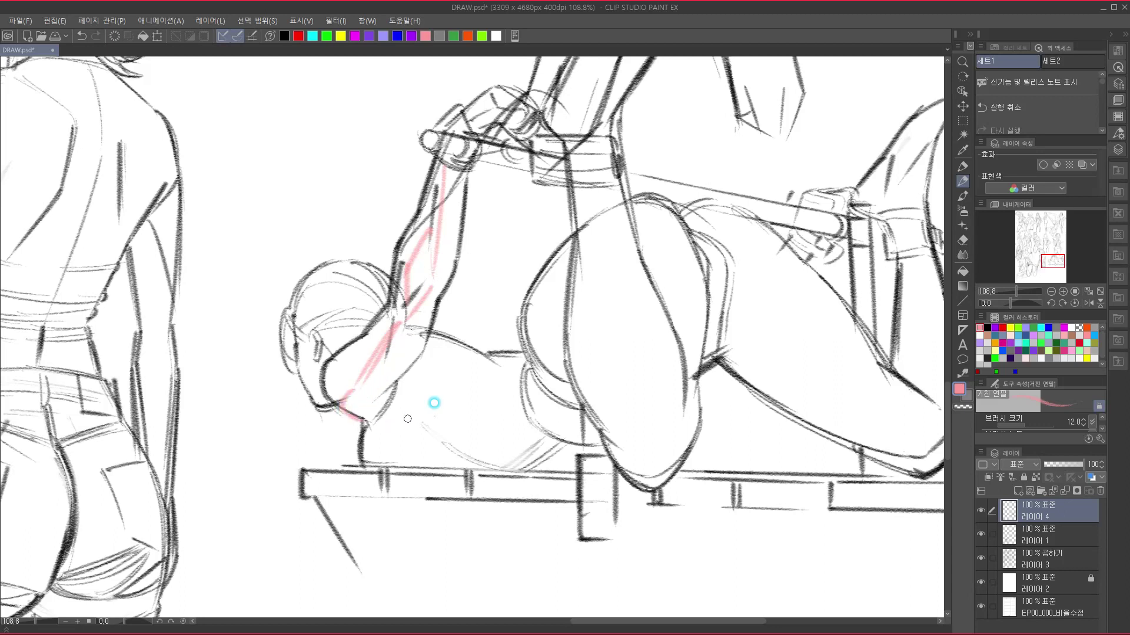
{"action": "left_click_drag", "start_coordinate": [469, 402], "coordinate": [442, 374]}
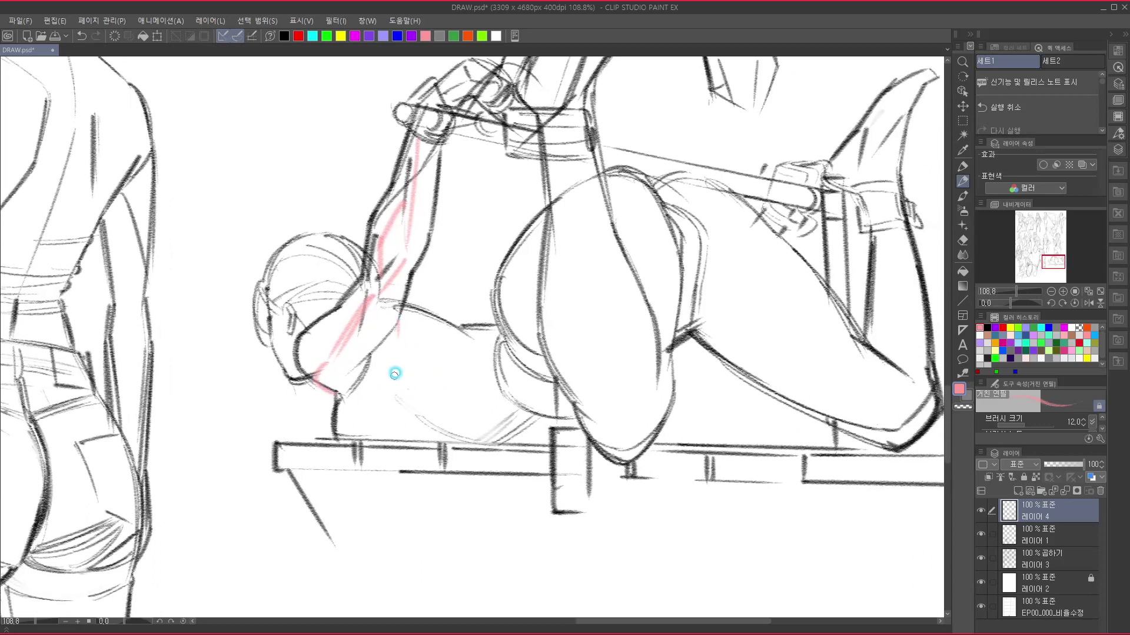
- Draw pink plane lines across the torso from the armpit towards the hip, with a zigzag line along the back near the bench
{"action": "left_click_drag", "start_coordinate": [398, 326], "coordinate": [491, 357]}
{"action": "mouse_move", "coordinate": [336, 387]}
{"action": "left_mouse_down"}
{"action": "mouse_move", "coordinate": [354, 375]}
{"action": "mouse_move", "coordinate": [346, 393]}
{"action": "left_mouse_up"}
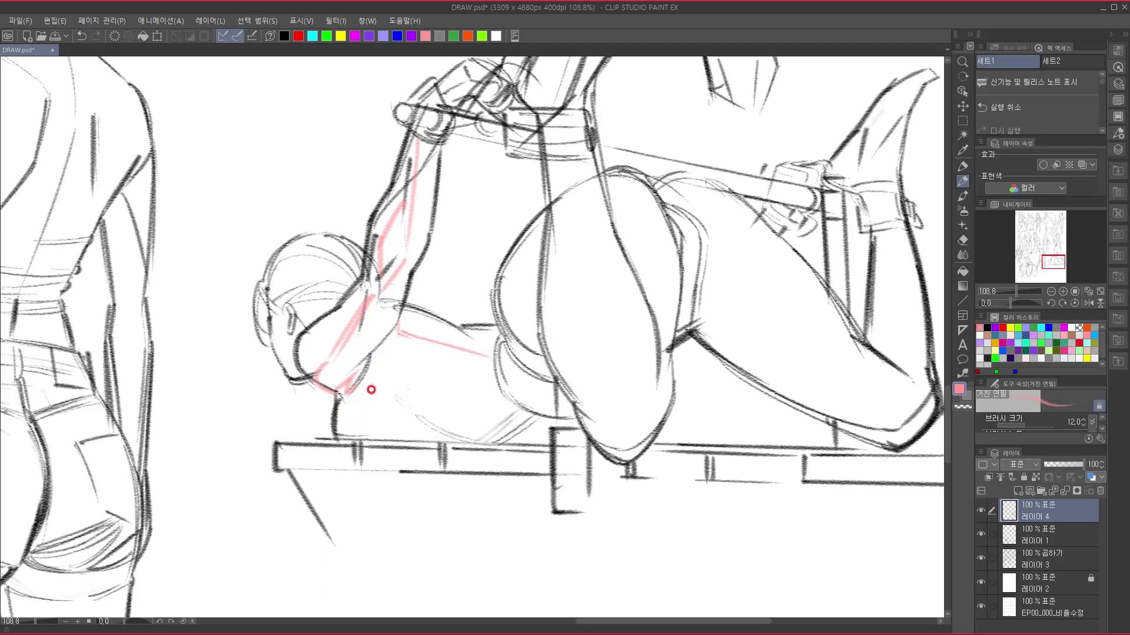
{"action": "left_click_drag", "start_coordinate": [349, 397], "coordinate": [395, 389]}
{"action": "left_click_drag", "start_coordinate": [407, 392], "coordinate": [493, 383]}
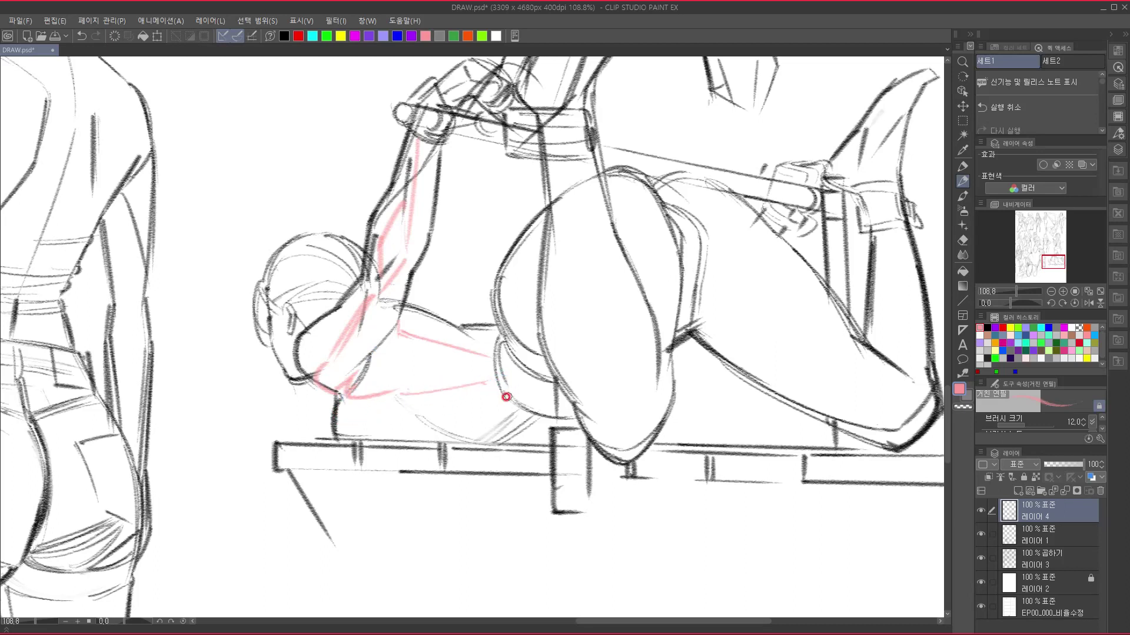
{"action": "mouse_move", "coordinate": [506, 400]}
{"action": "left_mouse_down"}
{"action": "mouse_move", "coordinate": [471, 436]}
{"action": "mouse_move", "coordinate": [393, 446]}
{"action": "left_mouse_up"}
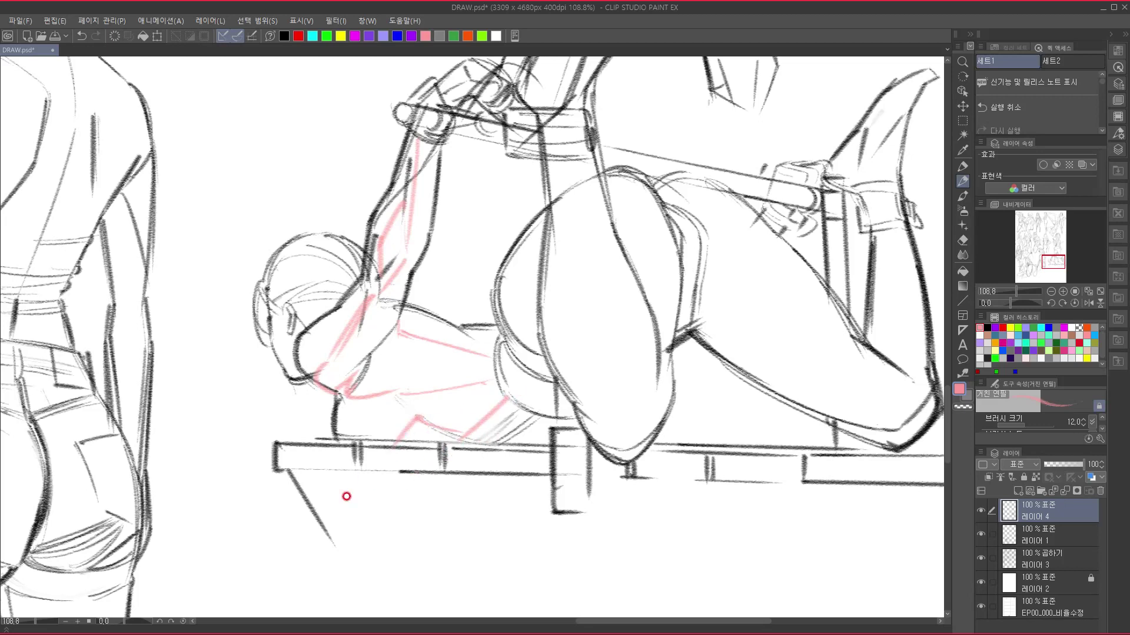
- Draw a pink line down the near lower leg around the knee, and hatch pink accents on the near buttock
{"action": "left_click_drag", "start_coordinate": [498, 423], "coordinate": [449, 434]}
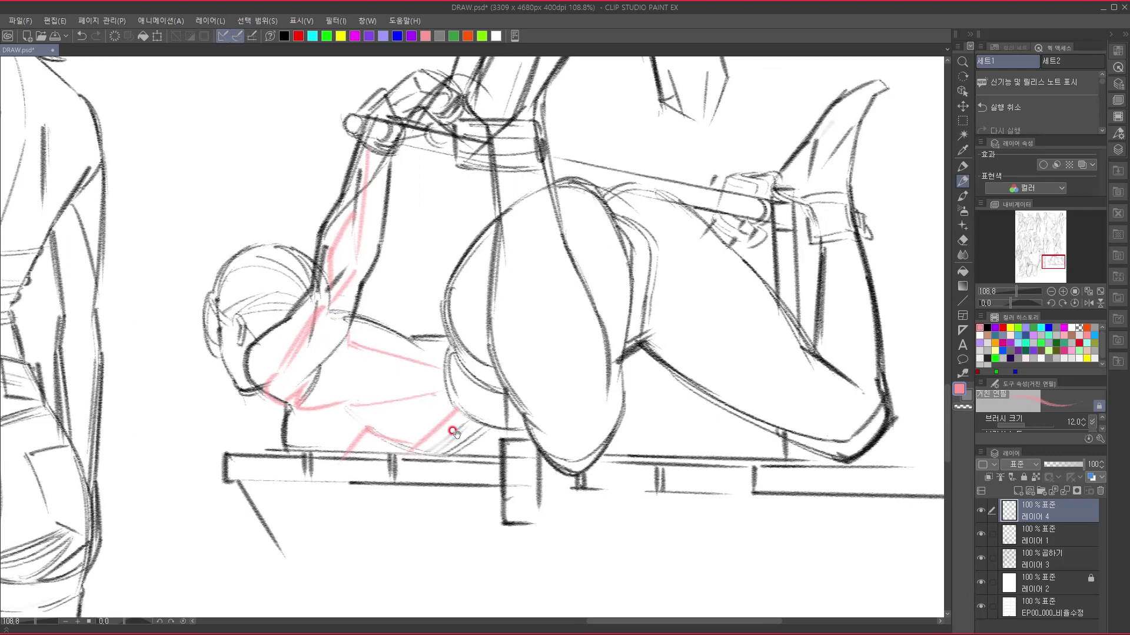
{"action": "mouse_move", "coordinate": [519, 158]}
{"action": "left_mouse_down"}
{"action": "mouse_move", "coordinate": [550, 332]}
{"action": "mouse_move", "coordinate": [578, 400]}
{"action": "mouse_move", "coordinate": [592, 378]}
{"action": "mouse_move", "coordinate": [562, 427]}
{"action": "mouse_move", "coordinate": [581, 468]}
{"action": "mouse_move", "coordinate": [591, 459]}
{"action": "left_mouse_up"}
{"action": "mouse_move", "coordinate": [647, 417]}
{"action": "left_mouse_down"}
{"action": "mouse_move", "coordinate": [626, 432]}
{"action": "mouse_move", "coordinate": [493, 450]}
{"action": "mouse_move", "coordinate": [520, 466]}
{"action": "left_mouse_up"}
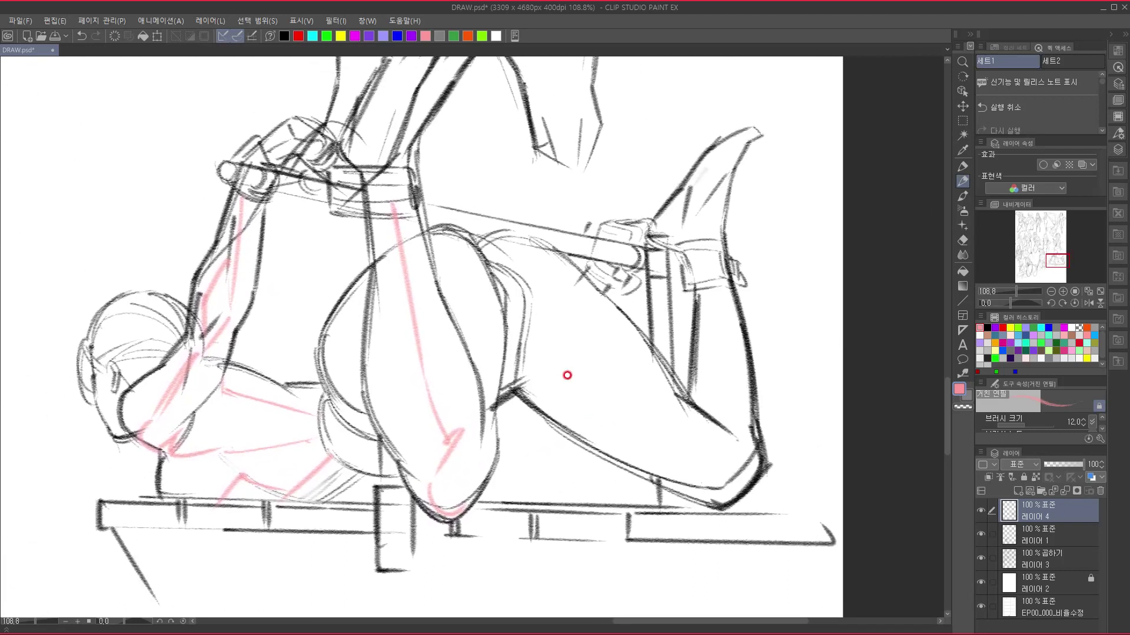
{"action": "left_click_drag", "start_coordinate": [445, 302], "coordinate": [493, 333]}
{"action": "left_click_drag", "start_coordinate": [455, 236], "coordinate": [474, 318]}
{"action": "left_click_drag", "start_coordinate": [464, 242], "coordinate": [477, 309]}
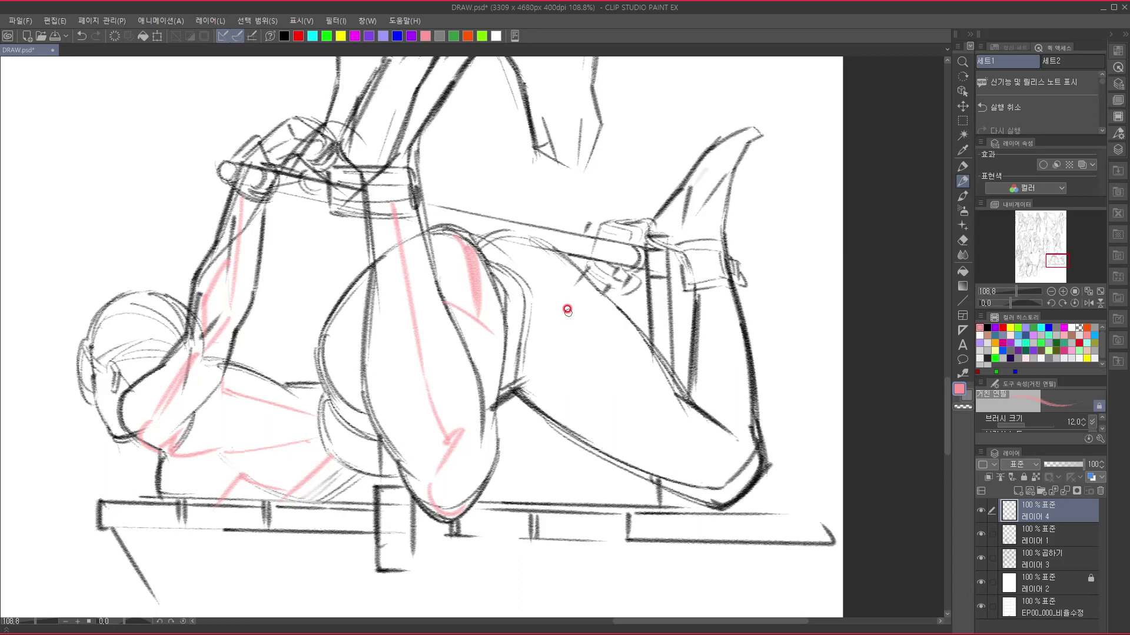
- Mark pink muscle lines on the far buttock and thigh, the sole of the raised foot, and the far lower leg
{"action": "left_click_drag", "start_coordinate": [505, 252], "coordinate": [593, 297]}
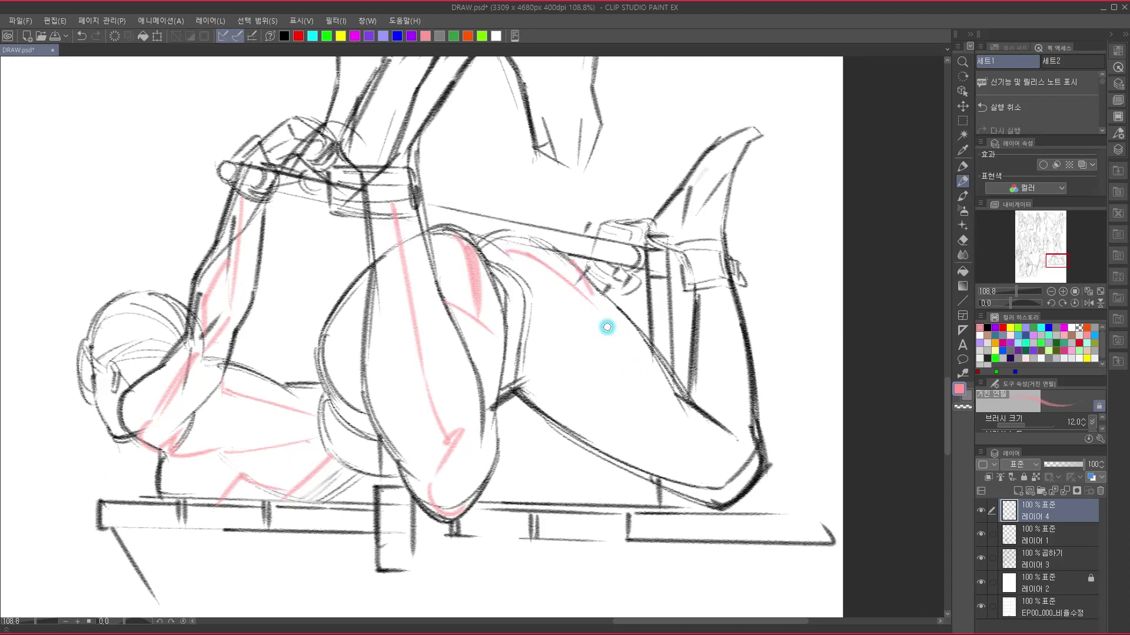
{"action": "left_click_drag", "start_coordinate": [742, 144], "coordinate": [684, 218]}
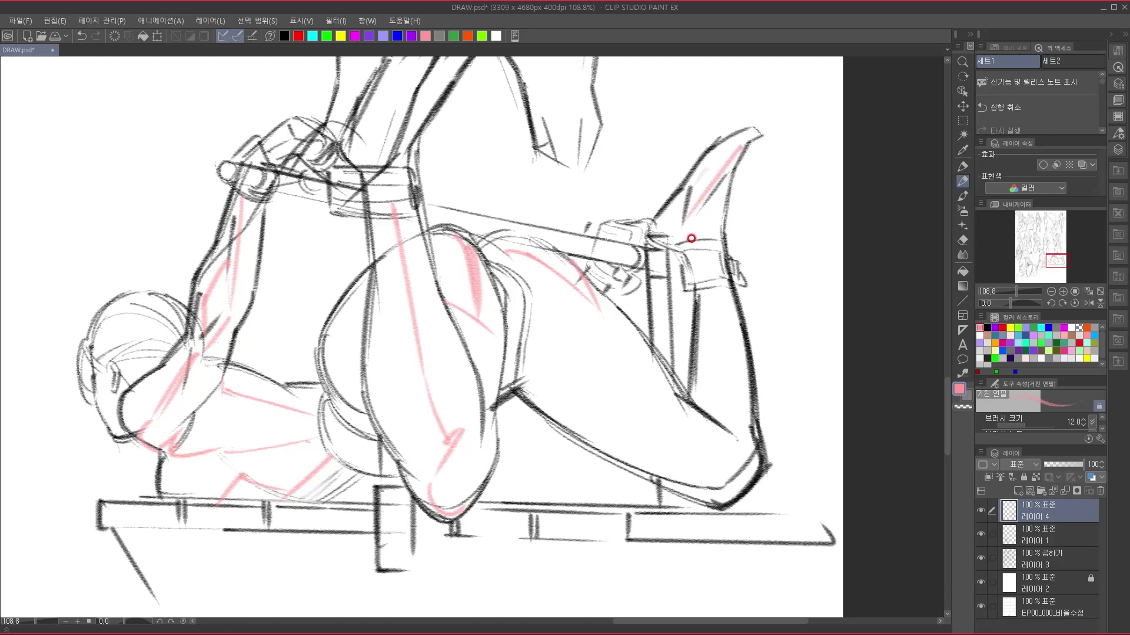
{"action": "mouse_move", "coordinate": [686, 210]}
{"action": "left_mouse_down"}
{"action": "mouse_move", "coordinate": [659, 230]}
{"action": "mouse_move", "coordinate": [673, 242]}
{"action": "left_mouse_up"}
{"action": "left_click_drag", "start_coordinate": [650, 342], "coordinate": [613, 313]}
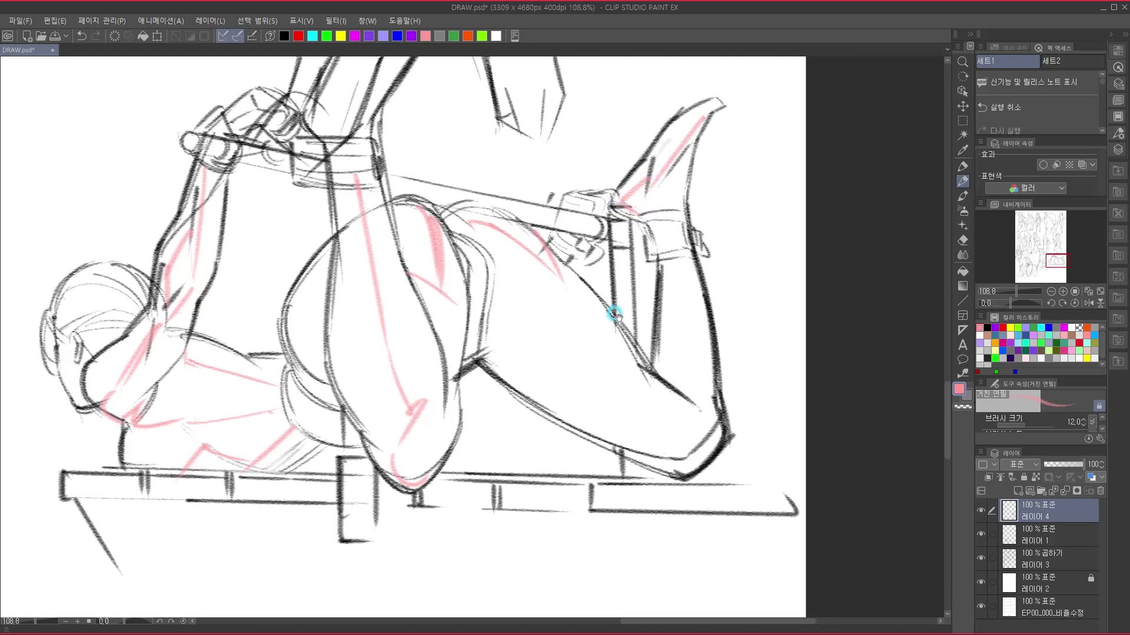
{"action": "mouse_move", "coordinate": [658, 262]}
{"action": "left_mouse_down"}
{"action": "mouse_move", "coordinate": [685, 308]}
{"action": "mouse_move", "coordinate": [670, 381]}
{"action": "left_mouse_up"}
{"action": "left_click_drag", "start_coordinate": [541, 456], "coordinate": [659, 532]}
{"action": "left_click_drag", "start_coordinate": [562, 491], "coordinate": [562, 397]}
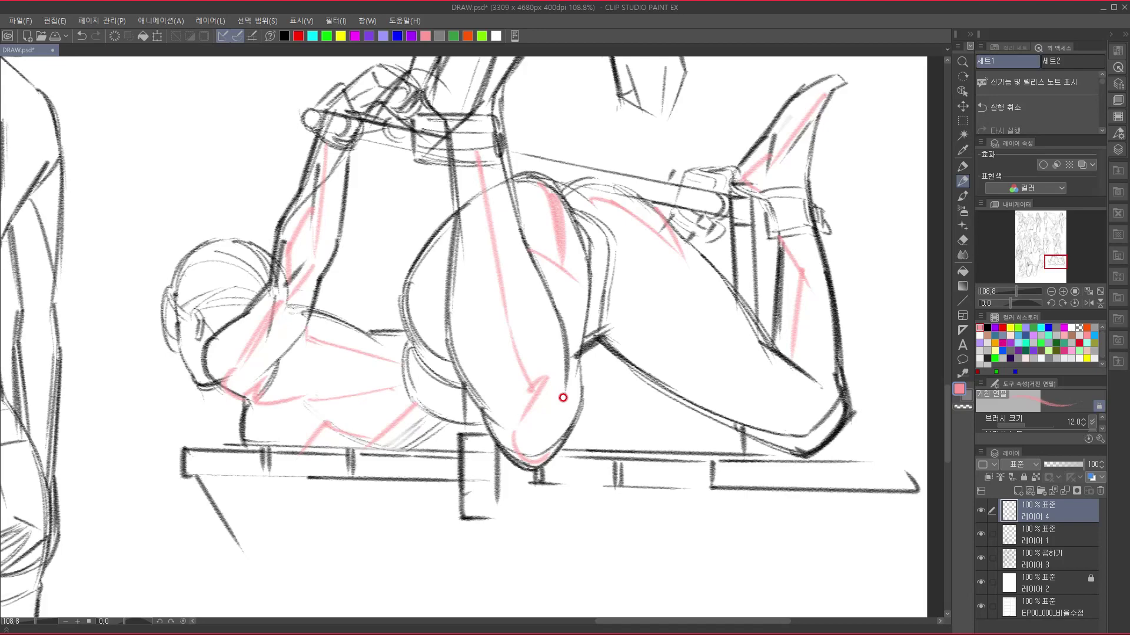
- Add a new layer, switch the drawing colour to black, and sketch the arched hip contour of a new figure below the bench
{"action": "left_click_drag", "start_coordinate": [501, 344], "coordinate": [680, 577]}
{"action": "mouse_move", "coordinate": [654, 474]}
{"action": "left_mouse_down"}
{"action": "mouse_move", "coordinate": [499, 459]}
{"action": "mouse_move", "coordinate": [495, 451]}
{"action": "mouse_move", "coordinate": [573, 464]}
{"action": "mouse_move", "coordinate": [582, 447]}
{"action": "mouse_move", "coordinate": [596, 474]}
{"action": "mouse_move", "coordinate": [600, 404]}
{"action": "mouse_move", "coordinate": [618, 390]}
{"action": "mouse_move", "coordinate": [595, 418]}
{"action": "mouse_move", "coordinate": [620, 429]}
{"action": "mouse_move", "coordinate": [570, 429]}
{"action": "mouse_move", "coordinate": [593, 439]}
{"action": "mouse_move", "coordinate": [590, 429]}
{"action": "mouse_move", "coordinate": [583, 504]}
{"action": "mouse_move", "coordinate": [600, 416]}
{"action": "mouse_move", "coordinate": [582, 451]}
{"action": "mouse_move", "coordinate": [538, 282]}
{"action": "left_mouse_up"}
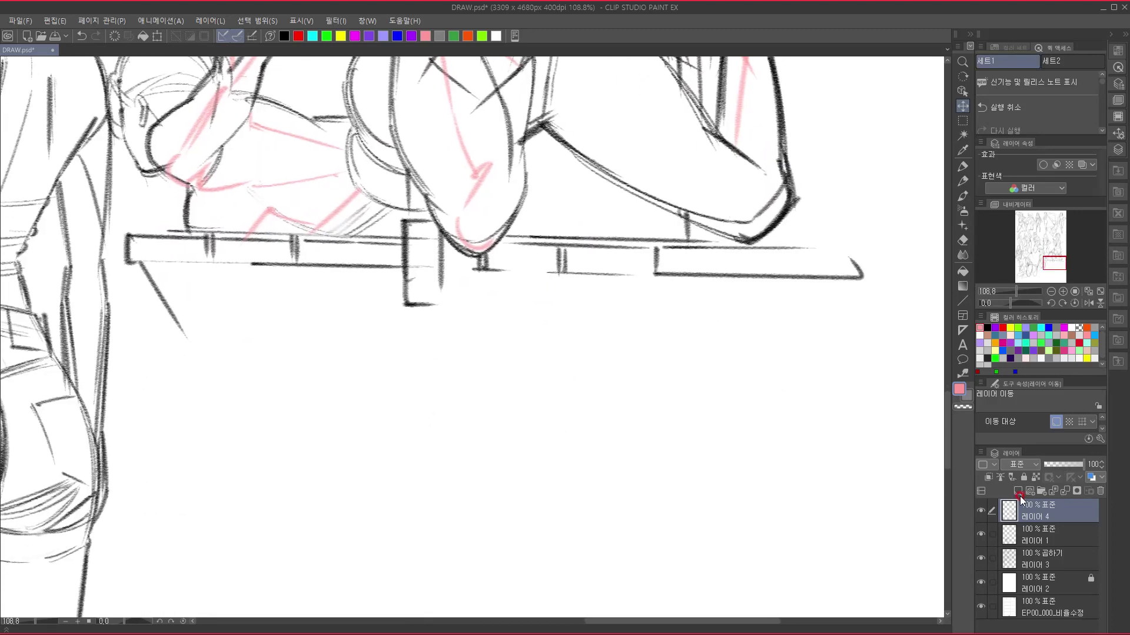
{"action": "left_click", "coordinate": [1019, 492]}
{"action": "left_click", "coordinate": [284, 36]}
{"action": "key", "text": "p"}
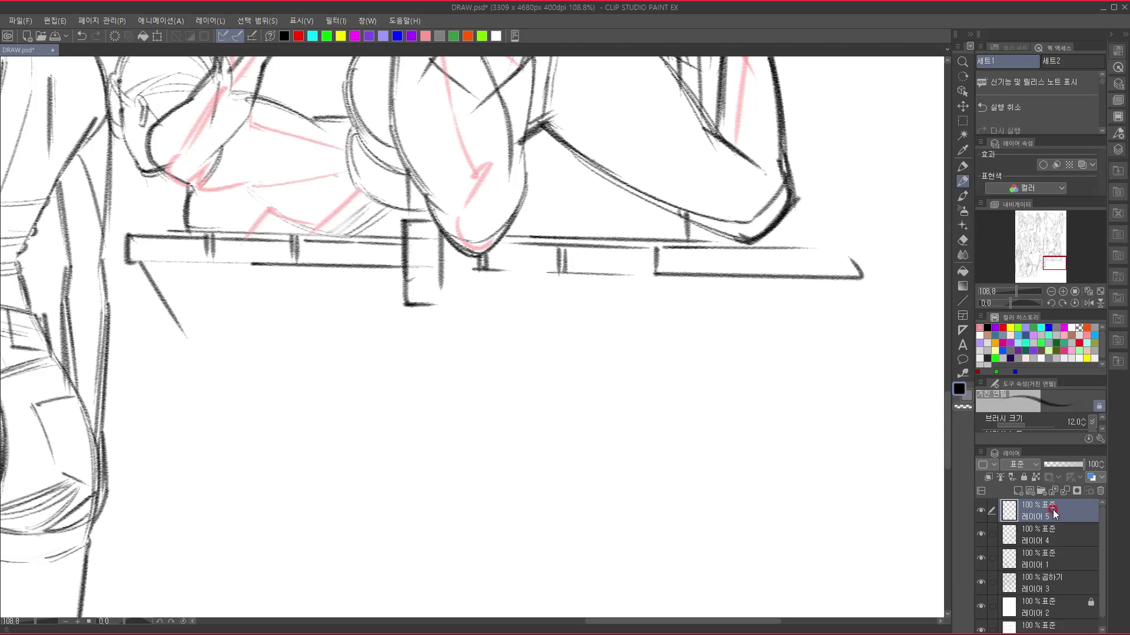
{"action": "left_click_drag", "start_coordinate": [365, 398], "coordinate": [471, 16]}
{"action": "mouse_move", "coordinate": [539, 154]}
{"action": "left_mouse_down"}
{"action": "mouse_move", "coordinate": [471, 441]}
{"action": "mouse_move", "coordinate": [500, 416]}
{"action": "mouse_move", "coordinate": [461, 412]}
{"action": "mouse_move", "coordinate": [464, 374]}
{"action": "mouse_move", "coordinate": [478, 386]}
{"action": "left_mouse_up"}
{"action": "left_click_drag", "start_coordinate": [292, 191], "coordinate": [372, 121]}
{"action": "mouse_move", "coordinate": [308, 156]}
{"action": "left_mouse_down"}
{"action": "mouse_move", "coordinate": [415, 116]}
{"action": "mouse_move", "coordinate": [490, 143]}
{"action": "mouse_move", "coordinate": [437, 133]}
{"action": "mouse_move", "coordinate": [488, 140]}
{"action": "left_mouse_up"}
{"action": "mouse_move", "coordinate": [398, 121]}
{"action": "left_mouse_down"}
{"action": "mouse_move", "coordinate": [501, 152]}
{"action": "mouse_move", "coordinate": [548, 264]}
{"action": "left_mouse_up"}
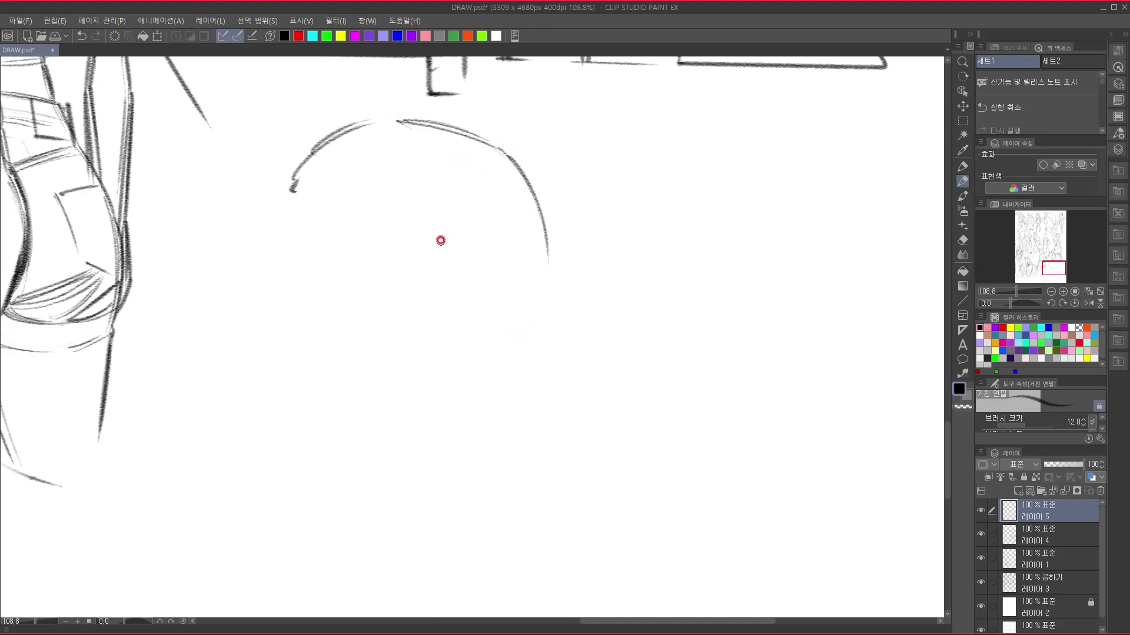
- Sketch the new figure's buttock cleft, the curve under the right buttock, and the right inner thigh line
{"action": "mouse_move", "coordinate": [425, 133]}
{"action": "left_mouse_down"}
{"action": "mouse_move", "coordinate": [401, 166]}
{"action": "mouse_move", "coordinate": [437, 137]}
{"action": "mouse_move", "coordinate": [397, 189]}
{"action": "left_mouse_up"}
{"action": "left_click_drag", "start_coordinate": [413, 253], "coordinate": [413, 241]}
{"action": "left_click", "coordinate": [395, 318]}
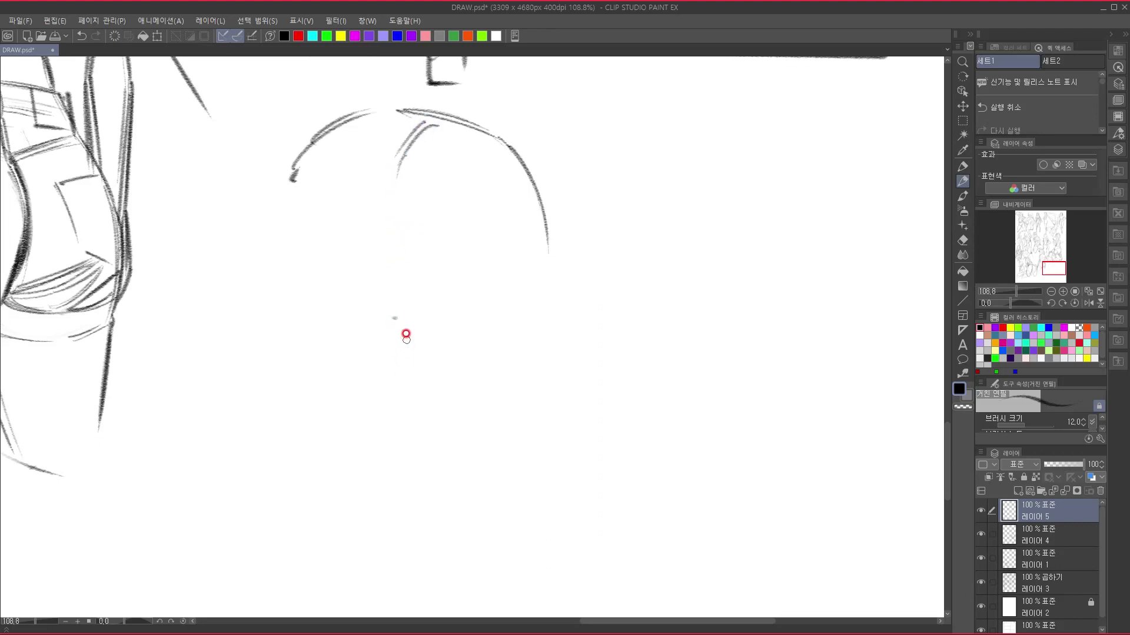
{"action": "mouse_move", "coordinate": [396, 160]}
{"action": "left_mouse_down"}
{"action": "mouse_move", "coordinate": [396, 214]}
{"action": "mouse_move", "coordinate": [443, 273]}
{"action": "left_mouse_up"}
{"action": "left_click_drag", "start_coordinate": [390, 193], "coordinate": [347, 256]}
{"action": "mouse_move", "coordinate": [394, 209]}
{"action": "left_mouse_down"}
{"action": "mouse_move", "coordinate": [394, 255]}
{"action": "mouse_move", "coordinate": [421, 275]}
{"action": "mouse_move", "coordinate": [438, 344]}
{"action": "left_mouse_up"}
{"action": "mouse_move", "coordinate": [415, 255]}
{"action": "left_mouse_down"}
{"action": "mouse_move", "coordinate": [443, 351]}
{"action": "mouse_move", "coordinate": [489, 422]}
{"action": "left_mouse_up"}
{"action": "left_click_drag", "start_coordinate": [532, 431], "coordinate": [461, 363]}
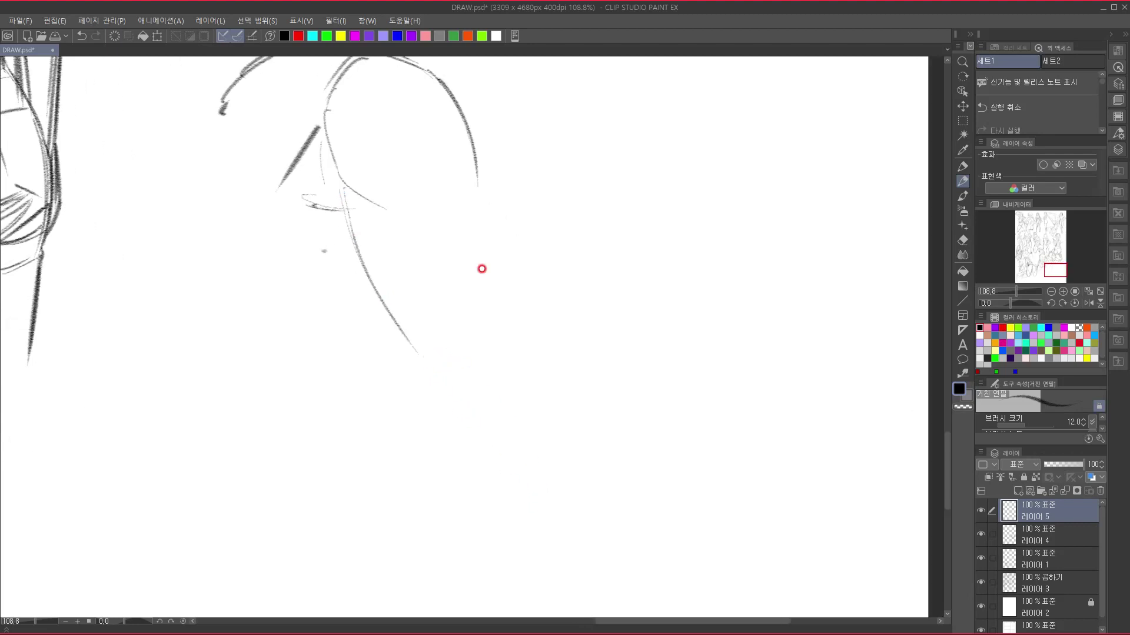
- Extend the right hip into the leg's outer contour, down the thigh and calf to the heel
{"action": "mouse_move", "coordinate": [459, 111]}
{"action": "left_mouse_down"}
{"action": "mouse_move", "coordinate": [482, 203]}
{"action": "mouse_move", "coordinate": [504, 421]}
{"action": "mouse_move", "coordinate": [496, 385]}
{"action": "left_mouse_up"}
{"action": "mouse_move", "coordinate": [488, 195]}
{"action": "left_mouse_down"}
{"action": "mouse_move", "coordinate": [505, 380]}
{"action": "mouse_move", "coordinate": [497, 293]}
{"action": "mouse_move", "coordinate": [487, 291]}
{"action": "mouse_move", "coordinate": [518, 348]}
{"action": "mouse_move", "coordinate": [536, 521]}
{"action": "left_mouse_up"}
{"action": "scroll", "coordinate": [538, 464], "scroll_direction": "down", "scroll_amount": 3}
{"action": "left_click_drag", "start_coordinate": [535, 389], "coordinate": [527, 484]}
{"action": "mouse_move", "coordinate": [457, 171]}
{"action": "left_mouse_down"}
{"action": "mouse_move", "coordinate": [526, 358]}
{"action": "mouse_move", "coordinate": [565, 399]}
{"action": "left_mouse_up"}
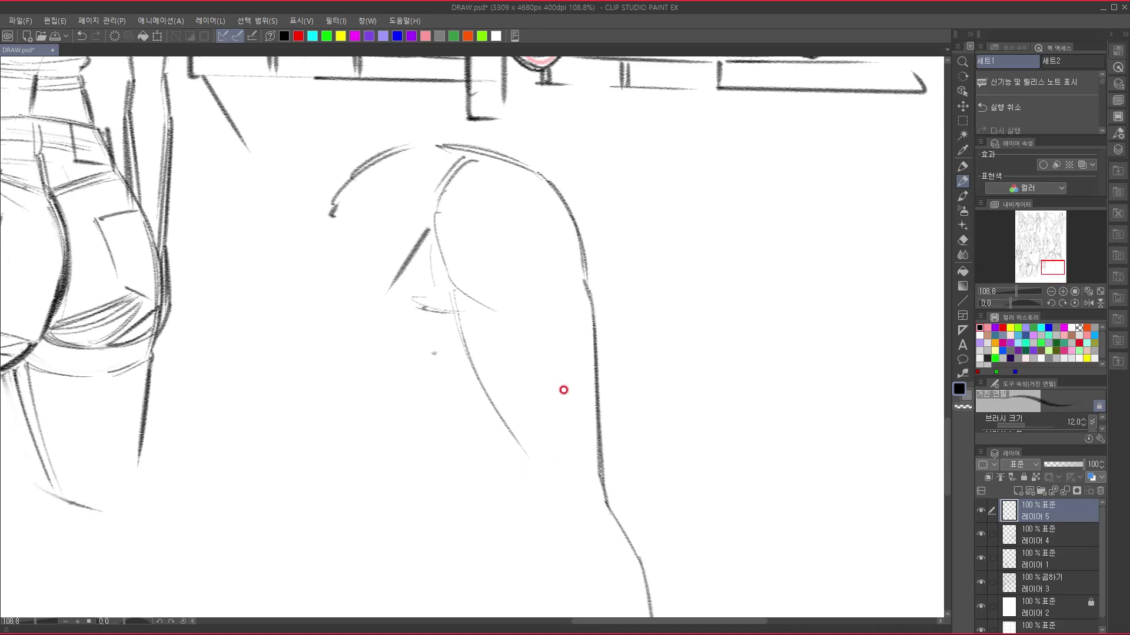
- Draw the left hip's contour down the outer thigh and the inner thigh line from the crotch to below the knee
{"action": "mouse_move", "coordinate": [390, 156]}
{"action": "left_mouse_down"}
{"action": "mouse_move", "coordinate": [325, 221]}
{"action": "mouse_move", "coordinate": [285, 357]}
{"action": "left_mouse_up"}
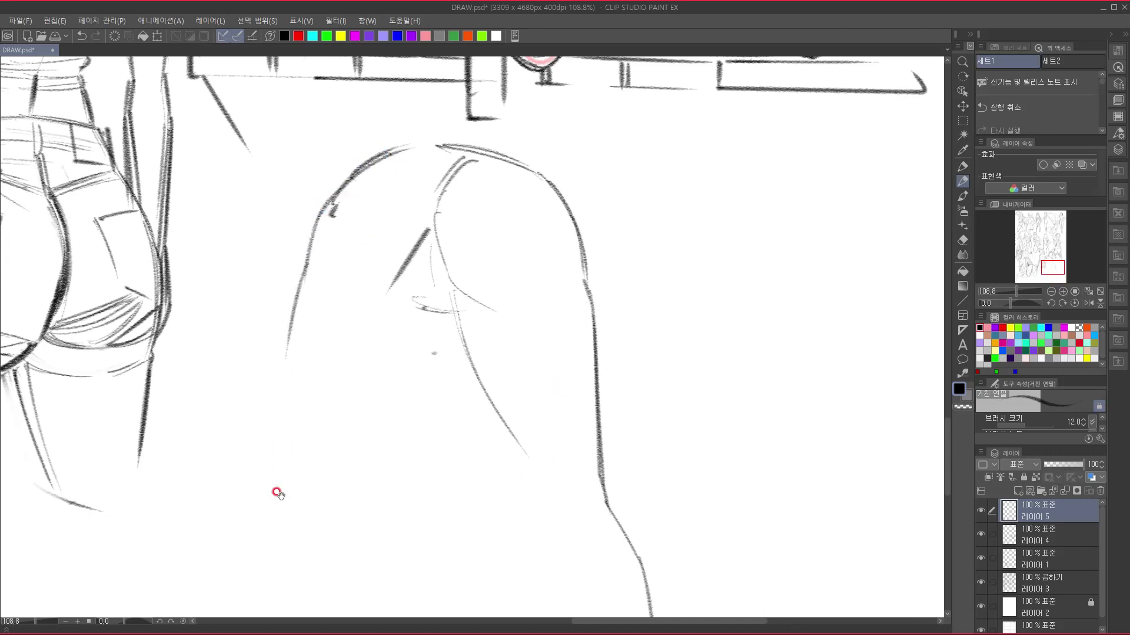
{"action": "left_click_drag", "start_coordinate": [387, 316], "coordinate": [408, 254]}
{"action": "mouse_move", "coordinate": [348, 148]}
{"action": "left_mouse_down"}
{"action": "mouse_move", "coordinate": [316, 209]}
{"action": "mouse_move", "coordinate": [304, 356]}
{"action": "left_mouse_up"}
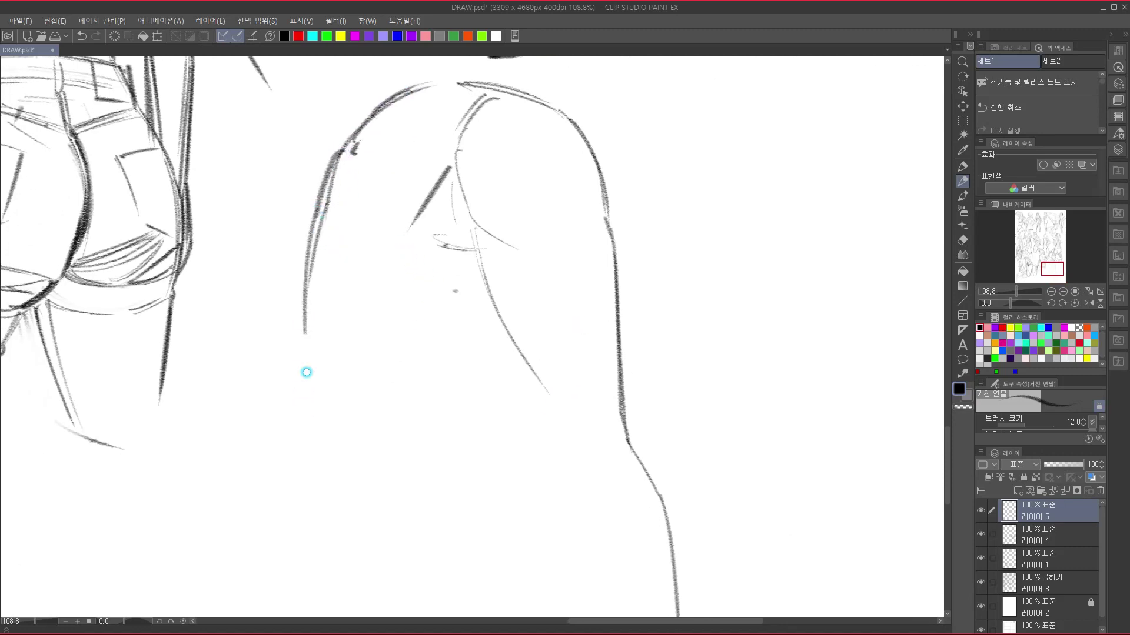
{"action": "left_click_drag", "start_coordinate": [448, 244], "coordinate": [429, 256]}
{"action": "left_click_drag", "start_coordinate": [494, 314], "coordinate": [512, 247]}
{"action": "mouse_move", "coordinate": [453, 199]}
{"action": "left_mouse_down"}
{"action": "mouse_move", "coordinate": [401, 305]}
{"action": "mouse_move", "coordinate": [377, 400]}
{"action": "mouse_move", "coordinate": [330, 472]}
{"action": "left_mouse_up"}
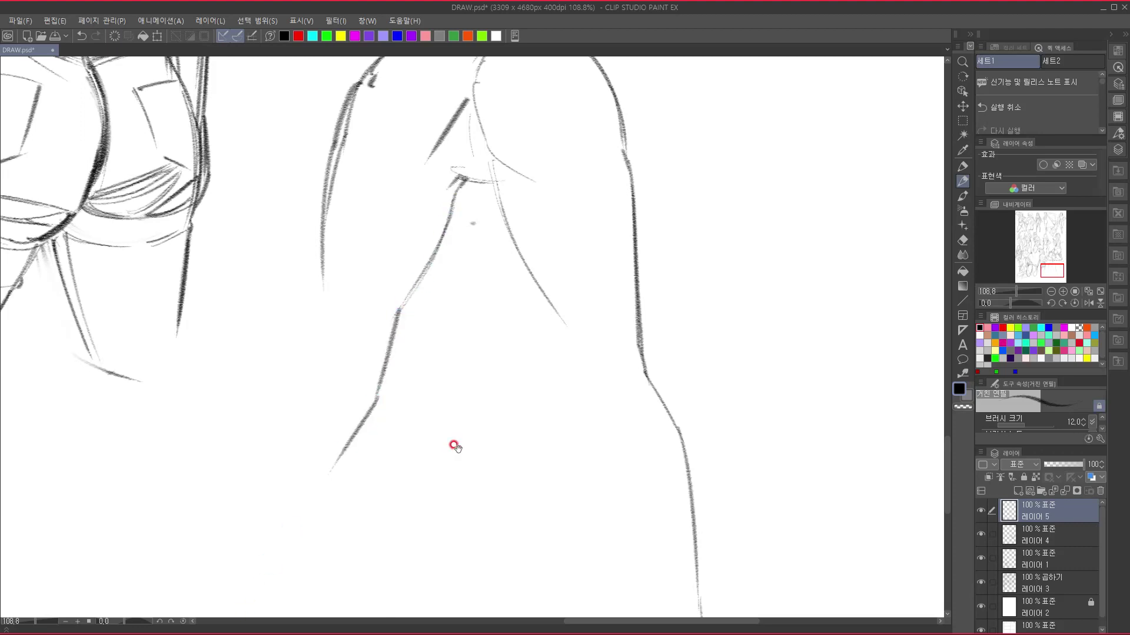
{"action": "left_click_drag", "start_coordinate": [242, 608], "coordinate": [280, 527]}
{"action": "left_click_drag", "start_coordinate": [366, 414], "coordinate": [357, 438]}
{"action": "mouse_move", "coordinate": [414, 318]}
{"action": "left_mouse_down"}
{"action": "mouse_move", "coordinate": [376, 376]}
{"action": "mouse_move", "coordinate": [418, 313]}
{"action": "left_mouse_up"}
- Carry the left leg's outer contour through knee and calf, mark the knee crease, and draw the inner calf line down to the heel
{"action": "left_click_drag", "start_coordinate": [371, 143], "coordinate": [375, 257]}
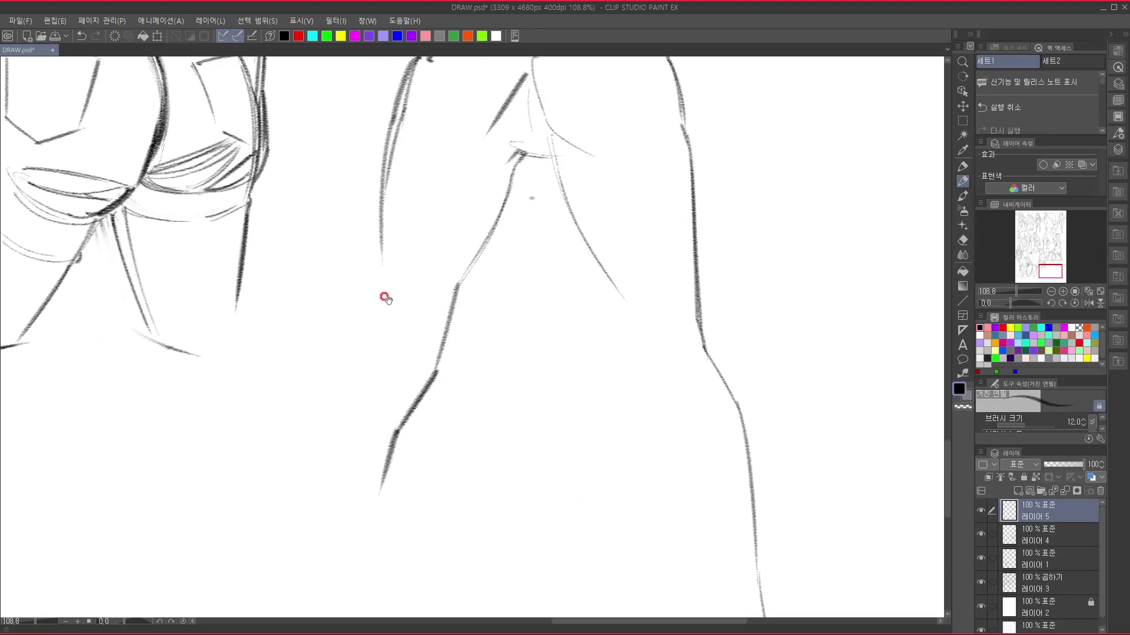
{"action": "mouse_move", "coordinate": [383, 157]}
{"action": "left_mouse_down"}
{"action": "mouse_move", "coordinate": [366, 372]}
{"action": "mouse_move", "coordinate": [418, 316]}
{"action": "mouse_move", "coordinate": [403, 346]}
{"action": "left_mouse_up"}
{"action": "mouse_move", "coordinate": [401, 270]}
{"action": "left_mouse_down"}
{"action": "mouse_move", "coordinate": [378, 315]}
{"action": "mouse_move", "coordinate": [393, 331]}
{"action": "left_mouse_up"}
{"action": "left_click_drag", "start_coordinate": [445, 366], "coordinate": [481, 303]}
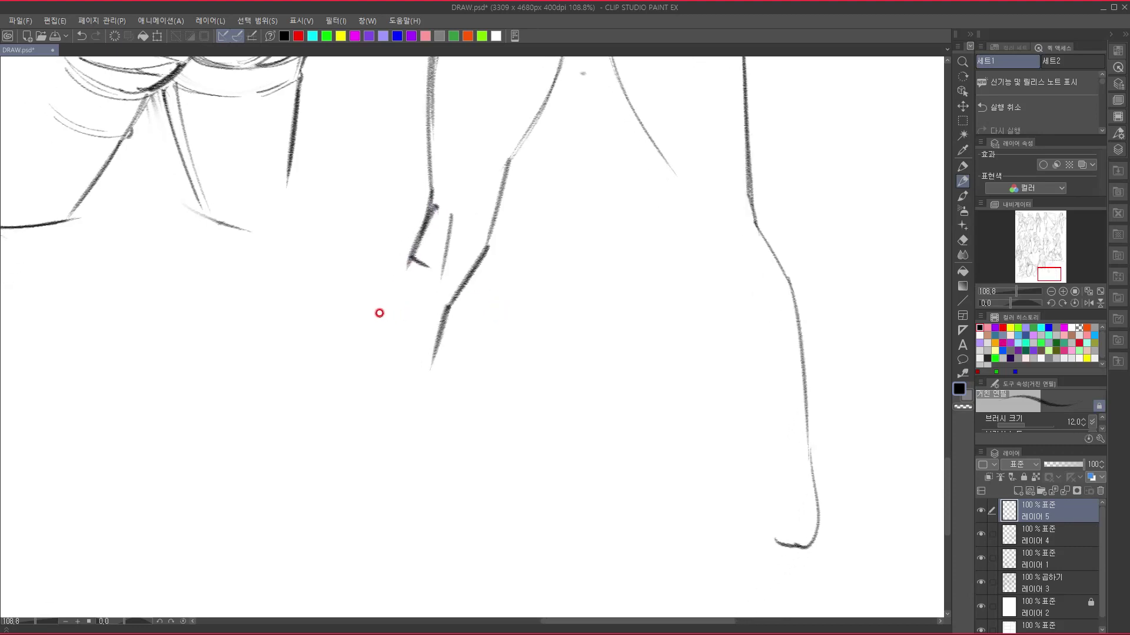
{"action": "mouse_move", "coordinate": [406, 263]}
{"action": "left_mouse_down"}
{"action": "mouse_move", "coordinate": [373, 371]}
{"action": "mouse_move", "coordinate": [376, 462]}
{"action": "left_mouse_up"}
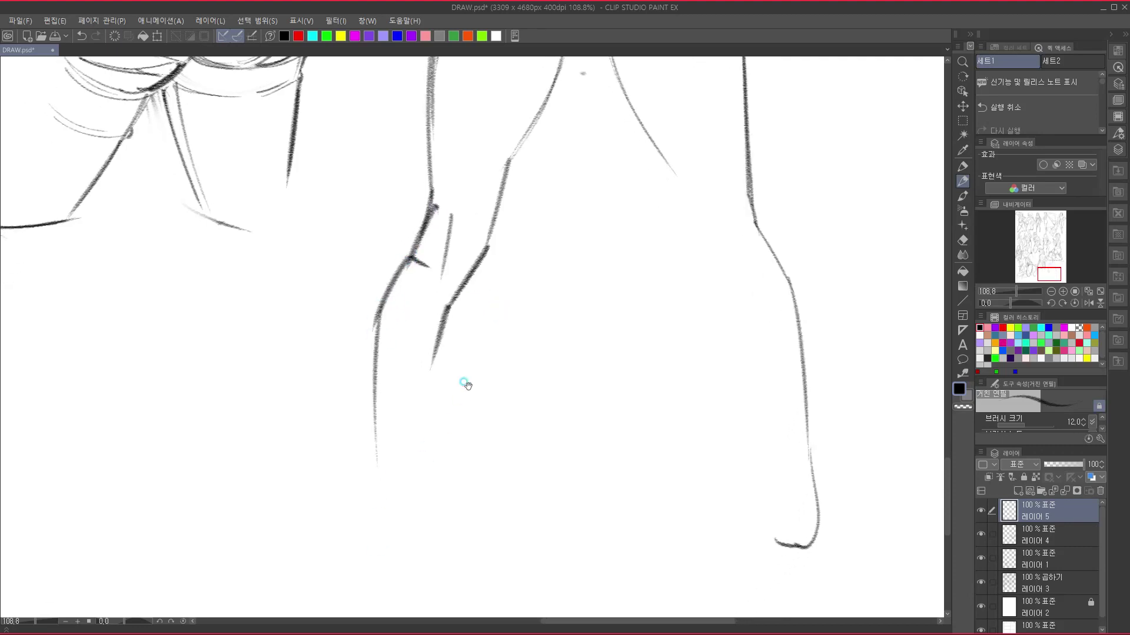
{"action": "left_click_drag", "start_coordinate": [436, 392], "coordinate": [465, 285]}
{"action": "mouse_move", "coordinate": [464, 239]}
{"action": "left_mouse_down"}
{"action": "mouse_move", "coordinate": [424, 365]}
{"action": "mouse_move", "coordinate": [416, 437]}
{"action": "left_mouse_up"}
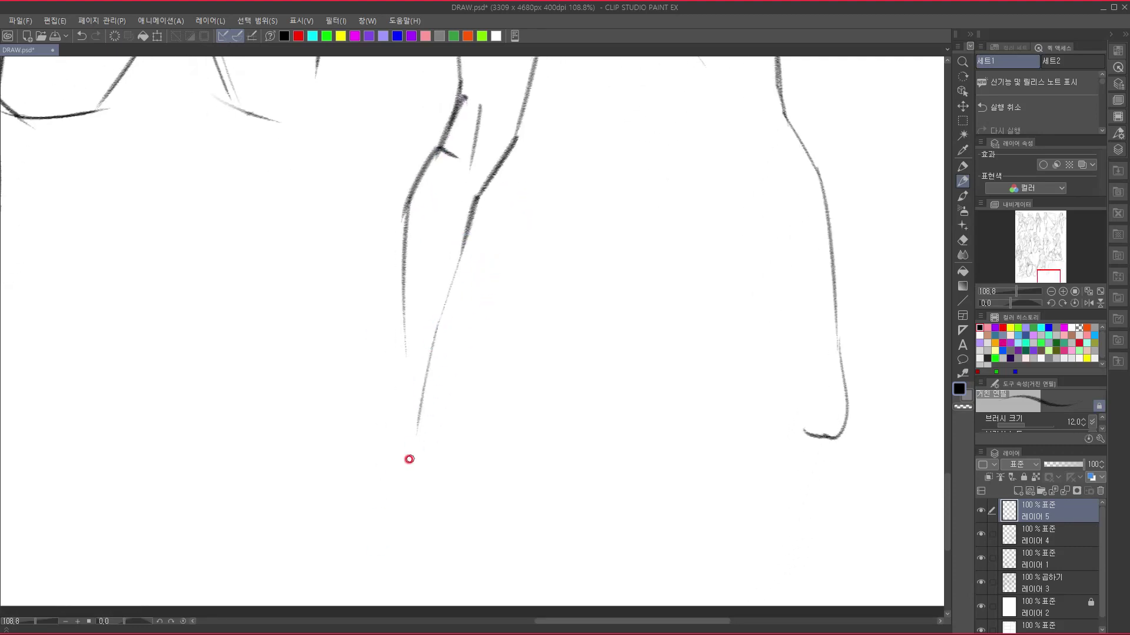
{"action": "mouse_move", "coordinate": [424, 396]}
{"action": "left_mouse_down"}
{"action": "mouse_move", "coordinate": [415, 452]}
{"action": "mouse_move", "coordinate": [433, 450]}
{"action": "left_mouse_up"}
{"action": "left_click_drag", "start_coordinate": [523, 369], "coordinate": [426, 492]}
{"action": "left_click_drag", "start_coordinate": [505, 318], "coordinate": [493, 297]}
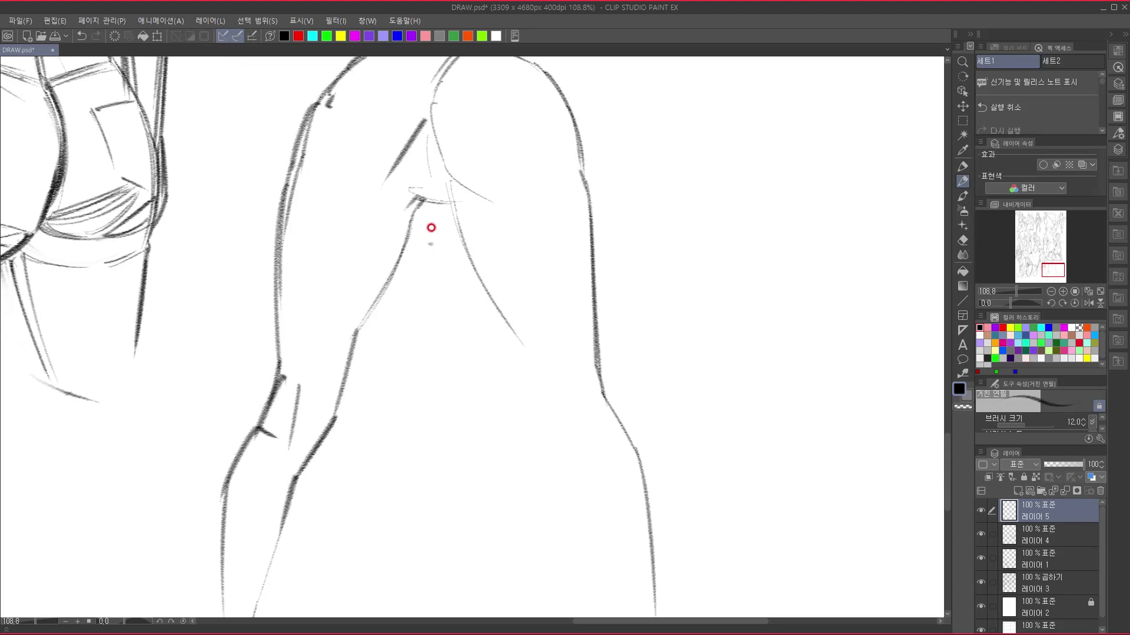
- Rough in the bent-over torso between the thighs with its side and shoulder lines, and start the hanging head with light arcs
{"action": "left_click", "coordinate": [406, 293]}
{"action": "left_click_drag", "start_coordinate": [388, 303], "coordinate": [435, 311]}
{"action": "mouse_move", "coordinate": [376, 311]}
{"action": "left_mouse_down"}
{"action": "mouse_move", "coordinate": [435, 300]}
{"action": "mouse_move", "coordinate": [419, 298]}
{"action": "mouse_move", "coordinate": [435, 313]}
{"action": "mouse_move", "coordinate": [488, 318]}
{"action": "left_mouse_up"}
{"action": "mouse_move", "coordinate": [456, 202]}
{"action": "left_mouse_down"}
{"action": "mouse_move", "coordinate": [484, 244]}
{"action": "mouse_move", "coordinate": [485, 277]}
{"action": "left_mouse_up"}
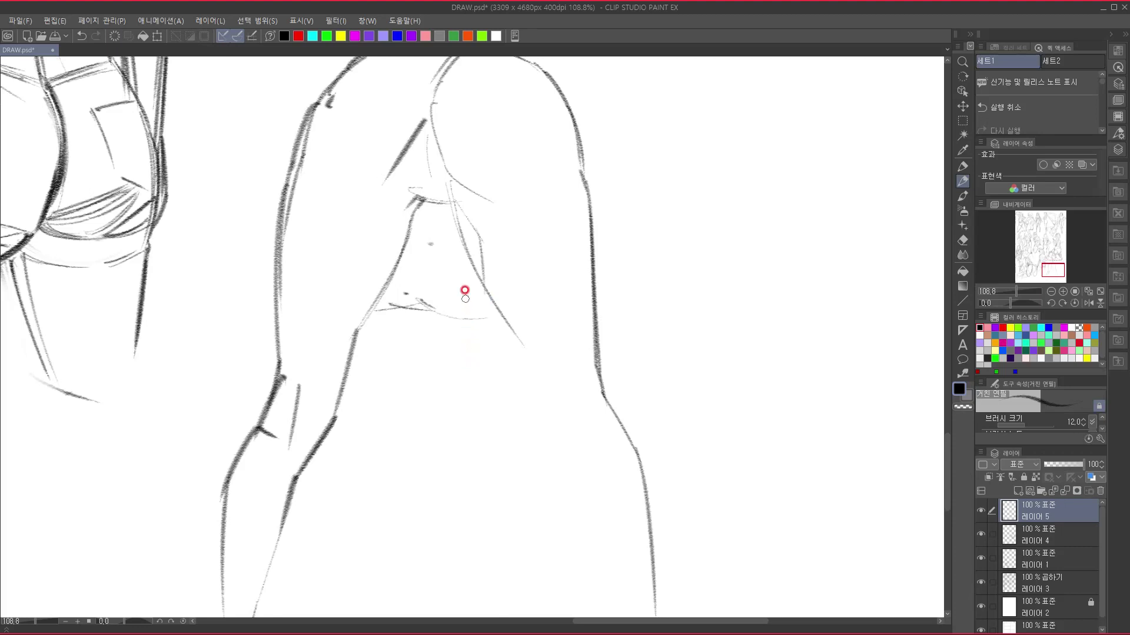
{"action": "left_click_drag", "start_coordinate": [414, 219], "coordinate": [453, 244]}
{"action": "left_click", "coordinate": [442, 338]}
{"action": "left_click_drag", "start_coordinate": [433, 315], "coordinate": [389, 357]}
{"action": "left_click_drag", "start_coordinate": [482, 330], "coordinate": [489, 352]}
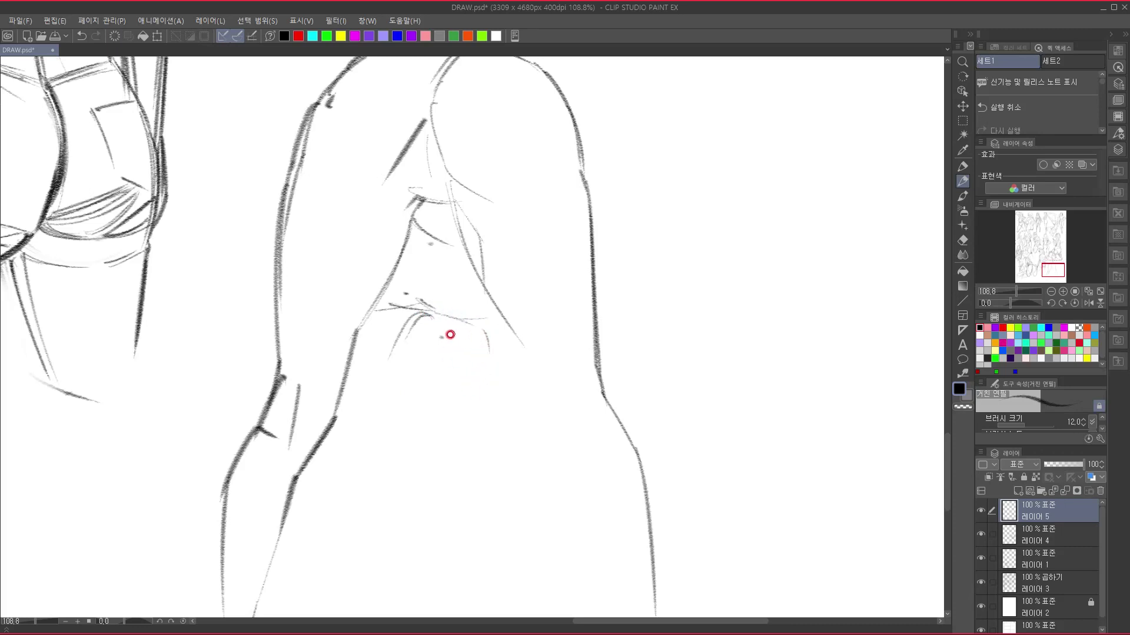
- Build up the rounded outline of the hanging head between the legs with strokes along both sides and the crown
{"action": "left_click_drag", "start_coordinate": [450, 332], "coordinate": [406, 397]}
{"action": "left_click_drag", "start_coordinate": [436, 311], "coordinate": [488, 344]}
{"action": "mouse_move", "coordinate": [422, 313]}
{"action": "left_mouse_down"}
{"action": "mouse_move", "coordinate": [363, 390]}
{"action": "mouse_move", "coordinate": [375, 419]}
{"action": "left_mouse_up"}
{"action": "left_click_drag", "start_coordinate": [483, 369], "coordinate": [458, 419]}
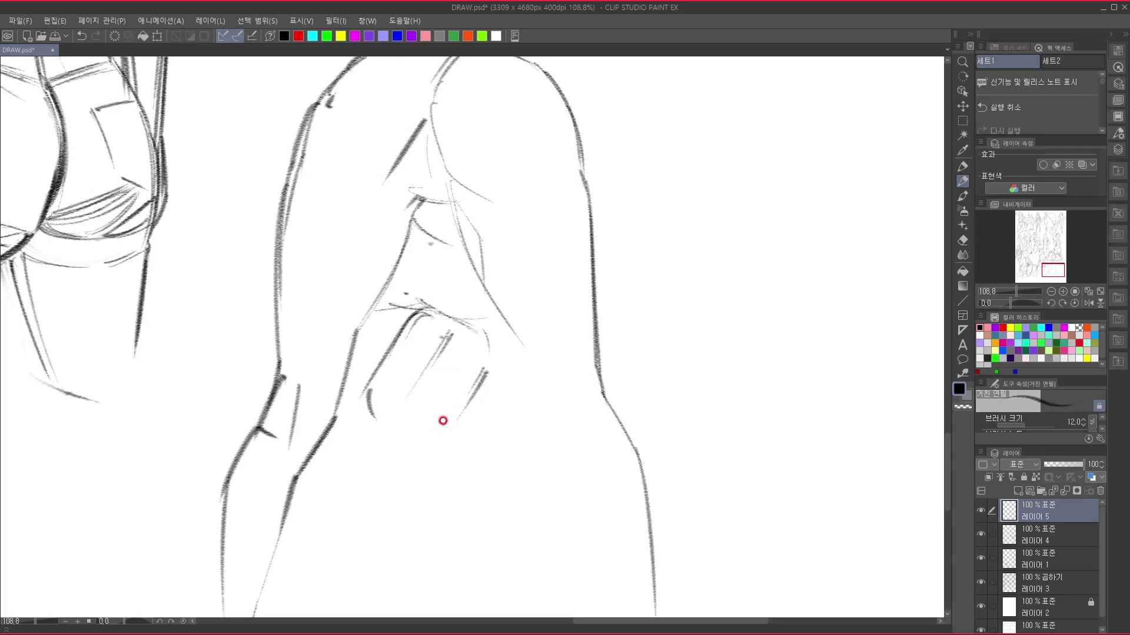
{"action": "left_click_drag", "start_coordinate": [481, 374], "coordinate": [445, 429]}
{"action": "mouse_move", "coordinate": [364, 395]}
{"action": "left_mouse_down"}
{"action": "mouse_move", "coordinate": [387, 439]}
{"action": "mouse_move", "coordinate": [421, 446]}
{"action": "mouse_move", "coordinate": [473, 414]}
{"action": "left_mouse_up"}
{"action": "left_click_drag", "start_coordinate": [491, 373], "coordinate": [457, 430]}
- Draw the left arm hanging beside the head to behind the knee, and restate the shoulder line above the head
{"action": "left_click_drag", "start_coordinate": [372, 315], "coordinate": [369, 351]}
{"action": "left_click_drag", "start_coordinate": [369, 390], "coordinate": [367, 406]}
{"action": "mouse_move", "coordinate": [372, 315]}
{"action": "left_mouse_down"}
{"action": "mouse_move", "coordinate": [366, 417]}
{"action": "mouse_move", "coordinate": [336, 436]}
{"action": "mouse_move", "coordinate": [373, 382]}
{"action": "mouse_move", "coordinate": [370, 325]}
{"action": "mouse_move", "coordinate": [366, 407]}
{"action": "mouse_move", "coordinate": [348, 455]}
{"action": "left_mouse_up"}
{"action": "left_click_drag", "start_coordinate": [348, 455], "coordinate": [319, 449]}
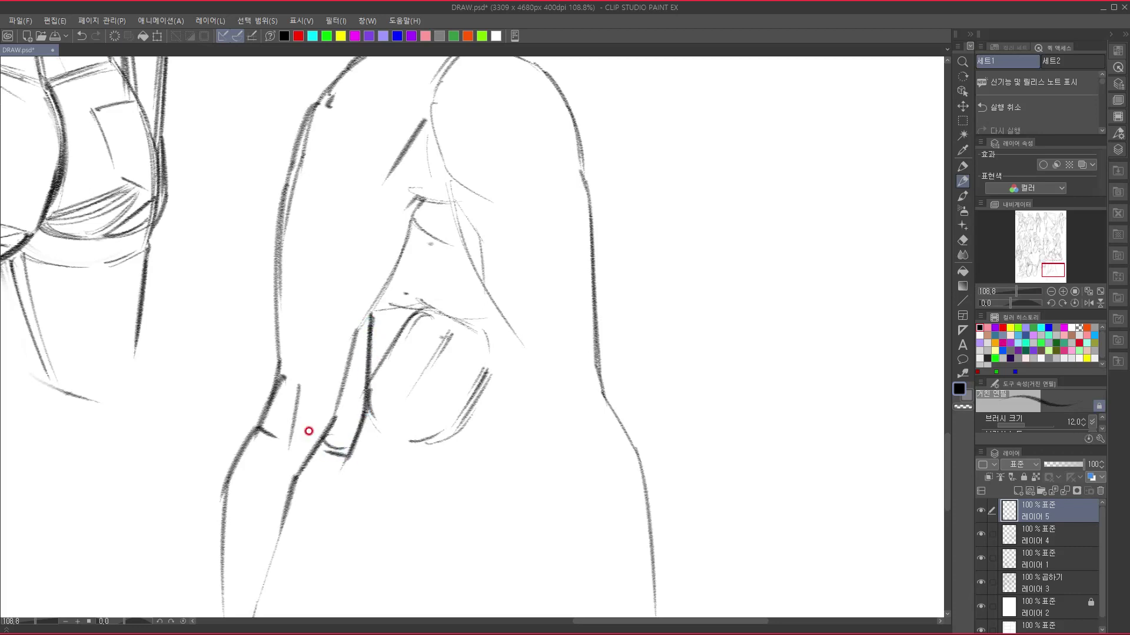
{"action": "mouse_move", "coordinate": [371, 306]}
{"action": "left_mouse_down"}
{"action": "mouse_move", "coordinate": [427, 296]}
{"action": "mouse_move", "coordinate": [428, 310]}
{"action": "mouse_move", "coordinate": [479, 322]}
{"action": "mouse_move", "coordinate": [459, 317]}
{"action": "mouse_move", "coordinate": [513, 304]}
{"action": "mouse_move", "coordinate": [427, 331]}
{"action": "mouse_move", "coordinate": [442, 356]}
{"action": "mouse_move", "coordinate": [491, 340]}
{"action": "left_mouse_up"}
{"action": "key", "text": "ctrl+z"}
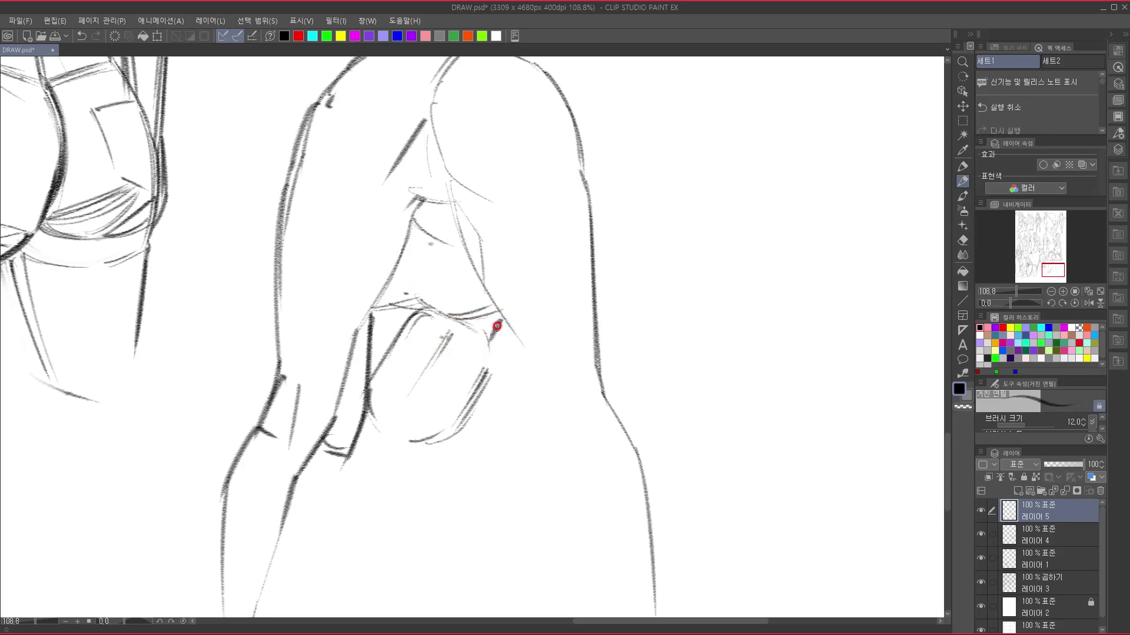
{"action": "mouse_move", "coordinate": [408, 297]}
{"action": "left_mouse_down"}
{"action": "mouse_move", "coordinate": [433, 317]}
{"action": "mouse_move", "coordinate": [492, 309]}
{"action": "left_mouse_up"}
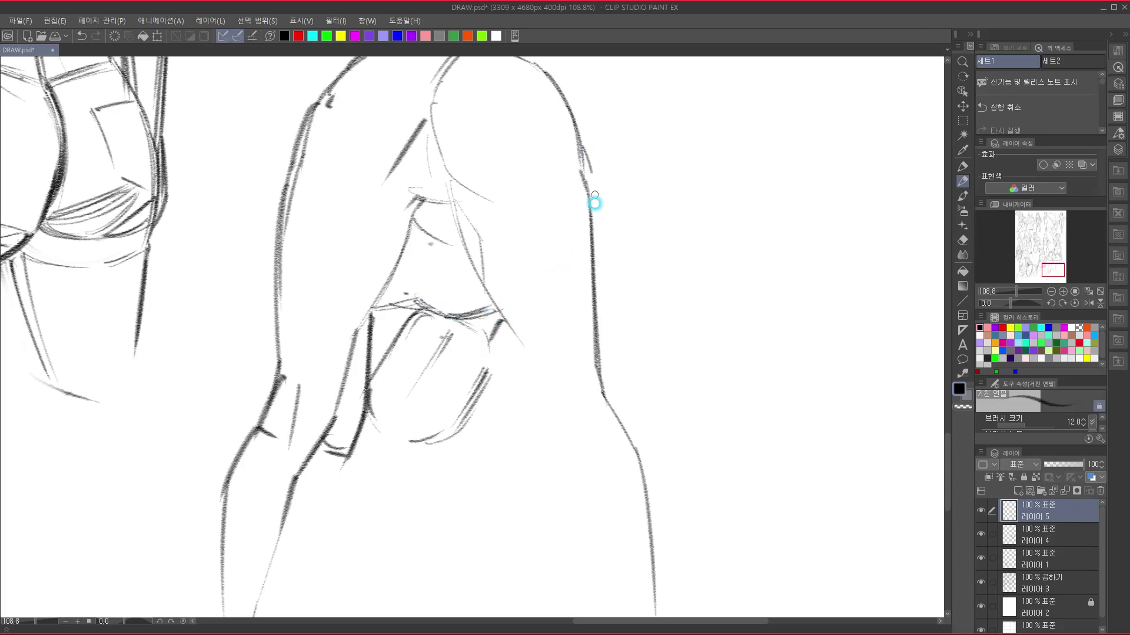
- Draw the bent right arm from the shoulder to the elbow beside the head and join it to the right inner thigh
{"action": "left_click_drag", "start_coordinate": [536, 329], "coordinate": [527, 301]}
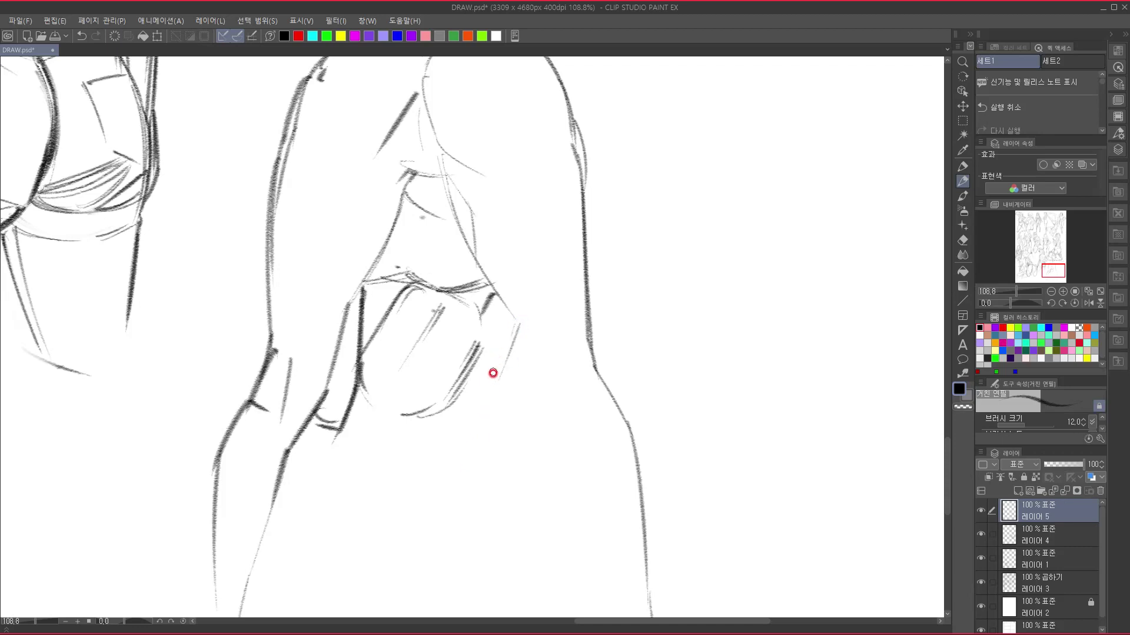
{"action": "left_click_drag", "start_coordinate": [519, 325], "coordinate": [451, 452]}
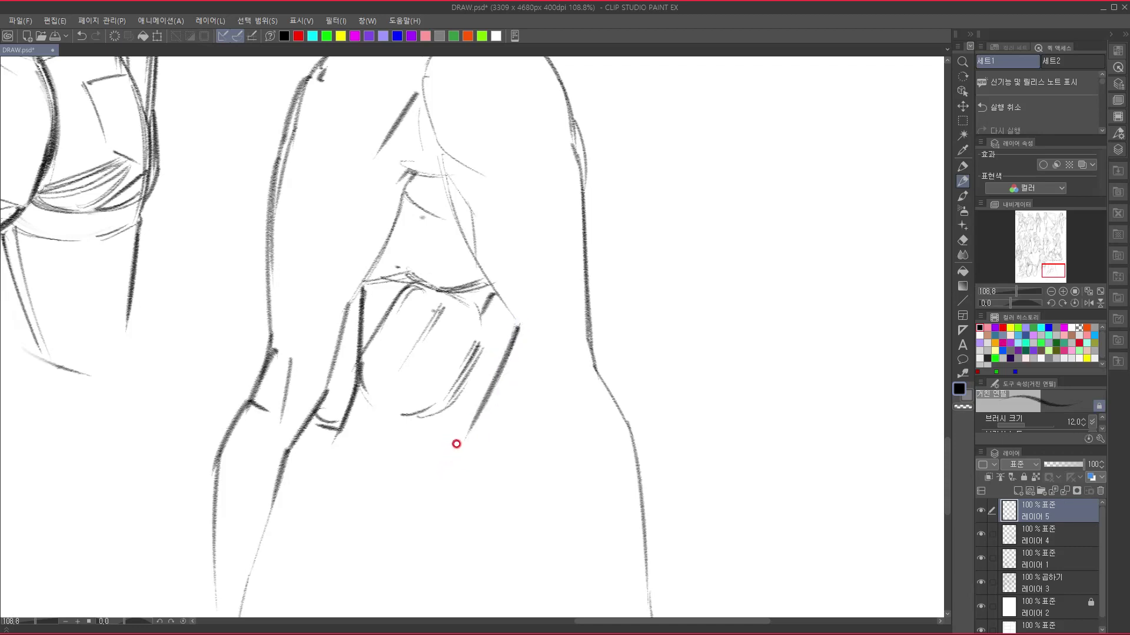
{"action": "mouse_move", "coordinate": [461, 381]}
{"action": "left_mouse_down"}
{"action": "mouse_move", "coordinate": [435, 411]}
{"action": "mouse_move", "coordinate": [459, 446]}
{"action": "left_mouse_up"}
{"action": "left_click_drag", "start_coordinate": [454, 442], "coordinate": [498, 455]}
{"action": "mouse_move", "coordinate": [541, 387]}
{"action": "left_mouse_down"}
{"action": "mouse_move", "coordinate": [449, 419]}
{"action": "mouse_move", "coordinate": [399, 336]}
{"action": "left_mouse_up"}
{"action": "mouse_move", "coordinate": [387, 249]}
{"action": "left_mouse_down"}
{"action": "mouse_move", "coordinate": [418, 333]}
{"action": "mouse_move", "coordinate": [443, 361]}
{"action": "left_mouse_up"}
{"action": "left_click_drag", "start_coordinate": [484, 396], "coordinate": [475, 382]}
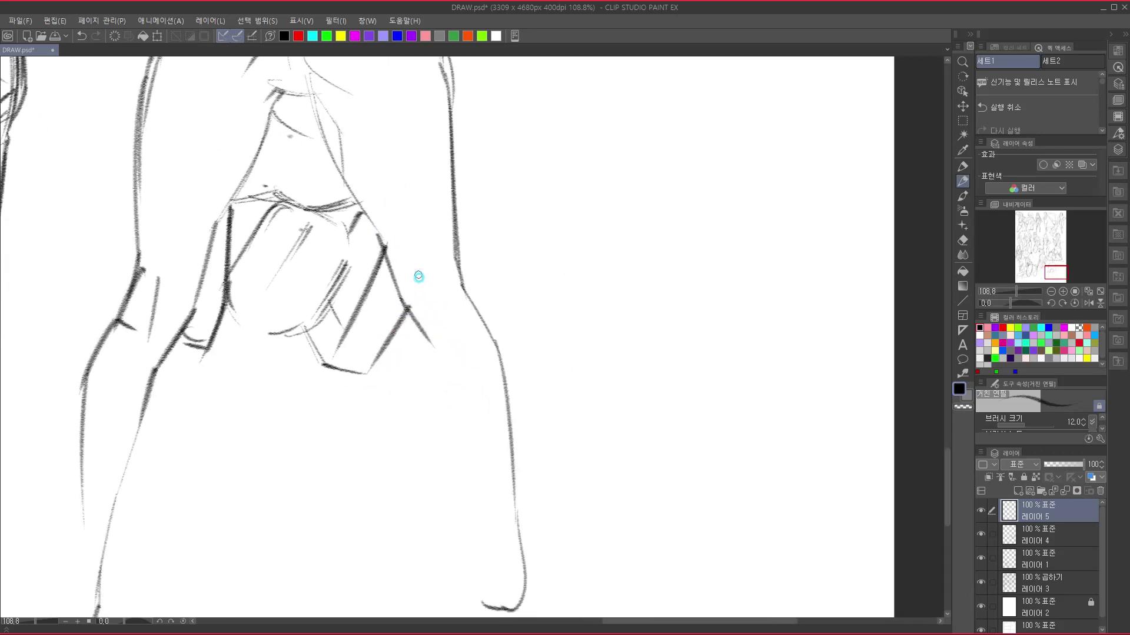
- Mark the right knee crease, reinforce the outer calf, and draw the inner calf line down to the ankle
{"action": "left_click_drag", "start_coordinate": [418, 266], "coordinate": [428, 300]}
{"action": "mouse_move", "coordinate": [421, 267]}
{"action": "left_mouse_down"}
{"action": "mouse_move", "coordinate": [432, 310]}
{"action": "mouse_move", "coordinate": [466, 297]}
{"action": "left_mouse_up"}
{"action": "mouse_move", "coordinate": [461, 344]}
{"action": "left_mouse_down"}
{"action": "mouse_move", "coordinate": [443, 296]}
{"action": "mouse_move", "coordinate": [422, 341]}
{"action": "mouse_move", "coordinate": [492, 511]}
{"action": "left_mouse_up"}
{"action": "mouse_move", "coordinate": [443, 246]}
{"action": "left_mouse_down"}
{"action": "mouse_move", "coordinate": [486, 313]}
{"action": "mouse_move", "coordinate": [500, 426]}
{"action": "left_mouse_up"}
{"action": "left_click_drag", "start_coordinate": [489, 324], "coordinate": [512, 510]}
{"action": "left_click_drag", "start_coordinate": [535, 423], "coordinate": [545, 326]}
{"action": "mouse_move", "coordinate": [522, 377]}
{"action": "left_mouse_down"}
{"action": "mouse_move", "coordinate": [546, 439]}
{"action": "mouse_move", "coordinate": [537, 416]}
{"action": "mouse_move", "coordinate": [529, 457]}
{"action": "left_mouse_up"}
{"action": "mouse_move", "coordinate": [501, 387]}
{"action": "left_mouse_down"}
{"action": "mouse_move", "coordinate": [512, 429]}
{"action": "mouse_move", "coordinate": [509, 488]}
{"action": "mouse_move", "coordinate": [533, 489]}
{"action": "left_mouse_up"}
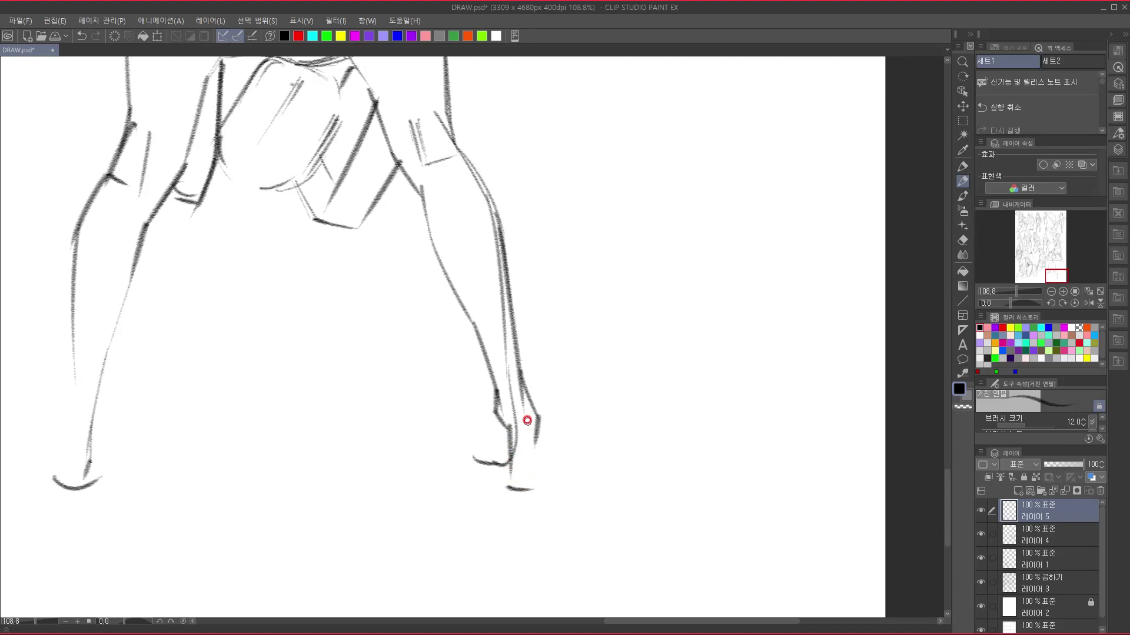
- Sketch the outer edge of the right foot and add a stroke for the left foot near its heel
{"action": "mouse_move", "coordinate": [526, 439]}
{"action": "left_mouse_down"}
{"action": "mouse_move", "coordinate": [541, 474]}
{"action": "mouse_move", "coordinate": [540, 436]}
{"action": "mouse_move", "coordinate": [566, 464]}
{"action": "mouse_move", "coordinate": [547, 492]}
{"action": "left_mouse_up"}
{"action": "left_click_drag", "start_coordinate": [408, 509], "coordinate": [669, 493]}
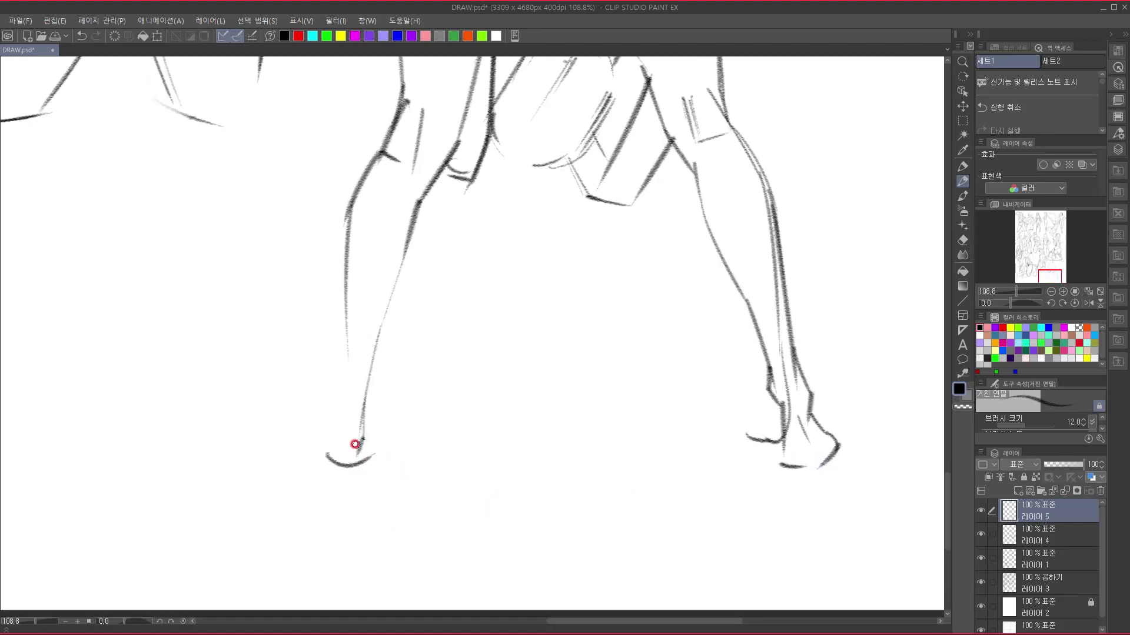
{"action": "left_click_drag", "start_coordinate": [341, 404], "coordinate": [329, 483]}
- Redraw the hanging head's side contours and its lower edge where it meets the shoulders
{"action": "mouse_move", "coordinate": [573, 312]}
{"action": "left_mouse_down"}
{"action": "mouse_move", "coordinate": [504, 466]}
{"action": "mouse_move", "coordinate": [467, 469]}
{"action": "left_mouse_up"}
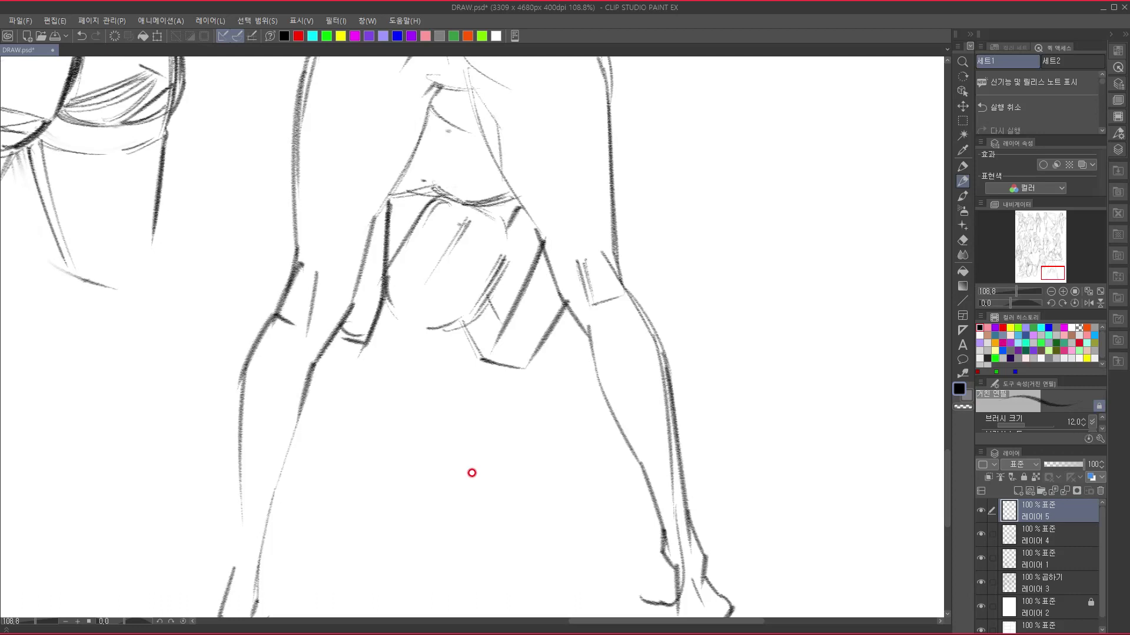
{"action": "key", "text": "minus"}
{"action": "key", "text": "minus"}
{"action": "key", "text": "minus"}
{"action": "key", "text": "minus"}
{"action": "key", "text": "minus"}
{"action": "key", "text": "minus"}
{"action": "key", "text": "minus"}
{"action": "key", "text": "minus"}
{"action": "key", "text": "minus"}
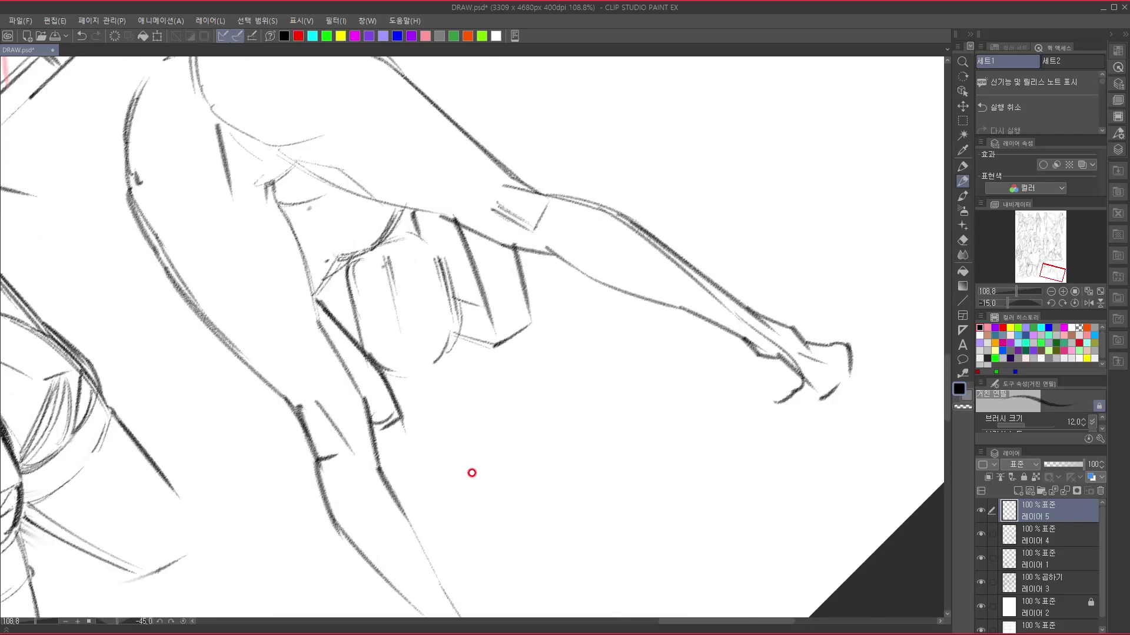
{"action": "key", "text": "minus"}
{"action": "key", "text": "minus"}
{"action": "key", "text": "minus"}
{"action": "key", "text": "minus"}
{"action": "key", "text": "minus"}
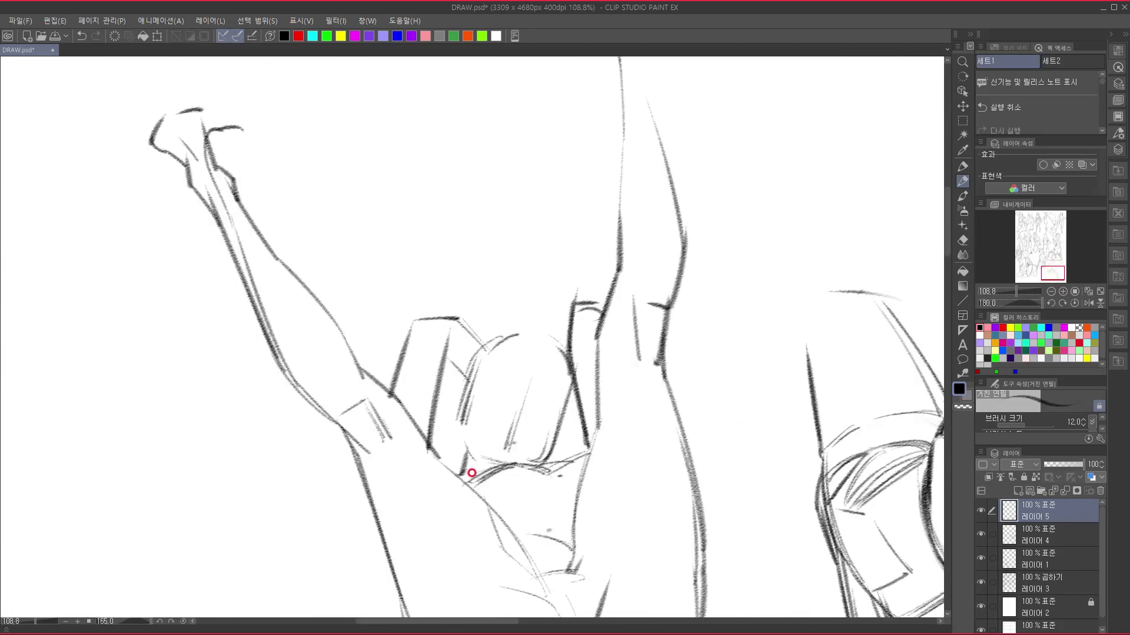
{"action": "mouse_move", "coordinate": [622, 469]}
{"action": "left_mouse_down"}
{"action": "mouse_move", "coordinate": [492, 421]}
{"action": "mouse_move", "coordinate": [503, 409]}
{"action": "left_mouse_up"}
{"action": "mouse_move", "coordinate": [370, 308]}
{"action": "left_mouse_down"}
{"action": "mouse_move", "coordinate": [379, 335]}
{"action": "mouse_move", "coordinate": [431, 265]}
{"action": "mouse_move", "coordinate": [413, 289]}
{"action": "mouse_move", "coordinate": [428, 300]}
{"action": "mouse_move", "coordinate": [448, 282]}
{"action": "mouse_move", "coordinate": [431, 260]}
{"action": "mouse_move", "coordinate": [460, 290]}
{"action": "mouse_move", "coordinate": [436, 259]}
{"action": "mouse_move", "coordinate": [466, 318]}
{"action": "mouse_move", "coordinate": [461, 355]}
{"action": "left_mouse_up"}
{"action": "left_click_drag", "start_coordinate": [463, 313], "coordinate": [459, 362]}
{"action": "left_click_drag", "start_coordinate": [373, 298], "coordinate": [372, 362]}
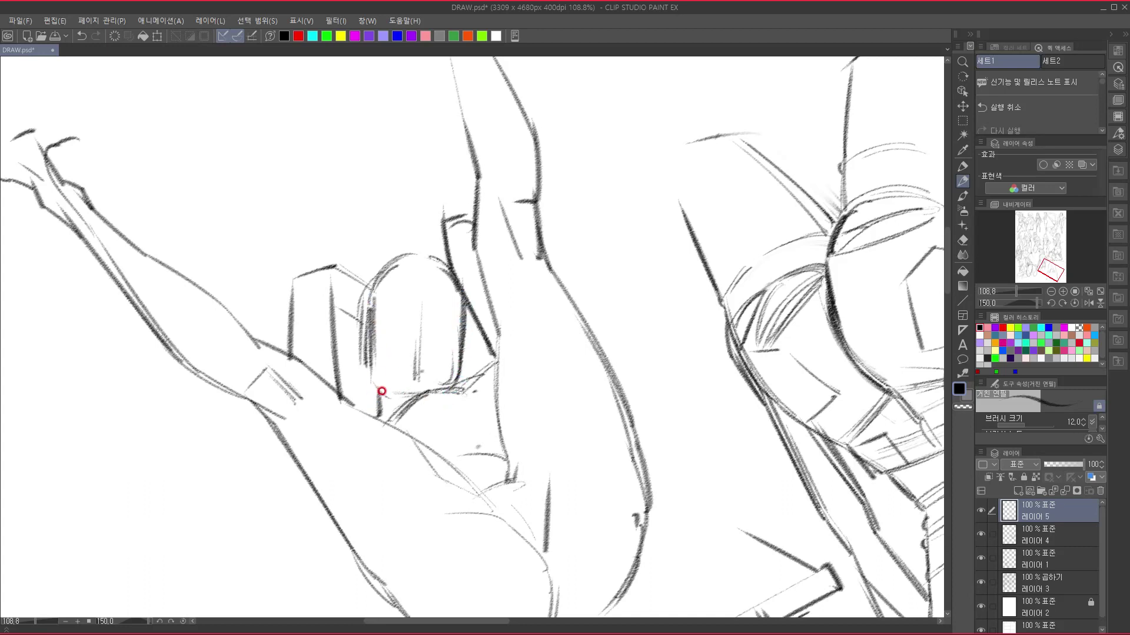
- Add a short neck edge and lighten the rough guide lines inside the hanging head
{"action": "mouse_move", "coordinate": [391, 290]}
{"action": "left_mouse_down"}
{"action": "mouse_move", "coordinate": [370, 352]}
{"action": "mouse_move", "coordinate": [416, 323]}
{"action": "left_mouse_up"}
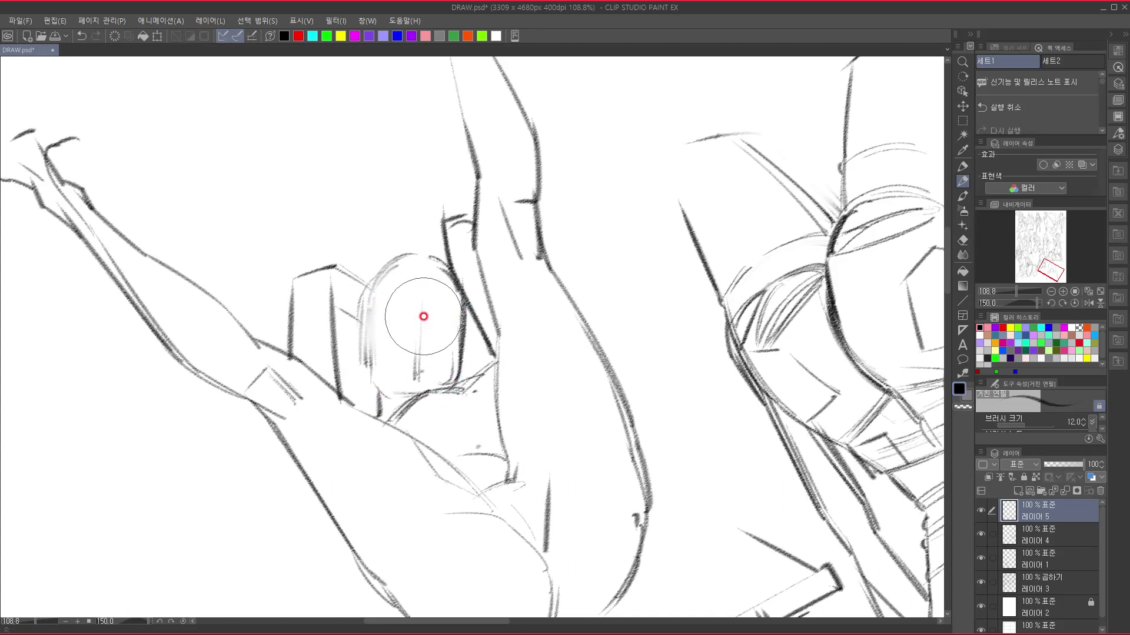
{"action": "mouse_move", "coordinate": [370, 307]}
{"action": "left_mouse_down"}
{"action": "mouse_move", "coordinate": [370, 355]}
{"action": "mouse_move", "coordinate": [390, 266]}
{"action": "mouse_move", "coordinate": [410, 255]}
{"action": "mouse_move", "coordinate": [419, 311]}
{"action": "mouse_move", "coordinate": [445, 313]}
{"action": "left_mouse_up"}
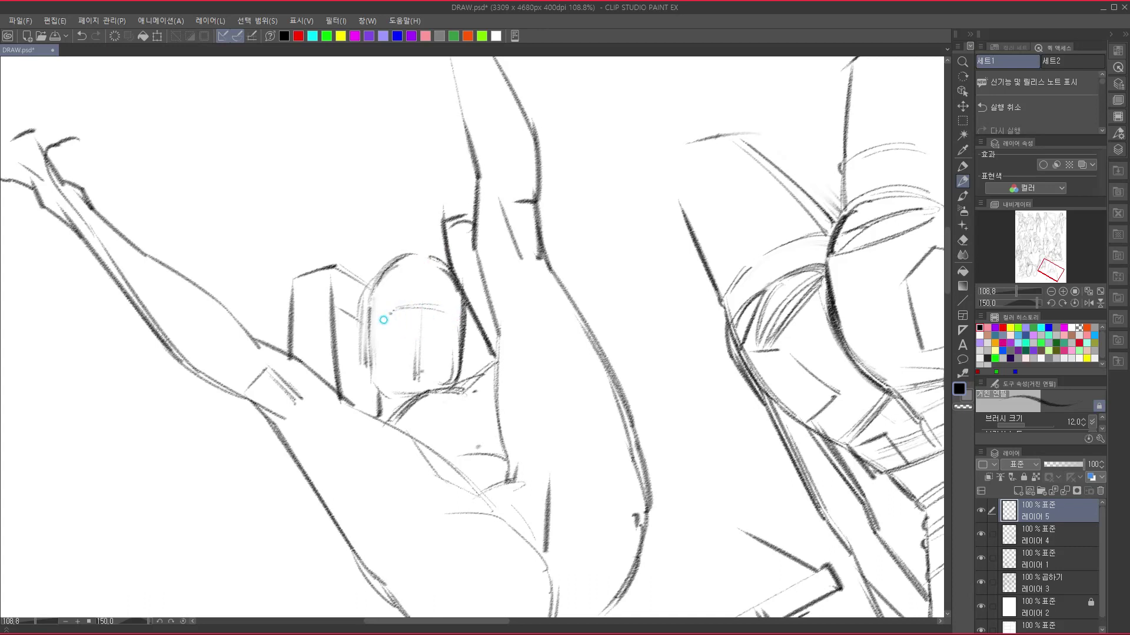
- Try a broadly smiling face with brow line, narrowed eyes, nose and open mouth on the hanging head
{"action": "left_click_drag", "start_coordinate": [387, 318], "coordinate": [415, 320]}
{"action": "key", "text": "ctrl+z"}
{"action": "key", "text": "ctrl+z"}
{"action": "left_click_drag", "start_coordinate": [389, 316], "coordinate": [393, 328]}
{"action": "left_click_drag", "start_coordinate": [385, 323], "coordinate": [446, 323]}
{"action": "left_click_drag", "start_coordinate": [430, 327], "coordinate": [447, 326]}
{"action": "left_click_drag", "start_coordinate": [389, 309], "coordinate": [455, 311]}
{"action": "mouse_move", "coordinate": [435, 310]}
{"action": "left_mouse_down"}
{"action": "mouse_move", "coordinate": [451, 308]}
{"action": "mouse_move", "coordinate": [420, 327]}
{"action": "left_mouse_up"}
{"action": "key", "text": "ctrl+z"}
{"action": "left_click_drag", "start_coordinate": [417, 338], "coordinate": [424, 338]}
{"action": "left_click_drag", "start_coordinate": [428, 352], "coordinate": [439, 357]}
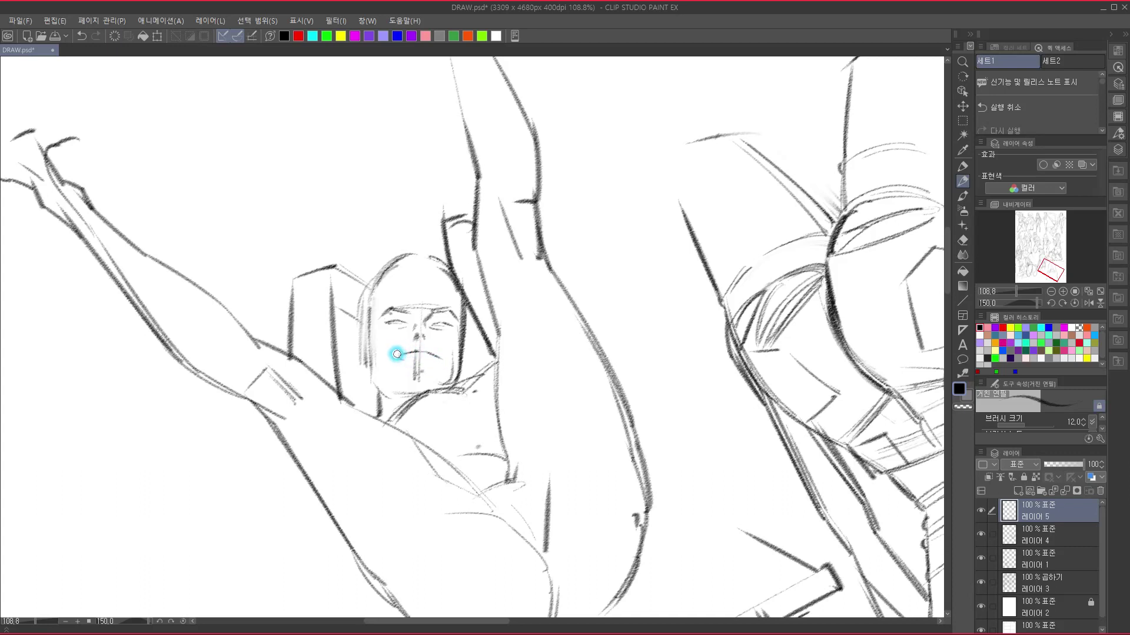
{"action": "left_click_drag", "start_coordinate": [436, 357], "coordinate": [407, 369]}
{"action": "mouse_move", "coordinate": [402, 339]}
{"action": "left_mouse_down"}
{"action": "mouse_move", "coordinate": [398, 373]}
{"action": "mouse_move", "coordinate": [446, 351]}
{"action": "mouse_move", "coordinate": [441, 371]}
{"action": "left_mouse_up"}
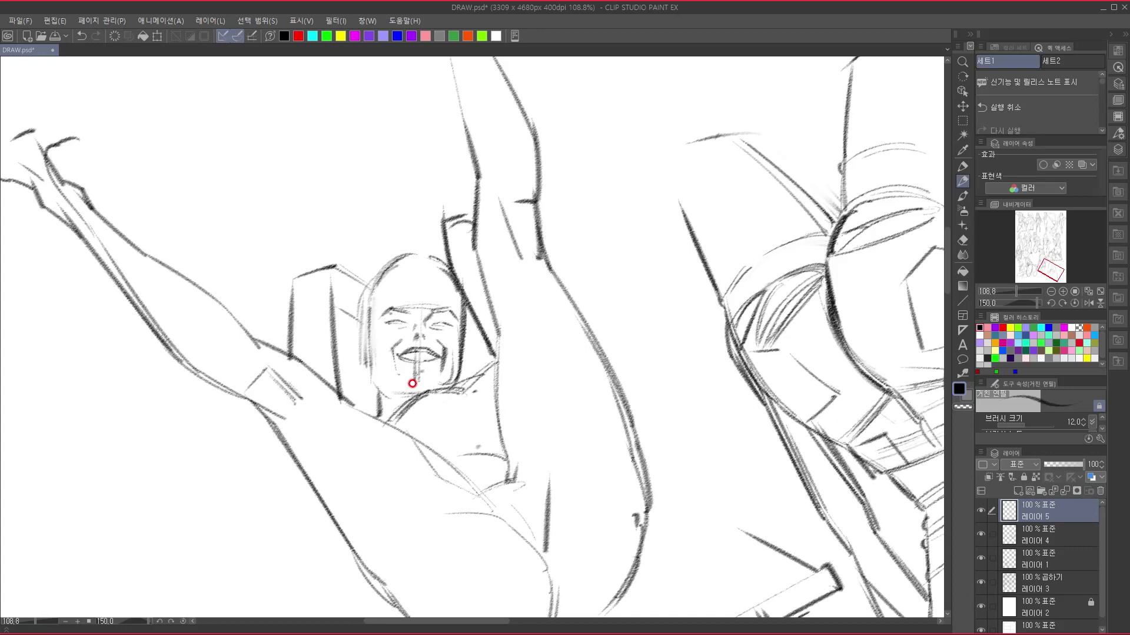
- Reinforce the head's jaw and crown contours and erase the smiling face
{"action": "left_click_drag", "start_coordinate": [374, 371], "coordinate": [415, 393]}
{"action": "left_click_drag", "start_coordinate": [386, 383], "coordinate": [445, 385]}
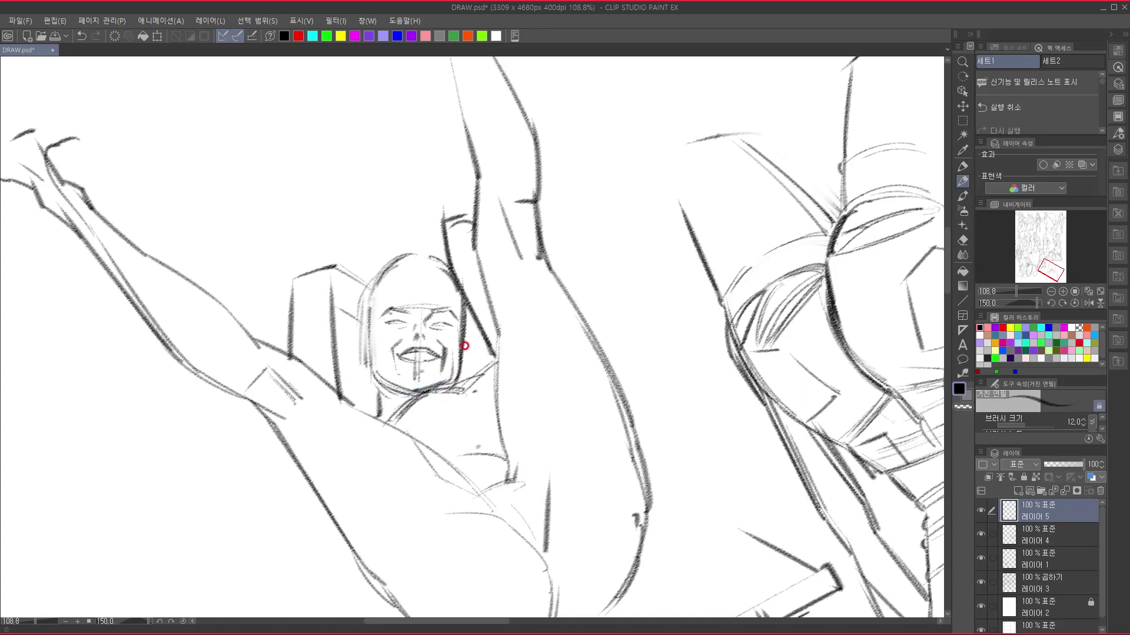
{"action": "mouse_move", "coordinate": [464, 346]}
{"action": "left_mouse_down"}
{"action": "mouse_move", "coordinate": [408, 307]}
{"action": "mouse_move", "coordinate": [416, 365]}
{"action": "mouse_move", "coordinate": [452, 338]}
{"action": "left_mouse_up"}
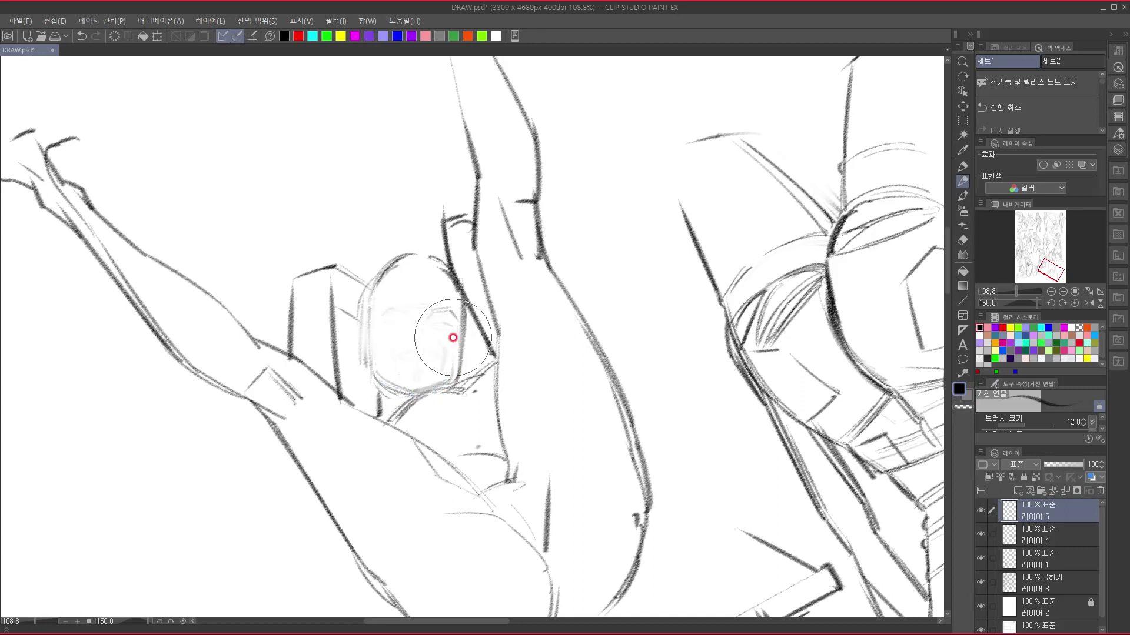
{"action": "mouse_move", "coordinate": [373, 284]}
{"action": "left_mouse_down"}
{"action": "mouse_move", "coordinate": [419, 254]}
{"action": "mouse_move", "coordinate": [434, 263]}
{"action": "left_mouse_up"}
- Redraw the face turned slightly aside, with a curved brow line, oval face edge, eyes, nose and open mouth
{"action": "left_click_drag", "start_coordinate": [381, 312], "coordinate": [441, 307]}
{"action": "mouse_move", "coordinate": [400, 303]}
{"action": "left_mouse_down"}
{"action": "mouse_move", "coordinate": [382, 332]}
{"action": "mouse_move", "coordinate": [404, 350]}
{"action": "mouse_move", "coordinate": [375, 321]}
{"action": "mouse_move", "coordinate": [430, 364]}
{"action": "left_mouse_up"}
{"action": "left_click_drag", "start_coordinate": [380, 332], "coordinate": [430, 364]}
{"action": "left_click_drag", "start_coordinate": [456, 329], "coordinate": [446, 348]}
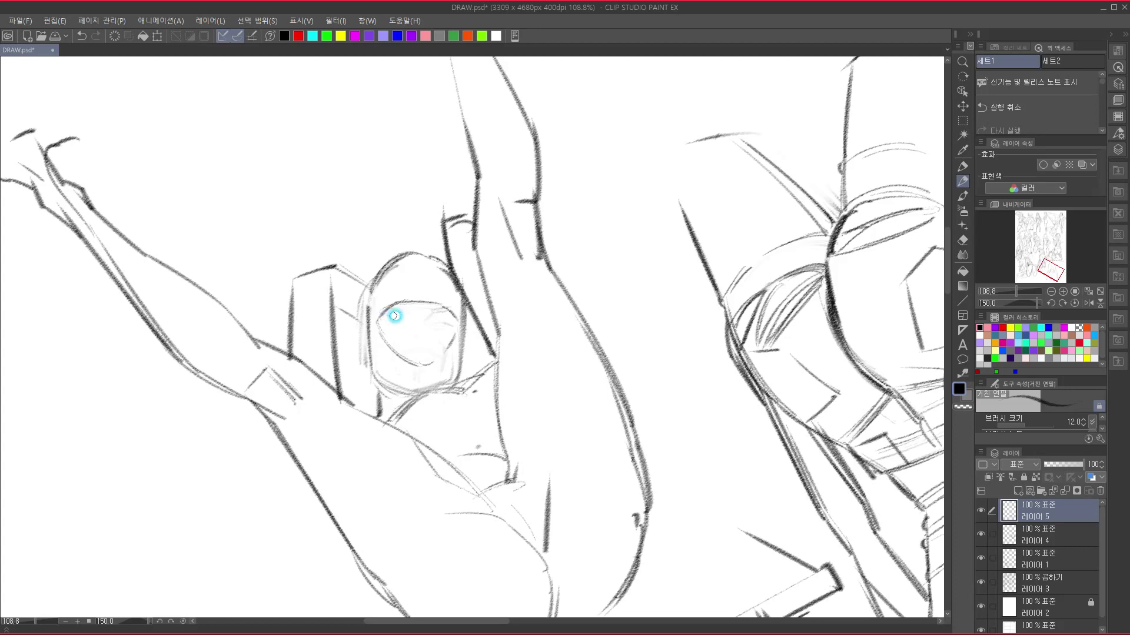
{"action": "left_click_drag", "start_coordinate": [380, 314], "coordinate": [407, 319]}
{"action": "mouse_move", "coordinate": [432, 308]}
{"action": "left_mouse_down"}
{"action": "mouse_move", "coordinate": [421, 332]}
{"action": "mouse_move", "coordinate": [394, 305]}
{"action": "mouse_move", "coordinate": [430, 310]}
{"action": "mouse_move", "coordinate": [431, 339]}
{"action": "mouse_move", "coordinate": [418, 324]}
{"action": "mouse_move", "coordinate": [411, 333]}
{"action": "mouse_move", "coordinate": [423, 323]}
{"action": "mouse_move", "coordinate": [434, 347]}
{"action": "mouse_move", "coordinate": [420, 338]}
{"action": "mouse_move", "coordinate": [438, 335]}
{"action": "mouse_move", "coordinate": [413, 347]}
{"action": "left_mouse_up"}
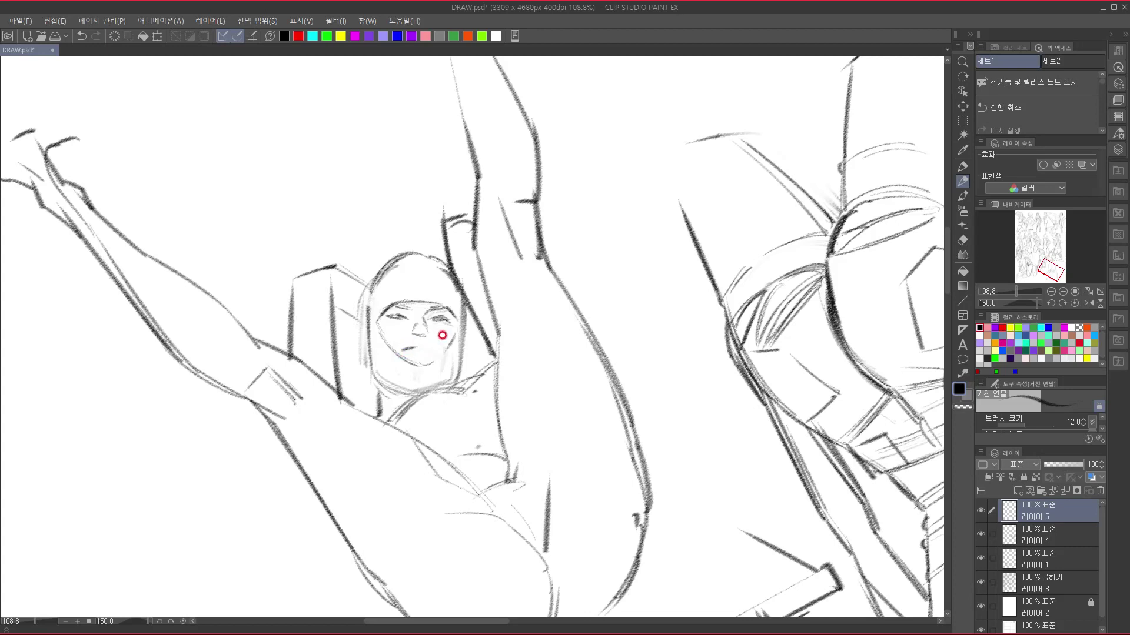
{"action": "mouse_move", "coordinate": [419, 347]}
{"action": "left_mouse_down"}
{"action": "mouse_move", "coordinate": [444, 356]}
{"action": "mouse_move", "coordinate": [400, 351]}
{"action": "mouse_move", "coordinate": [441, 354]}
{"action": "mouse_move", "coordinate": [409, 353]}
{"action": "mouse_move", "coordinate": [428, 358]}
{"action": "mouse_move", "coordinate": [446, 324]}
{"action": "mouse_move", "coordinate": [432, 356]}
{"action": "left_mouse_up"}
- Add both ears, firm up the jawline, and darken the neck edges down to the shoulders
{"action": "mouse_move", "coordinate": [362, 337]}
{"action": "left_mouse_down"}
{"action": "mouse_move", "coordinate": [371, 357]}
{"action": "mouse_move", "coordinate": [358, 350]}
{"action": "mouse_move", "coordinate": [373, 353]}
{"action": "left_mouse_up"}
{"action": "left_click_drag", "start_coordinate": [466, 340], "coordinate": [465, 353]}
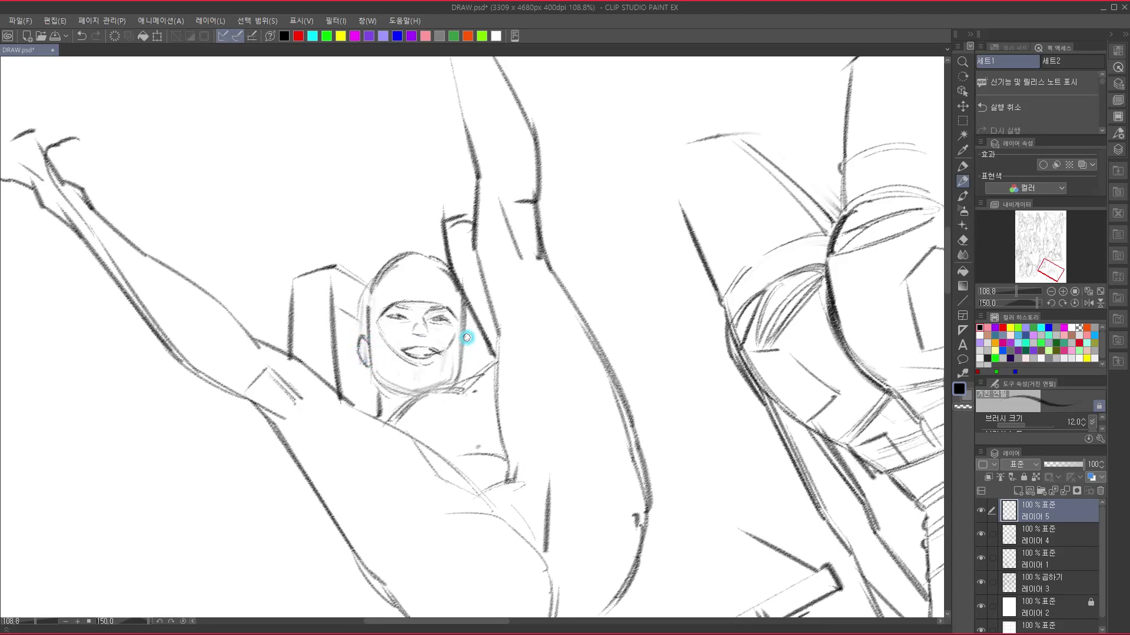
{"action": "mouse_move", "coordinate": [466, 343]}
{"action": "left_mouse_down"}
{"action": "mouse_move", "coordinate": [462, 375]}
{"action": "mouse_move", "coordinate": [467, 329]}
{"action": "mouse_move", "coordinate": [453, 379]}
{"action": "mouse_move", "coordinate": [457, 368]}
{"action": "left_mouse_up"}
{"action": "mouse_move", "coordinate": [374, 365]}
{"action": "left_mouse_down"}
{"action": "mouse_move", "coordinate": [391, 383]}
{"action": "mouse_move", "coordinate": [442, 390]}
{"action": "left_mouse_up"}
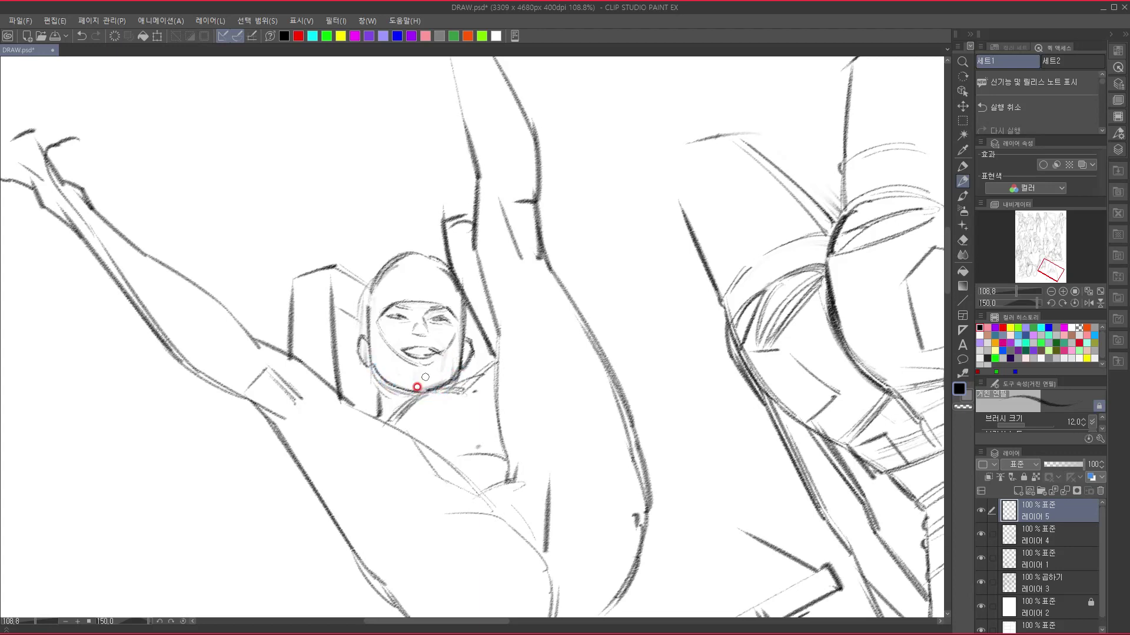
{"action": "mouse_move", "coordinate": [379, 371]}
{"action": "left_mouse_down"}
{"action": "mouse_move", "coordinate": [423, 391]}
{"action": "mouse_move", "coordinate": [359, 392]}
{"action": "mouse_move", "coordinate": [393, 418]}
{"action": "mouse_move", "coordinate": [384, 379]}
{"action": "mouse_move", "coordinate": [385, 417]}
{"action": "left_mouse_up"}
{"action": "mouse_move", "coordinate": [446, 384]}
{"action": "left_mouse_down"}
{"action": "mouse_move", "coordinate": [382, 393]}
{"action": "mouse_move", "coordinate": [380, 420]}
{"action": "left_mouse_up"}
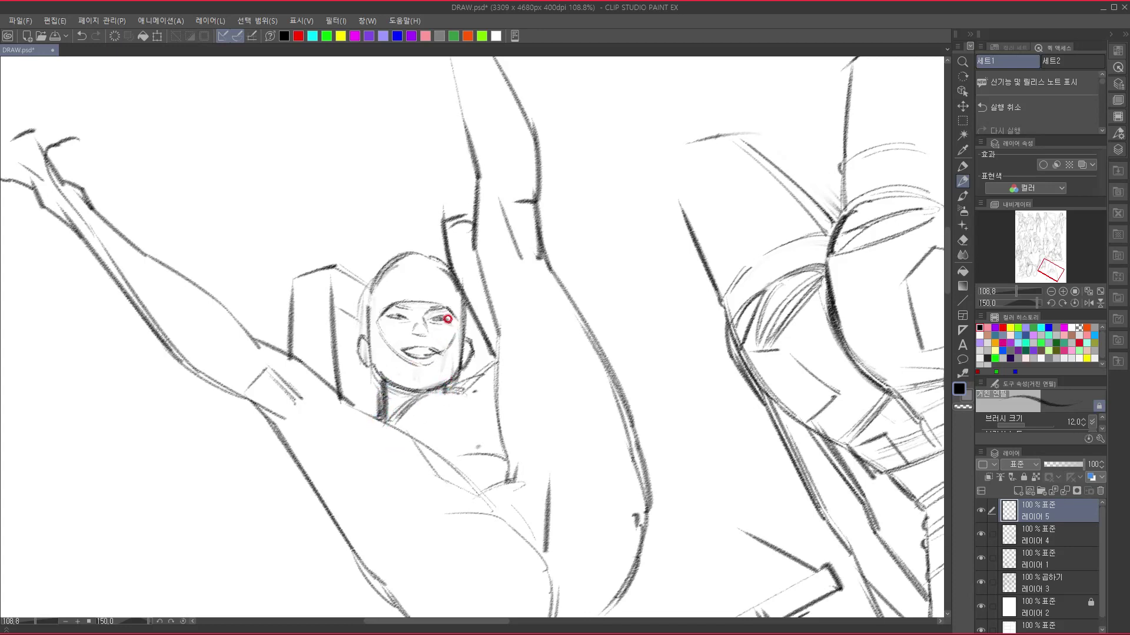
- Refine the eyes, nose tip and smiling lips, and darken the ear and neck edge
{"action": "mouse_move", "coordinate": [390, 316]}
{"action": "left_mouse_down"}
{"action": "mouse_move", "coordinate": [400, 309]}
{"action": "mouse_move", "coordinate": [403, 320]}
{"action": "left_mouse_up"}
{"action": "mouse_move", "coordinate": [399, 323]}
{"action": "left_mouse_down"}
{"action": "mouse_move", "coordinate": [441, 323]}
{"action": "mouse_move", "coordinate": [417, 335]}
{"action": "mouse_move", "coordinate": [436, 350]}
{"action": "mouse_move", "coordinate": [430, 337]}
{"action": "left_mouse_up"}
{"action": "left_click_drag", "start_coordinate": [405, 350], "coordinate": [422, 354]}
{"action": "key", "text": "ctrl+z"}
{"action": "left_click_drag", "start_coordinate": [401, 352], "coordinate": [427, 357]}
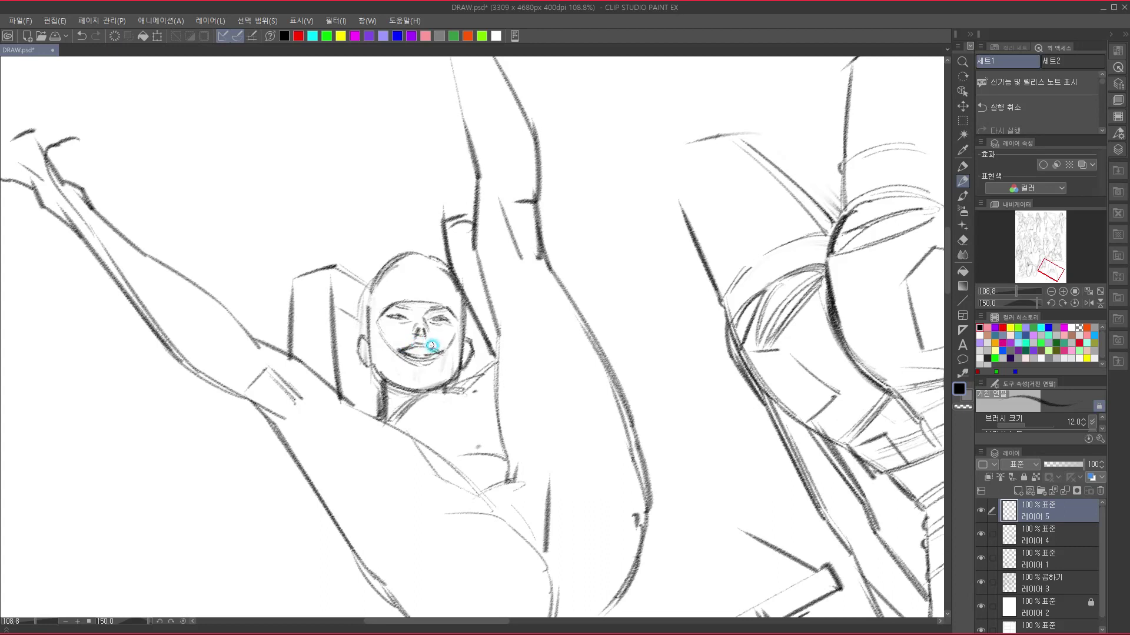
{"action": "left_click_drag", "start_coordinate": [432, 347], "coordinate": [444, 357]}
{"action": "left_click_drag", "start_coordinate": [364, 344], "coordinate": [379, 422]}
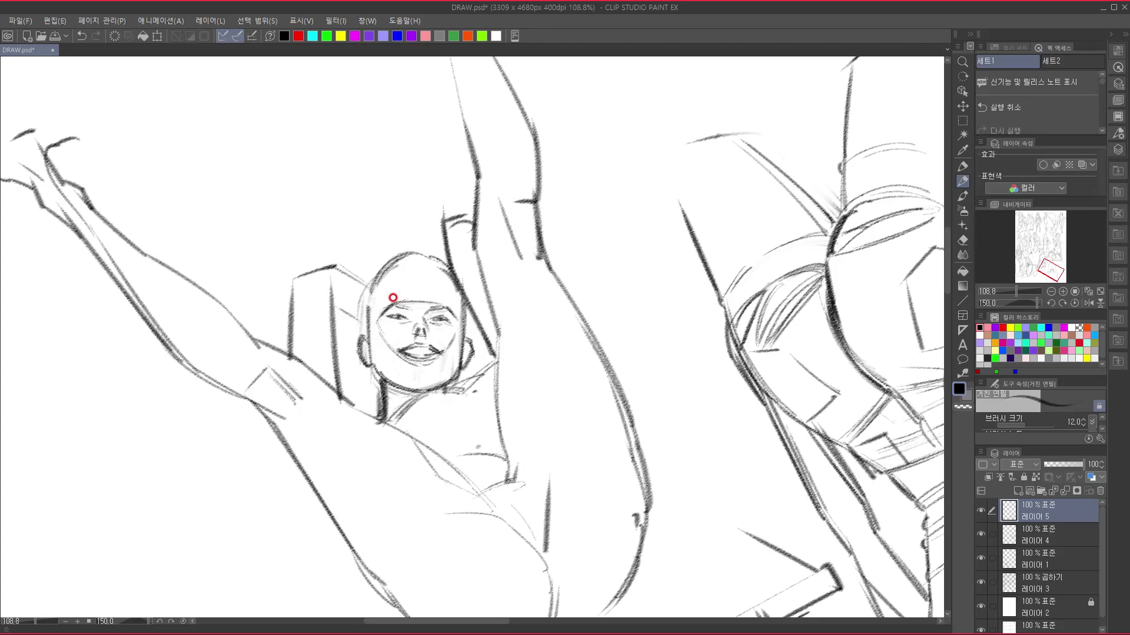
- Reset the canvas rotation to 0 and reinforce the crown and side contour of the upside-down head
{"action": "left_click", "coordinate": [183, 621]}
{"action": "left_click_drag", "start_coordinate": [564, 517], "coordinate": [543, 471]}
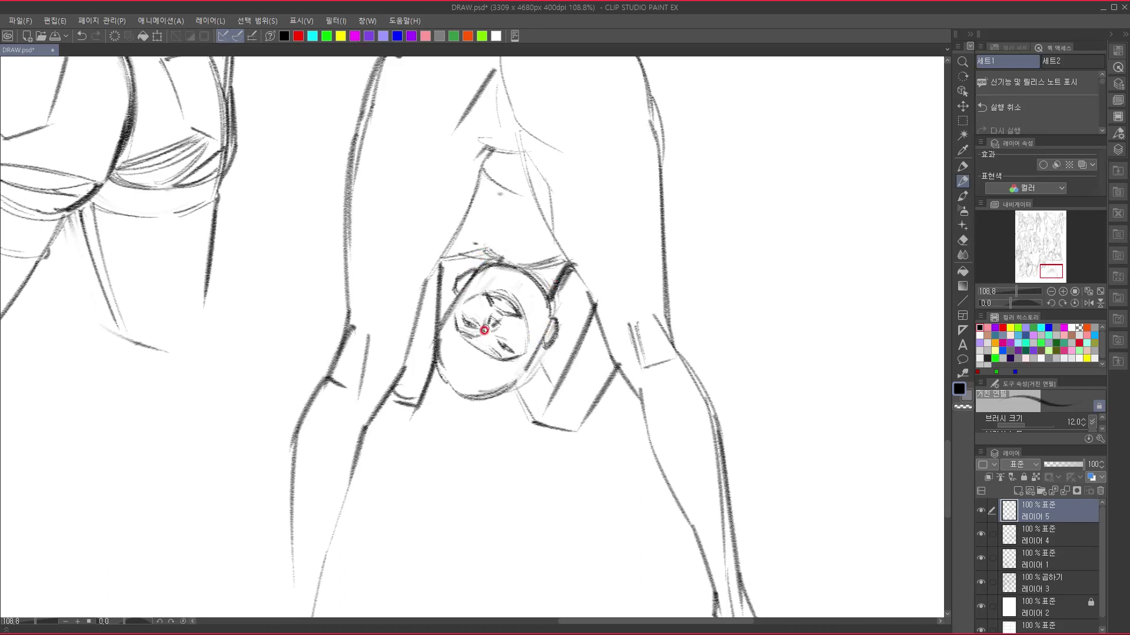
{"action": "mouse_move", "coordinate": [441, 360]}
{"action": "left_mouse_down"}
{"action": "mouse_move", "coordinate": [457, 381]}
{"action": "mouse_move", "coordinate": [498, 392]}
{"action": "mouse_move", "coordinate": [528, 363]}
{"action": "left_mouse_up"}
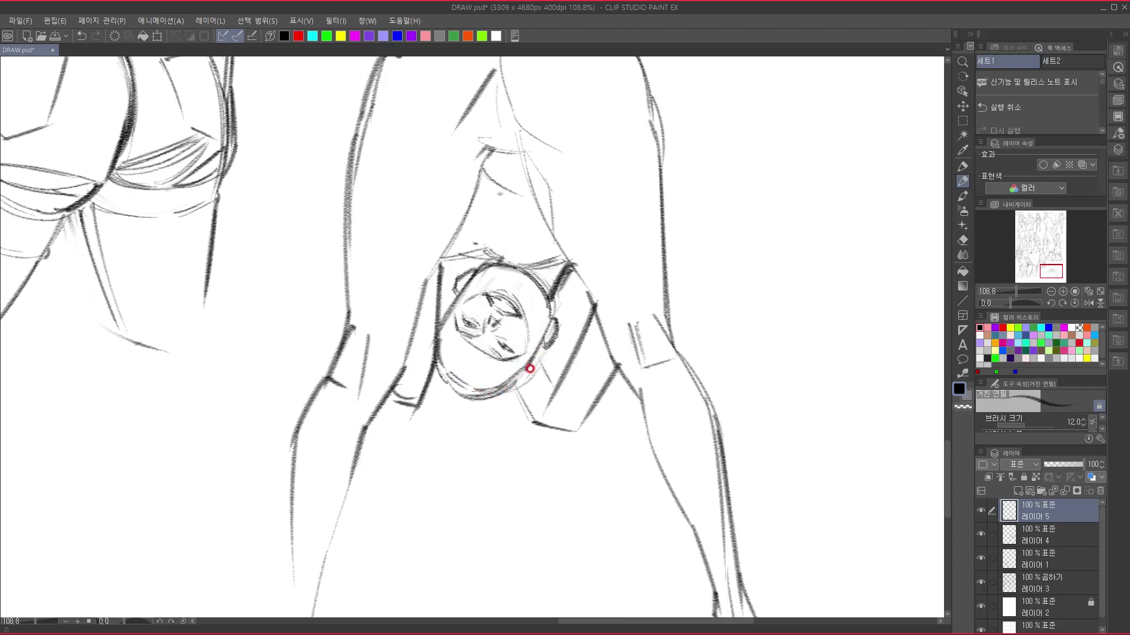
{"action": "mouse_move", "coordinate": [534, 366]}
{"action": "left_mouse_down"}
{"action": "mouse_move", "coordinate": [562, 358]}
{"action": "mouse_move", "coordinate": [535, 360]}
{"action": "mouse_move", "coordinate": [551, 359]}
{"action": "mouse_move", "coordinate": [542, 365]}
{"action": "mouse_move", "coordinate": [547, 341]}
{"action": "mouse_move", "coordinate": [553, 389]}
{"action": "left_mouse_up"}
{"action": "left_click_drag", "start_coordinate": [482, 392], "coordinate": [524, 375]}
- Sketch long hair hanging from the crown between the legs, ending in curved, pointed tips
{"action": "left_click_drag", "start_coordinate": [509, 421], "coordinate": [500, 353]}
{"action": "mouse_move", "coordinate": [425, 372]}
{"action": "left_mouse_down"}
{"action": "mouse_move", "coordinate": [418, 422]}
{"action": "mouse_move", "coordinate": [447, 448]}
{"action": "mouse_move", "coordinate": [428, 465]}
{"action": "left_mouse_up"}
{"action": "mouse_move", "coordinate": [421, 402]}
{"action": "left_mouse_down"}
{"action": "mouse_move", "coordinate": [432, 441]}
{"action": "mouse_move", "coordinate": [462, 413]}
{"action": "mouse_move", "coordinate": [438, 395]}
{"action": "mouse_move", "coordinate": [453, 451]}
{"action": "left_mouse_up"}
{"action": "mouse_move", "coordinate": [454, 399]}
{"action": "left_mouse_down"}
{"action": "mouse_move", "coordinate": [439, 467]}
{"action": "mouse_move", "coordinate": [450, 483]}
{"action": "mouse_move", "coordinate": [474, 455]}
{"action": "mouse_move", "coordinate": [522, 480]}
{"action": "mouse_move", "coordinate": [476, 466]}
{"action": "mouse_move", "coordinate": [497, 496]}
{"action": "left_mouse_up"}
{"action": "left_click_drag", "start_coordinate": [463, 442], "coordinate": [524, 468]}
{"action": "mouse_move", "coordinate": [476, 331]}
{"action": "left_mouse_down"}
{"action": "mouse_move", "coordinate": [487, 419]}
{"action": "mouse_move", "coordinate": [517, 478]}
{"action": "left_mouse_up"}
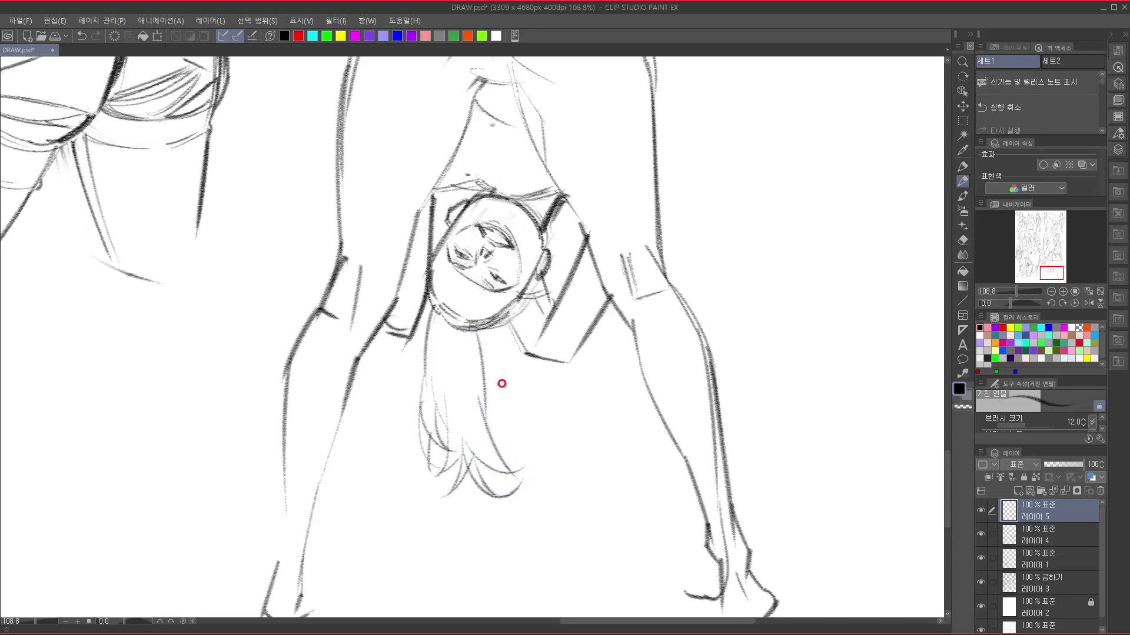
- Fill out the right half of the hanging hair with an outer curve and overlapping inner strands
{"action": "mouse_move", "coordinate": [499, 327]}
{"action": "left_mouse_down"}
{"action": "mouse_move", "coordinate": [501, 390]}
{"action": "mouse_move", "coordinate": [534, 404]}
{"action": "left_mouse_up"}
{"action": "left_click_drag", "start_coordinate": [506, 328], "coordinate": [534, 394]}
{"action": "left_click_drag", "start_coordinate": [519, 350], "coordinate": [541, 452]}
{"action": "mouse_move", "coordinate": [528, 378]}
{"action": "left_mouse_down"}
{"action": "mouse_move", "coordinate": [529, 461]}
{"action": "mouse_move", "coordinate": [518, 361]}
{"action": "mouse_move", "coordinate": [517, 405]}
{"action": "left_mouse_up"}
{"action": "mouse_move", "coordinate": [508, 360]}
{"action": "left_mouse_down"}
{"action": "mouse_move", "coordinate": [507, 407]}
{"action": "mouse_move", "coordinate": [492, 409]}
{"action": "mouse_move", "coordinate": [535, 409]}
{"action": "left_mouse_up"}
{"action": "left_click_drag", "start_coordinate": [484, 444], "coordinate": [522, 431]}
{"action": "mouse_move", "coordinate": [518, 309]}
{"action": "left_mouse_down"}
{"action": "mouse_move", "coordinate": [508, 357]}
{"action": "mouse_move", "coordinate": [526, 412]}
{"action": "mouse_move", "coordinate": [516, 432]}
{"action": "left_mouse_up"}
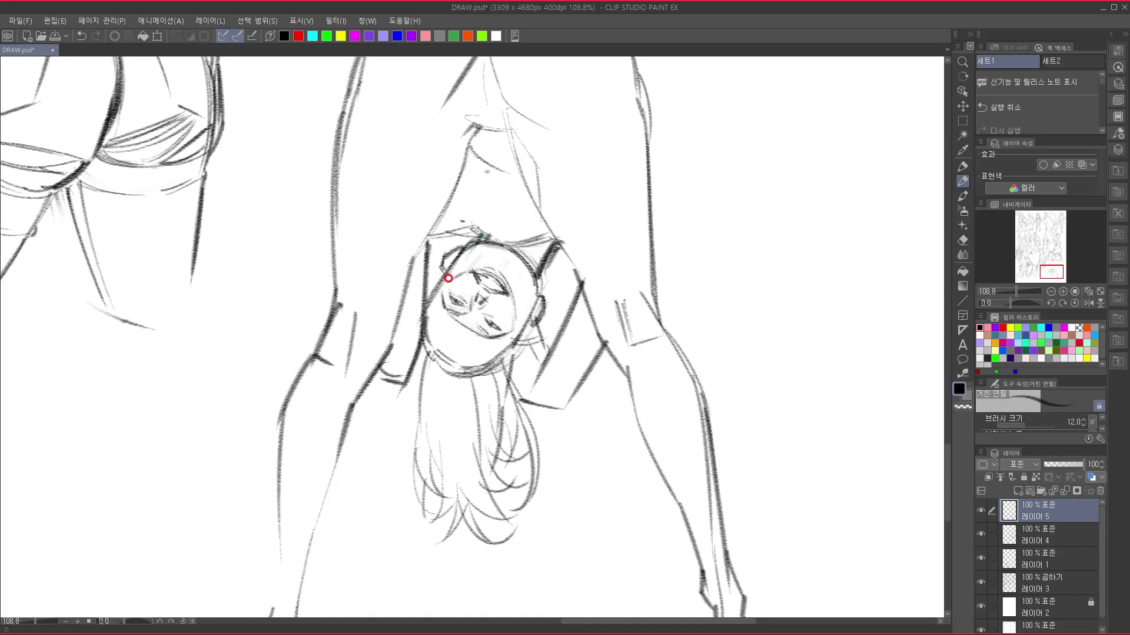
- Redraw the rounded top contour of the hips and buttocks, softening the left side and thickening the right
{"action": "left_click_drag", "start_coordinate": [469, 276], "coordinate": [496, 439]}
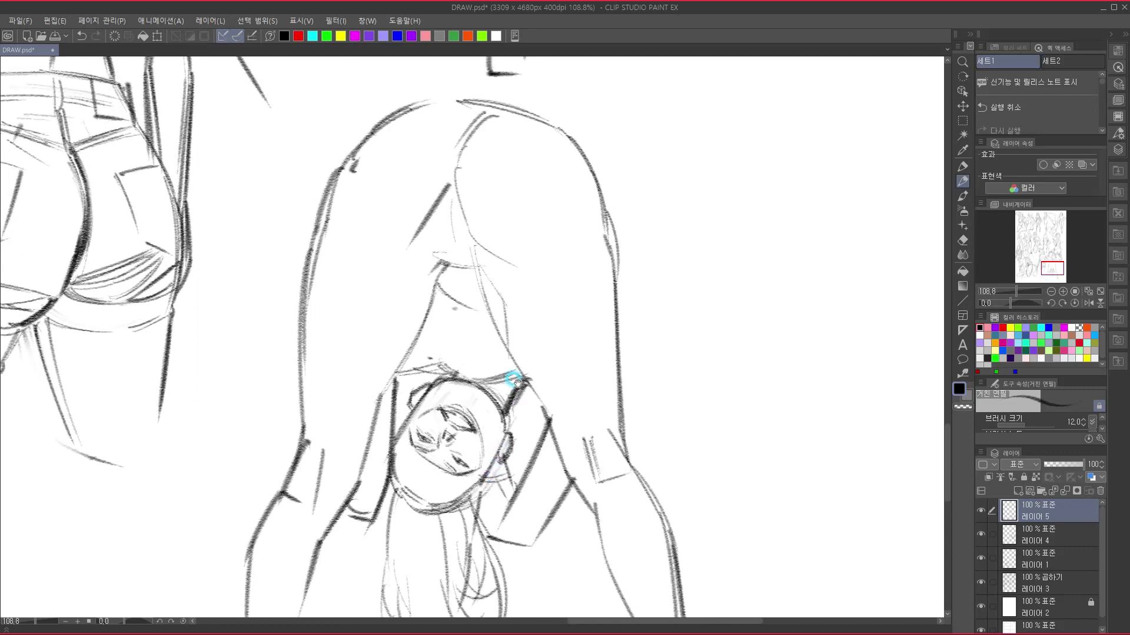
{"action": "left_click_drag", "start_coordinate": [327, 171], "coordinate": [446, 99]}
{"action": "mouse_move", "coordinate": [360, 140]}
{"action": "left_mouse_down"}
{"action": "mouse_move", "coordinate": [342, 185]}
{"action": "mouse_move", "coordinate": [377, 145]}
{"action": "mouse_move", "coordinate": [316, 220]}
{"action": "left_mouse_up"}
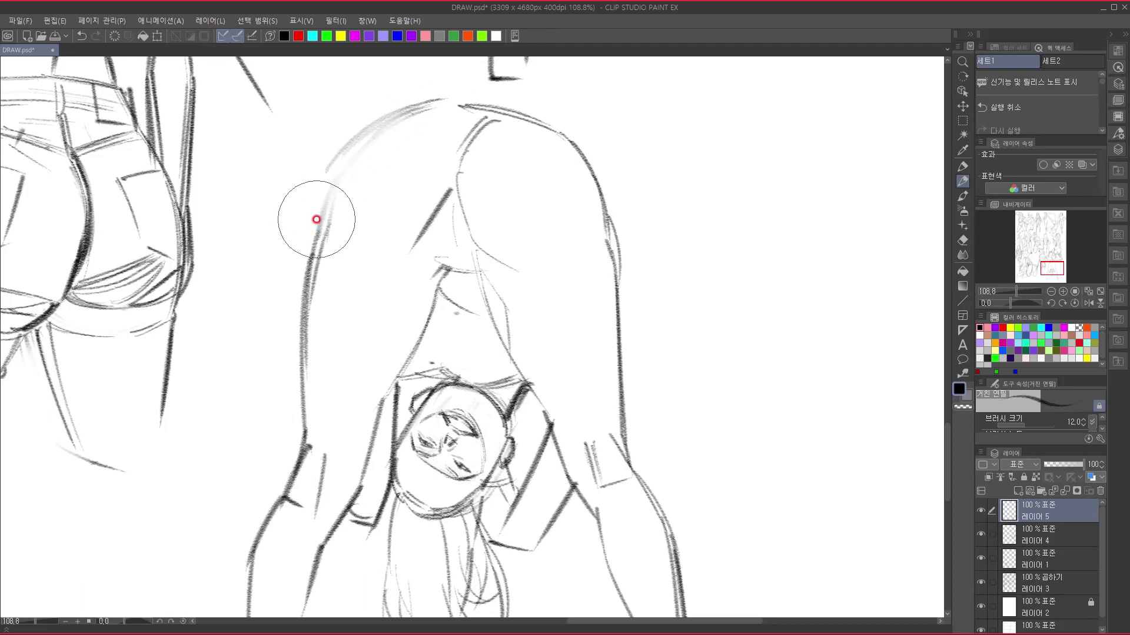
{"action": "mouse_move", "coordinate": [332, 177]}
{"action": "left_mouse_down"}
{"action": "mouse_move", "coordinate": [363, 139]}
{"action": "mouse_move", "coordinate": [423, 107]}
{"action": "left_mouse_up"}
{"action": "mouse_move", "coordinate": [355, 144]}
{"action": "left_mouse_down"}
{"action": "mouse_move", "coordinate": [447, 105]}
{"action": "mouse_move", "coordinate": [506, 111]}
{"action": "mouse_move", "coordinate": [575, 144]}
{"action": "mouse_move", "coordinate": [600, 189]}
{"action": "left_mouse_up"}
{"action": "left_click_drag", "start_coordinate": [582, 143], "coordinate": [609, 219]}
{"action": "left_click_drag", "start_coordinate": [600, 176], "coordinate": [611, 254]}
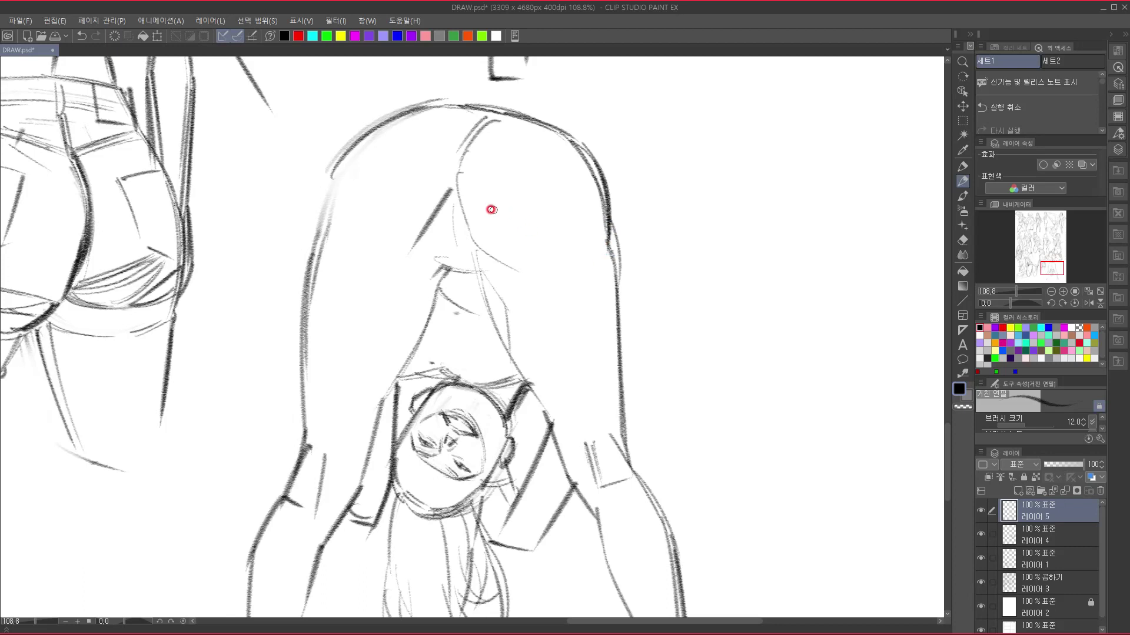
- Define the buttock cleft and crotch folds, darken the right inner thigh, and add a line down the back thigh
{"action": "mouse_move", "coordinate": [470, 122]}
{"action": "left_mouse_down"}
{"action": "mouse_move", "coordinate": [454, 177]}
{"action": "mouse_move", "coordinate": [471, 245]}
{"action": "mouse_move", "coordinate": [518, 270]}
{"action": "left_mouse_up"}
{"action": "left_click_drag", "start_coordinate": [456, 125], "coordinate": [463, 152]}
{"action": "left_click_drag", "start_coordinate": [436, 331], "coordinate": [402, 245]}
{"action": "mouse_move", "coordinate": [352, 144]}
{"action": "left_mouse_down"}
{"action": "mouse_move", "coordinate": [357, 192]}
{"action": "mouse_move", "coordinate": [343, 205]}
{"action": "mouse_move", "coordinate": [380, 217]}
{"action": "mouse_move", "coordinate": [452, 368]}
{"action": "left_mouse_up"}
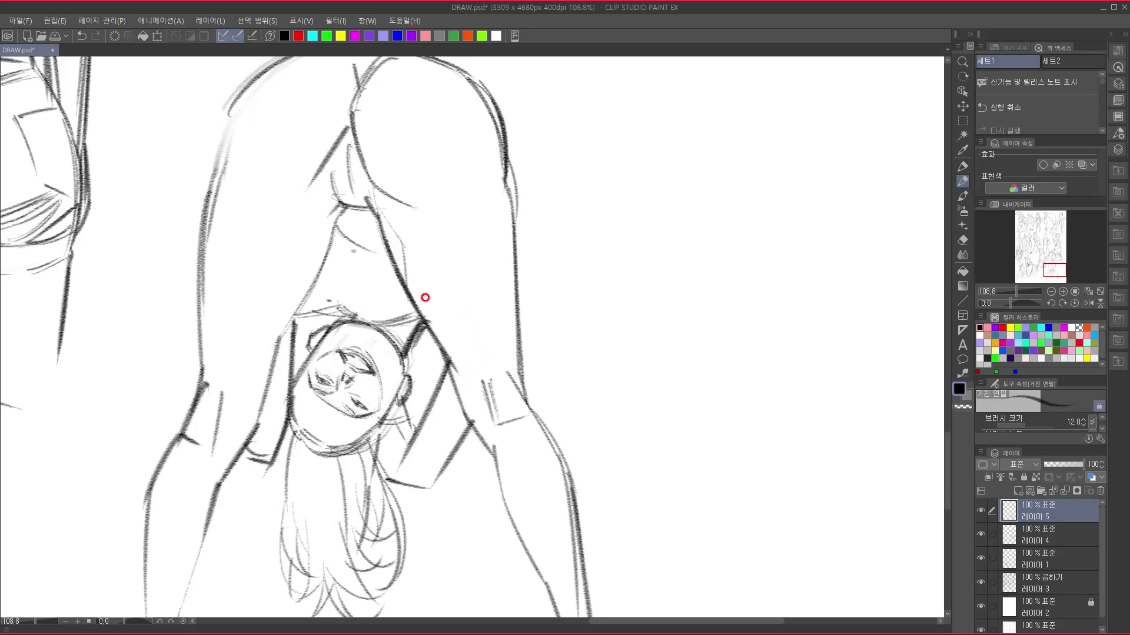
{"action": "left_click_drag", "start_coordinate": [404, 225], "coordinate": [455, 310]}
- Thicken the right thigh's outer contour and mark the tendon lines at the back of the knee
{"action": "left_click_drag", "start_coordinate": [510, 329], "coordinate": [497, 283]}
{"action": "left_click_drag", "start_coordinate": [492, 127], "coordinate": [504, 259]}
{"action": "left_click_drag", "start_coordinate": [502, 205], "coordinate": [505, 350]}
{"action": "mouse_move", "coordinate": [522, 294]}
{"action": "left_mouse_down"}
{"action": "mouse_move", "coordinate": [517, 234]}
{"action": "mouse_move", "coordinate": [504, 272]}
{"action": "mouse_move", "coordinate": [522, 313]}
{"action": "left_mouse_up"}
{"action": "mouse_move", "coordinate": [490, 246]}
{"action": "left_mouse_down"}
{"action": "mouse_move", "coordinate": [523, 310]}
{"action": "mouse_move", "coordinate": [503, 246]}
{"action": "mouse_move", "coordinate": [474, 278]}
{"action": "left_mouse_up"}
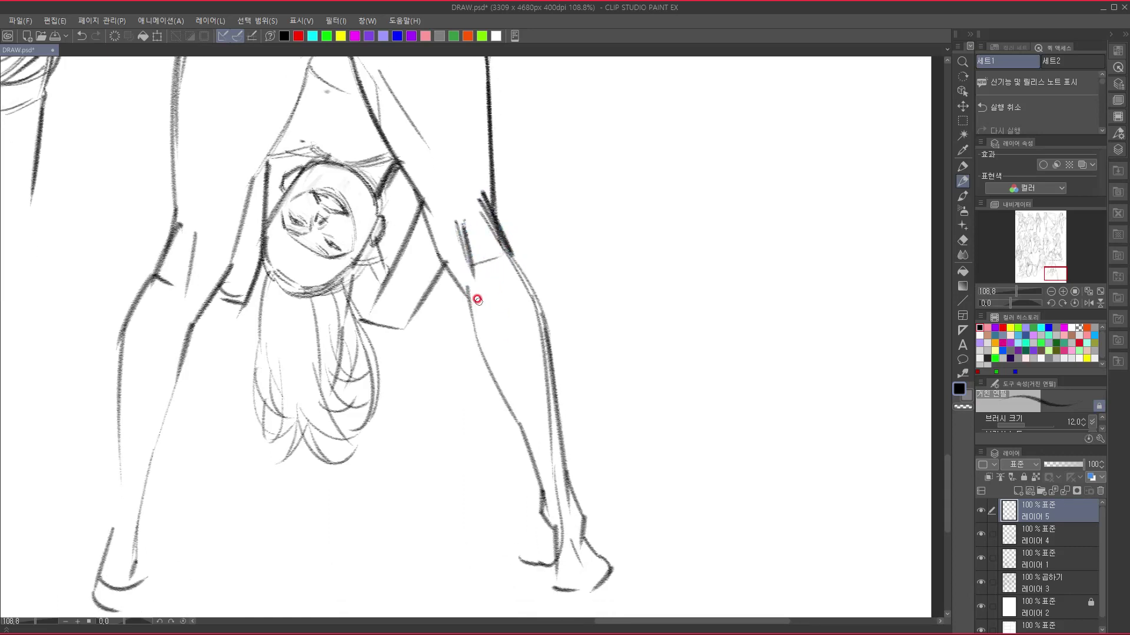
- Reinforce the right leg's inner knee and both calf contours down to the ankle
{"action": "mouse_move", "coordinate": [415, 190]}
{"action": "left_mouse_down"}
{"action": "mouse_move", "coordinate": [445, 267]}
{"action": "mouse_move", "coordinate": [499, 256]}
{"action": "left_mouse_up"}
{"action": "mouse_move", "coordinate": [430, 214]}
{"action": "left_mouse_down"}
{"action": "mouse_move", "coordinate": [465, 259]}
{"action": "mouse_move", "coordinate": [479, 310]}
{"action": "left_mouse_up"}
{"action": "left_click_drag", "start_coordinate": [468, 265], "coordinate": [562, 494]}
{"action": "left_click_drag", "start_coordinate": [544, 453], "coordinate": [563, 498]}
{"action": "mouse_move", "coordinate": [497, 206]}
{"action": "left_mouse_down"}
{"action": "mouse_move", "coordinate": [543, 285]}
{"action": "mouse_move", "coordinate": [534, 260]}
{"action": "mouse_move", "coordinate": [546, 353]}
{"action": "left_mouse_up"}
{"action": "left_click_drag", "start_coordinate": [540, 279], "coordinate": [567, 467]}
{"action": "left_click_drag", "start_coordinate": [557, 403], "coordinate": [579, 468]}
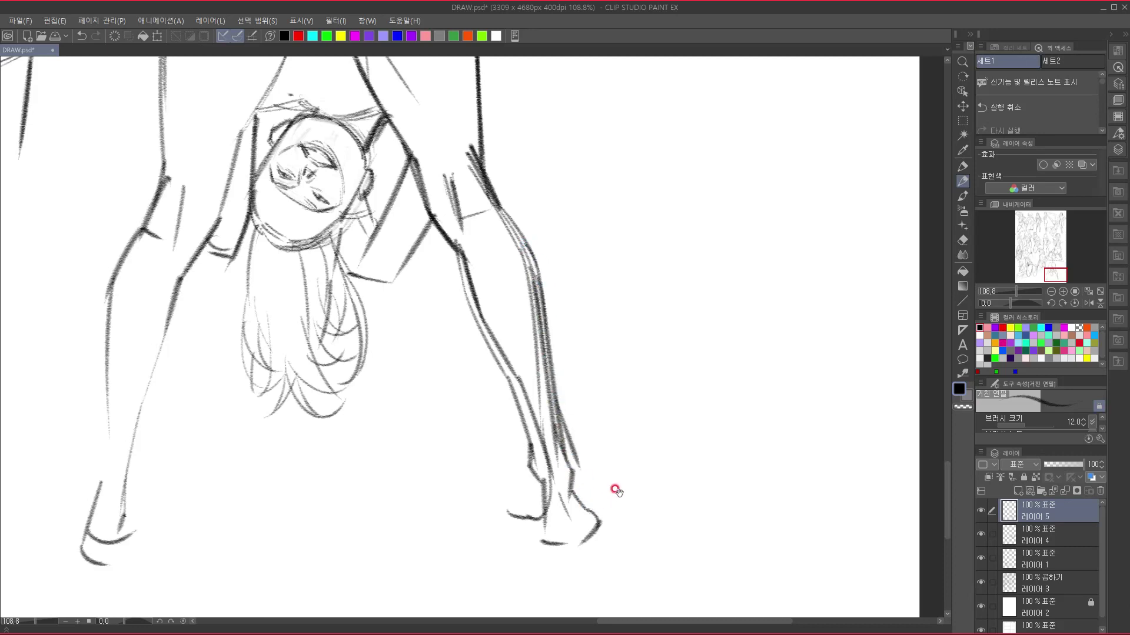
- Extend the right ankle lines into the foot and redraw its heel and outer edge wider
{"action": "left_click_drag", "start_coordinate": [615, 425], "coordinate": [616, 369]}
{"action": "mouse_move", "coordinate": [542, 383]}
{"action": "left_mouse_down"}
{"action": "mouse_move", "coordinate": [554, 479]}
{"action": "mouse_move", "coordinate": [587, 485]}
{"action": "left_mouse_up"}
{"action": "left_click_drag", "start_coordinate": [568, 431], "coordinate": [583, 467]}
{"action": "mouse_move", "coordinate": [585, 425]}
{"action": "left_mouse_down"}
{"action": "mouse_move", "coordinate": [613, 463]}
{"action": "mouse_move", "coordinate": [580, 486]}
{"action": "left_mouse_up"}
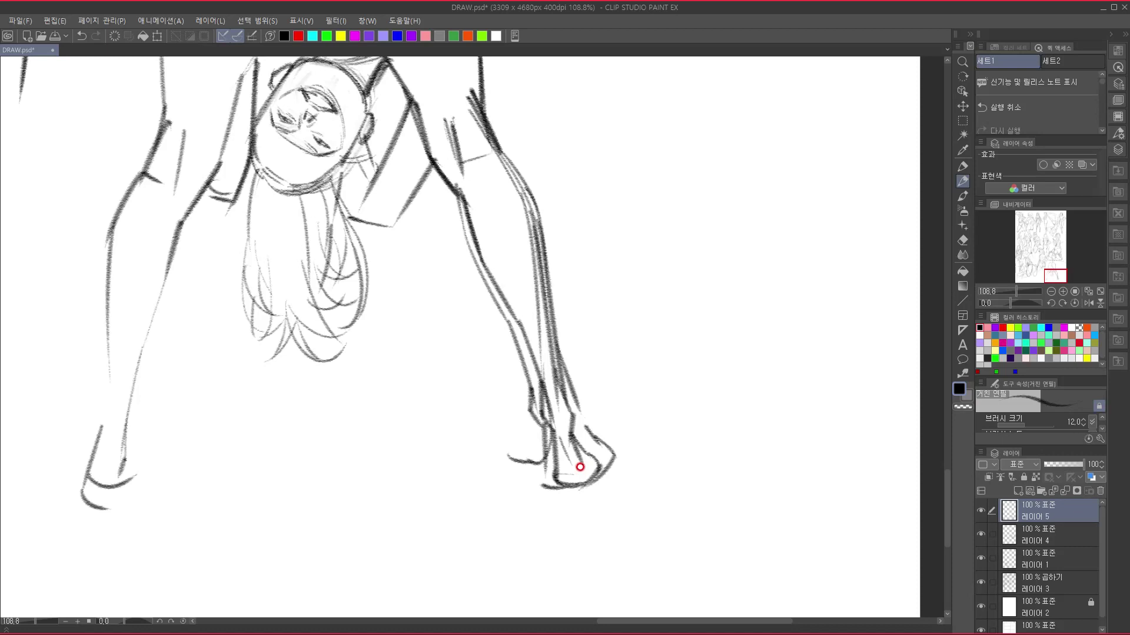
- Darken the bent right arm's lower edge and elbow contour beside the hanging hair
{"action": "left_click_drag", "start_coordinate": [349, 153], "coordinate": [360, 207]}
{"action": "left_click_drag", "start_coordinate": [361, 292], "coordinate": [398, 370]}
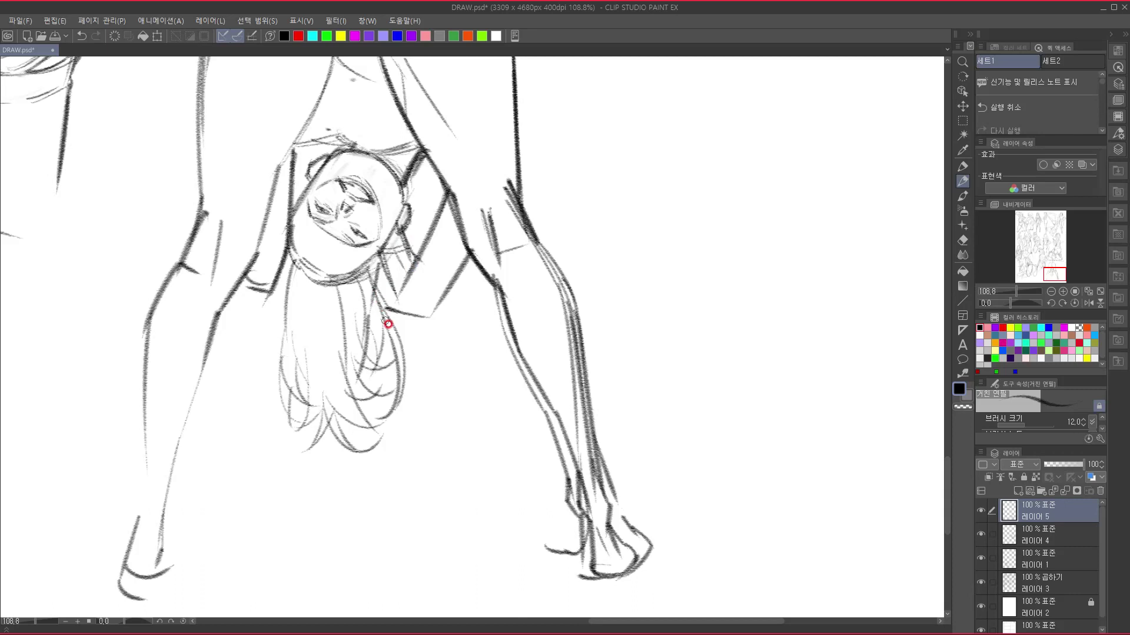
{"action": "left_click_drag", "start_coordinate": [400, 296], "coordinate": [438, 312]}
{"action": "mouse_move", "coordinate": [469, 254]}
{"action": "left_mouse_down"}
{"action": "mouse_move", "coordinate": [432, 312]}
{"action": "mouse_move", "coordinate": [462, 306]}
{"action": "left_mouse_up"}
{"action": "mouse_move", "coordinate": [445, 200]}
{"action": "left_mouse_down"}
{"action": "mouse_move", "coordinate": [465, 254]}
{"action": "mouse_move", "coordinate": [581, 343]}
{"action": "left_mouse_up"}
- Darken the left arm's edge and the left leg's inner contour from the crotch past the knee
{"action": "left_click_drag", "start_coordinate": [389, 237], "coordinate": [376, 353]}
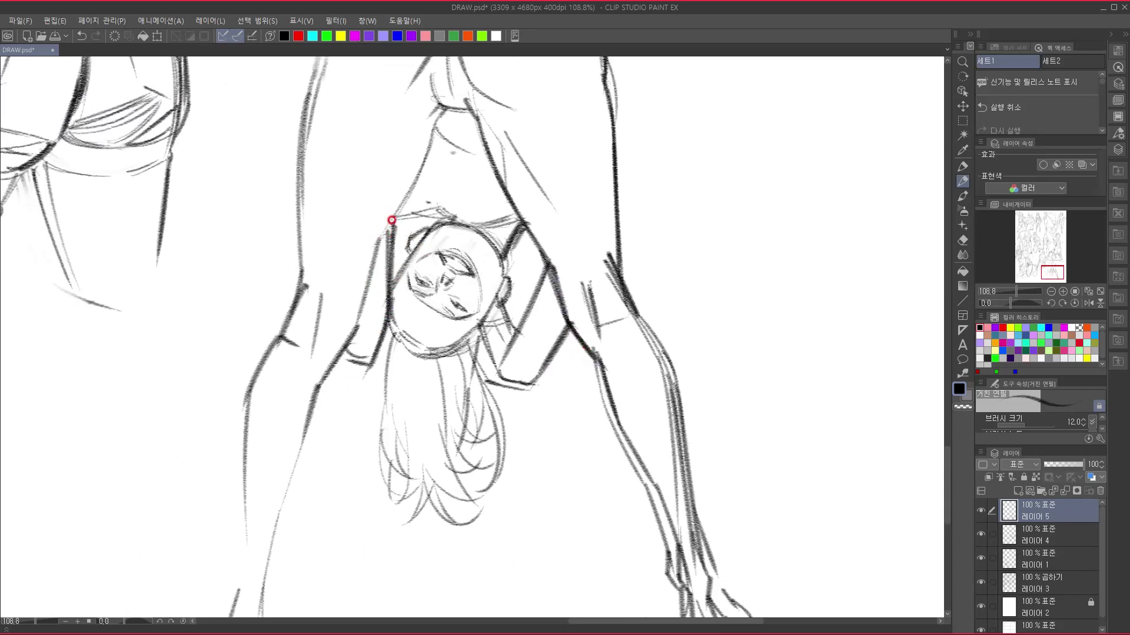
{"action": "mouse_move", "coordinate": [392, 221]}
{"action": "left_mouse_down"}
{"action": "mouse_move", "coordinate": [437, 208]}
{"action": "mouse_move", "coordinate": [507, 221]}
{"action": "mouse_move", "coordinate": [461, 298]}
{"action": "mouse_move", "coordinate": [456, 489]}
{"action": "left_mouse_up"}
{"action": "mouse_move", "coordinate": [521, 417]}
{"action": "left_mouse_down"}
{"action": "mouse_move", "coordinate": [555, 369]}
{"action": "mouse_move", "coordinate": [566, 249]}
{"action": "mouse_move", "coordinate": [596, 283]}
{"action": "left_mouse_up"}
{"action": "mouse_move", "coordinate": [481, 233]}
{"action": "left_mouse_down"}
{"action": "mouse_move", "coordinate": [466, 300]}
{"action": "mouse_move", "coordinate": [484, 282]}
{"action": "mouse_move", "coordinate": [510, 180]}
{"action": "left_mouse_up"}
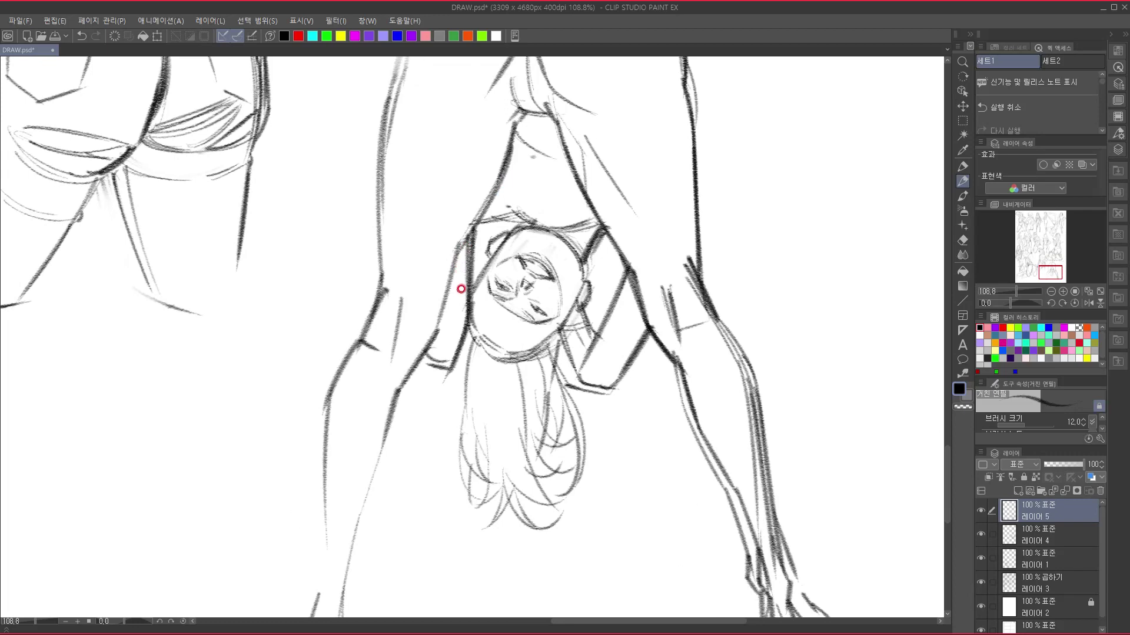
{"action": "mouse_move", "coordinate": [462, 246]}
{"action": "left_mouse_down"}
{"action": "mouse_move", "coordinate": [437, 342]}
{"action": "mouse_move", "coordinate": [401, 397]}
{"action": "left_mouse_up"}
{"action": "left_click_drag", "start_coordinate": [428, 346], "coordinate": [429, 333]}
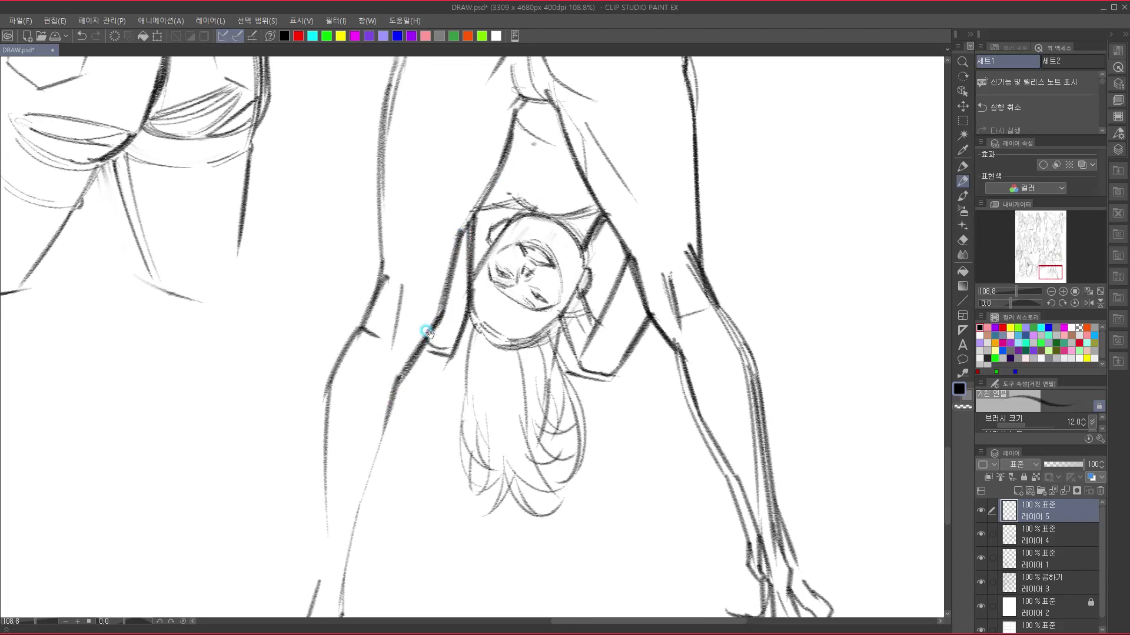
{"action": "left_click_drag", "start_coordinate": [406, 290], "coordinate": [356, 489]}
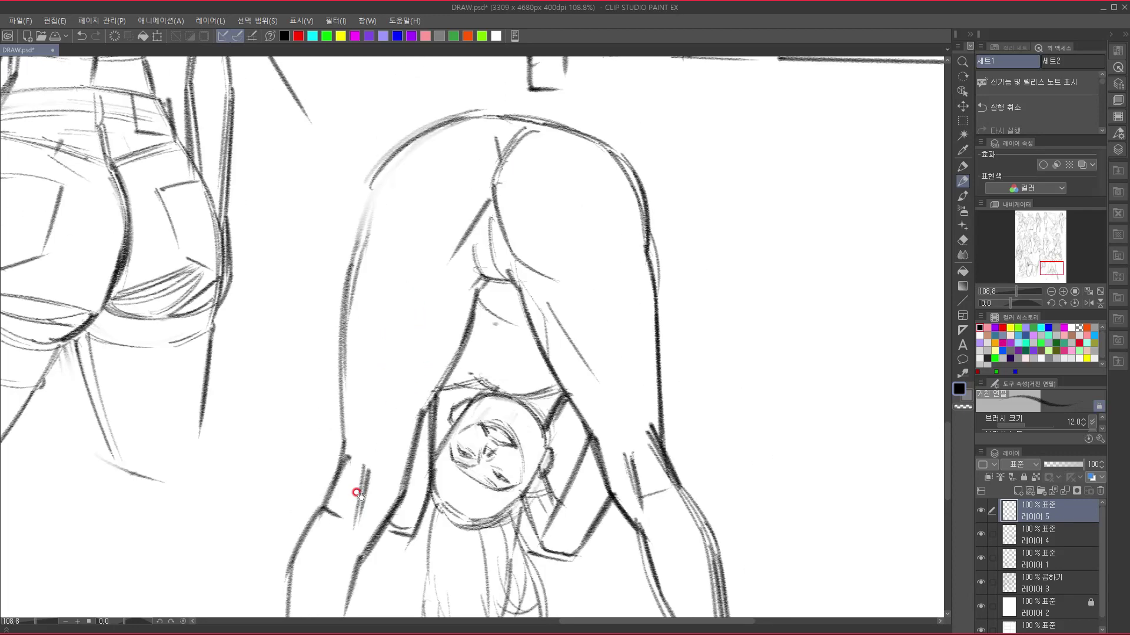
- Thicken the left leg's outer thigh, knee and calf contours and strengthen its inner calf line to the ankle
{"action": "mouse_move", "coordinate": [382, 171]}
{"action": "left_mouse_down"}
{"action": "mouse_move", "coordinate": [357, 217]}
{"action": "mouse_move", "coordinate": [377, 178]}
{"action": "mouse_move", "coordinate": [340, 305]}
{"action": "left_mouse_up"}
{"action": "left_click_drag", "start_coordinate": [356, 235], "coordinate": [342, 376]}
{"action": "mouse_move", "coordinate": [347, 286]}
{"action": "left_mouse_down"}
{"action": "mouse_move", "coordinate": [336, 515]}
{"action": "mouse_move", "coordinate": [380, 341]}
{"action": "left_mouse_up"}
{"action": "left_click_drag", "start_coordinate": [392, 290], "coordinate": [335, 400]}
{"action": "mouse_move", "coordinate": [404, 395]}
{"action": "left_mouse_down"}
{"action": "mouse_move", "coordinate": [434, 255]}
{"action": "mouse_move", "coordinate": [366, 353]}
{"action": "left_mouse_up"}
{"action": "left_click_drag", "start_coordinate": [365, 267], "coordinate": [360, 476]}
{"action": "left_click_drag", "start_coordinate": [428, 277], "coordinate": [377, 488]}
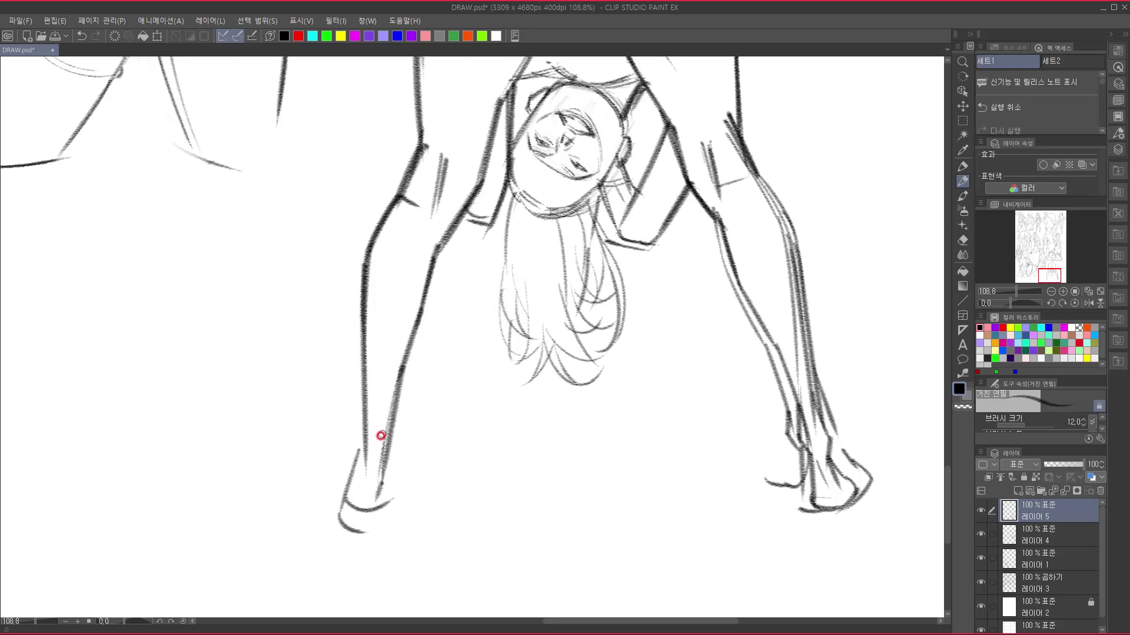
- Draw the left heel tendon lines into the foot and reinforce the foot's outer edge
{"action": "left_click_drag", "start_coordinate": [370, 480], "coordinate": [350, 527]}
{"action": "left_click_drag", "start_coordinate": [385, 454], "coordinate": [372, 527]}
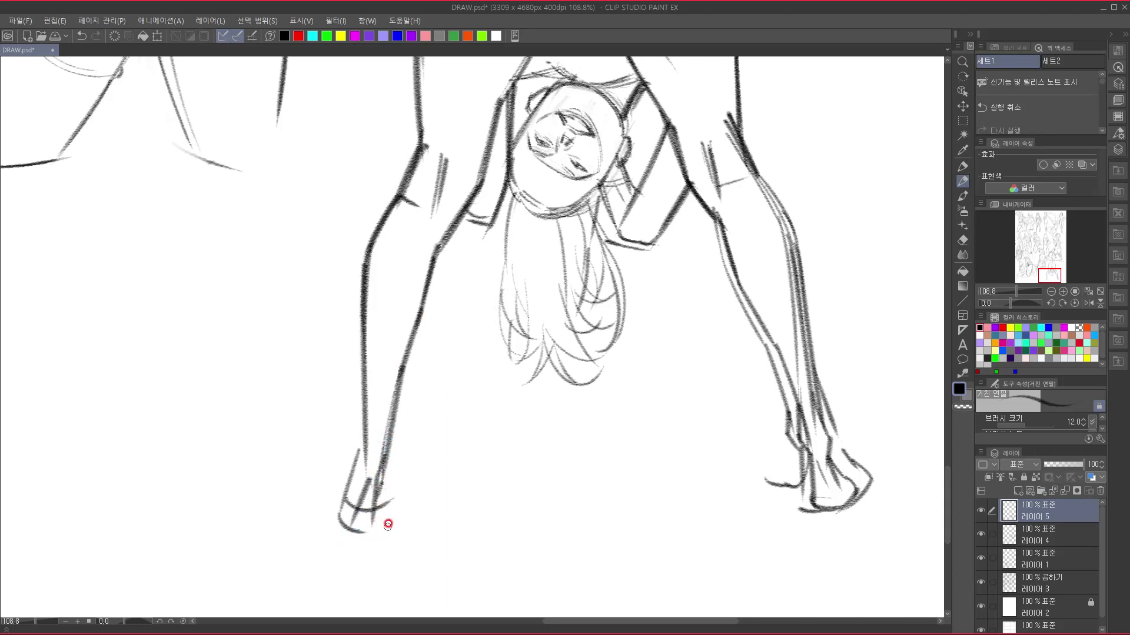
{"action": "mouse_move", "coordinate": [384, 441]}
{"action": "left_mouse_down"}
{"action": "mouse_move", "coordinate": [379, 537]}
{"action": "mouse_move", "coordinate": [393, 493]}
{"action": "mouse_move", "coordinate": [397, 531]}
{"action": "mouse_move", "coordinate": [392, 491]}
{"action": "mouse_move", "coordinate": [396, 509]}
{"action": "mouse_move", "coordinate": [368, 527]}
{"action": "left_mouse_up"}
{"action": "left_click_drag", "start_coordinate": [364, 445], "coordinate": [340, 528]}
- Darken both ears, add a stroke beside the right ear, and clean up the faint guide marks between the thighs
{"action": "left_click_drag", "start_coordinate": [482, 449], "coordinate": [404, 515]}
{"action": "left_click_drag", "start_coordinate": [520, 392], "coordinate": [502, 475]}
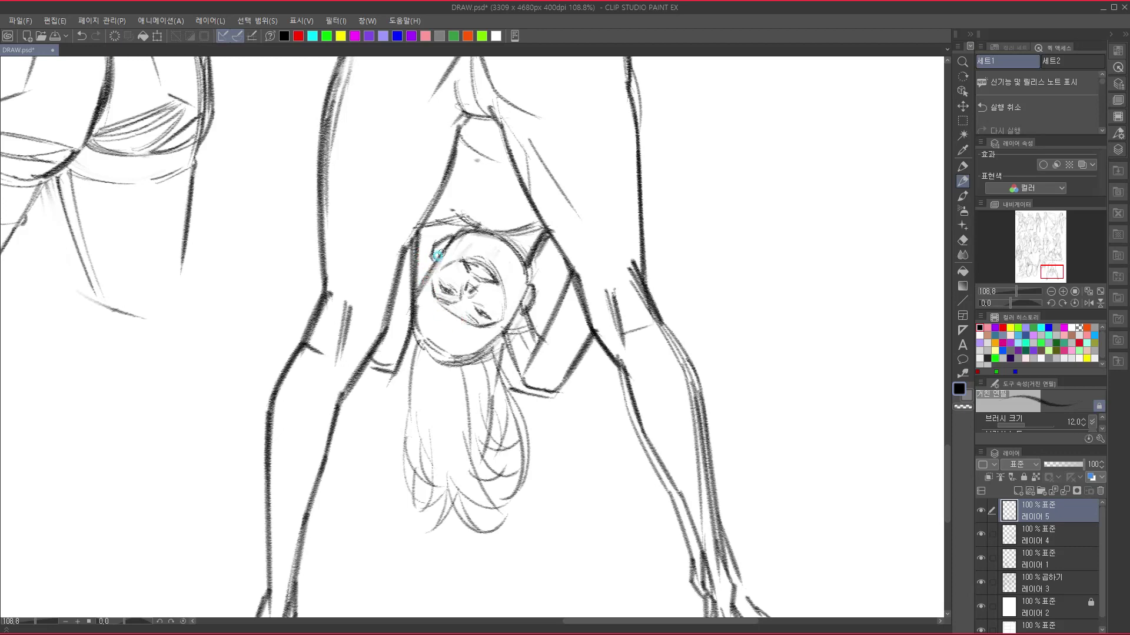
{"action": "mouse_move", "coordinate": [420, 266]}
{"action": "left_mouse_down"}
{"action": "mouse_move", "coordinate": [436, 260]}
{"action": "mouse_move", "coordinate": [428, 276]}
{"action": "left_mouse_up"}
{"action": "mouse_move", "coordinate": [524, 303]}
{"action": "left_mouse_down"}
{"action": "mouse_move", "coordinate": [510, 329]}
{"action": "mouse_move", "coordinate": [549, 342]}
{"action": "left_mouse_up"}
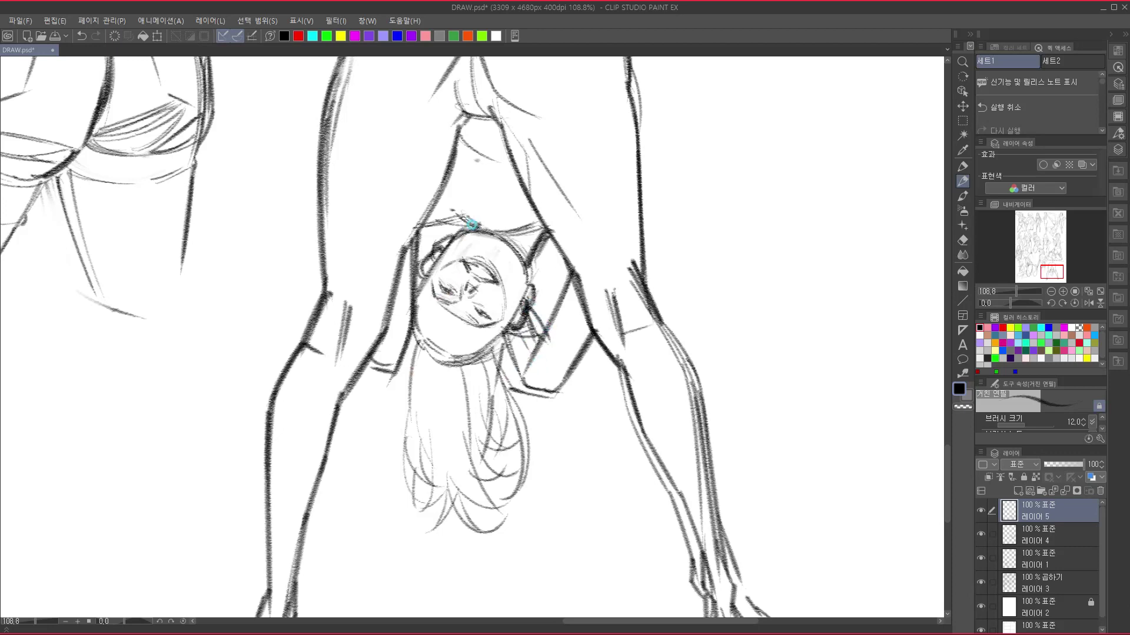
{"action": "left_click_drag", "start_coordinate": [492, 234], "coordinate": [453, 467]}
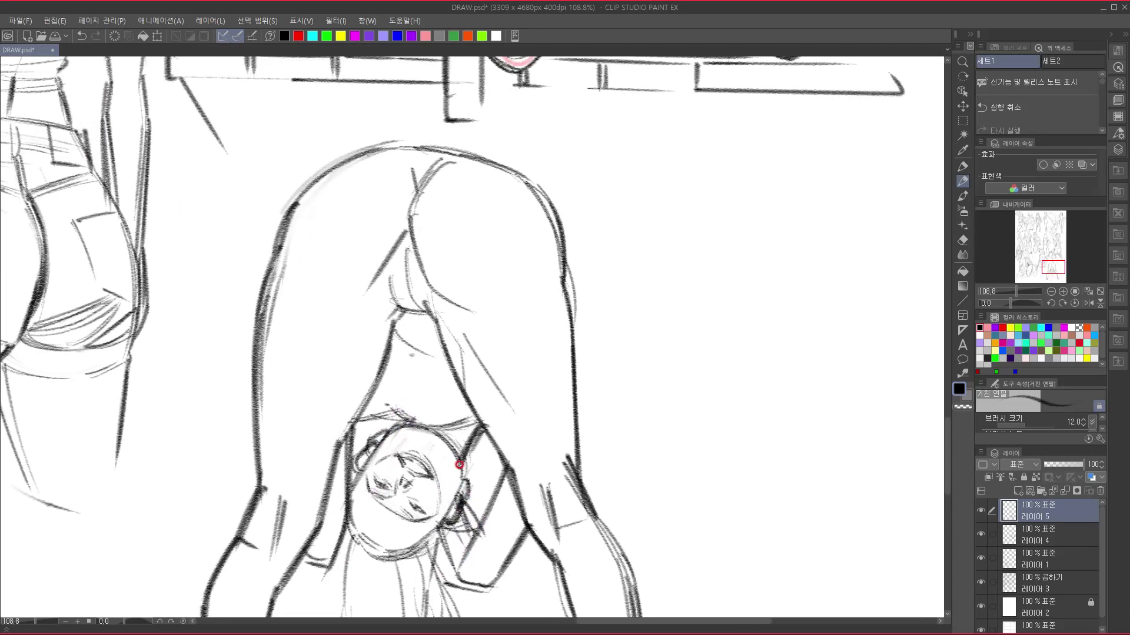
{"action": "mouse_move", "coordinate": [413, 347]}
{"action": "left_mouse_down"}
{"action": "mouse_move", "coordinate": [425, 357]}
{"action": "mouse_move", "coordinate": [389, 351]}
{"action": "mouse_move", "coordinate": [380, 373]}
{"action": "left_mouse_up"}
{"action": "left_click_drag", "start_coordinate": [438, 357], "coordinate": [427, 327]}
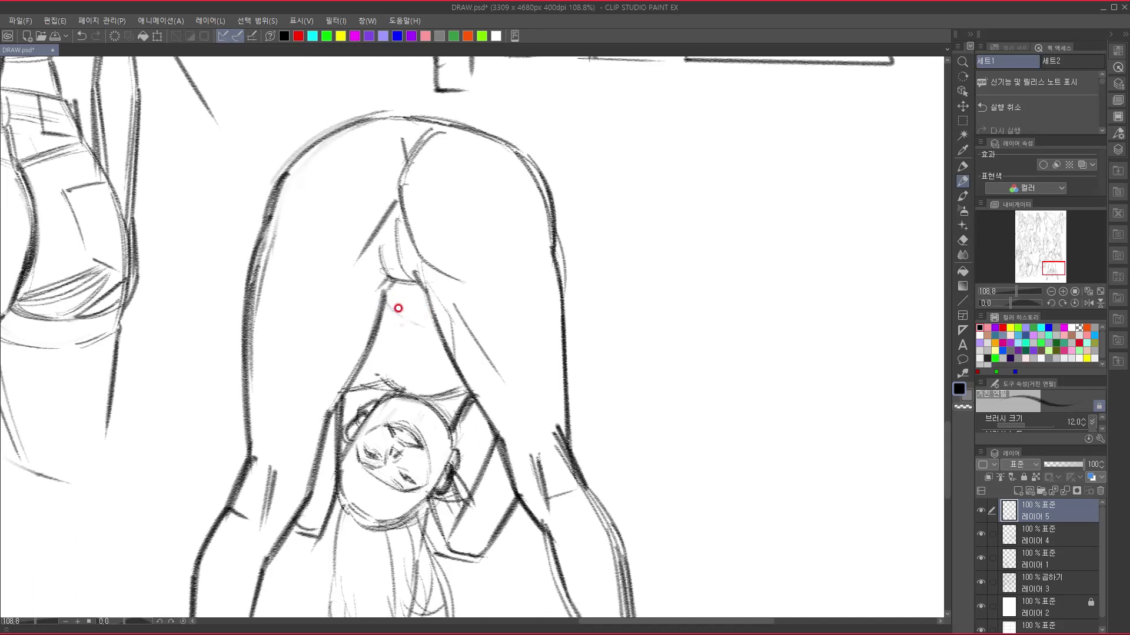
- Sketch a faint short contour and a shallow curve between the thighs just below the crotch
{"action": "left_click_drag", "start_coordinate": [377, 324], "coordinate": [374, 352]}
{"action": "left_click_drag", "start_coordinate": [474, 353], "coordinate": [472, 333]}
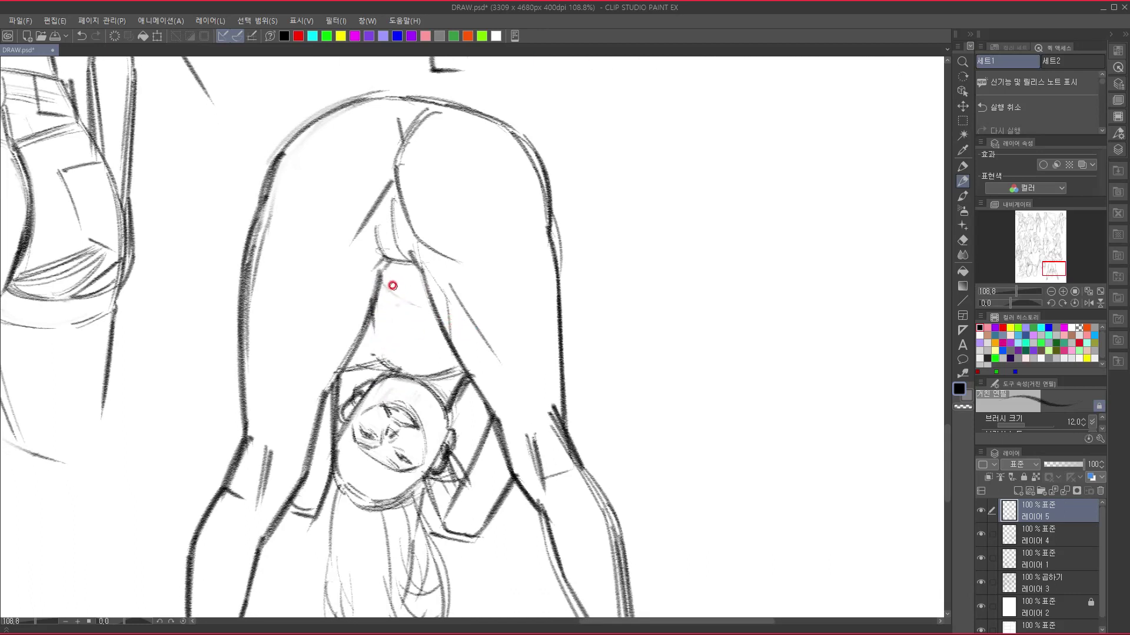
{"action": "left_click_drag", "start_coordinate": [380, 285], "coordinate": [420, 307]}
{"action": "left_click_drag", "start_coordinate": [488, 335], "coordinate": [469, 247]}
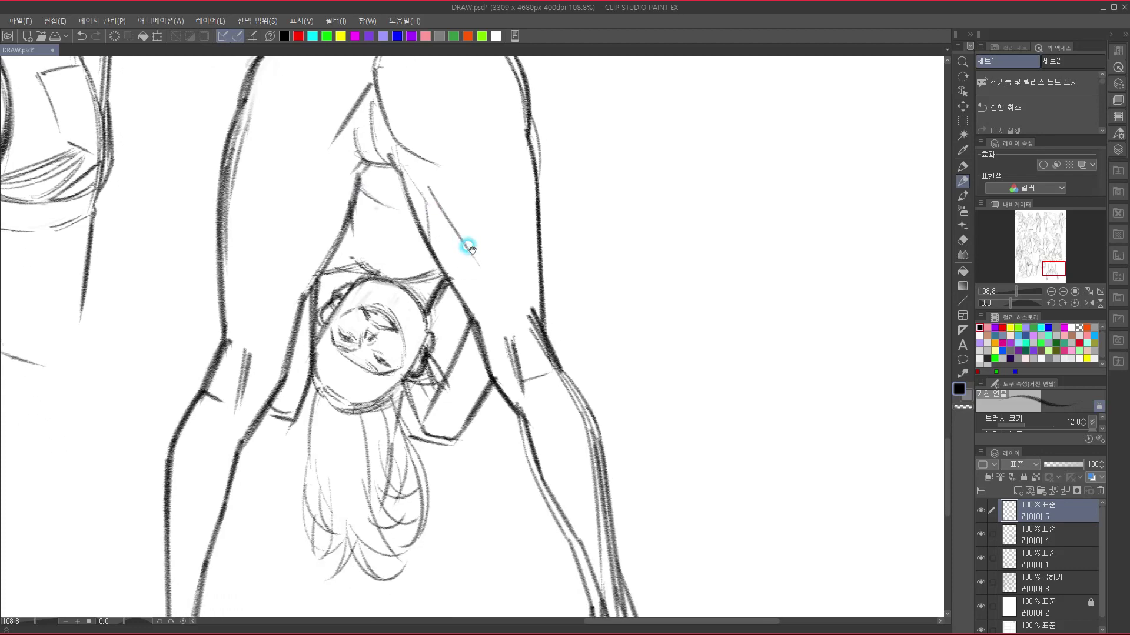
{"action": "left_click_drag", "start_coordinate": [459, 453], "coordinate": [417, 555]}
{"action": "left_click_drag", "start_coordinate": [494, 237], "coordinate": [498, 299]}
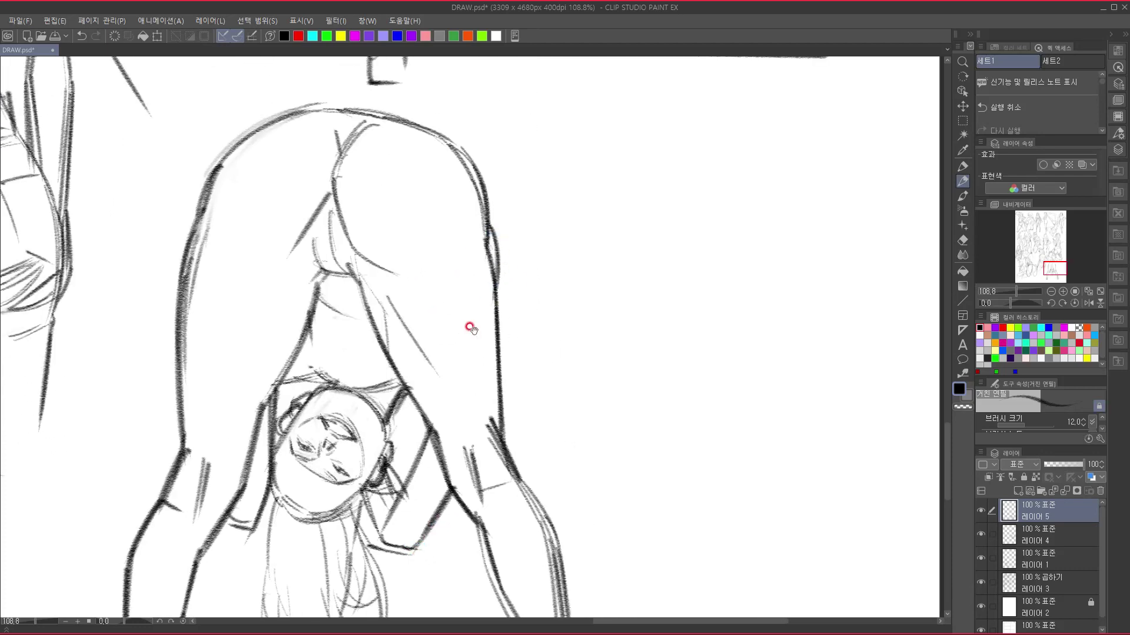
- Sketch long, nearly horizontal fabric lines stretching from the left foot to the right foot
{"action": "left_click_drag", "start_coordinate": [497, 438], "coordinate": [565, 169]}
{"action": "left_click_drag", "start_coordinate": [550, 388], "coordinate": [557, 317]}
{"action": "left_click_drag", "start_coordinate": [503, 385], "coordinate": [521, 348]}
{"action": "left_click_drag", "start_coordinate": [461, 410], "coordinate": [477, 400]}
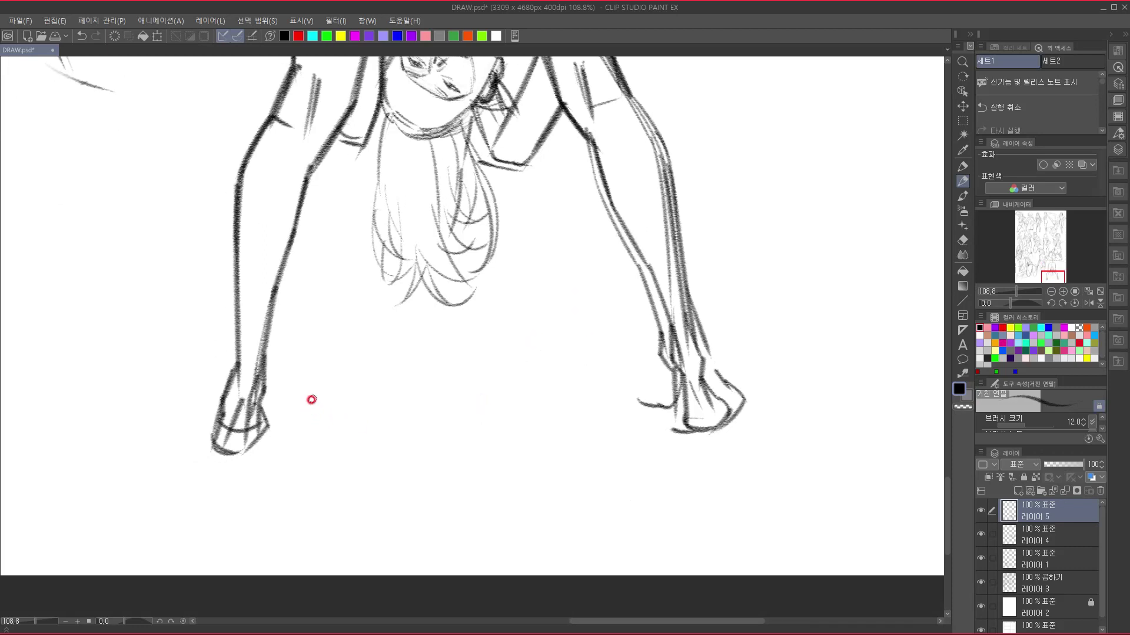
{"action": "mouse_move", "coordinate": [267, 423]}
{"action": "left_mouse_down"}
{"action": "mouse_move", "coordinate": [453, 386]}
{"action": "mouse_move", "coordinate": [510, 398]}
{"action": "left_mouse_up"}
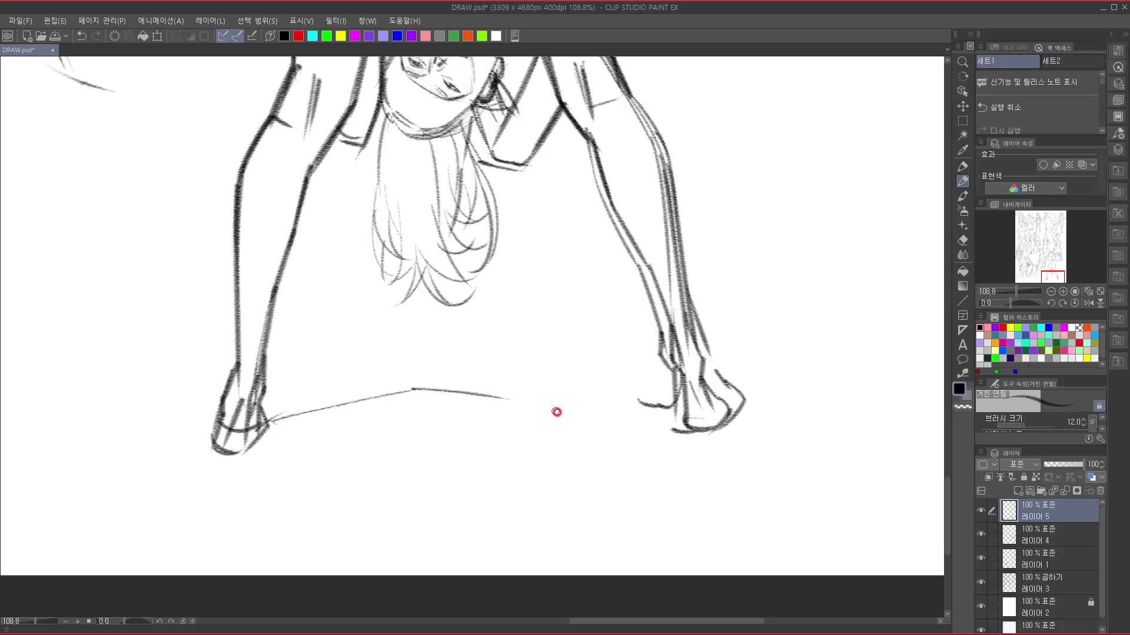
{"action": "mouse_move", "coordinate": [275, 429]}
{"action": "left_mouse_down"}
{"action": "mouse_move", "coordinate": [378, 411]}
{"action": "mouse_move", "coordinate": [513, 412]}
{"action": "left_mouse_up"}
{"action": "left_click_drag", "start_coordinate": [264, 440], "coordinate": [432, 426]}
{"action": "left_click_drag", "start_coordinate": [352, 432], "coordinate": [703, 428]}
{"action": "mouse_move", "coordinate": [643, 410]}
{"action": "left_mouse_down"}
{"action": "mouse_move", "coordinate": [696, 416]}
{"action": "mouse_move", "coordinate": [617, 414]}
{"action": "mouse_move", "coordinate": [633, 388]}
{"action": "left_mouse_up"}
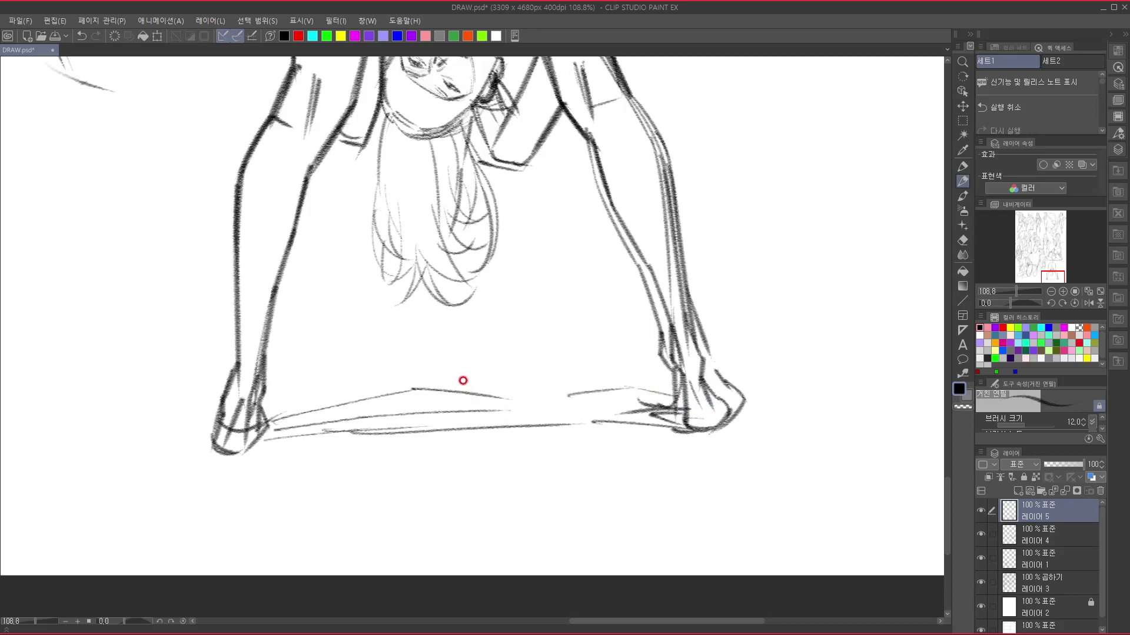
- Draw the fabric's upper edge between the ankles and extend it past the left foot into a pointed corner
{"action": "left_click_drag", "start_coordinate": [429, 349], "coordinate": [587, 357]}
{"action": "mouse_move", "coordinate": [513, 360]}
{"action": "left_mouse_down"}
{"action": "mouse_move", "coordinate": [602, 355]}
{"action": "mouse_move", "coordinate": [665, 372]}
{"action": "left_mouse_up"}
{"action": "left_click_drag", "start_coordinate": [501, 423], "coordinate": [566, 431]}
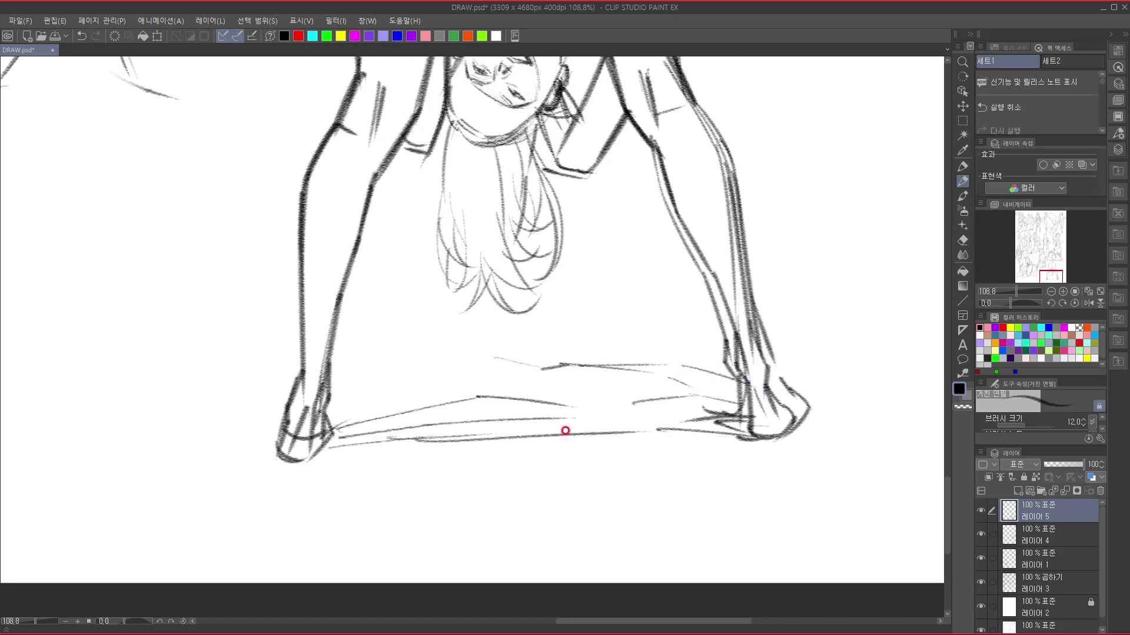
{"action": "mouse_move", "coordinate": [451, 359]}
{"action": "left_mouse_down"}
{"action": "mouse_move", "coordinate": [512, 358]}
{"action": "mouse_move", "coordinate": [356, 389]}
{"action": "mouse_move", "coordinate": [283, 371]}
{"action": "mouse_move", "coordinate": [195, 393]}
{"action": "mouse_move", "coordinate": [225, 432]}
{"action": "left_mouse_up"}
{"action": "left_click_drag", "start_coordinate": [442, 322], "coordinate": [440, 578]}
{"action": "left_click_drag", "start_coordinate": [511, 423], "coordinate": [650, 332]}
{"action": "left_click_drag", "start_coordinate": [613, 409], "coordinate": [566, 403]}
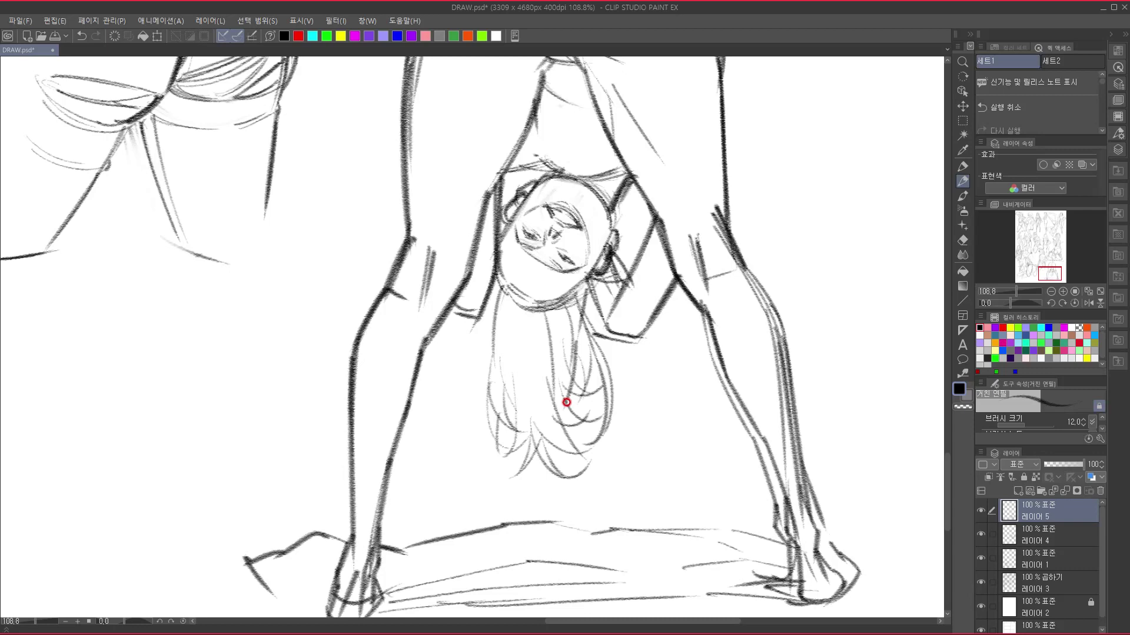
- Add a short curved stroke just above the upside-down head, between the thighs
{"action": "mouse_move", "coordinate": [452, 390]}
{"action": "left_mouse_down"}
{"action": "mouse_move", "coordinate": [378, 550]}
{"action": "mouse_move", "coordinate": [585, 396]}
{"action": "mouse_move", "coordinate": [572, 377]}
{"action": "mouse_move", "coordinate": [577, 351]}
{"action": "mouse_move", "coordinate": [537, 361]}
{"action": "mouse_move", "coordinate": [539, 270]}
{"action": "mouse_move", "coordinate": [531, 284]}
{"action": "mouse_move", "coordinate": [534, 267]}
{"action": "mouse_move", "coordinate": [468, 275]}
{"action": "mouse_move", "coordinate": [496, 295]}
{"action": "left_mouse_up"}
{"action": "left_click_drag", "start_coordinate": [538, 294], "coordinate": [574, 209]}
{"action": "left_click_drag", "start_coordinate": [518, 103], "coordinate": [500, 175]}
{"action": "left_click_drag", "start_coordinate": [488, 187], "coordinate": [441, 276]}
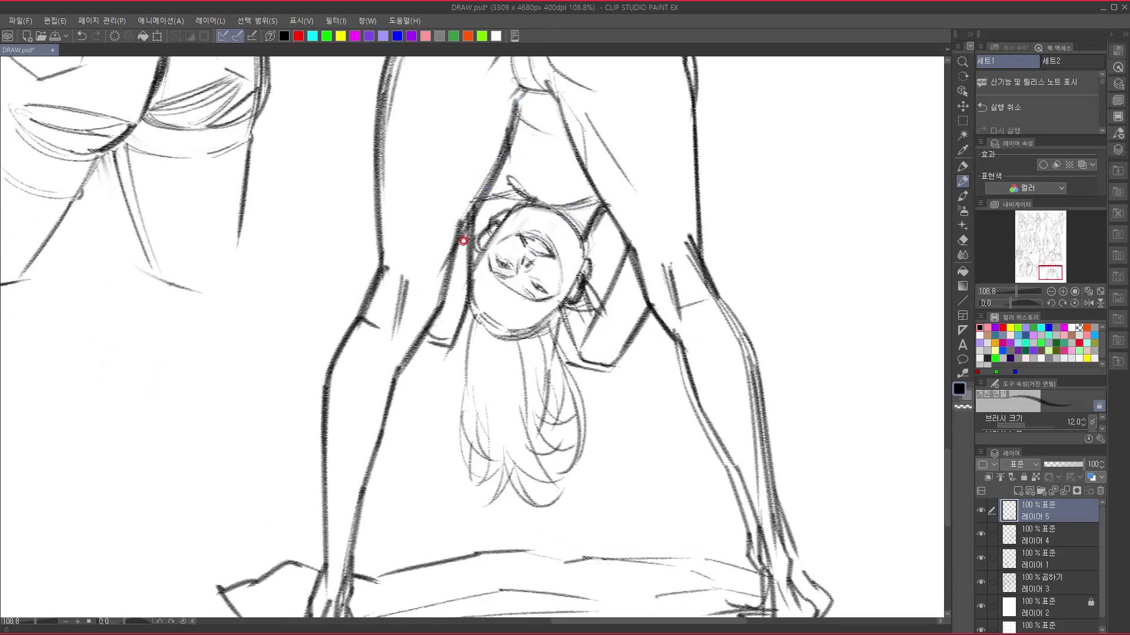
- Rework the left leg's inner contour and arm line beside the head, lightening the knee area and redrawing it
{"action": "left_click_drag", "start_coordinate": [474, 217], "coordinate": [422, 367]}
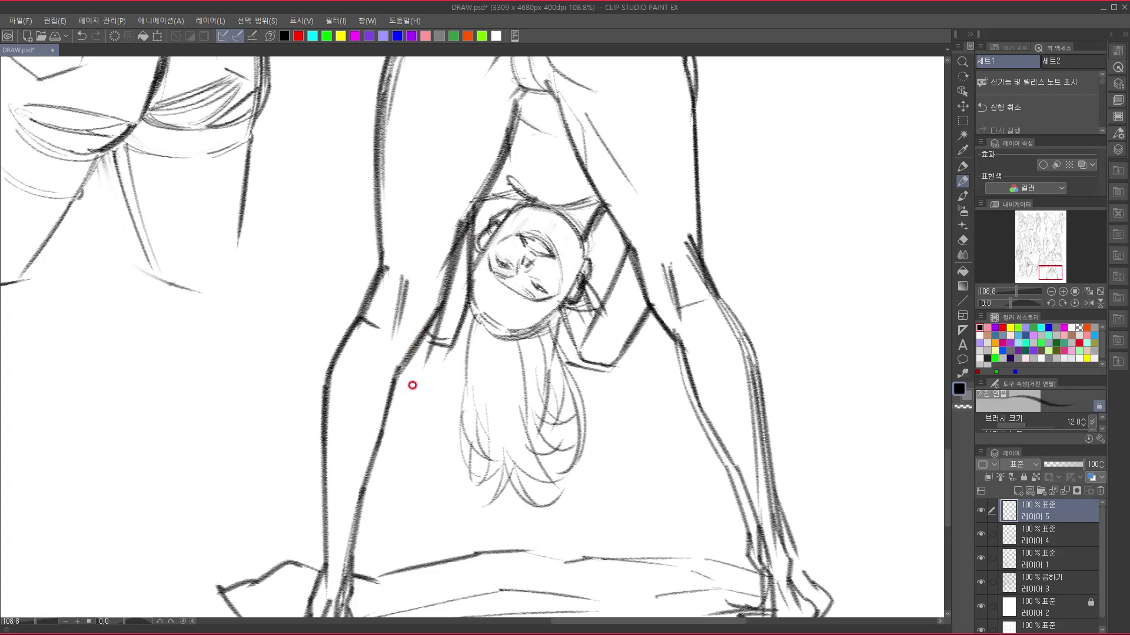
{"action": "mouse_move", "coordinate": [463, 245]}
{"action": "left_mouse_down"}
{"action": "mouse_move", "coordinate": [441, 328]}
{"action": "mouse_move", "coordinate": [393, 393]}
{"action": "left_mouse_up"}
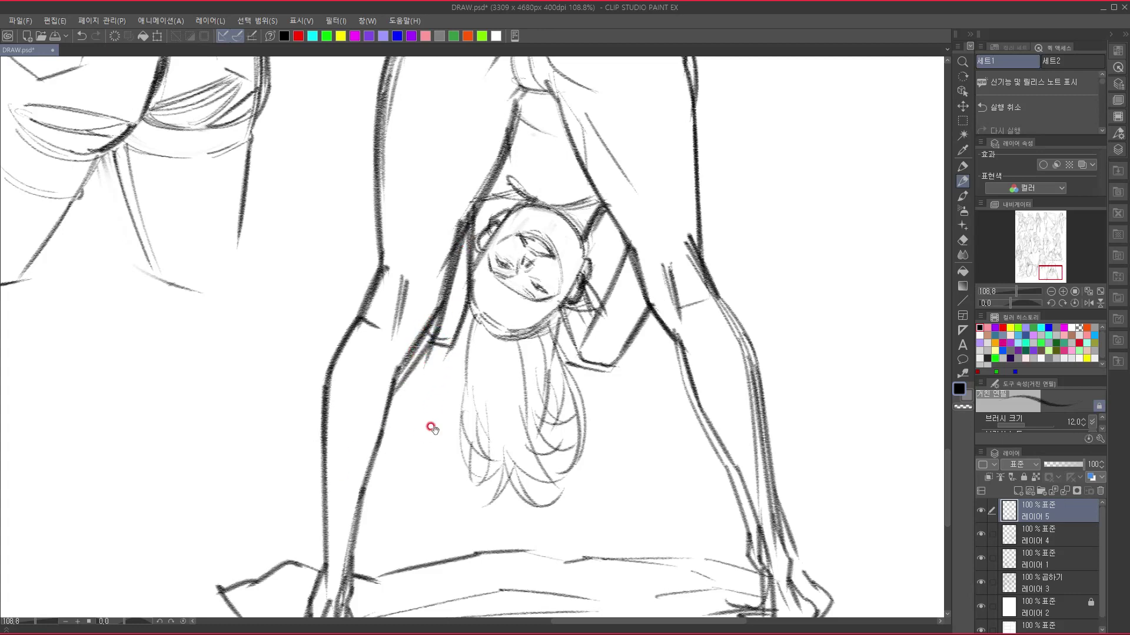
{"action": "left_click_drag", "start_coordinate": [432, 430], "coordinate": [443, 401]}
{"action": "left_click_drag", "start_coordinate": [431, 318], "coordinate": [405, 333]}
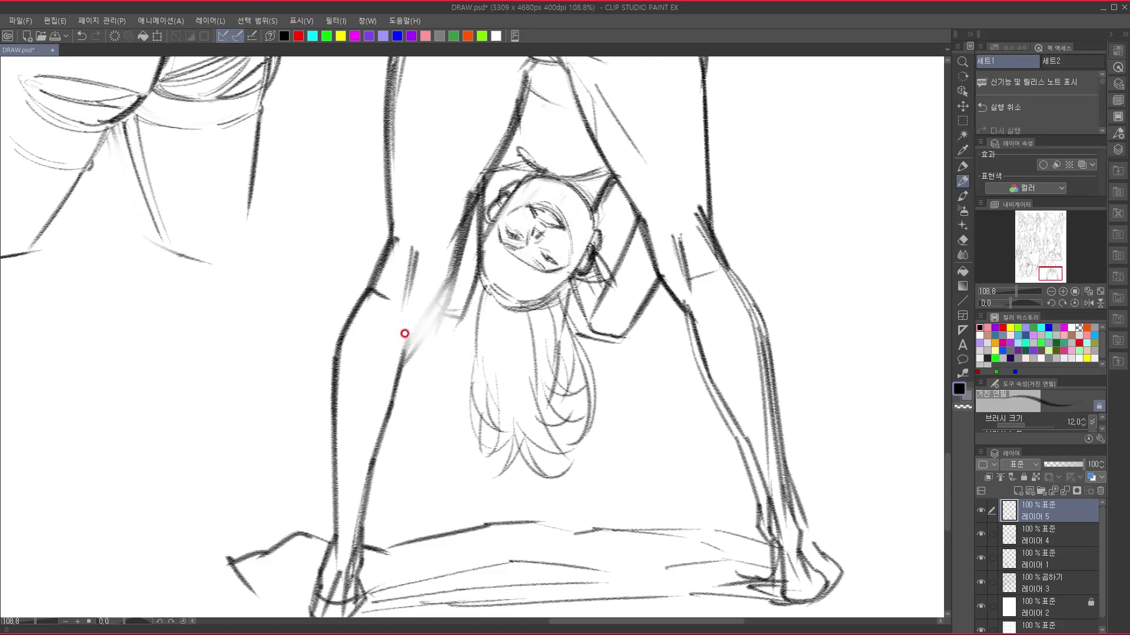
{"action": "mouse_move", "coordinate": [474, 207]}
{"action": "left_mouse_down"}
{"action": "mouse_move", "coordinate": [436, 316]}
{"action": "mouse_move", "coordinate": [402, 363]}
{"action": "left_mouse_up"}
{"action": "left_click_drag", "start_coordinate": [345, 421], "coordinate": [357, 391]}
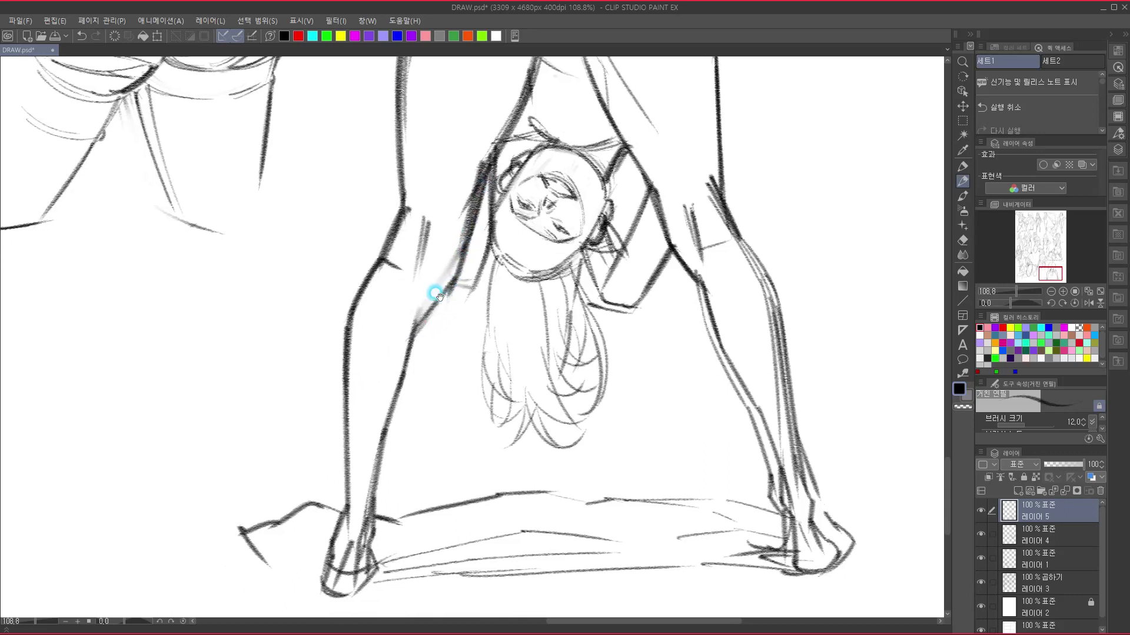
- Thicken the left leg's inner calf line down to the ankle and strengthen the line above the knee
{"action": "left_click_drag", "start_coordinate": [423, 317], "coordinate": [371, 513]}
{"action": "left_click_drag", "start_coordinate": [507, 448], "coordinate": [530, 349]}
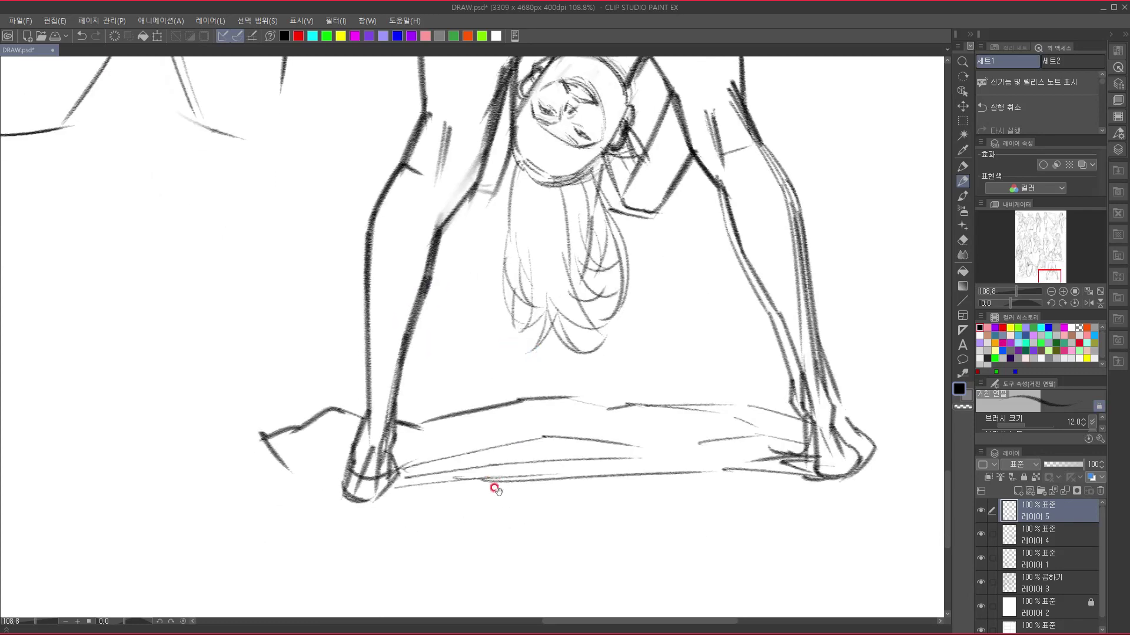
{"action": "left_click_drag", "start_coordinate": [495, 487], "coordinate": [457, 586]}
{"action": "left_click_drag", "start_coordinate": [560, 431], "coordinate": [528, 581]}
{"action": "mouse_move", "coordinate": [572, 527]}
{"action": "left_mouse_down"}
{"action": "mouse_move", "coordinate": [587, 434]}
{"action": "mouse_move", "coordinate": [630, 398]}
{"action": "mouse_move", "coordinate": [598, 487]}
{"action": "mouse_move", "coordinate": [611, 410]}
{"action": "left_mouse_up"}
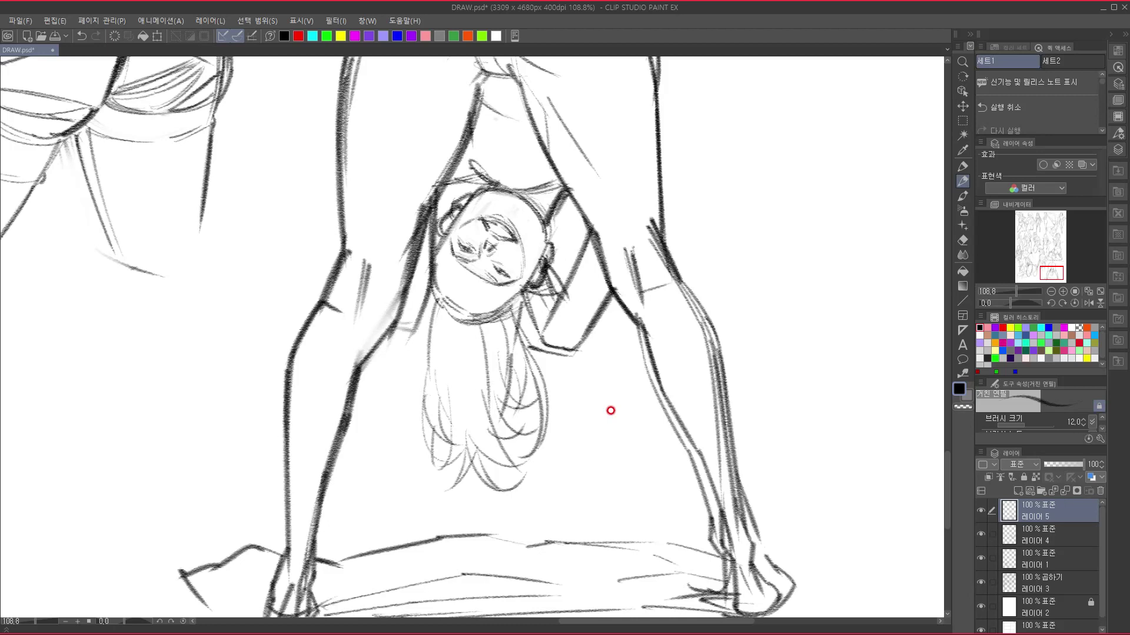
{"action": "mouse_move", "coordinate": [611, 410]}
{"action": "left_mouse_down"}
{"action": "mouse_move", "coordinate": [517, 542]}
{"action": "mouse_move", "coordinate": [661, 365]}
{"action": "mouse_move", "coordinate": [652, 370]}
{"action": "left_mouse_up"}
{"action": "mouse_move", "coordinate": [488, 251]}
{"action": "left_mouse_down"}
{"action": "mouse_move", "coordinate": [459, 347]}
{"action": "mouse_move", "coordinate": [414, 406]}
{"action": "left_mouse_up"}
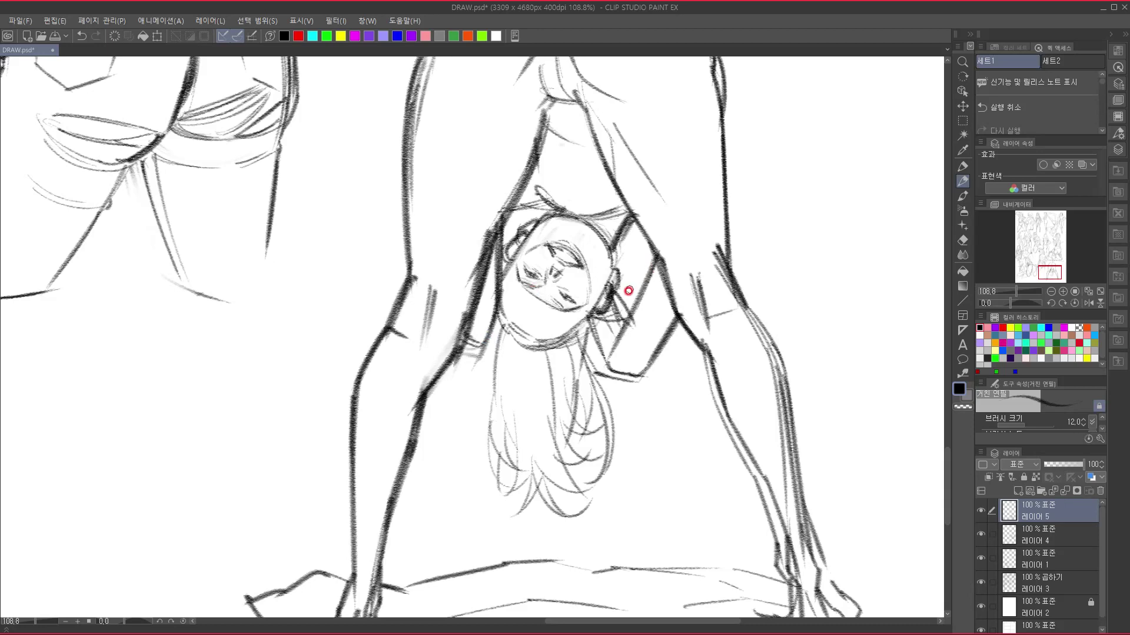
{"action": "left_click_drag", "start_coordinate": [421, 497], "coordinate": [369, 421]}
- Darken the right leg's inner knee contour and refine the bent arm shape between the head and that leg
{"action": "mouse_move", "coordinate": [615, 190]}
{"action": "left_mouse_down"}
{"action": "mouse_move", "coordinate": [631, 249]}
{"action": "mouse_move", "coordinate": [662, 294]}
{"action": "left_mouse_up"}
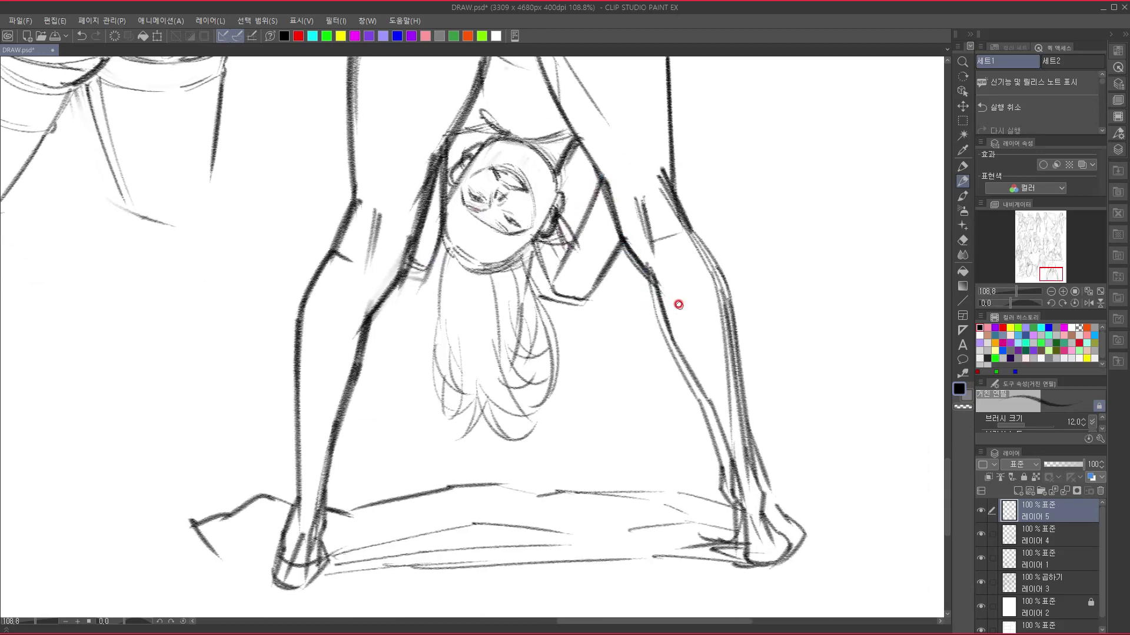
{"action": "left_click_drag", "start_coordinate": [603, 325], "coordinate": [601, 354]}
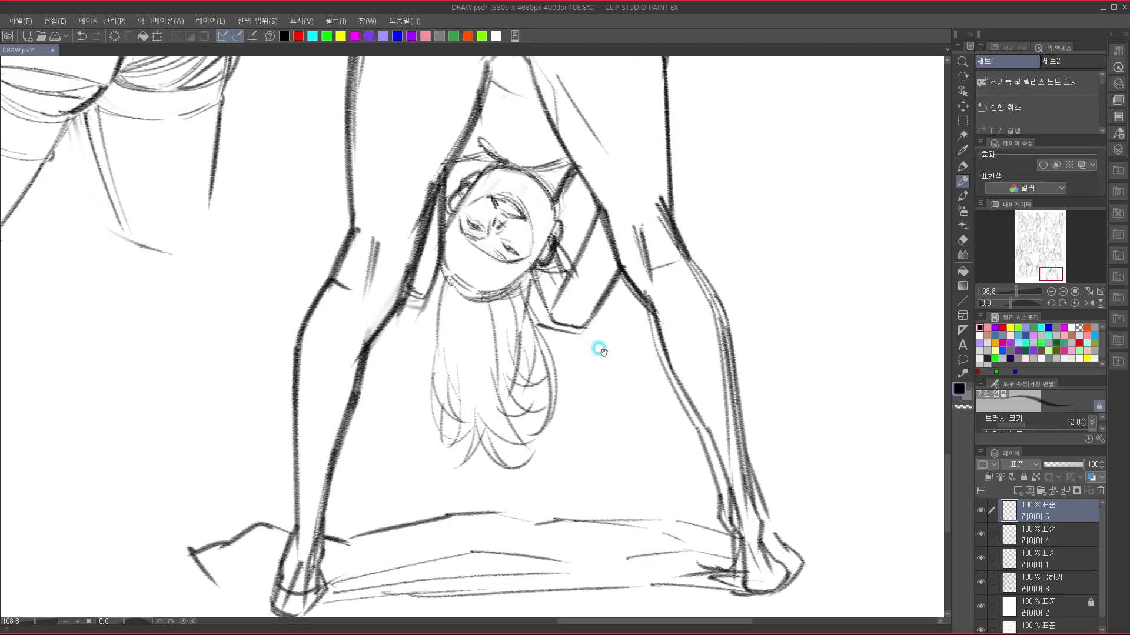
{"action": "left_click_drag", "start_coordinate": [619, 253], "coordinate": [578, 328]}
{"action": "left_click_drag", "start_coordinate": [619, 254], "coordinate": [590, 303]}
{"action": "left_click_drag", "start_coordinate": [597, 209], "coordinate": [559, 281]}
{"action": "mouse_move", "coordinate": [553, 242]}
{"action": "left_mouse_down"}
{"action": "mouse_move", "coordinate": [593, 268]}
{"action": "mouse_move", "coordinate": [547, 278]}
{"action": "mouse_move", "coordinate": [542, 266]}
{"action": "mouse_move", "coordinate": [558, 322]}
{"action": "mouse_move", "coordinate": [554, 305]}
{"action": "mouse_move", "coordinate": [585, 319]}
{"action": "left_mouse_up"}
{"action": "mouse_move", "coordinate": [615, 267]}
{"action": "left_mouse_down"}
{"action": "mouse_move", "coordinate": [581, 318]}
{"action": "mouse_move", "coordinate": [610, 308]}
{"action": "left_mouse_up"}
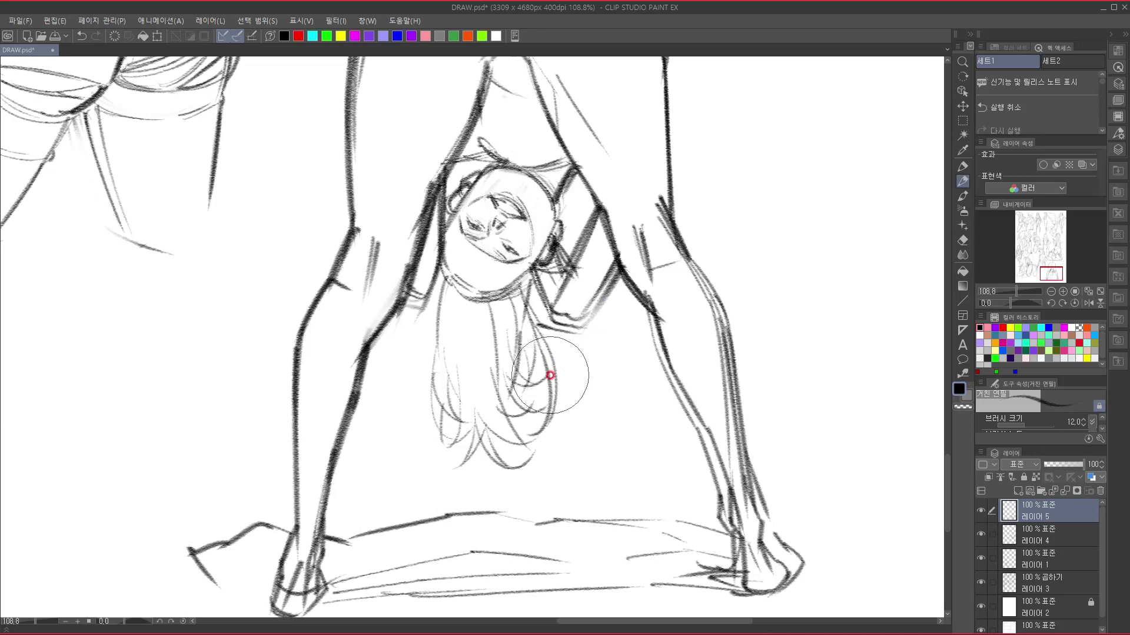
- Darken the right leg's inner calf line to the ankle and touch up the left knee contour
{"action": "left_click_drag", "start_coordinate": [623, 276], "coordinate": [701, 415]}
{"action": "left_click_drag", "start_coordinate": [670, 358], "coordinate": [736, 526]}
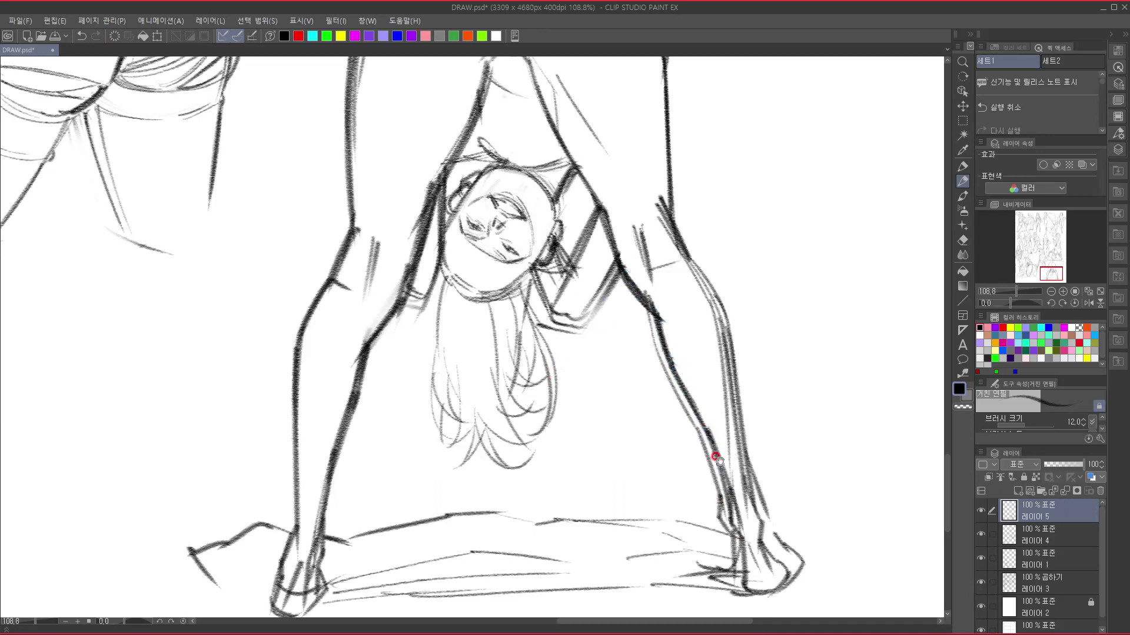
{"action": "left_click_drag", "start_coordinate": [668, 472], "coordinate": [641, 418]}
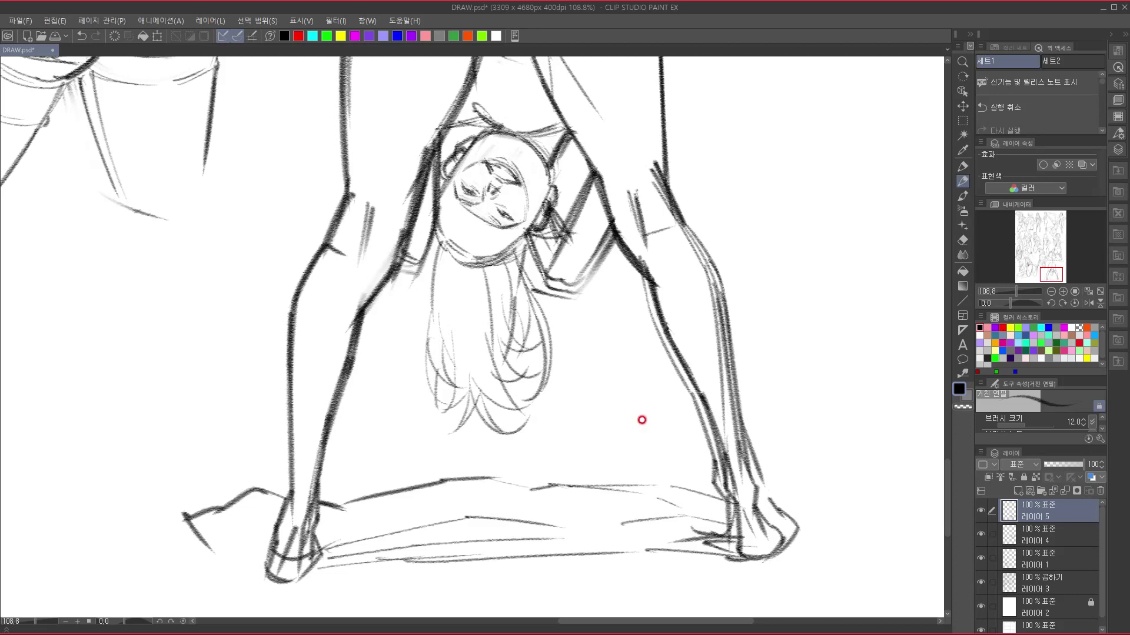
{"action": "left_click_drag", "start_coordinate": [350, 196], "coordinate": [324, 251]}
{"action": "left_click_drag", "start_coordinate": [456, 330], "coordinate": [457, 456]}
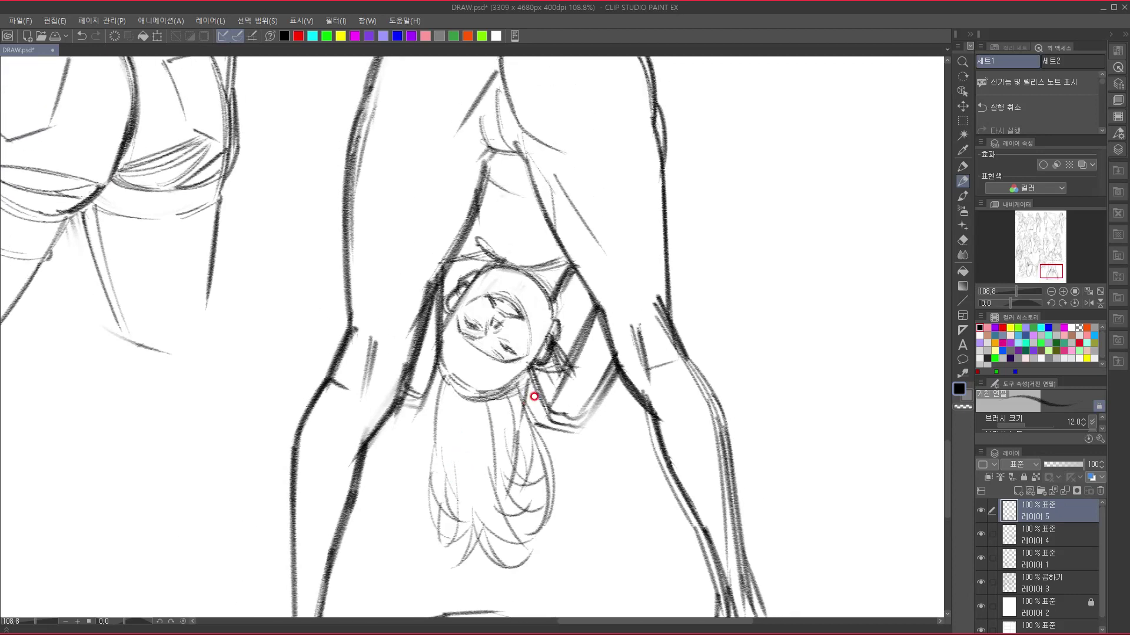
- Strengthen the upside-down head's contour from its upper edge around to the right ear
{"action": "left_click_drag", "start_coordinate": [561, 403], "coordinate": [557, 437]}
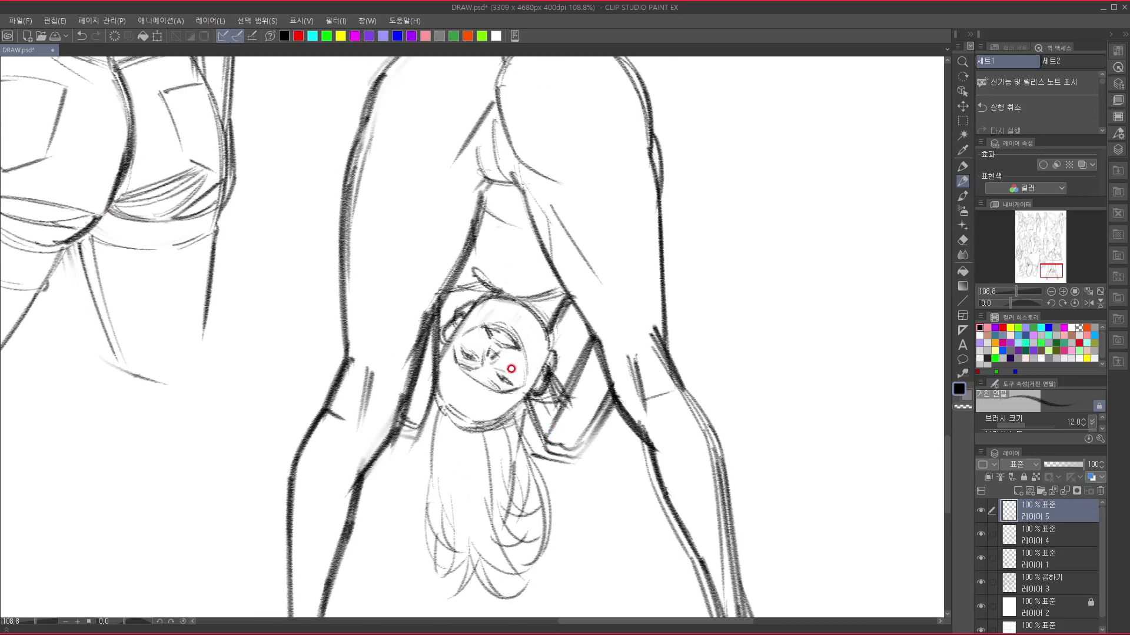
{"action": "mouse_move", "coordinate": [476, 306]}
{"action": "left_mouse_down"}
{"action": "mouse_move", "coordinate": [532, 307]}
{"action": "mouse_move", "coordinate": [485, 308]}
{"action": "mouse_move", "coordinate": [530, 310]}
{"action": "mouse_move", "coordinate": [550, 372]}
{"action": "left_mouse_up"}
{"action": "left_click_drag", "start_coordinate": [547, 447], "coordinate": [569, 357]}
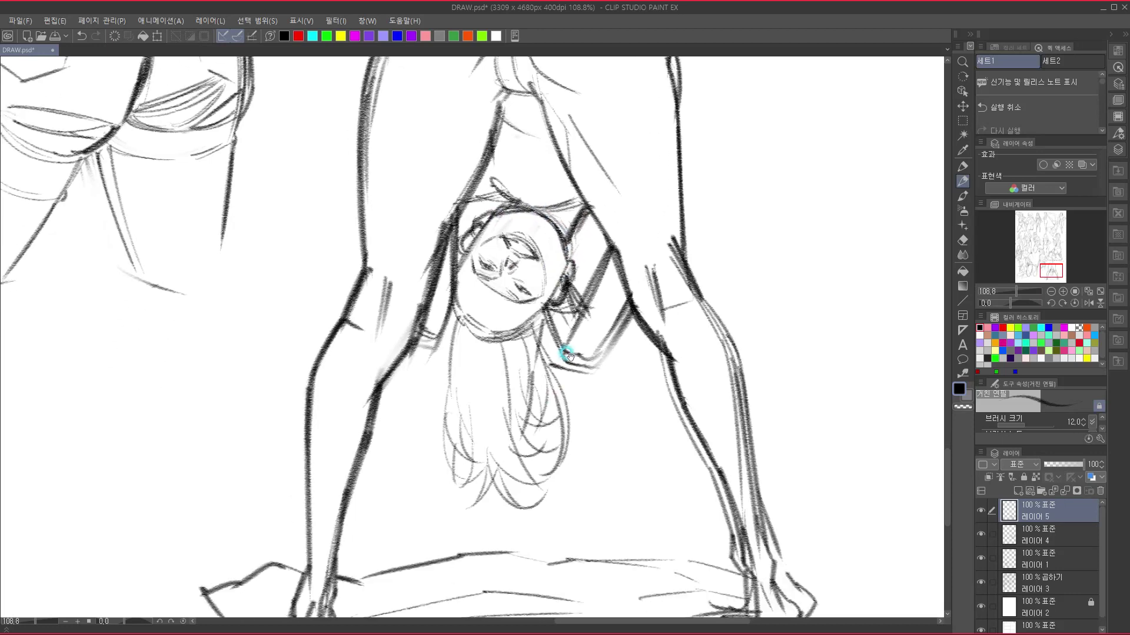
{"action": "left_click_drag", "start_coordinate": [408, 361], "coordinate": [385, 512]}
{"action": "left_click_drag", "start_coordinate": [400, 385], "coordinate": [369, 531]}
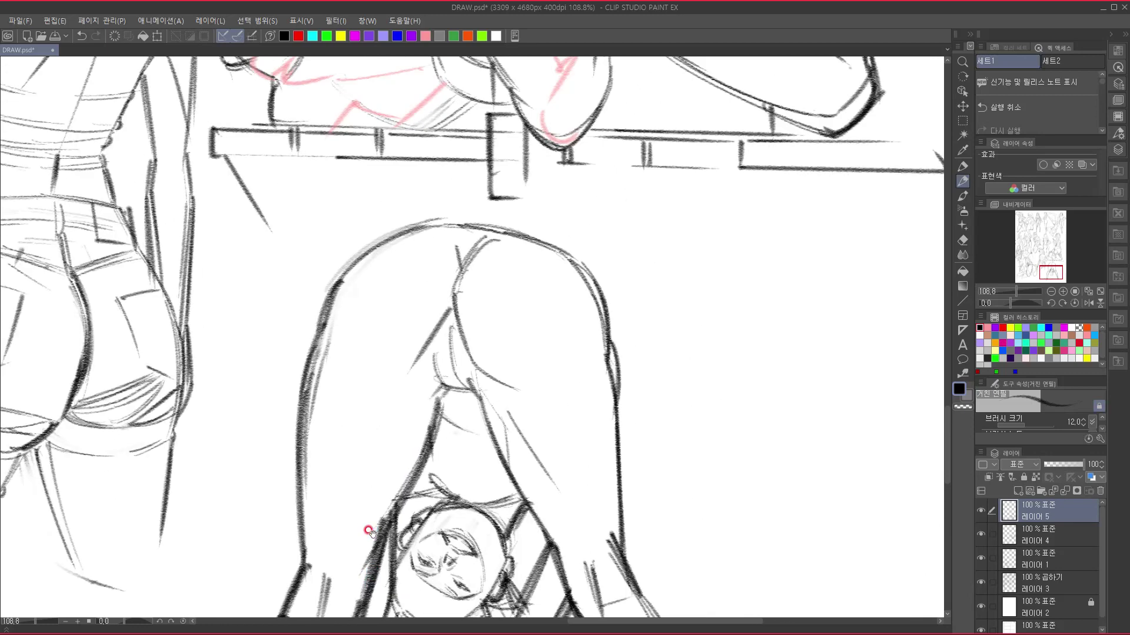
{"action": "left_click_drag", "start_coordinate": [550, 333], "coordinate": [562, 317]}
- Darken the upper contour of the hips across the top of the bent-over figure
{"action": "mouse_move", "coordinate": [348, 259]}
{"action": "left_mouse_down"}
{"action": "mouse_move", "coordinate": [327, 332]}
{"action": "mouse_move", "coordinate": [436, 210]}
{"action": "mouse_move", "coordinate": [542, 221]}
{"action": "mouse_move", "coordinate": [600, 255]}
{"action": "mouse_move", "coordinate": [625, 344]}
{"action": "left_mouse_up"}
{"action": "left_click_drag", "start_coordinate": [554, 457], "coordinate": [504, 235]}
{"action": "mouse_move", "coordinate": [515, 518]}
{"action": "left_mouse_down"}
{"action": "mouse_move", "coordinate": [519, 430]}
{"action": "mouse_move", "coordinate": [546, 359]}
{"action": "left_mouse_up"}
{"action": "left_click_drag", "start_coordinate": [525, 431], "coordinate": [510, 437]}
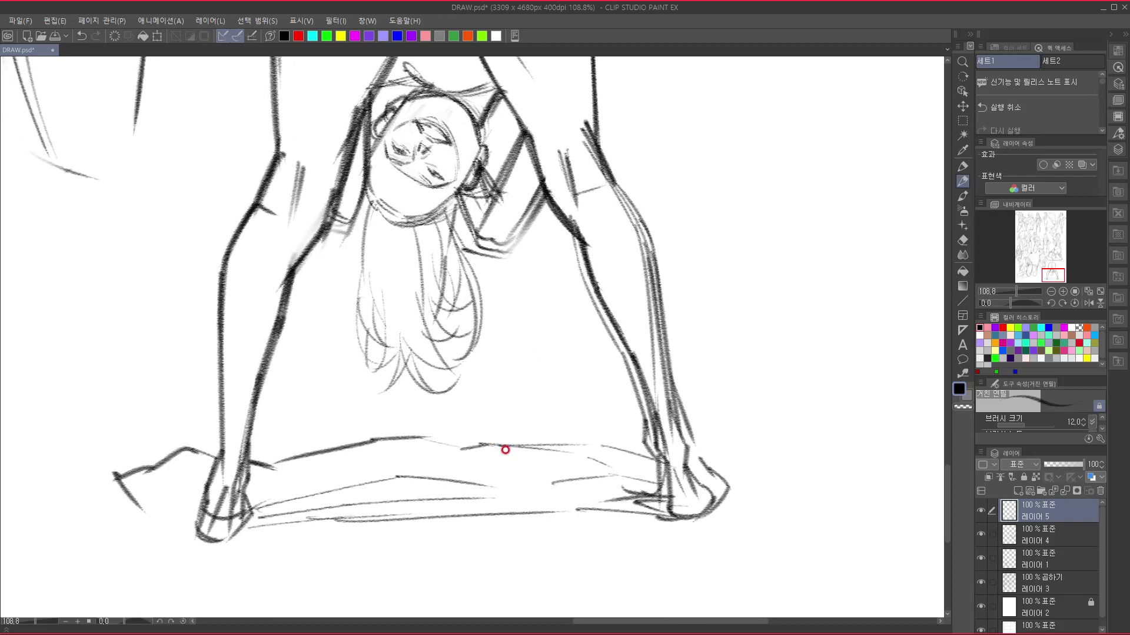
{"action": "left_click_drag", "start_coordinate": [501, 445], "coordinate": [780, 528]}
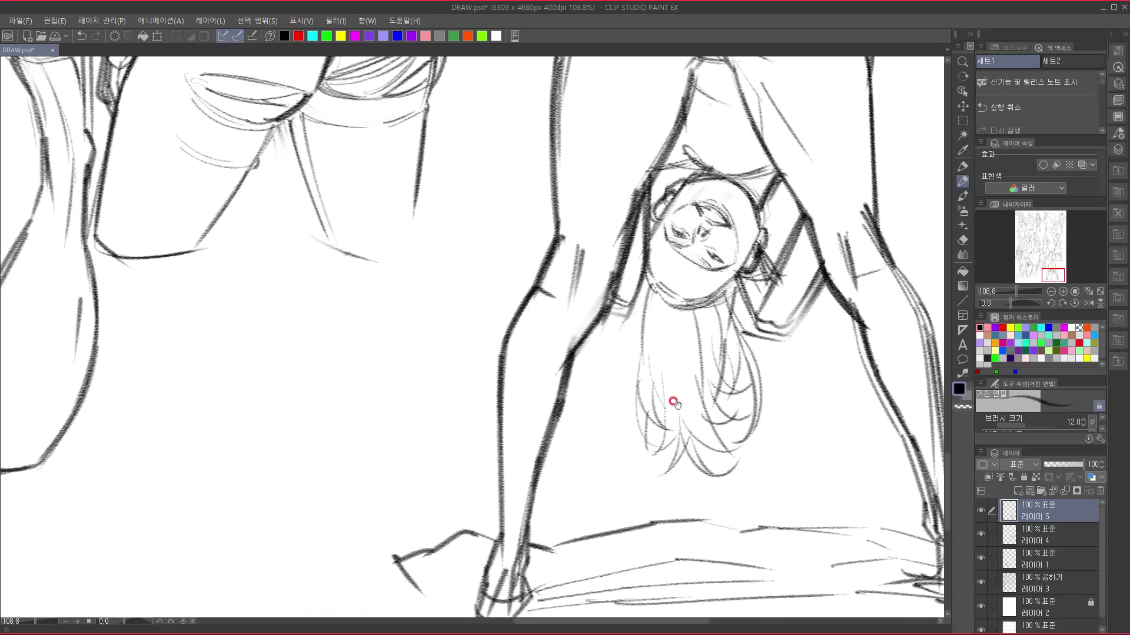
- Move the bent-over figure's layer to the left, closer to the neighbouring standing figure
{"action": "left_click_drag", "start_coordinate": [719, 372], "coordinate": [518, 505]}
{"action": "left_click_drag", "start_coordinate": [577, 434], "coordinate": [438, 590]}
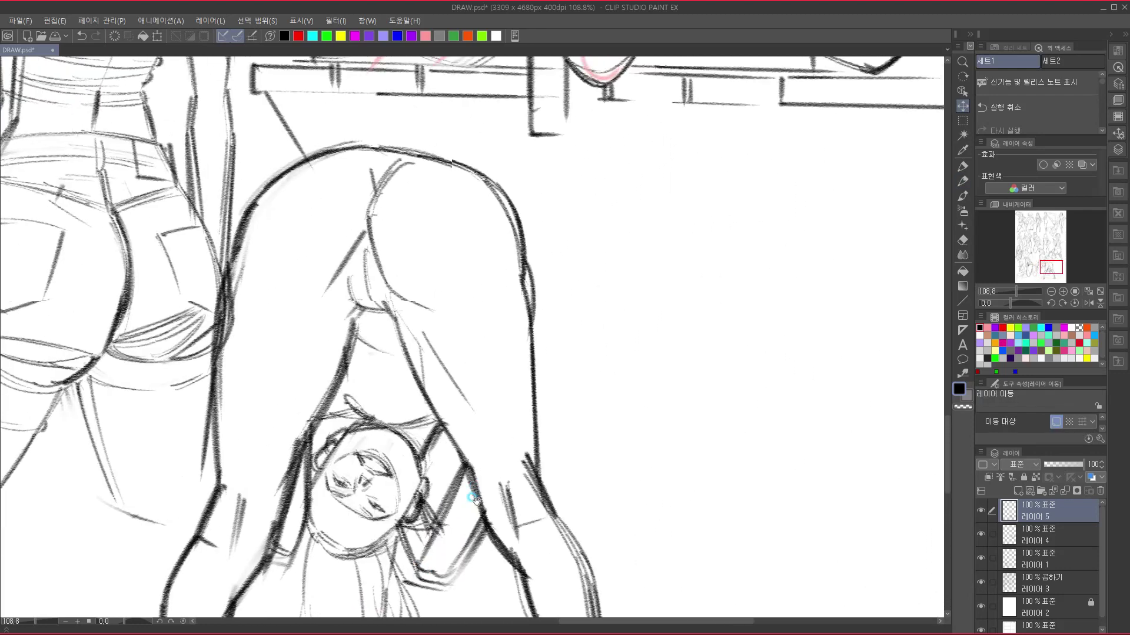
{"action": "left_click_drag", "start_coordinate": [509, 515], "coordinate": [443, 277]}
{"action": "left_click_drag", "start_coordinate": [532, 412], "coordinate": [343, 340]}
{"action": "left_click_drag", "start_coordinate": [492, 394], "coordinate": [499, 347]}
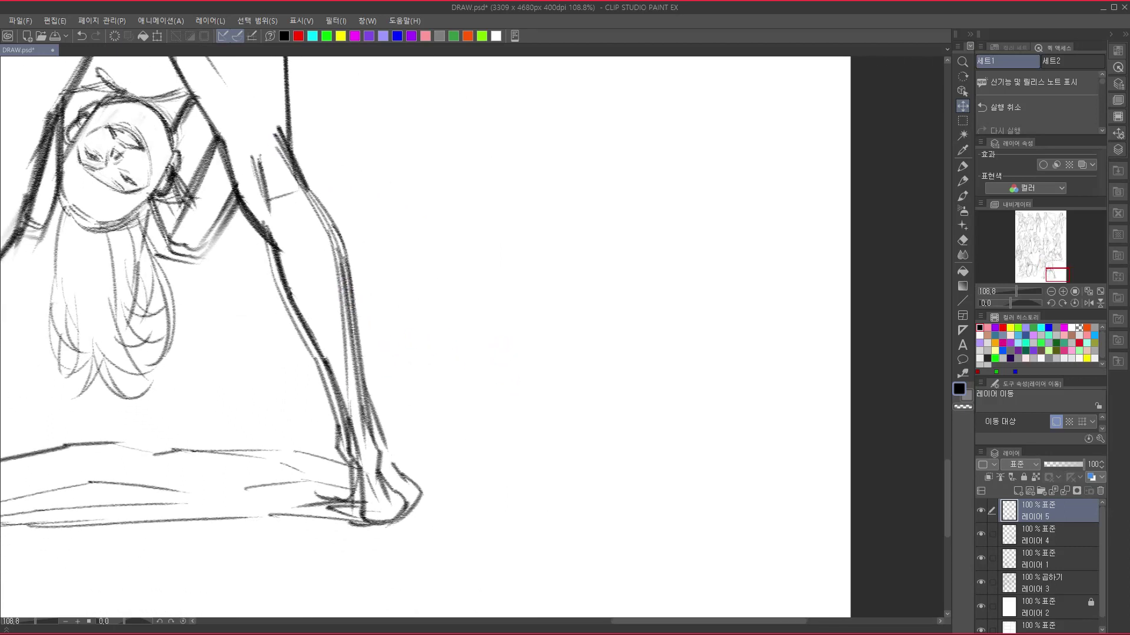
- Add a new layer and sketch a head outline with crown, cheek and chin right of the bent-over figure
{"action": "left_click", "coordinate": [1018, 491]}
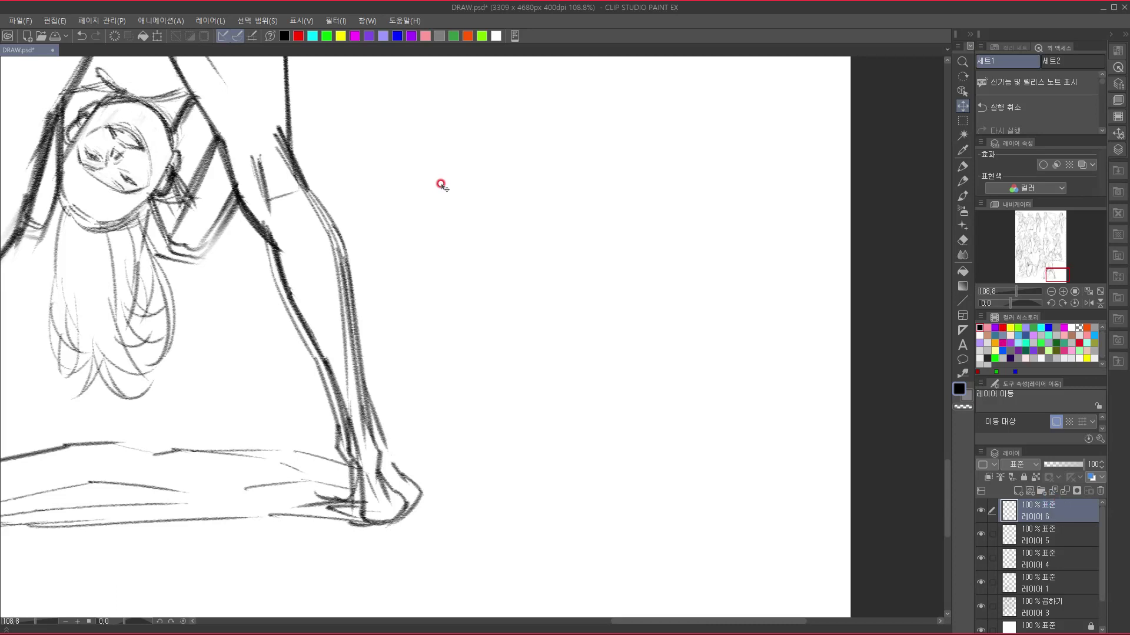
{"action": "key", "text": "p"}
{"action": "mouse_move", "coordinate": [449, 212]}
{"action": "left_mouse_down"}
{"action": "mouse_move", "coordinate": [441, 411]}
{"action": "mouse_move", "coordinate": [542, 443]}
{"action": "mouse_move", "coordinate": [548, 385]}
{"action": "mouse_move", "coordinate": [526, 400]}
{"action": "mouse_move", "coordinate": [447, 249]}
{"action": "left_mouse_up"}
{"action": "key", "text": "ctrl+z"}
{"action": "mouse_move", "coordinate": [455, 197]}
{"action": "left_mouse_down"}
{"action": "mouse_move", "coordinate": [506, 159]}
{"action": "mouse_move", "coordinate": [483, 198]}
{"action": "mouse_move", "coordinate": [472, 160]}
{"action": "mouse_move", "coordinate": [526, 162]}
{"action": "mouse_move", "coordinate": [547, 182]}
{"action": "mouse_move", "coordinate": [519, 276]}
{"action": "left_mouse_up"}
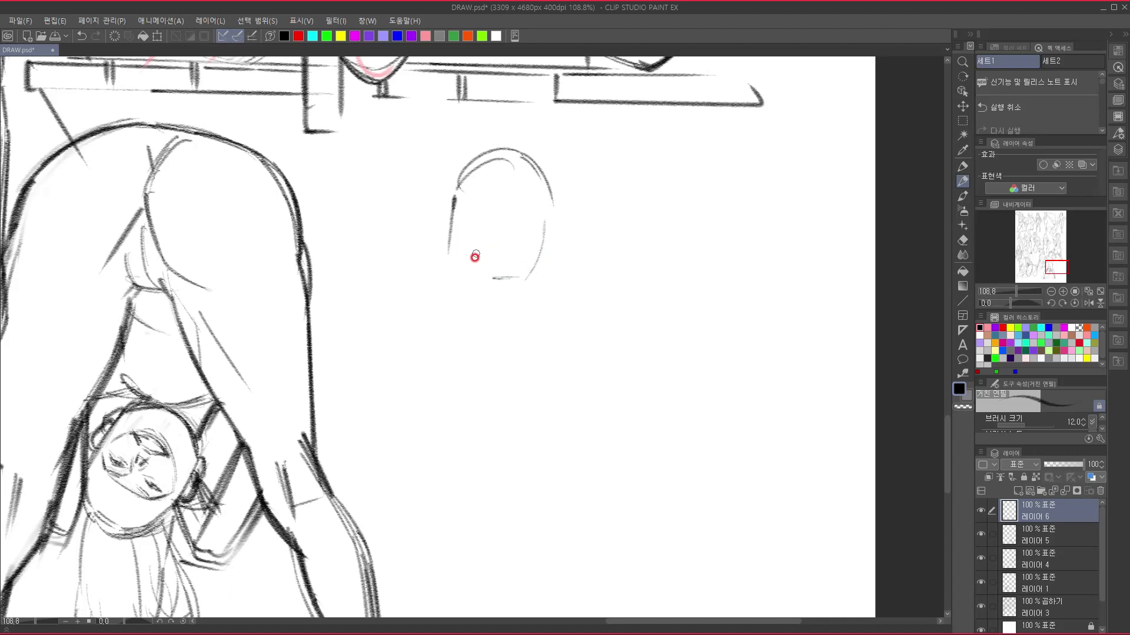
{"action": "left_click_drag", "start_coordinate": [493, 277], "coordinate": [521, 277]}
- Draw the new head's eyebrows, eyes, nose and mouth
{"action": "mouse_move", "coordinate": [484, 213]}
{"action": "left_mouse_down"}
{"action": "mouse_move", "coordinate": [532, 222]}
{"action": "mouse_move", "coordinate": [522, 230]}
{"action": "mouse_move", "coordinate": [542, 222]}
{"action": "left_mouse_up"}
{"action": "left_click_drag", "start_coordinate": [496, 217], "coordinate": [534, 229]}
{"action": "mouse_move", "coordinate": [499, 217]}
{"action": "left_mouse_down"}
{"action": "mouse_move", "coordinate": [540, 211]}
{"action": "mouse_move", "coordinate": [535, 220]}
{"action": "left_mouse_up"}
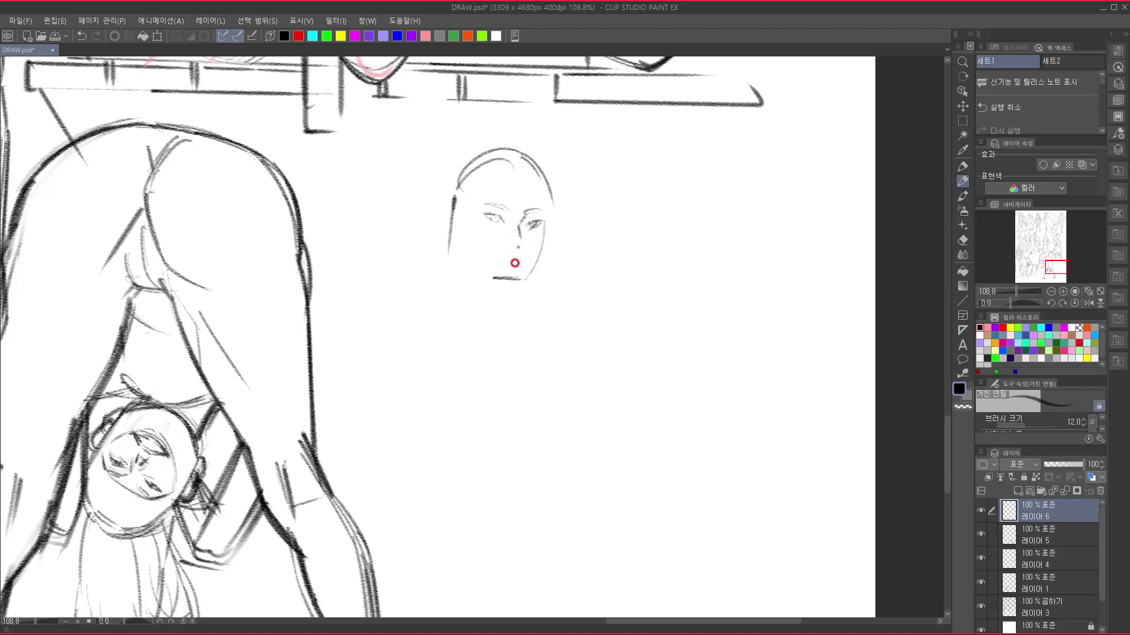
{"action": "left_click", "coordinate": [512, 256]}
{"action": "left_click_drag", "start_coordinate": [526, 226], "coordinate": [536, 221]}
{"action": "left_click_drag", "start_coordinate": [504, 260], "coordinate": [524, 262]}
{"action": "left_click_drag", "start_coordinate": [530, 222], "coordinate": [533, 224]}
{"action": "mouse_move", "coordinate": [535, 231]}
{"action": "left_mouse_down"}
{"action": "mouse_move", "coordinate": [486, 216]}
{"action": "mouse_move", "coordinate": [497, 218]}
{"action": "left_mouse_up"}
- Draw the bangs over the forehead and the side hair curving down both cheeks to the chin
{"action": "mouse_move", "coordinate": [520, 170]}
{"action": "left_mouse_down"}
{"action": "mouse_move", "coordinate": [515, 211]}
{"action": "mouse_move", "coordinate": [527, 167]}
{"action": "mouse_move", "coordinate": [527, 210]}
{"action": "left_mouse_up"}
{"action": "left_click_drag", "start_coordinate": [511, 167], "coordinate": [501, 210]}
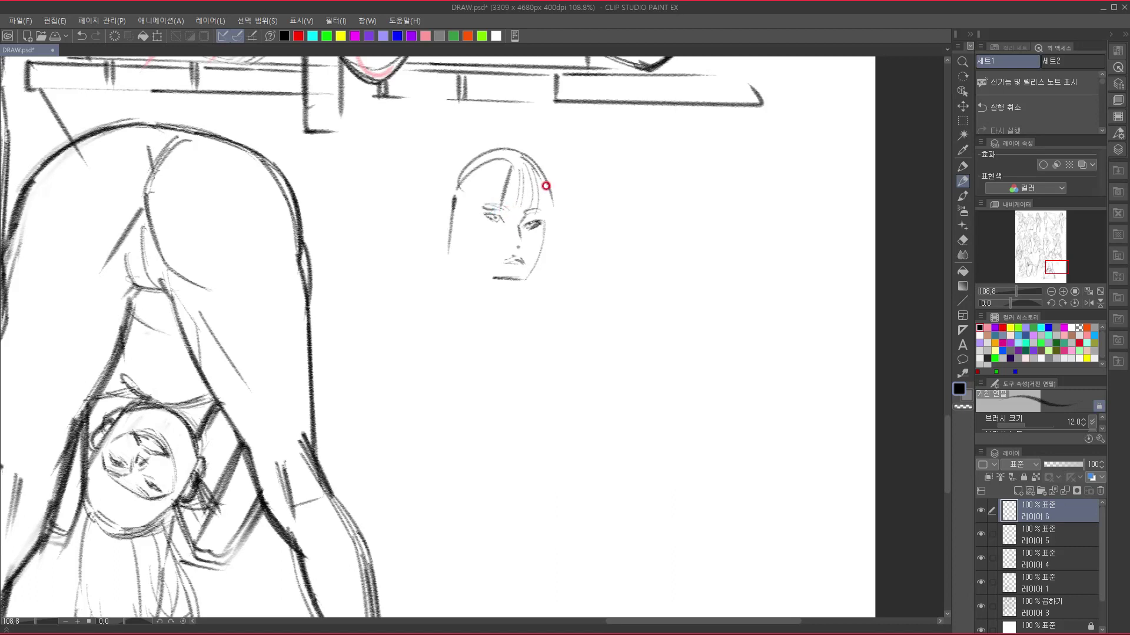
{"action": "key", "text": "ctrl+z"}
{"action": "left_click_drag", "start_coordinate": [484, 206], "coordinate": [505, 207]}
{"action": "mouse_move", "coordinate": [495, 174]}
{"action": "left_mouse_down"}
{"action": "mouse_move", "coordinate": [468, 285]}
{"action": "mouse_move", "coordinate": [482, 300]}
{"action": "mouse_move", "coordinate": [491, 269]}
{"action": "mouse_move", "coordinate": [479, 224]}
{"action": "mouse_move", "coordinate": [494, 271]}
{"action": "mouse_move", "coordinate": [472, 272]}
{"action": "mouse_move", "coordinate": [518, 276]}
{"action": "left_mouse_up"}
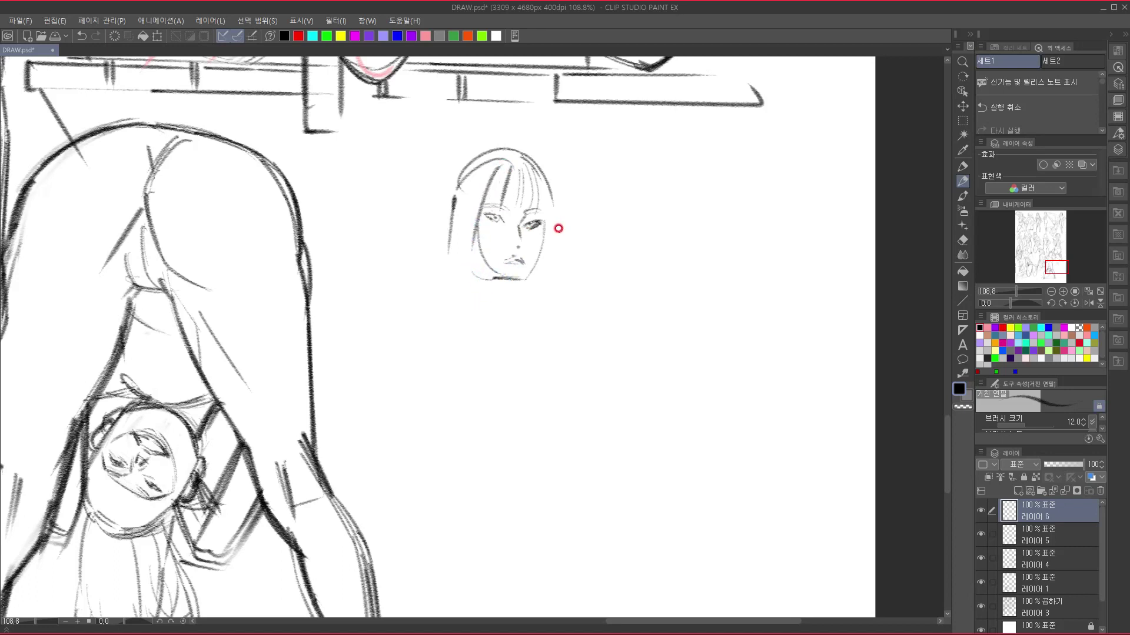
{"action": "mouse_move", "coordinate": [544, 171]}
{"action": "left_mouse_down"}
{"action": "mouse_move", "coordinate": [555, 208]}
{"action": "mouse_move", "coordinate": [548, 261]}
{"action": "left_mouse_up"}
{"action": "mouse_move", "coordinate": [553, 219]}
{"action": "left_mouse_down"}
{"action": "mouse_move", "coordinate": [555, 248]}
{"action": "mouse_move", "coordinate": [541, 275]}
{"action": "left_mouse_up"}
{"action": "left_click_drag", "start_coordinate": [556, 226], "coordinate": [529, 281]}
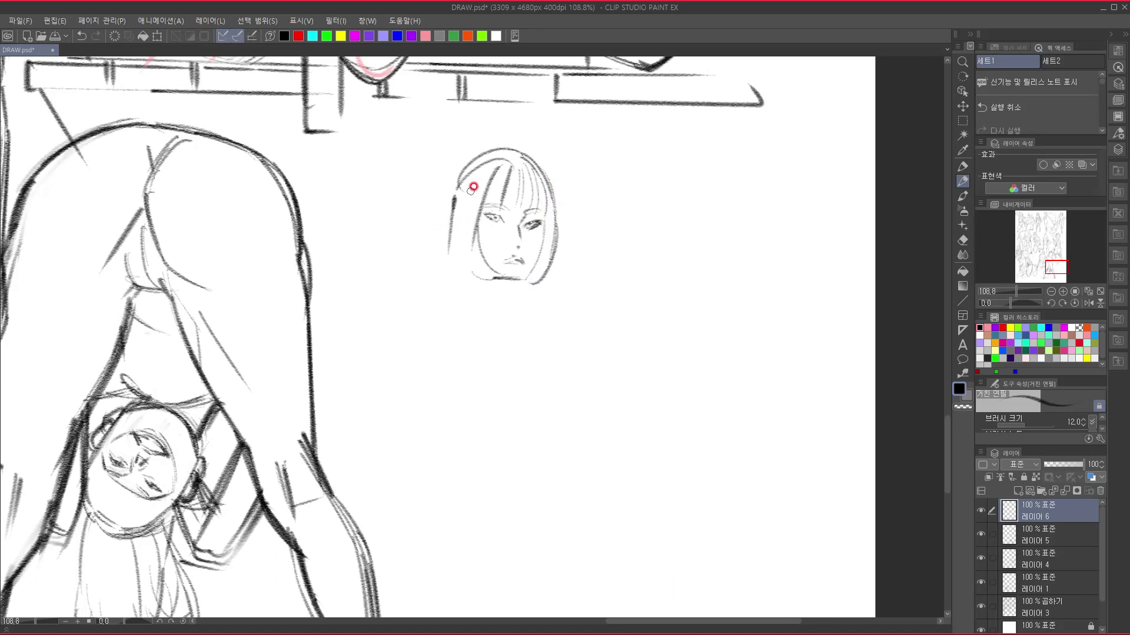
- Draw the long back hair falling from the crown past the ear and down the left shoulder
{"action": "mouse_move", "coordinate": [436, 185]}
{"action": "left_mouse_down"}
{"action": "mouse_move", "coordinate": [472, 154]}
{"action": "mouse_move", "coordinate": [400, 328]}
{"action": "left_mouse_up"}
{"action": "key", "text": "ctrl+z"}
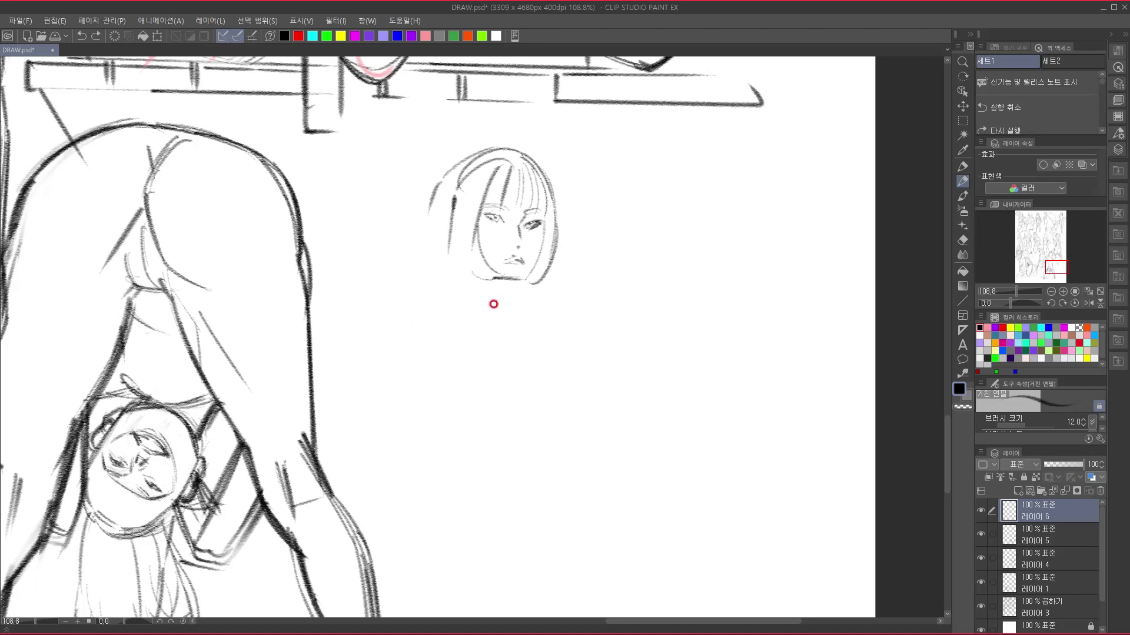
{"action": "left_click_drag", "start_coordinate": [440, 183], "coordinate": [372, 392]}
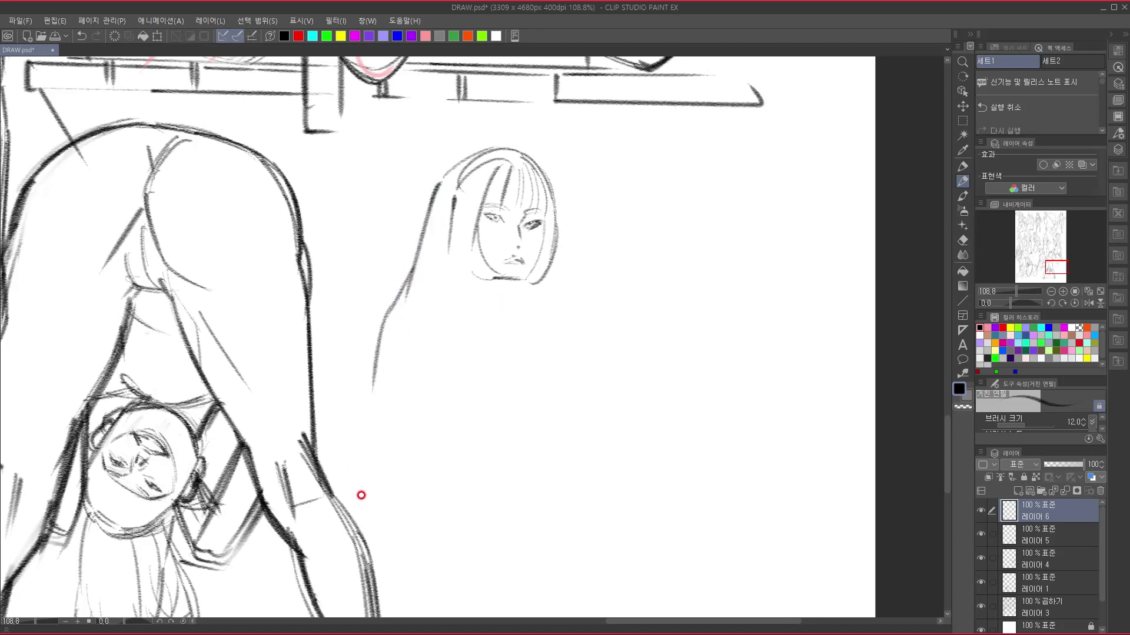
- Draw the ear beside the left side hair and redefine the jawline and chin between the side locks
{"action": "mouse_move", "coordinate": [469, 266]}
{"action": "left_mouse_down"}
{"action": "mouse_move", "coordinate": [495, 277]}
{"action": "mouse_move", "coordinate": [477, 279]}
{"action": "left_mouse_up"}
{"action": "mouse_move", "coordinate": [451, 226]}
{"action": "left_mouse_down"}
{"action": "mouse_move", "coordinate": [454, 257]}
{"action": "mouse_move", "coordinate": [507, 280]}
{"action": "left_mouse_up"}
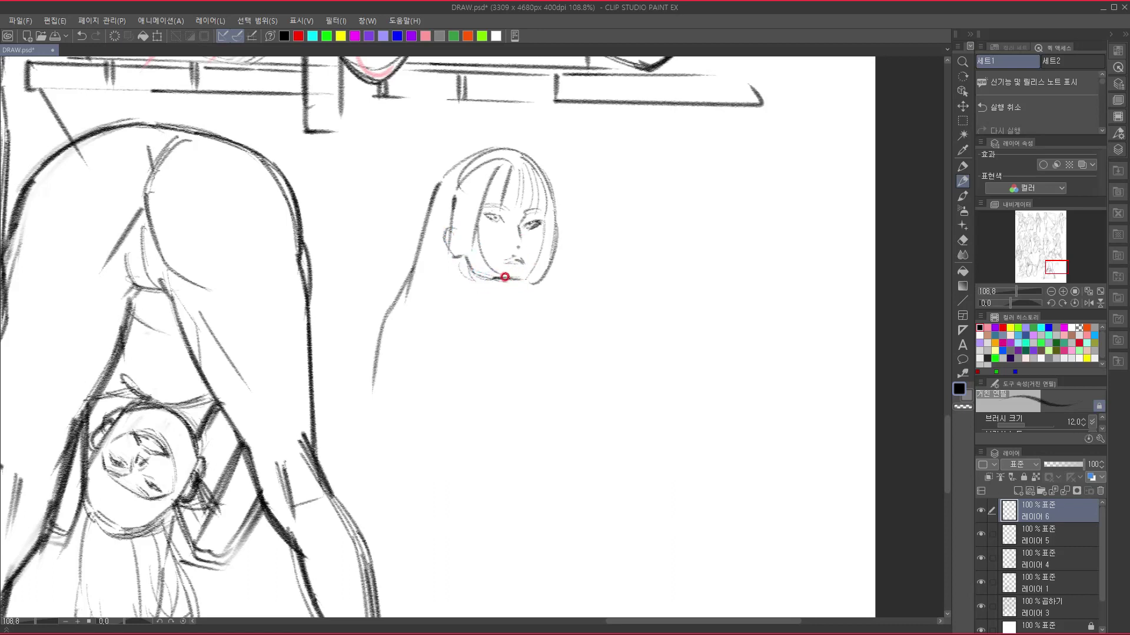
{"action": "left_click_drag", "start_coordinate": [481, 274], "coordinate": [520, 281]}
{"action": "mouse_move", "coordinate": [545, 230]}
{"action": "left_mouse_down"}
{"action": "mouse_move", "coordinate": [519, 283]}
{"action": "mouse_move", "coordinate": [539, 255]}
{"action": "mouse_move", "coordinate": [515, 272]}
{"action": "left_mouse_up"}
{"action": "key", "text": "ctrl+z"}
{"action": "key", "text": "ctrl+z"}
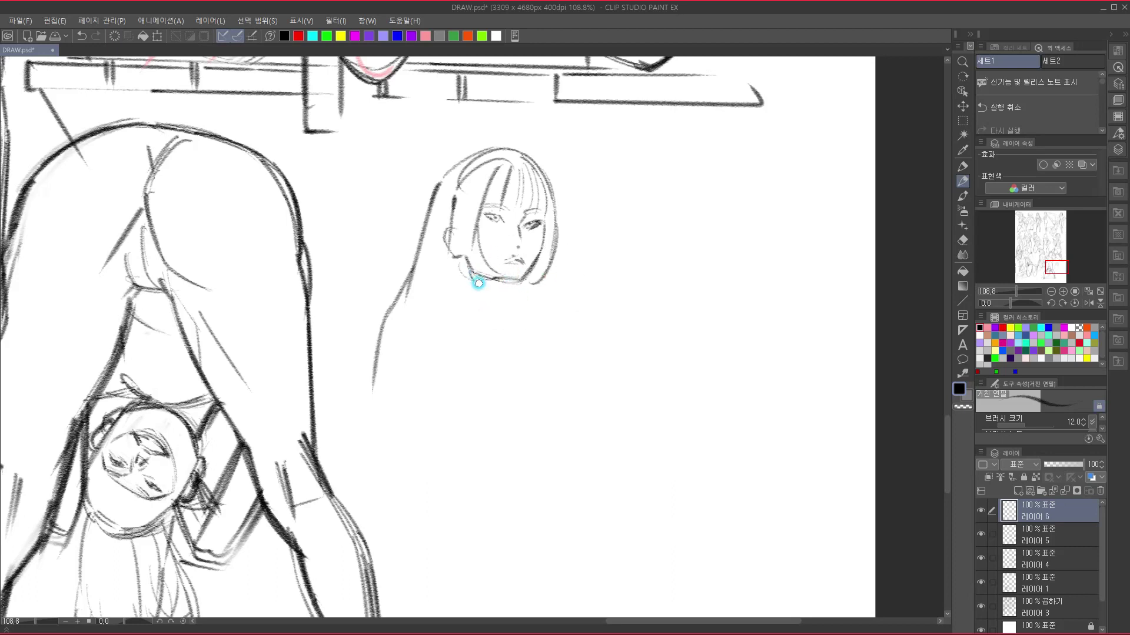
{"action": "mouse_move", "coordinate": [473, 272]}
{"action": "left_mouse_down"}
{"action": "mouse_move", "coordinate": [511, 262]}
{"action": "mouse_move", "coordinate": [494, 278]}
{"action": "mouse_move", "coordinate": [529, 277]}
{"action": "mouse_move", "coordinate": [514, 281]}
{"action": "mouse_move", "coordinate": [532, 255]}
{"action": "mouse_move", "coordinate": [533, 290]}
{"action": "mouse_move", "coordinate": [554, 250]}
{"action": "mouse_move", "coordinate": [533, 285]}
{"action": "left_mouse_up"}
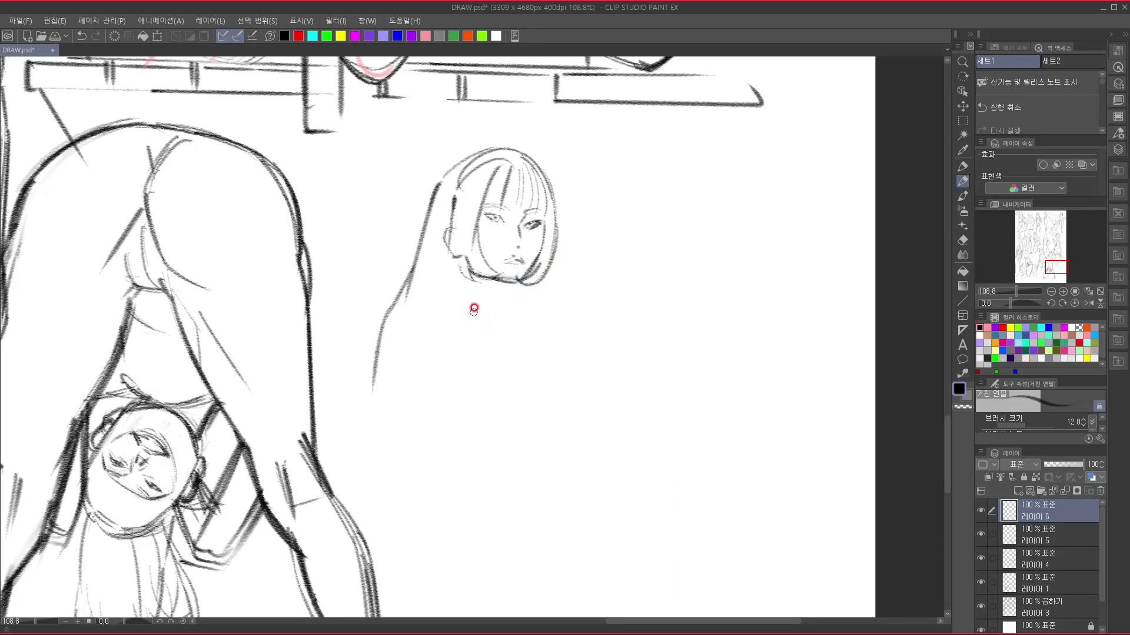
- Draw both sides of the neck, the left shoulder line and the outer contour of the left arm
{"action": "mouse_move", "coordinate": [463, 257]}
{"action": "left_mouse_down"}
{"action": "mouse_move", "coordinate": [445, 310]}
{"action": "mouse_move", "coordinate": [506, 301]}
{"action": "left_mouse_up"}
{"action": "mouse_move", "coordinate": [505, 302]}
{"action": "left_mouse_down"}
{"action": "mouse_move", "coordinate": [520, 305]}
{"action": "mouse_move", "coordinate": [426, 307]}
{"action": "left_mouse_up"}
{"action": "left_click_drag", "start_coordinate": [398, 306], "coordinate": [377, 344]}
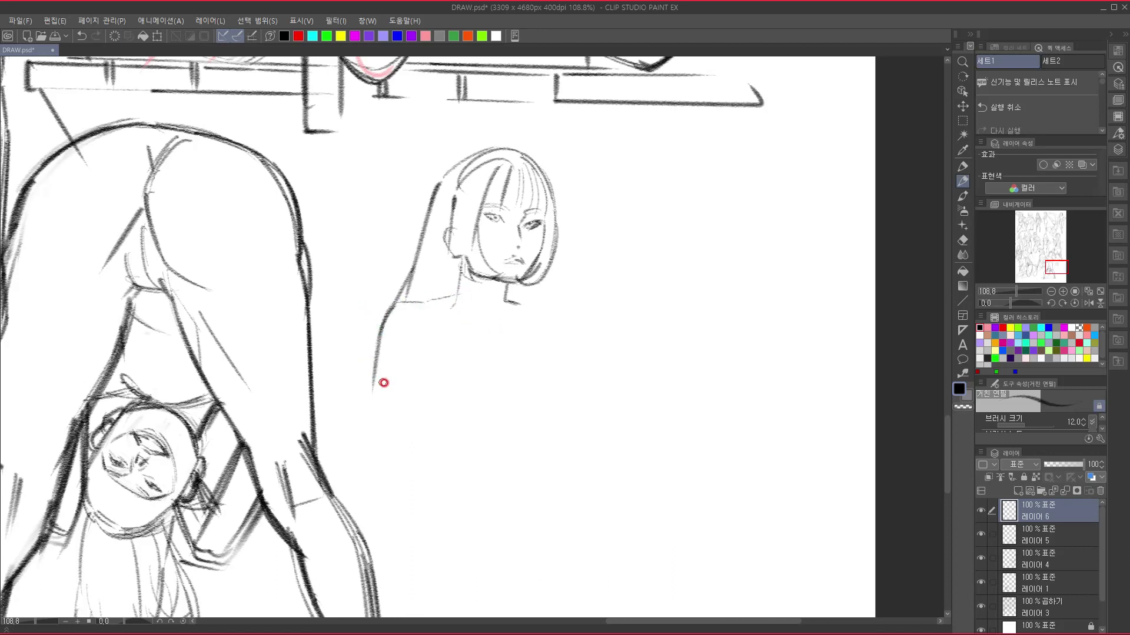
{"action": "left_click_drag", "start_coordinate": [381, 341], "coordinate": [361, 533]}
- Sketch the curved centre line of the torso, the collarbone and the rounded right shoulder
{"action": "left_click_drag", "start_coordinate": [509, 423], "coordinate": [493, 400]}
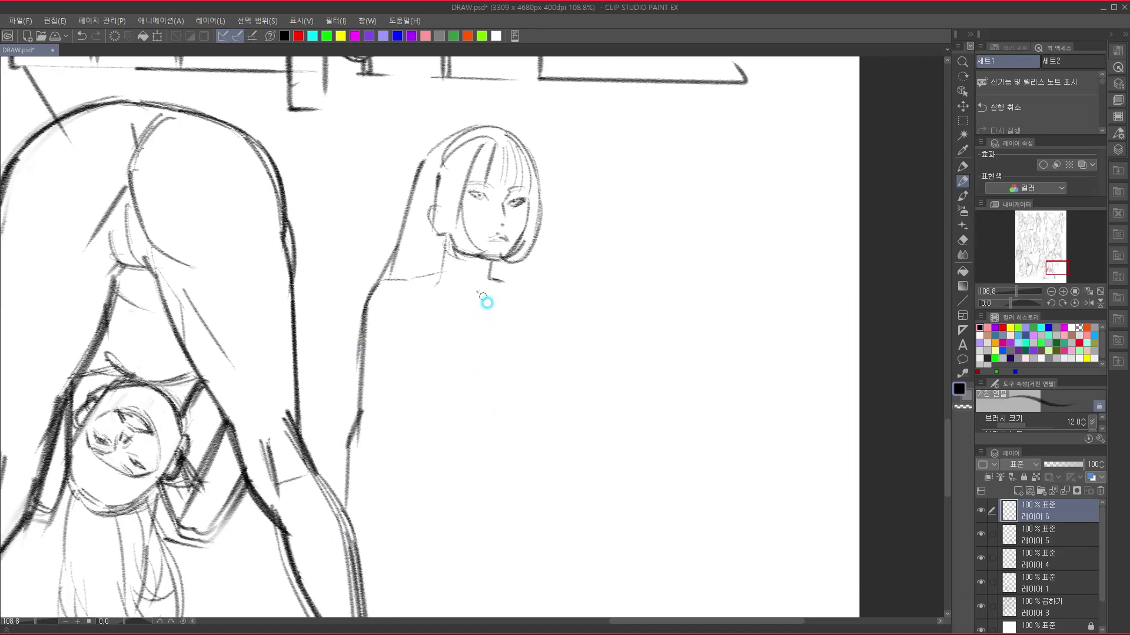
{"action": "mouse_move", "coordinate": [477, 291]}
{"action": "left_mouse_down"}
{"action": "mouse_move", "coordinate": [504, 357]}
{"action": "mouse_move", "coordinate": [522, 272]}
{"action": "mouse_move", "coordinate": [527, 406]}
{"action": "left_mouse_up"}
{"action": "left_click_drag", "start_coordinate": [489, 369], "coordinate": [485, 420]}
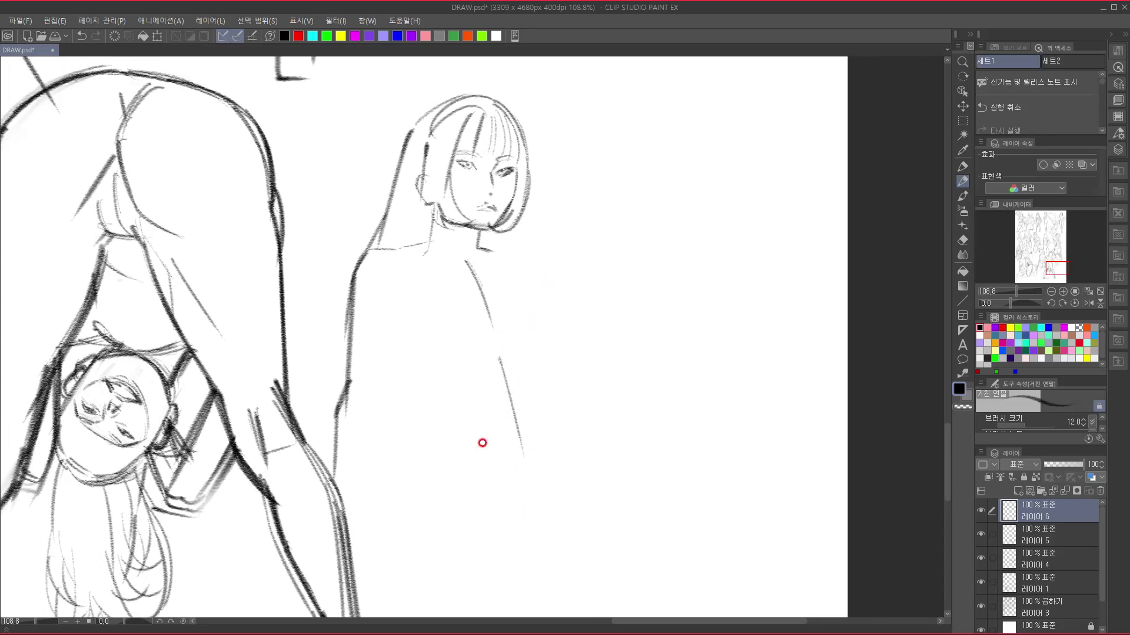
{"action": "mouse_move", "coordinate": [431, 254]}
{"action": "left_mouse_down"}
{"action": "mouse_move", "coordinate": [456, 257]}
{"action": "mouse_move", "coordinate": [412, 250]}
{"action": "mouse_move", "coordinate": [483, 276]}
{"action": "mouse_move", "coordinate": [474, 260]}
{"action": "mouse_move", "coordinate": [513, 261]}
{"action": "mouse_move", "coordinate": [493, 252]}
{"action": "mouse_move", "coordinate": [536, 268]}
{"action": "mouse_move", "coordinate": [527, 252]}
{"action": "mouse_move", "coordinate": [544, 265]}
{"action": "mouse_move", "coordinate": [521, 256]}
{"action": "mouse_move", "coordinate": [538, 257]}
{"action": "mouse_move", "coordinate": [544, 294]}
{"action": "left_mouse_up"}
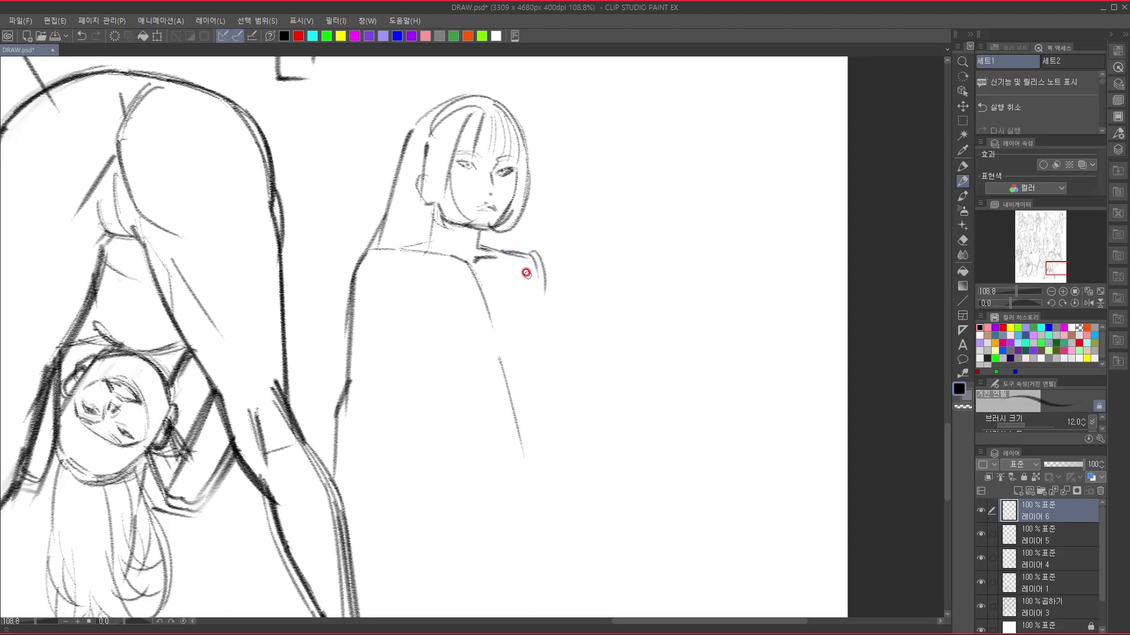
{"action": "left_click_drag", "start_coordinate": [544, 285], "coordinate": [535, 298]}
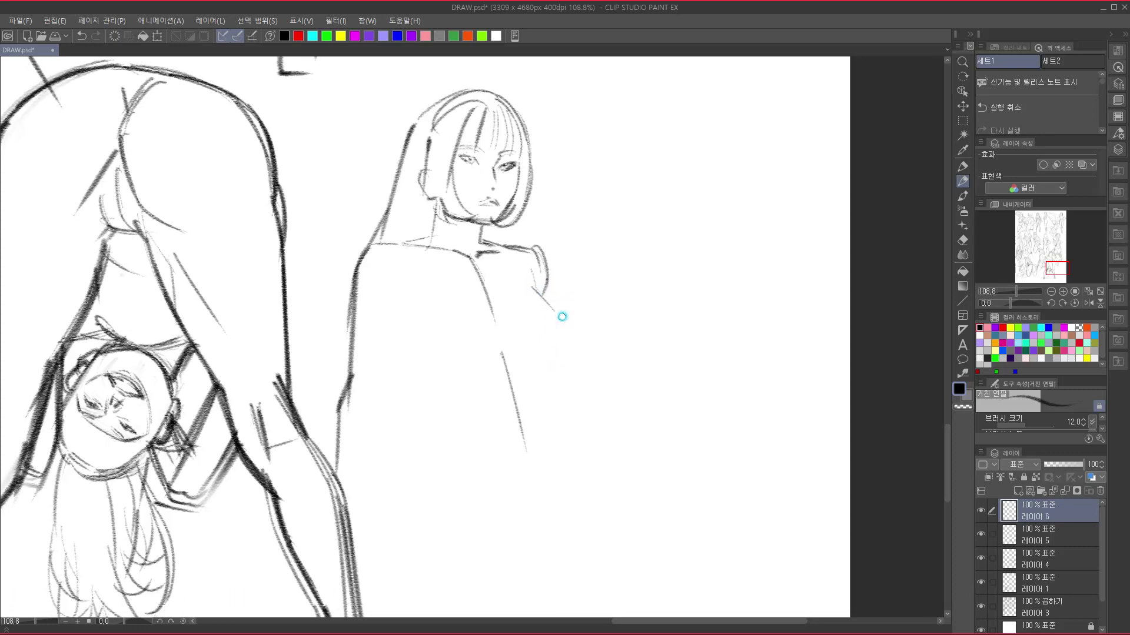
- Sketch the chest contours on both sides of the centre line and the left armpit crease
{"action": "mouse_move", "coordinate": [562, 317]}
{"action": "left_mouse_down"}
{"action": "mouse_move", "coordinate": [560, 351]}
{"action": "mouse_move", "coordinate": [502, 326]}
{"action": "mouse_move", "coordinate": [514, 350]}
{"action": "mouse_move", "coordinate": [535, 359]}
{"action": "left_mouse_up"}
{"action": "left_click_drag", "start_coordinate": [491, 328], "coordinate": [464, 365]}
{"action": "mouse_move", "coordinate": [409, 340]}
{"action": "left_mouse_down"}
{"action": "mouse_move", "coordinate": [433, 360]}
{"action": "mouse_move", "coordinate": [408, 336]}
{"action": "mouse_move", "coordinate": [425, 365]}
{"action": "mouse_move", "coordinate": [441, 349]}
{"action": "mouse_move", "coordinate": [412, 341]}
{"action": "left_mouse_up"}
{"action": "left_click_drag", "start_coordinate": [404, 309], "coordinate": [406, 341]}
{"action": "mouse_move", "coordinate": [386, 293]}
{"action": "left_mouse_down"}
{"action": "mouse_move", "coordinate": [404, 309]}
{"action": "mouse_move", "coordinate": [373, 301]}
{"action": "left_mouse_up"}
{"action": "left_click_drag", "start_coordinate": [523, 405], "coordinate": [516, 387]}
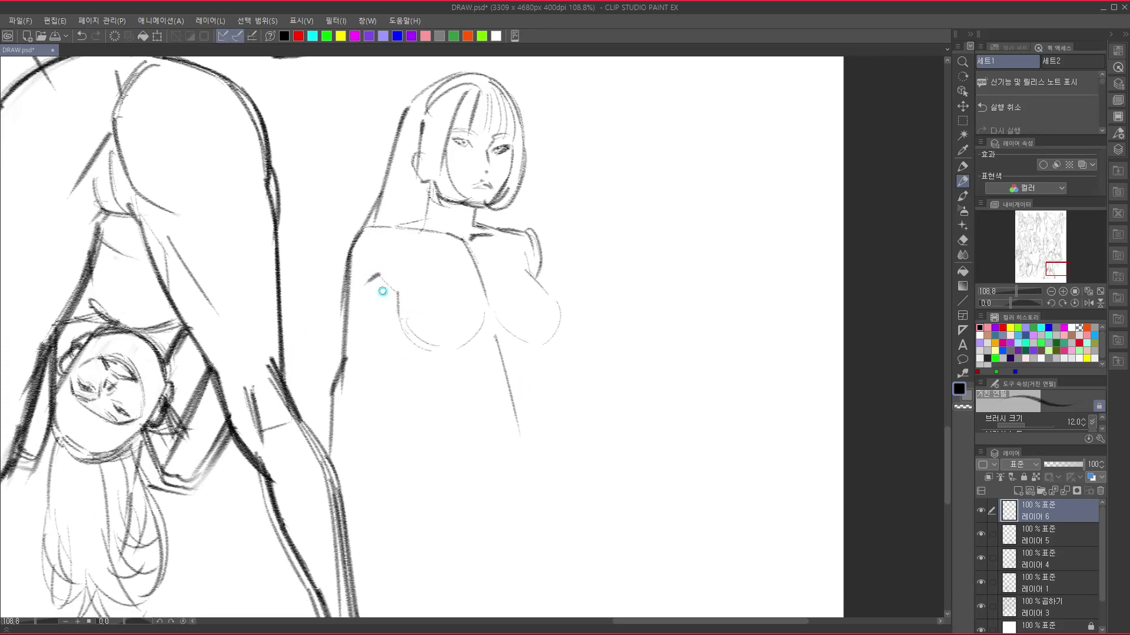
- Draw the left side of the torso from armpit to waist and the ribcage lines below the chest
{"action": "left_click_drag", "start_coordinate": [380, 281], "coordinate": [411, 380]}
{"action": "left_click_drag", "start_coordinate": [530, 405], "coordinate": [522, 342]}
{"action": "mouse_move", "coordinate": [378, 267]}
{"action": "left_mouse_down"}
{"action": "mouse_move", "coordinate": [411, 326]}
{"action": "mouse_move", "coordinate": [414, 372]}
{"action": "left_mouse_up"}
{"action": "mouse_move", "coordinate": [534, 281]}
{"action": "left_mouse_down"}
{"action": "mouse_move", "coordinate": [537, 318]}
{"action": "mouse_move", "coordinate": [444, 337]}
{"action": "mouse_move", "coordinate": [510, 290]}
{"action": "mouse_move", "coordinate": [522, 309]}
{"action": "mouse_move", "coordinate": [466, 307]}
{"action": "left_mouse_up"}
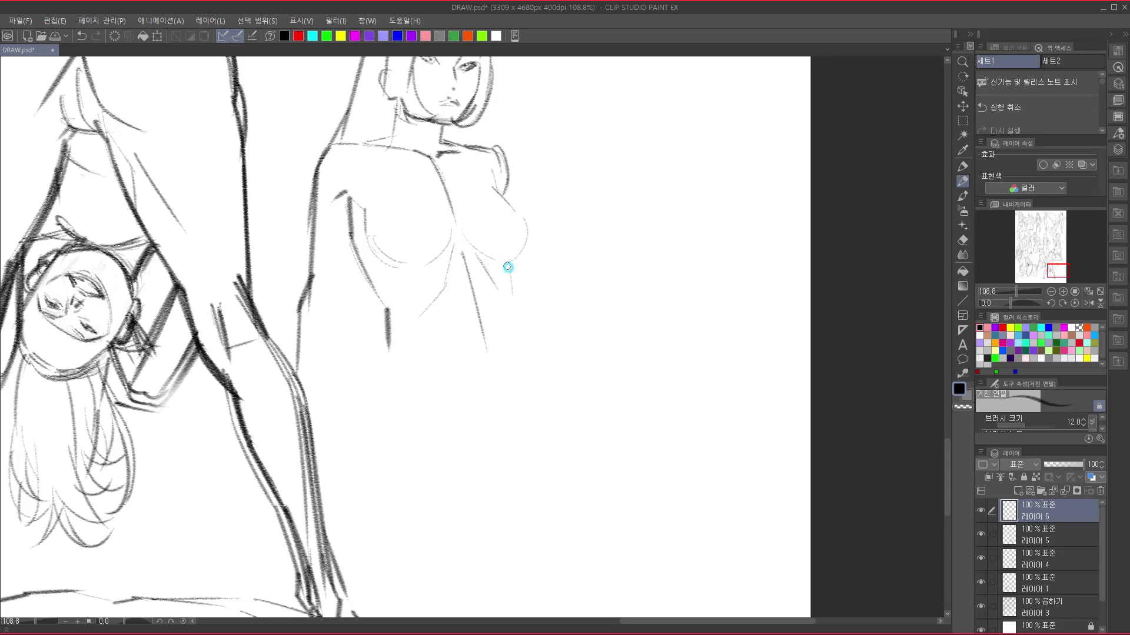
{"action": "scroll", "coordinate": [517, 318], "scroll_direction": "down", "scroll_amount": 1}
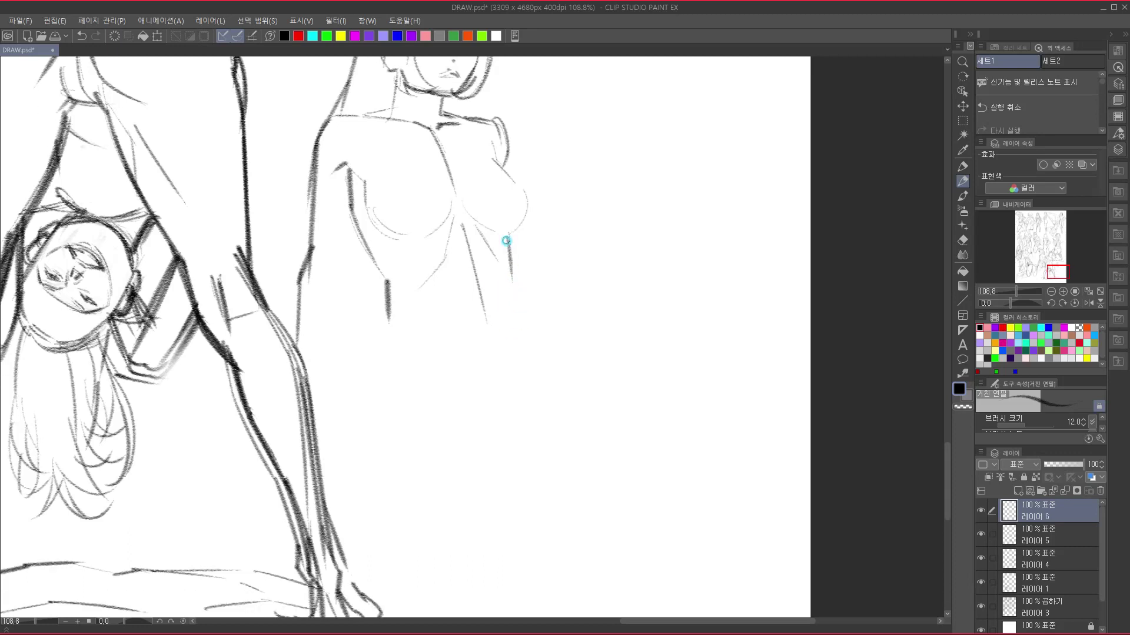
- Draw the right contour of the figure from the waist over the hip and down the outer thigh
{"action": "left_click_drag", "start_coordinate": [510, 285], "coordinate": [540, 333]}
{"action": "scroll", "coordinate": [561, 305], "scroll_direction": "down", "scroll_amount": 2}
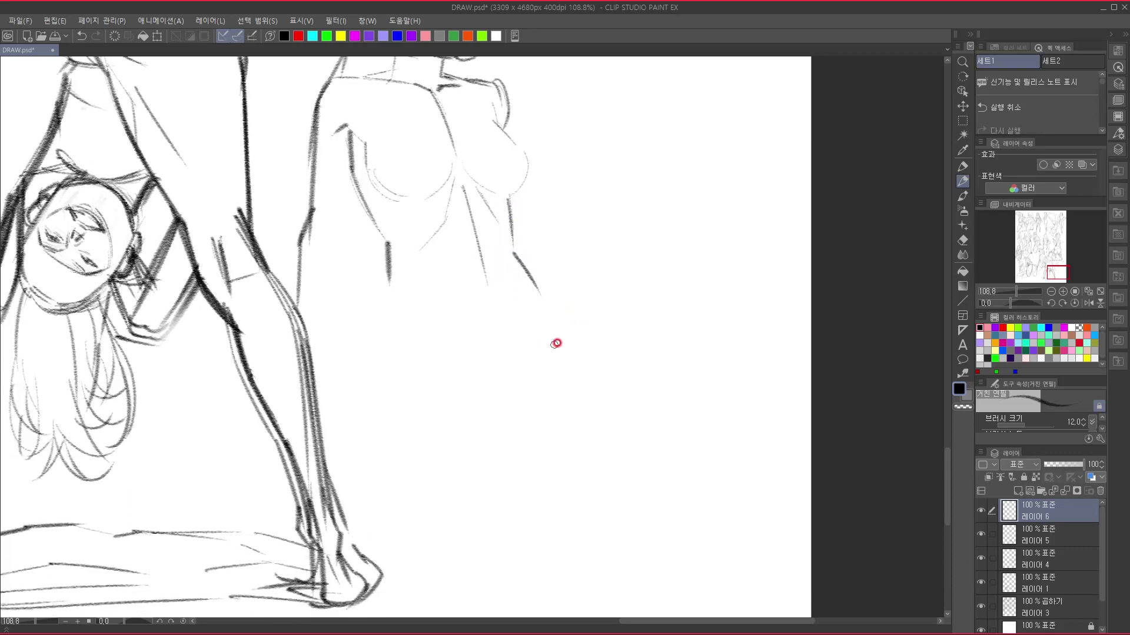
{"action": "left_click_drag", "start_coordinate": [522, 268], "coordinate": [552, 320]}
{"action": "mouse_move", "coordinate": [521, 259]}
{"action": "left_mouse_down"}
{"action": "mouse_move", "coordinate": [552, 312]}
{"action": "mouse_move", "coordinate": [577, 423]}
{"action": "mouse_move", "coordinate": [580, 380]}
{"action": "mouse_move", "coordinate": [551, 346]}
{"action": "mouse_move", "coordinate": [565, 302]}
{"action": "mouse_move", "coordinate": [630, 381]}
{"action": "left_mouse_up"}
{"action": "scroll", "coordinate": [576, 353], "scroll_direction": "down", "scroll_amount": 1}
{"action": "mouse_move", "coordinate": [584, 321]}
{"action": "left_mouse_down"}
{"action": "mouse_move", "coordinate": [640, 375]}
{"action": "mouse_move", "coordinate": [686, 479]}
{"action": "left_mouse_up"}
{"action": "left_click_drag", "start_coordinate": [694, 499], "coordinate": [726, 381]}
{"action": "left_click_drag", "start_coordinate": [655, 429], "coordinate": [701, 577]}
- Draw the inner contour of the left arm from the armpit past the elbow to the forearm
{"action": "left_click_drag", "start_coordinate": [620, 425], "coordinate": [598, 563]}
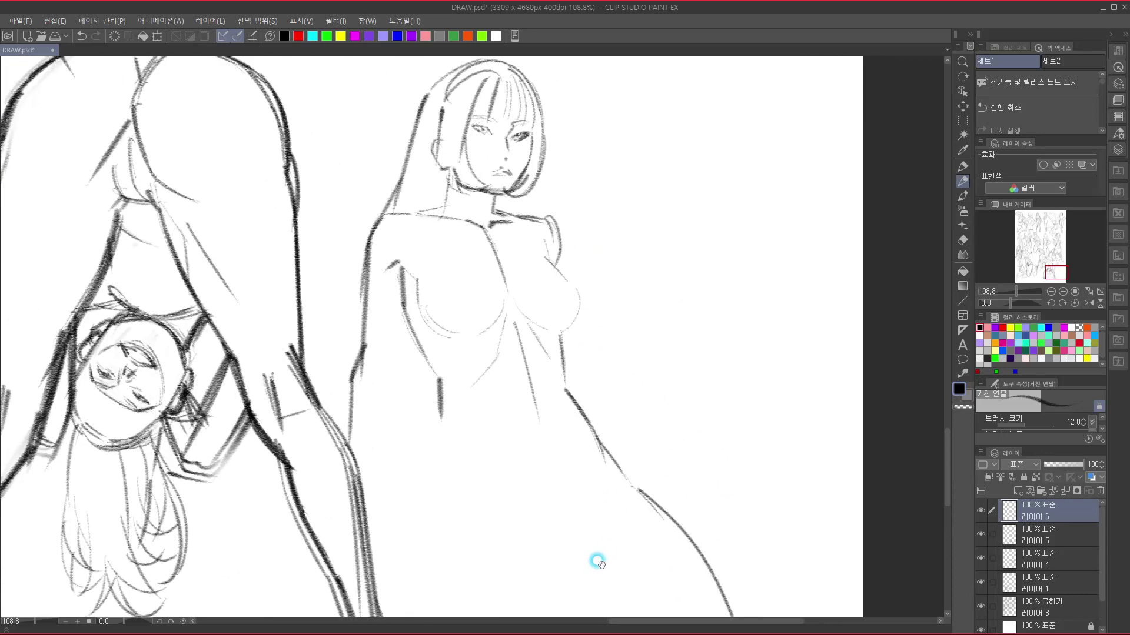
{"action": "left_click_drag", "start_coordinate": [632, 391], "coordinate": [628, 310]}
{"action": "left_click_drag", "start_coordinate": [420, 257], "coordinate": [380, 414]}
{"action": "mouse_move", "coordinate": [409, 336]}
{"action": "left_mouse_down"}
{"action": "mouse_move", "coordinate": [337, 437]}
{"action": "mouse_move", "coordinate": [363, 452]}
{"action": "left_mouse_up"}
{"action": "left_click_drag", "start_coordinate": [535, 465], "coordinate": [482, 559]}
{"action": "left_click_drag", "start_coordinate": [582, 423], "coordinate": [589, 409]}
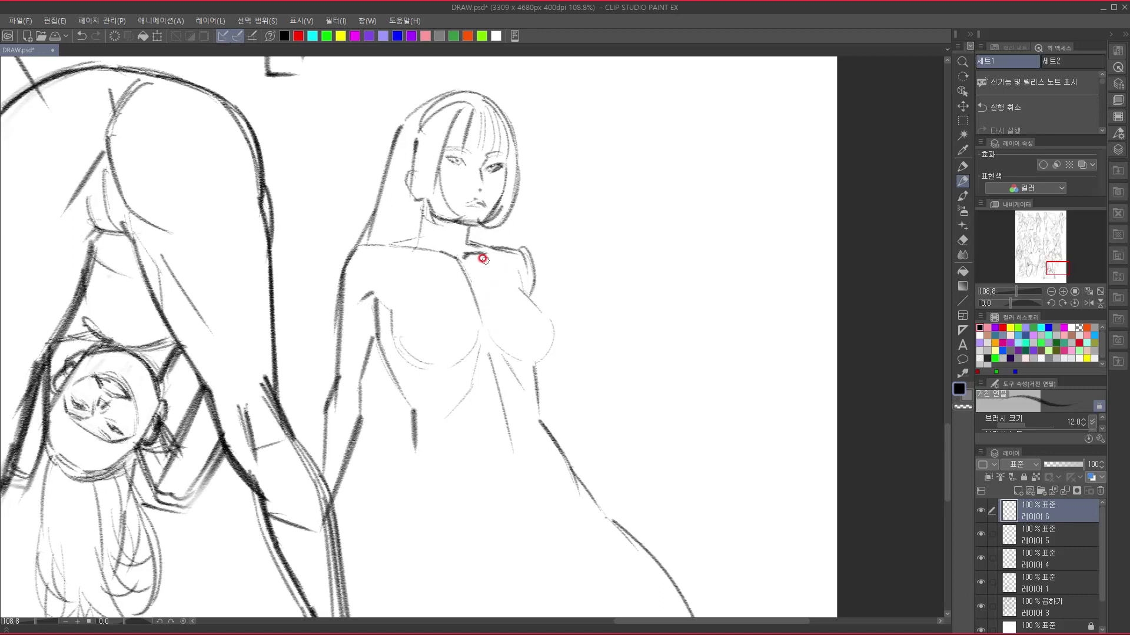
- Sketch the cluster of rounded, overlapping shapes in front of the neck, just below the chin
{"action": "left_click_drag", "start_coordinate": [445, 248], "coordinate": [473, 282]}
{"action": "left_click_drag", "start_coordinate": [448, 244], "coordinate": [477, 283]}
{"action": "mouse_move", "coordinate": [468, 248]}
{"action": "left_mouse_down"}
{"action": "mouse_move", "coordinate": [464, 229]}
{"action": "mouse_move", "coordinate": [503, 239]}
{"action": "left_mouse_up"}
{"action": "mouse_move", "coordinate": [485, 237]}
{"action": "left_mouse_down"}
{"action": "mouse_move", "coordinate": [484, 258]}
{"action": "mouse_move", "coordinate": [517, 245]}
{"action": "mouse_move", "coordinate": [512, 265]}
{"action": "mouse_move", "coordinate": [490, 272]}
{"action": "mouse_move", "coordinate": [516, 283]}
{"action": "mouse_move", "coordinate": [462, 276]}
{"action": "mouse_move", "coordinate": [504, 251]}
{"action": "left_mouse_up"}
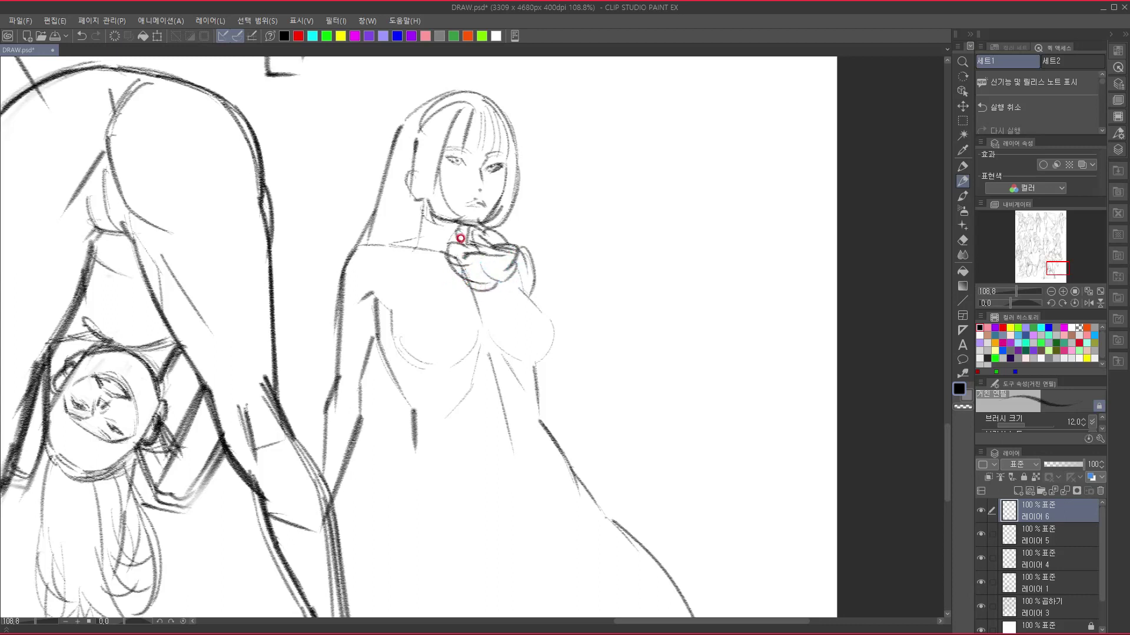
- Draw a curled hair lock flowing from the neck past the left armpit, and add curved strokes beneath the cluster under the chin
{"action": "mouse_move", "coordinate": [448, 228]}
{"action": "left_mouse_down"}
{"action": "mouse_move", "coordinate": [484, 232]}
{"action": "mouse_move", "coordinate": [390, 310]}
{"action": "mouse_move", "coordinate": [402, 352]}
{"action": "mouse_move", "coordinate": [371, 404]}
{"action": "mouse_move", "coordinate": [405, 396]}
{"action": "mouse_move", "coordinate": [382, 423]}
{"action": "mouse_move", "coordinate": [384, 449]}
{"action": "left_mouse_up"}
{"action": "left_click_drag", "start_coordinate": [460, 420], "coordinate": [456, 414]}
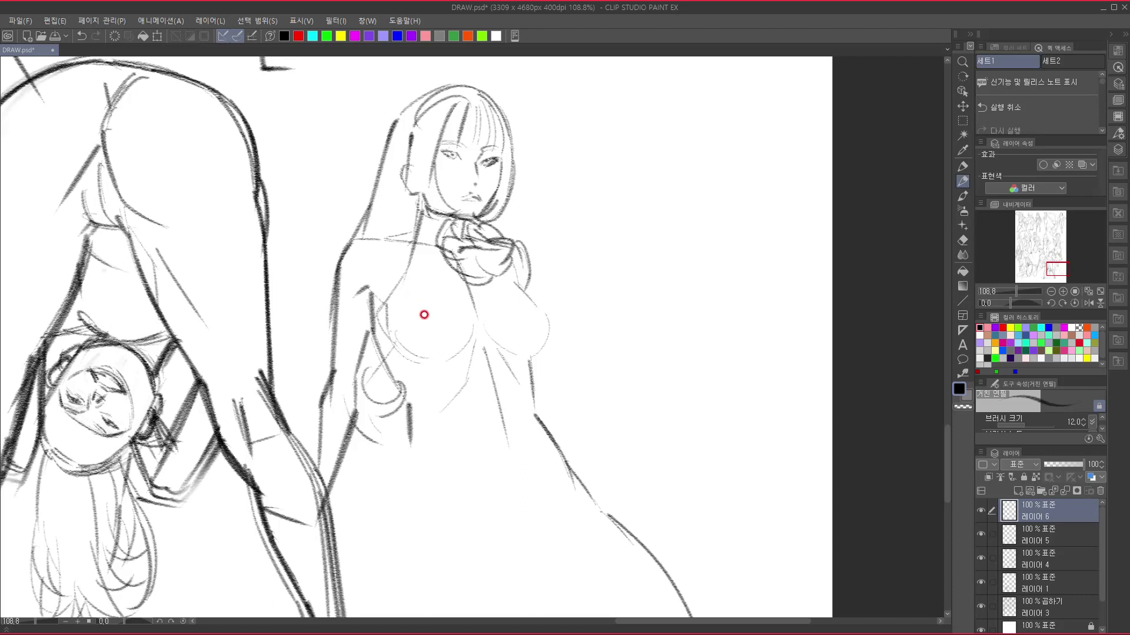
{"action": "left_click_drag", "start_coordinate": [460, 365], "coordinate": [455, 358]}
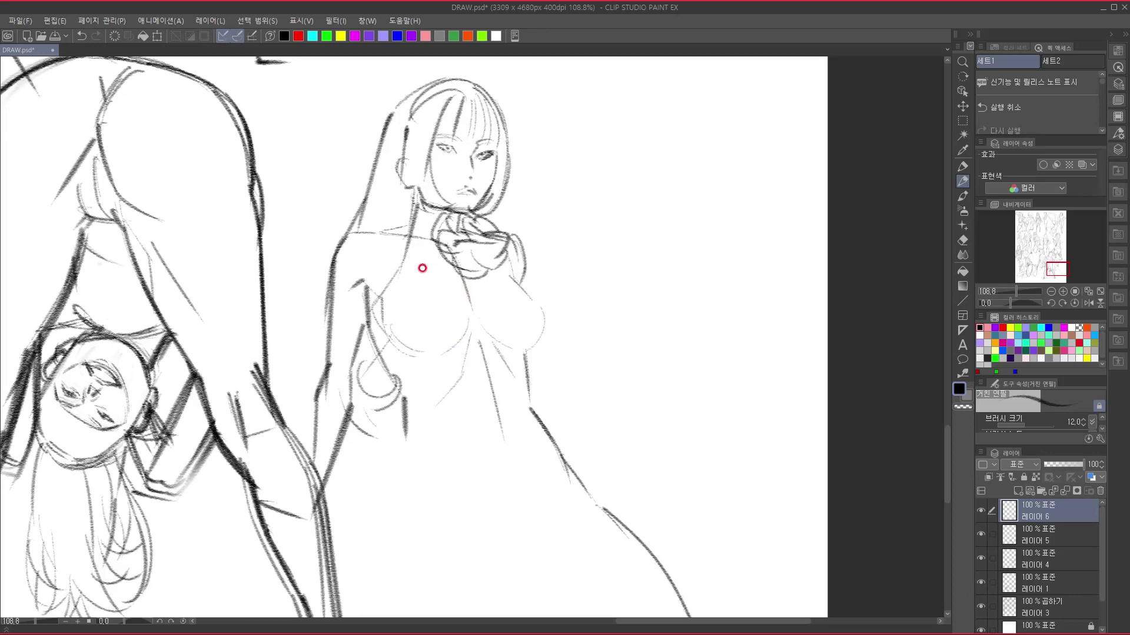
{"action": "mouse_move", "coordinate": [419, 243]}
{"action": "left_mouse_down"}
{"action": "mouse_move", "coordinate": [435, 268]}
{"action": "mouse_move", "coordinate": [487, 283]}
{"action": "left_mouse_up"}
{"action": "left_click_drag", "start_coordinate": [470, 354], "coordinate": [438, 323]}
{"action": "mouse_move", "coordinate": [489, 257]}
{"action": "left_mouse_down"}
{"action": "mouse_move", "coordinate": [512, 272]}
{"action": "mouse_move", "coordinate": [494, 317]}
{"action": "mouse_move", "coordinate": [517, 214]}
{"action": "left_mouse_up"}
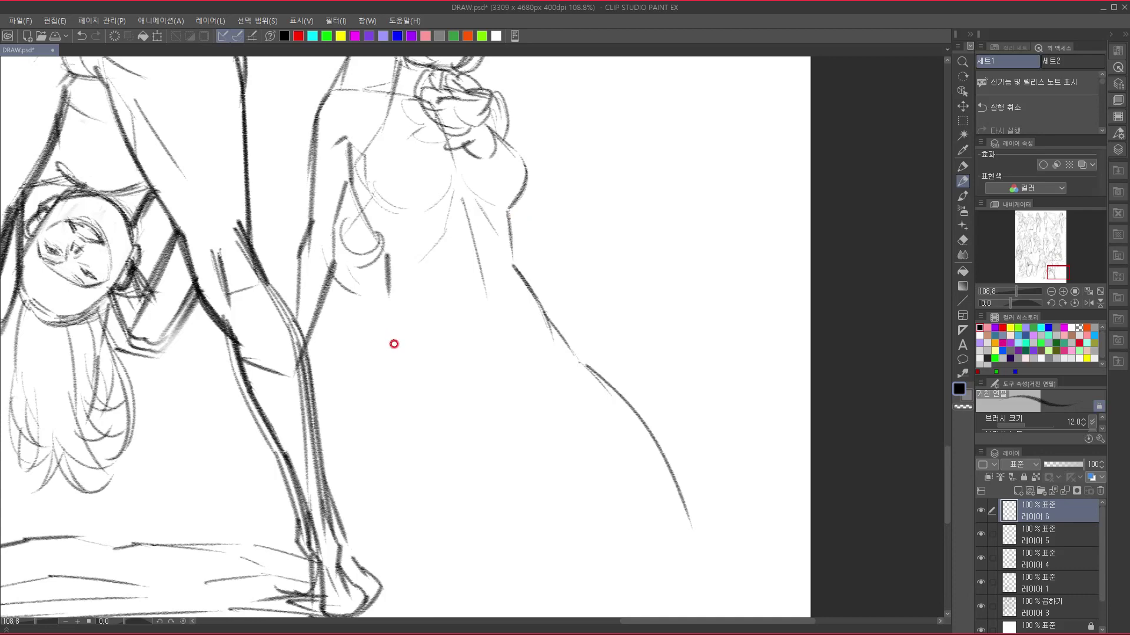
- Draw the left contour from the waist over the hip and down the outer thigh
{"action": "left_click_drag", "start_coordinate": [392, 297], "coordinate": [370, 353]}
{"action": "left_click_drag", "start_coordinate": [512, 396], "coordinate": [532, 292]}
{"action": "left_click_drag", "start_coordinate": [432, 223], "coordinate": [398, 325]}
{"action": "mouse_move", "coordinate": [463, 382]}
{"action": "left_mouse_down"}
{"action": "mouse_move", "coordinate": [424, 503]}
{"action": "mouse_move", "coordinate": [504, 378]}
{"action": "mouse_move", "coordinate": [504, 252]}
{"action": "left_mouse_up"}
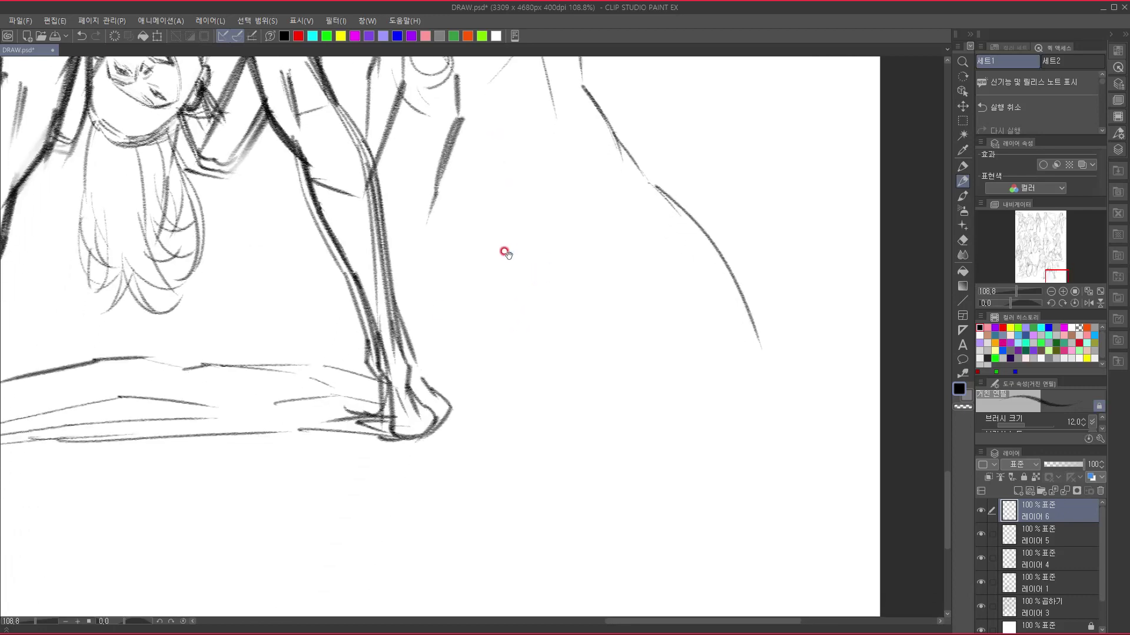
{"action": "mouse_move", "coordinate": [436, 196]}
{"action": "left_mouse_down"}
{"action": "mouse_move", "coordinate": [403, 268]}
{"action": "mouse_move", "coordinate": [368, 457]}
{"action": "mouse_move", "coordinate": [413, 512]}
{"action": "mouse_move", "coordinate": [429, 508]}
{"action": "left_mouse_up"}
- Extend the centre line down the abdomen and mark the base of the pelvis with short converging lines
{"action": "scroll", "coordinate": [406, 470], "scroll_direction": "down", "scroll_amount": 1}
{"action": "mouse_move", "coordinate": [562, 338]}
{"action": "left_mouse_down"}
{"action": "mouse_move", "coordinate": [504, 431]}
{"action": "mouse_move", "coordinate": [491, 482]}
{"action": "mouse_move", "coordinate": [580, 302]}
{"action": "left_mouse_up"}
{"action": "mouse_move", "coordinate": [480, 277]}
{"action": "left_mouse_down"}
{"action": "mouse_move", "coordinate": [488, 336]}
{"action": "mouse_move", "coordinate": [469, 321]}
{"action": "left_mouse_up"}
{"action": "left_click_drag", "start_coordinate": [489, 370], "coordinate": [482, 409]}
{"action": "mouse_move", "coordinate": [459, 422]}
{"action": "left_mouse_down"}
{"action": "mouse_move", "coordinate": [473, 424]}
{"action": "mouse_move", "coordinate": [448, 430]}
{"action": "mouse_move", "coordinate": [482, 413]}
{"action": "mouse_move", "coordinate": [507, 428]}
{"action": "left_mouse_up"}
{"action": "mouse_move", "coordinate": [513, 385]}
{"action": "left_mouse_down"}
{"action": "mouse_move", "coordinate": [498, 498]}
{"action": "mouse_move", "coordinate": [517, 448]}
{"action": "left_mouse_up"}
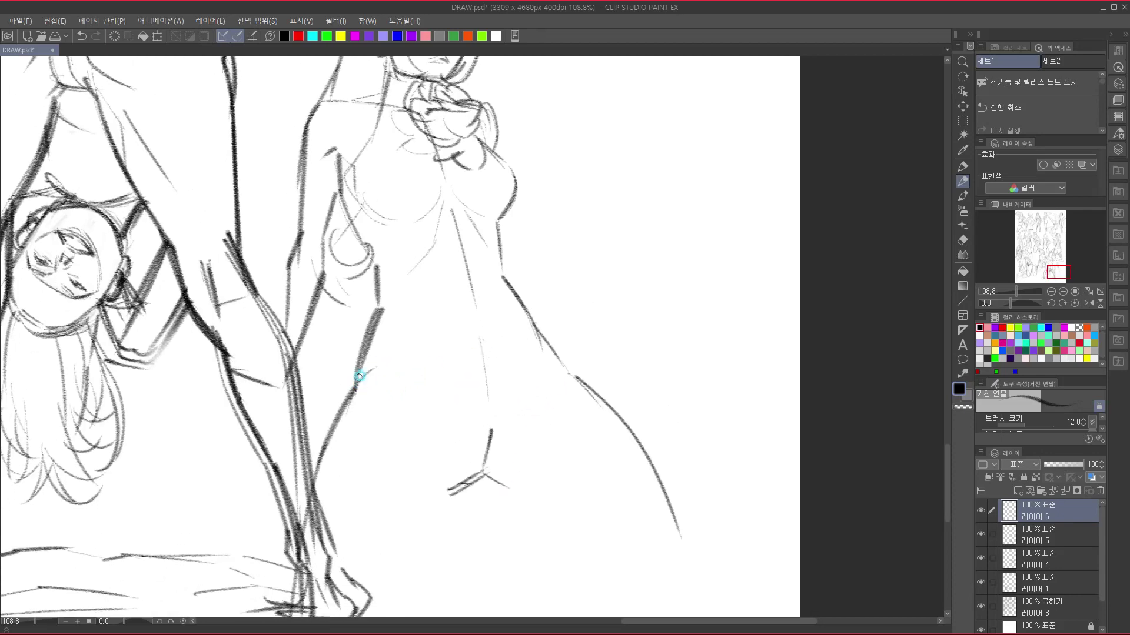
- Erase the left hip and thigh contour and redraw it with a softer curve from waist to thigh
{"action": "left_click_drag", "start_coordinate": [357, 376], "coordinate": [411, 367]}
{"action": "mouse_move", "coordinate": [416, 377]}
{"action": "left_mouse_down"}
{"action": "mouse_move", "coordinate": [373, 320]}
{"action": "mouse_move", "coordinate": [365, 416]}
{"action": "left_mouse_up"}
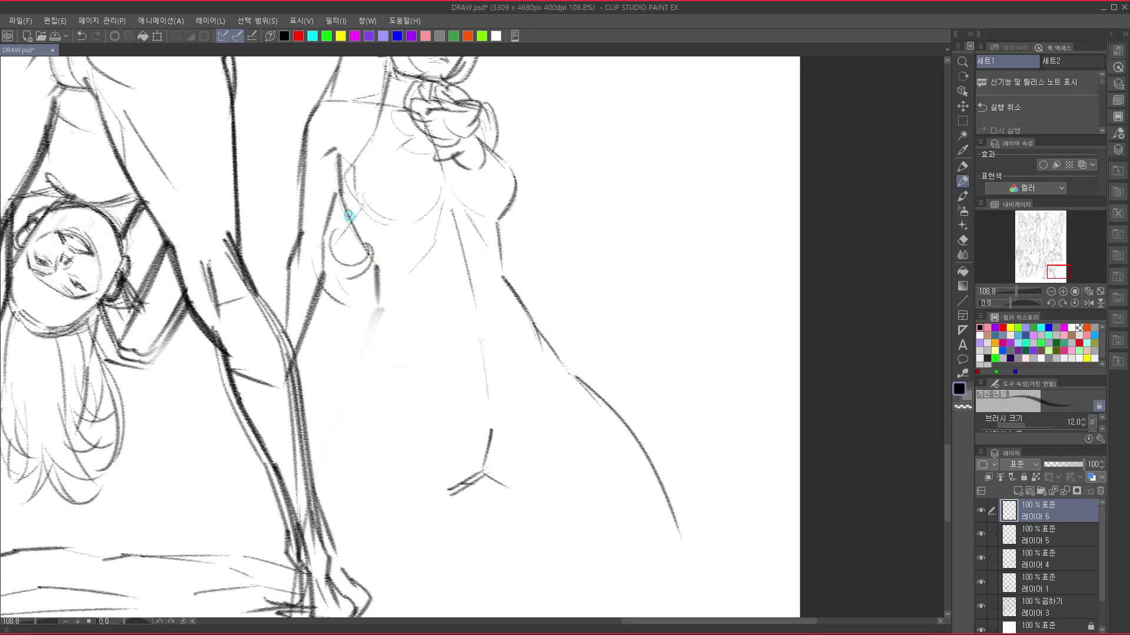
{"action": "mouse_move", "coordinate": [377, 263]}
{"action": "left_mouse_down"}
{"action": "mouse_move", "coordinate": [379, 322]}
{"action": "mouse_move", "coordinate": [377, 304]}
{"action": "mouse_move", "coordinate": [355, 344]}
{"action": "left_mouse_up"}
{"action": "left_click_drag", "start_coordinate": [377, 303], "coordinate": [347, 376]}
{"action": "left_click_drag", "start_coordinate": [338, 430], "coordinate": [363, 376]}
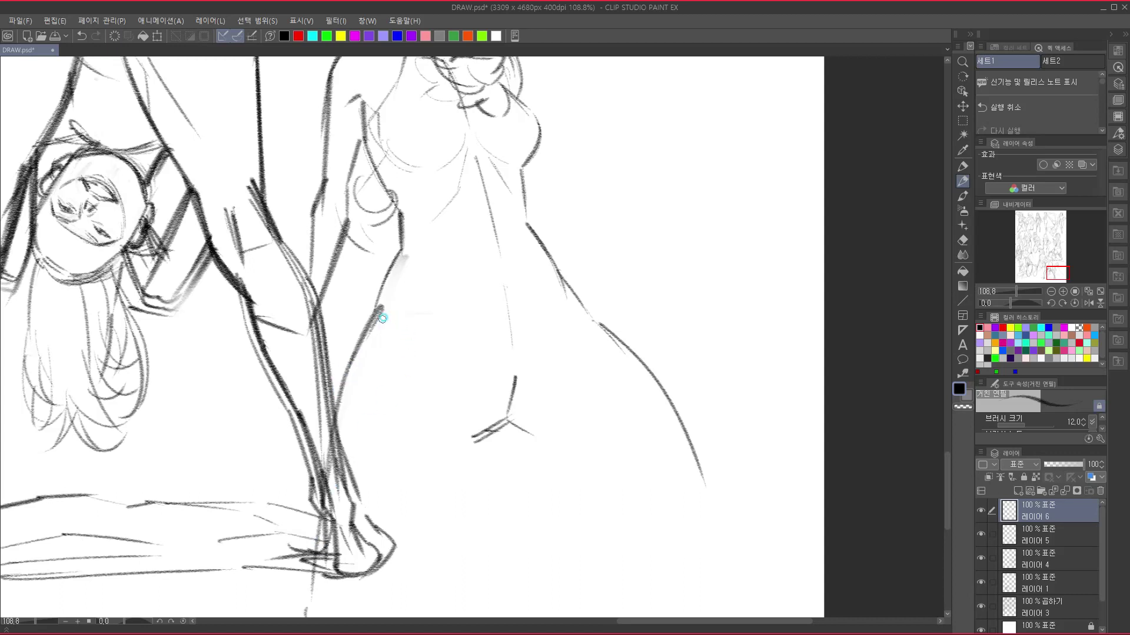
{"action": "left_click_drag", "start_coordinate": [378, 312], "coordinate": [346, 380]}
- Draw the left leg opening of the briefs and refine the contour above the right hip
{"action": "left_click_drag", "start_coordinate": [383, 297], "coordinate": [419, 314]}
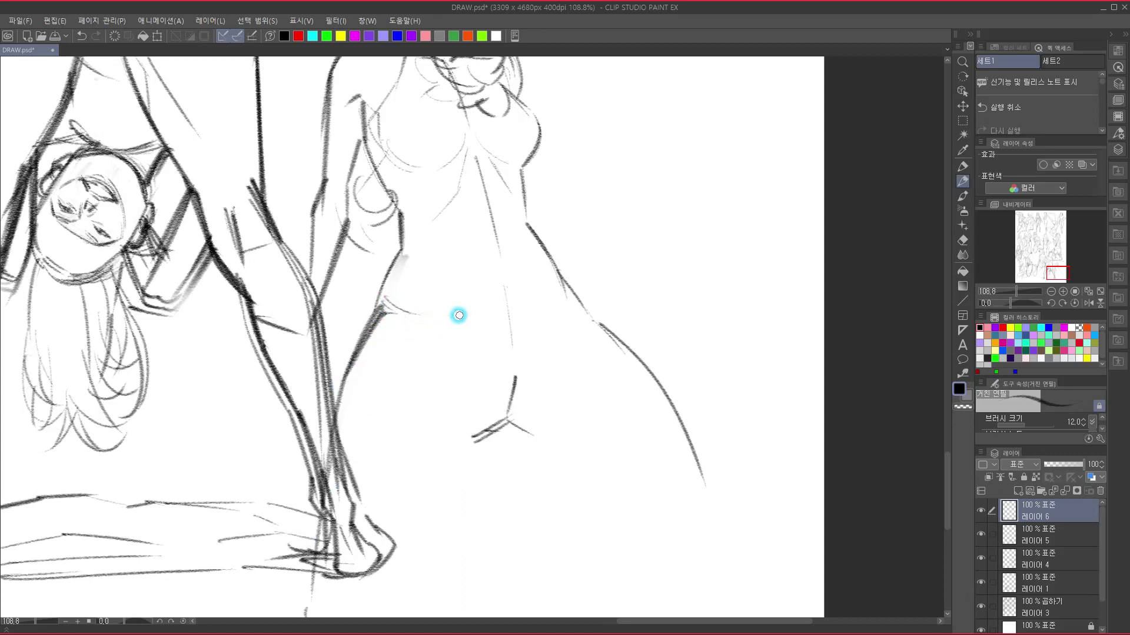
{"action": "left_click_drag", "start_coordinate": [562, 275], "coordinate": [585, 312]}
{"action": "left_click_drag", "start_coordinate": [414, 316], "coordinate": [474, 375]}
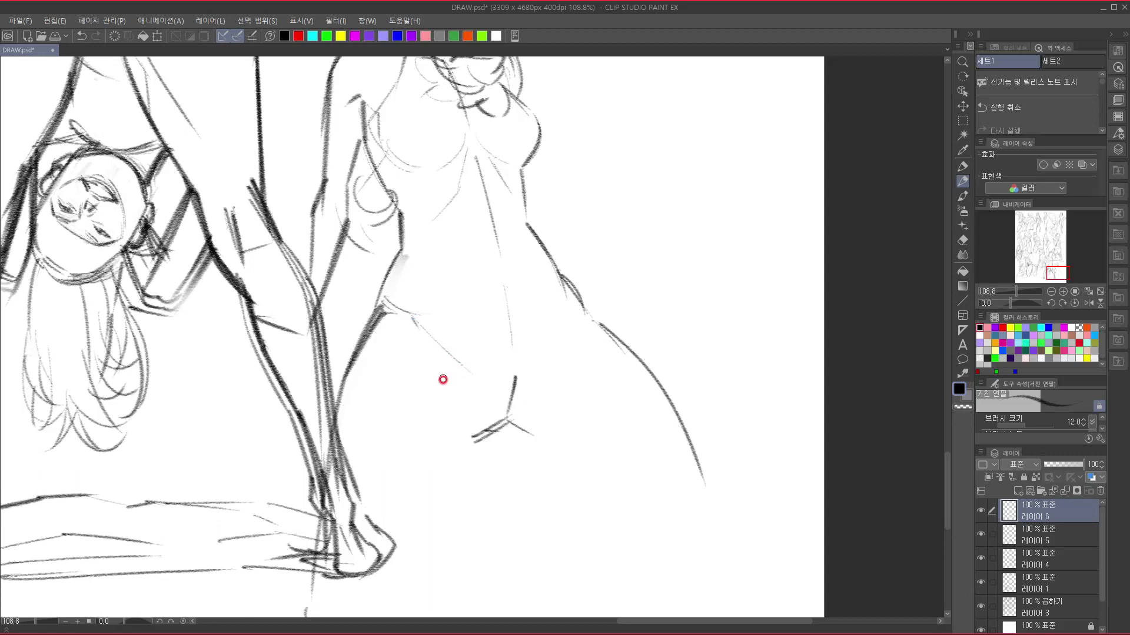
{"action": "mouse_move", "coordinate": [413, 320]}
{"action": "left_mouse_down"}
{"action": "mouse_move", "coordinate": [474, 380]}
{"action": "mouse_move", "coordinate": [486, 428]}
{"action": "left_mouse_up"}
{"action": "left_click_drag", "start_coordinate": [480, 386], "coordinate": [502, 445]}
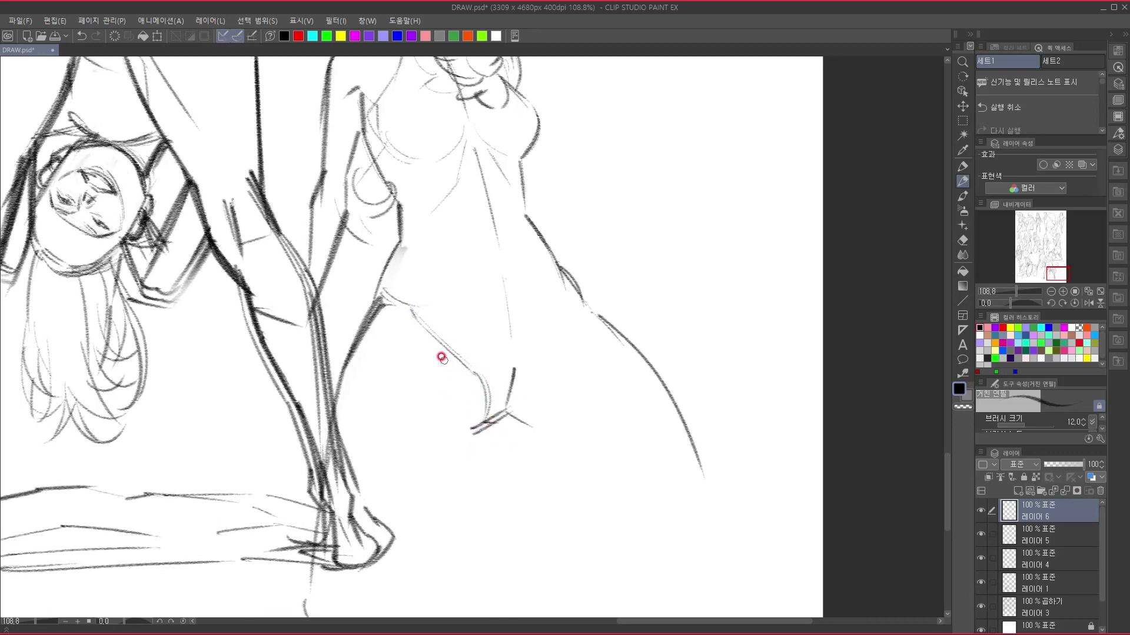
- Draw the waistband across the hips, the inner edge of the left leg opening and the right leg opening
{"action": "mouse_move", "coordinate": [391, 304]}
{"action": "left_mouse_down"}
{"action": "mouse_move", "coordinate": [455, 316]}
{"action": "mouse_move", "coordinate": [581, 302]}
{"action": "left_mouse_up"}
{"action": "left_click_drag", "start_coordinate": [448, 316], "coordinate": [493, 372]}
{"action": "mouse_move", "coordinate": [453, 320]}
{"action": "left_mouse_down"}
{"action": "mouse_move", "coordinate": [508, 420]}
{"action": "mouse_move", "coordinate": [494, 373]}
{"action": "mouse_move", "coordinate": [494, 418]}
{"action": "left_mouse_up"}
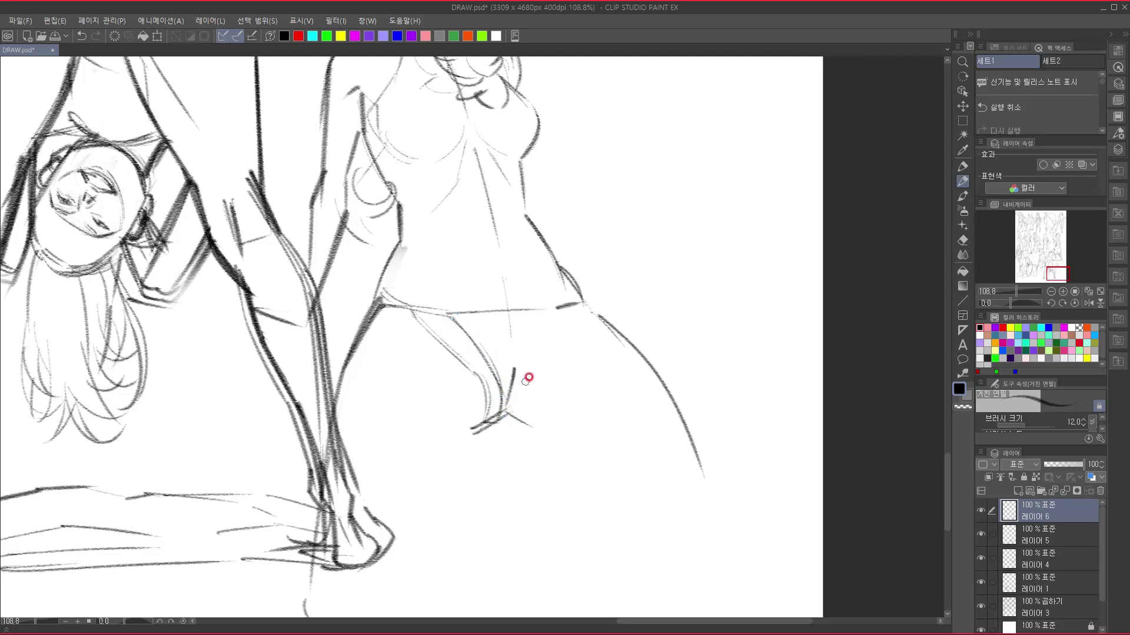
{"action": "left_click_drag", "start_coordinate": [557, 315], "coordinate": [510, 410]}
{"action": "left_click_drag", "start_coordinate": [552, 327], "coordinate": [545, 234]}
- Draw the inner contour of the right thigh and close the leg with a rounded knee
{"action": "left_click_drag", "start_coordinate": [469, 355], "coordinate": [535, 402]}
{"action": "mouse_move", "coordinate": [488, 360]}
{"action": "left_mouse_down"}
{"action": "mouse_move", "coordinate": [559, 422]}
{"action": "mouse_move", "coordinate": [546, 411]}
{"action": "mouse_move", "coordinate": [616, 497]}
{"action": "left_mouse_up"}
{"action": "mouse_move", "coordinate": [544, 415]}
{"action": "left_mouse_down"}
{"action": "mouse_move", "coordinate": [600, 480]}
{"action": "mouse_move", "coordinate": [648, 497]}
{"action": "mouse_move", "coordinate": [681, 469]}
{"action": "mouse_move", "coordinate": [572, 463]}
{"action": "left_mouse_up"}
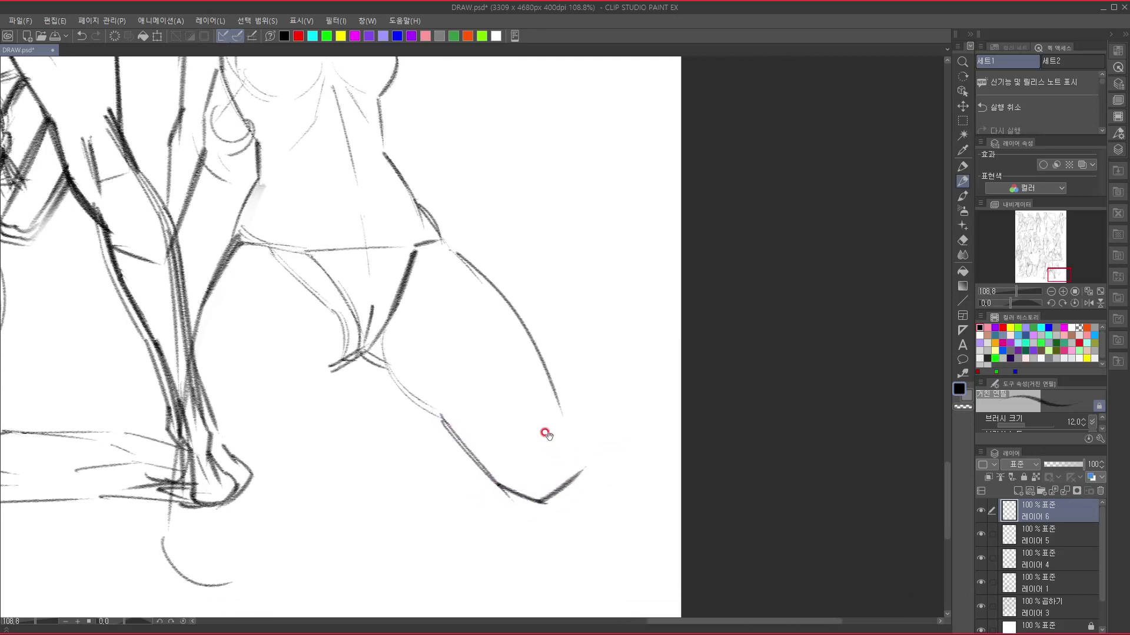
{"action": "mouse_move", "coordinate": [553, 385]}
{"action": "left_mouse_down"}
{"action": "mouse_move", "coordinate": [588, 439]}
{"action": "mouse_move", "coordinate": [585, 456]}
{"action": "mouse_move", "coordinate": [530, 504]}
{"action": "mouse_move", "coordinate": [634, 440]}
{"action": "left_mouse_up"}
- Draw the inner contour of the left thigh down to the rounded left knee
{"action": "left_click_drag", "start_coordinate": [436, 305], "coordinate": [415, 369]}
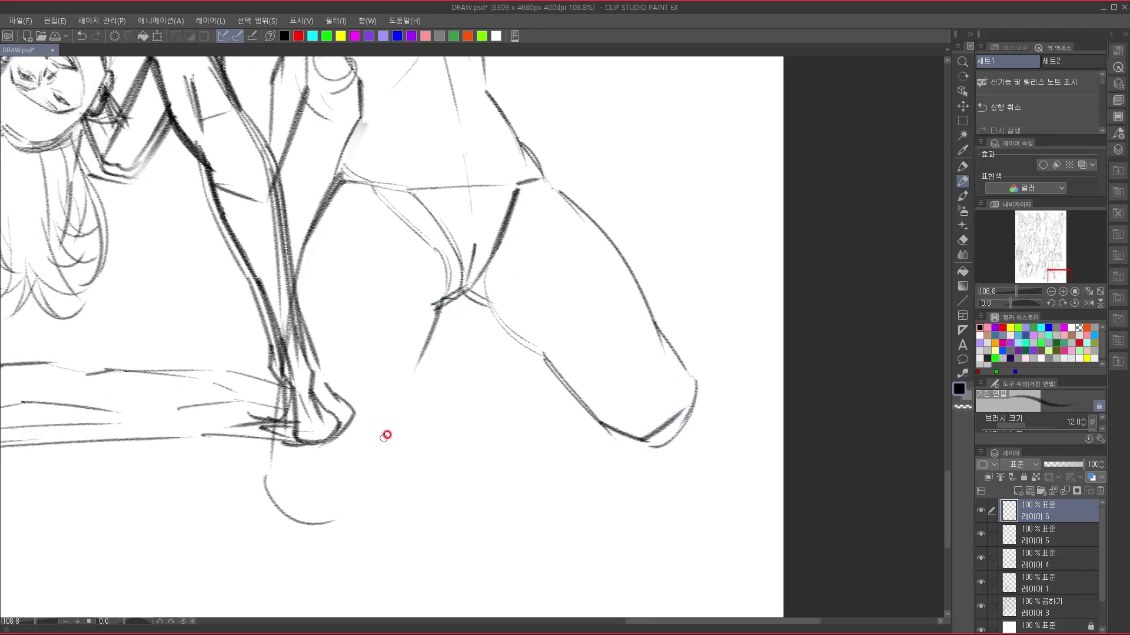
{"action": "mouse_move", "coordinate": [443, 297]}
{"action": "left_mouse_down"}
{"action": "mouse_move", "coordinate": [384, 468]}
{"action": "mouse_move", "coordinate": [300, 527]}
{"action": "left_mouse_up"}
{"action": "left_click_drag", "start_coordinate": [274, 463], "coordinate": [352, 496]}
- Draw the long wavy hair flowing down the right side of the head to curled ends beside the waist
{"action": "left_click_drag", "start_coordinate": [556, 412], "coordinate": [529, 569]}
{"action": "mouse_move", "coordinate": [528, 356]}
{"action": "left_mouse_down"}
{"action": "mouse_move", "coordinate": [515, 517]}
{"action": "mouse_move", "coordinate": [495, 310]}
{"action": "left_mouse_up"}
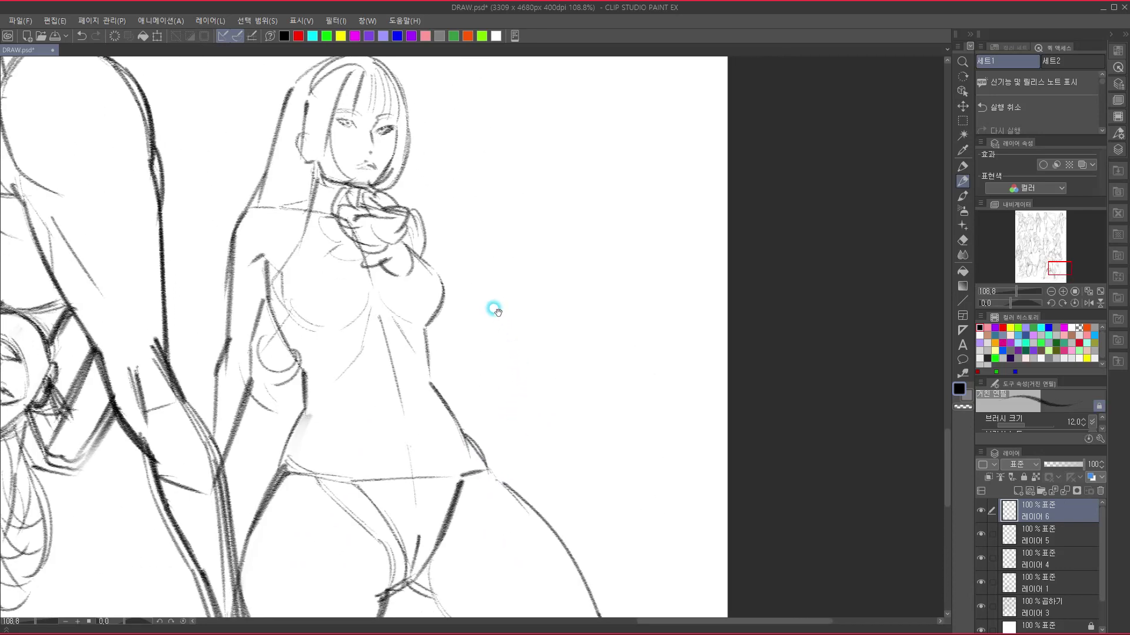
{"action": "mouse_move", "coordinate": [413, 132]}
{"action": "left_mouse_down"}
{"action": "mouse_move", "coordinate": [437, 248]}
{"action": "mouse_move", "coordinate": [471, 286]}
{"action": "mouse_move", "coordinate": [460, 285]}
{"action": "mouse_move", "coordinate": [465, 302]}
{"action": "mouse_move", "coordinate": [452, 305]}
{"action": "mouse_move", "coordinate": [453, 291]}
{"action": "mouse_move", "coordinate": [452, 310]}
{"action": "mouse_move", "coordinate": [467, 312]}
{"action": "mouse_move", "coordinate": [446, 316]}
{"action": "mouse_move", "coordinate": [439, 354]}
{"action": "mouse_move", "coordinate": [451, 327]}
{"action": "mouse_move", "coordinate": [422, 359]}
{"action": "left_mouse_up"}
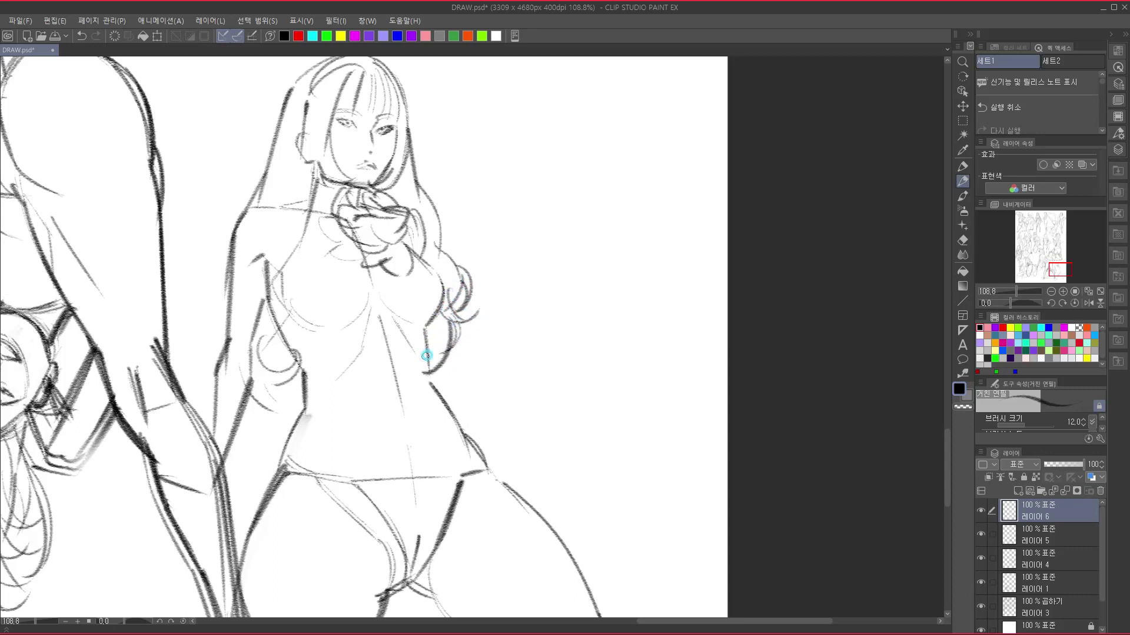
- Draw the lower hem of the top beneath the chest and its left armhole edge
{"action": "mouse_move", "coordinate": [496, 344]}
{"action": "left_mouse_down"}
{"action": "mouse_move", "coordinate": [479, 302]}
{"action": "mouse_move", "coordinate": [465, 315]}
{"action": "mouse_move", "coordinate": [541, 298]}
{"action": "mouse_move", "coordinate": [534, 378]}
{"action": "mouse_move", "coordinate": [533, 363]}
{"action": "left_mouse_up"}
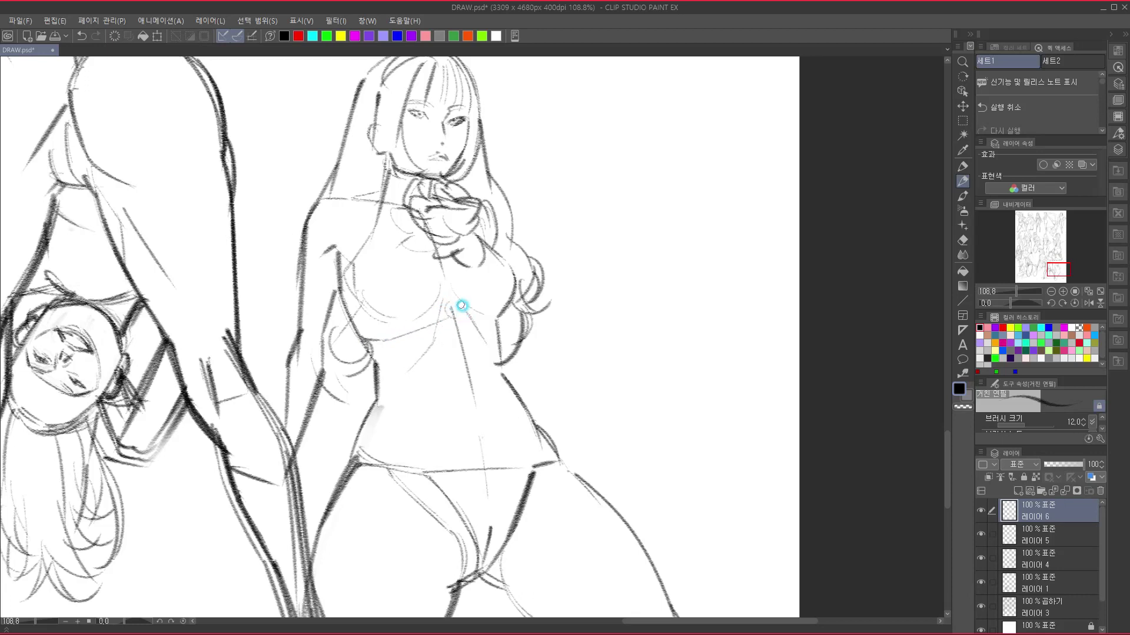
{"action": "left_click_drag", "start_coordinate": [467, 319], "coordinate": [497, 333]}
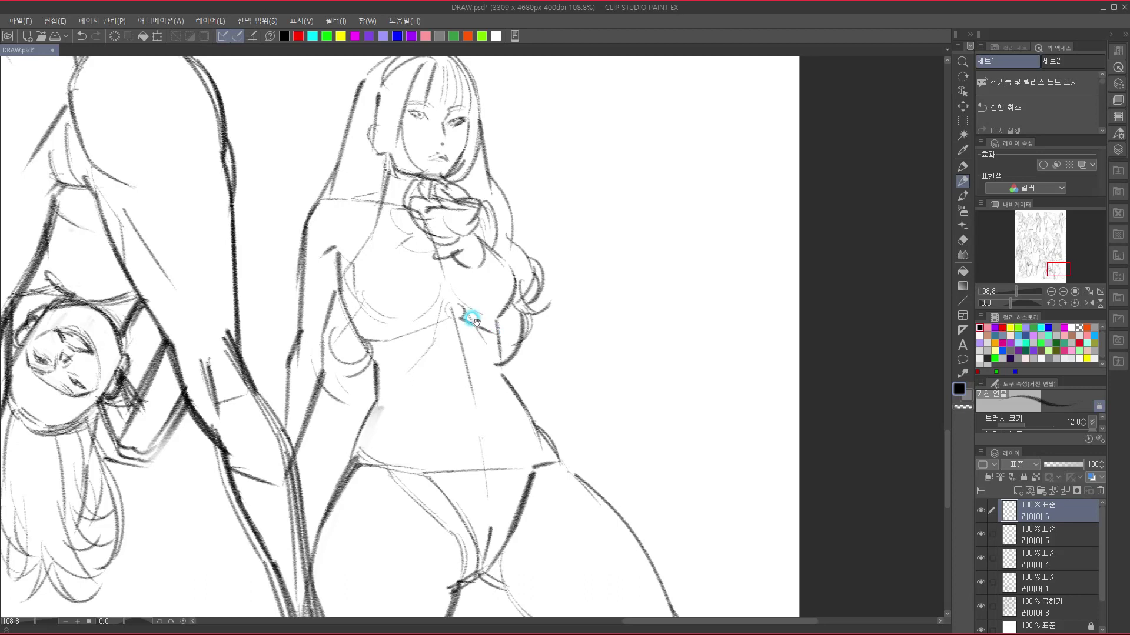
{"action": "left_click_drag", "start_coordinate": [378, 230], "coordinate": [353, 259]}
{"action": "mouse_move", "coordinate": [365, 299]}
{"action": "left_mouse_down"}
{"action": "mouse_move", "coordinate": [337, 342]}
{"action": "mouse_move", "coordinate": [370, 349]}
{"action": "left_mouse_up"}
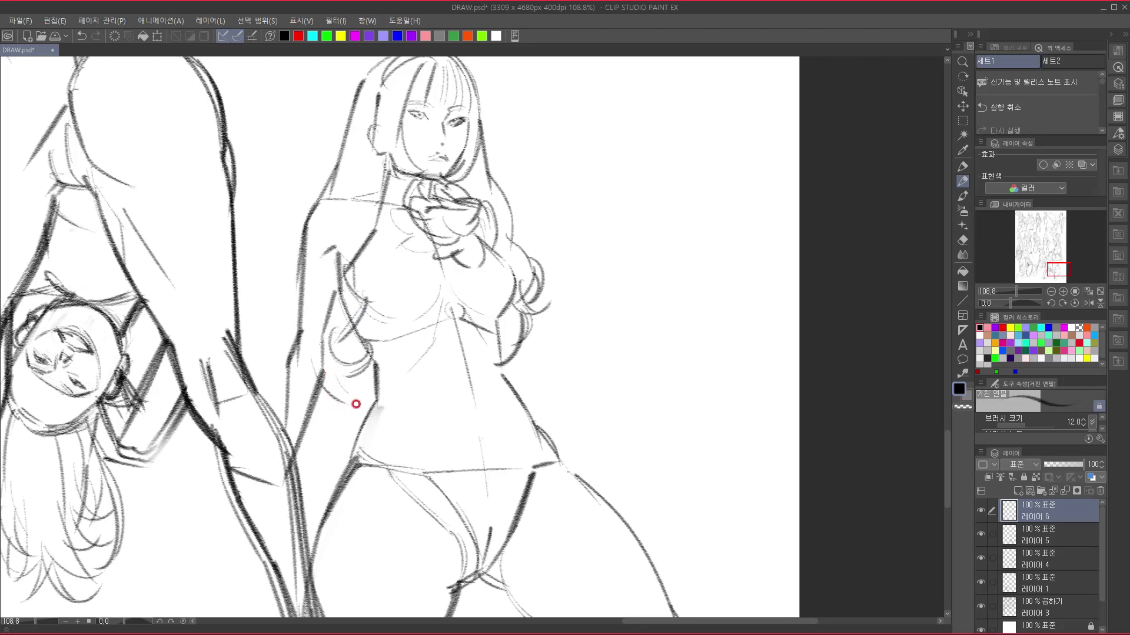
- Draw wavy hair curls beside the left-hand arm, between arm and waist and along the arm's outer side
{"action": "mouse_move", "coordinate": [338, 376]}
{"action": "left_mouse_down"}
{"action": "mouse_move", "coordinate": [366, 401]}
{"action": "mouse_move", "coordinate": [356, 416]}
{"action": "mouse_move", "coordinate": [344, 405]}
{"action": "mouse_move", "coordinate": [346, 417]}
{"action": "mouse_move", "coordinate": [324, 417]}
{"action": "mouse_move", "coordinate": [350, 443]}
{"action": "mouse_move", "coordinate": [340, 441]}
{"action": "mouse_move", "coordinate": [341, 478]}
{"action": "mouse_move", "coordinate": [348, 433]}
{"action": "mouse_move", "coordinate": [335, 424]}
{"action": "mouse_move", "coordinate": [339, 456]}
{"action": "mouse_move", "coordinate": [309, 394]}
{"action": "mouse_move", "coordinate": [335, 458]}
{"action": "left_mouse_up"}
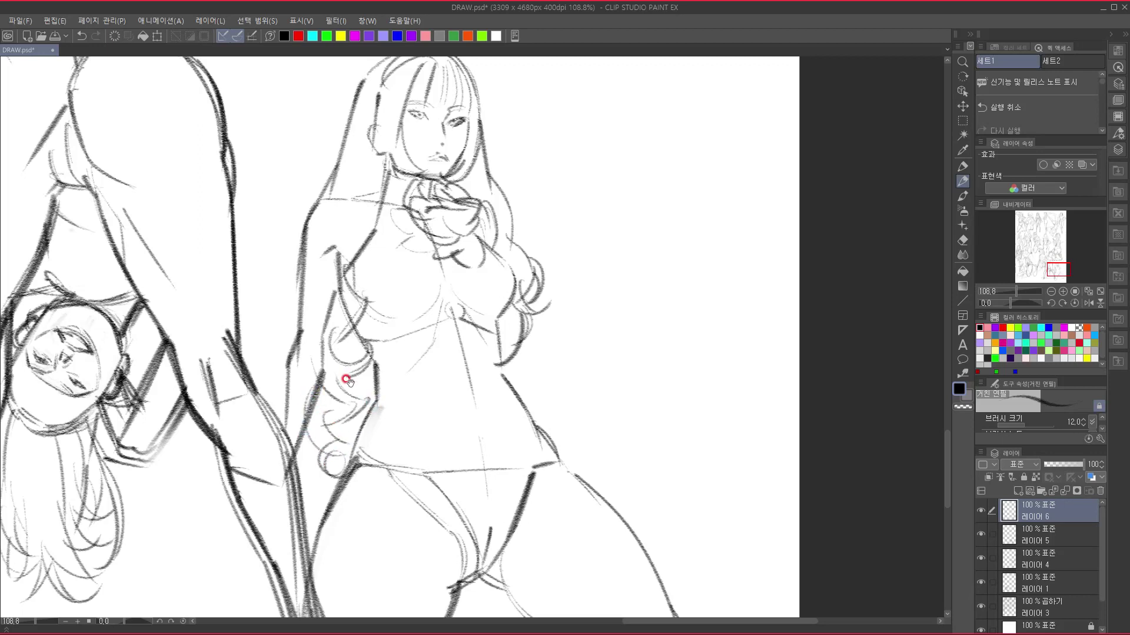
{"action": "scroll", "coordinate": [347, 374], "scroll_direction": "up", "scroll_amount": 1}
{"action": "left_click_drag", "start_coordinate": [332, 214], "coordinate": [318, 214]}
{"action": "mouse_move", "coordinate": [306, 276]}
{"action": "left_mouse_down"}
{"action": "mouse_move", "coordinate": [322, 336]}
{"action": "mouse_move", "coordinate": [317, 319]}
{"action": "mouse_move", "coordinate": [289, 345]}
{"action": "left_mouse_up"}
{"action": "left_click_drag", "start_coordinate": [479, 429], "coordinate": [429, 409]}
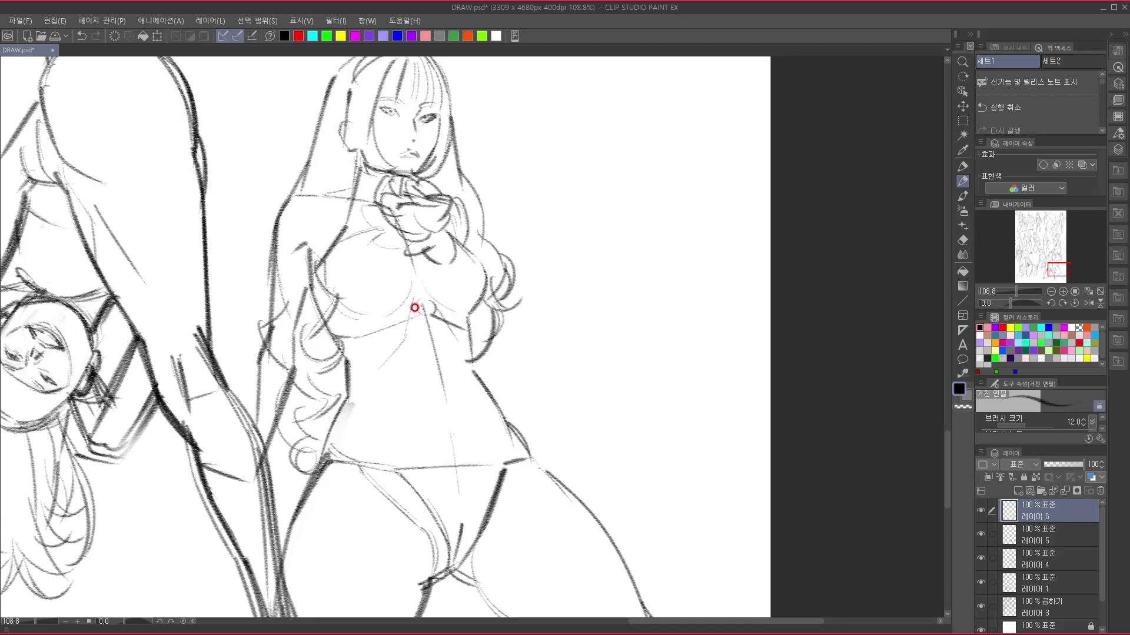
{"action": "left_click_drag", "start_coordinate": [431, 352], "coordinate": [462, 301]}
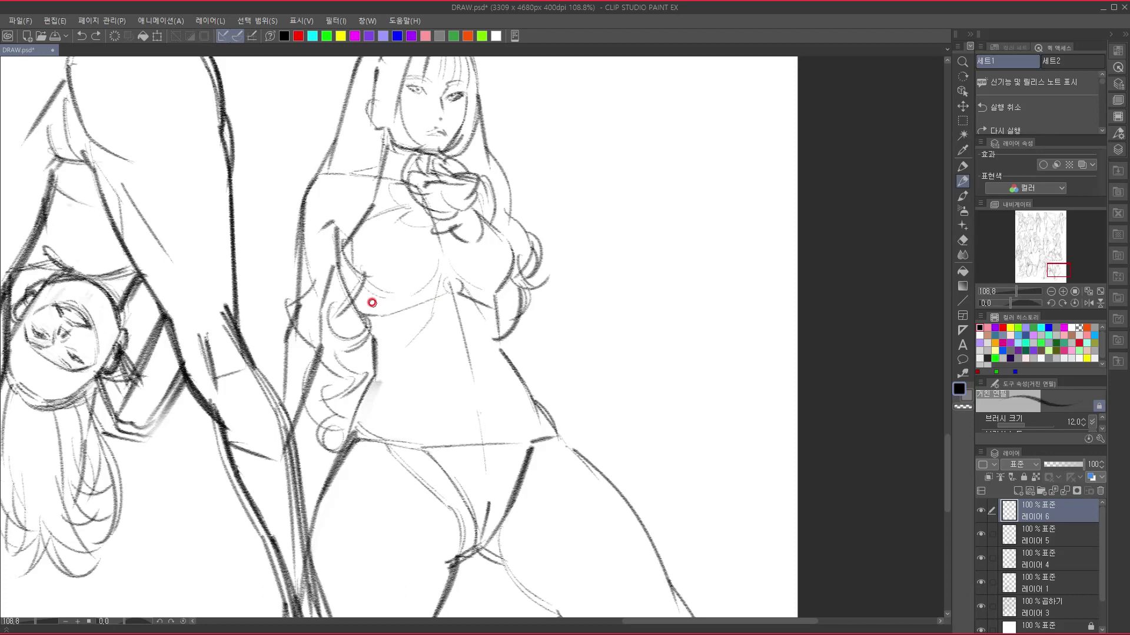
- Double the top's lower hem and draw the curved seams over the chest
{"action": "left_click_drag", "start_coordinate": [460, 286], "coordinate": [492, 301]}
{"action": "left_click_drag", "start_coordinate": [383, 224], "coordinate": [419, 284]}
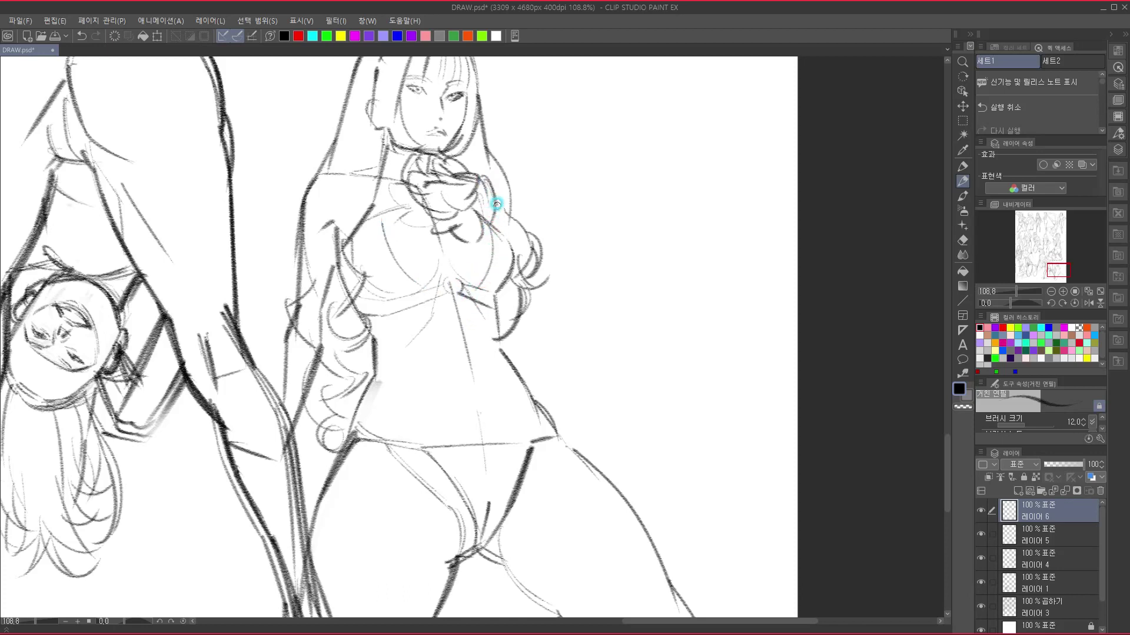
{"action": "mouse_move", "coordinate": [446, 446]}
{"action": "left_mouse_down"}
{"action": "mouse_move", "coordinate": [547, 323]}
{"action": "mouse_move", "coordinate": [487, 320]}
{"action": "left_mouse_up"}
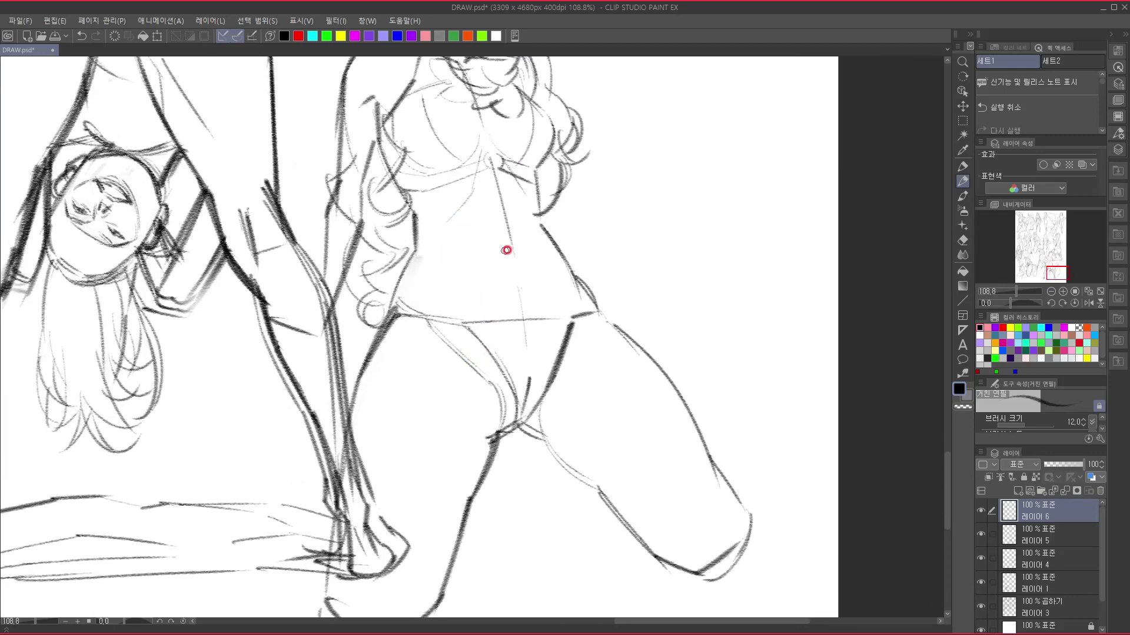
- Draw the vertical centre line of the abdomen with a short navel mark
{"action": "left_click_drag", "start_coordinate": [503, 248], "coordinate": [510, 249]}
{"action": "left_click_drag", "start_coordinate": [494, 178], "coordinate": [518, 311]}
{"action": "key", "text": "ctrl+z"}
{"action": "left_click_drag", "start_coordinate": [507, 252], "coordinate": [520, 290]}
- Draw a garter belt arching across the hips with a clipped strap hanging over the left-hand thigh
{"action": "left_click_drag", "start_coordinate": [412, 270], "coordinate": [486, 252]}
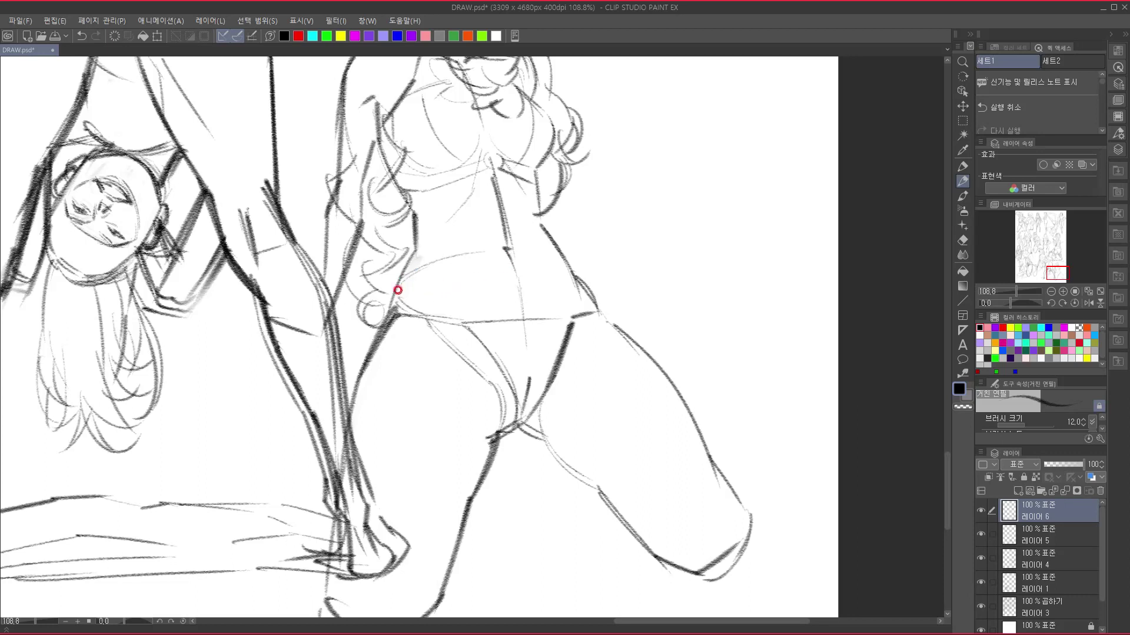
{"action": "mouse_move", "coordinate": [397, 290]}
{"action": "left_mouse_down"}
{"action": "mouse_move", "coordinate": [467, 255]}
{"action": "mouse_move", "coordinate": [566, 263]}
{"action": "left_mouse_up"}
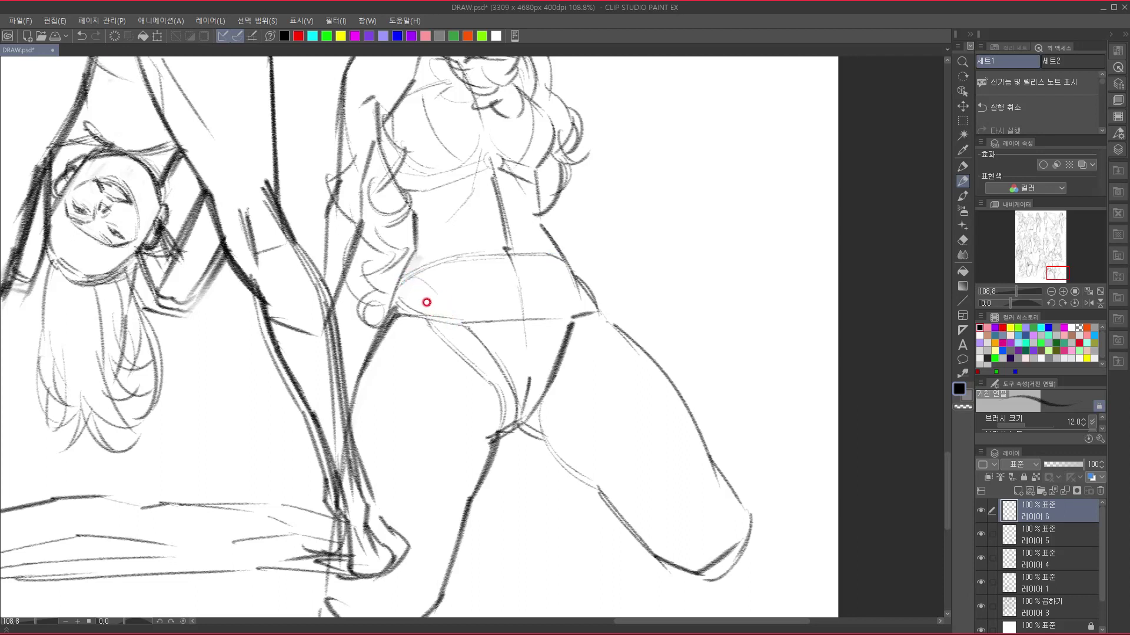
{"action": "mouse_move", "coordinate": [416, 279]}
{"action": "left_mouse_down"}
{"action": "mouse_move", "coordinate": [451, 301]}
{"action": "mouse_move", "coordinate": [496, 262]}
{"action": "mouse_move", "coordinate": [574, 280]}
{"action": "left_mouse_up"}
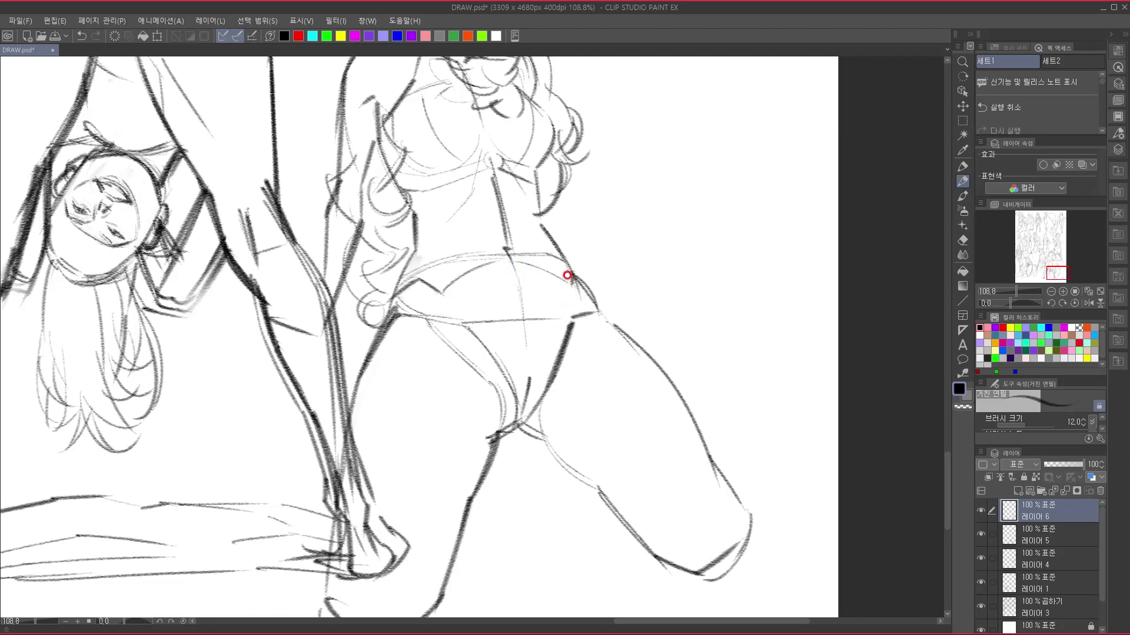
{"action": "left_click_drag", "start_coordinate": [563, 260], "coordinate": [598, 308]}
{"action": "left_click_drag", "start_coordinate": [465, 369], "coordinate": [479, 333]}
{"action": "mouse_move", "coordinate": [454, 269]}
{"action": "left_mouse_down"}
{"action": "mouse_move", "coordinate": [449, 334]}
{"action": "mouse_move", "coordinate": [434, 352]}
{"action": "left_mouse_up"}
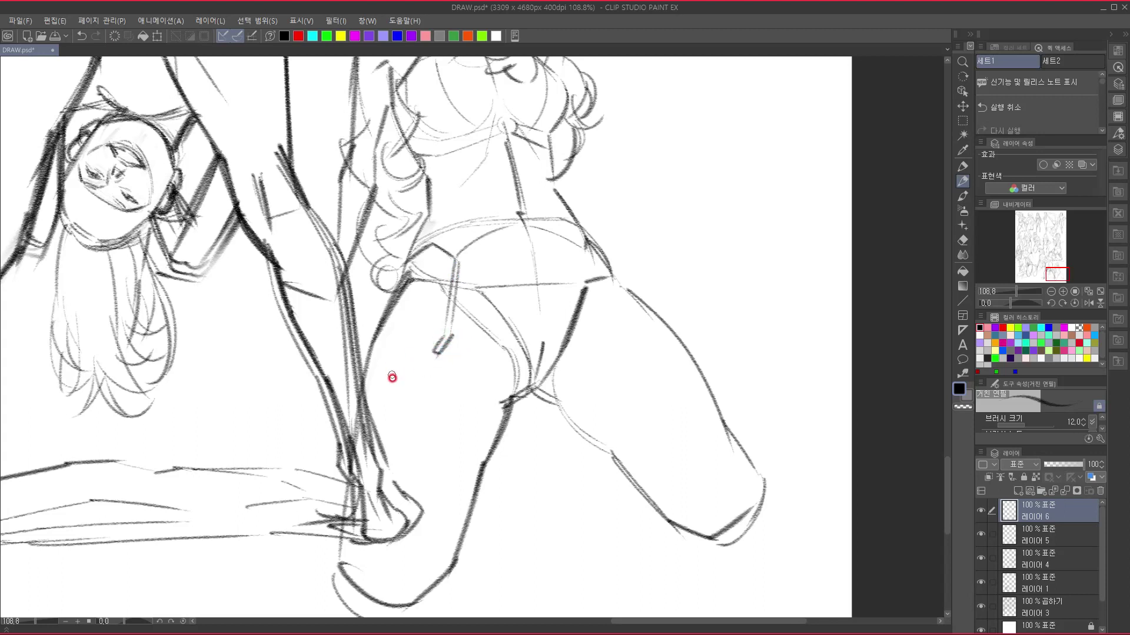
- Draw the double curved band of the stocking top around the left-hand thigh
{"action": "mouse_move", "coordinate": [370, 376]}
{"action": "left_mouse_down"}
{"action": "mouse_move", "coordinate": [421, 344]}
{"action": "mouse_move", "coordinate": [465, 370]}
{"action": "mouse_move", "coordinate": [484, 423]}
{"action": "left_mouse_up"}
{"action": "left_click_drag", "start_coordinate": [471, 381], "coordinate": [480, 470]}
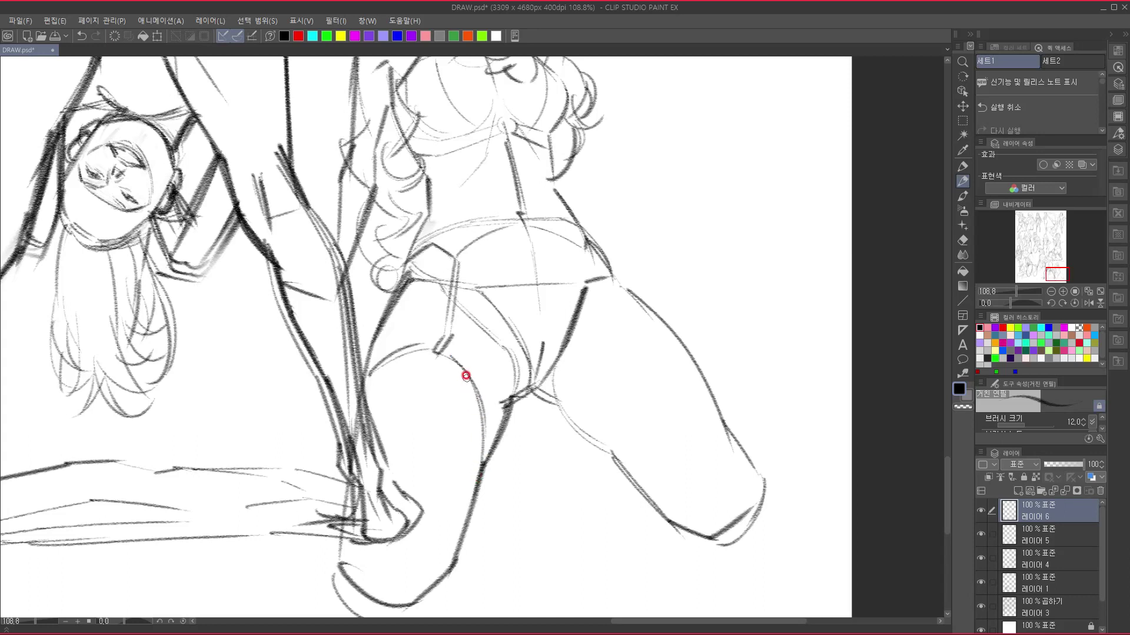
{"action": "left_click_drag", "start_coordinate": [449, 360], "coordinate": [478, 471]}
{"action": "mouse_move", "coordinate": [369, 398]}
{"action": "left_mouse_down"}
{"action": "mouse_move", "coordinate": [419, 380]}
{"action": "mouse_move", "coordinate": [468, 451]}
{"action": "left_mouse_up"}
{"action": "left_click_drag", "start_coordinate": [443, 390], "coordinate": [478, 471]}
{"action": "left_click_drag", "start_coordinate": [446, 395], "coordinate": [477, 484]}
{"action": "left_click_drag", "start_coordinate": [504, 424], "coordinate": [500, 353]}
{"action": "mouse_move", "coordinate": [504, 313]}
{"action": "left_mouse_down"}
{"action": "mouse_move", "coordinate": [500, 364]}
{"action": "mouse_move", "coordinate": [485, 342]}
{"action": "left_mouse_up"}
{"action": "key", "text": "ctrl+z"}
{"action": "key", "text": "ctrl+z"}
- Darken the left-hand thigh's contours and add a pointed bow on the outer edge of its stocking
{"action": "mouse_move", "coordinate": [513, 287]}
{"action": "left_mouse_down"}
{"action": "mouse_move", "coordinate": [511, 330]}
{"action": "mouse_move", "coordinate": [460, 470]}
{"action": "mouse_move", "coordinate": [398, 534]}
{"action": "mouse_move", "coordinate": [341, 497]}
{"action": "mouse_move", "coordinate": [421, 524]}
{"action": "left_mouse_up"}
{"action": "mouse_move", "coordinate": [373, 259]}
{"action": "left_mouse_down"}
{"action": "mouse_move", "coordinate": [335, 461]}
{"action": "mouse_move", "coordinate": [349, 452]}
{"action": "mouse_move", "coordinate": [343, 492]}
{"action": "left_mouse_up"}
{"action": "left_click_drag", "start_coordinate": [365, 401], "coordinate": [356, 407]}
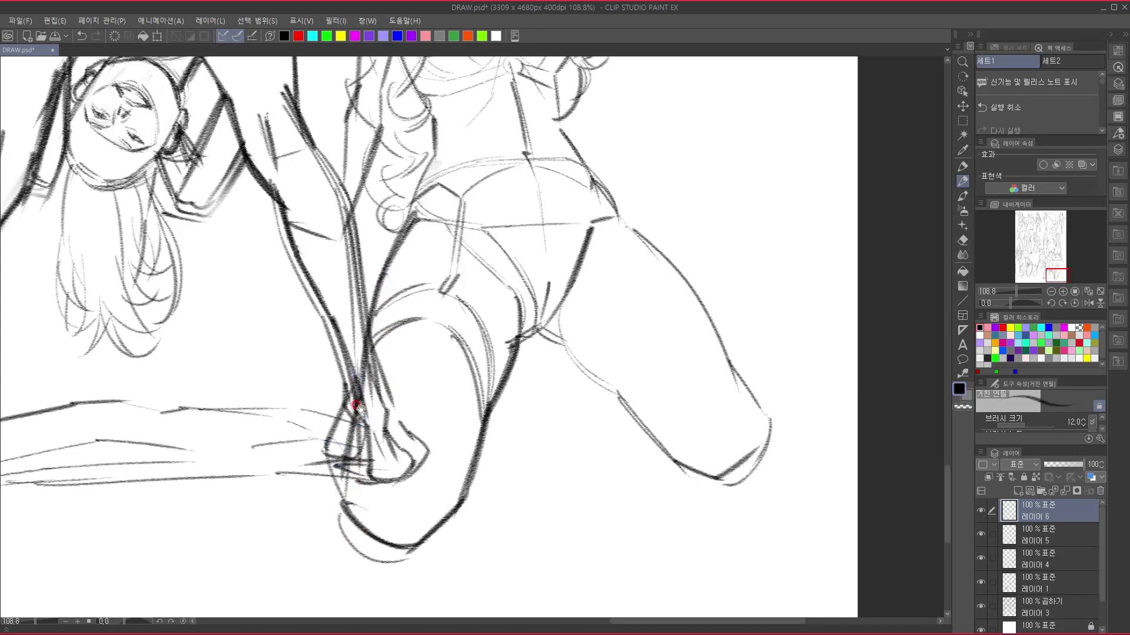
{"action": "mouse_move", "coordinate": [366, 334]}
{"action": "left_mouse_down"}
{"action": "mouse_move", "coordinate": [293, 374]}
{"action": "mouse_move", "coordinate": [290, 360]}
{"action": "mouse_move", "coordinate": [344, 379]}
{"action": "left_mouse_up"}
{"action": "key", "text": "ctrl+z"}
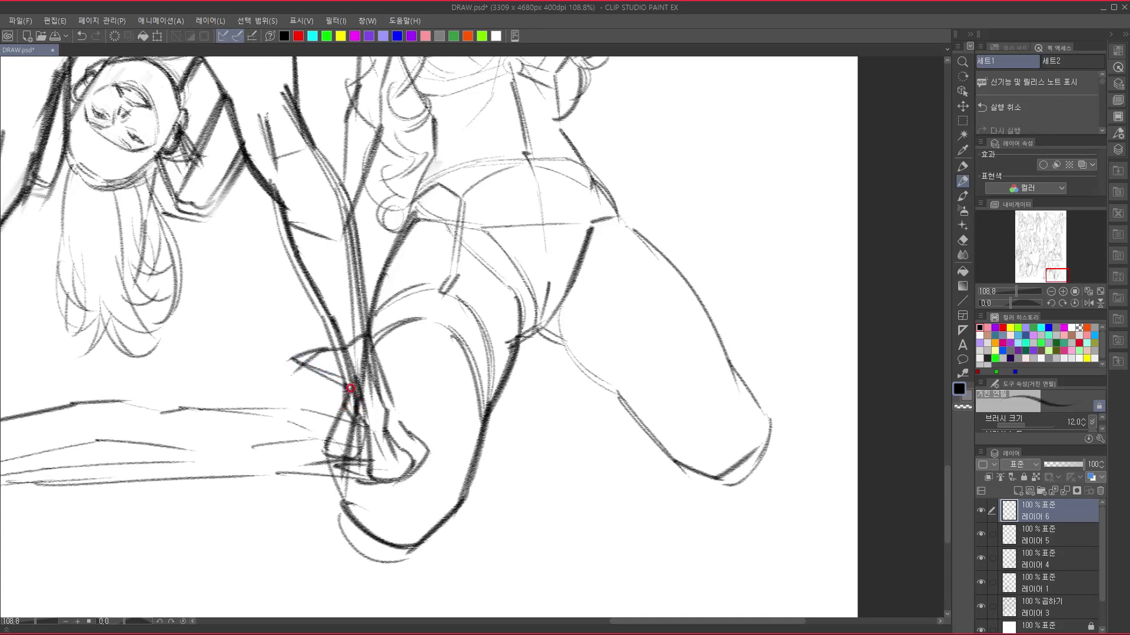
- Draw the double curved stocking band around the right-hand thigh
{"action": "left_click_drag", "start_coordinate": [555, 459], "coordinate": [429, 474]}
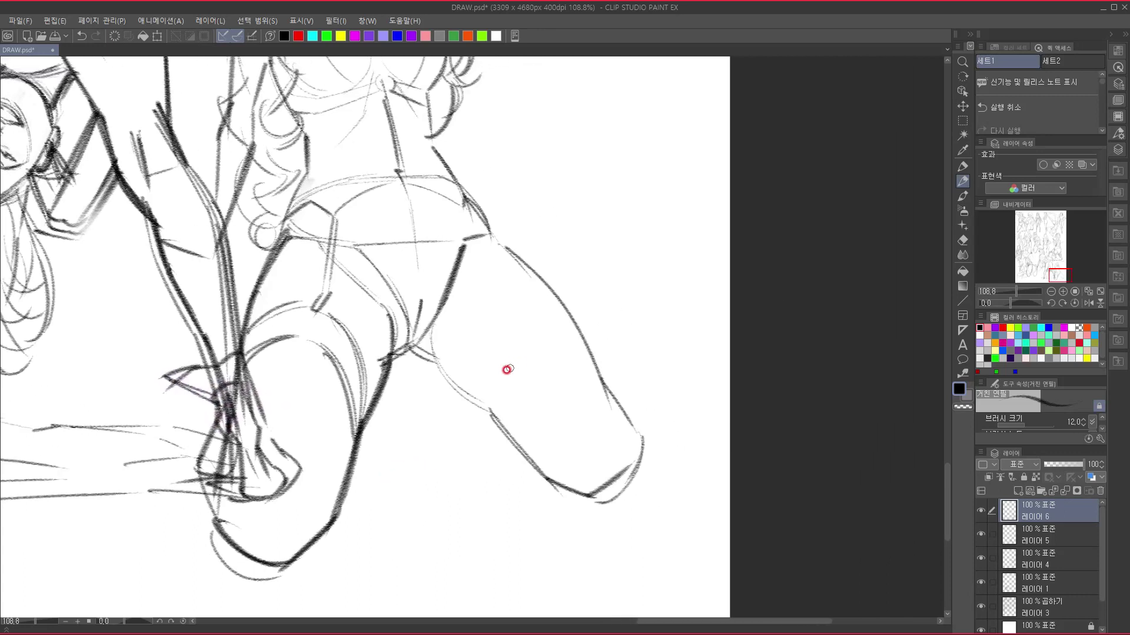
{"action": "mouse_move", "coordinate": [470, 394]}
{"action": "left_mouse_down"}
{"action": "mouse_move", "coordinate": [483, 323]}
{"action": "mouse_move", "coordinate": [500, 366]}
{"action": "mouse_move", "coordinate": [473, 382]}
{"action": "mouse_move", "coordinate": [503, 311]}
{"action": "mouse_move", "coordinate": [510, 338]}
{"action": "mouse_move", "coordinate": [516, 304]}
{"action": "mouse_move", "coordinate": [574, 344]}
{"action": "mouse_move", "coordinate": [556, 307]}
{"action": "mouse_move", "coordinate": [587, 349]}
{"action": "mouse_move", "coordinate": [526, 333]}
{"action": "mouse_move", "coordinate": [527, 354]}
{"action": "mouse_move", "coordinate": [510, 349]}
{"action": "mouse_move", "coordinate": [512, 396]}
{"action": "left_mouse_up"}
{"action": "left_click_drag", "start_coordinate": [519, 339], "coordinate": [493, 414]}
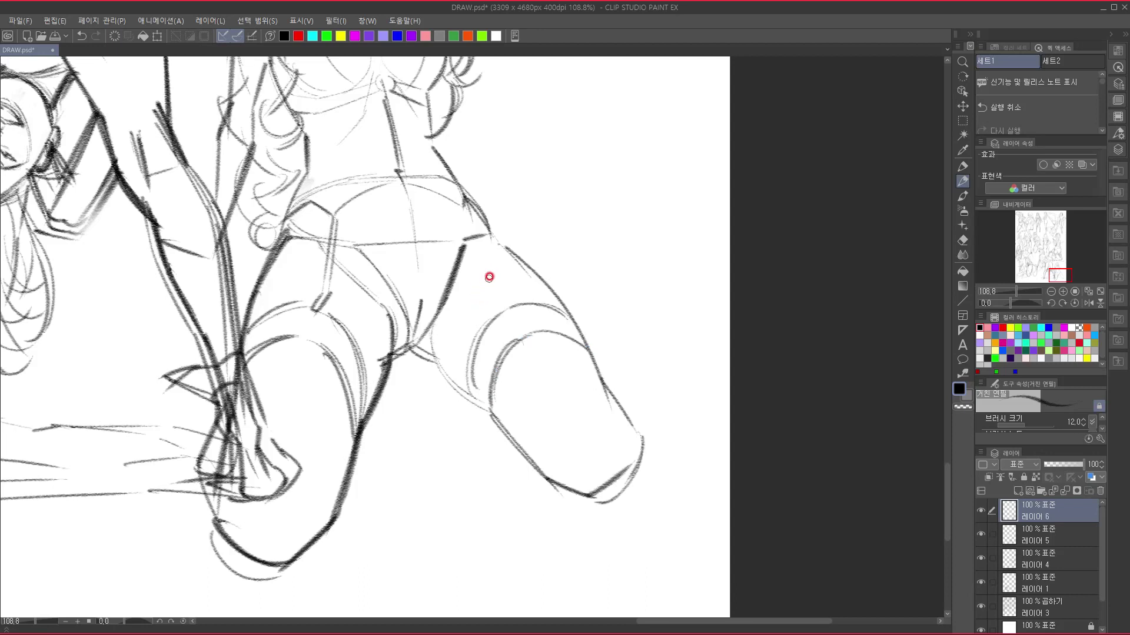
- Draw the garter strap with its clip from the belt over the upper right-hand thigh
{"action": "left_click_drag", "start_coordinate": [466, 211], "coordinate": [501, 302]}
{"action": "left_click_drag", "start_coordinate": [475, 247], "coordinate": [507, 305]}
{"action": "mouse_move", "coordinate": [504, 246]}
{"action": "left_mouse_down"}
{"action": "mouse_move", "coordinate": [461, 306]}
{"action": "mouse_move", "coordinate": [478, 305]}
{"action": "mouse_move", "coordinate": [485, 284]}
{"action": "mouse_move", "coordinate": [475, 313]}
{"action": "left_mouse_up"}
{"action": "left_click_drag", "start_coordinate": [449, 392], "coordinate": [445, 362]}
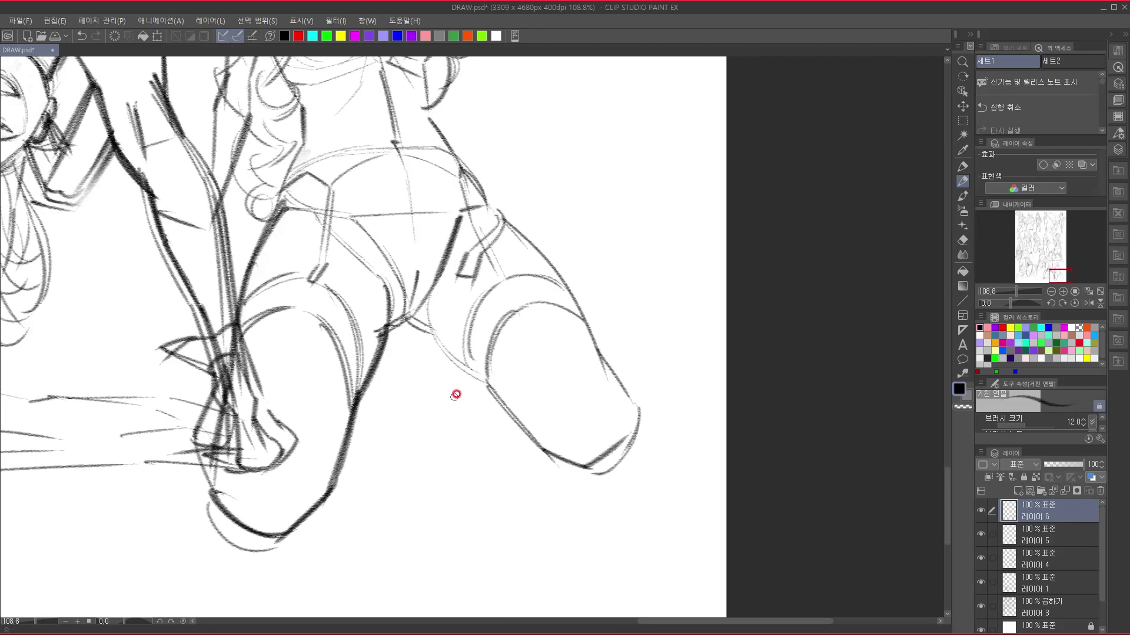
{"action": "mouse_move", "coordinate": [430, 304]}
{"action": "left_mouse_down"}
{"action": "mouse_move", "coordinate": [482, 380]}
{"action": "mouse_move", "coordinate": [442, 387]}
{"action": "left_mouse_up"}
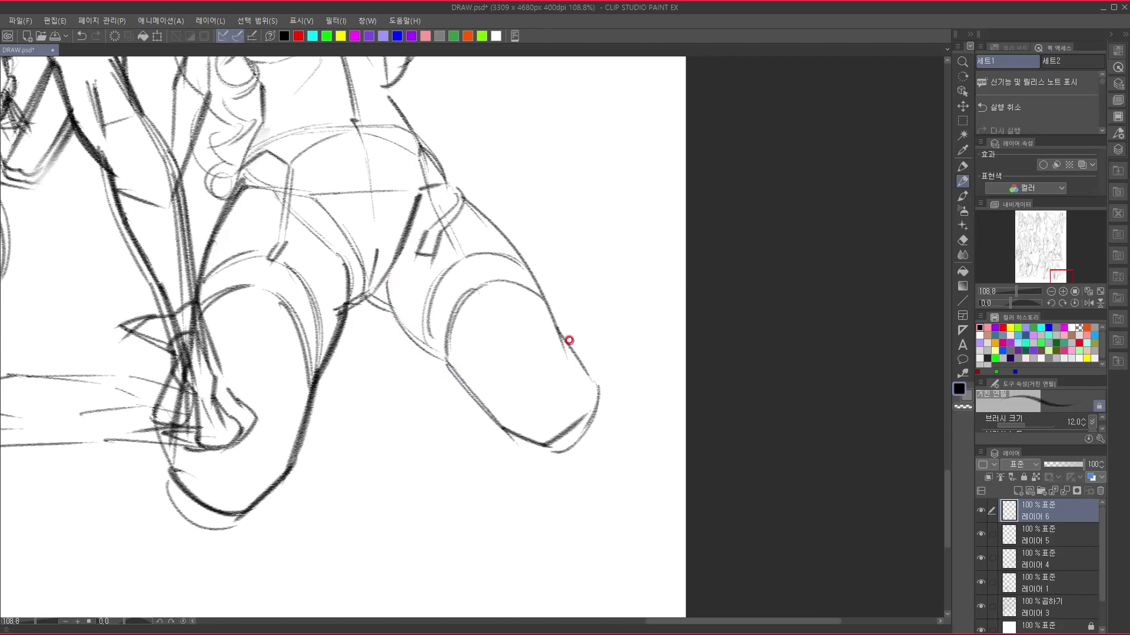
- Add a small bow tip on the right-hand stocking's outer edge and redraw that thigh with a longer, fuller knee
{"action": "mouse_move", "coordinate": [545, 303]}
{"action": "left_mouse_down"}
{"action": "mouse_move", "coordinate": [570, 312]}
{"action": "mouse_move", "coordinate": [561, 323]}
{"action": "left_mouse_up"}
{"action": "left_click_drag", "start_coordinate": [441, 365], "coordinate": [470, 398]}
{"action": "left_click_drag", "start_coordinate": [401, 313], "coordinate": [480, 417]}
{"action": "mouse_move", "coordinate": [451, 377]}
{"action": "left_mouse_down"}
{"action": "mouse_move", "coordinate": [512, 447]}
{"action": "mouse_move", "coordinate": [570, 471]}
{"action": "mouse_move", "coordinate": [602, 444]}
{"action": "left_mouse_up"}
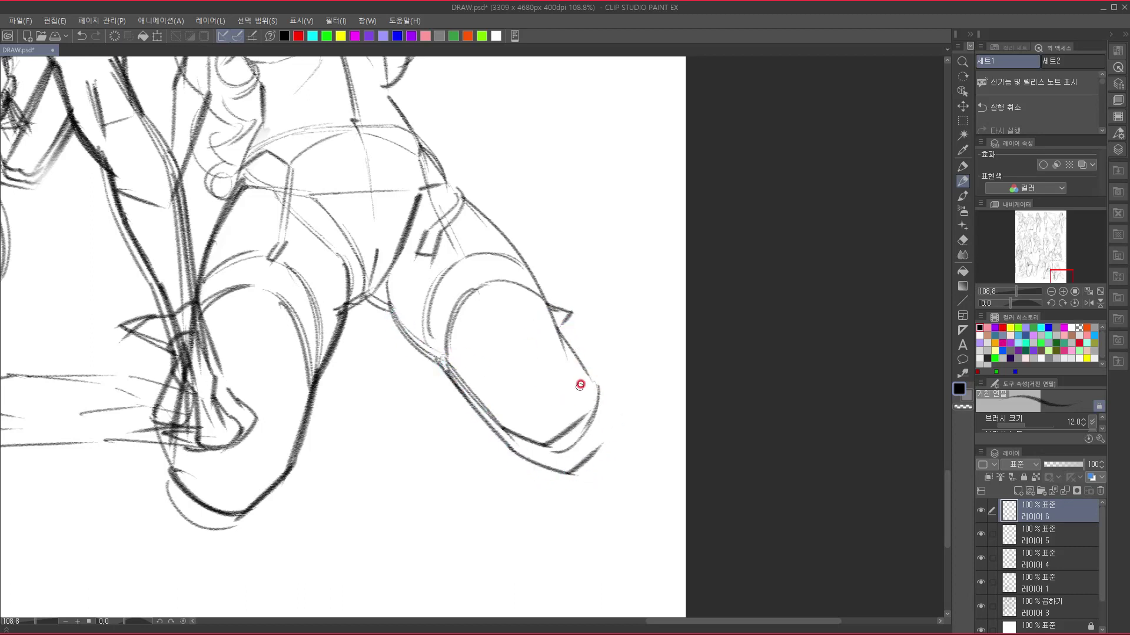
{"action": "mouse_move", "coordinate": [562, 334]}
{"action": "left_mouse_down"}
{"action": "mouse_move", "coordinate": [579, 364]}
{"action": "mouse_move", "coordinate": [570, 344]}
{"action": "mouse_move", "coordinate": [598, 366]}
{"action": "mouse_move", "coordinate": [604, 454]}
{"action": "left_mouse_up"}
{"action": "mouse_move", "coordinate": [601, 384]}
{"action": "left_mouse_down"}
{"action": "mouse_move", "coordinate": [605, 441]}
{"action": "mouse_move", "coordinate": [556, 478]}
{"action": "left_mouse_up"}
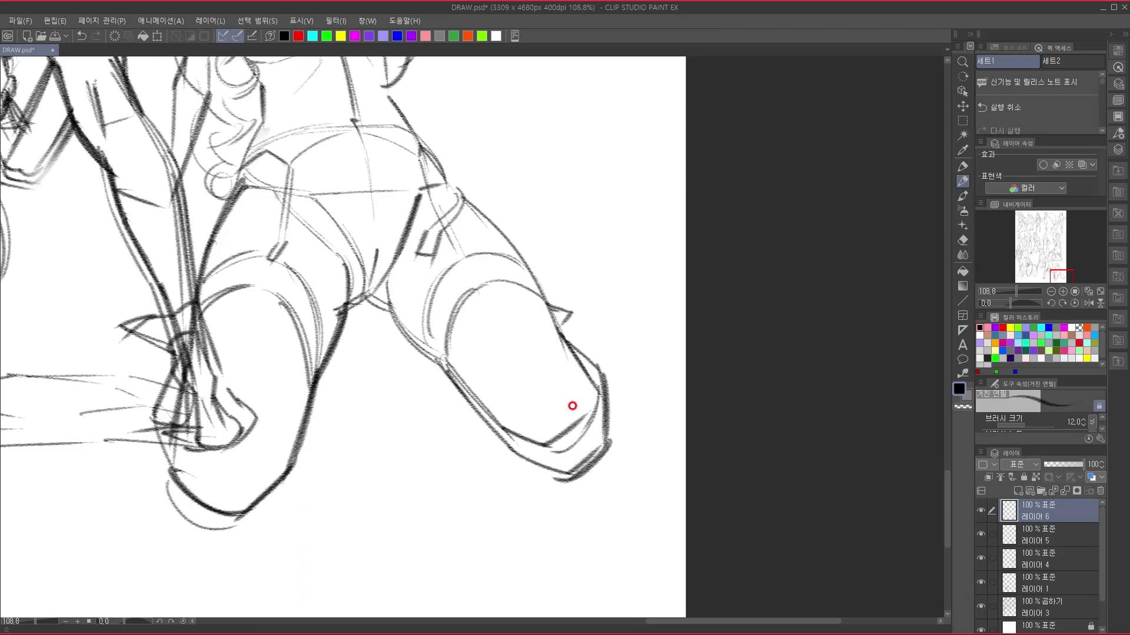
{"action": "mouse_move", "coordinate": [567, 434]}
{"action": "left_mouse_down"}
{"action": "mouse_move", "coordinate": [513, 416]}
{"action": "mouse_move", "coordinate": [561, 436]}
{"action": "mouse_move", "coordinate": [625, 295]}
{"action": "mouse_move", "coordinate": [516, 446]}
{"action": "mouse_move", "coordinate": [486, 422]}
{"action": "mouse_move", "coordinate": [530, 465]}
{"action": "mouse_move", "coordinate": [510, 451]}
{"action": "mouse_move", "coordinate": [572, 474]}
{"action": "left_mouse_up"}
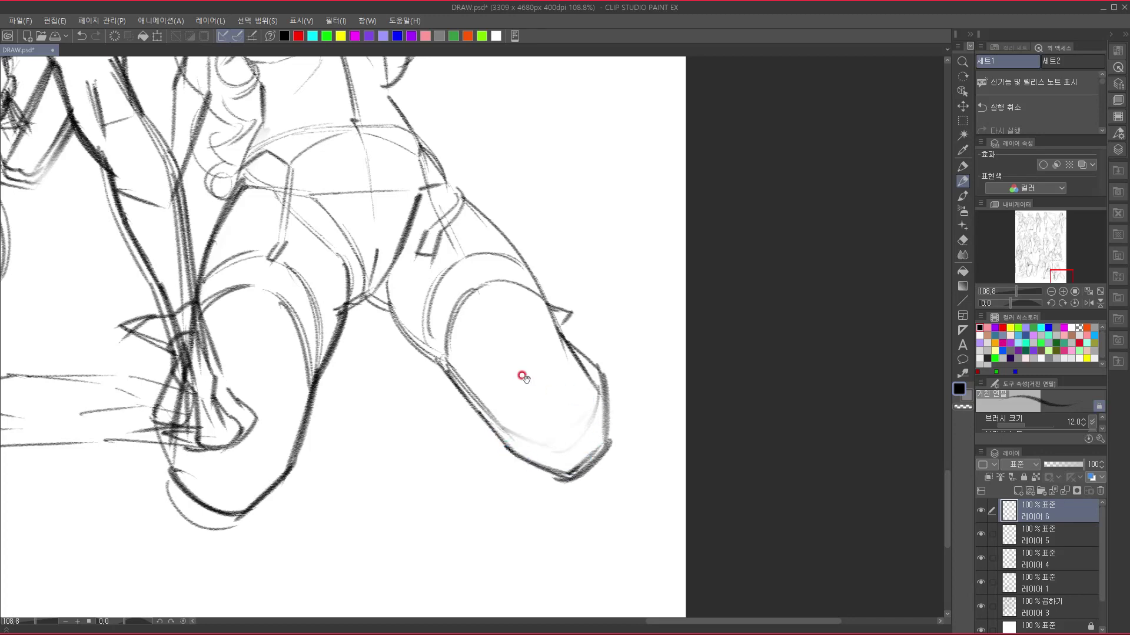
- Draw long garment edges spreading from below the neck ruffle down to both hips
{"action": "left_click_drag", "start_coordinate": [500, 390], "coordinate": [516, 536]}
{"action": "left_click_drag", "start_coordinate": [492, 360], "coordinate": [551, 365]}
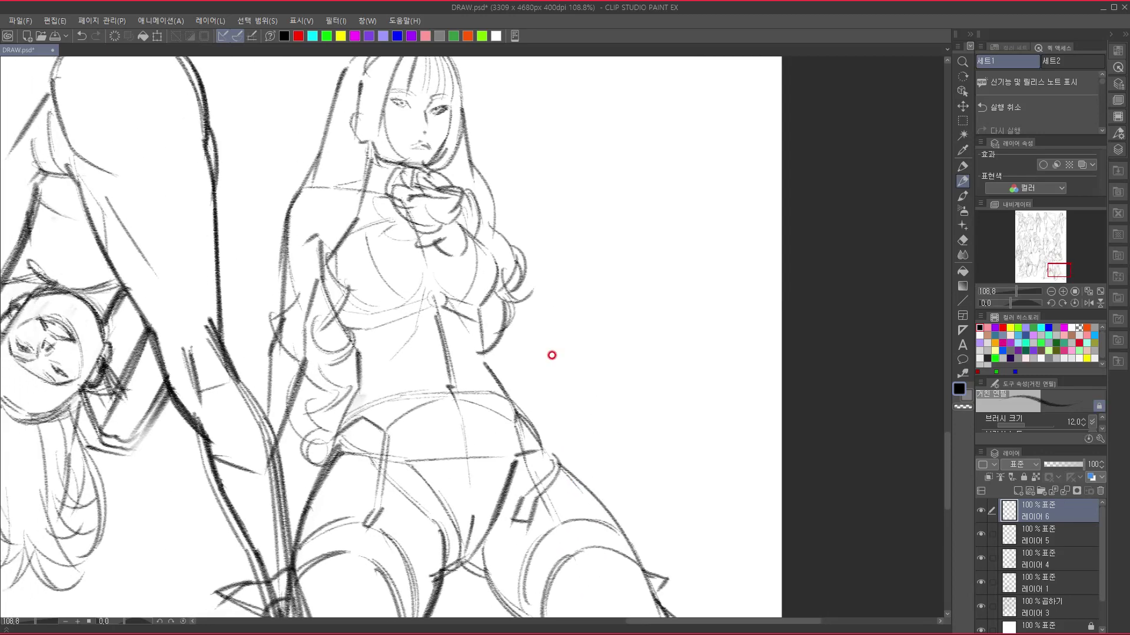
{"action": "left_click_drag", "start_coordinate": [417, 239], "coordinate": [378, 414]}
{"action": "left_click_drag", "start_coordinate": [433, 293], "coordinate": [440, 259]}
{"action": "mouse_move", "coordinate": [435, 207]}
{"action": "left_mouse_down"}
{"action": "mouse_move", "coordinate": [395, 375]}
{"action": "mouse_move", "coordinate": [355, 446]}
{"action": "left_mouse_up"}
{"action": "left_click_drag", "start_coordinate": [383, 386], "coordinate": [317, 489]}
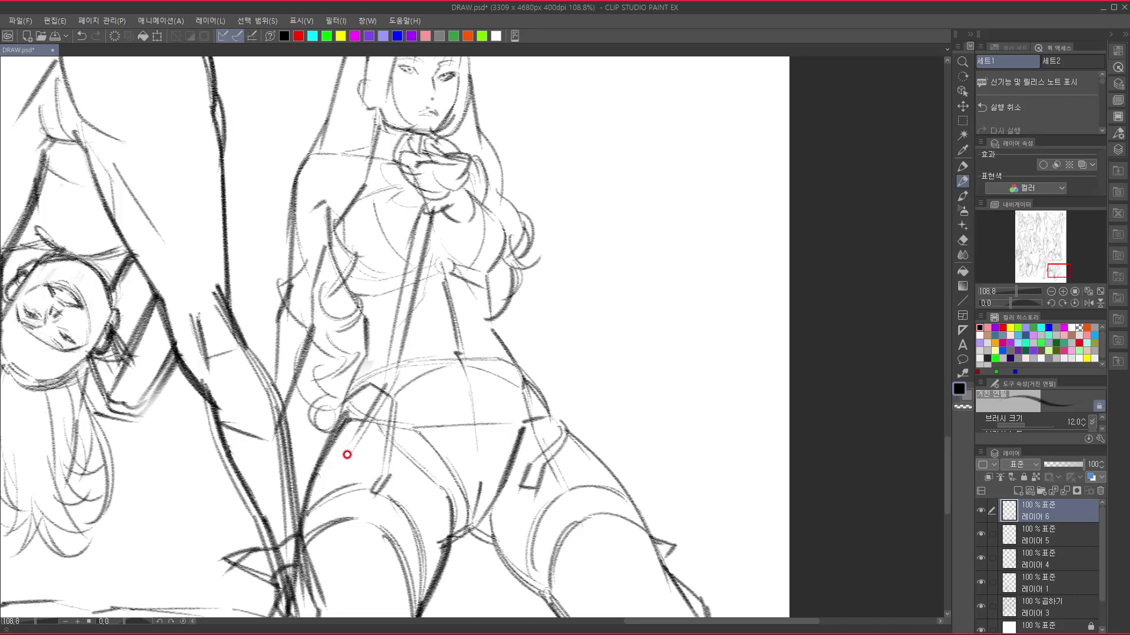
{"action": "key", "text": "ctrl+z"}
{"action": "mouse_move", "coordinate": [398, 374]}
{"action": "left_mouse_down"}
{"action": "mouse_move", "coordinate": [322, 474]}
{"action": "mouse_move", "coordinate": [368, 398]}
{"action": "mouse_move", "coordinate": [341, 443]}
{"action": "left_mouse_up"}
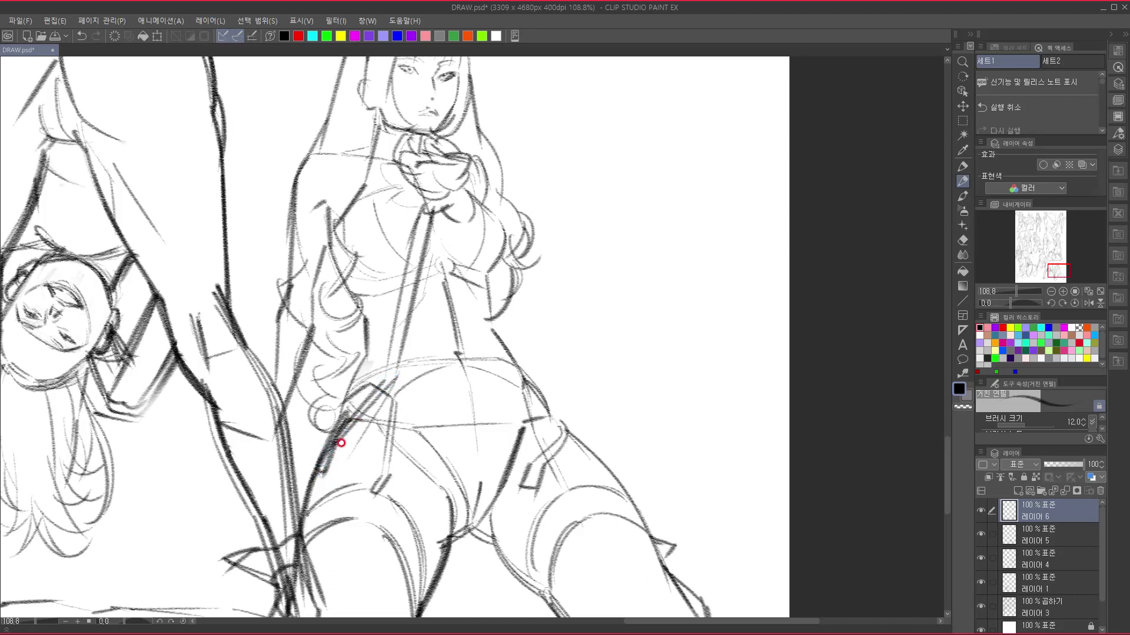
{"action": "mouse_move", "coordinate": [434, 214]}
{"action": "left_mouse_down"}
{"action": "mouse_move", "coordinate": [482, 325]}
{"action": "mouse_move", "coordinate": [468, 246]}
{"action": "mouse_move", "coordinate": [506, 360]}
{"action": "left_mouse_up"}
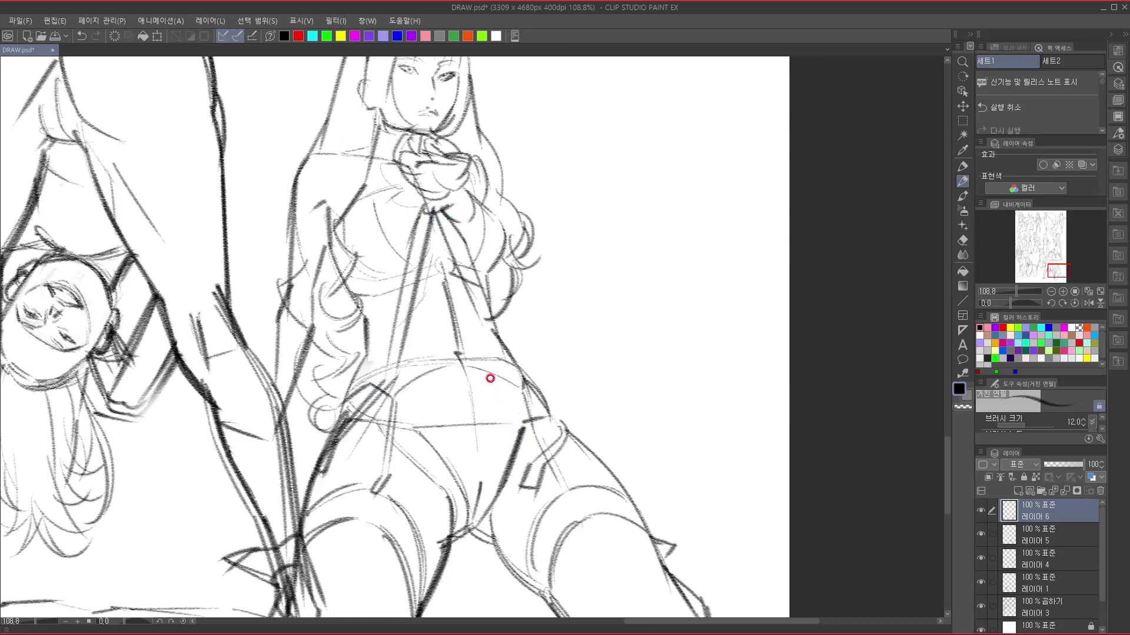
{"action": "mouse_move", "coordinate": [483, 323]}
{"action": "left_mouse_down"}
{"action": "mouse_move", "coordinate": [508, 379]}
{"action": "mouse_move", "coordinate": [537, 408]}
{"action": "left_mouse_up"}
- Darken the hair's outer contour on the left-hand side from the crown down past the shoulder
{"action": "mouse_move", "coordinate": [499, 479]}
{"action": "left_mouse_down"}
{"action": "mouse_move", "coordinate": [494, 547]}
{"action": "mouse_move", "coordinate": [494, 461]}
{"action": "mouse_move", "coordinate": [576, 187]}
{"action": "left_mouse_up"}
{"action": "mouse_move", "coordinate": [552, 379]}
{"action": "left_mouse_down"}
{"action": "mouse_move", "coordinate": [558, 444]}
{"action": "mouse_move", "coordinate": [487, 441]}
{"action": "mouse_move", "coordinate": [479, 485]}
{"action": "mouse_move", "coordinate": [498, 544]}
{"action": "mouse_move", "coordinate": [491, 585]}
{"action": "left_mouse_up"}
{"action": "mouse_move", "coordinate": [432, 263]}
{"action": "left_mouse_down"}
{"action": "mouse_move", "coordinate": [469, 234]}
{"action": "mouse_move", "coordinate": [463, 256]}
{"action": "mouse_move", "coordinate": [447, 243]}
{"action": "mouse_move", "coordinate": [510, 229]}
{"action": "mouse_move", "coordinate": [526, 239]}
{"action": "mouse_move", "coordinate": [544, 323]}
{"action": "left_mouse_up"}
{"action": "left_click_drag", "start_coordinate": [541, 268], "coordinate": [566, 206]}
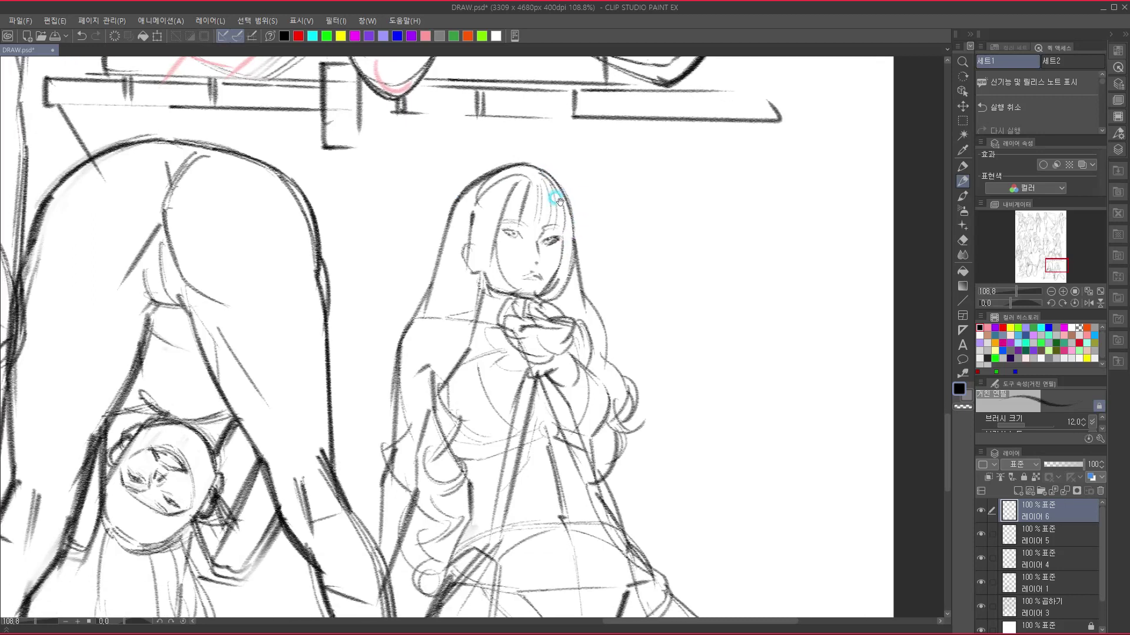
{"action": "mouse_move", "coordinate": [460, 205]}
{"action": "left_mouse_down"}
{"action": "mouse_move", "coordinate": [422, 312]}
{"action": "mouse_move", "coordinate": [433, 280]}
{"action": "mouse_move", "coordinate": [390, 363]}
{"action": "mouse_move", "coordinate": [406, 332]}
{"action": "mouse_move", "coordinate": [397, 423]}
{"action": "left_mouse_up"}
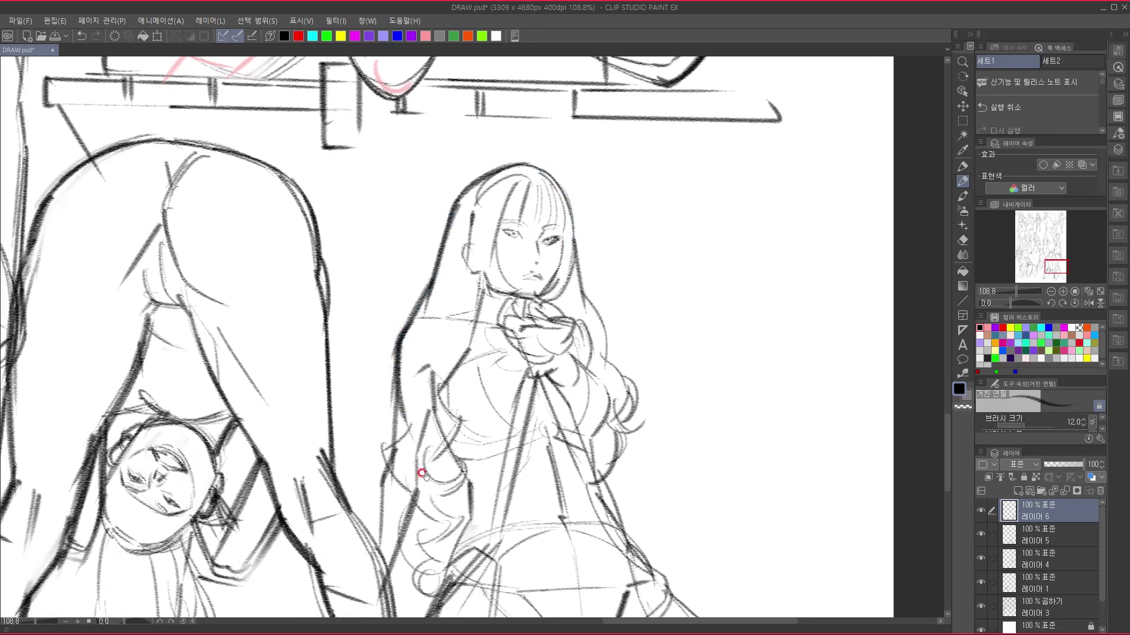
{"action": "left_click_drag", "start_coordinate": [424, 474], "coordinate": [374, 396]}
- Draw a large flower-like hair ornament on the right-hand side of the head
{"action": "left_click_drag", "start_coordinate": [504, 454], "coordinate": [419, 534]}
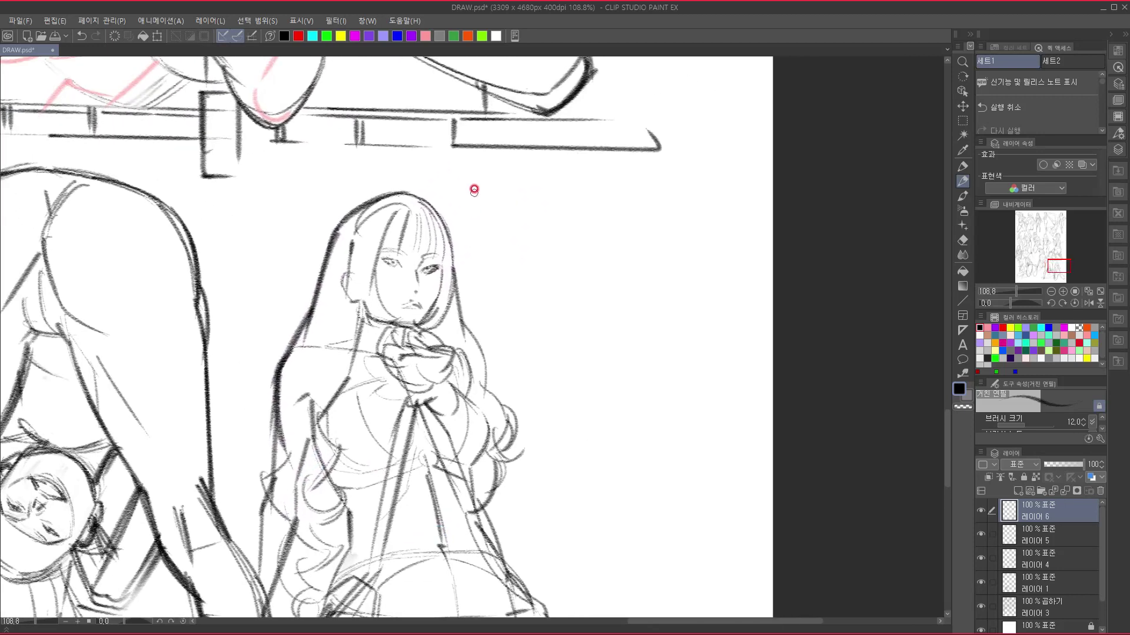
{"action": "mouse_move", "coordinate": [423, 187]}
{"action": "left_mouse_down"}
{"action": "mouse_move", "coordinate": [425, 203]}
{"action": "mouse_move", "coordinate": [431, 181]}
{"action": "mouse_move", "coordinate": [442, 202]}
{"action": "left_mouse_up"}
{"action": "mouse_move", "coordinate": [446, 188]}
{"action": "left_mouse_down"}
{"action": "mouse_move", "coordinate": [473, 198]}
{"action": "mouse_move", "coordinate": [489, 259]}
{"action": "mouse_move", "coordinate": [458, 286]}
{"action": "mouse_move", "coordinate": [559, 171]}
{"action": "left_mouse_up"}
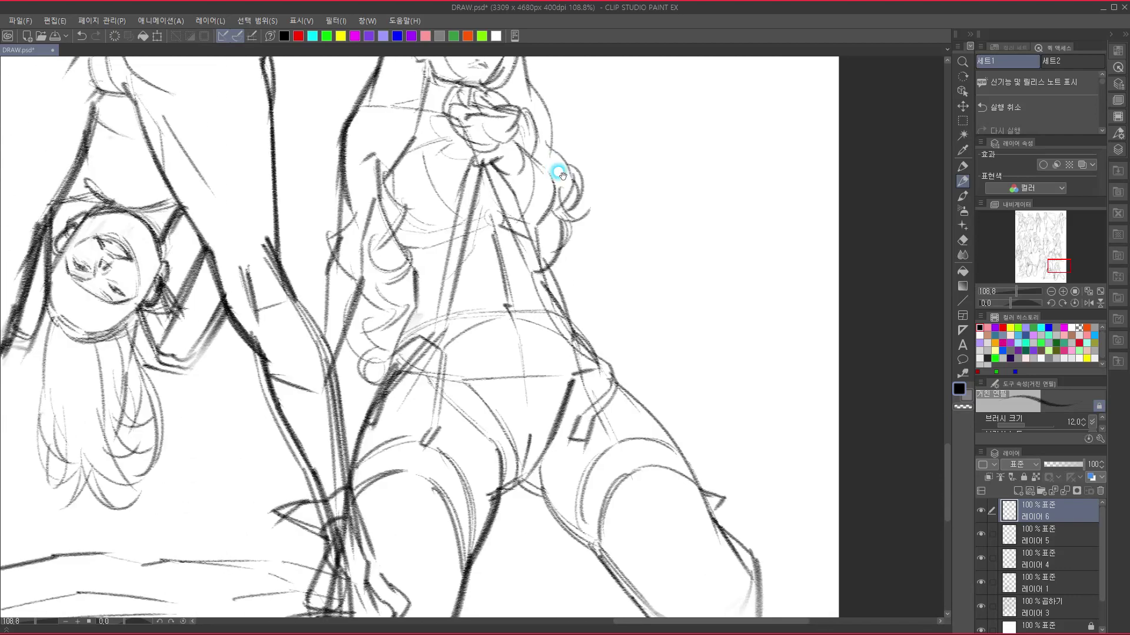
- Draw pointed garment ends flaring outward on both sides of the waist
{"action": "left_click_drag", "start_coordinate": [492, 532], "coordinate": [532, 305]}
{"action": "left_click_drag", "start_coordinate": [531, 350], "coordinate": [555, 316]}
{"action": "left_click_drag", "start_coordinate": [507, 373], "coordinate": [424, 531]}
{"action": "mouse_move", "coordinate": [491, 400]}
{"action": "left_mouse_down"}
{"action": "mouse_move", "coordinate": [450, 499]}
{"action": "mouse_move", "coordinate": [494, 403]}
{"action": "mouse_move", "coordinate": [545, 353]}
{"action": "mouse_move", "coordinate": [559, 303]}
{"action": "mouse_move", "coordinate": [574, 338]}
{"action": "mouse_move", "coordinate": [604, 342]}
{"action": "mouse_move", "coordinate": [603, 368]}
{"action": "mouse_move", "coordinate": [557, 412]}
{"action": "mouse_move", "coordinate": [662, 345]}
{"action": "left_mouse_up"}
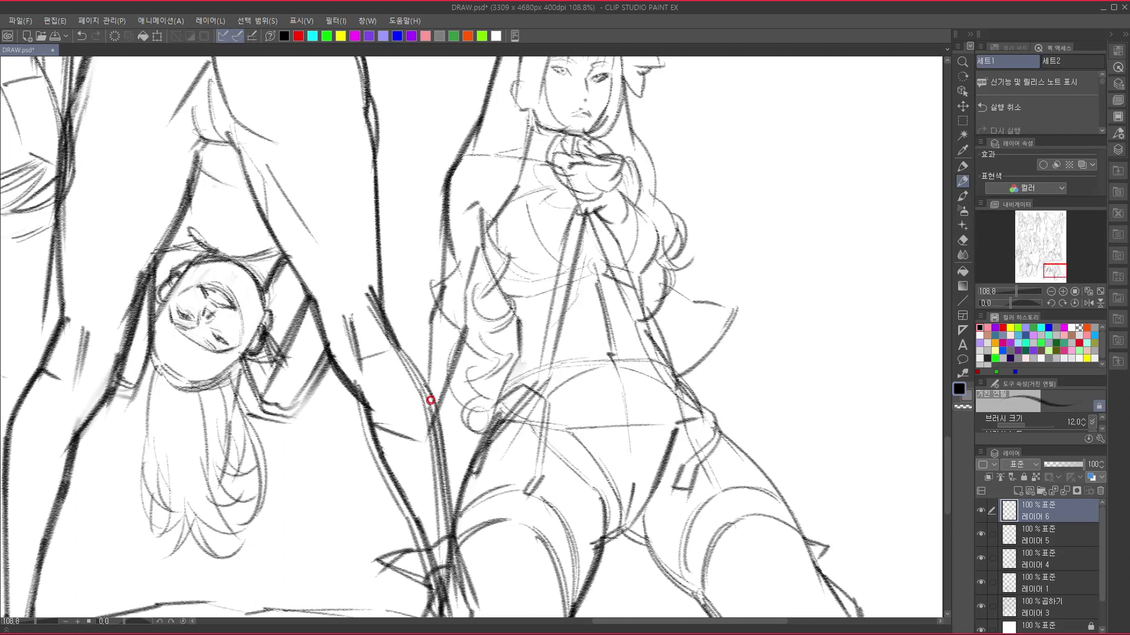
{"action": "mouse_move", "coordinate": [429, 390]}
{"action": "left_mouse_down"}
{"action": "mouse_move", "coordinate": [422, 441]}
{"action": "mouse_move", "coordinate": [355, 423]}
{"action": "mouse_move", "coordinate": [474, 409]}
{"action": "left_mouse_up"}
{"action": "mouse_move", "coordinate": [410, 440]}
{"action": "left_mouse_down"}
{"action": "mouse_move", "coordinate": [498, 409]}
{"action": "mouse_move", "coordinate": [360, 558]}
{"action": "left_mouse_up"}
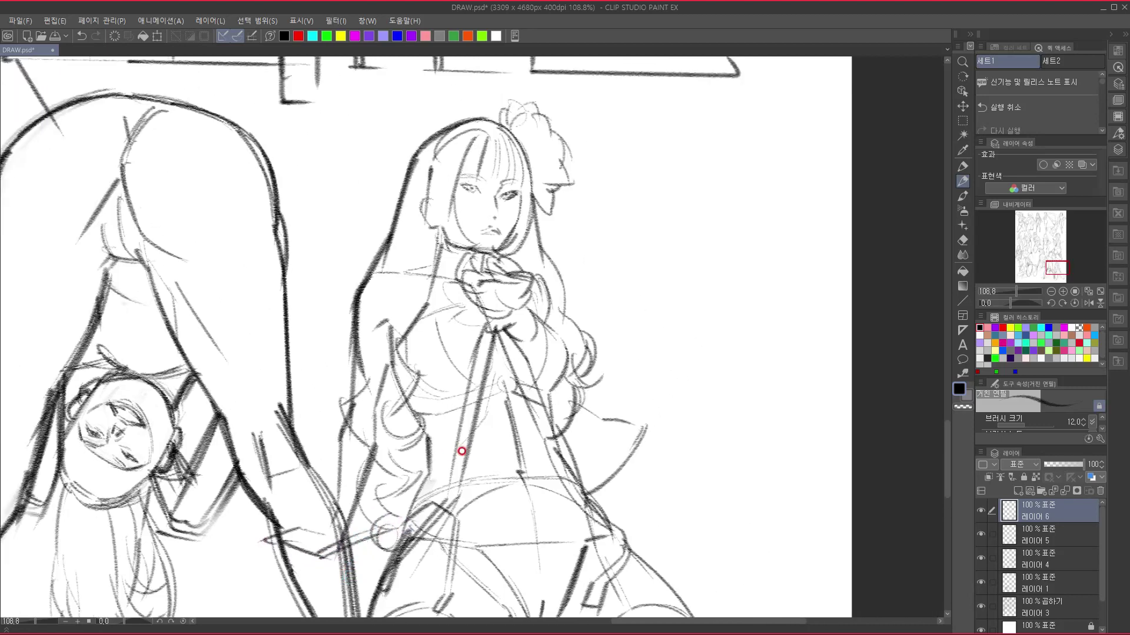
- Move the long-haired figure's layer slightly up and to the right, away from the bent-over figure
{"action": "left_click_drag", "start_coordinate": [458, 452], "coordinate": [452, 320]}
{"action": "key", "text": "ctrl"}
{"action": "left_click_drag", "start_coordinate": [493, 423], "coordinate": [510, 479]}
{"action": "left_click_drag", "start_coordinate": [454, 512], "coordinate": [750, 307]}
{"action": "mouse_move", "coordinate": [374, 497]}
{"action": "left_mouse_down"}
{"action": "mouse_move", "coordinate": [439, 431]}
{"action": "mouse_move", "coordinate": [495, 411]}
{"action": "mouse_move", "coordinate": [365, 482]}
{"action": "left_mouse_up"}
{"action": "scroll", "coordinate": [366, 484], "scroll_direction": "up", "scroll_amount": 10}
{"action": "scroll", "coordinate": [403, 585], "scroll_direction": "right", "scroll_amount": 6}
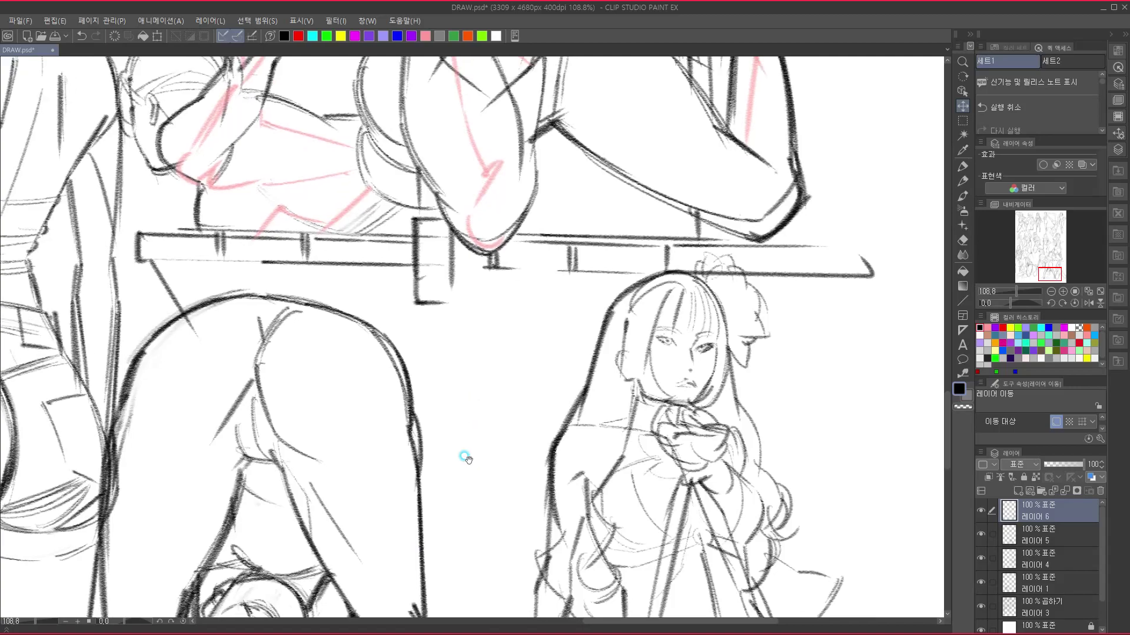
{"action": "scroll", "coordinate": [423, 585], "scroll_direction": "down", "scroll_amount": 12}
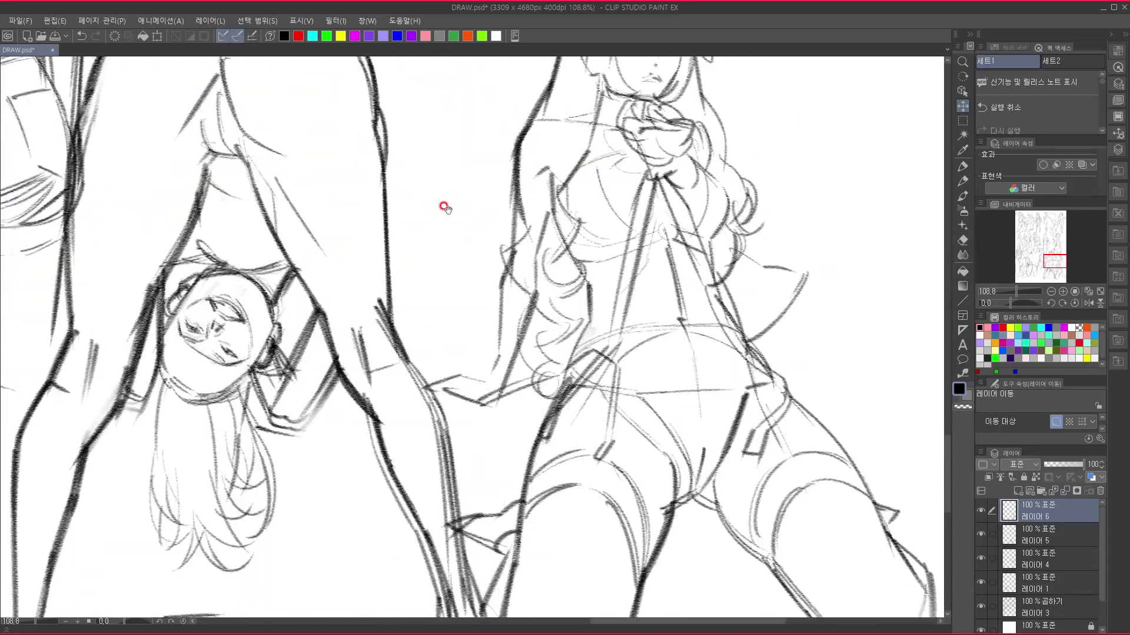
- Merge the sketch layers 레이어 6, 5, 4 and 1 down into 레이어 3
{"action": "left_click", "coordinate": [1065, 490]}
{"action": "left_click", "coordinate": [1064, 488]}
{"action": "left_click", "coordinate": [1066, 489]}
{"action": "left_click", "coordinate": [1069, 488]}
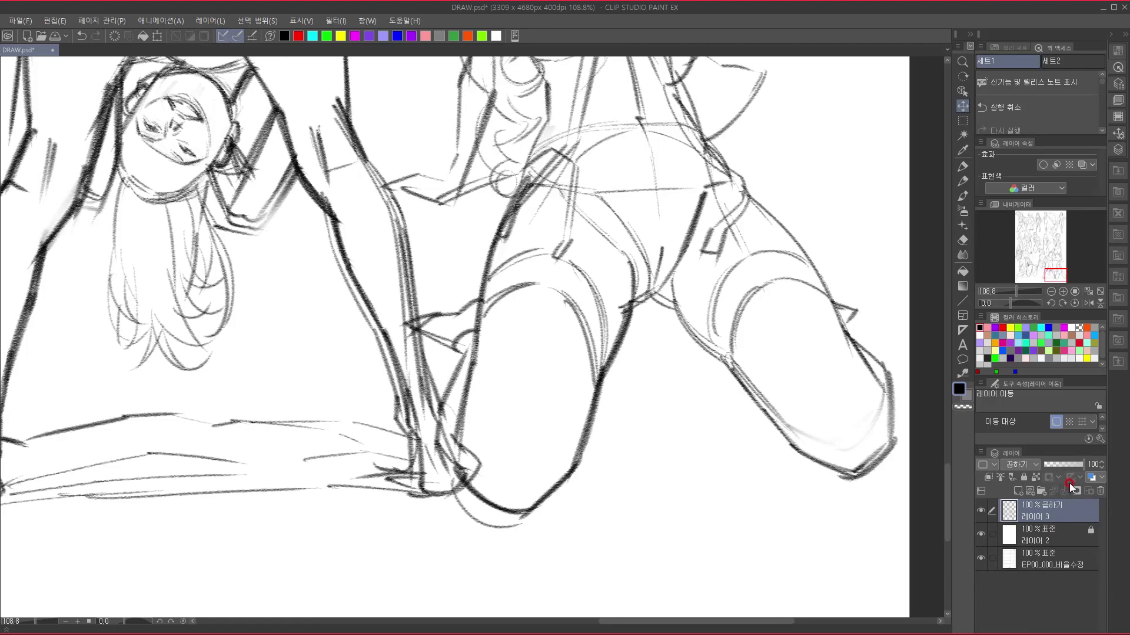
- Duplicate the merged sketch layer 레이어 3 to strengthen the linework
{"action": "left_click", "coordinate": [1070, 487]}
{"action": "left_click_drag", "start_coordinate": [233, 349], "coordinate": [597, 445]}
{"action": "left_click_drag", "start_coordinate": [448, 186], "coordinate": [457, 556]}
{"action": "mouse_move", "coordinate": [426, 262]}
{"action": "left_mouse_down"}
{"action": "mouse_move", "coordinate": [449, 429]}
{"action": "mouse_move", "coordinate": [429, 491]}
{"action": "mouse_move", "coordinate": [585, 360]}
{"action": "mouse_move", "coordinate": [668, 373]}
{"action": "mouse_move", "coordinate": [606, 262]}
{"action": "mouse_move", "coordinate": [576, 297]}
{"action": "mouse_move", "coordinate": [661, 318]}
{"action": "mouse_move", "coordinate": [608, 466]}
{"action": "mouse_move", "coordinate": [627, 528]}
{"action": "mouse_move", "coordinate": [734, 370]}
{"action": "mouse_move", "coordinate": [769, 355]}
{"action": "mouse_move", "coordinate": [250, 356]}
{"action": "left_mouse_up"}
{"action": "mouse_move", "coordinate": [693, 323]}
{"action": "left_mouse_down"}
{"action": "mouse_move", "coordinate": [434, 351]}
{"action": "mouse_move", "coordinate": [494, 330]}
{"action": "mouse_move", "coordinate": [429, 453]}
{"action": "mouse_move", "coordinate": [448, 370]}
{"action": "left_mouse_up"}
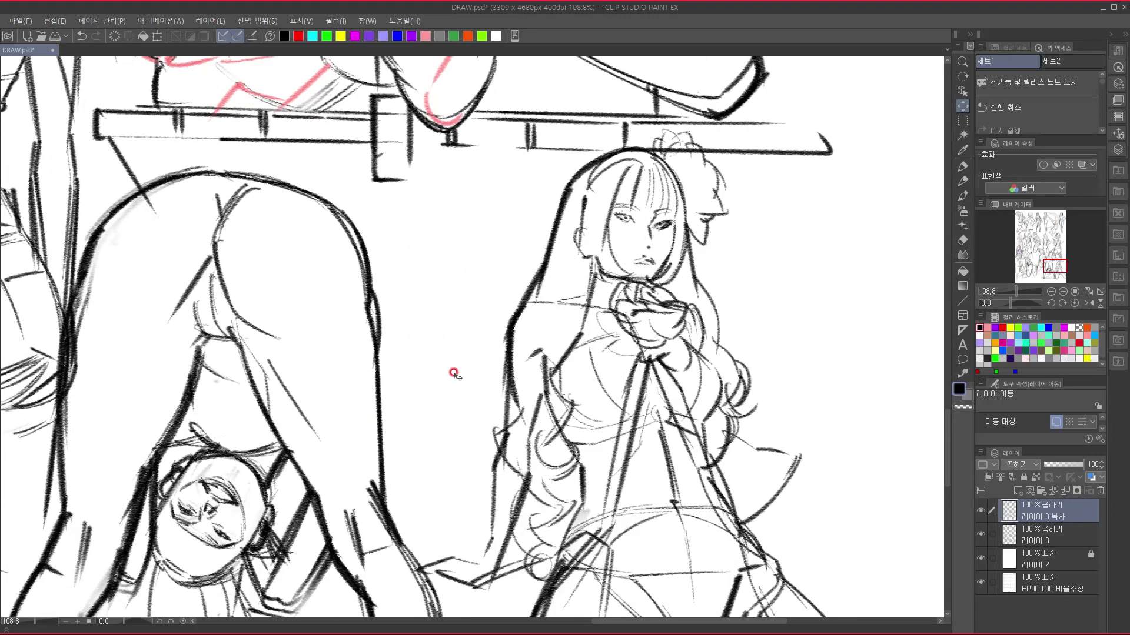